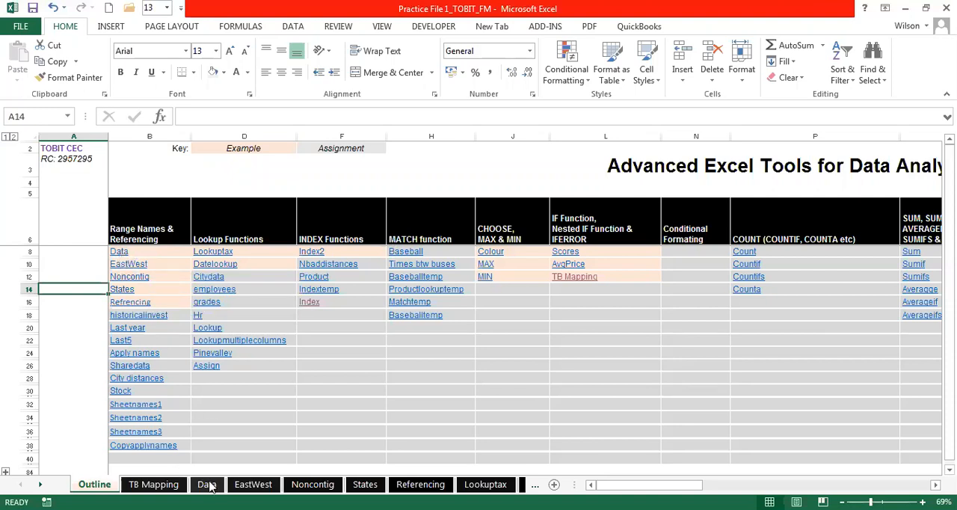
- Open the Data worksheet through its link in the outline's Range Names & Referencing column
click(120, 254)
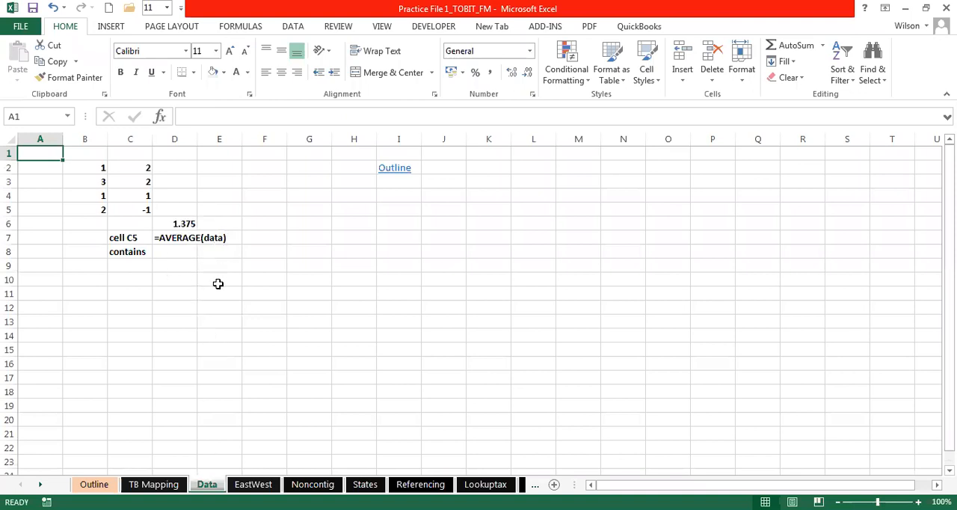
click(235, 256)
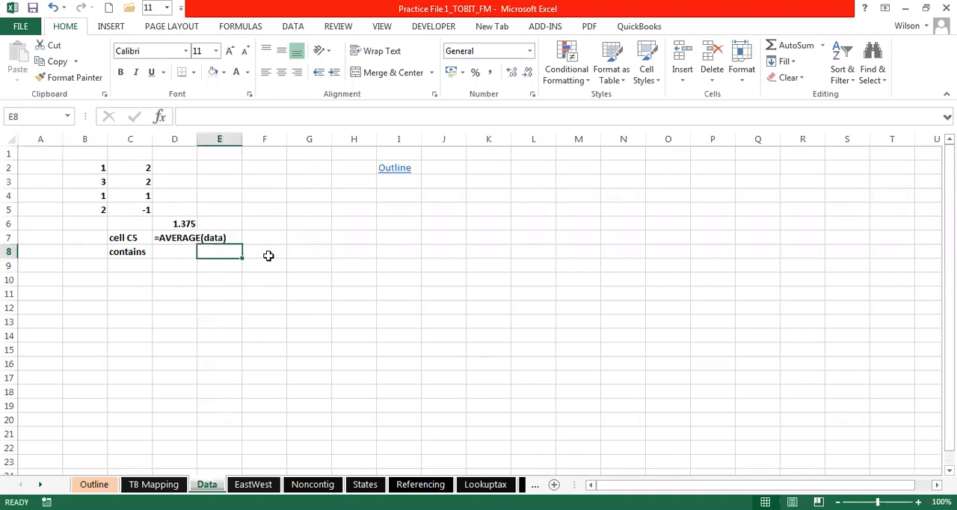
click(274, 249)
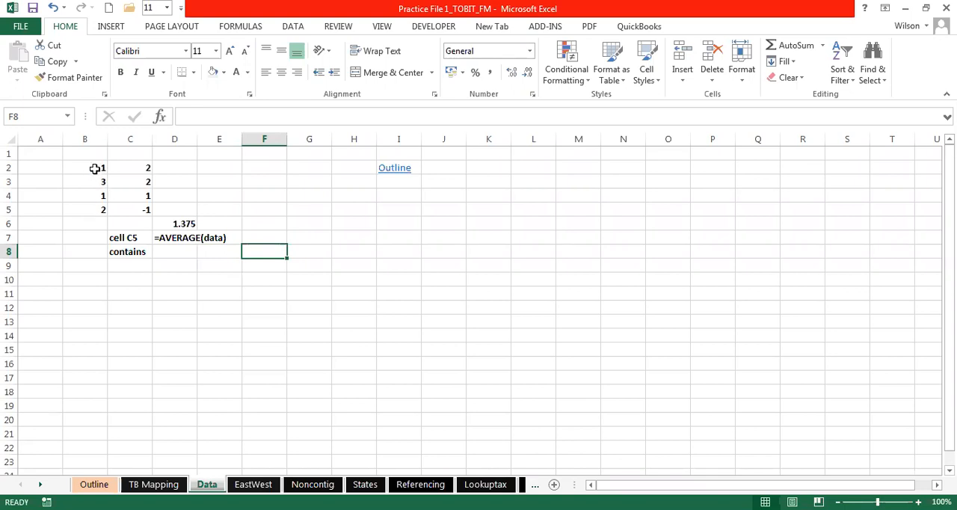
- Select the number block B2:C5 and check which range name is assigned to it
drag(95, 168, 124, 209)
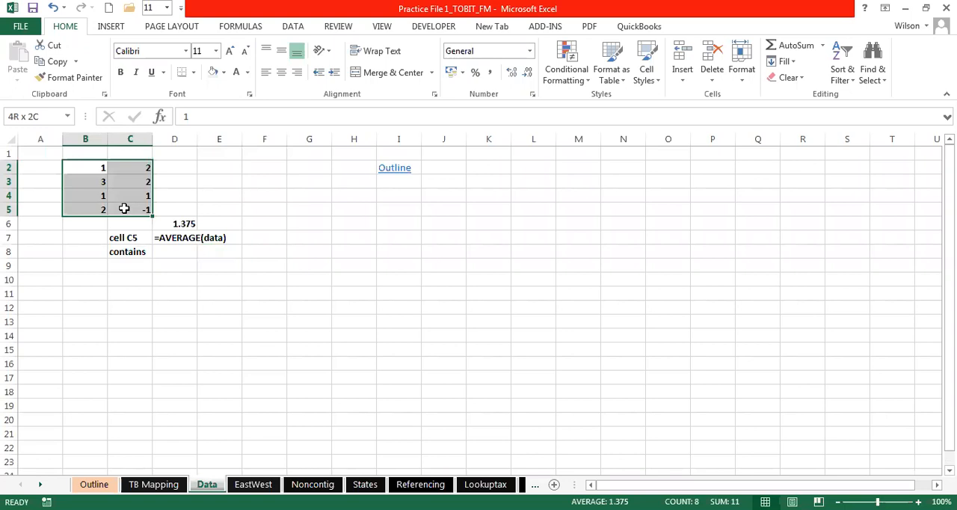
click(30, 116)
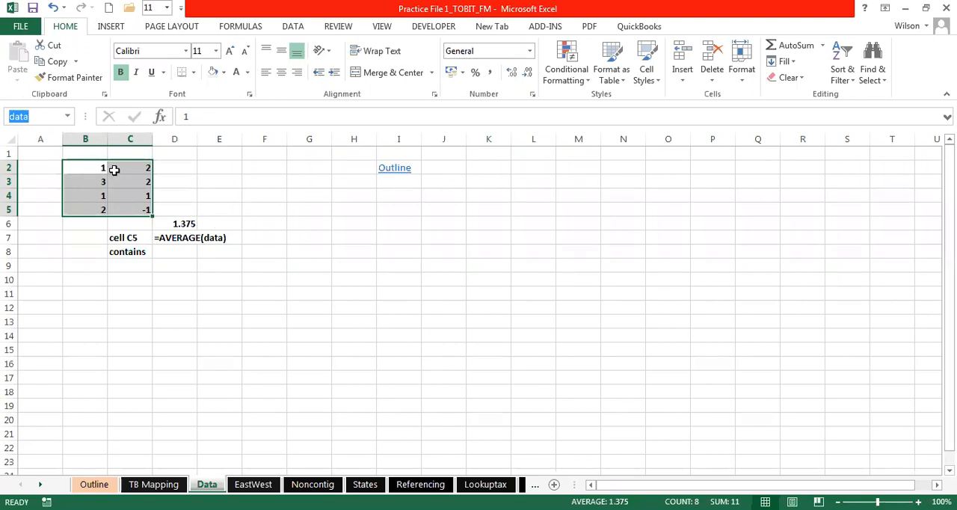
key(Return)
- Delete all defined names in the workbook, from AK through WY, using the Name Manager
click(250, 30)
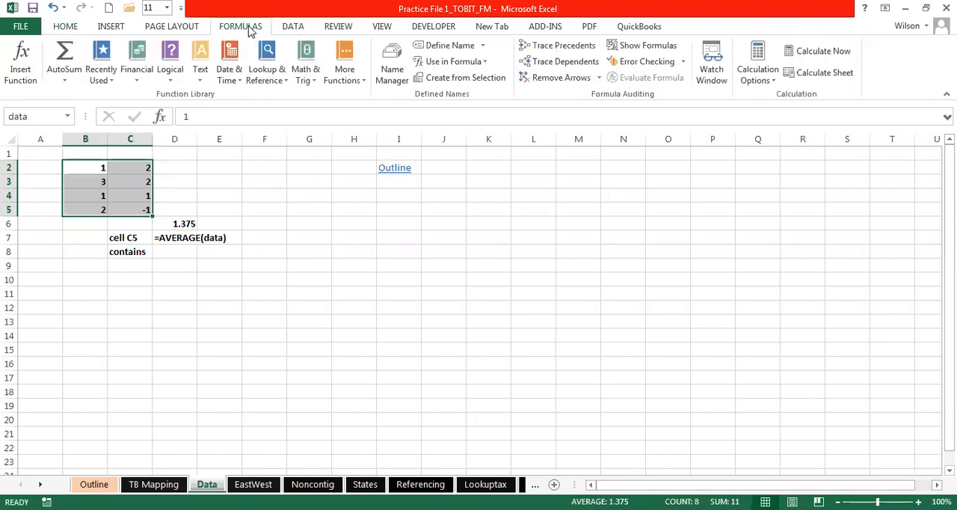
click(392, 70)
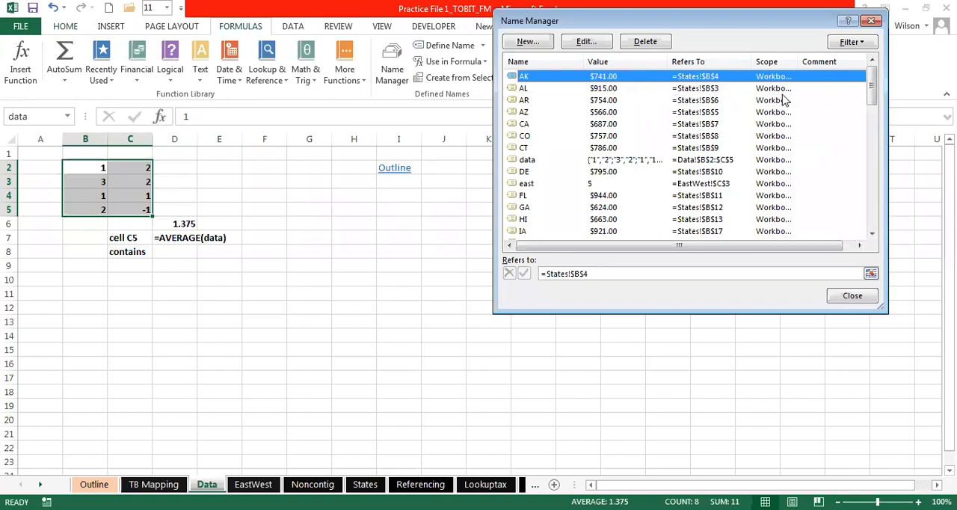
shift+click(790, 160)
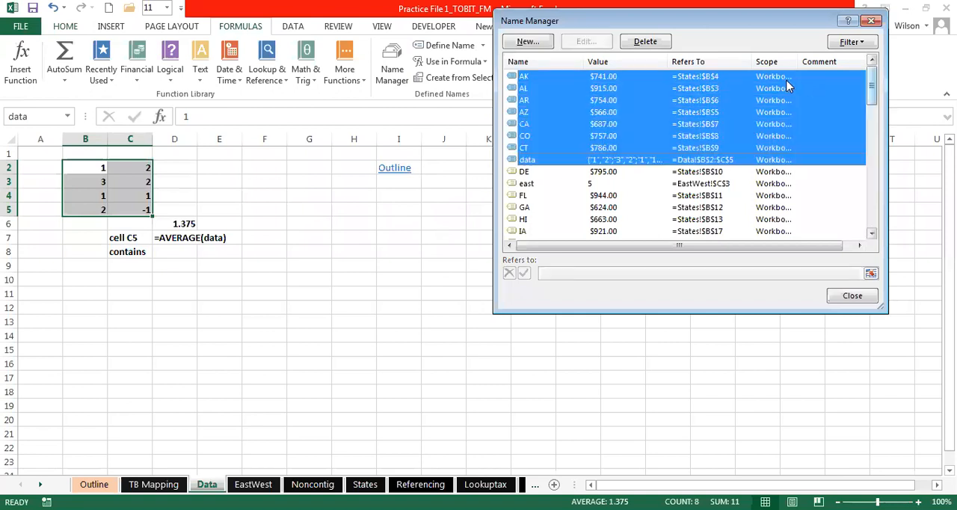
click(785, 77)
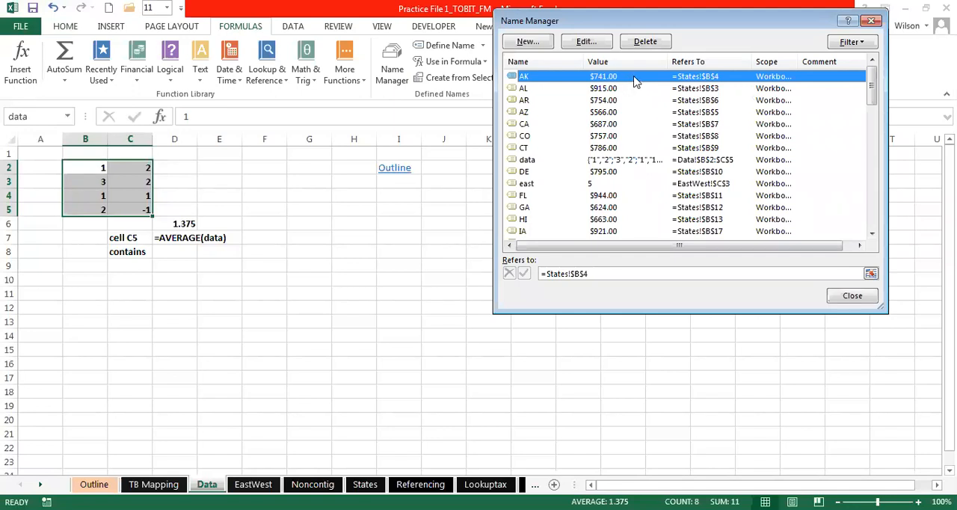
click(872, 235)
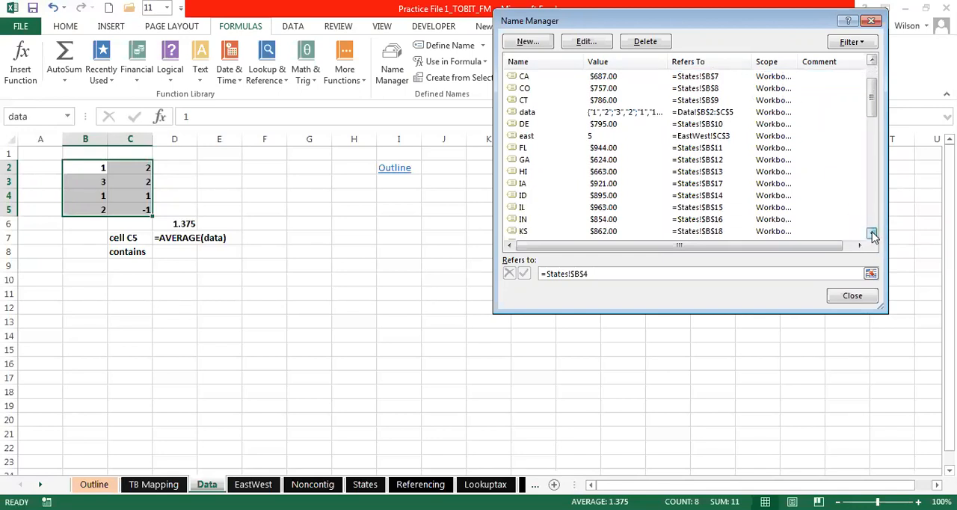
drag(873, 112, 878, 222)
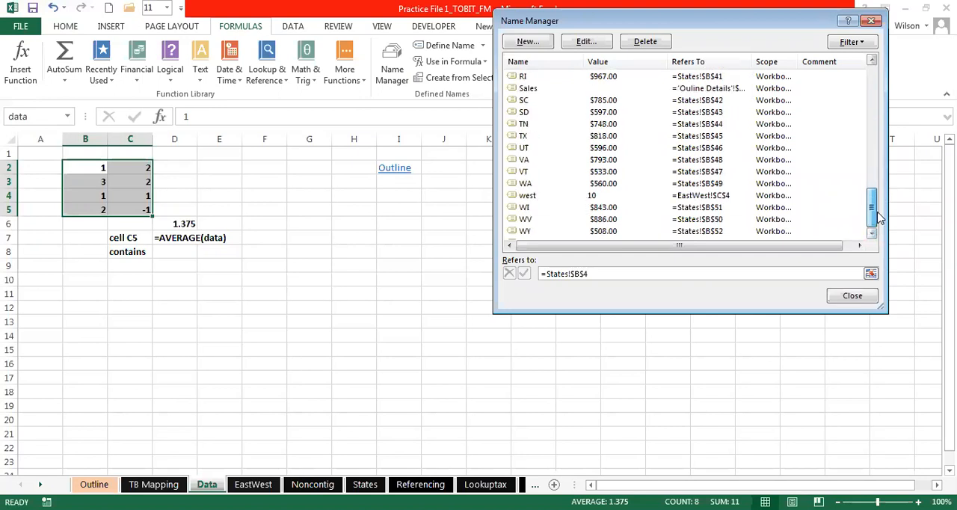
shift+click(525, 233)
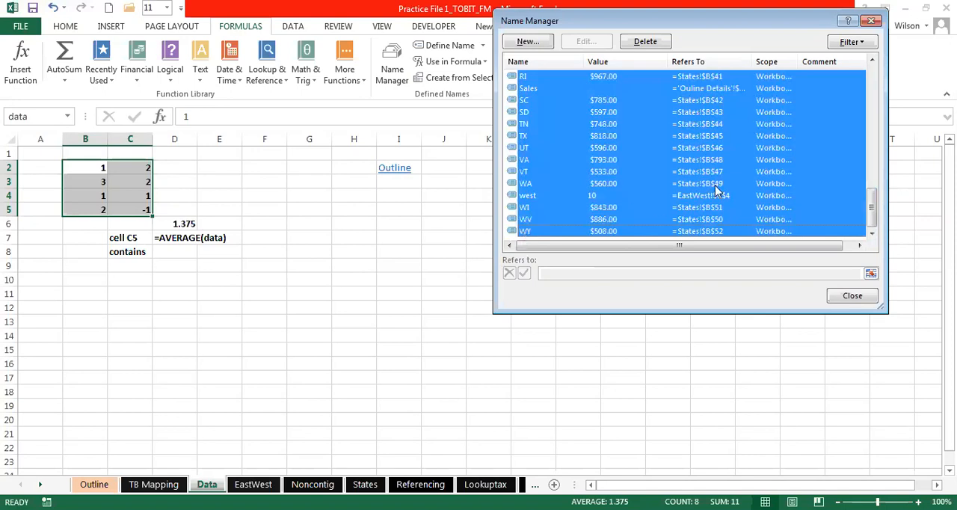
key(Delete)
click(447, 291)
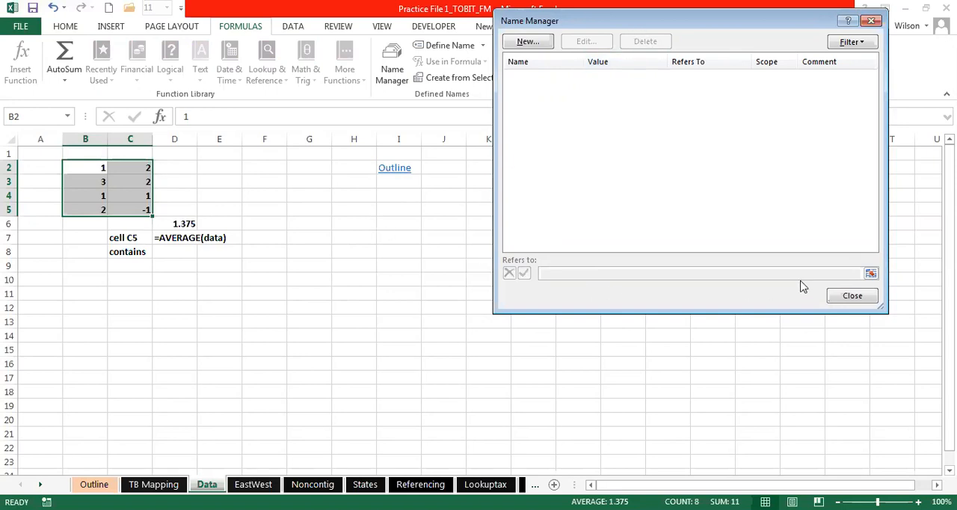
click(855, 298)
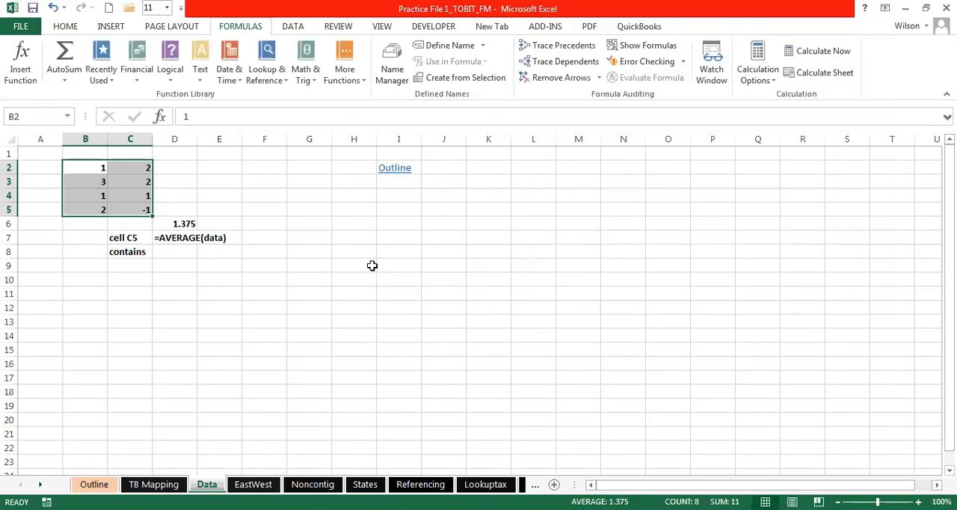
click(350, 308)
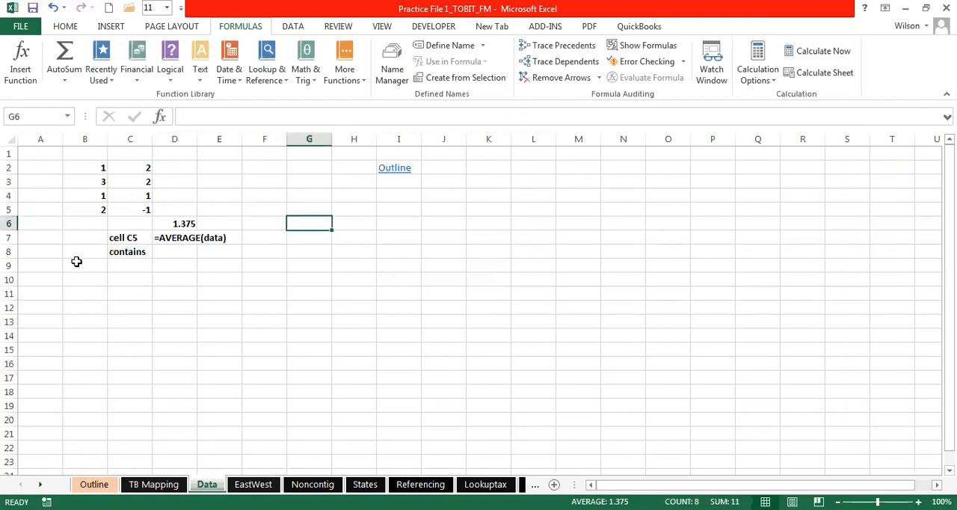
- Assign the range name Data to the number block B2:C5
drag(92, 172, 128, 210)
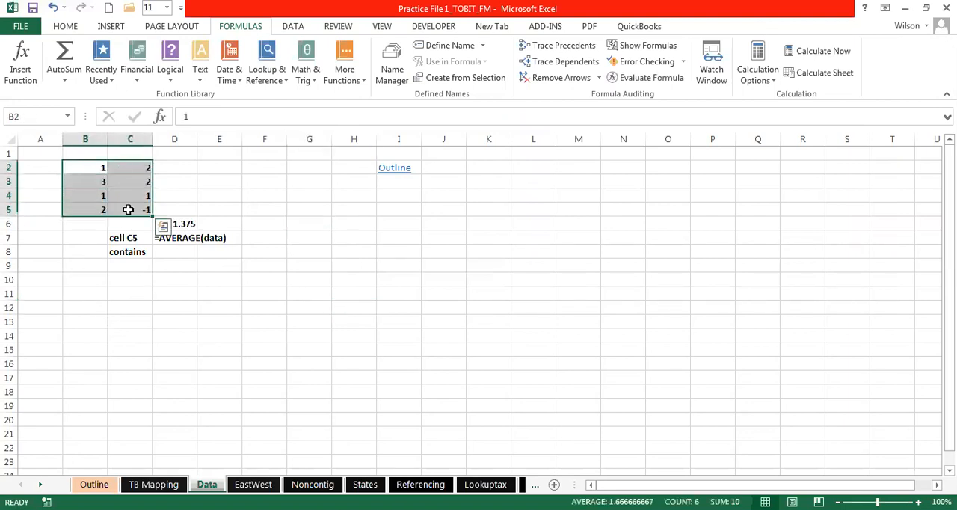
click(88, 166)
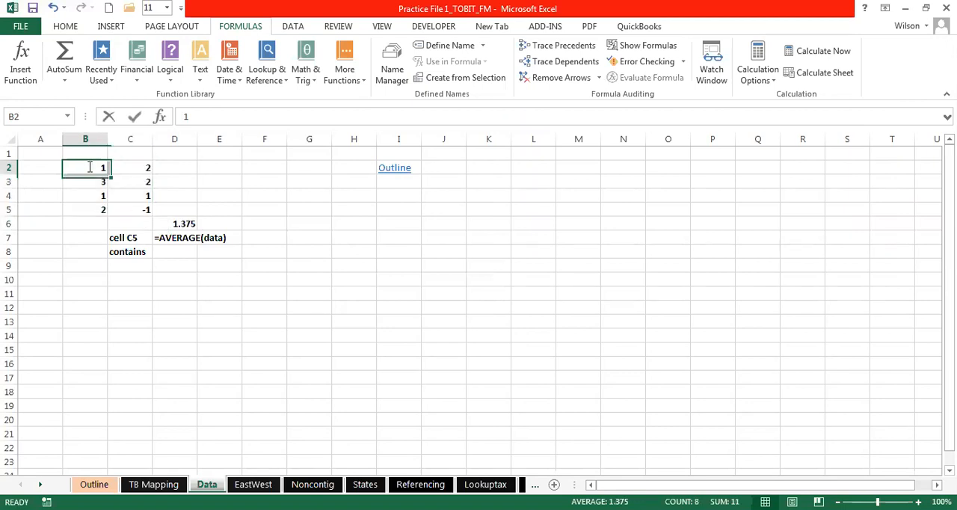
click(129, 192)
click(90, 167)
drag(90, 168, 127, 213)
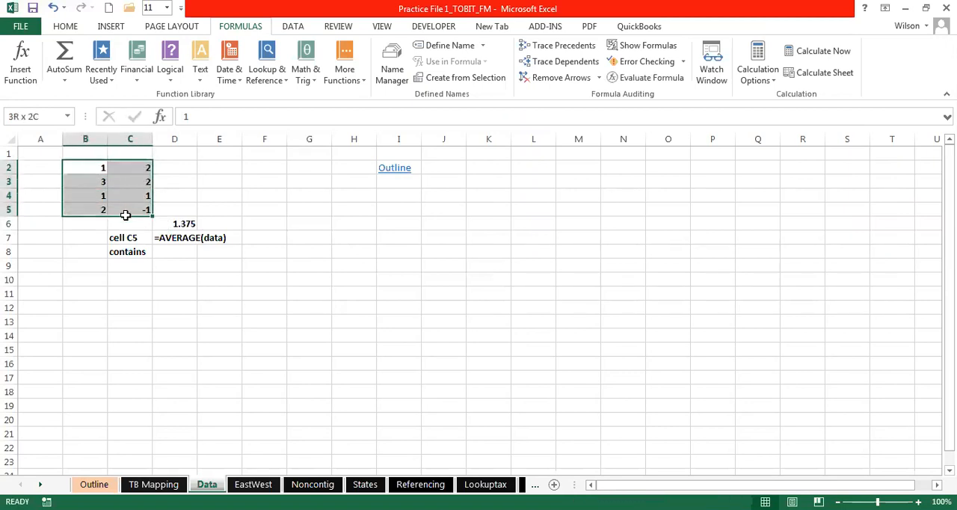
click(25, 117)
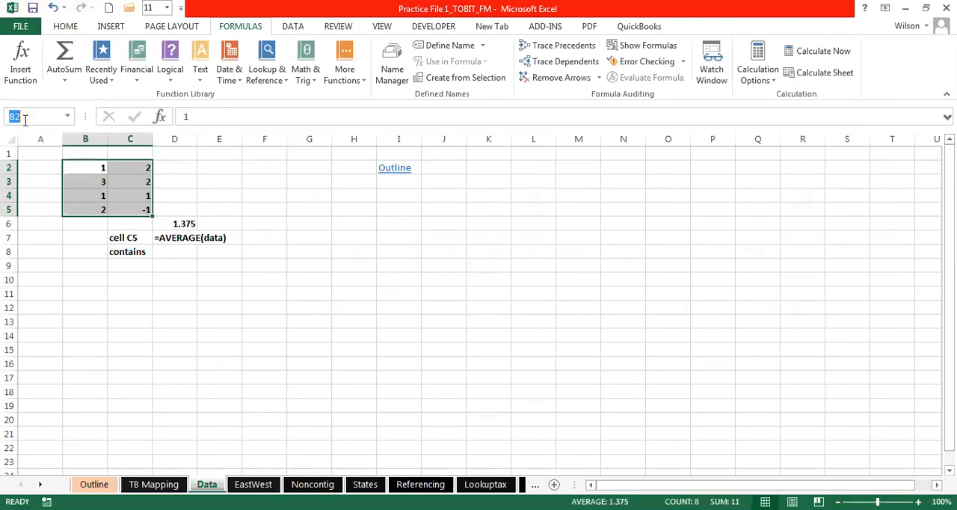
click(21, 116)
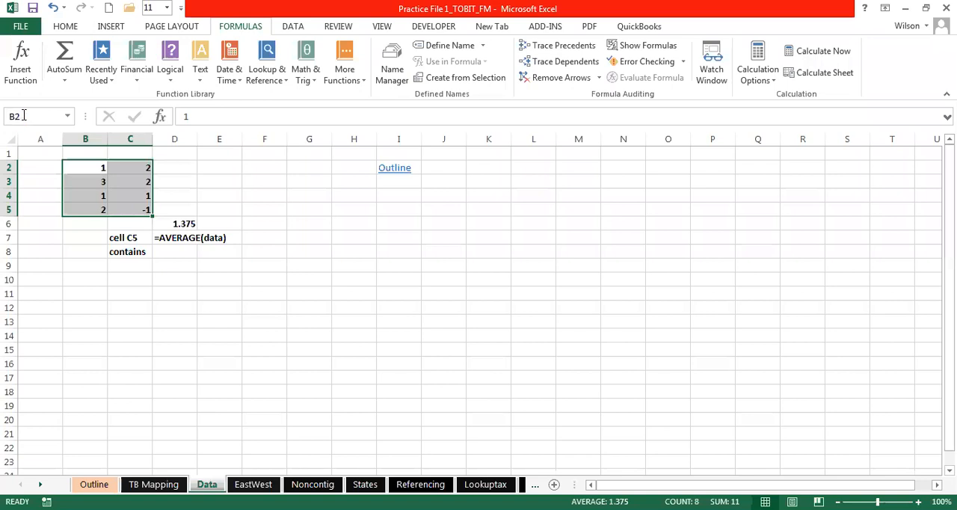
click(68, 123)
text(Data)
key(Return)
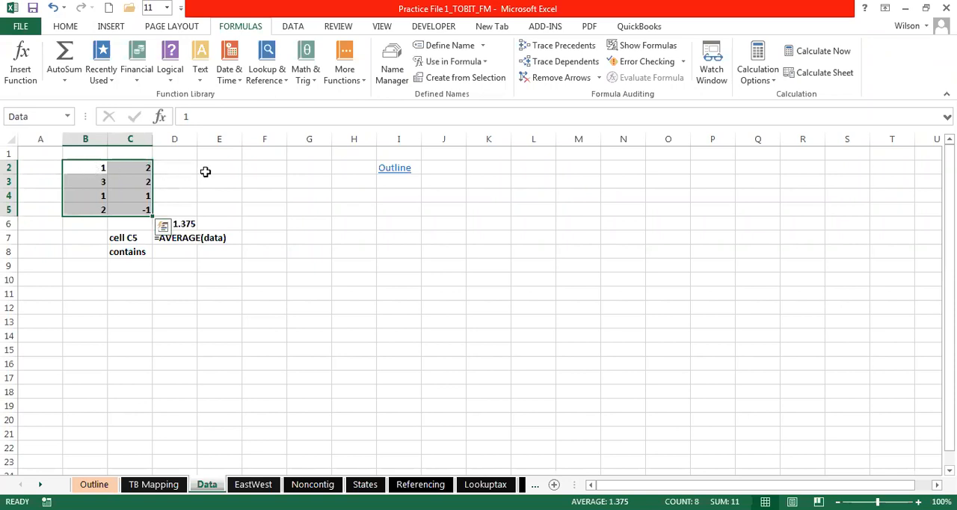
- Reselect B2:C5, its first cell alone and empty cells to examine how the range name applies
drag(86, 171, 135, 208)
drag(100, 168, 128, 209)
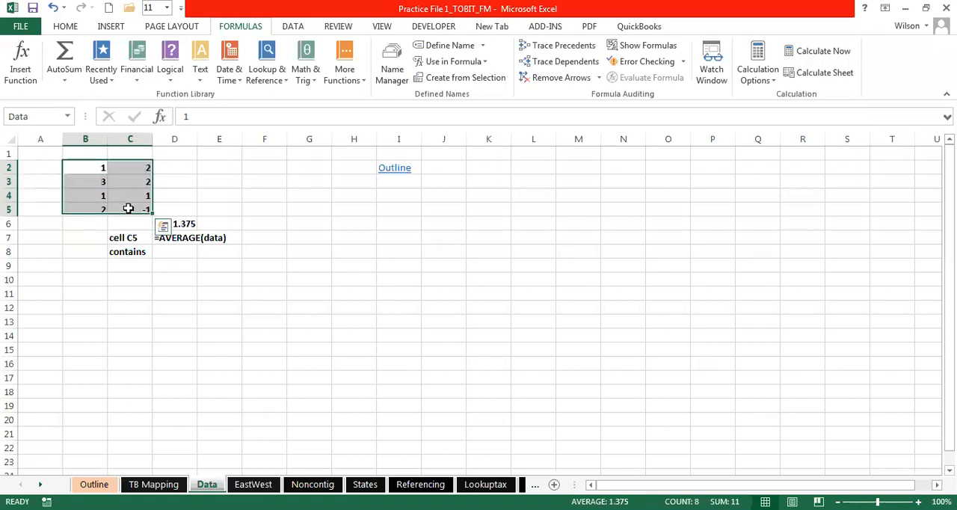
click(84, 166)
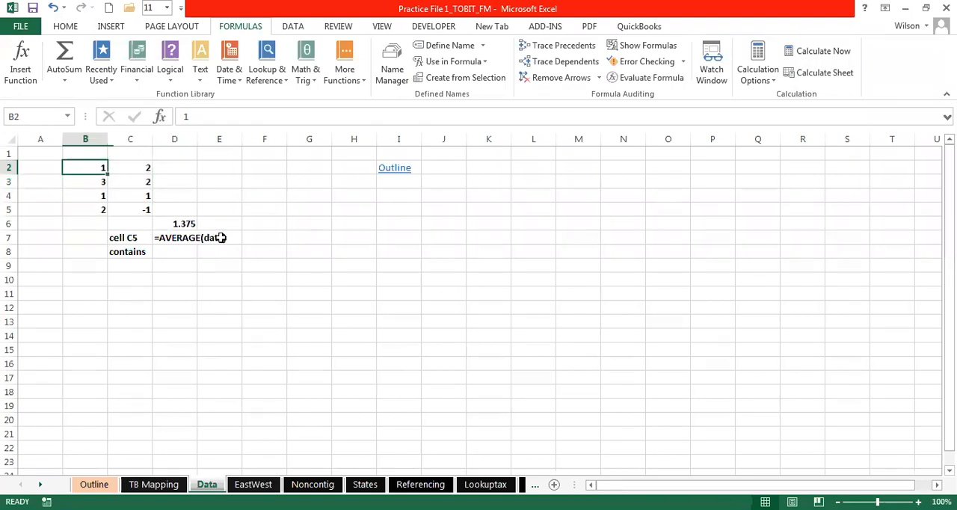
drag(88, 168, 144, 213)
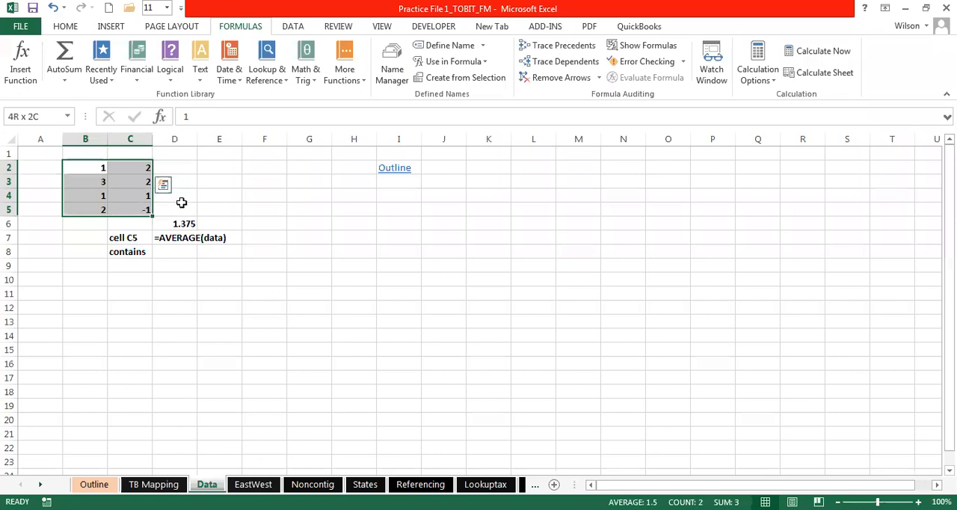
click(214, 293)
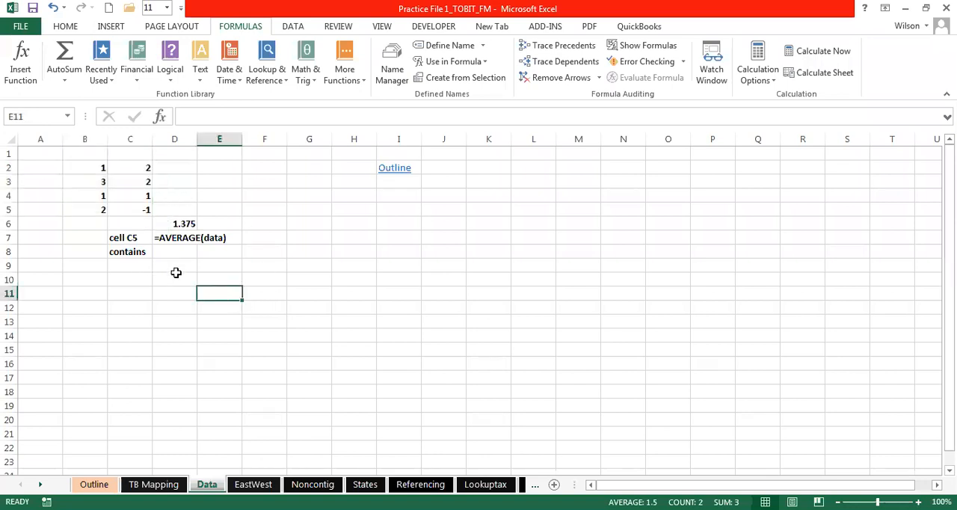
click(177, 273)
drag(98, 168, 132, 211)
click(191, 263)
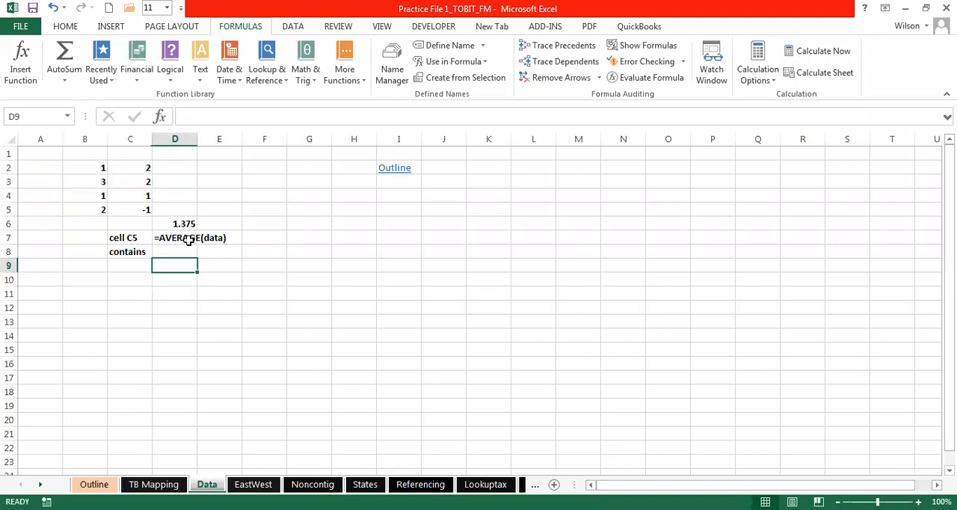
- Turn the text in D7 into the working formula =AVERAGE(data) by removing its leading apostrophe
click(189, 239)
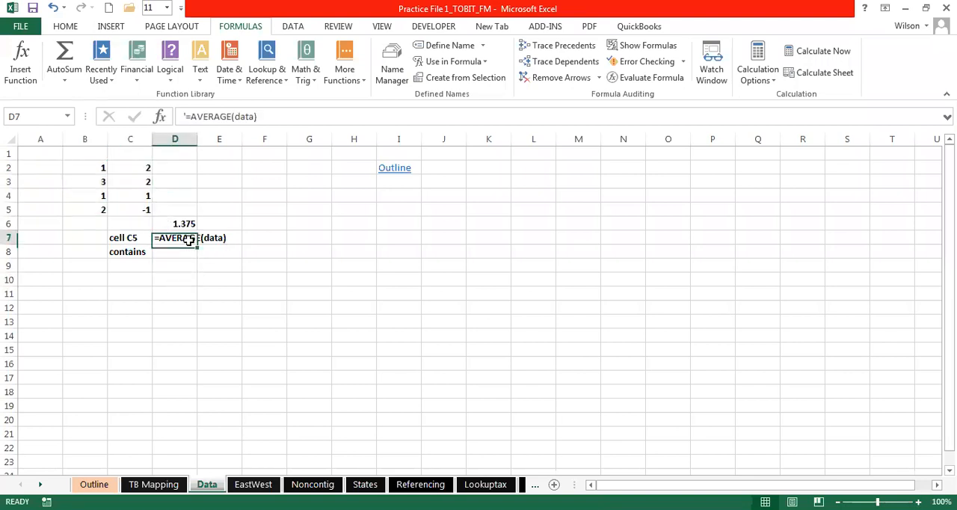
click(185, 116)
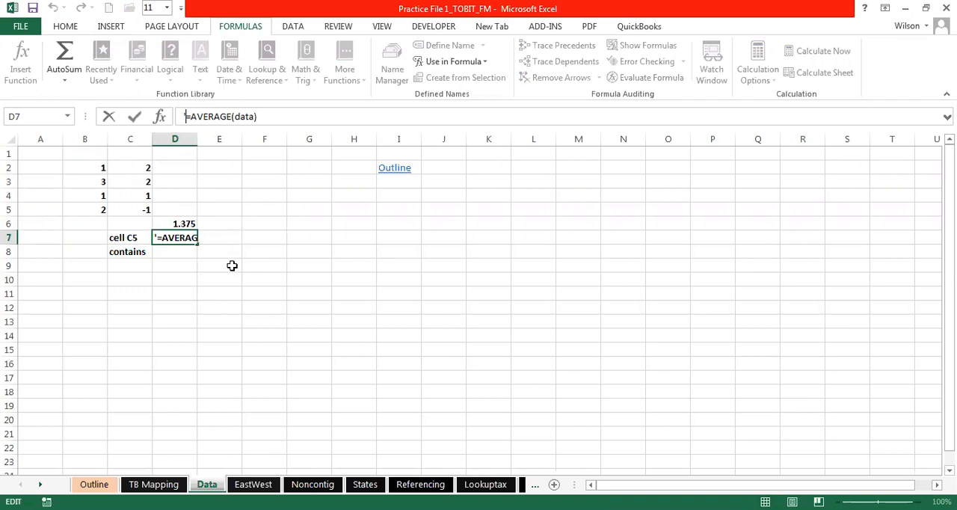
click(186, 116)
key(BackSpace)
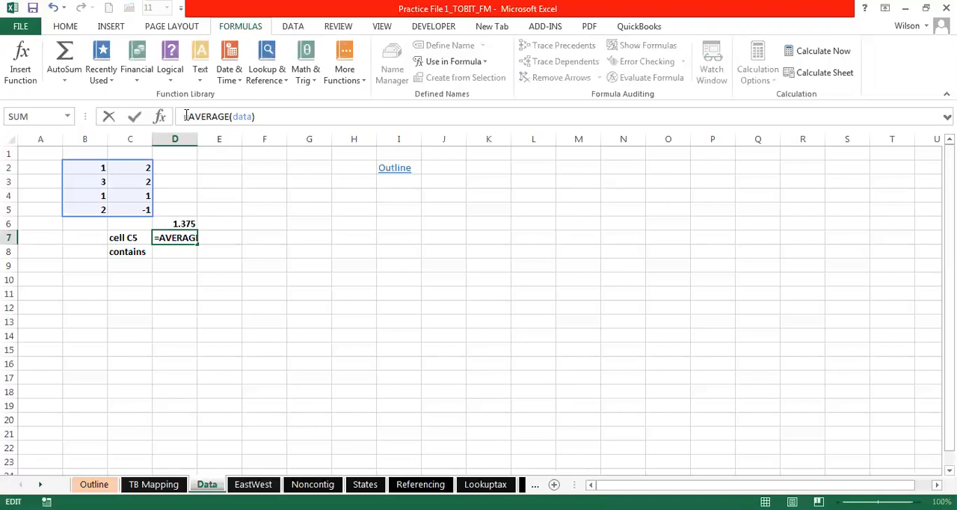
click(188, 236)
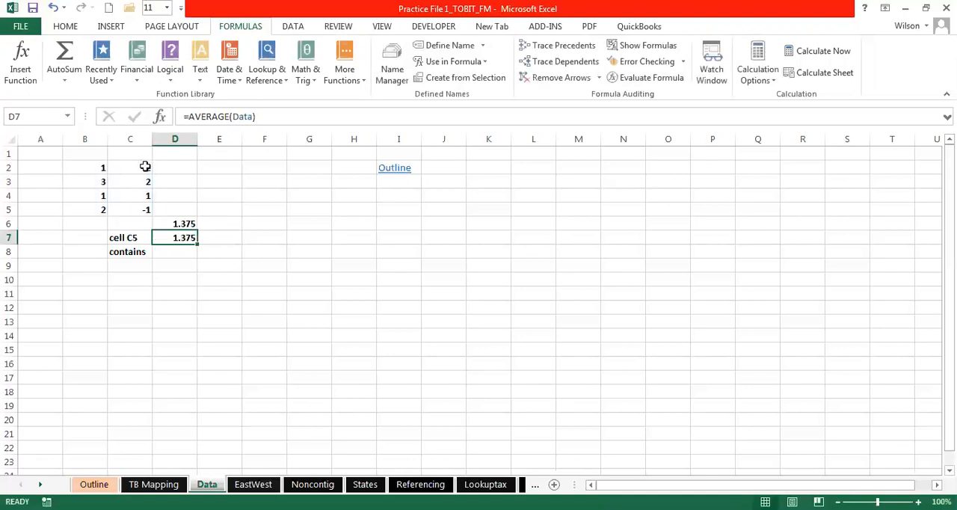
- Reselect the block B2:C5 to review the range name used by the average formula
drag(100, 166, 134, 205)
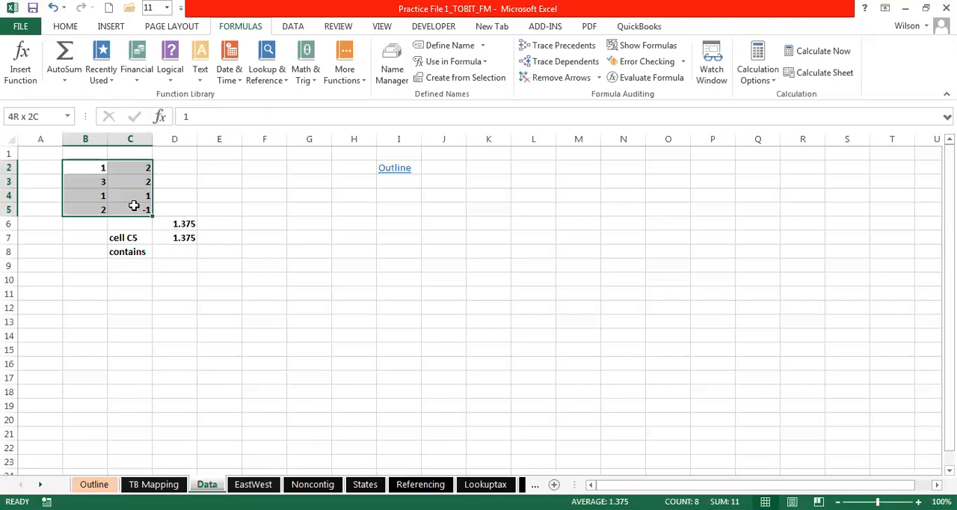
drag(92, 166, 127, 208)
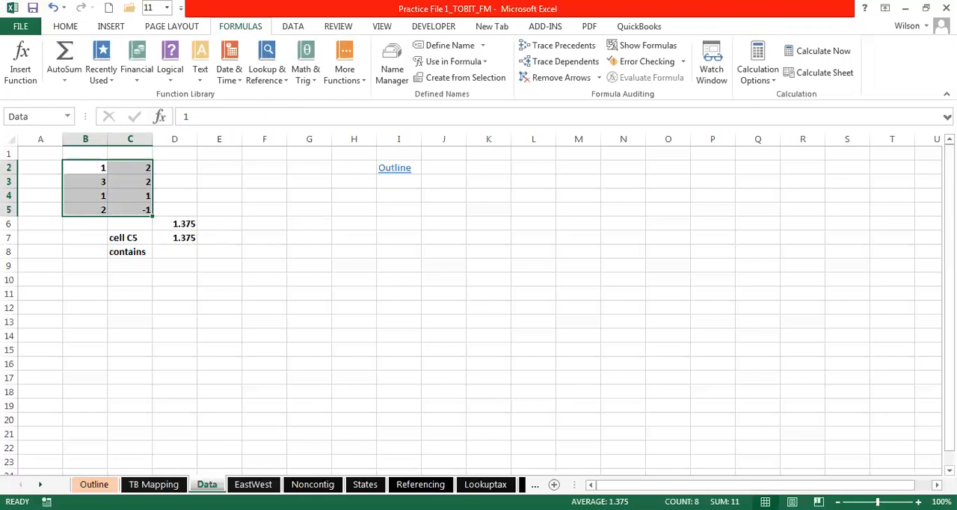
click(248, 252)
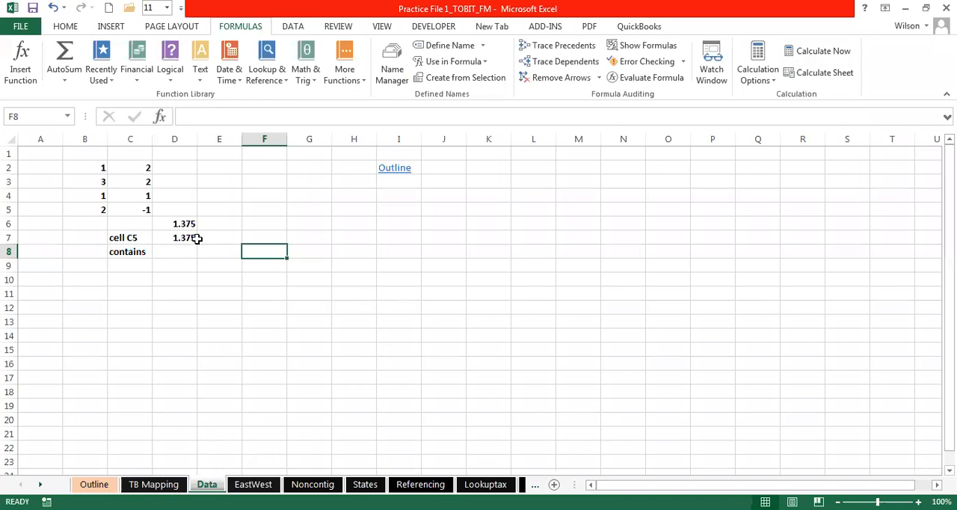
click(26, 117)
click(195, 412)
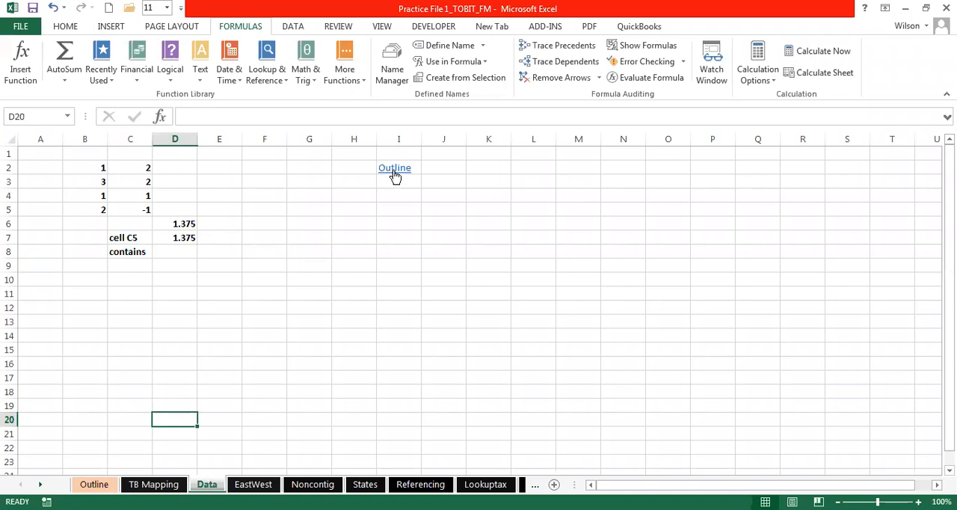
- Go to the States worksheet by way of the links on the Data and Outline sheets
click(344, 207)
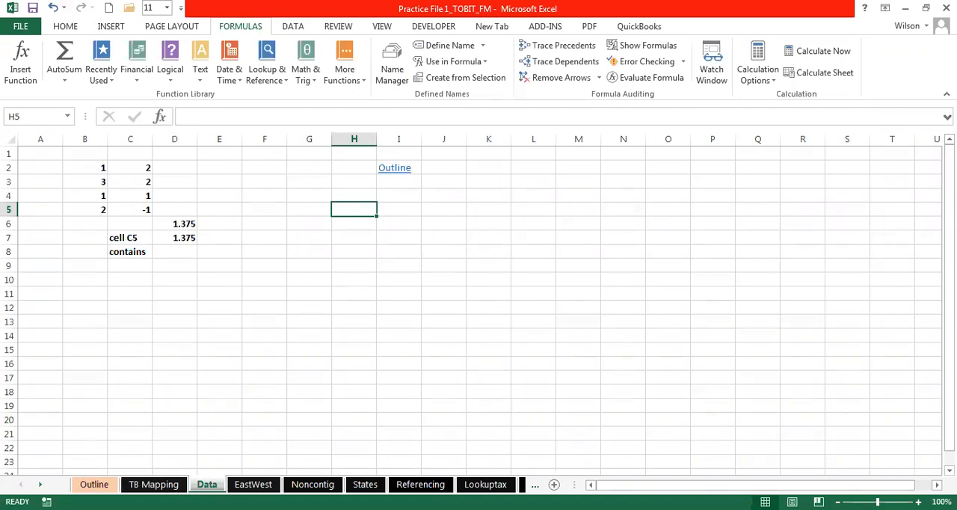
click(40, 485)
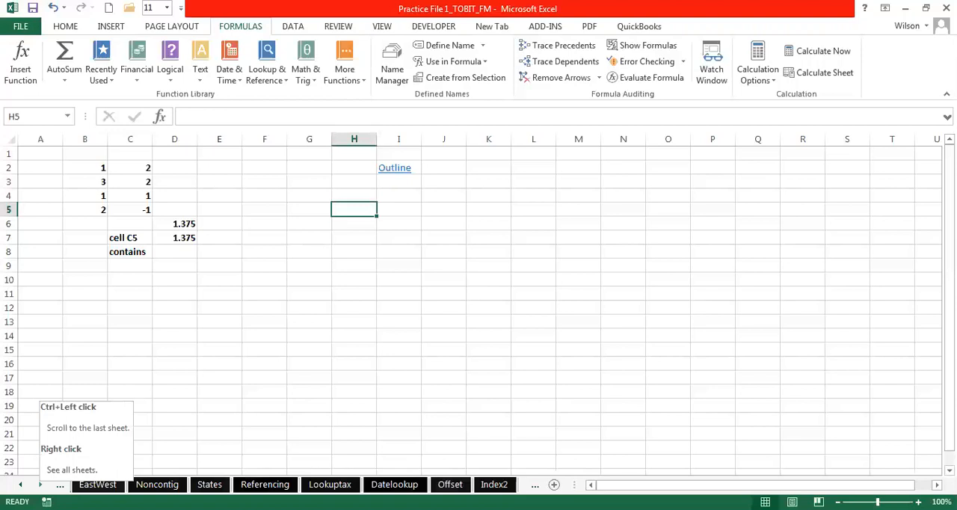
click(20, 484)
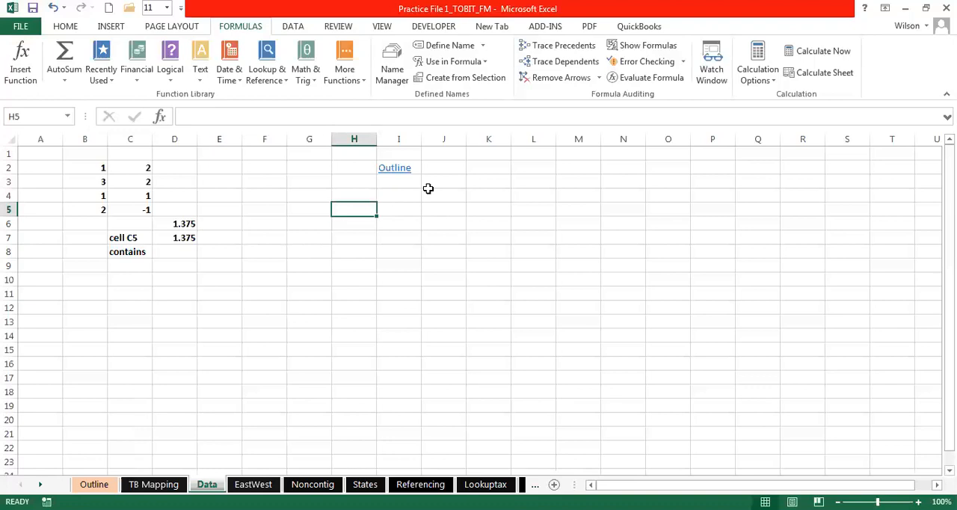
click(394, 168)
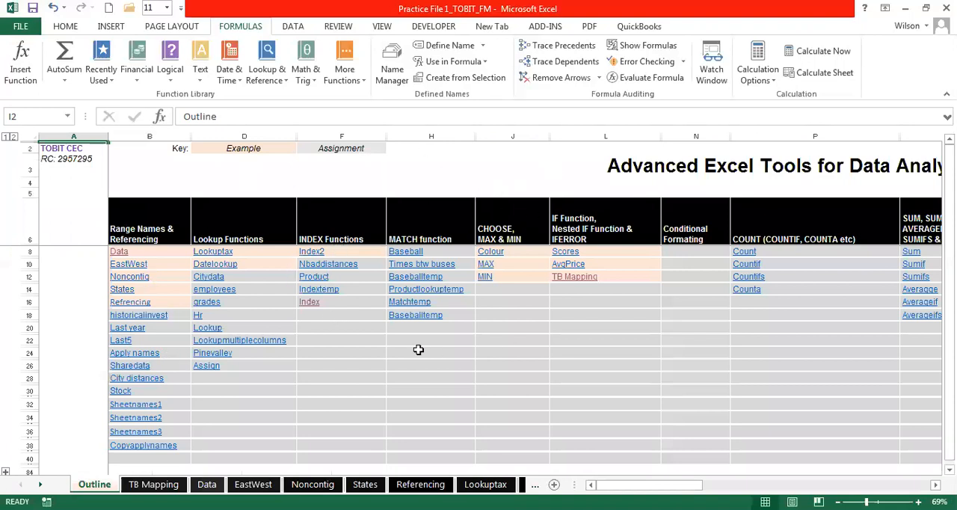
key(ctrl+Home)
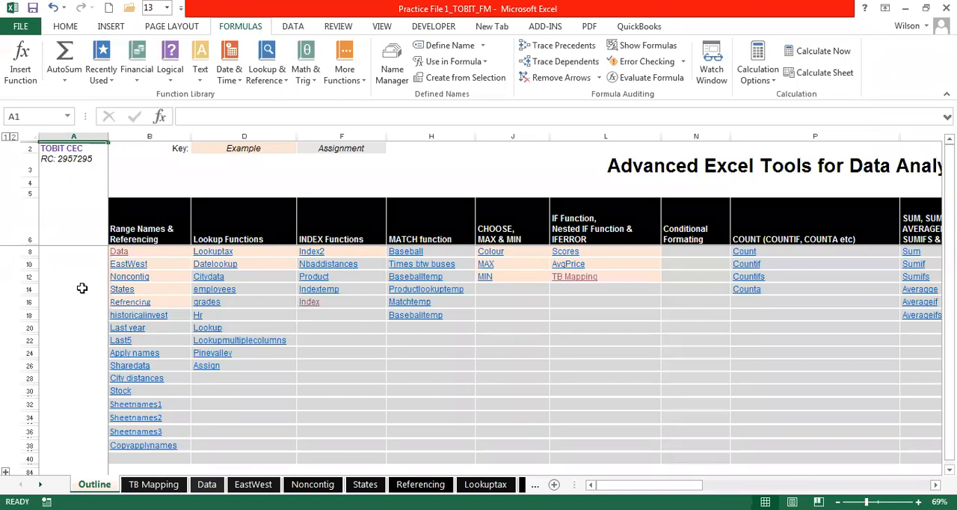
click(121, 290)
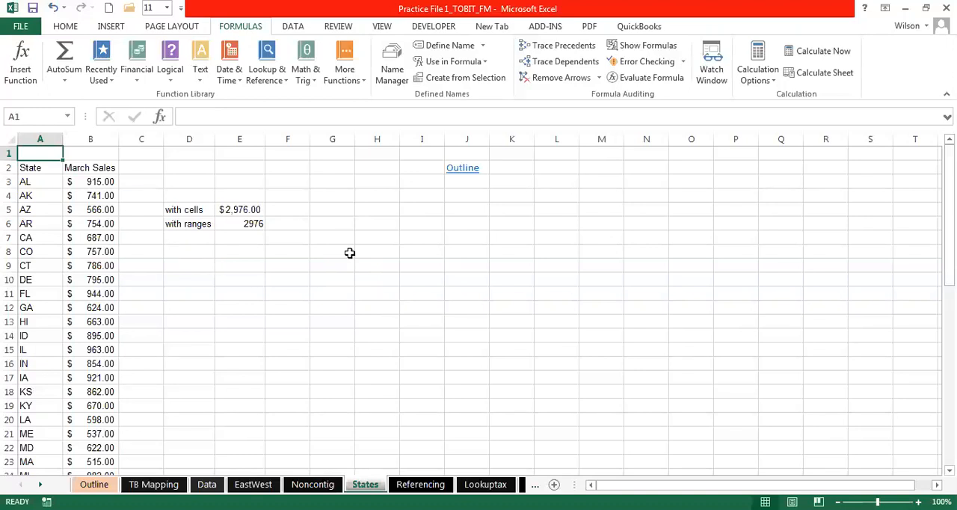
- Select the state abbreviations in A3:A52 to examine the full list of labels
click(110, 180)
click(41, 180)
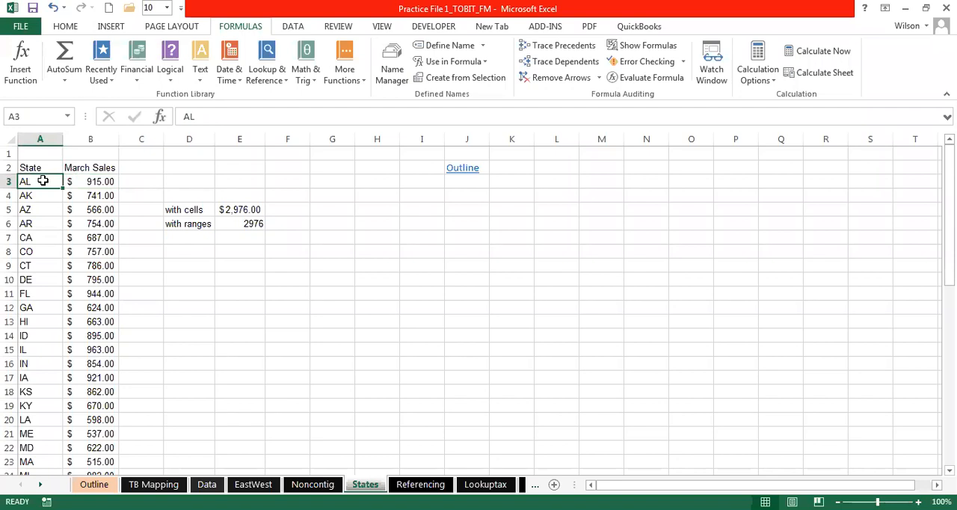
drag(36, 181, 24, 479)
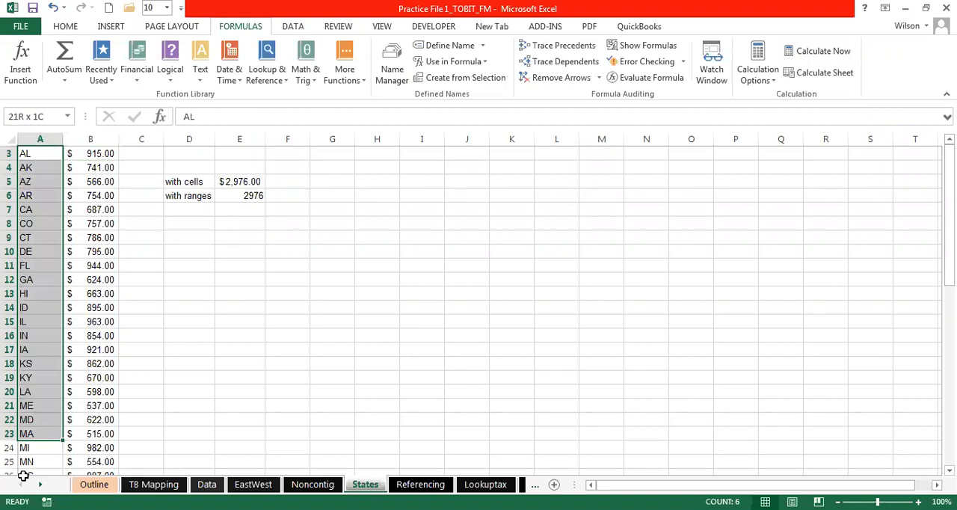
drag(24, 476, 35, 446)
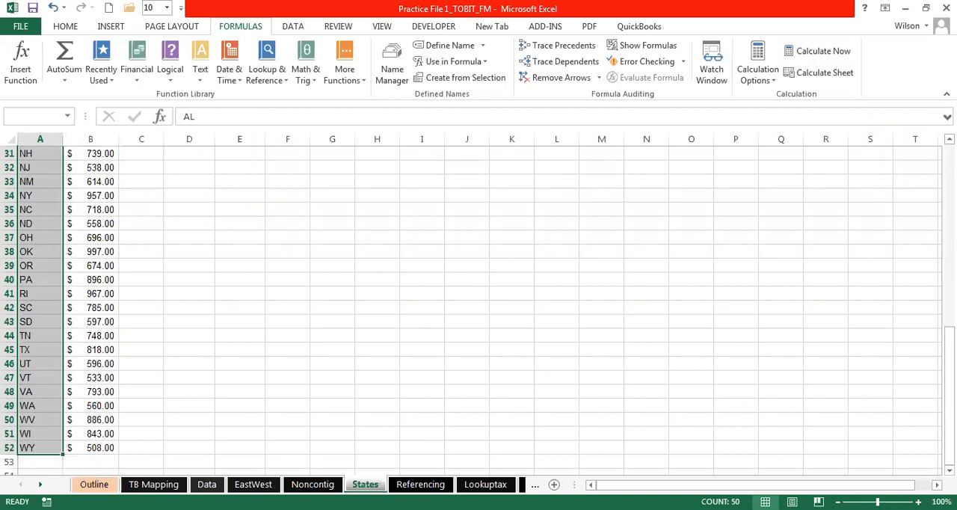
drag(92, 446, 19, 184)
click(21, 181)
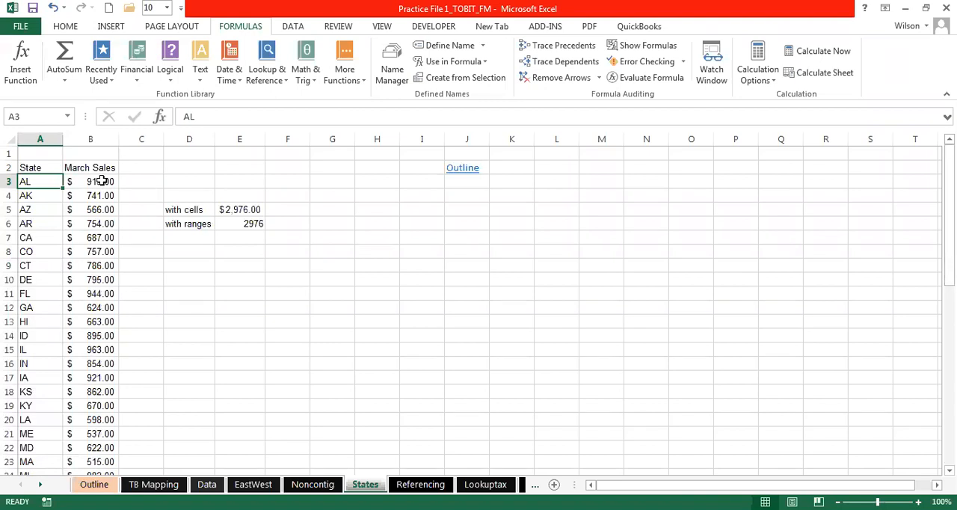
- Select single March Sales amounts and the whole block B3:B52 to examine the values beside the state labels
click(136, 181)
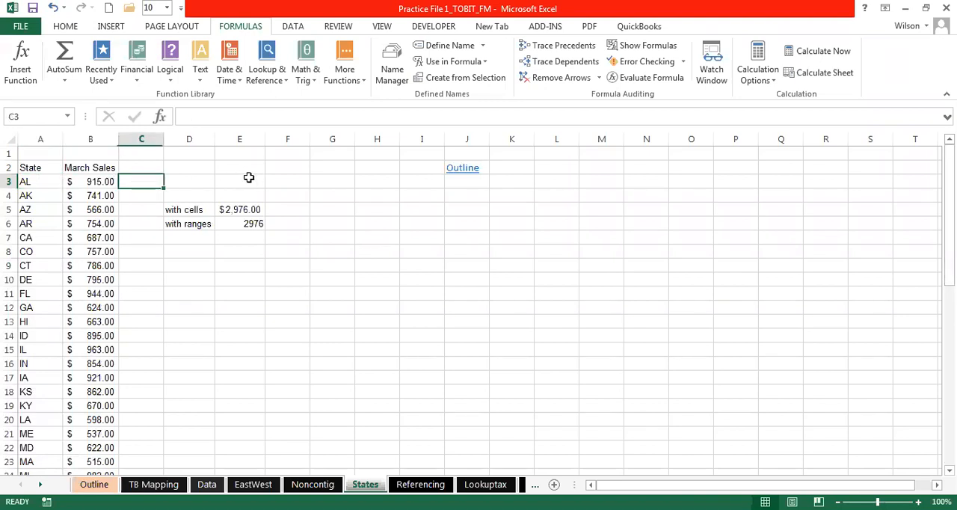
click(249, 177)
click(187, 183)
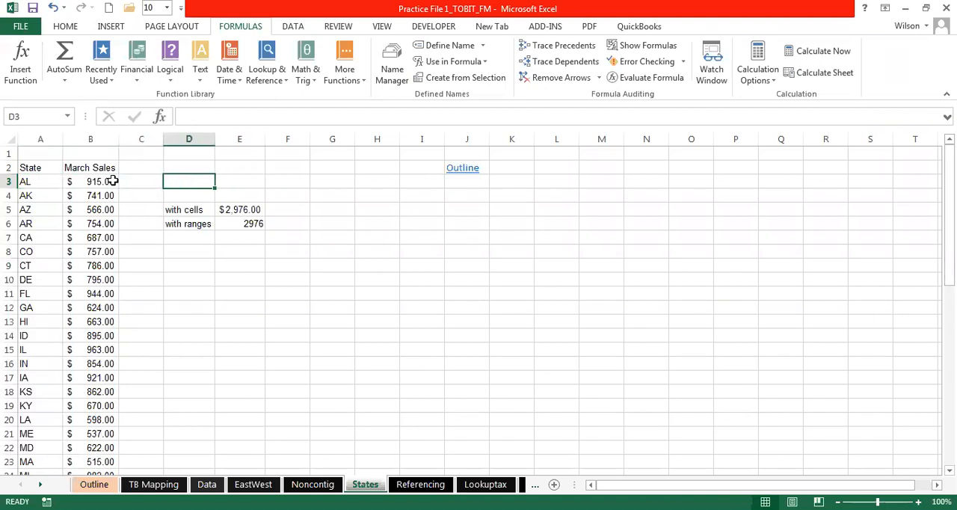
click(113, 181)
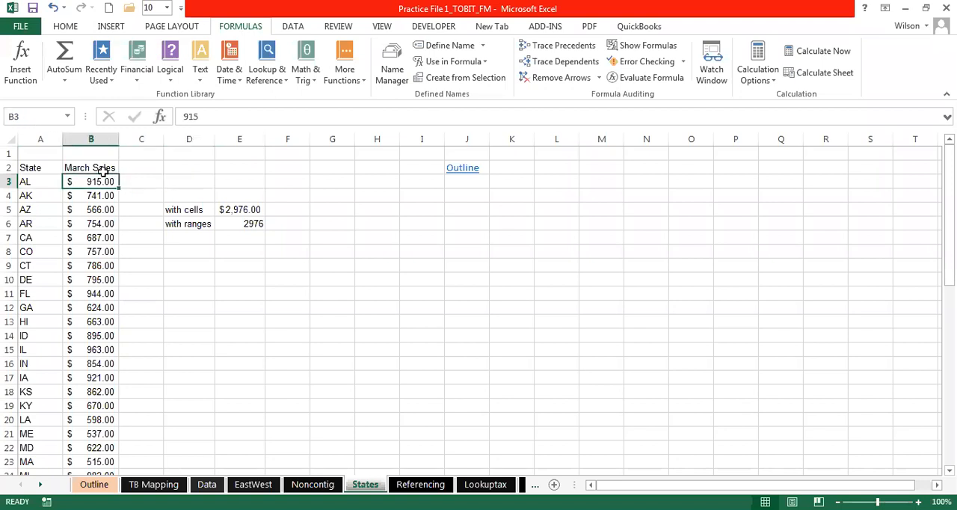
click(97, 194)
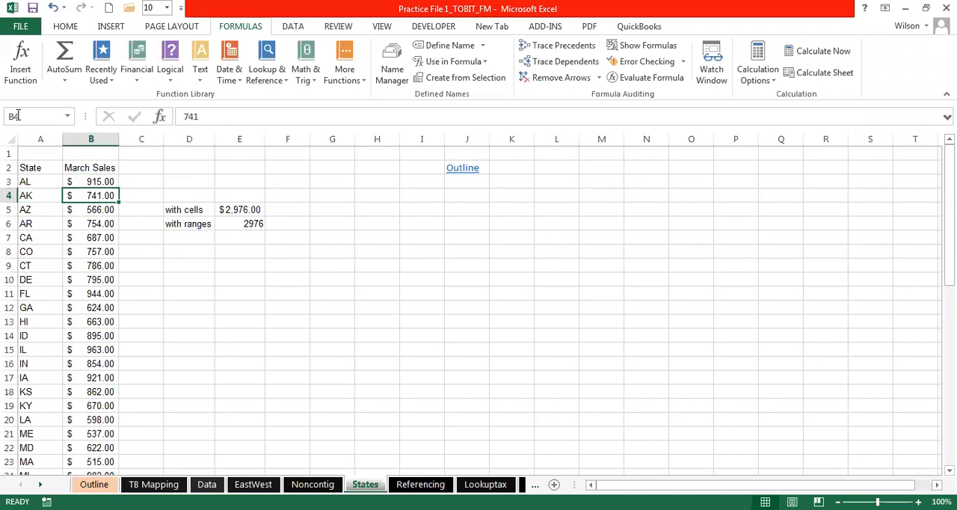
click(99, 210)
click(83, 181)
shift+click(84, 471)
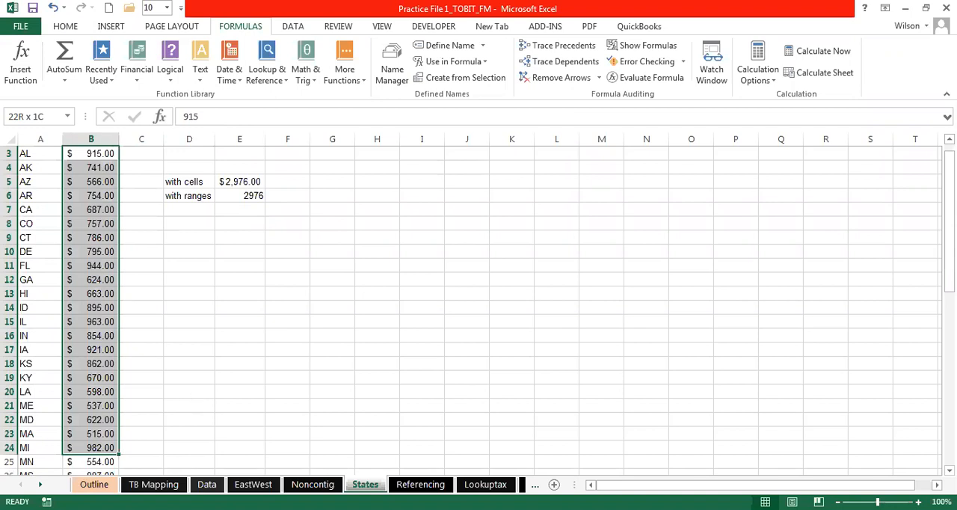
key(ctrl+shift+Down)
scroll(559, 157, up, 10)
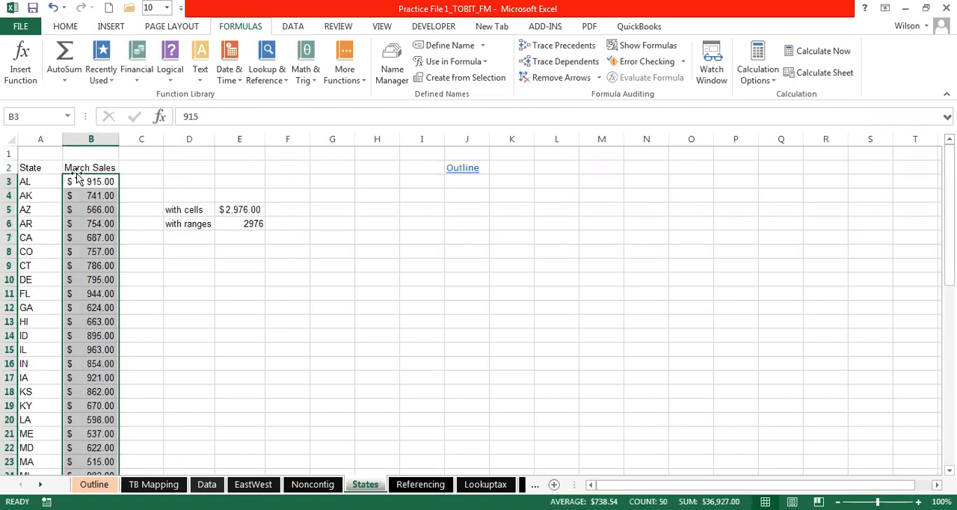
click(96, 184)
click(26, 116)
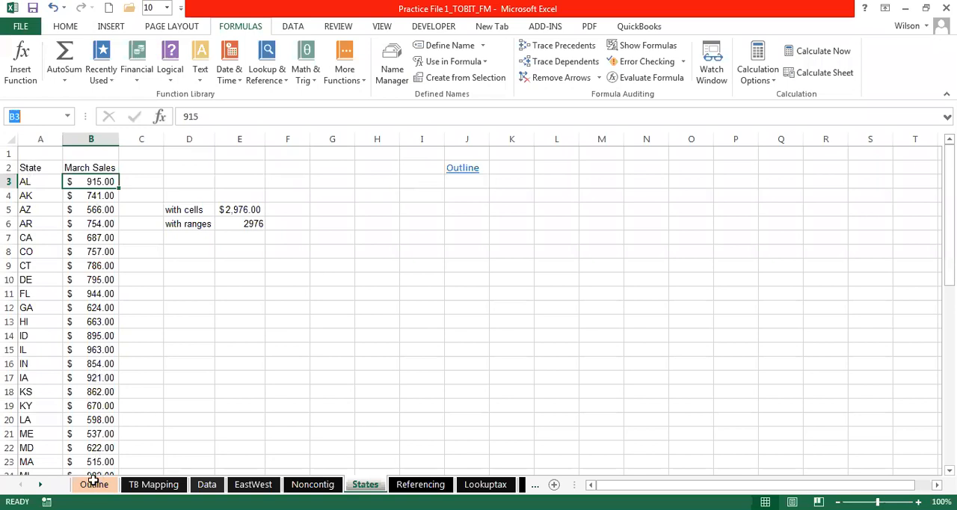
- Create range names for the March Sales values in A3:B52 from the state abbreviations in the selection's left column
drag(40, 182, 68, 67)
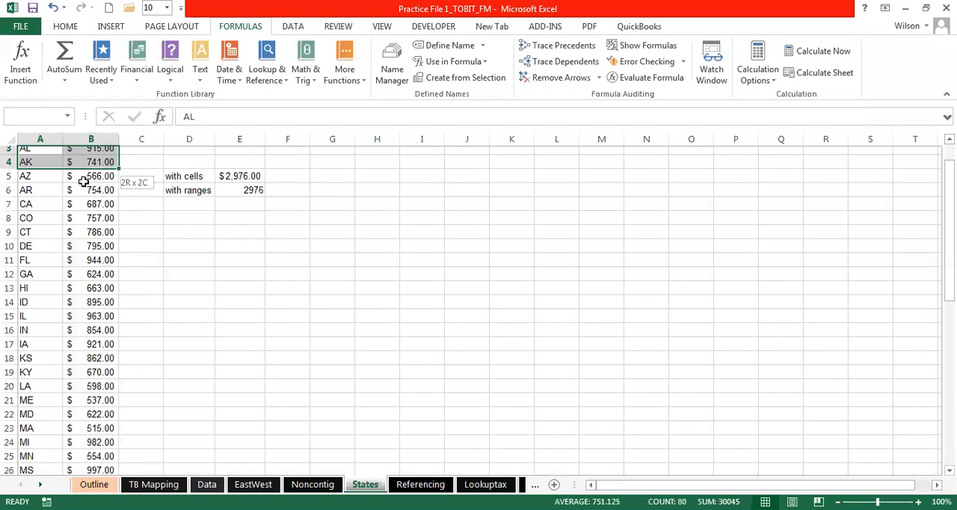
key(ctrl+shift+Down)
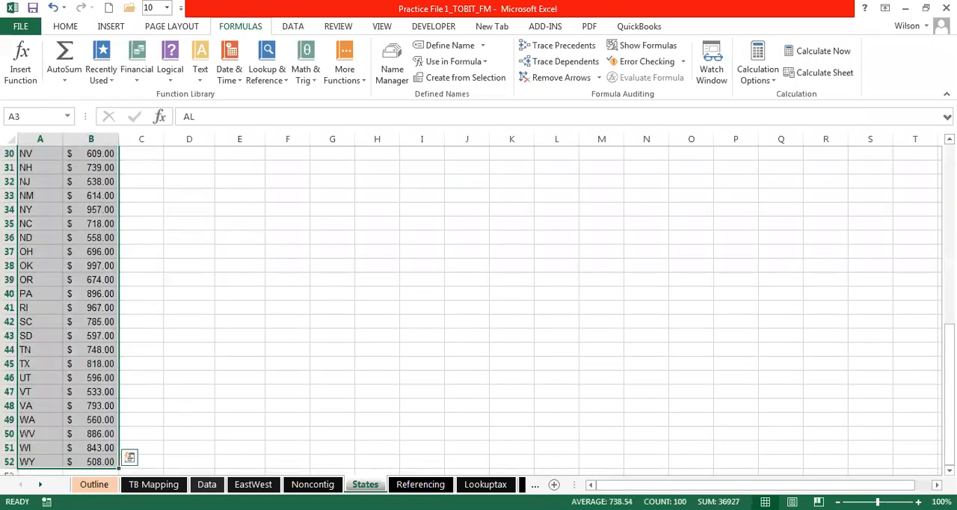
key(ctrl+BackSpace)
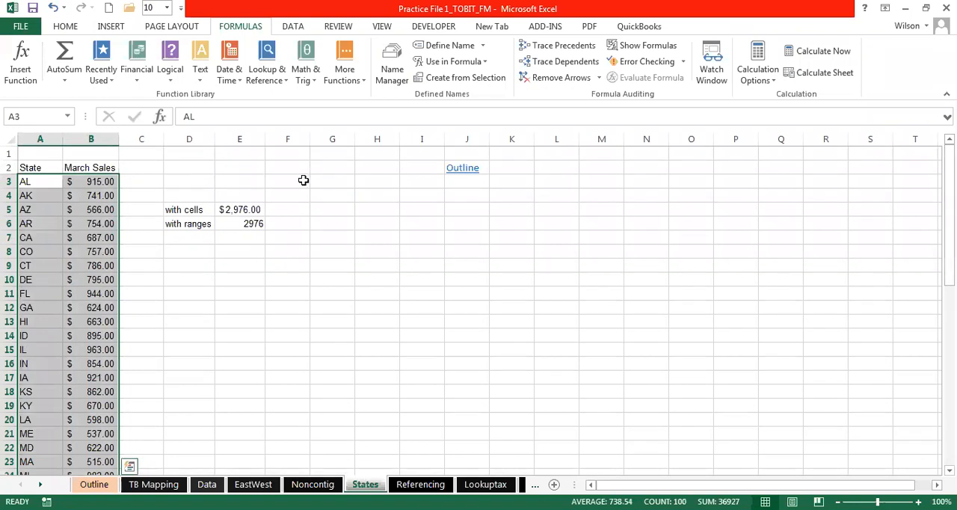
shift+click(83, 180)
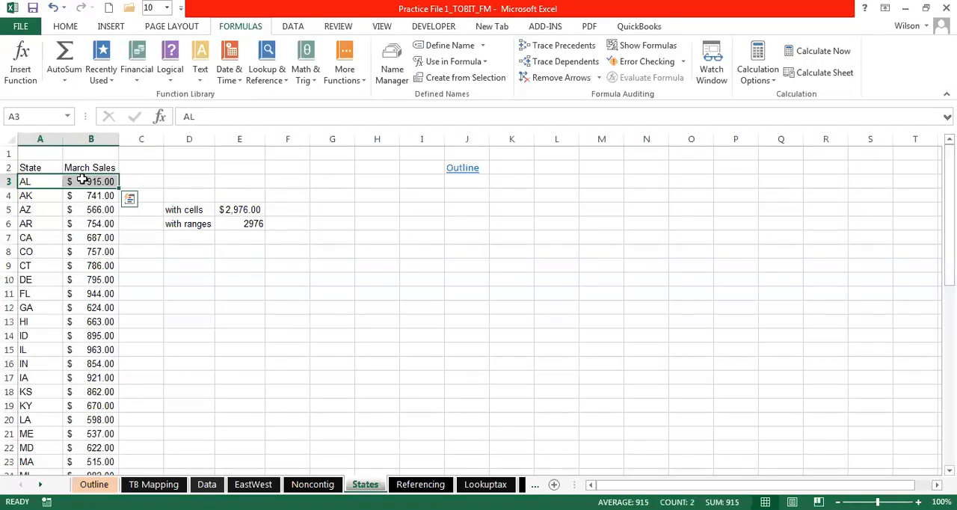
key(ctrl+shift+Down)
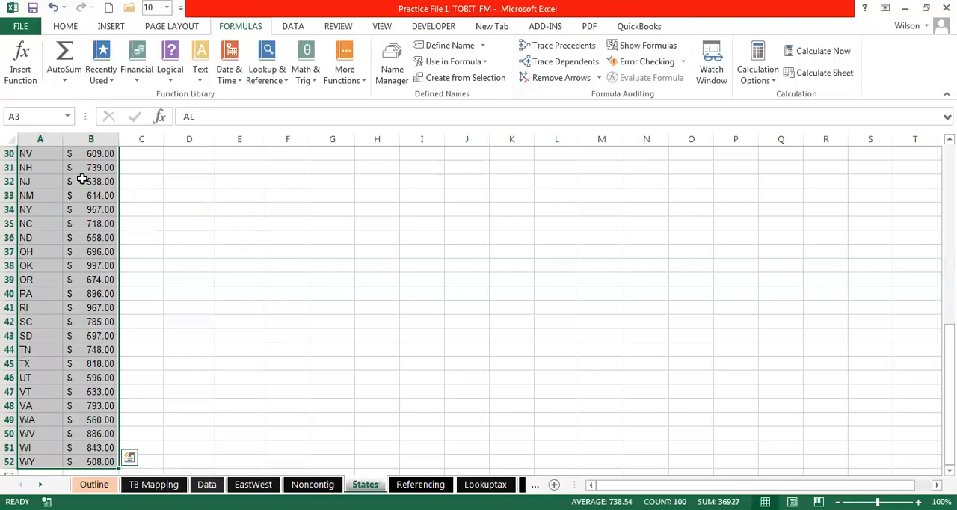
drag(948, 434, 948, 243)
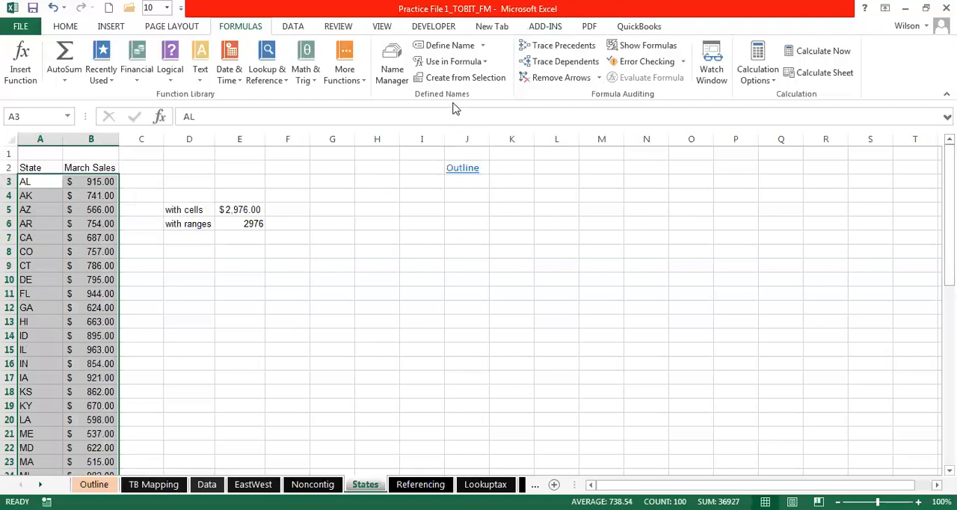
click(463, 78)
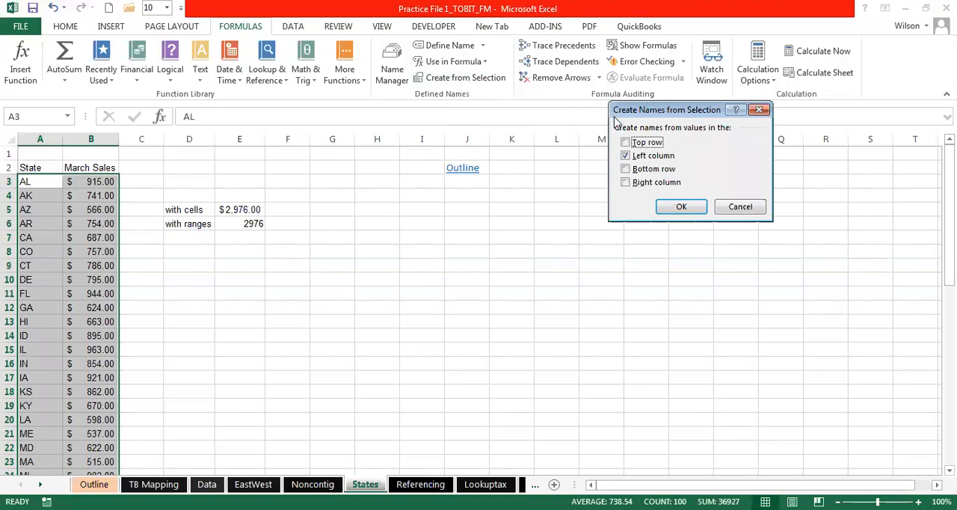
drag(628, 116, 600, 163)
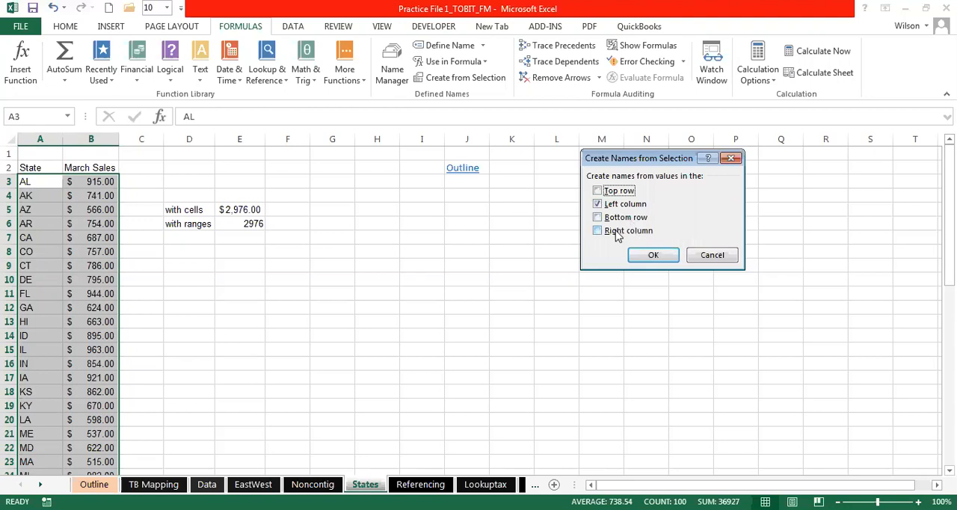
click(647, 259)
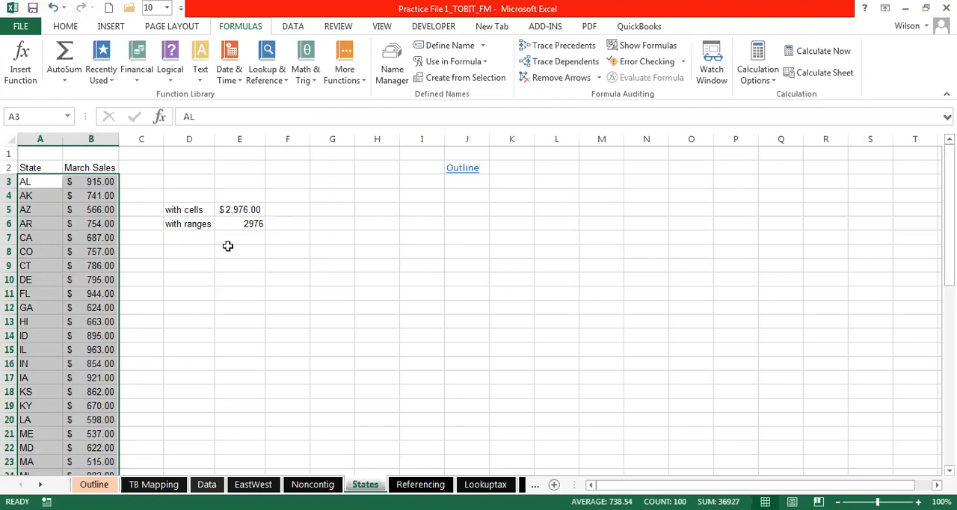
- Try the range name AK in a formula in cell E8, and cancel the entry
click(232, 251)
text(=)
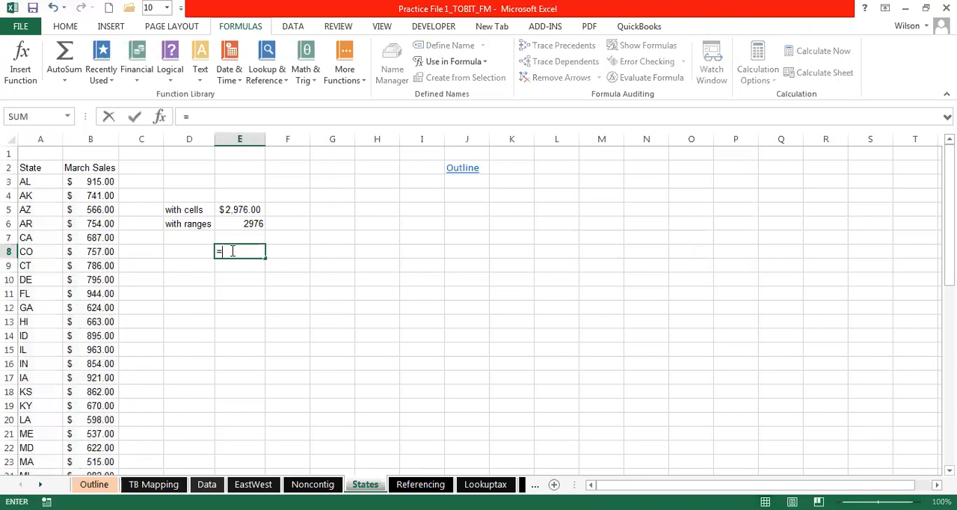
text(ak)
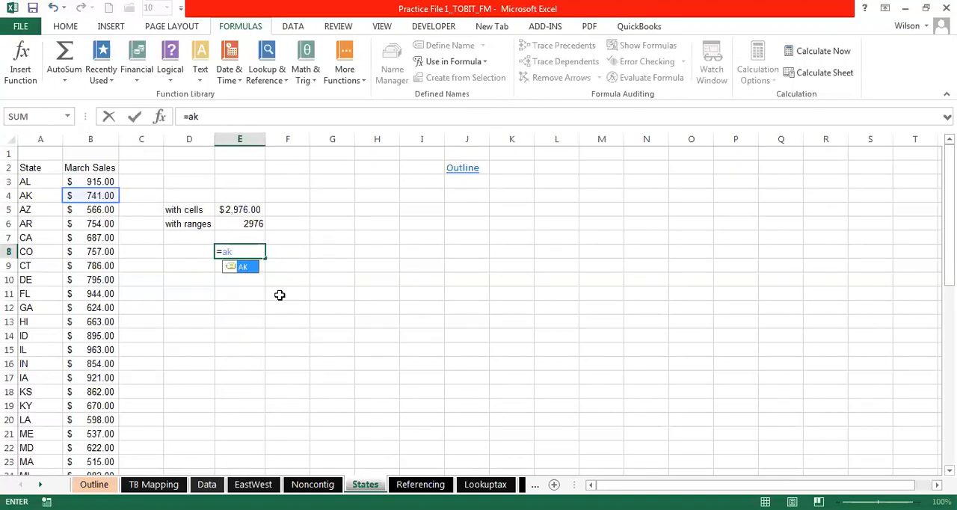
key(Escape)
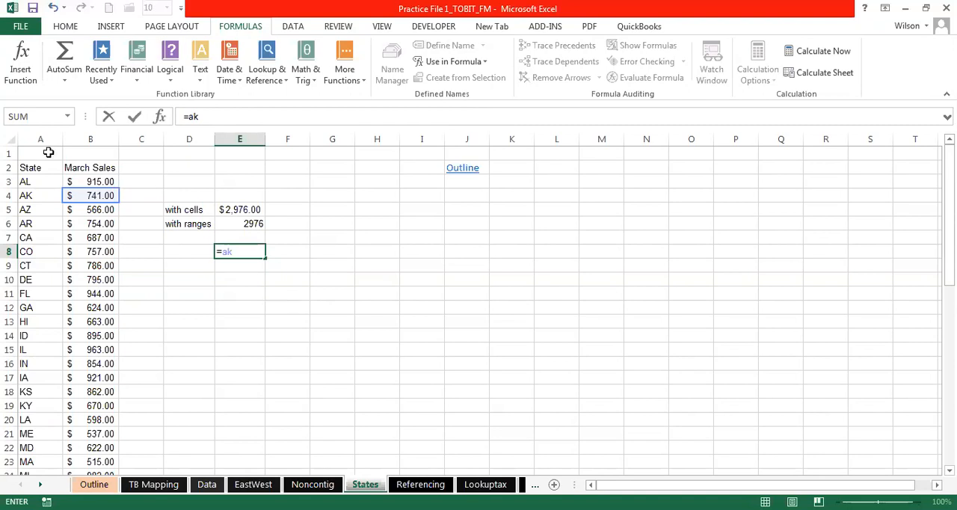
key(Escape)
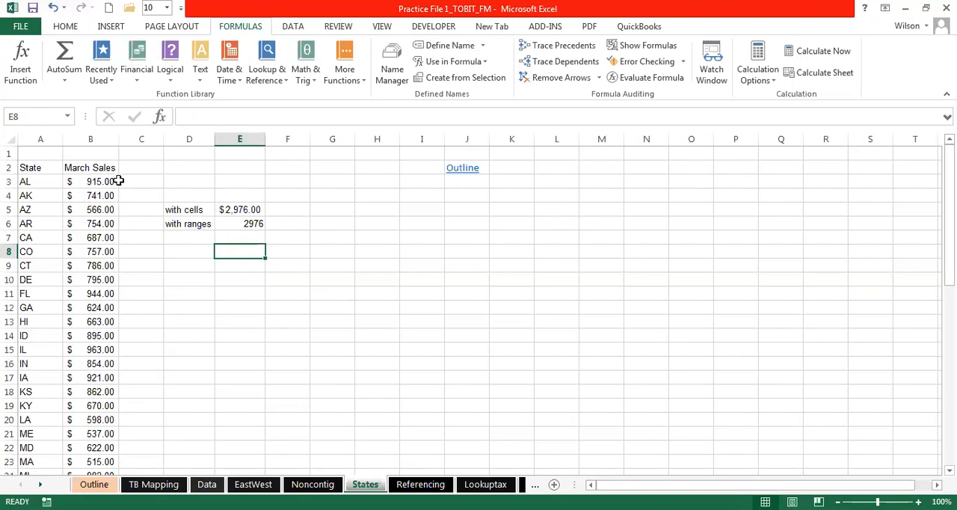
- Browse the workbook's list of defined names to check the state names against the labels in column A
click(299, 192)
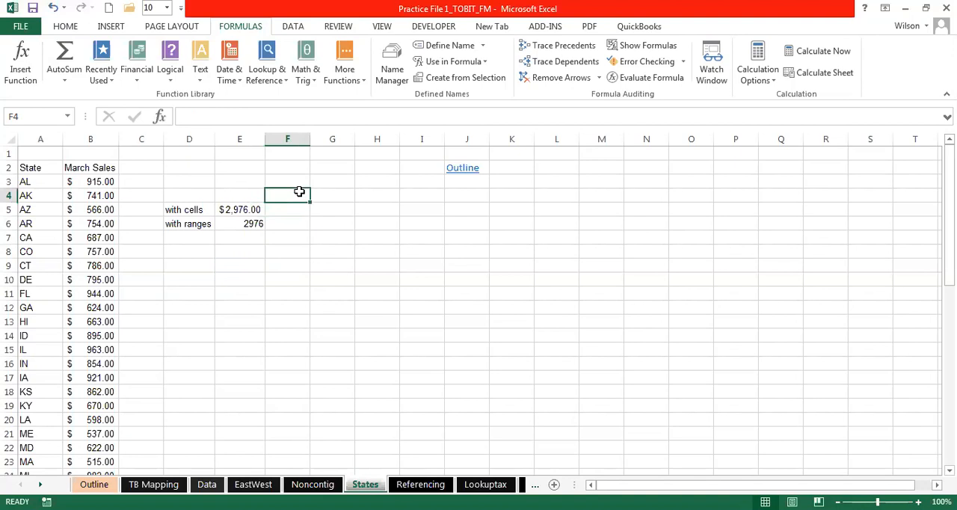
click(401, 250)
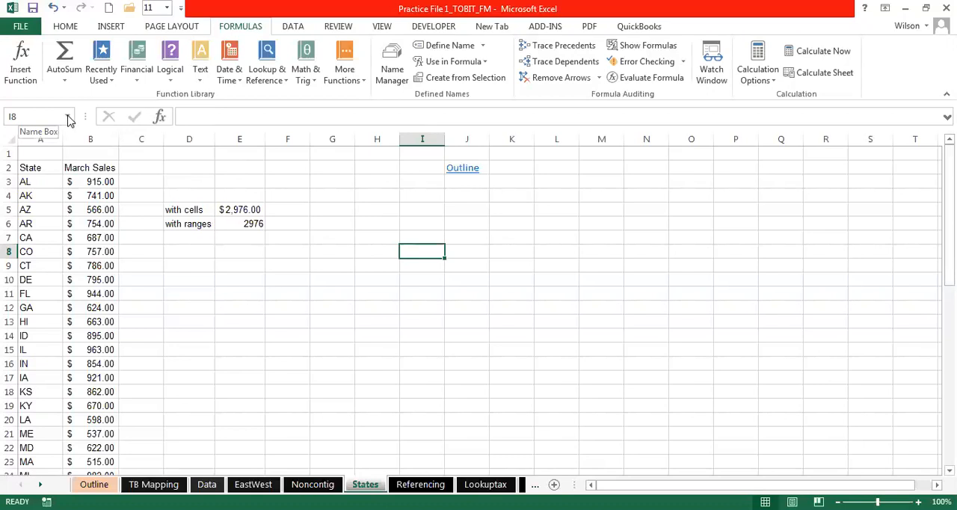
click(67, 117)
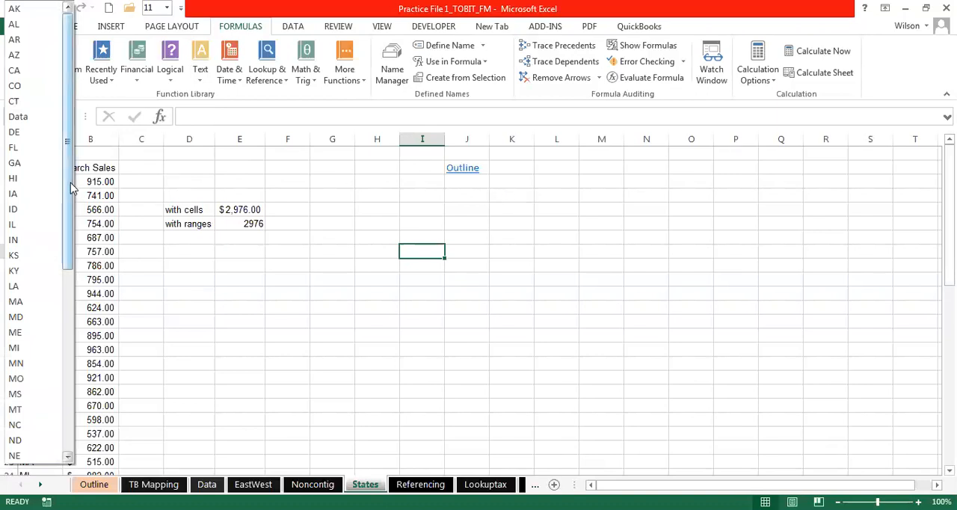
drag(70, 182, 63, 356)
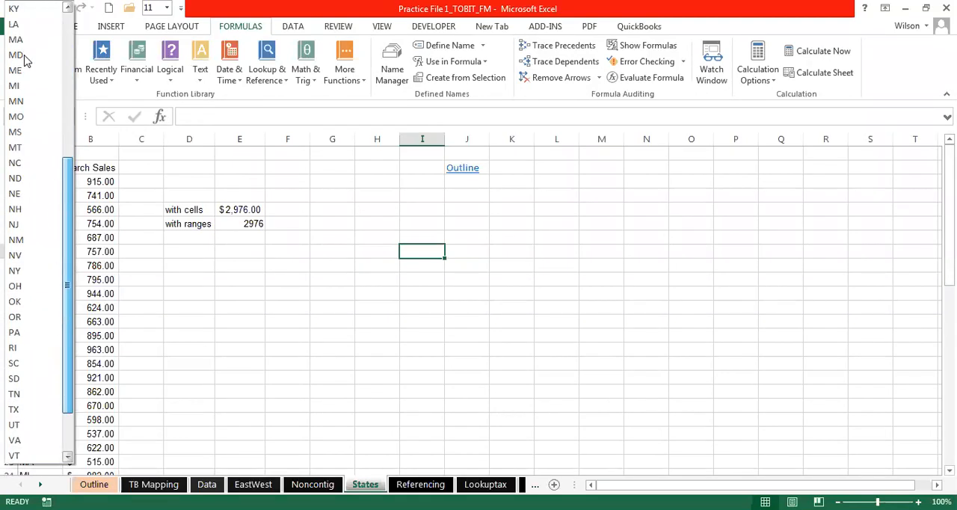
click(268, 252)
drag(39, 183, 36, 238)
click(394, 237)
click(408, 236)
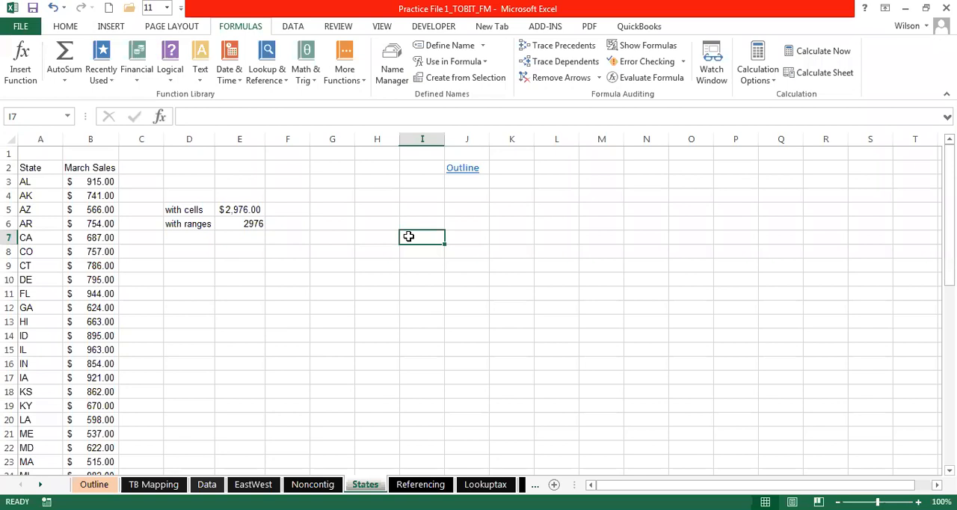
- Enter the formula =AL+AK+AZ in cell I7 to add three states' March Sales by their range names
text(=)
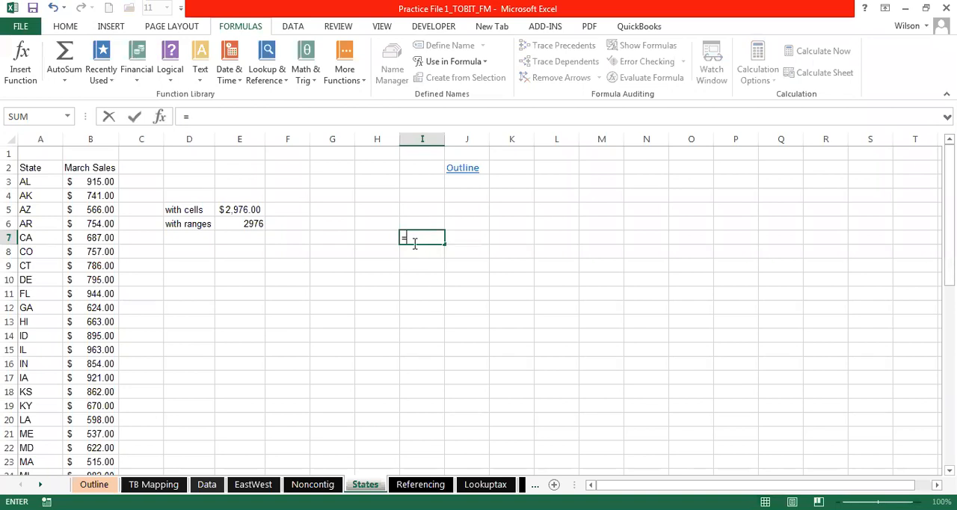
text(al)
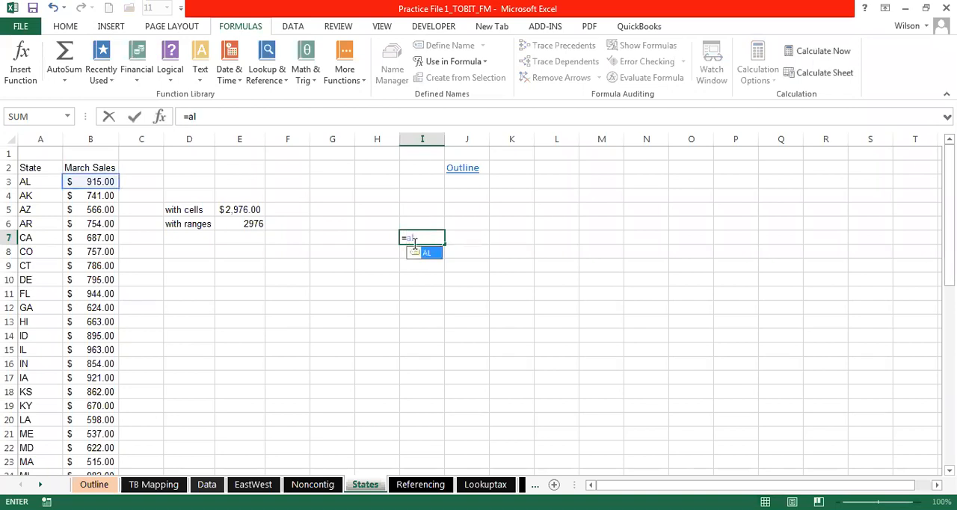
text(+)
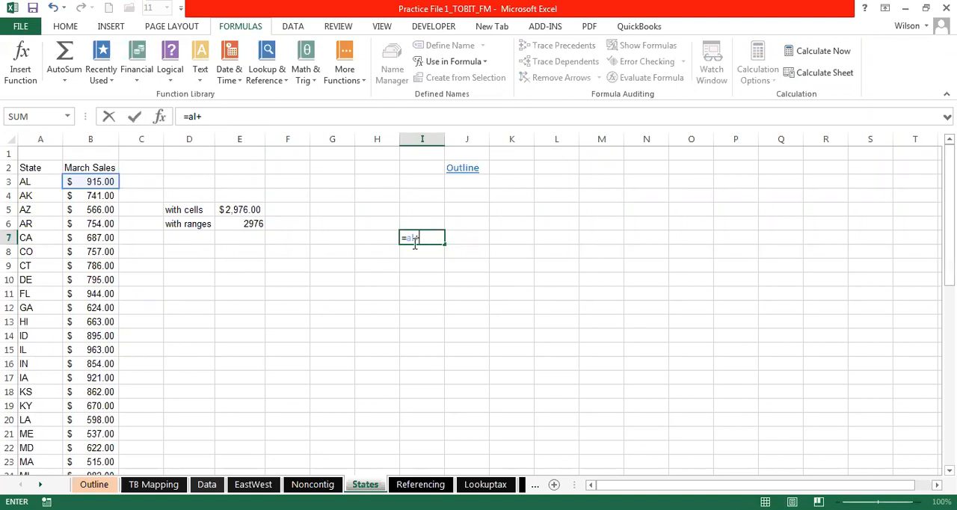
text(al)
key(BackSpace)
text(k)
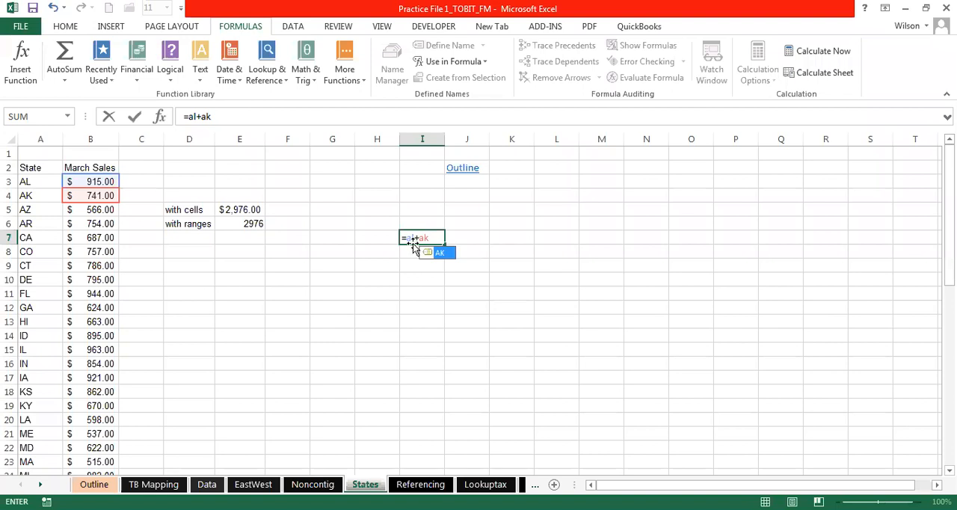
text(+az)
key(Return)
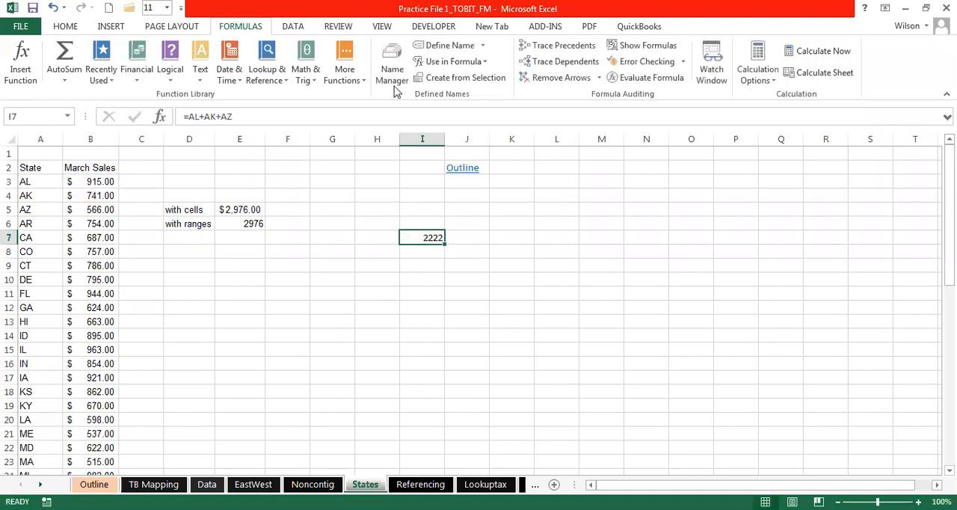
- Format cell I7 with the comma number style
click(65, 26)
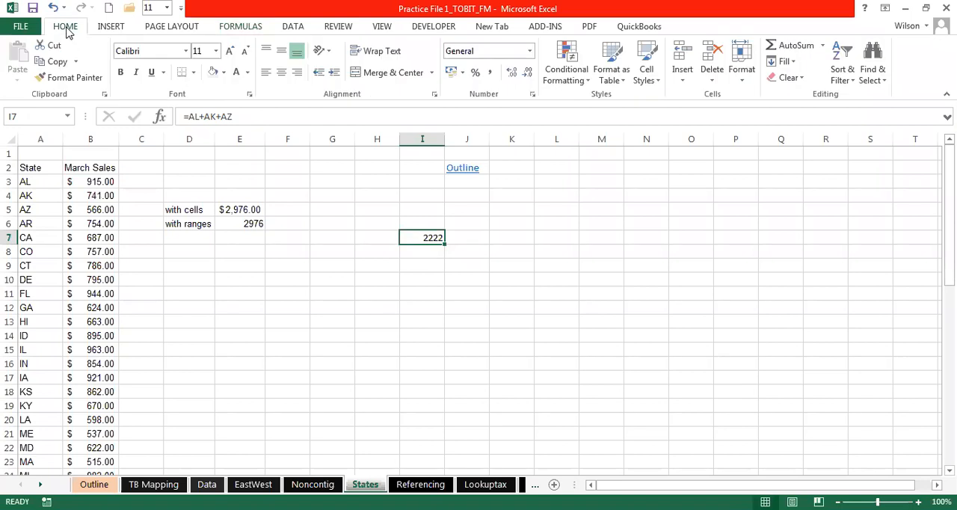
click(489, 74)
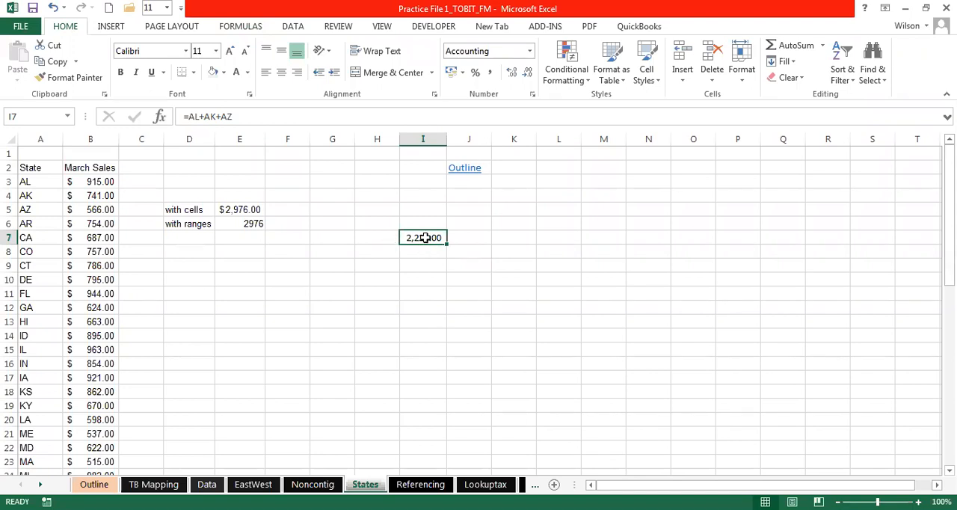
key(Left)
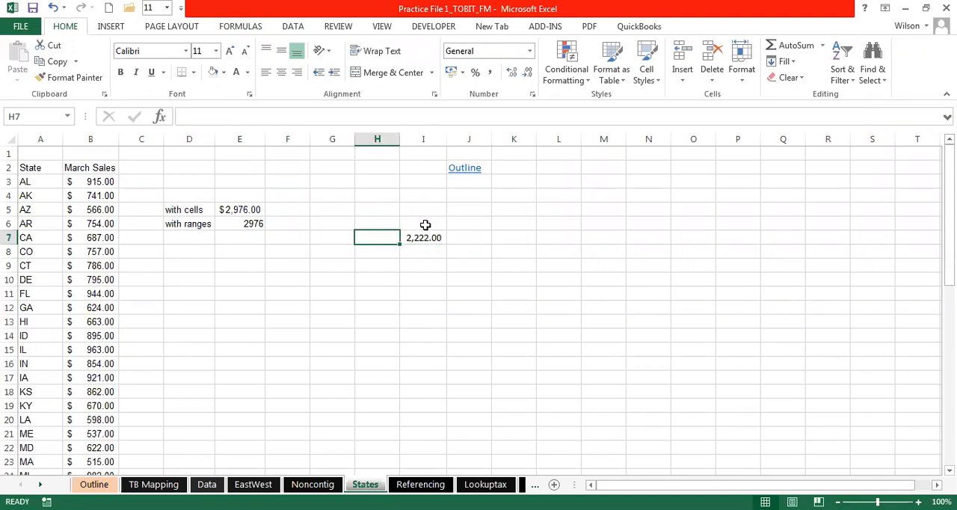
click(424, 223)
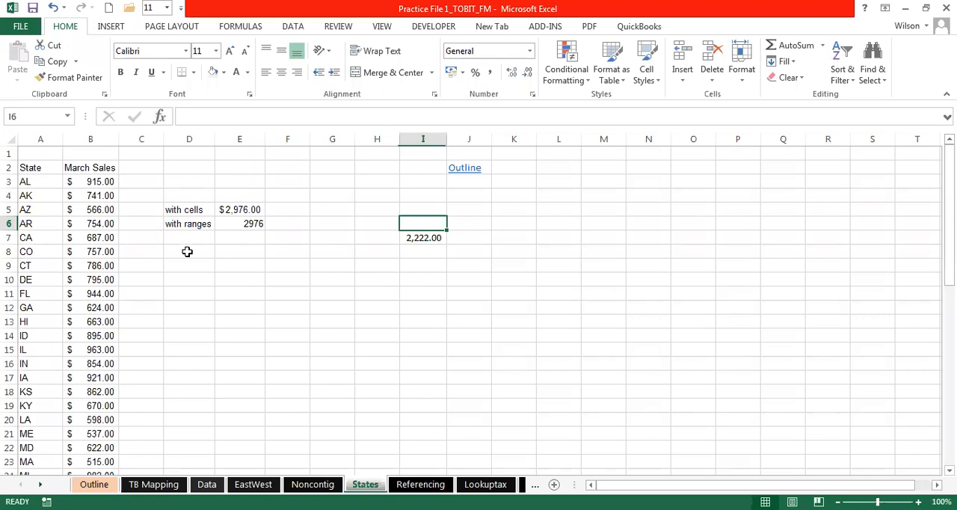
- Replace the formula in I7 with a SUM of the March Sales cells B3:B5, picked as one block
click(427, 238)
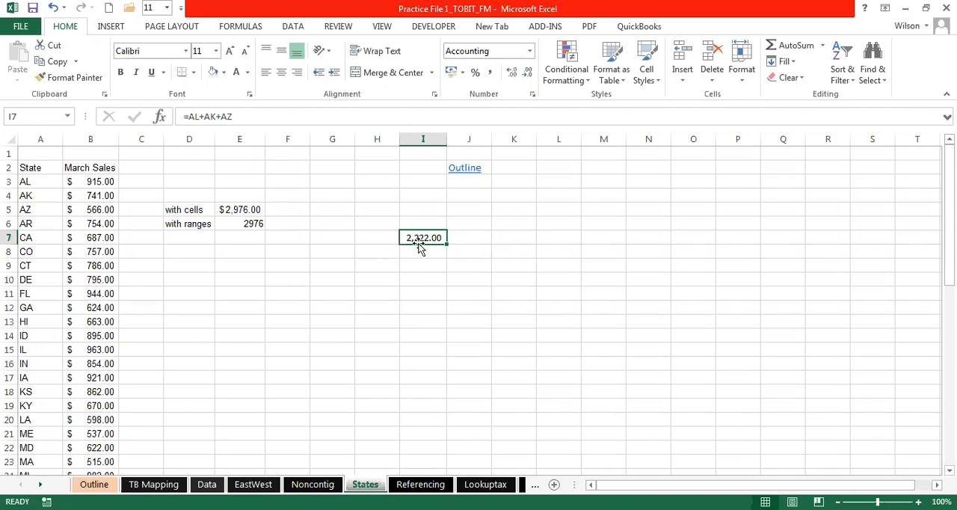
text(=)
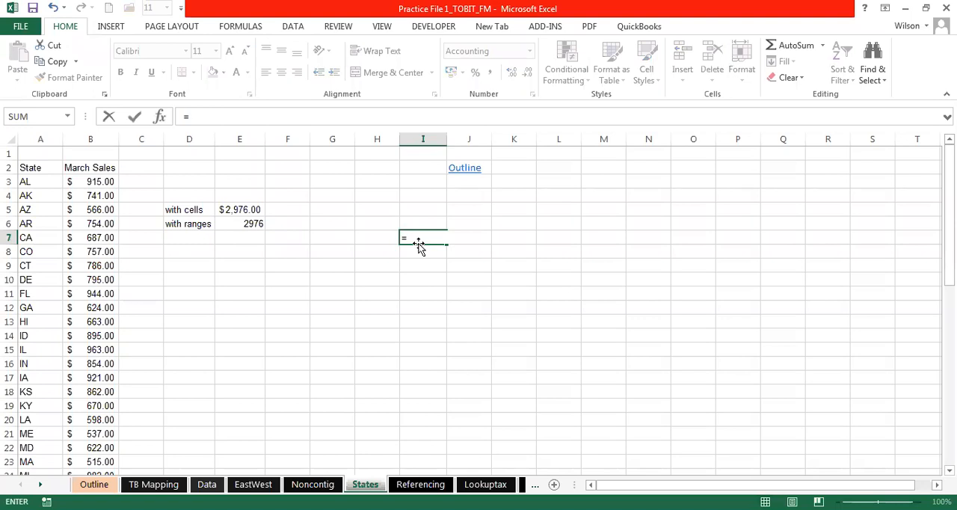
text(sum()
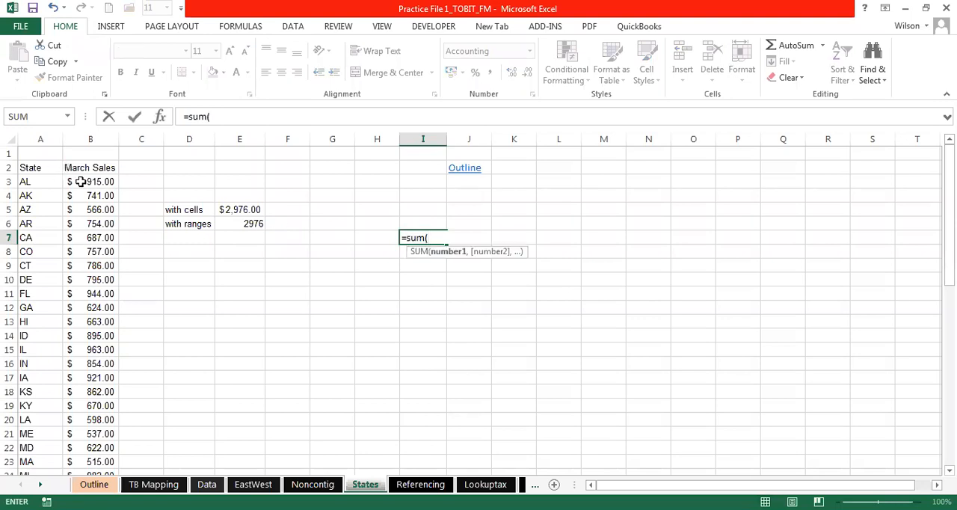
click(87, 184)
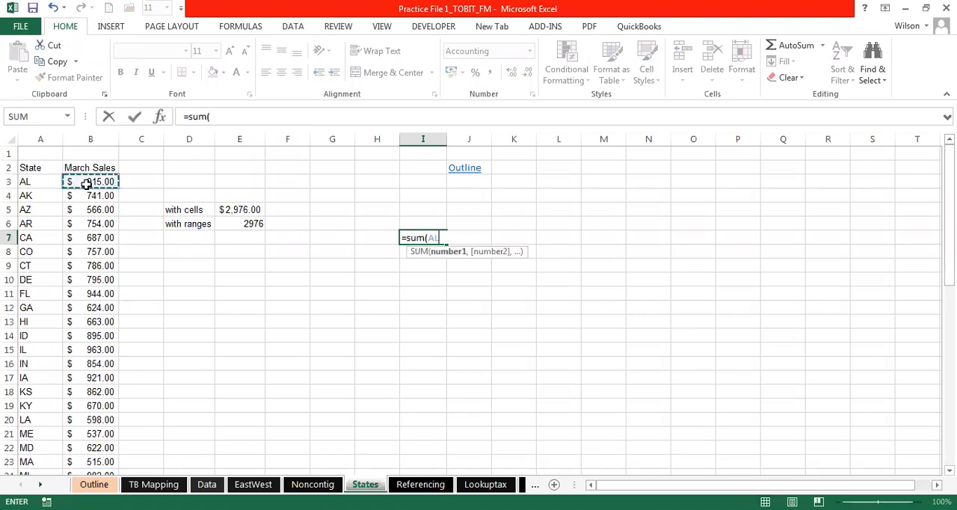
drag(87, 184, 86, 209)
text())
key(Return)
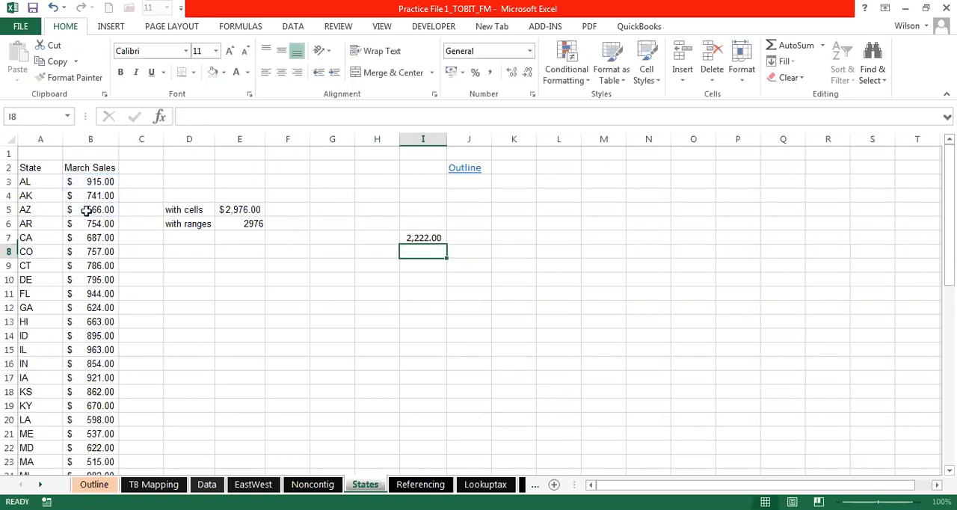
- Try summing the three state labels in column A instead, entering =SUM(A3,A4,A5) in cell I7
click(432, 239)
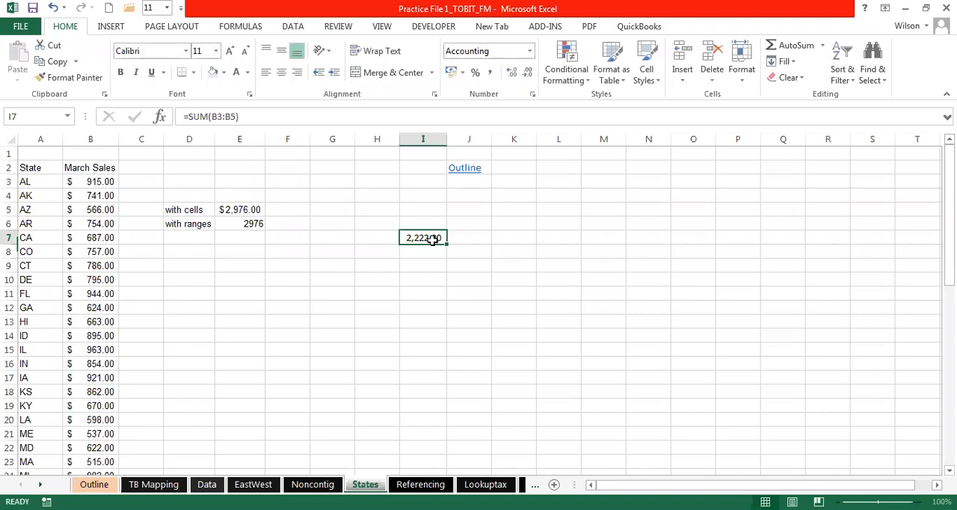
text(=s)
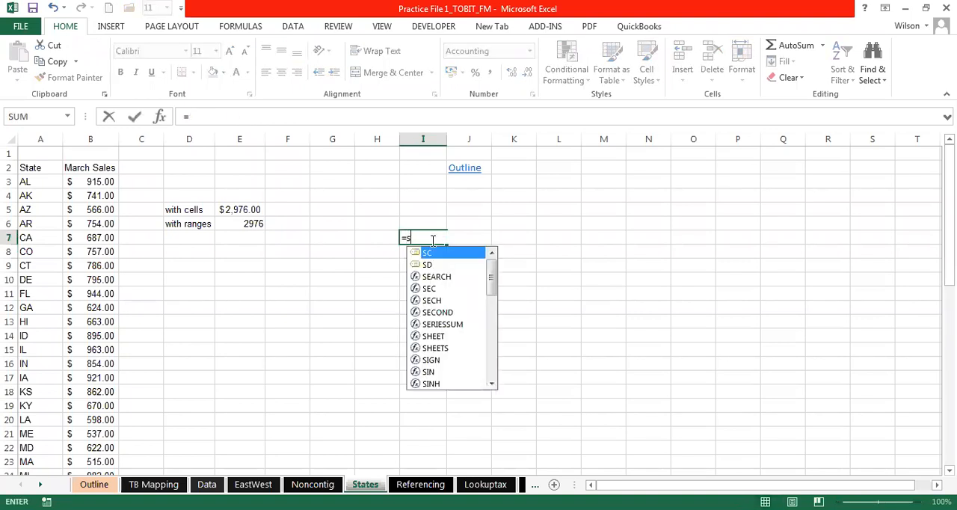
text(um()
click(34, 181)
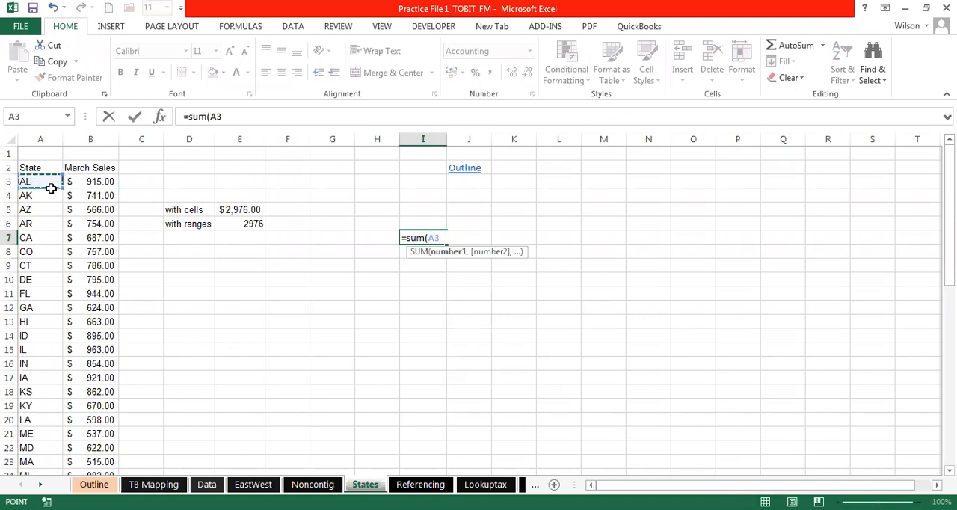
ctrl+click(34, 195)
ctrl+click(31, 210)
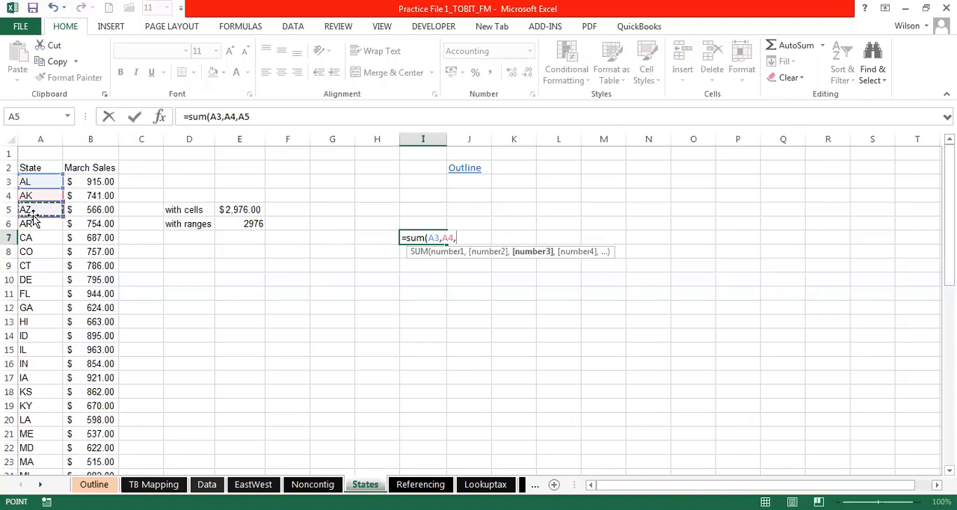
key(Return)
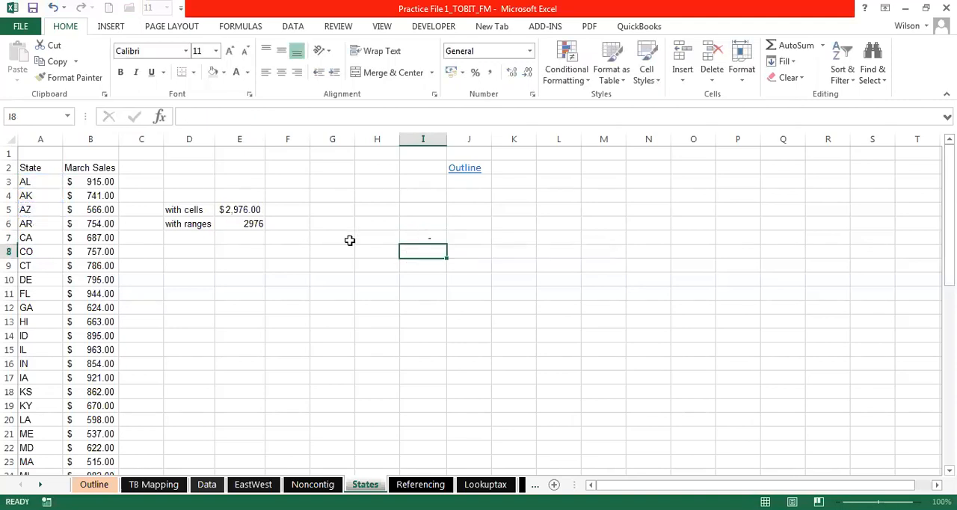
- Replace the SUM arguments in I7 with the individually picked cells B3, B4 and B5, giving =SUM(AL,AK,AZ)
click(435, 239)
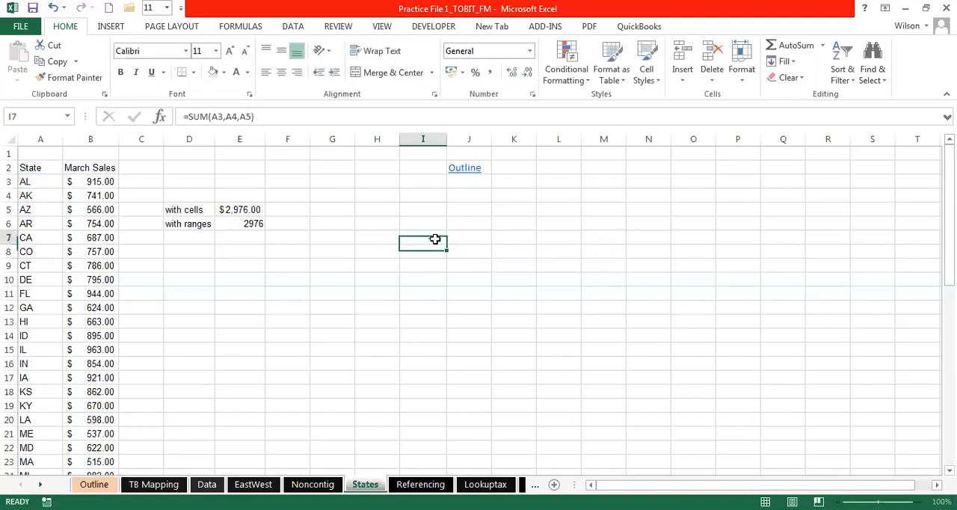
double_click(434, 239)
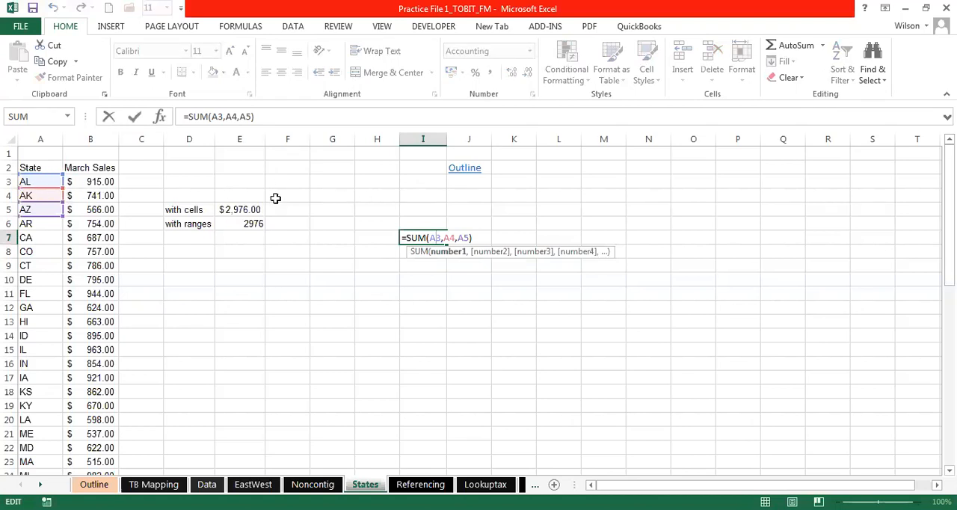
click(465, 237)
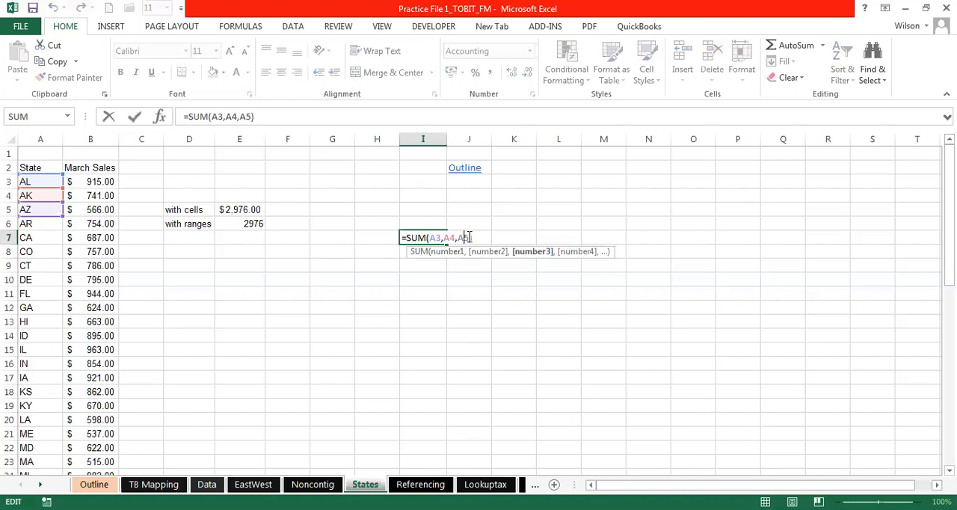
key(BackSpace)
key(BackSpace)
key(BackSpace)
key(BackSpace)
key(BackSpace)
key(BackSpace)
key(BackSpace)
key(BackSpace)
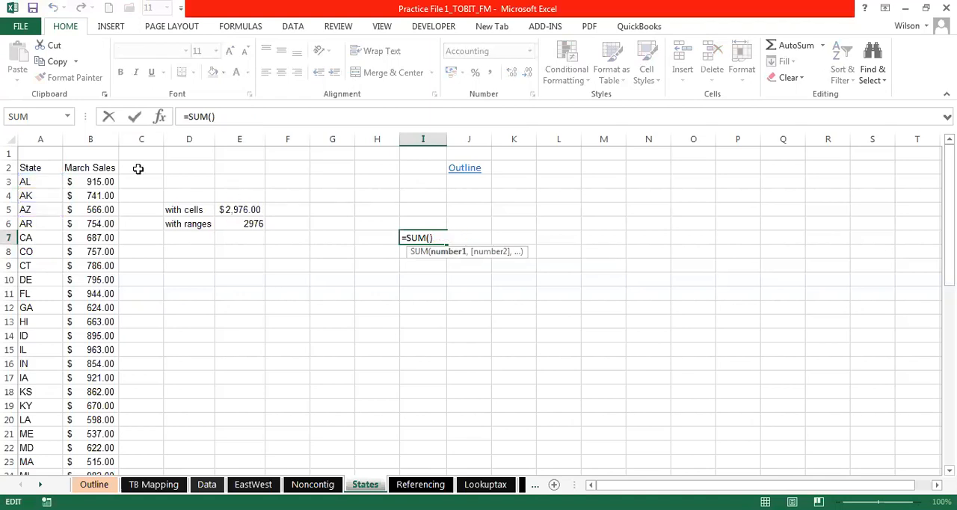
click(107, 181)
click(102, 196)
text(,AK,)
click(102, 208)
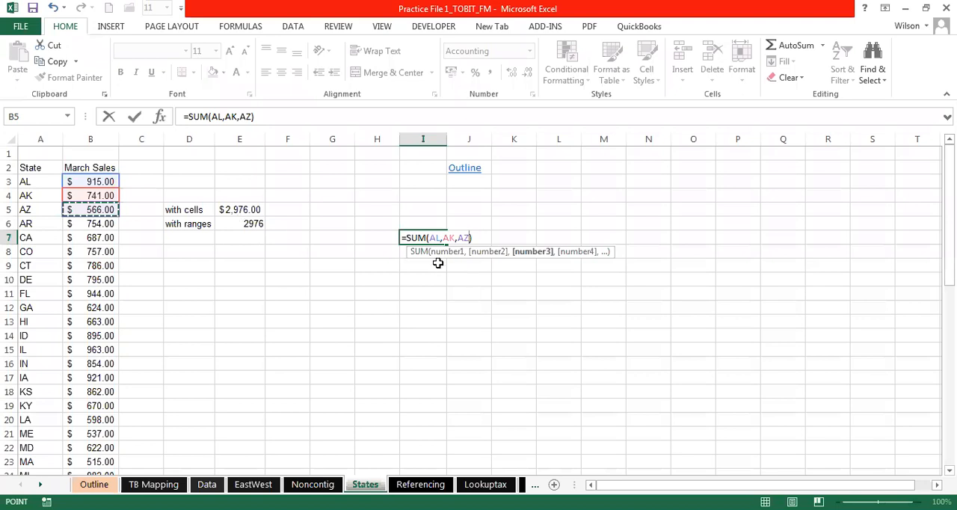
key(Return)
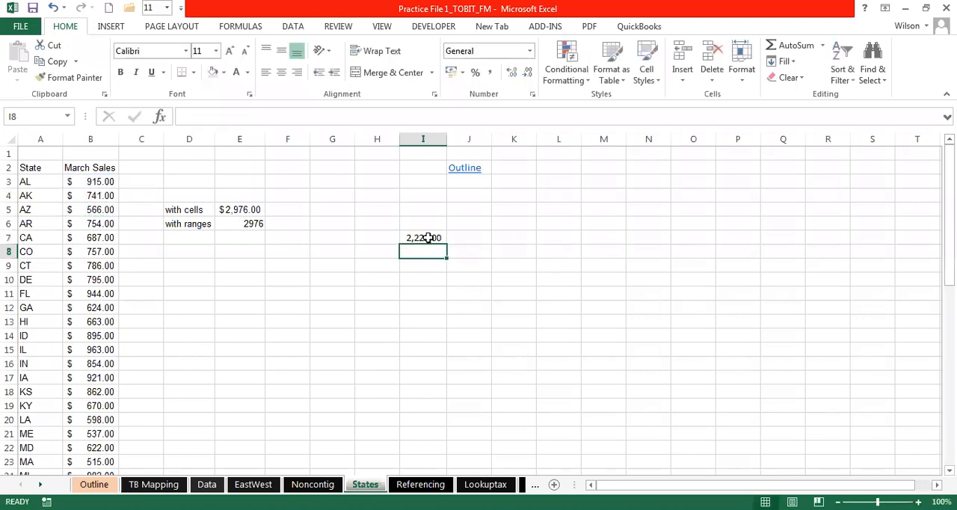
- Reopen the formula in I7 to check which March Sales cells its range names refer to
double_click(427, 238)
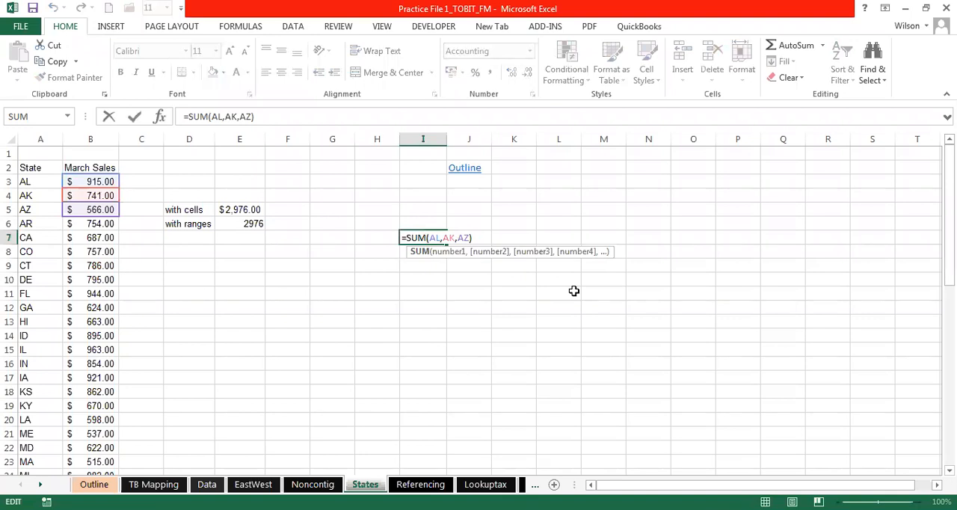
key(Return)
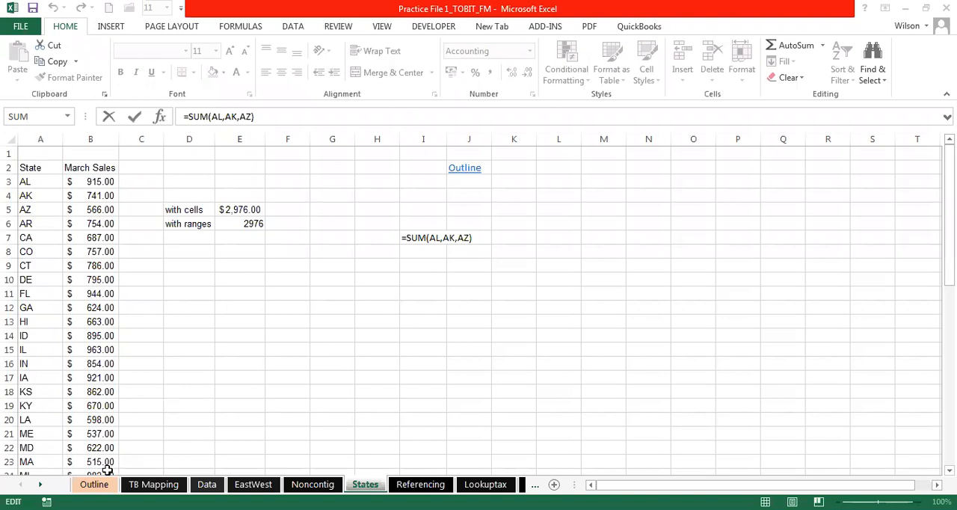
key(ctrl+Return)
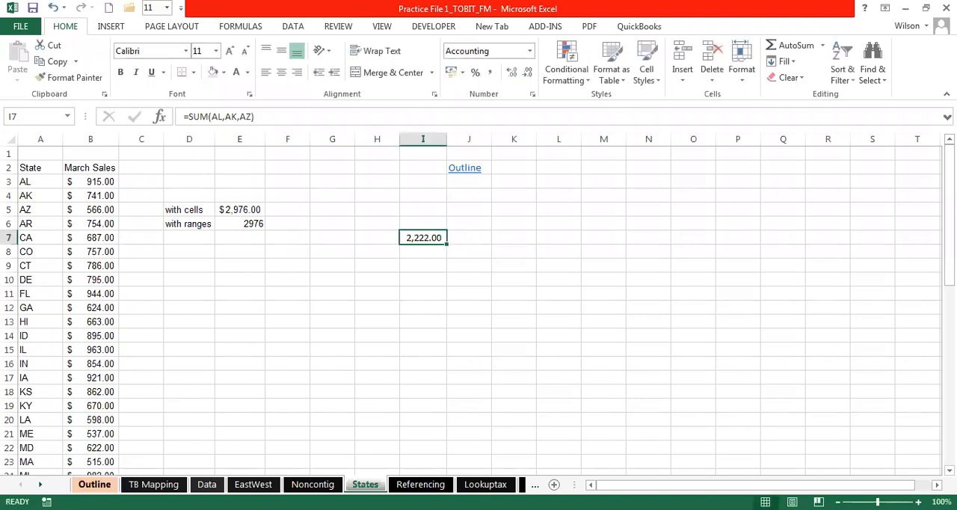
- Go to the Noncontig sheet by way of the Outline sheet's links
click(464, 168)
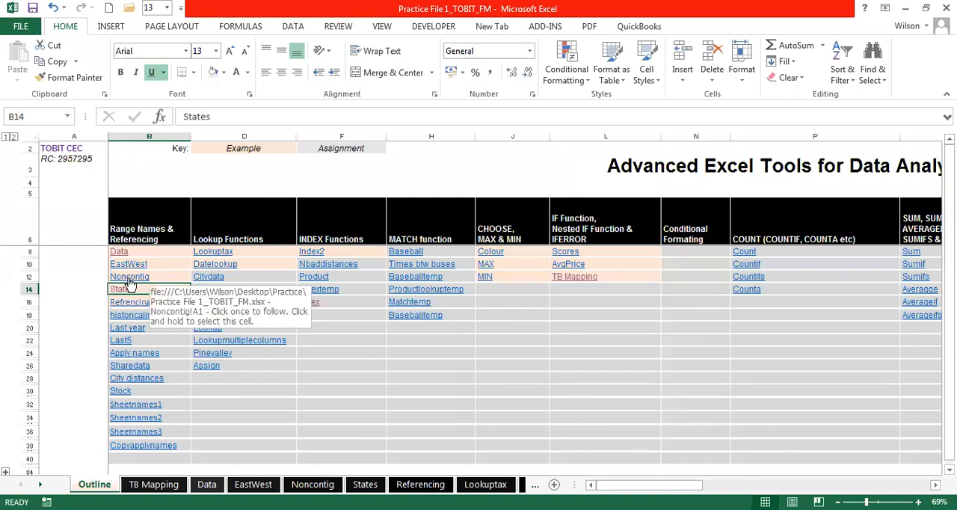
click(129, 277)
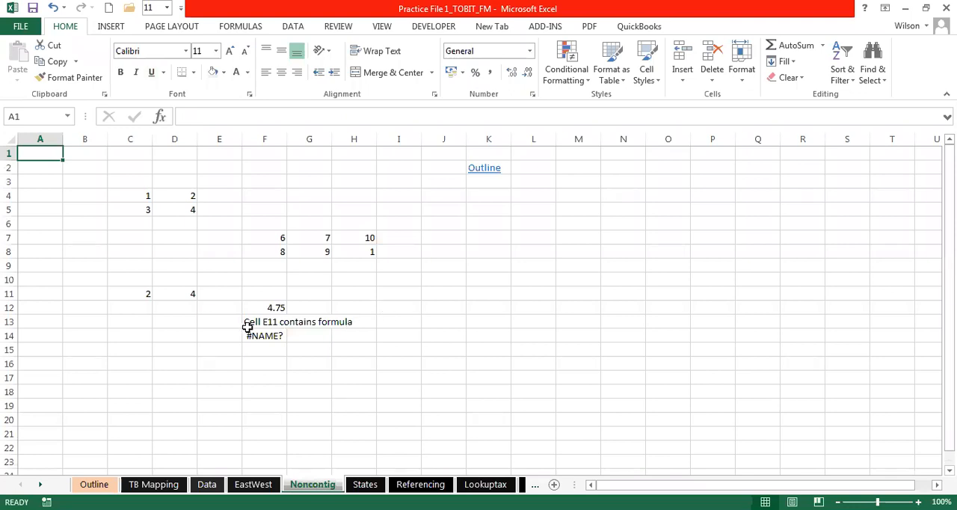
- Examine the note in F13 and the separate number blocks in C4:D5, F7:H8 and C11:D11
click(276, 318)
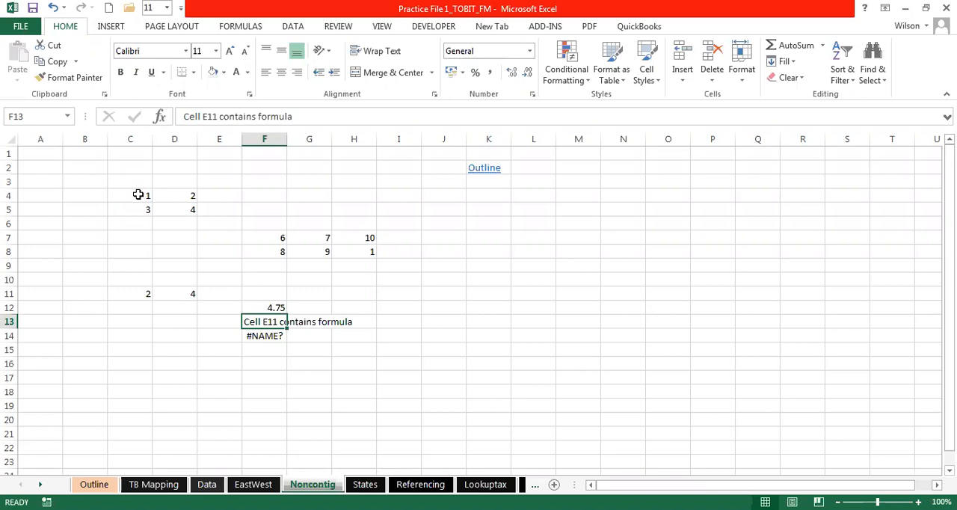
drag(146, 194, 187, 207)
click(272, 235)
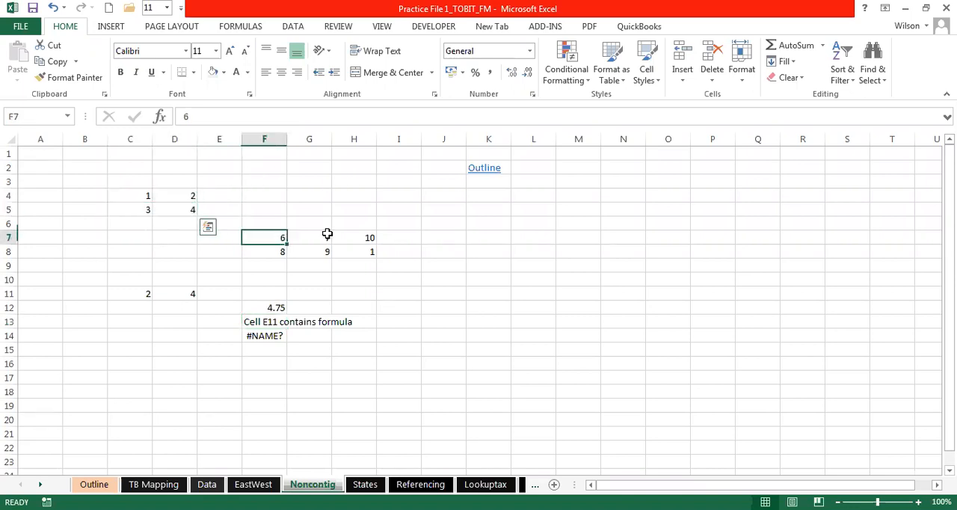
drag(326, 234, 354, 249)
drag(143, 295, 175, 293)
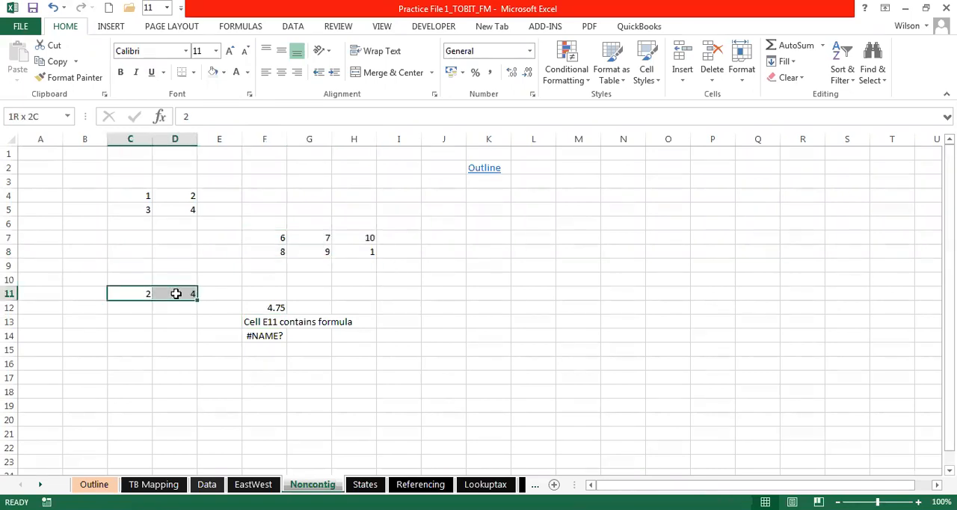
click(234, 227)
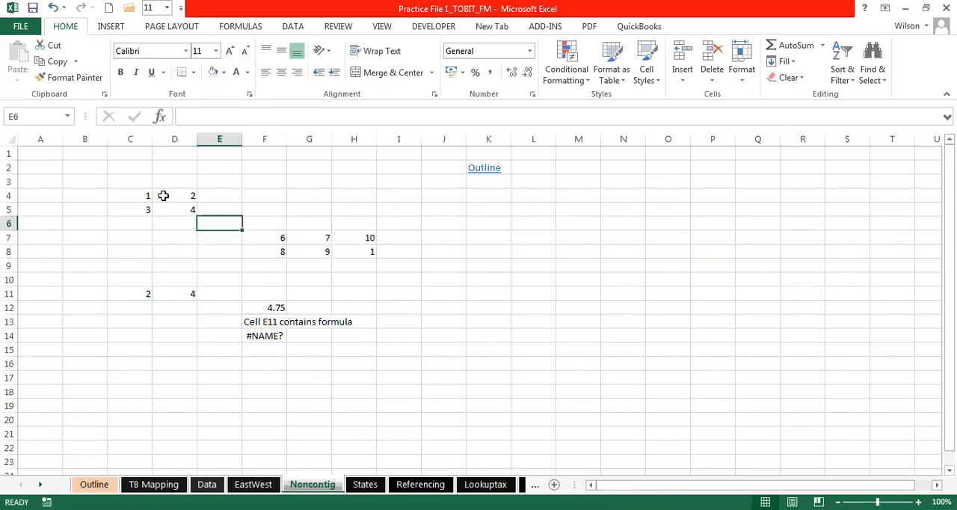
- Select the number blocks C4:D5, F7:H8 and C11:D11 one at a time to compare them
drag(132, 196, 163, 207)
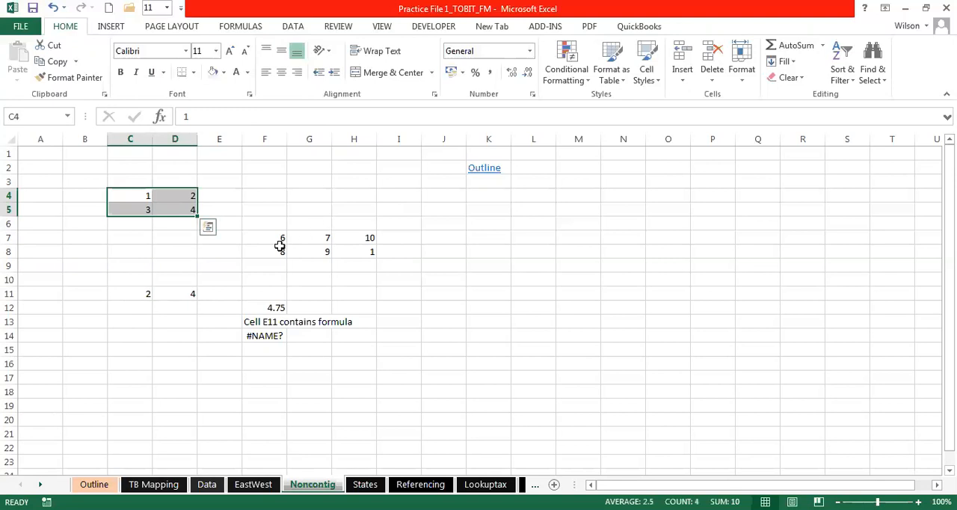
drag(276, 238, 348, 253)
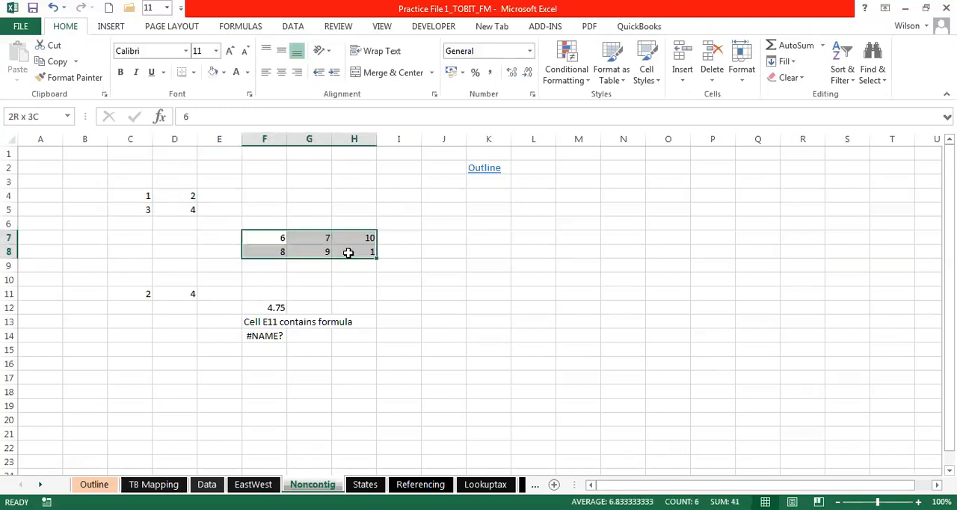
drag(139, 292, 186, 293)
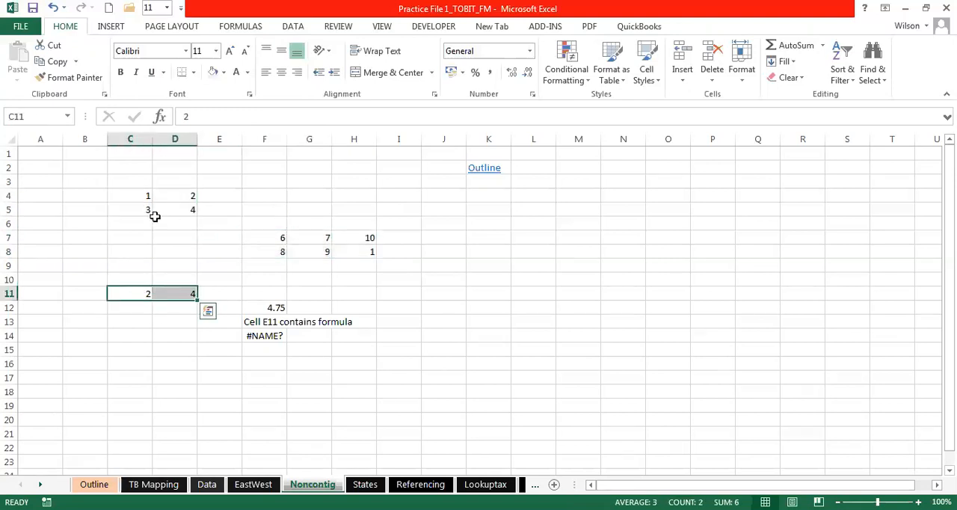
drag(141, 197, 178, 212)
drag(267, 235, 349, 250)
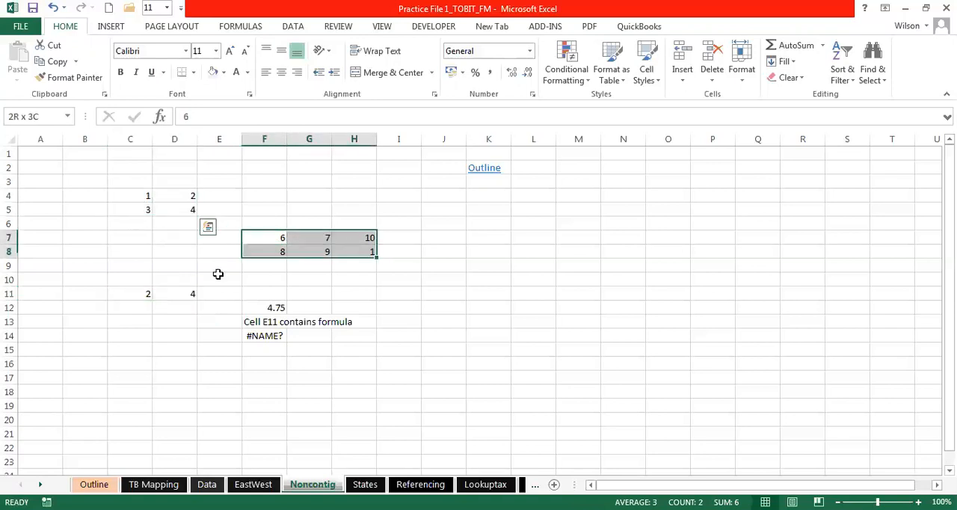
click(305, 268)
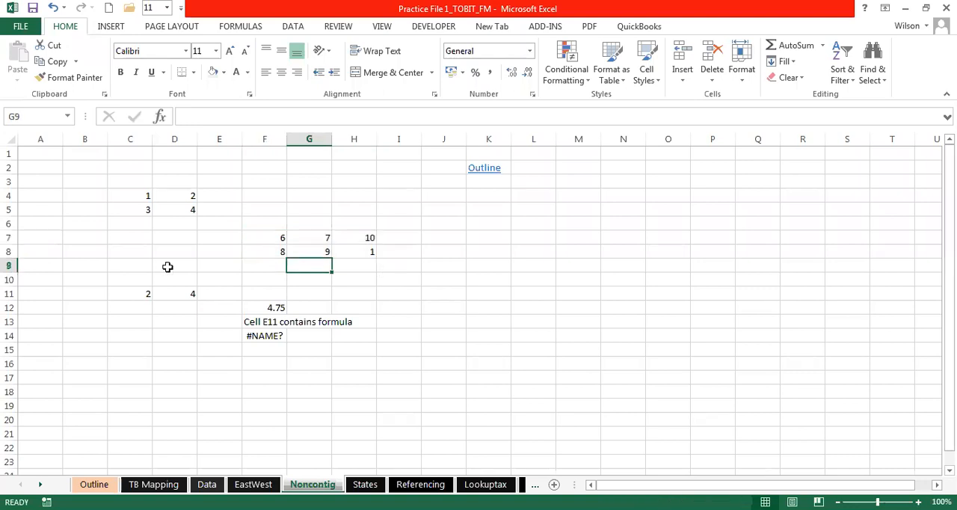
drag(135, 195, 180, 209)
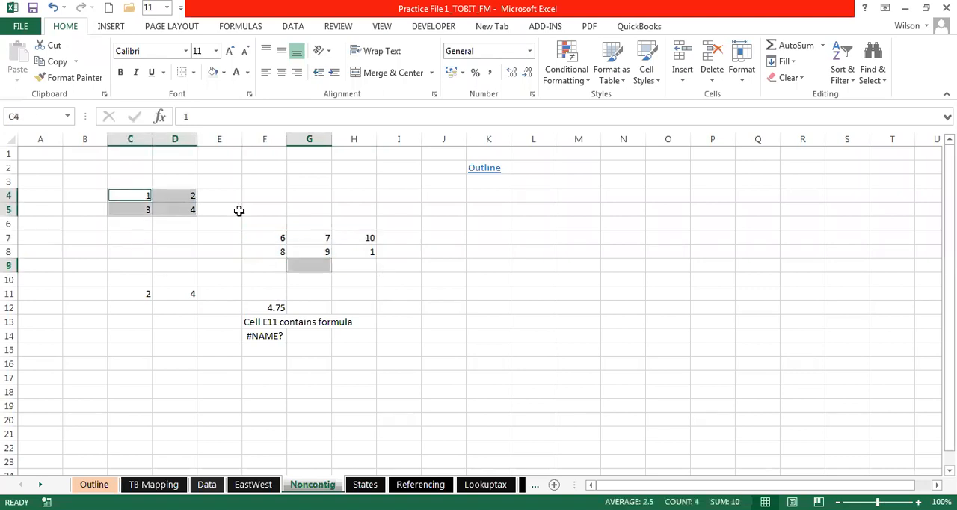
click(283, 221)
click(238, 155)
click(252, 169)
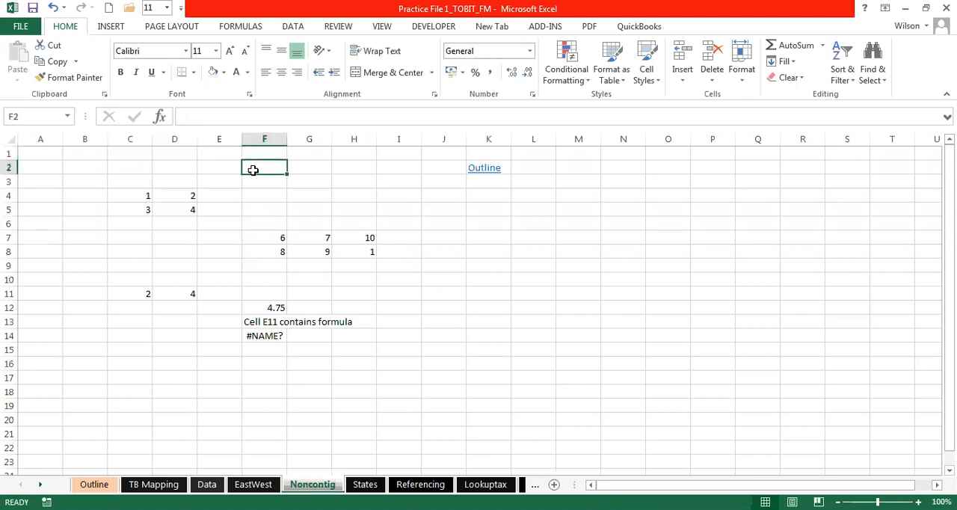
- Try to name the combined selection of C4:D5, F7:H8 and C11:D11
click(144, 197)
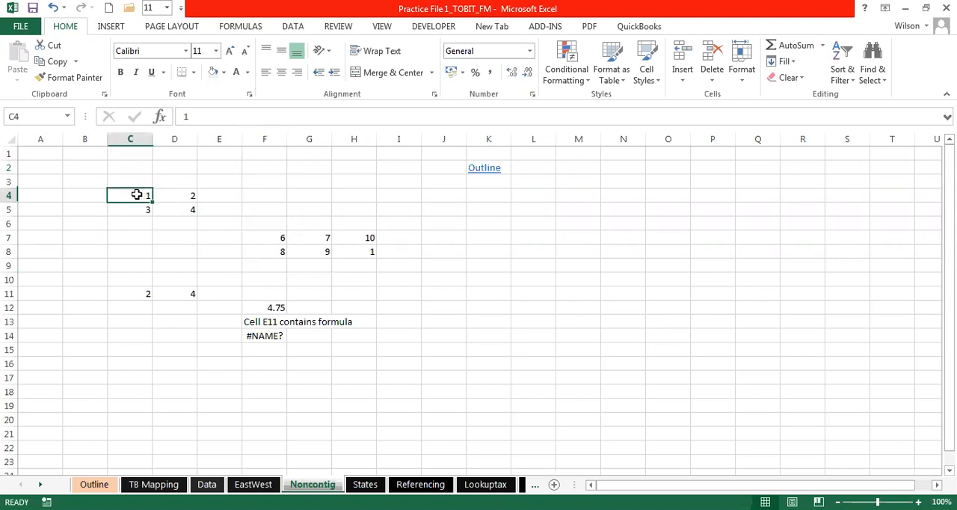
drag(137, 195, 175, 202)
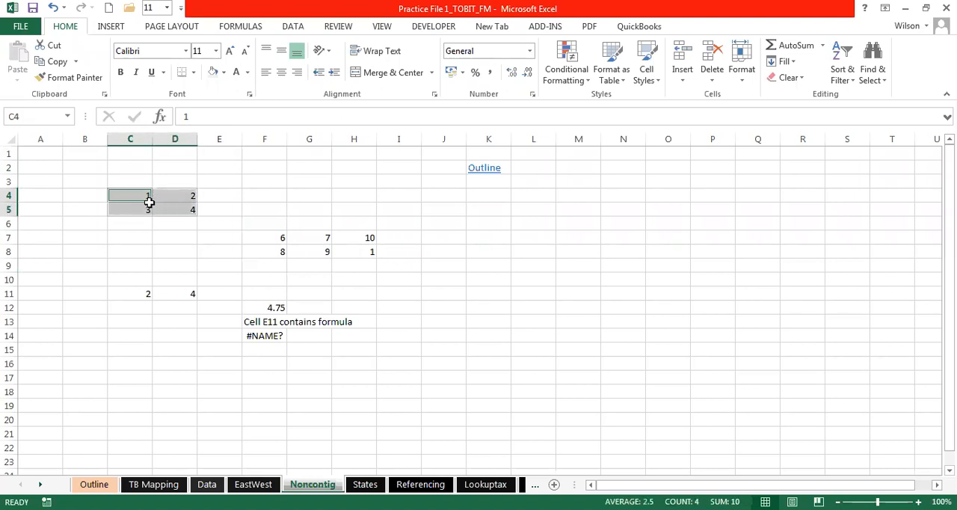
click(143, 196)
drag(143, 195, 188, 207)
drag(273, 238, 349, 250)
drag(142, 290, 184, 294)
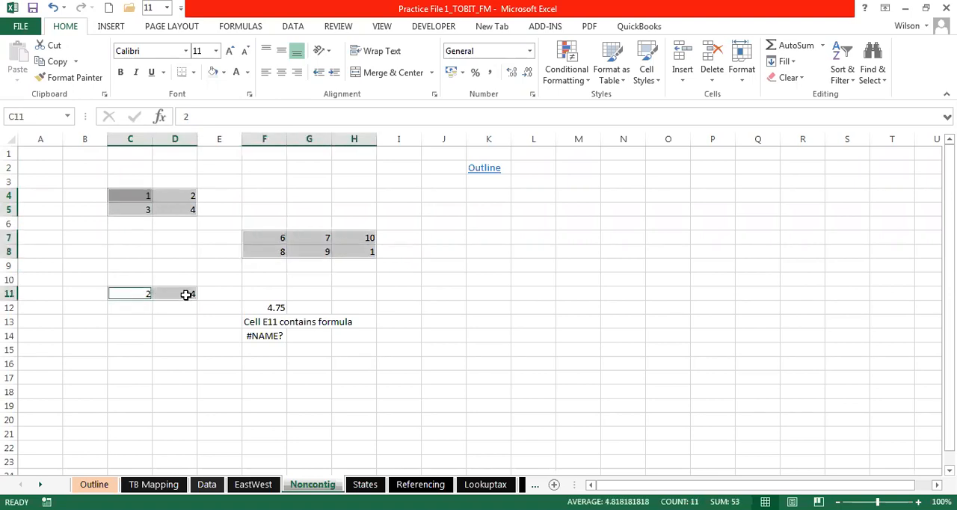
click(36, 118)
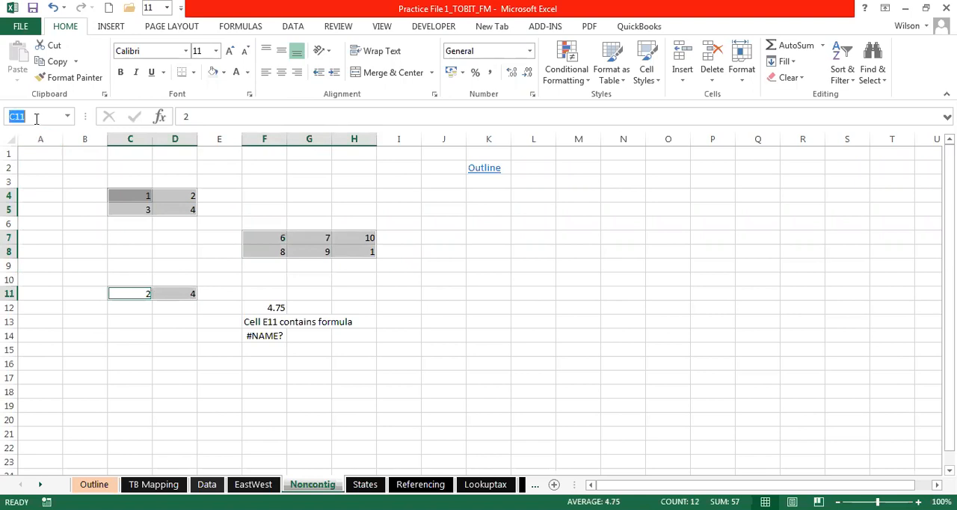
text(c)
key(Escape)
click(110, 166)
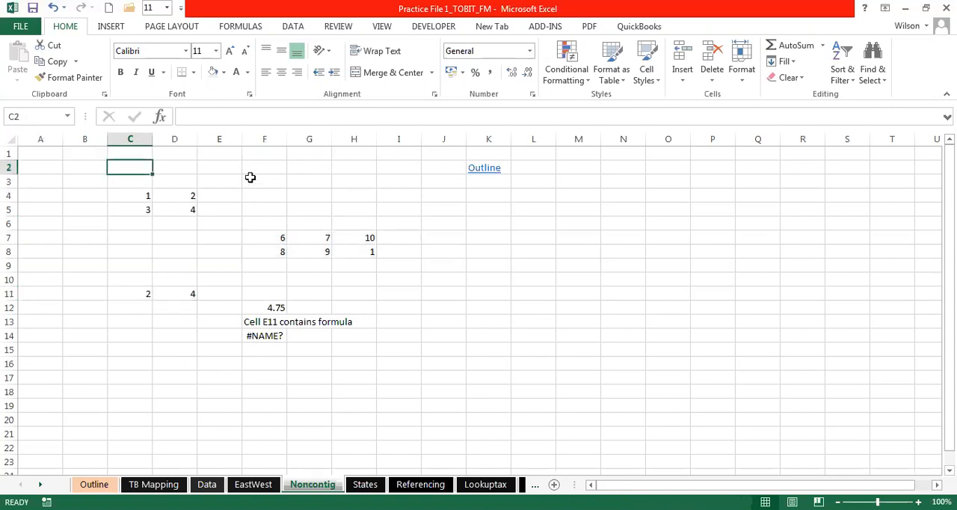
- Select C4:D5, F7:H8 and C11:D11 together to compare their combined average with the value in F12
drag(140, 197, 172, 205)
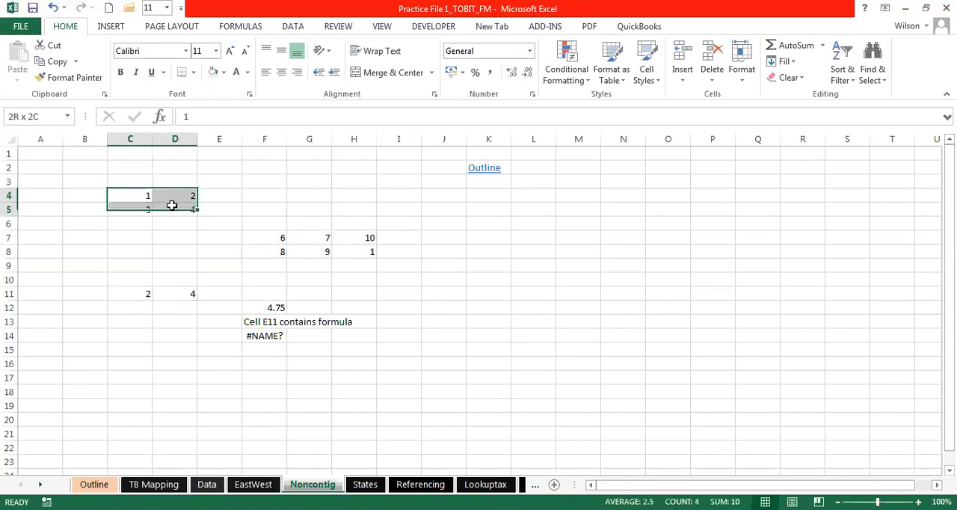
drag(271, 235, 348, 247)
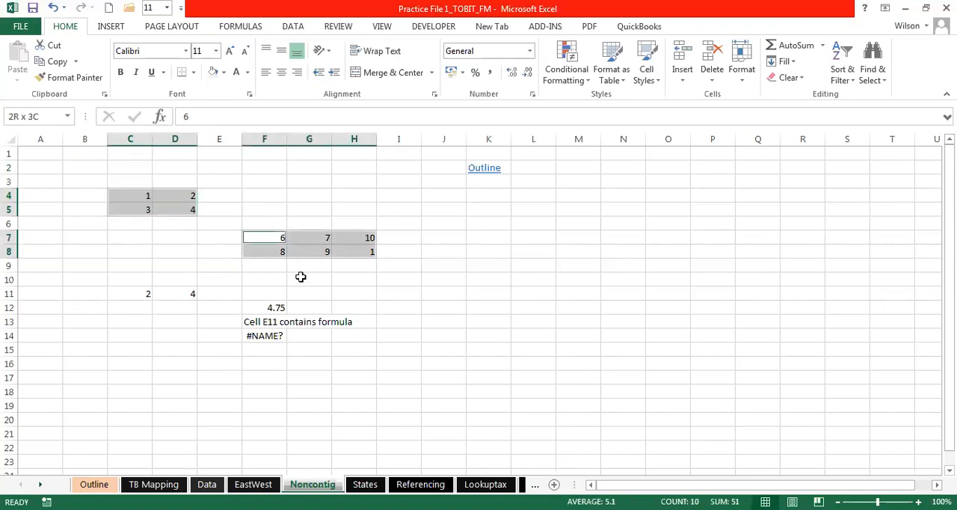
ctrl+click(149, 295)
drag(149, 296, 181, 294)
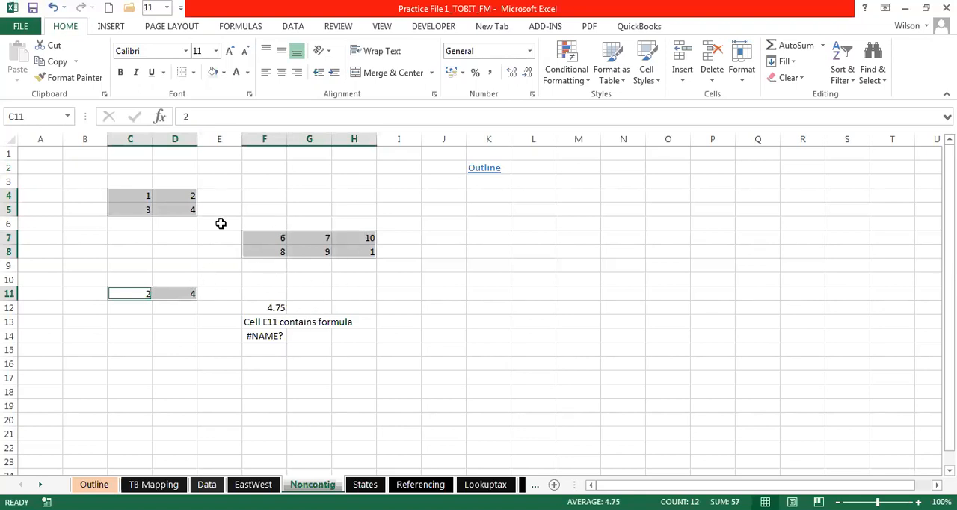
click(254, 306)
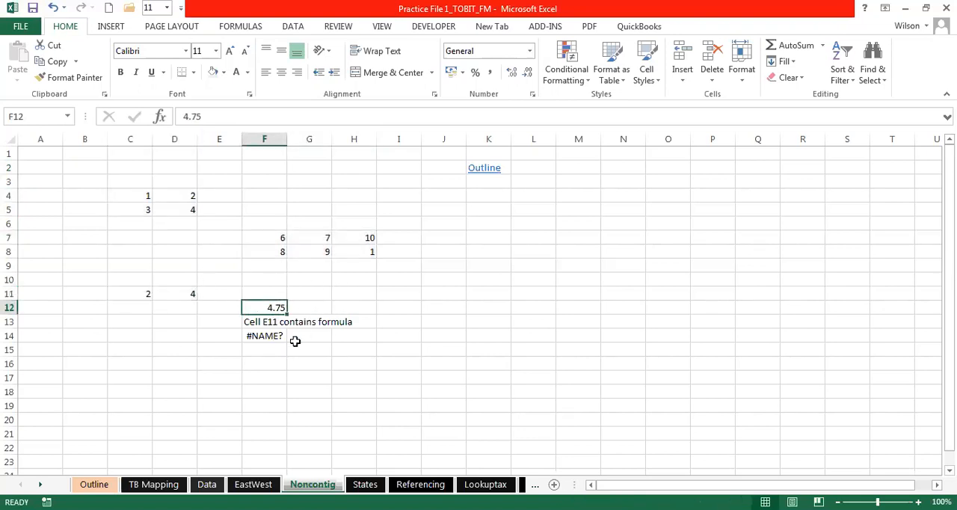
- Open the formula in F14 to check which range name its AVERAGE function uses
click(265, 320)
click(261, 334)
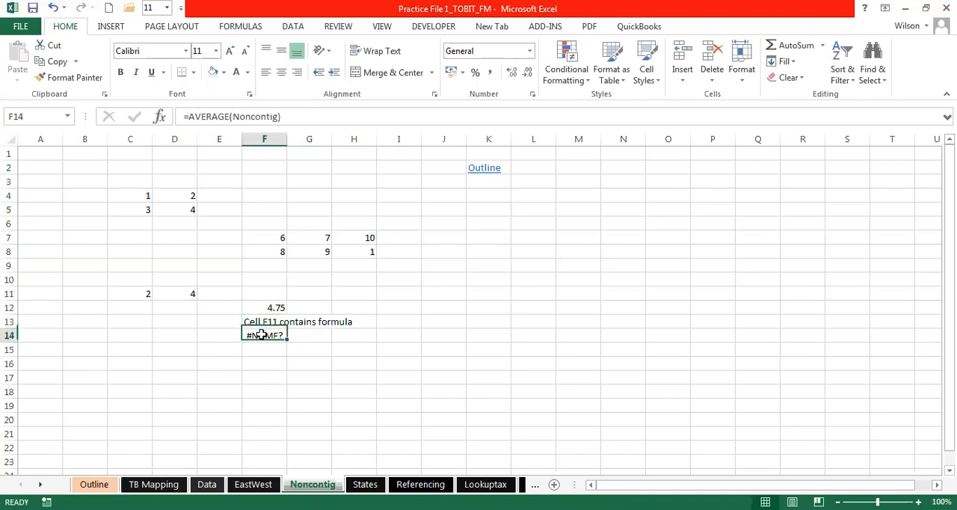
double_click(261, 335)
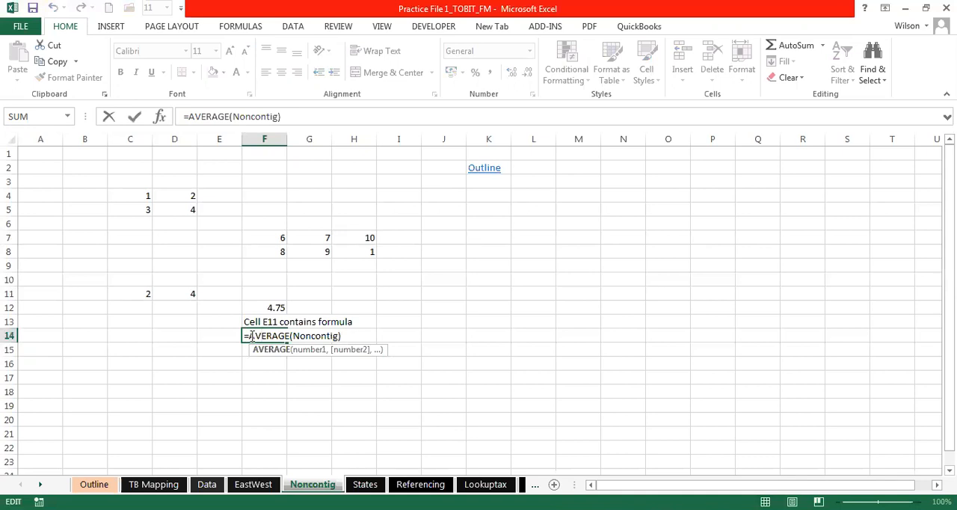
key(Return)
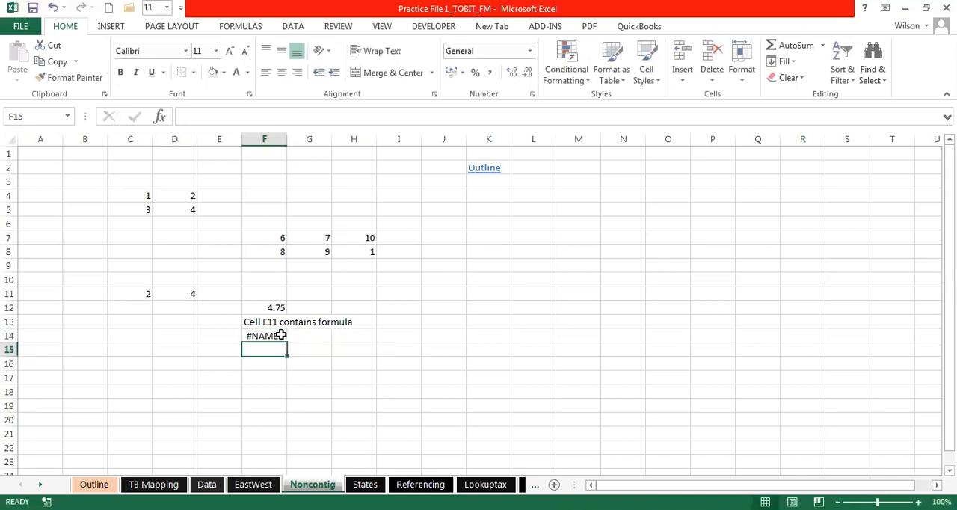
key(ctrl+z)
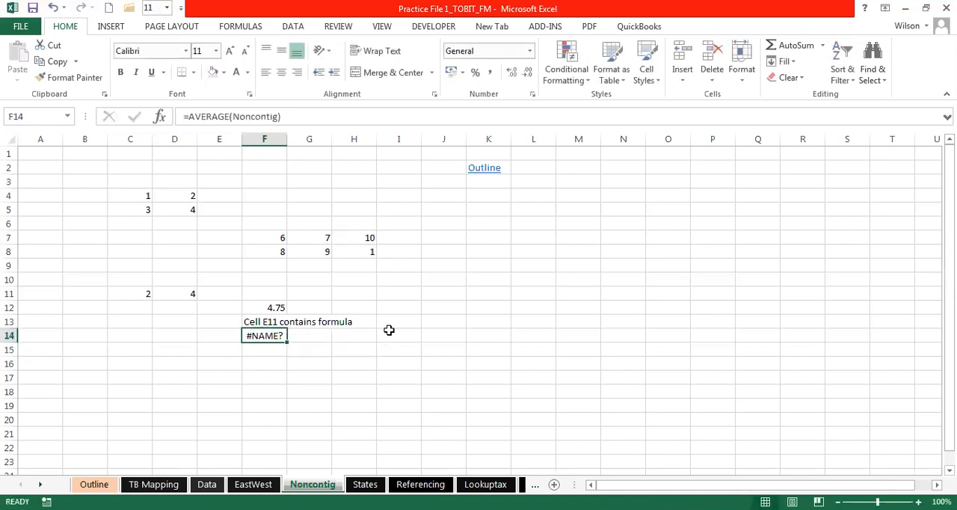
drag(143, 196, 188, 210)
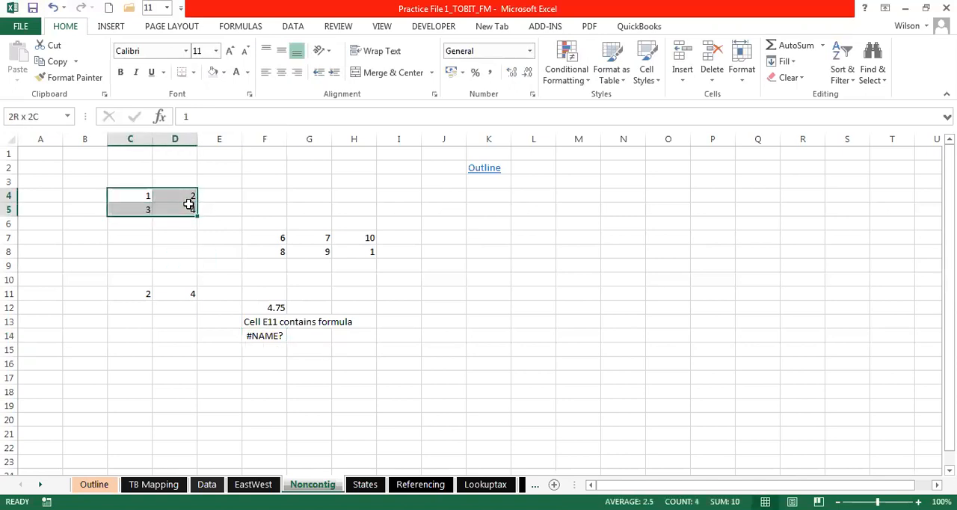
ctrl+drag(265, 238, 356, 247)
ctrl+drag(148, 292, 197, 292)
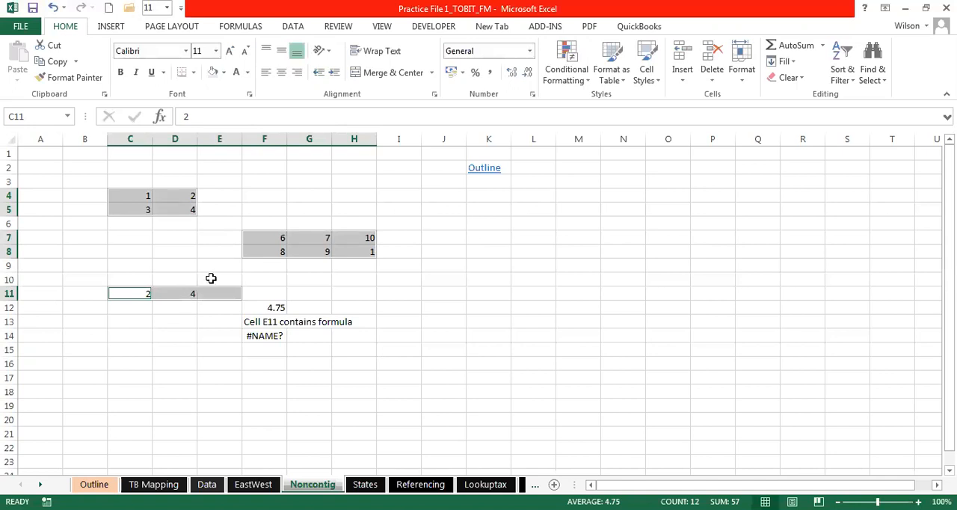
click(210, 278)
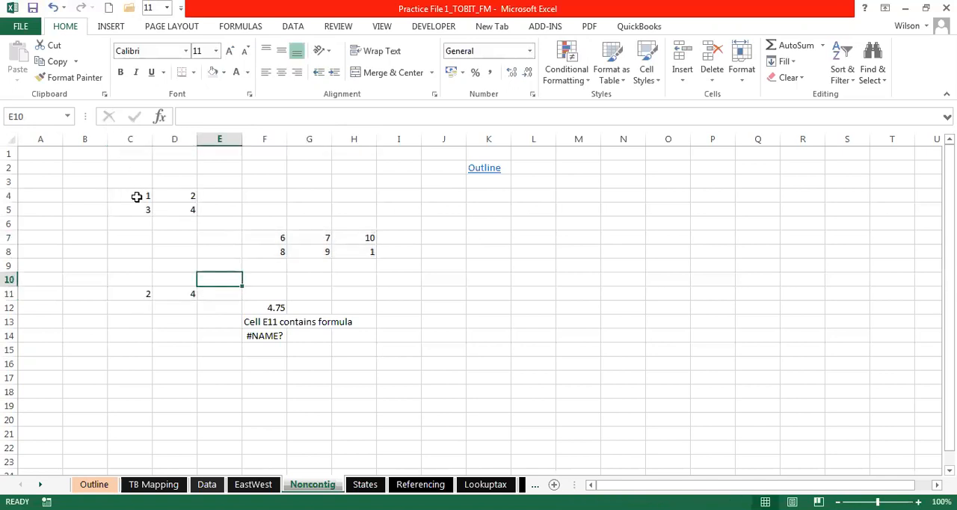
- Assign the range name Contiguos to the combined blocks C4:D5, F7:H8 and C11:D11
drag(136, 196, 187, 211)
ctrl+drag(276, 240, 367, 252)
ctrl+drag(141, 295, 171, 296)
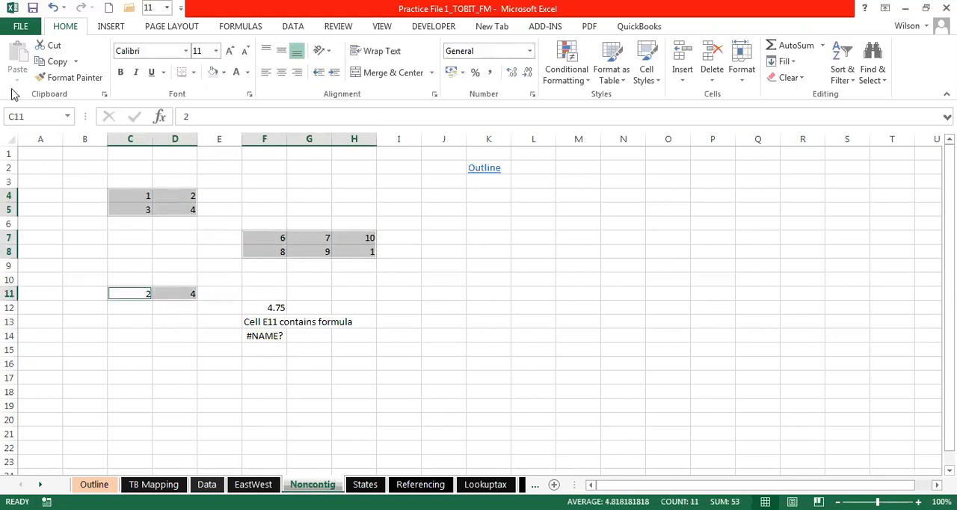
click(22, 114)
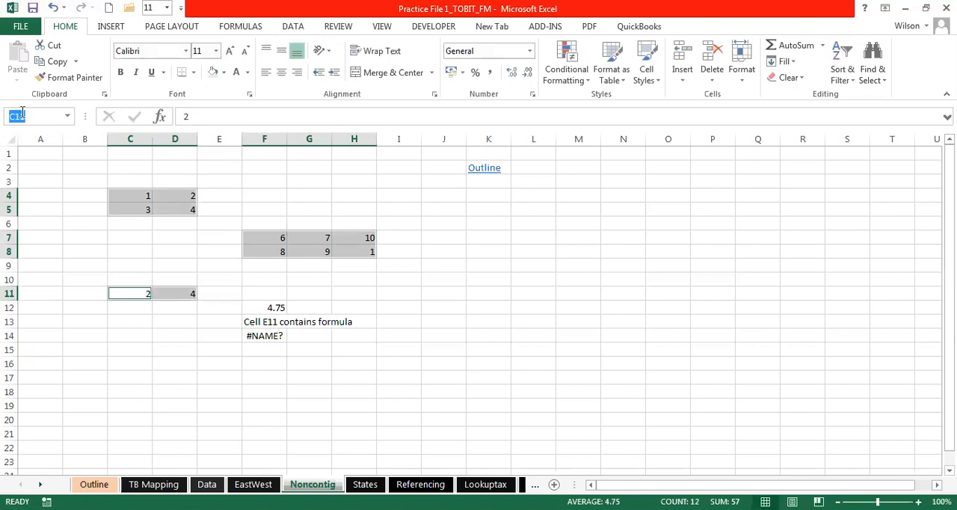
text(contiguos)
key(Return)
click(250, 232)
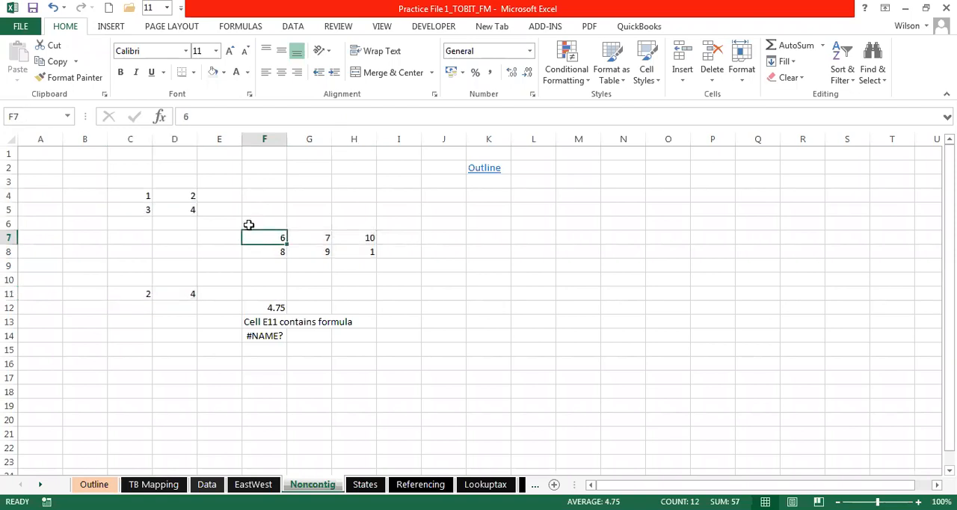
- Select C4:D5, F7:H8 and C11:D11 together to review the cells the new range name covers
drag(132, 197, 169, 210)
drag(266, 239, 347, 257)
drag(134, 291, 177, 294)
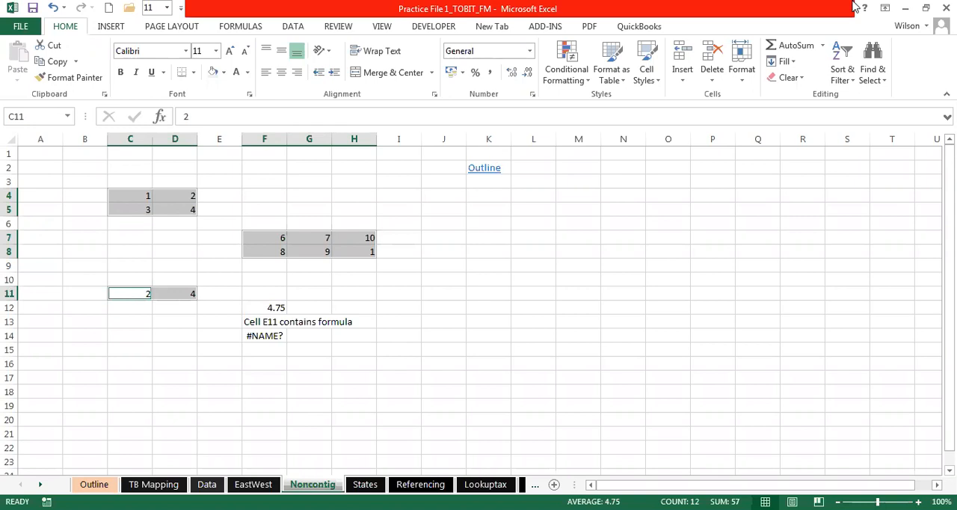
- Begin a formula with =cont in H11 to look for the range name Contiguos among the suggestions, and cancel the entry
click(337, 290)
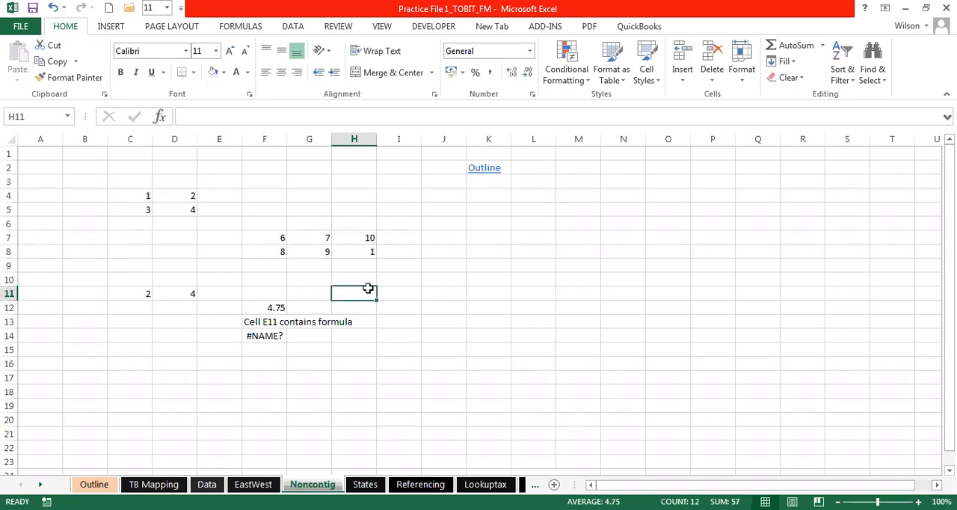
text(=c)
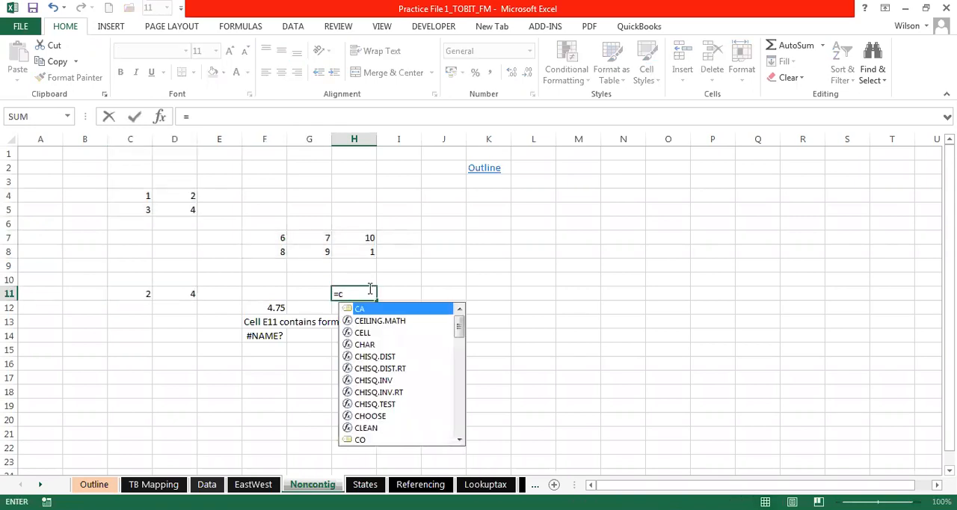
text(on)
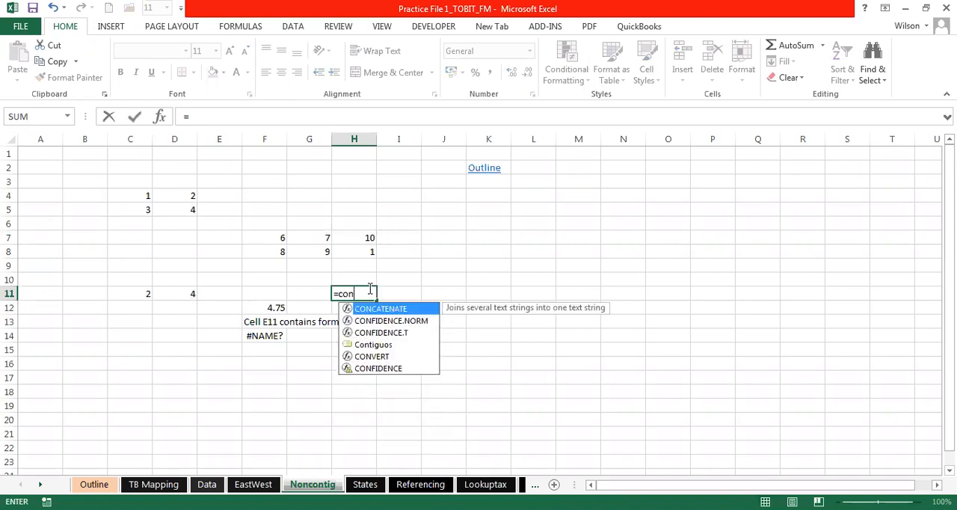
text(t)
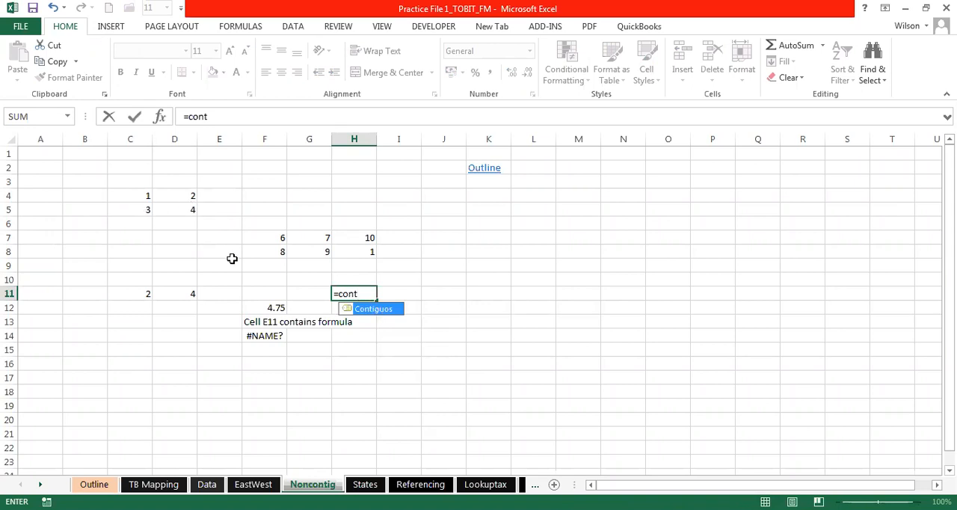
key(Escape)
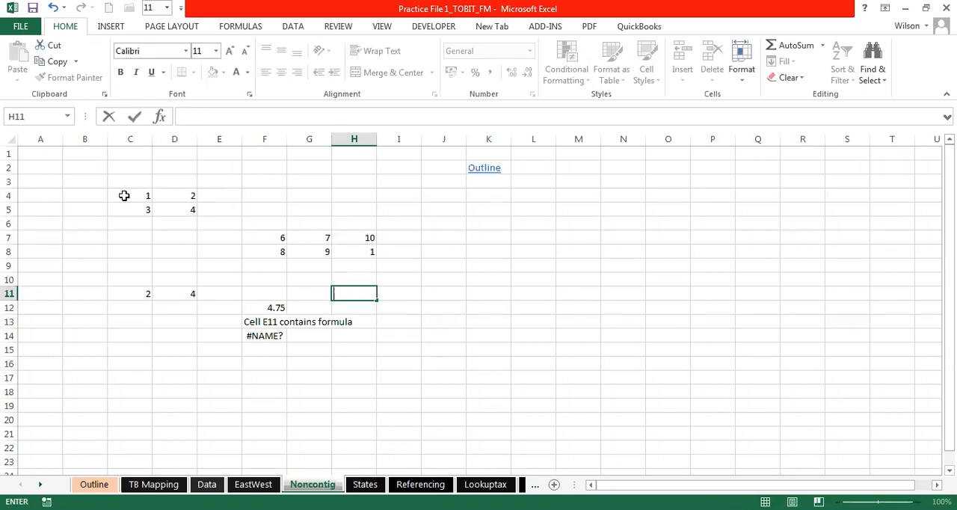
- Select C4:D5, F7:H8 and C11:D11 together to check the average of their values
click(146, 196)
drag(157, 198, 171, 205)
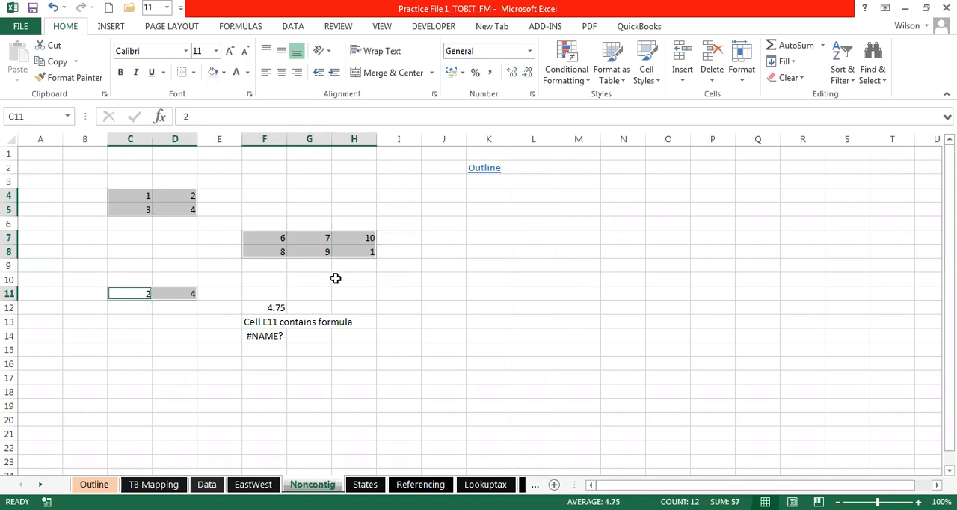
click(385, 279)
drag(144, 196, 173, 204)
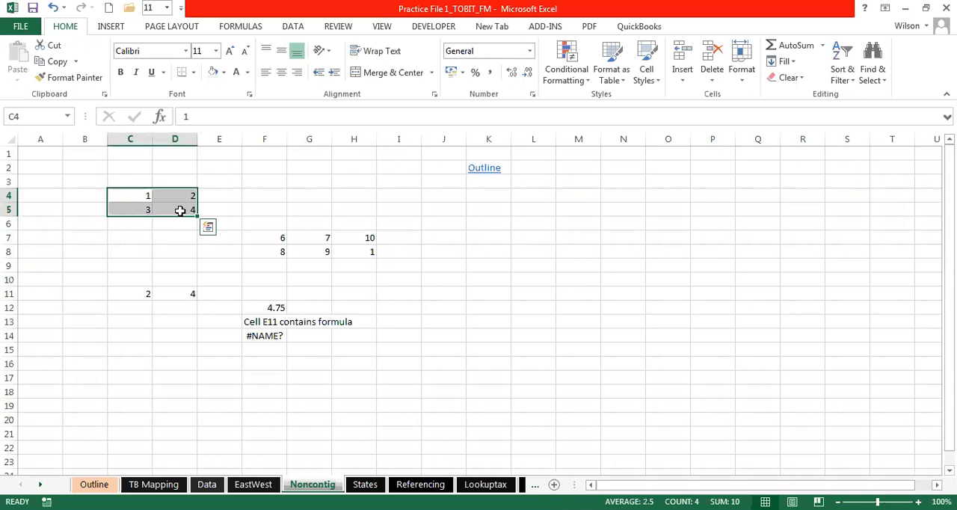
drag(132, 197, 186, 207)
ctrl+drag(276, 239, 351, 252)
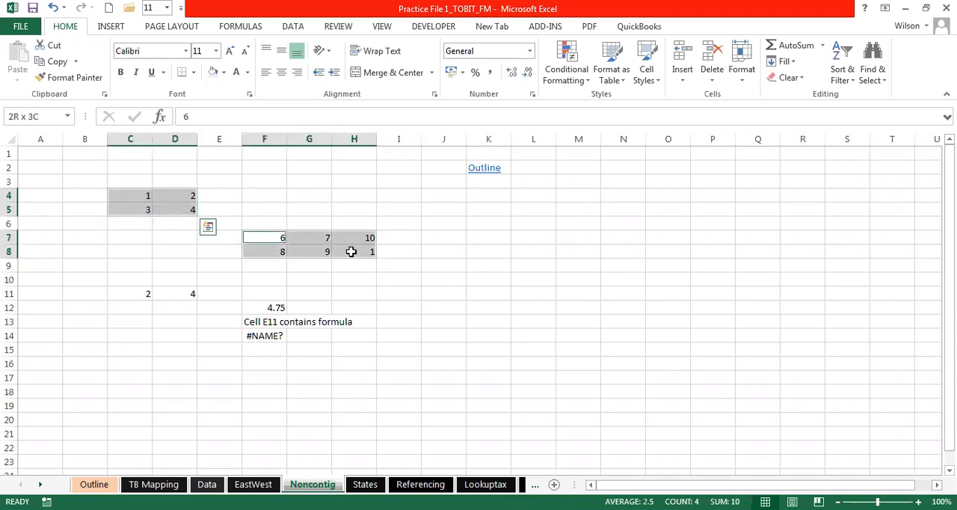
ctrl+drag(139, 295, 164, 294)
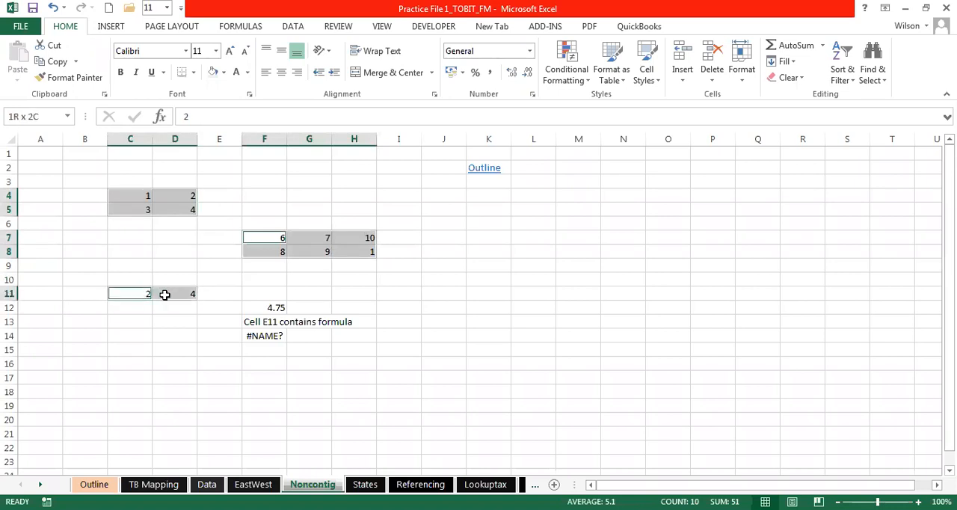
click(379, 278)
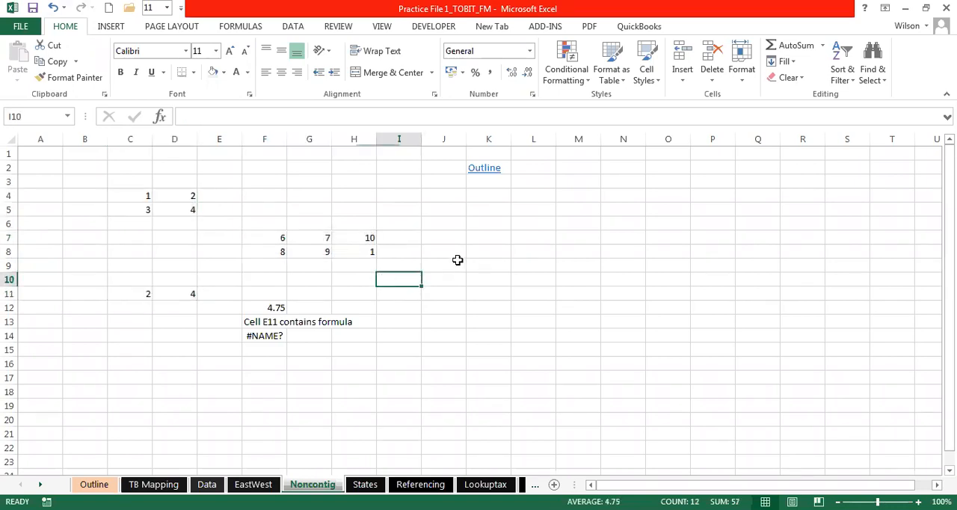
- Enter the formula =AVERAGE(Contiguos) in J9
click(457, 260)
text(=avera)
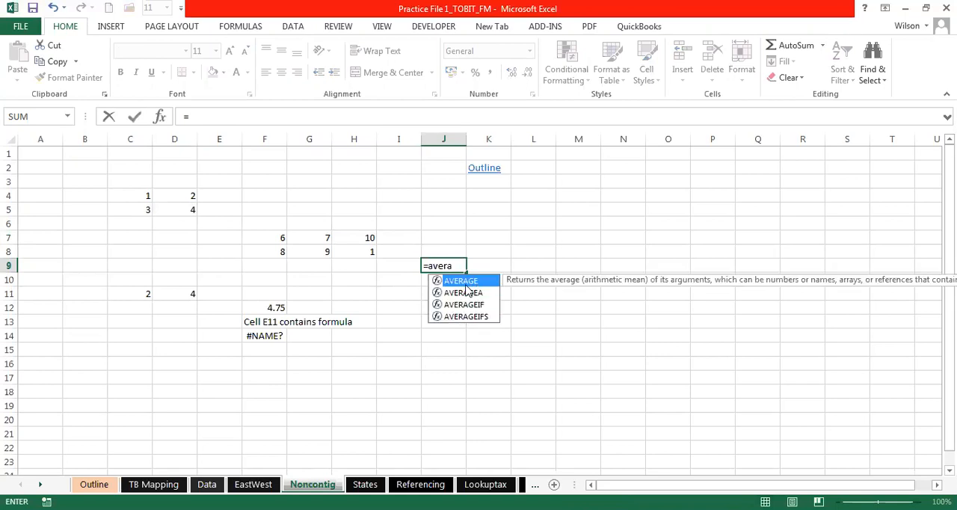
key(Tab)
text(c)
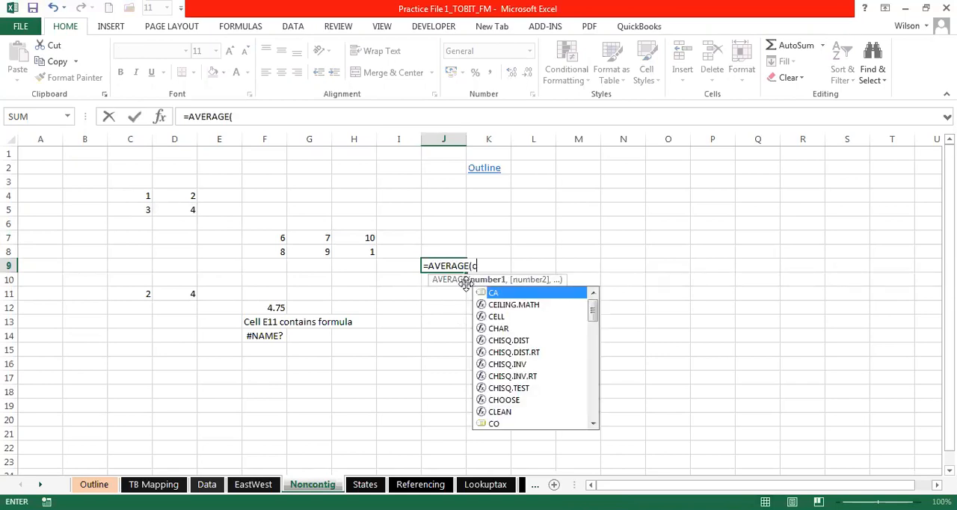
text(ont)
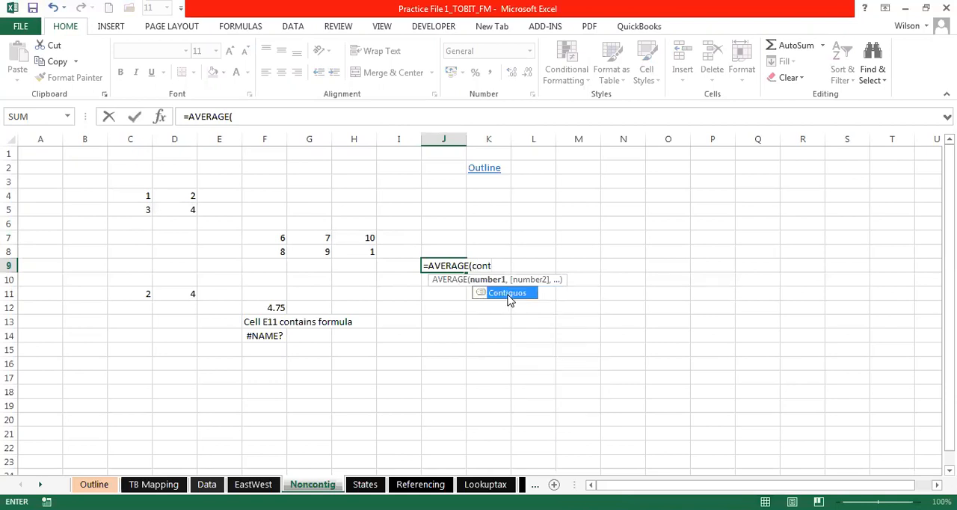
double_click(510, 293)
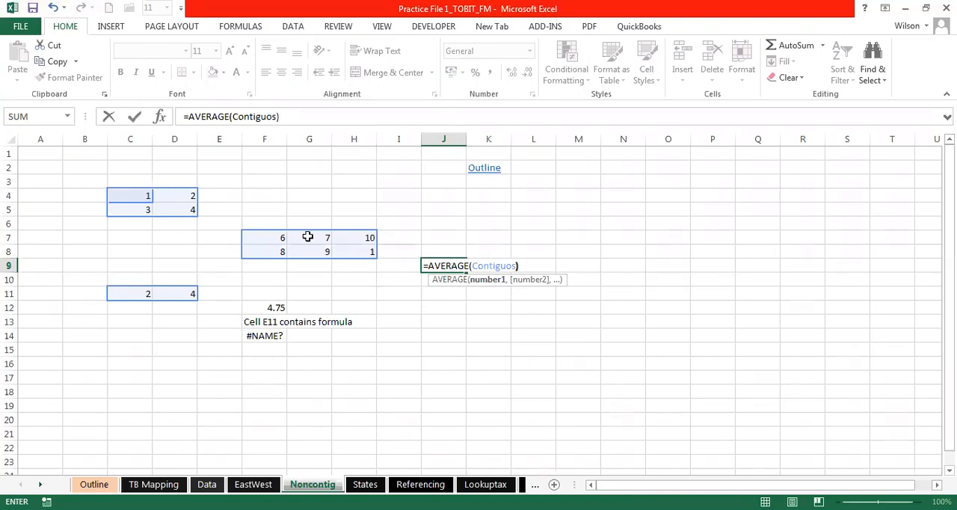
key(ctrl+Return)
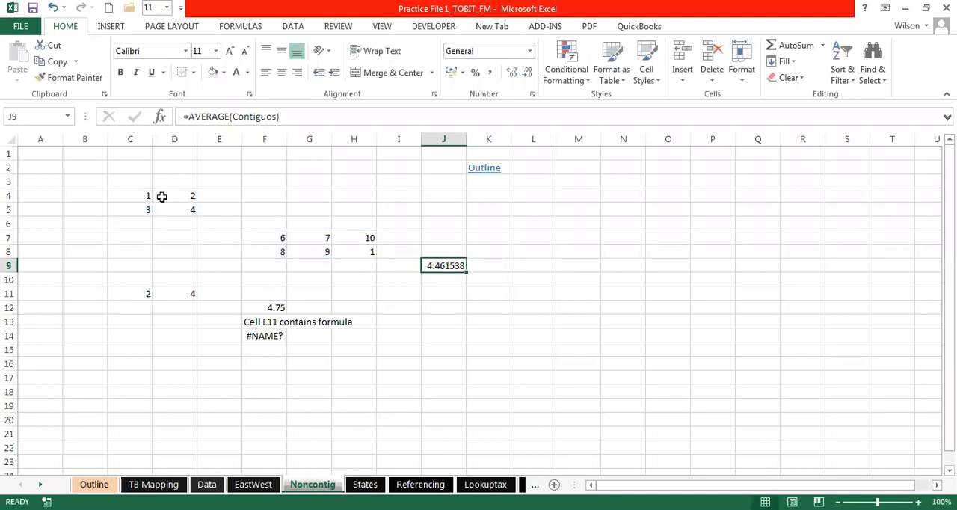
- Compare the J9 result with the average of the three selected number blocks, and inspect the formula in J9
drag(142, 292, 192, 296)
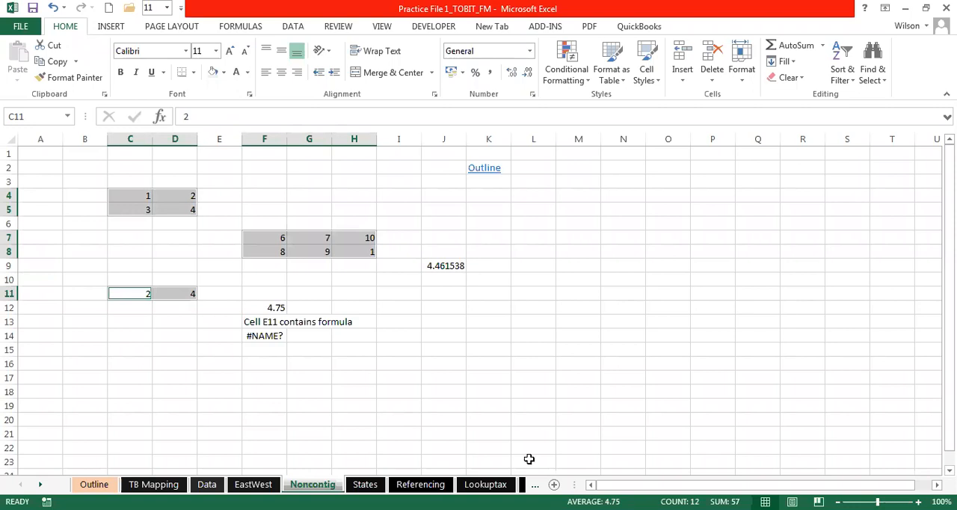
click(447, 266)
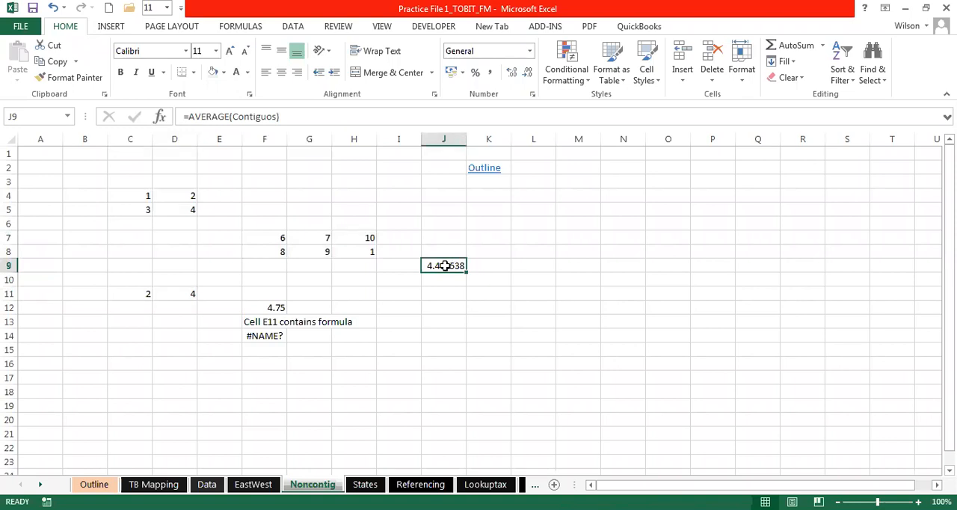
double_click(445, 265)
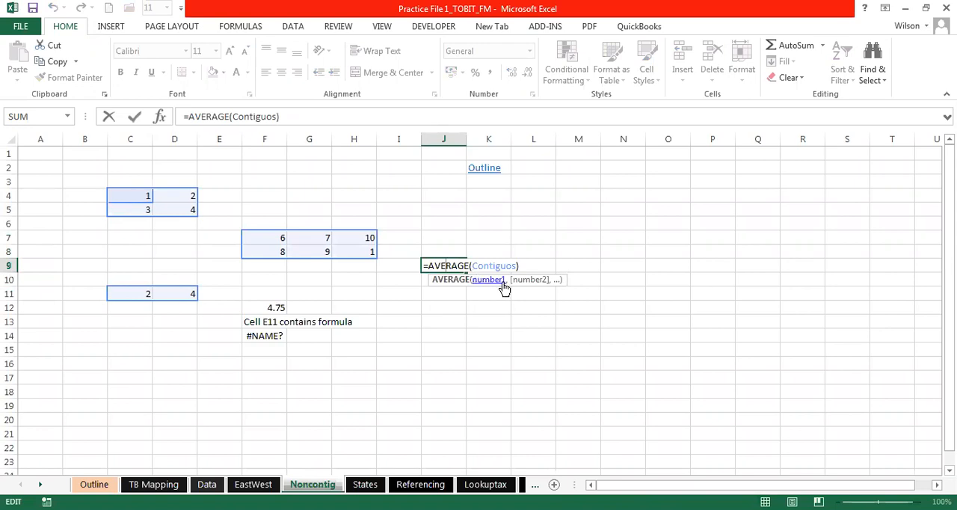
key(Escape)
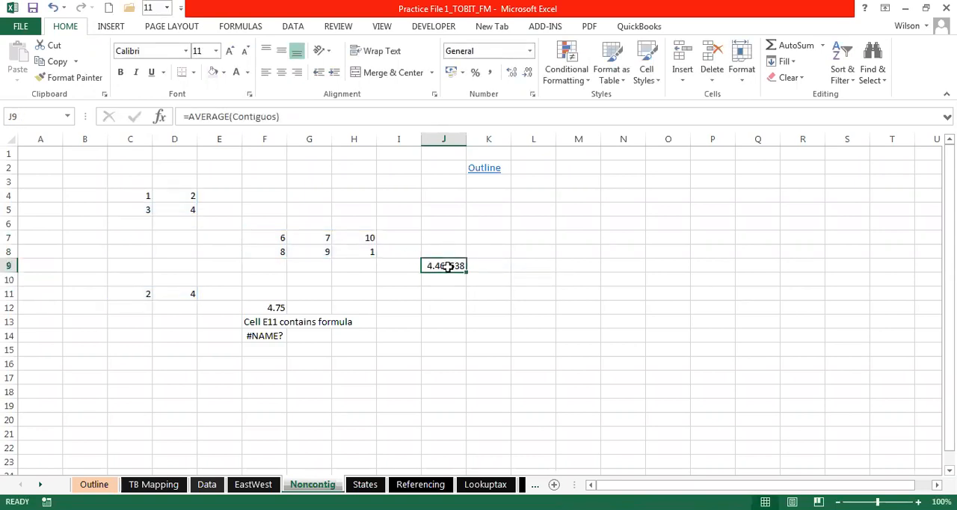
- Inspect F12 to check whether it holds a formula or a fixed value
click(272, 309)
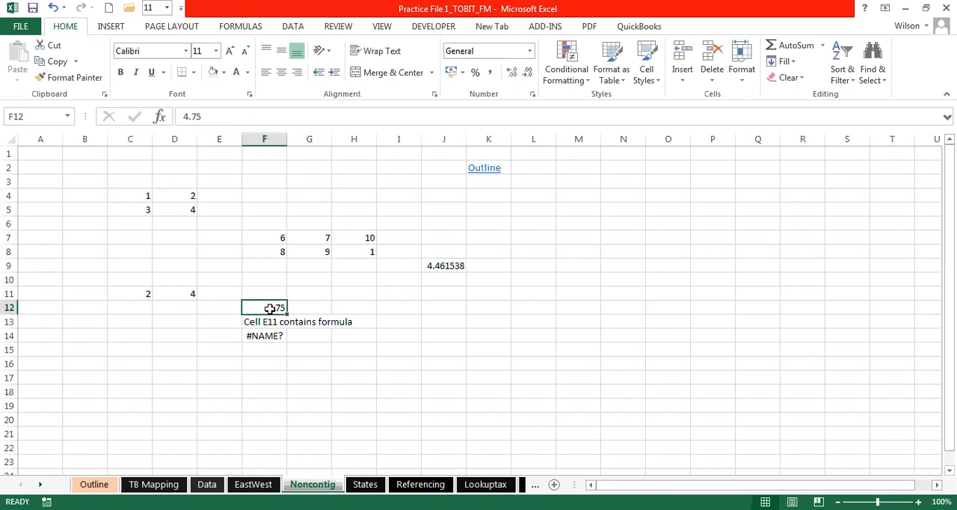
double_click(269, 309)
click(311, 309)
click(280, 307)
click(351, 307)
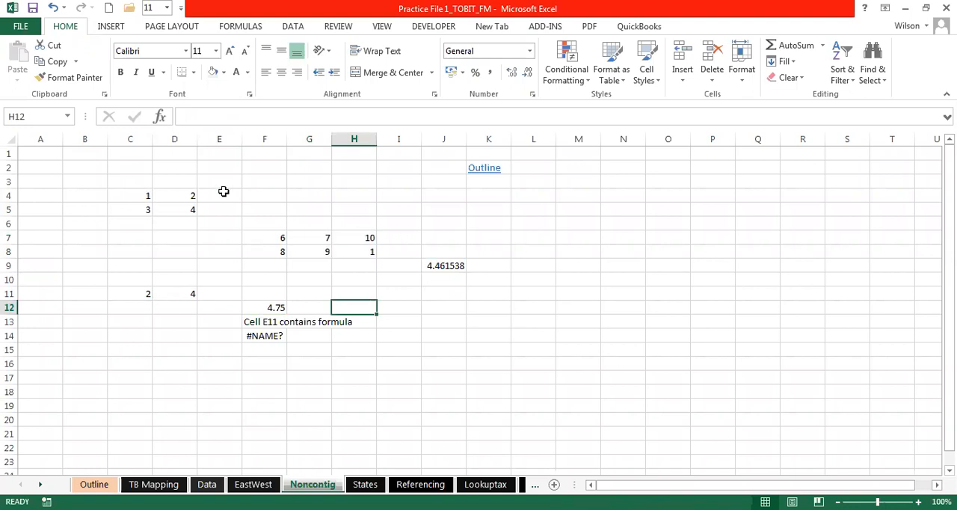
- Select C4:D5, F7:H8 and C11:D11 again to review where the combined range is named
click(140, 194)
drag(140, 195, 180, 209)
ctrl+drag(274, 236, 368, 252)
ctrl+drag(134, 293, 175, 292)
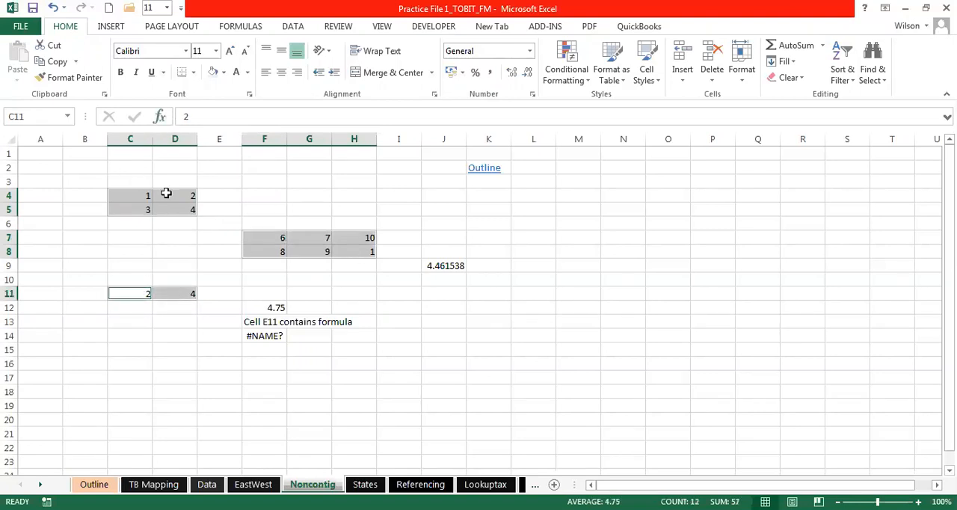
click(41, 119)
click(296, 192)
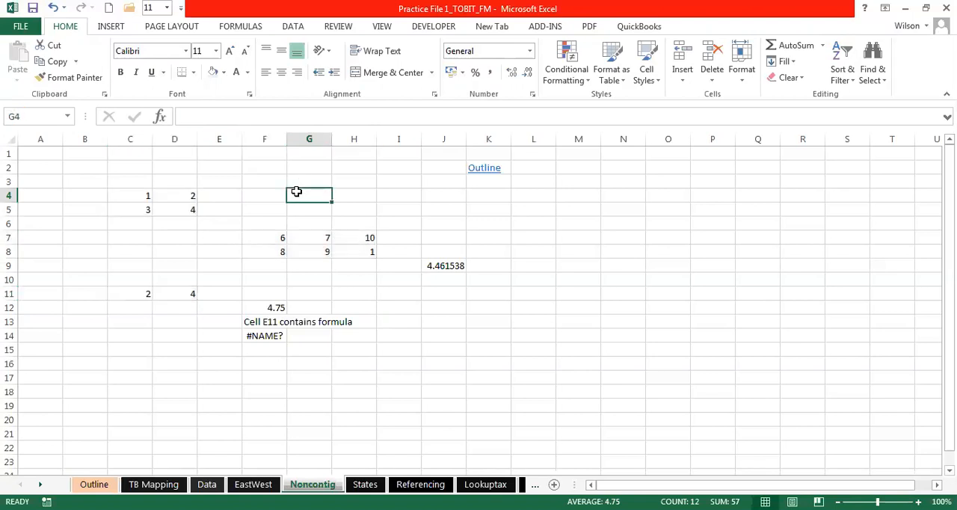
click(248, 196)
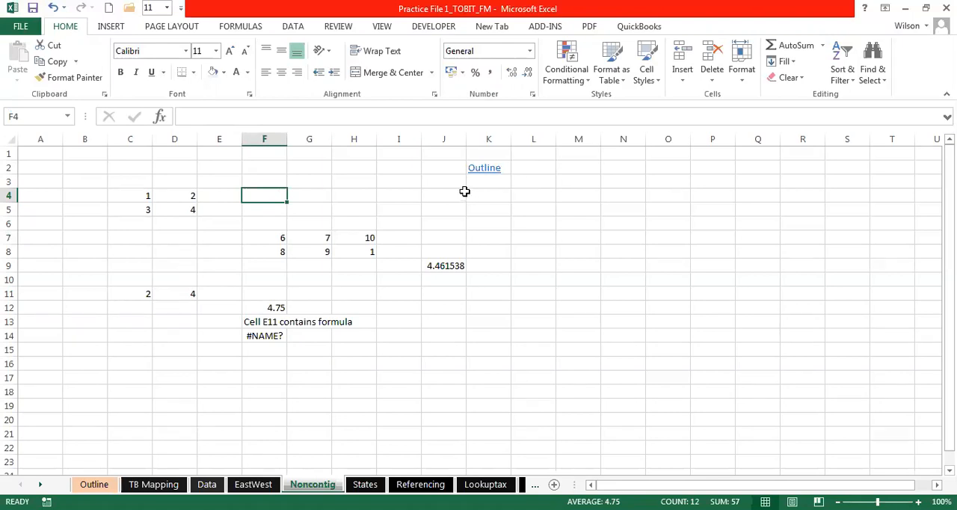
- Return to the Outline sheet and follow its Refrencing link to the Referencing sheet
click(485, 170)
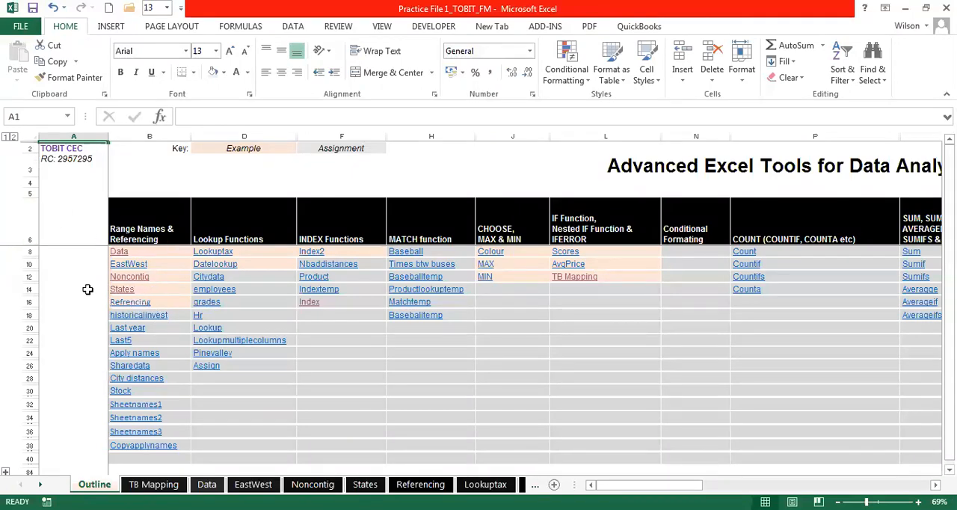
click(131, 304)
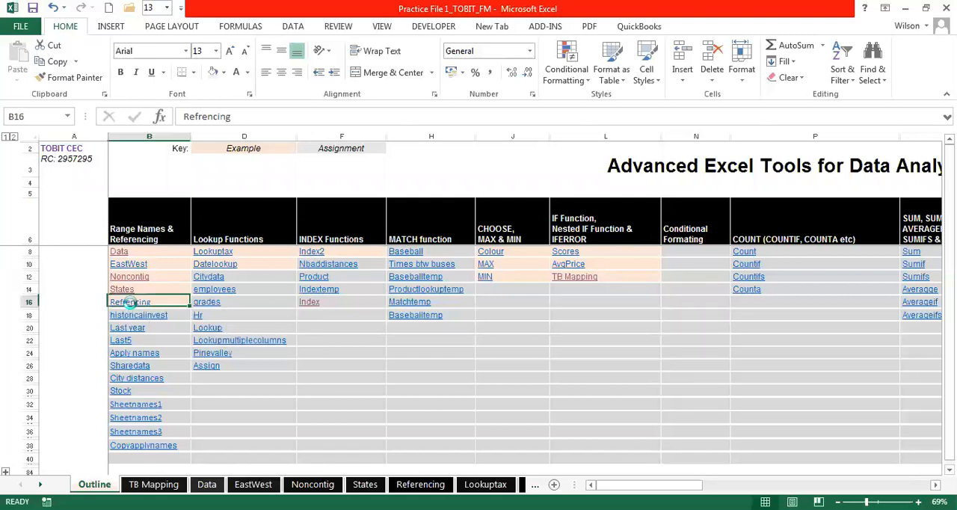
click(564, 347)
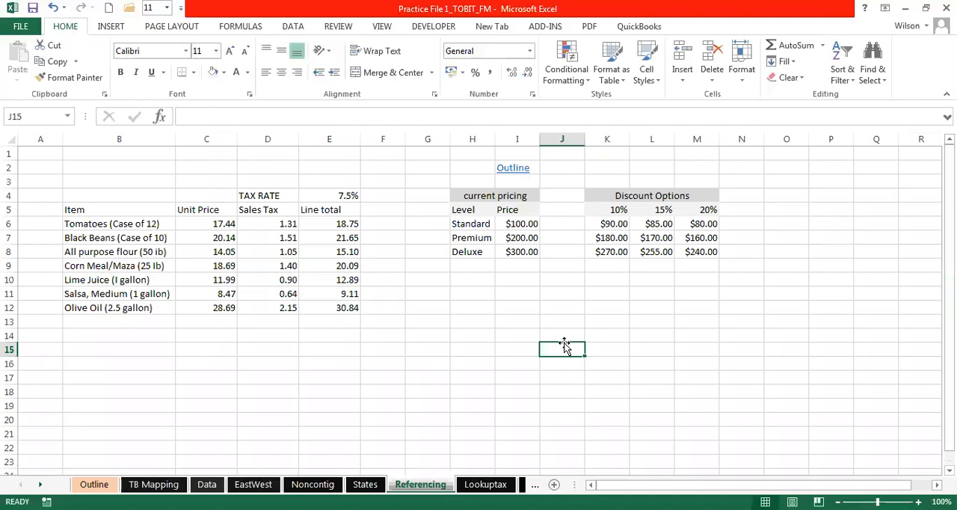
click(421, 280)
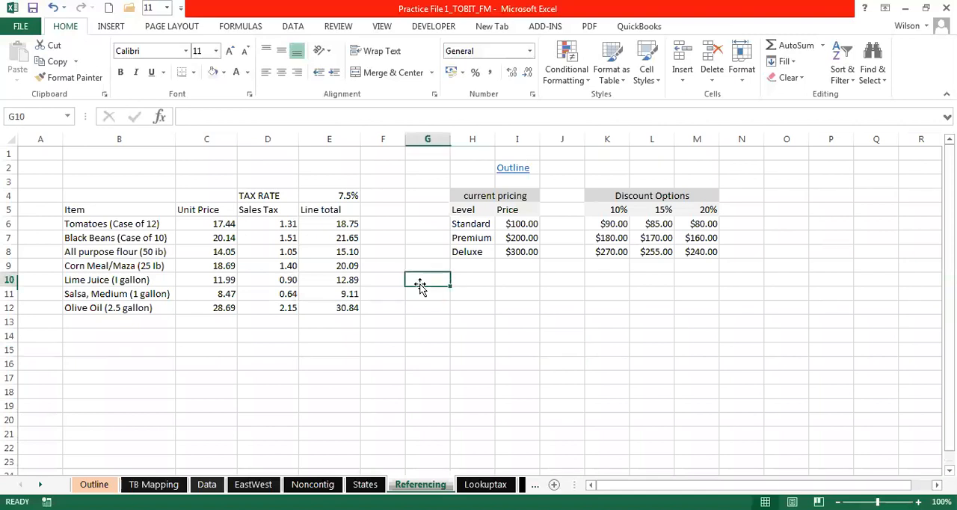
click(425, 307)
click(506, 343)
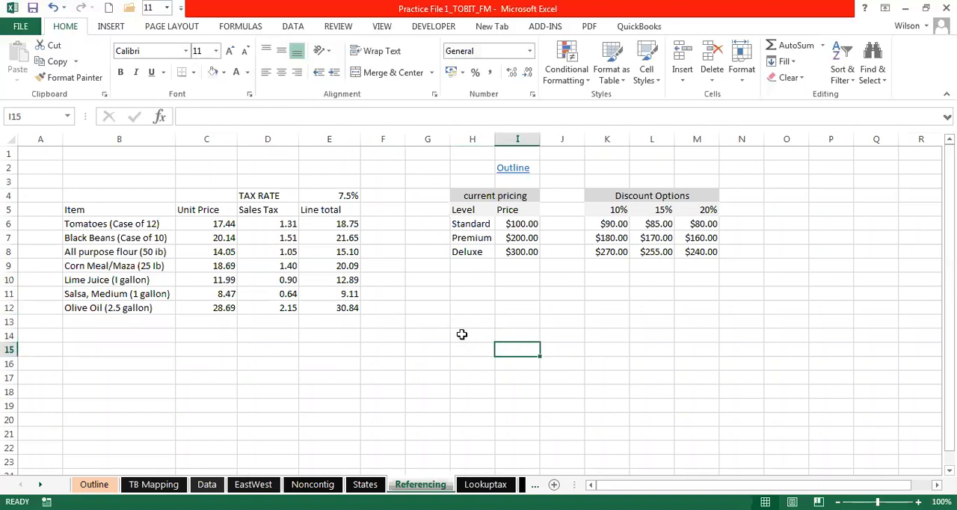
click(436, 322)
click(479, 334)
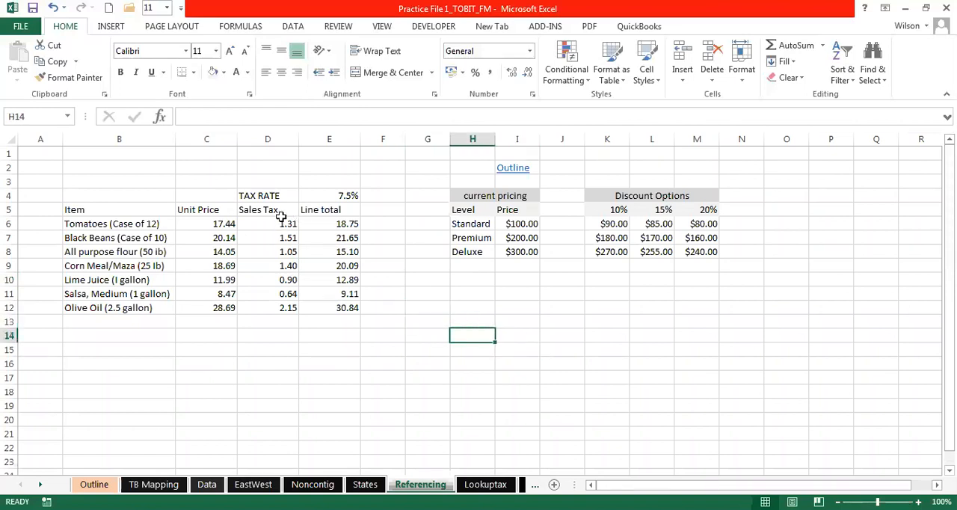
- Examine the unit price cells C6 and C7 and the empty cells below them to see how cells are referenced
click(218, 224)
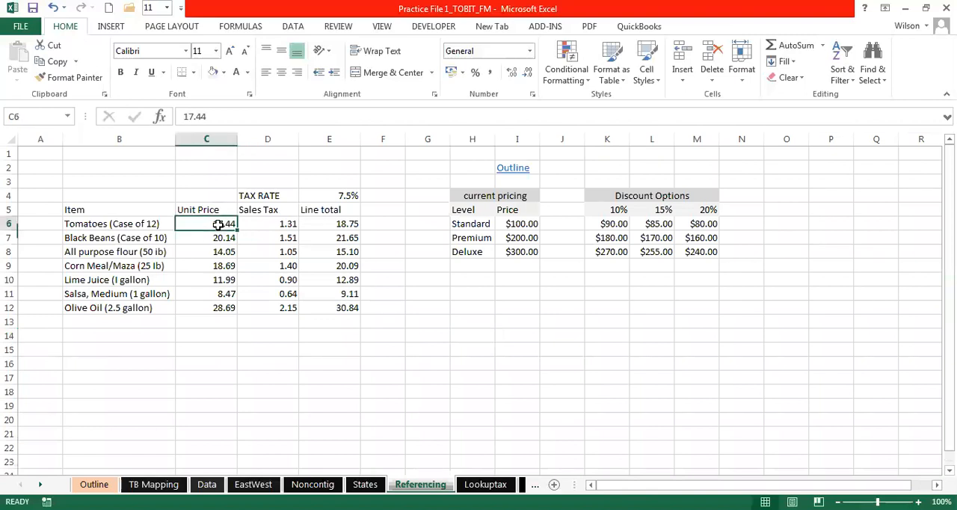
click(203, 238)
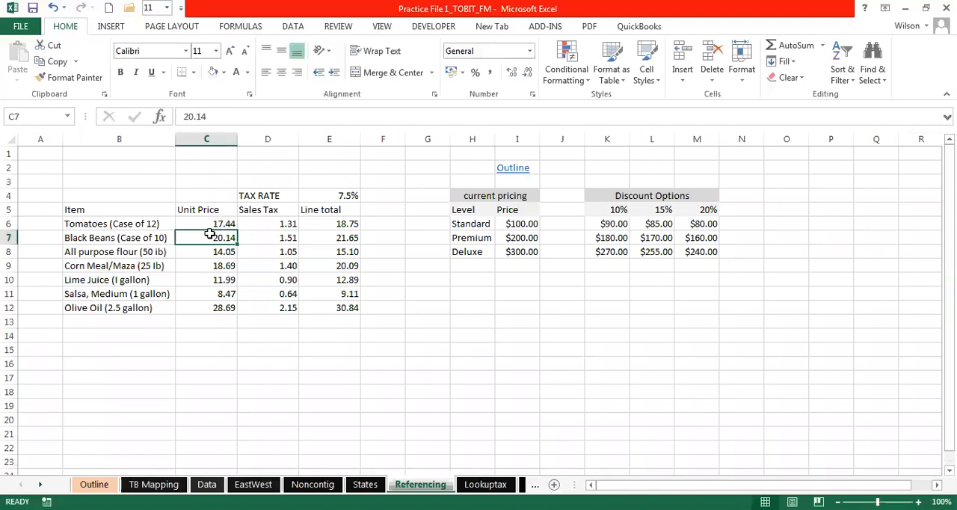
click(217, 223)
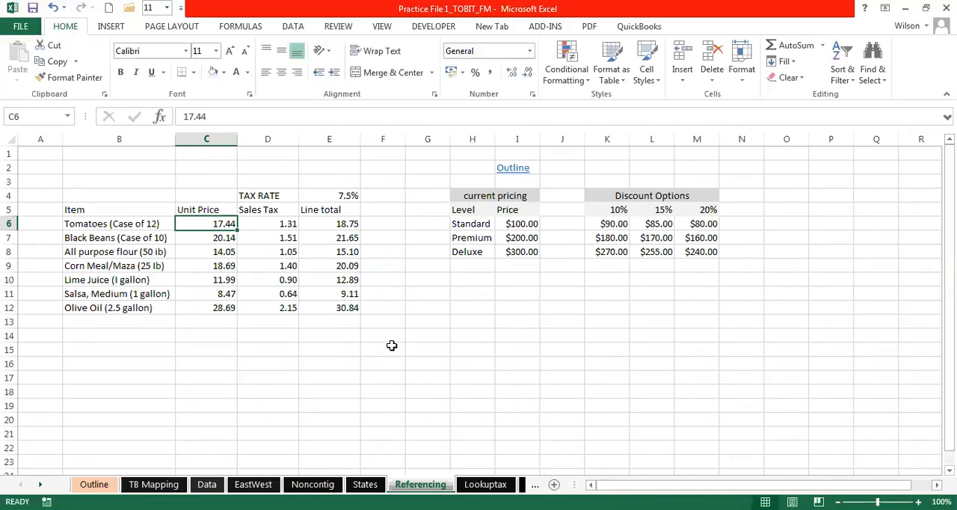
click(230, 356)
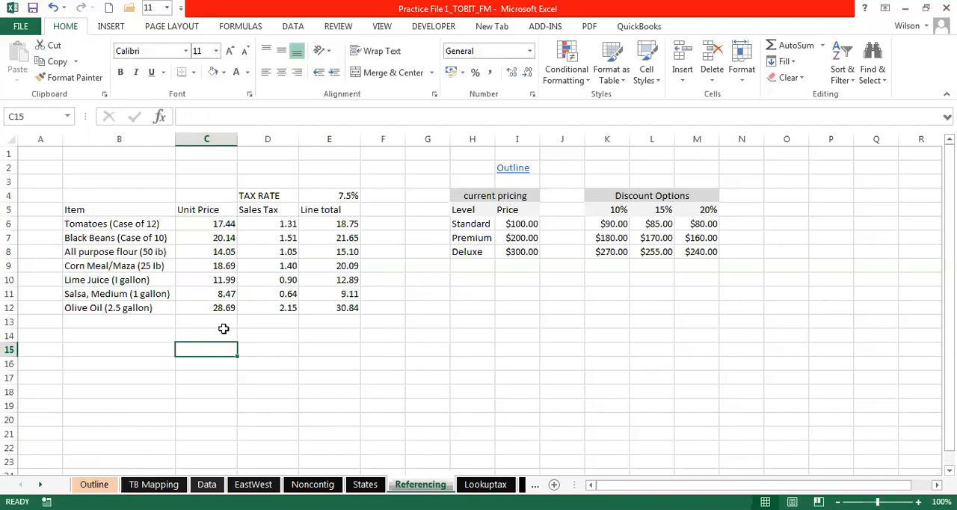
click(223, 331)
click(269, 337)
click(210, 336)
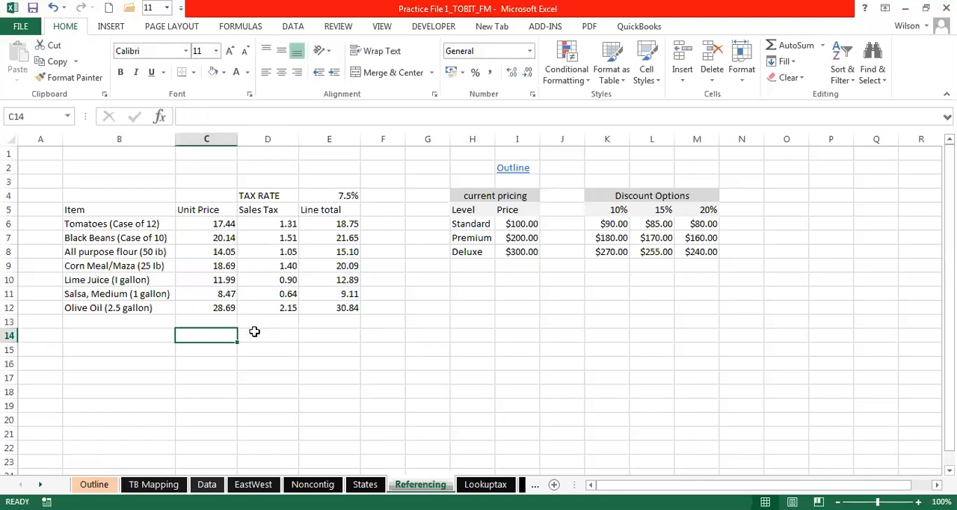
click(212, 224)
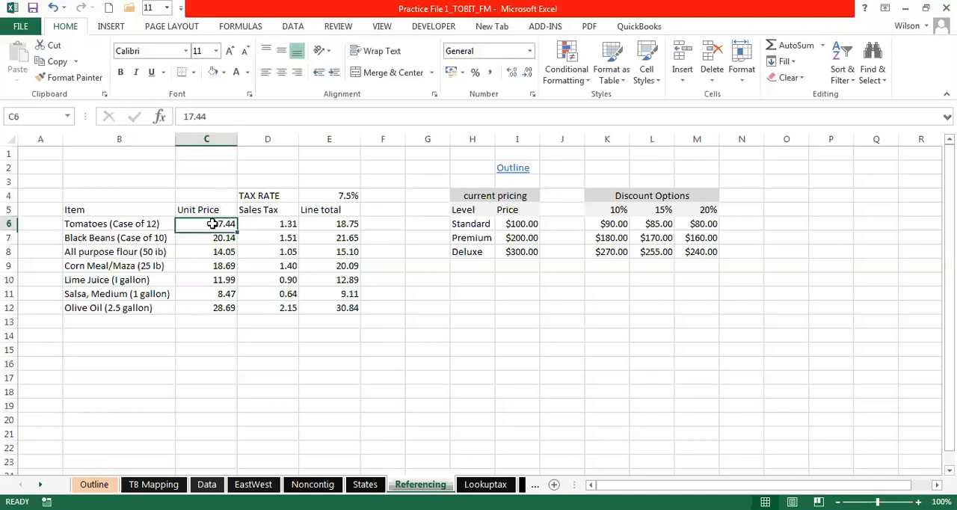
- Enter the sample numbers 5, 2, 3 and 3 in cells C15 to C18
click(207, 349)
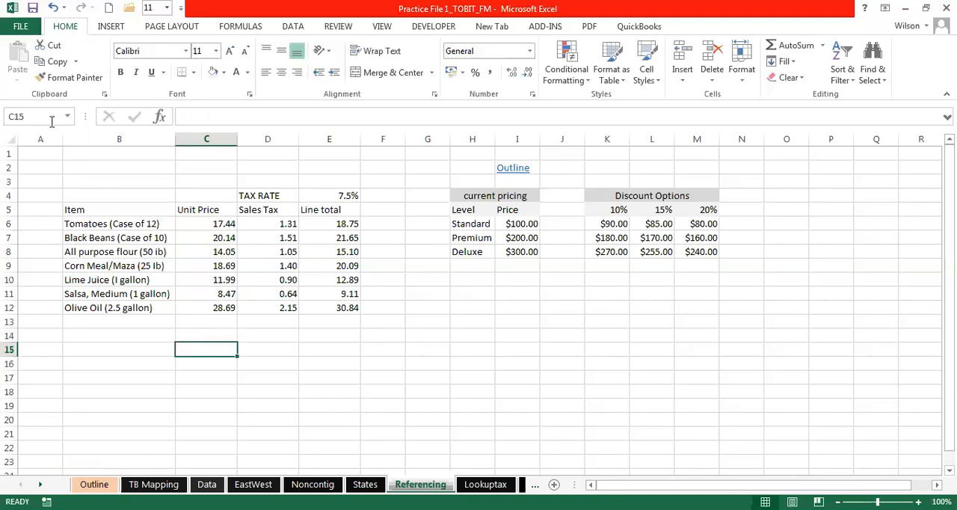
click(10, 115)
text(=)
text(5)
text(5)
click(246, 347)
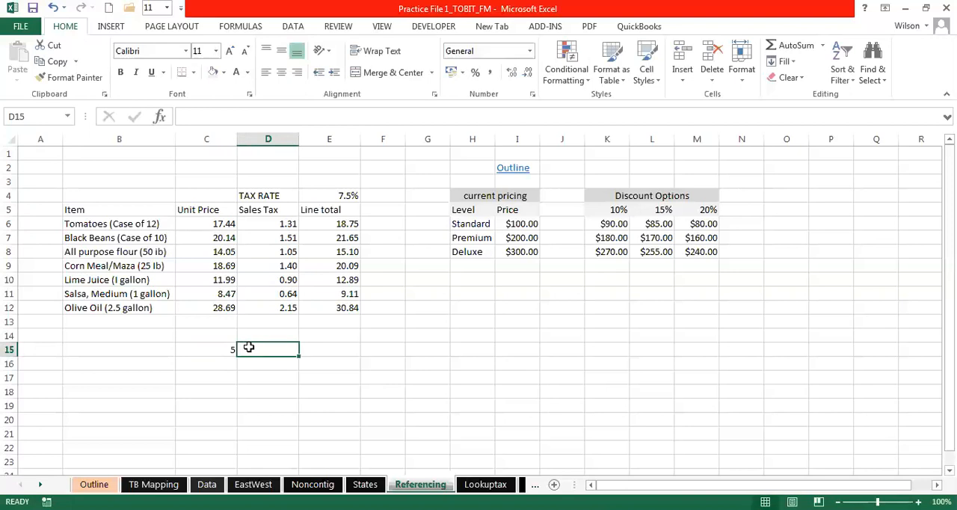
click(232, 350)
click(233, 361)
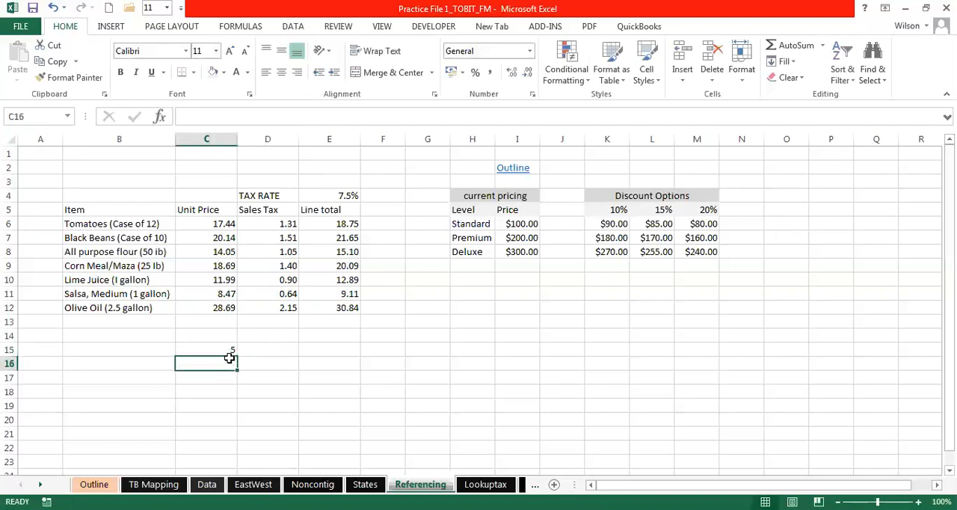
text(2)
click(222, 376)
text(3)
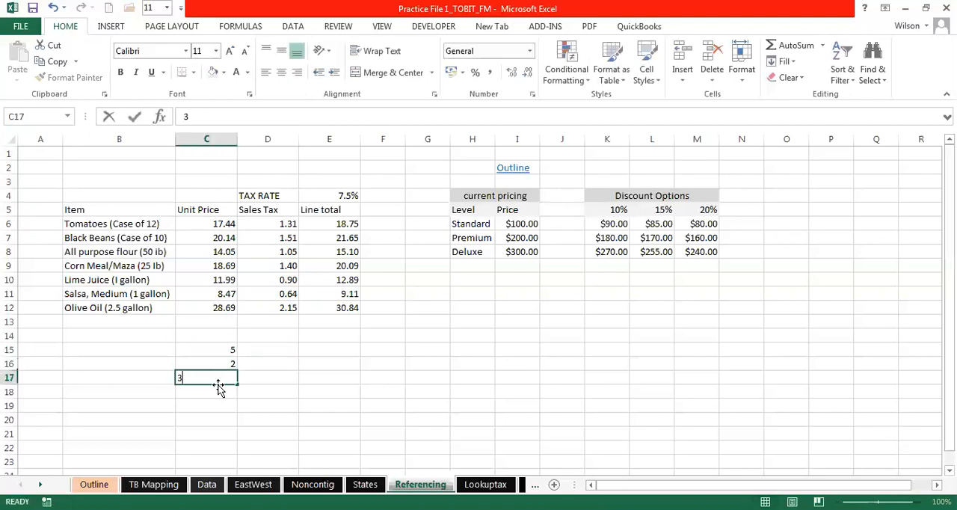
click(212, 393)
text(3)
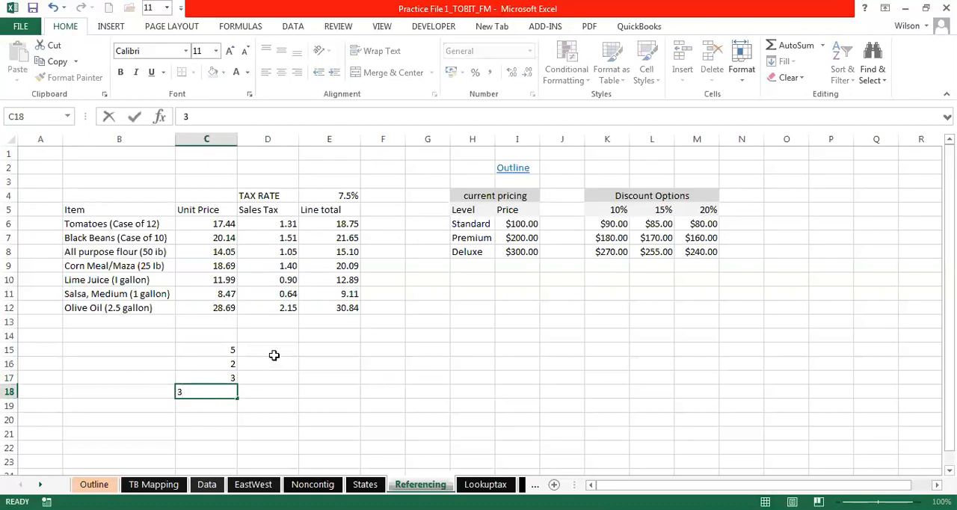
- Enter 3 in D15 and fill it down through D18
click(273, 351)
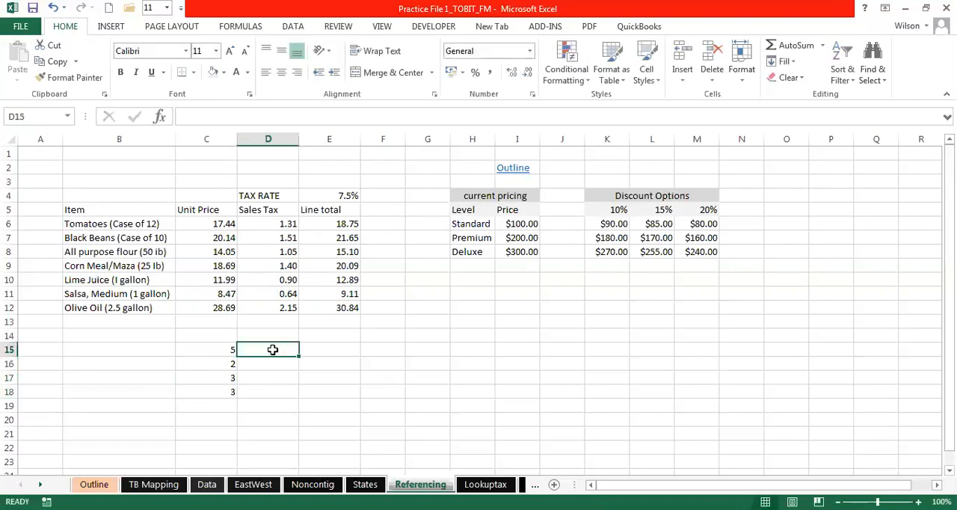
text(3)
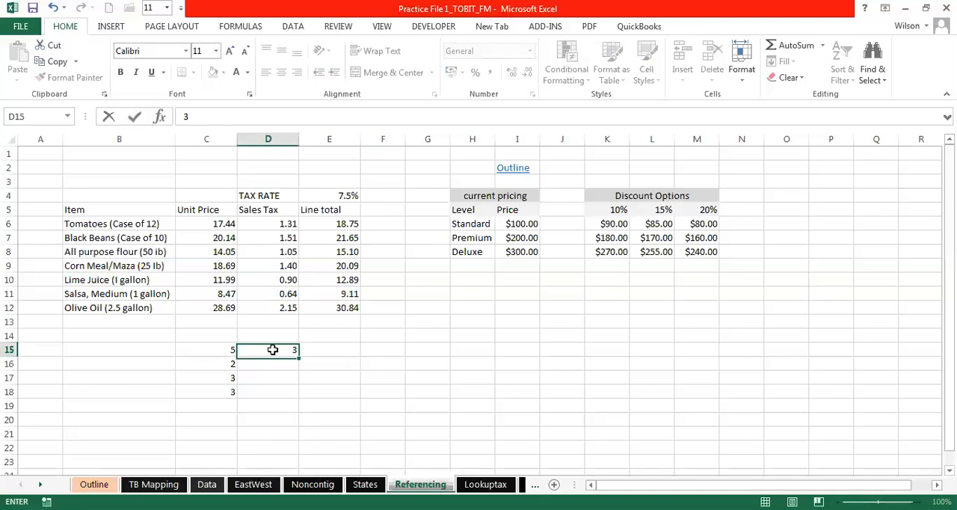
key(Return)
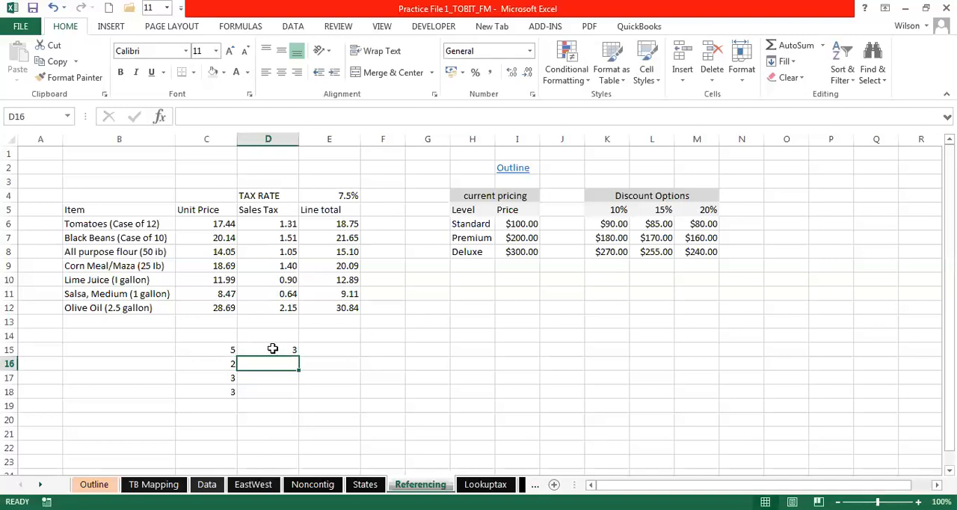
key(ctrl+z)
key(ctrl+y)
drag(298, 356, 303, 394)
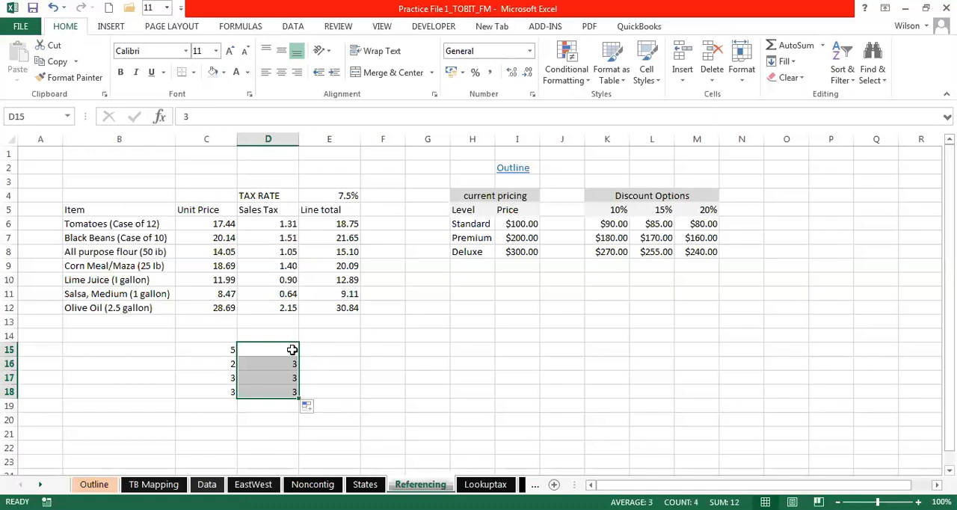
- Multiply the two numbers in E15 with the formula =C15*D15 and fill it down through E18
click(310, 348)
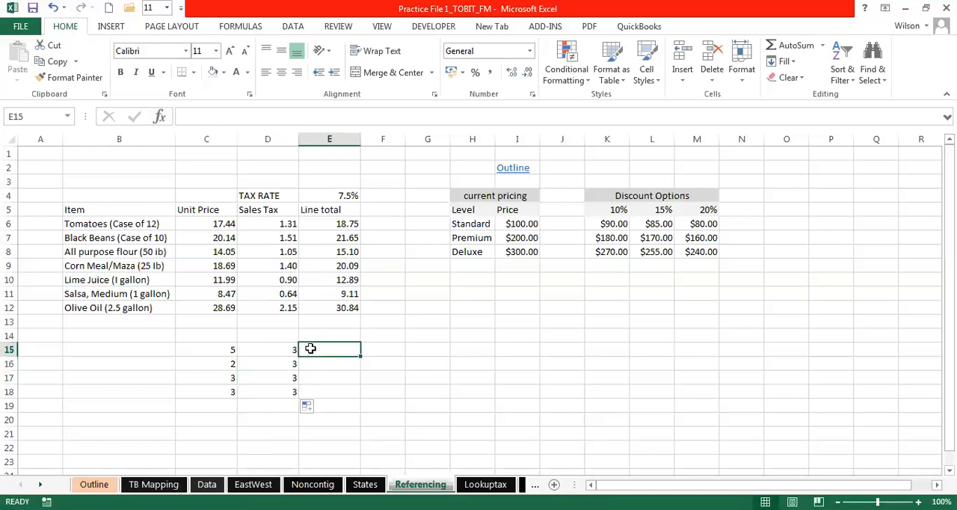
text(=)
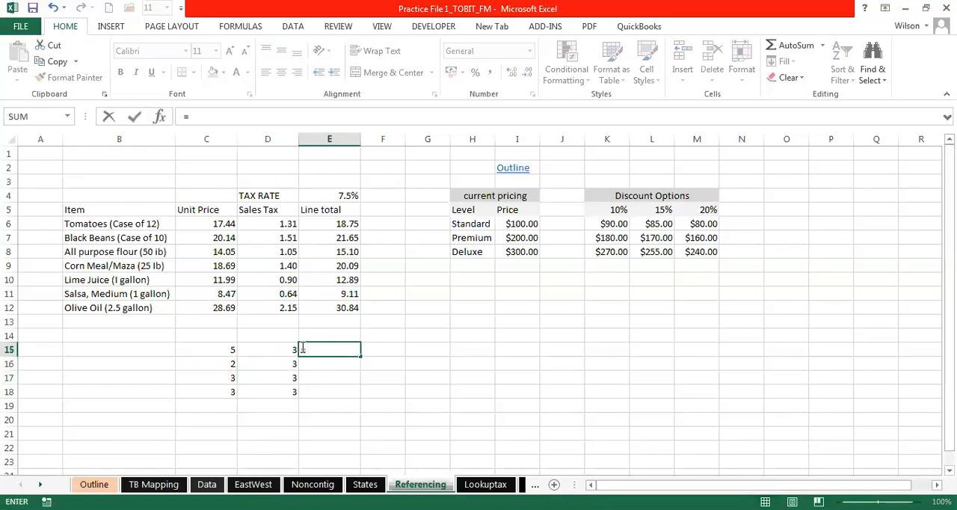
click(209, 353)
text(*)
click(270, 346)
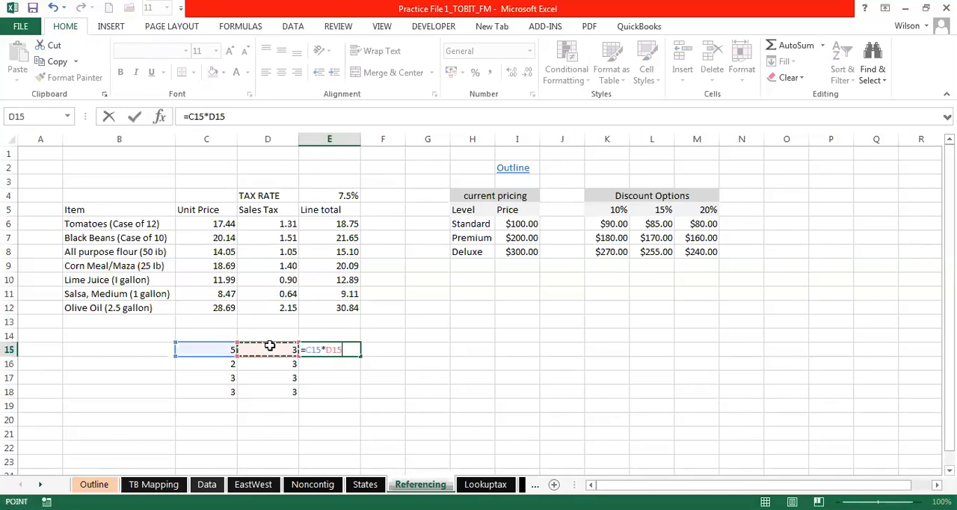
key(Return)
click(348, 348)
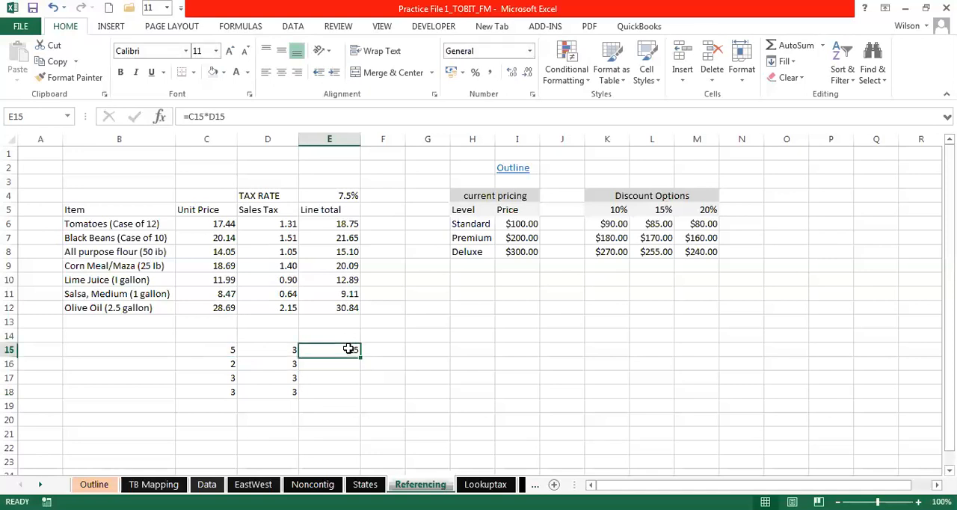
drag(361, 357, 365, 396)
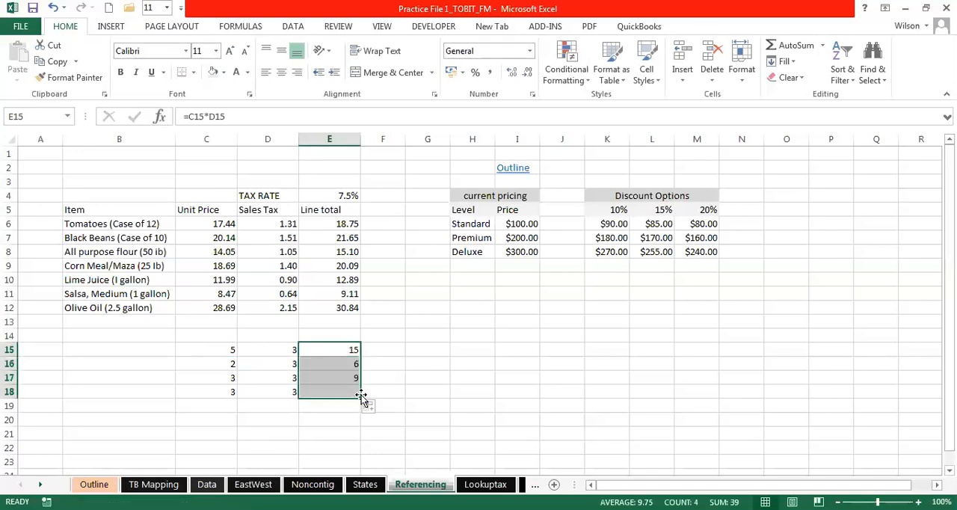
- Examine the formulas in E15, E16 and E18 to see how their relative cell references change by row
click(337, 362)
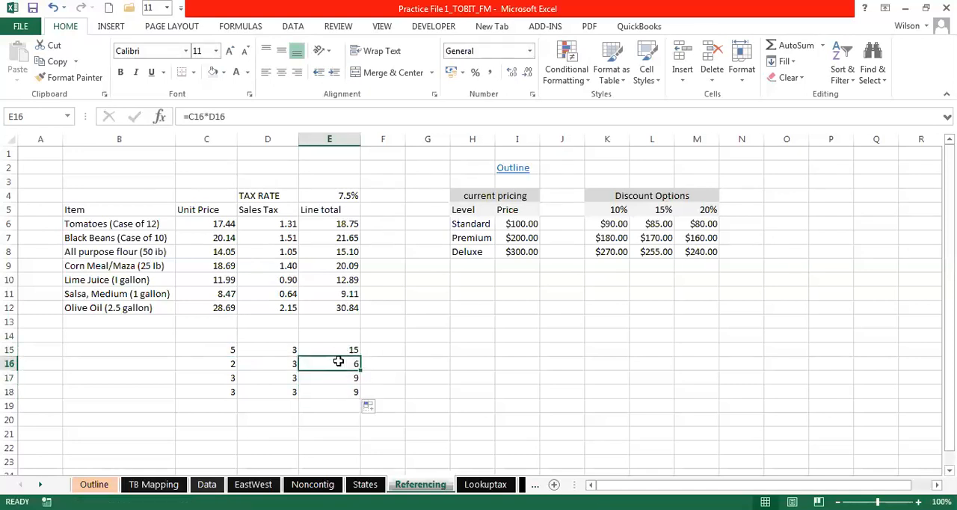
double_click(338, 362)
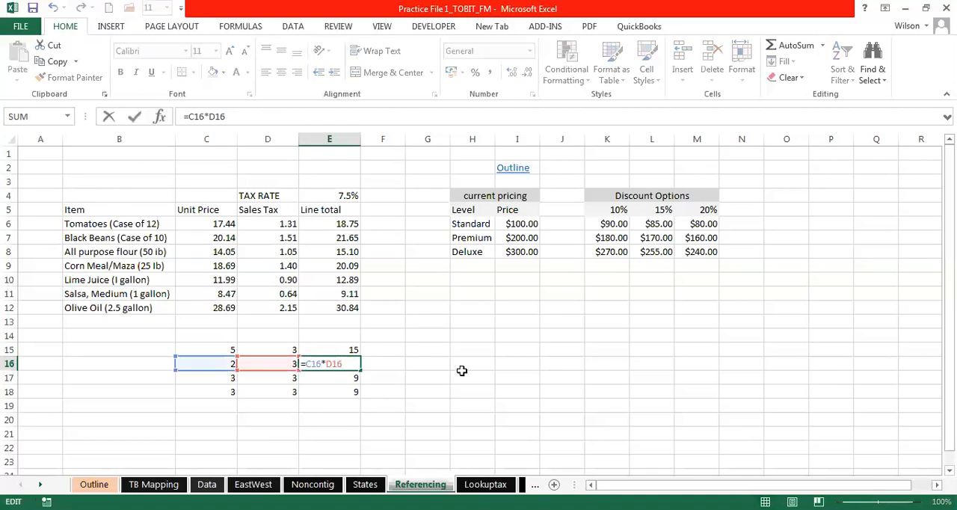
key(Escape)
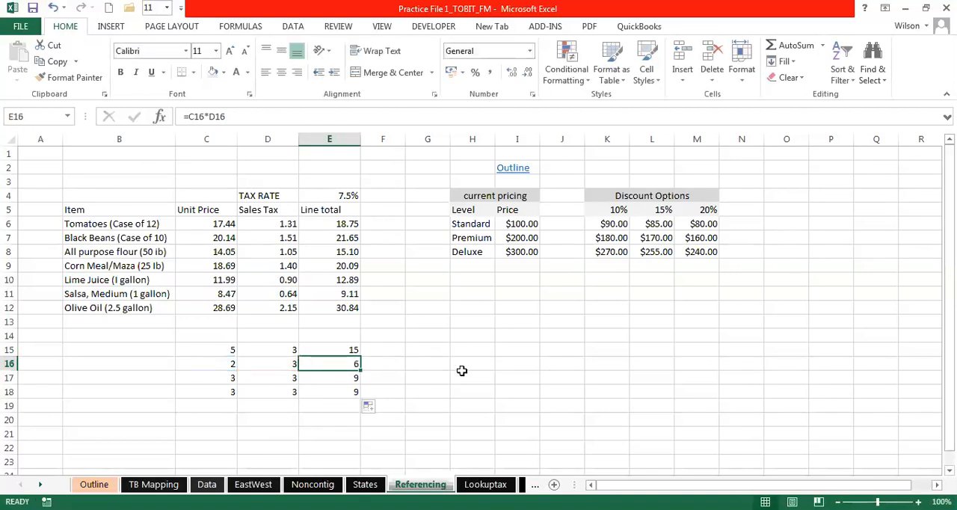
double_click(337, 349)
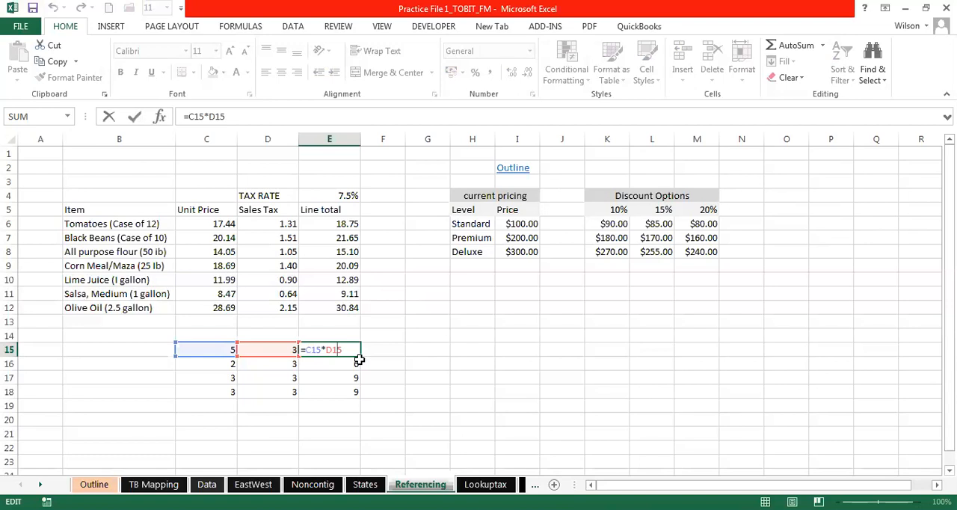
key(ctrl+Return)
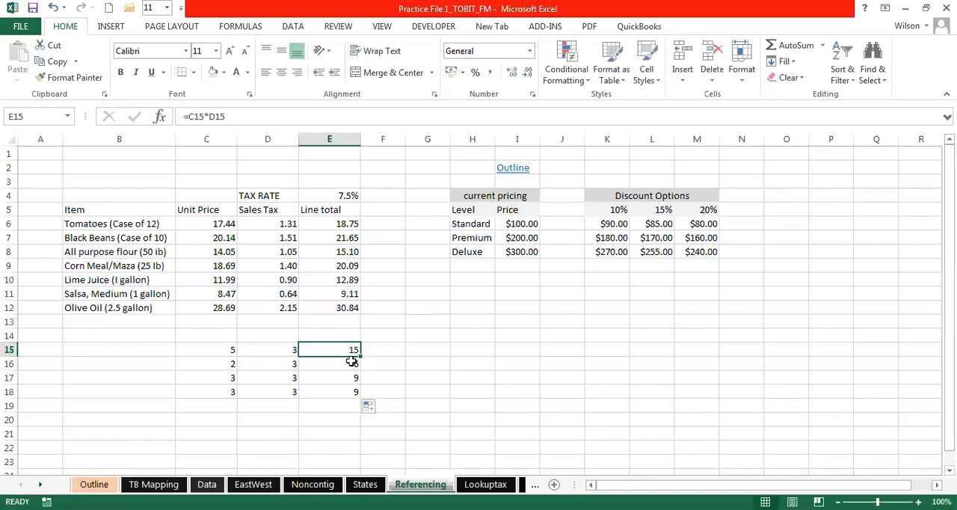
double_click(348, 363)
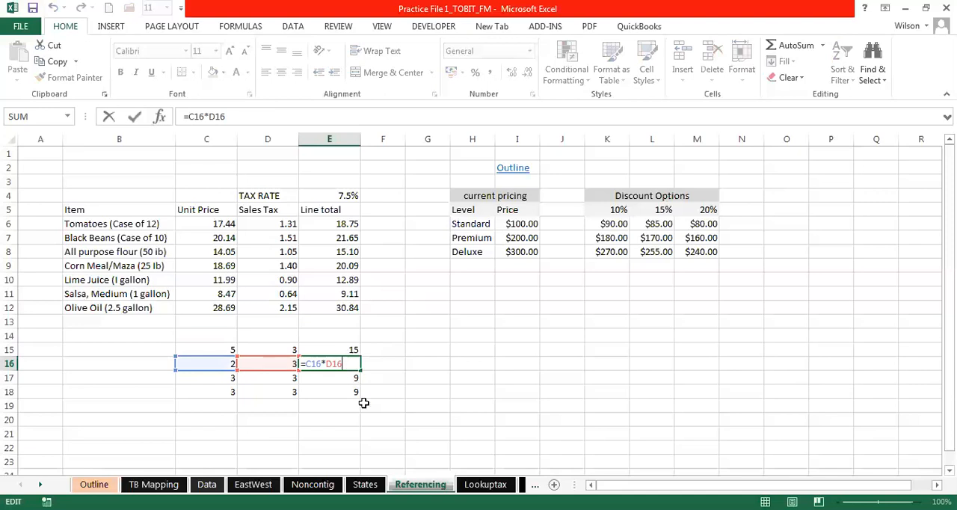
key(ctrl+Return)
double_click(344, 392)
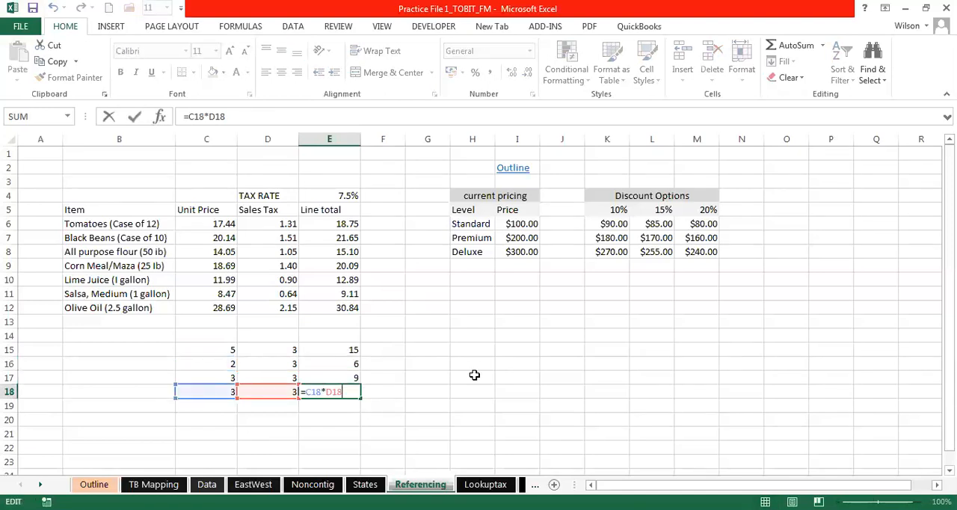
key(ctrl+Return)
click(392, 361)
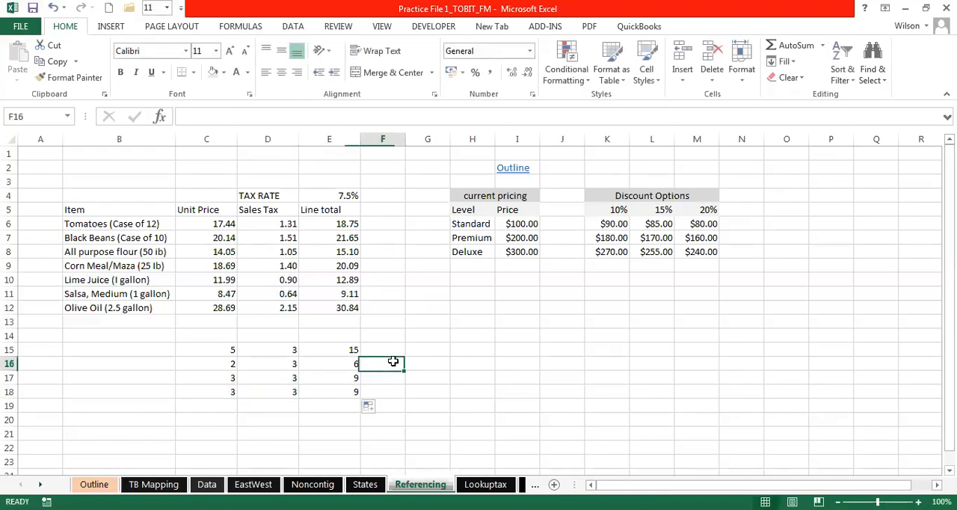
click(352, 350)
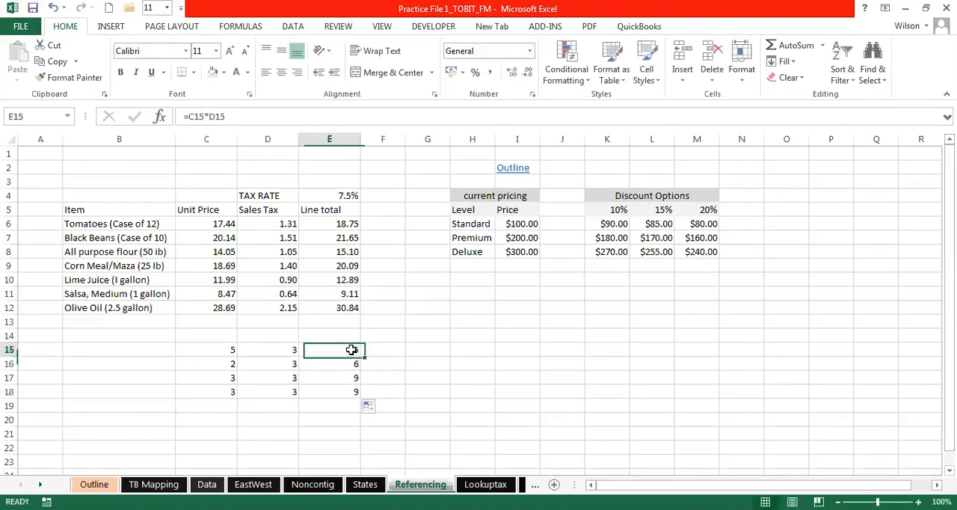
click(399, 377)
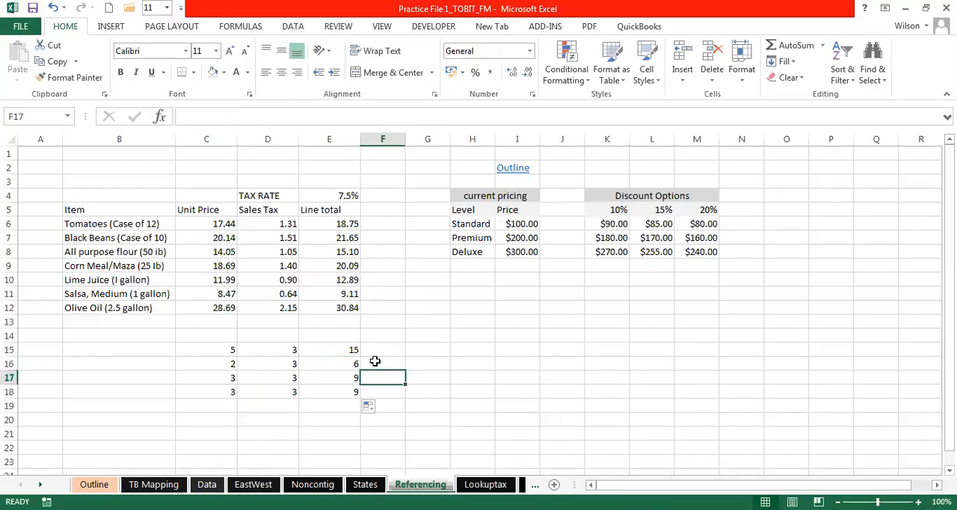
click(383, 352)
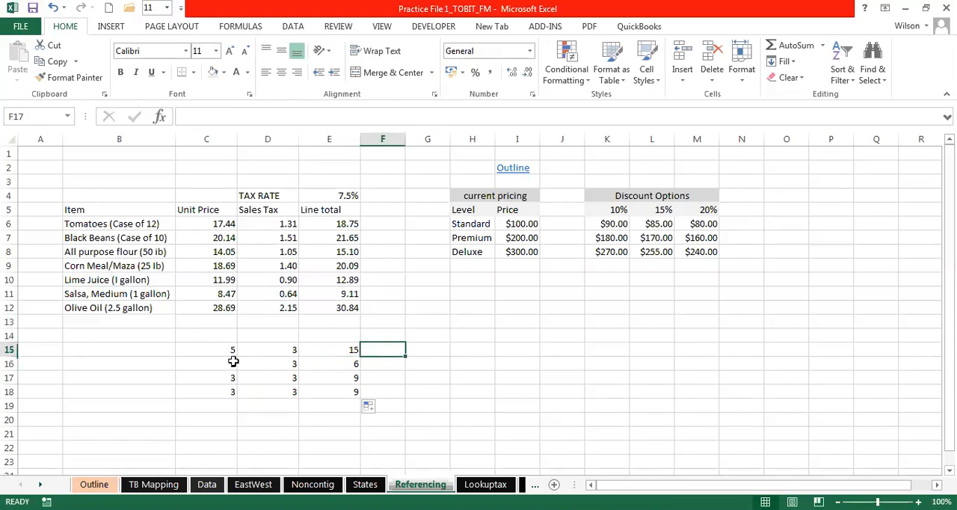
drag(231, 352, 324, 377)
click(439, 321)
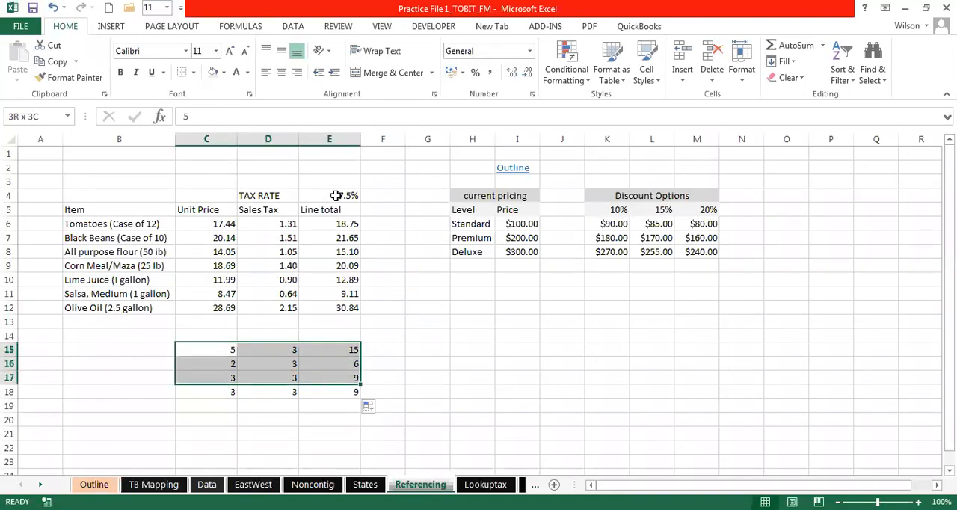
- Examine the tax rate in E4, the item table's headings, and the Sales Tax and Line total formulas in D6:E12
click(340, 195)
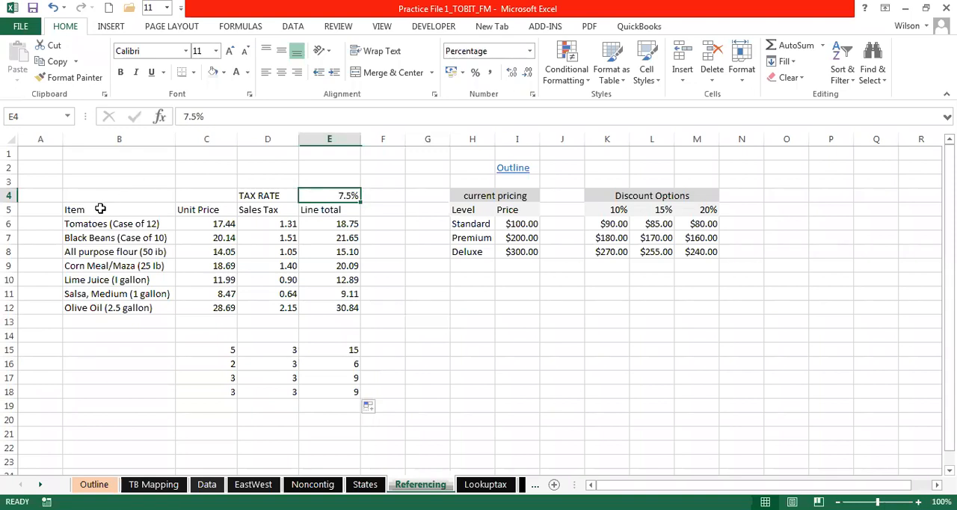
drag(112, 221, 112, 308)
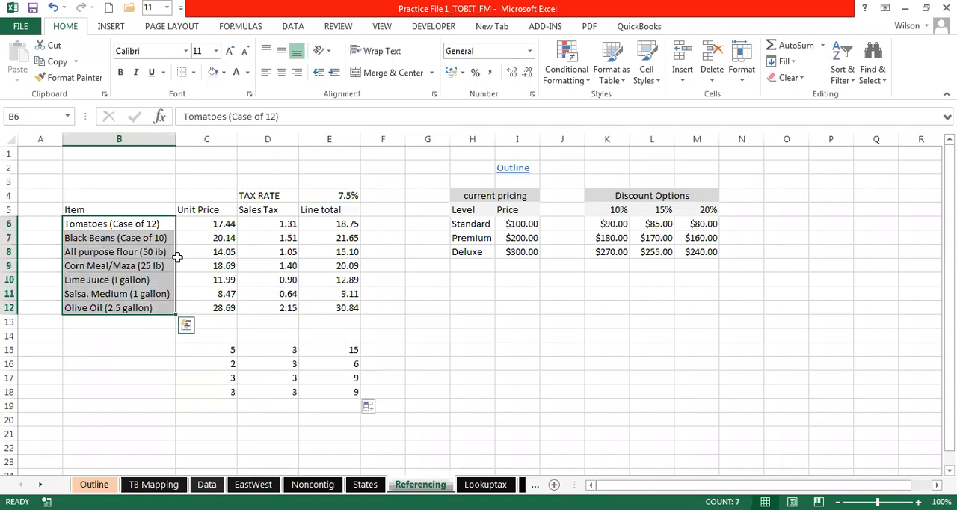
click(206, 223)
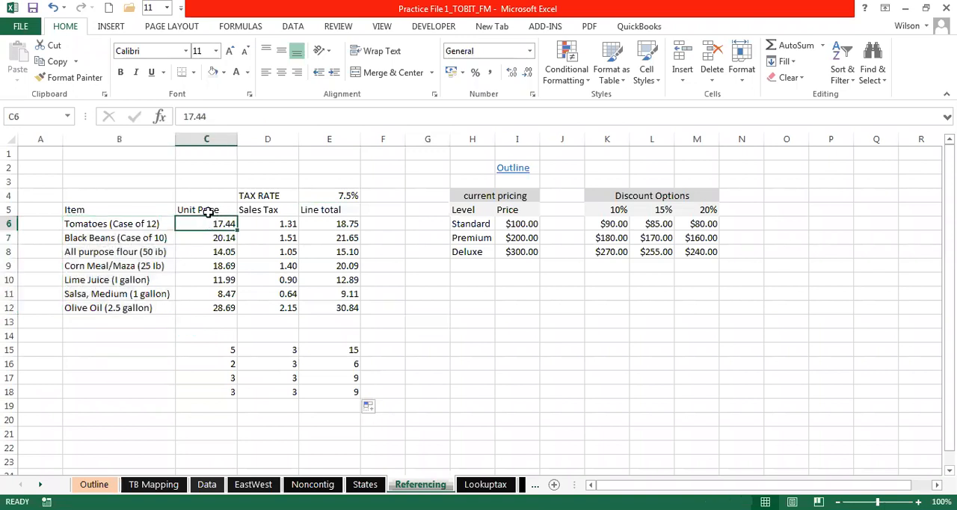
click(207, 213)
click(258, 211)
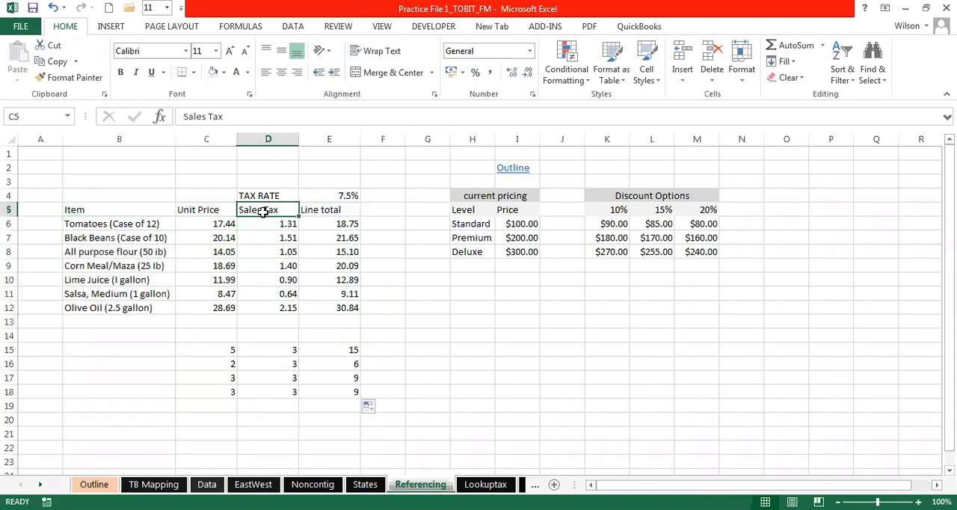
click(319, 216)
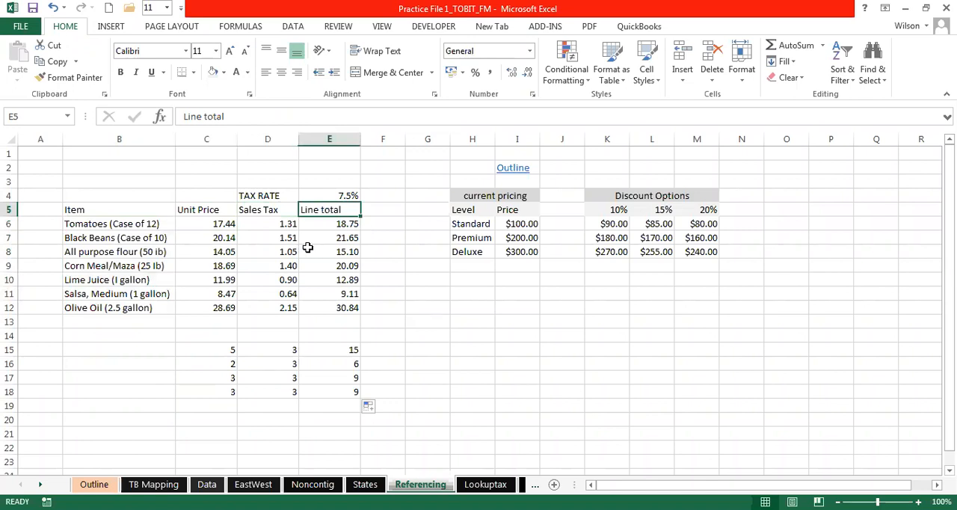
click(328, 224)
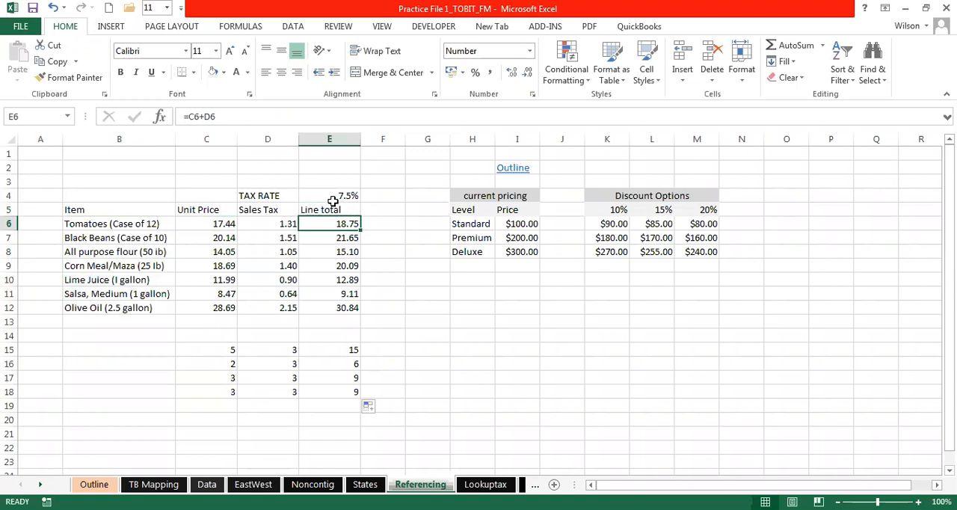
click(276, 228)
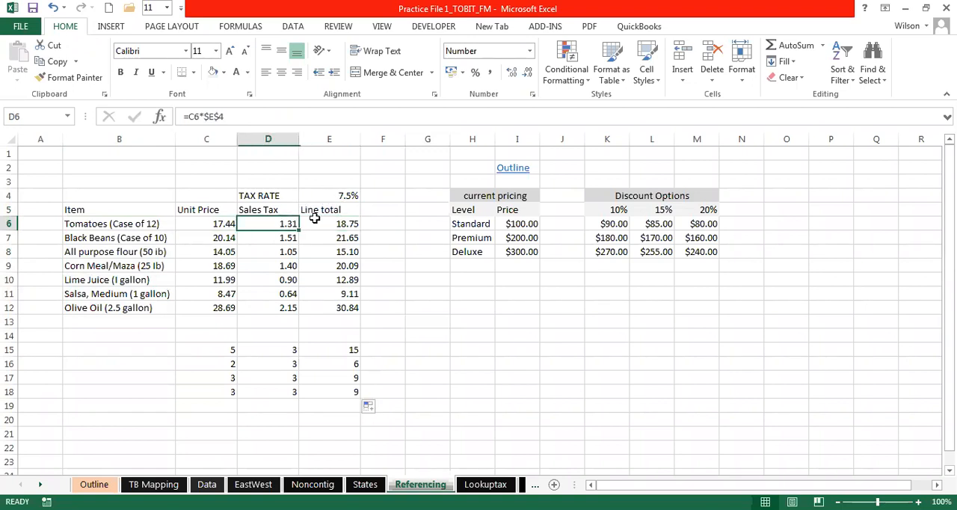
click(320, 223)
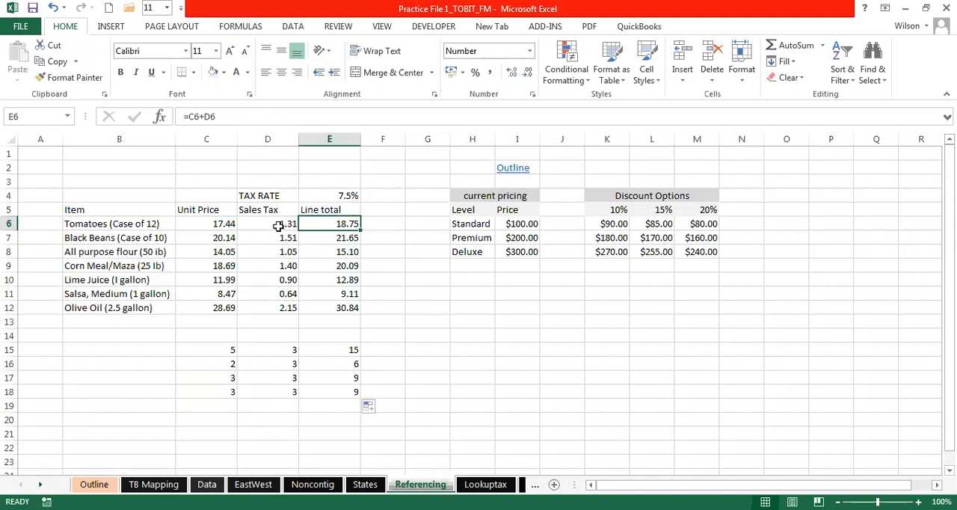
drag(278, 226, 317, 303)
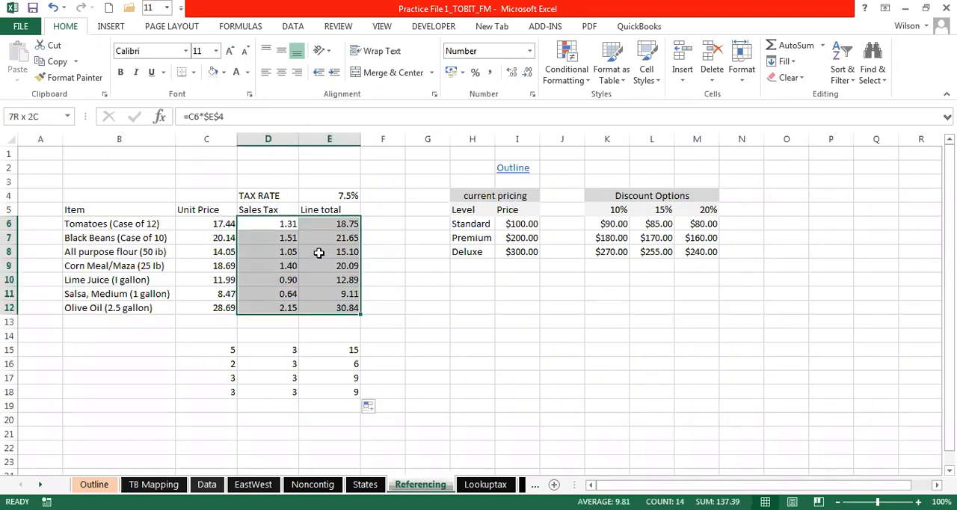
- Clear the Sales Tax and Line total formulas from D6:D12 and E6:E12
double_click(288, 224)
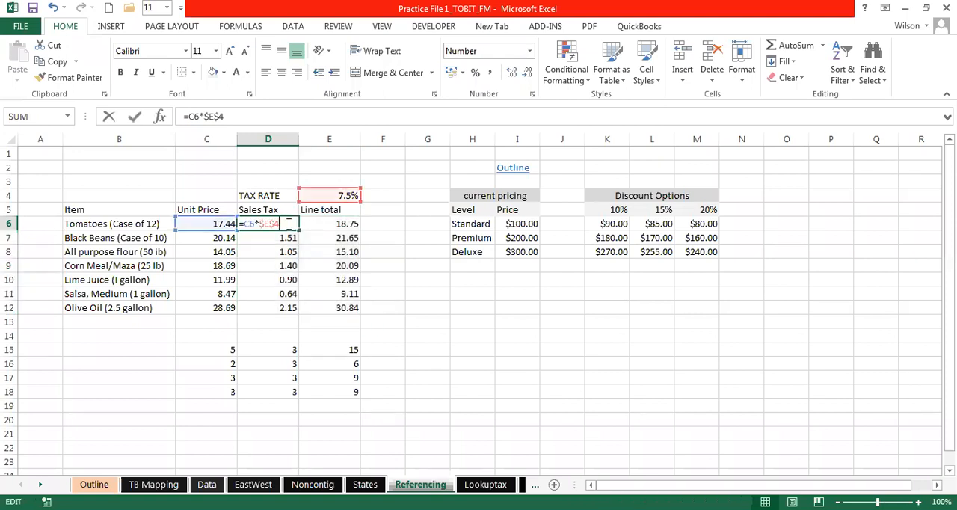
key(Escape)
drag(288, 224, 285, 306)
key(Delete)
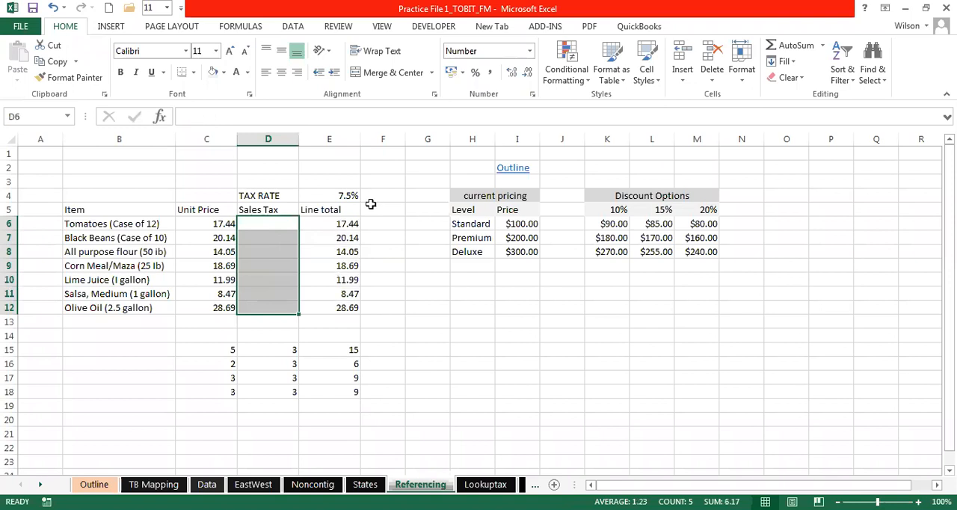
drag(339, 223, 340, 301)
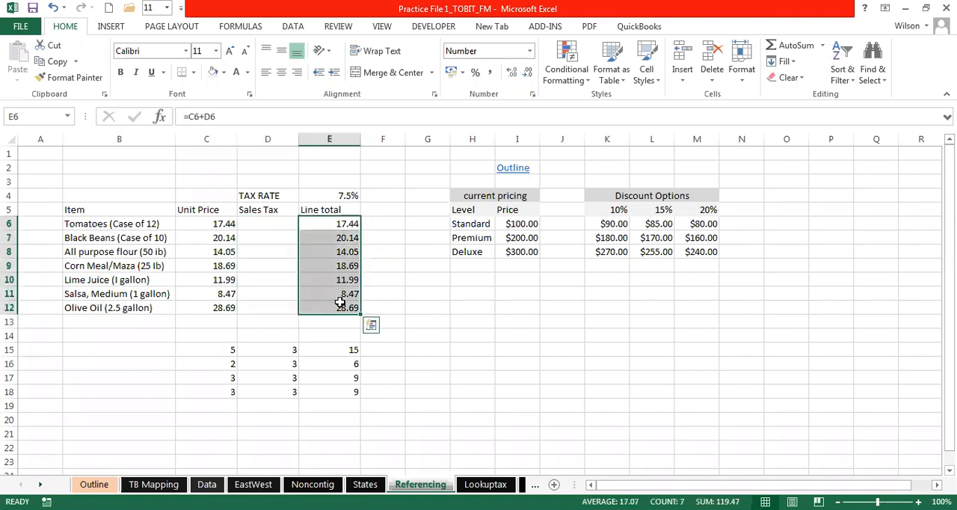
- Enter the Line total formula =SUM(C6:D6) in E6 and fill it down through E12
click(322, 224)
text(=)
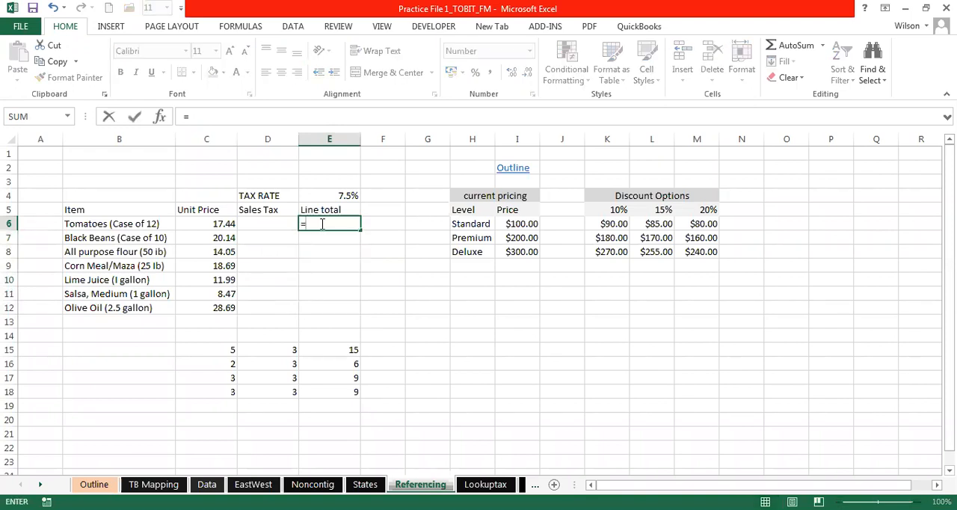
text(sum()
click(237, 223)
drag(236, 223, 263, 225)
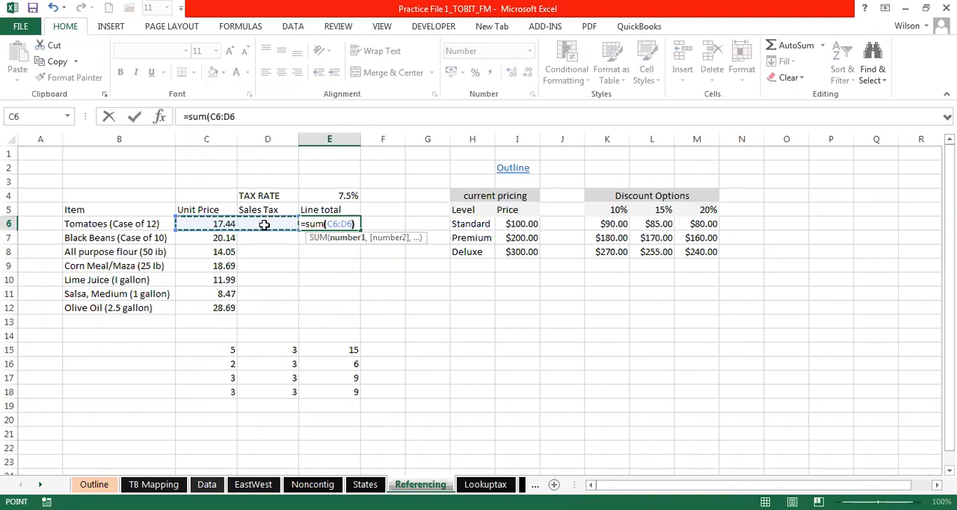
text())
key(Return)
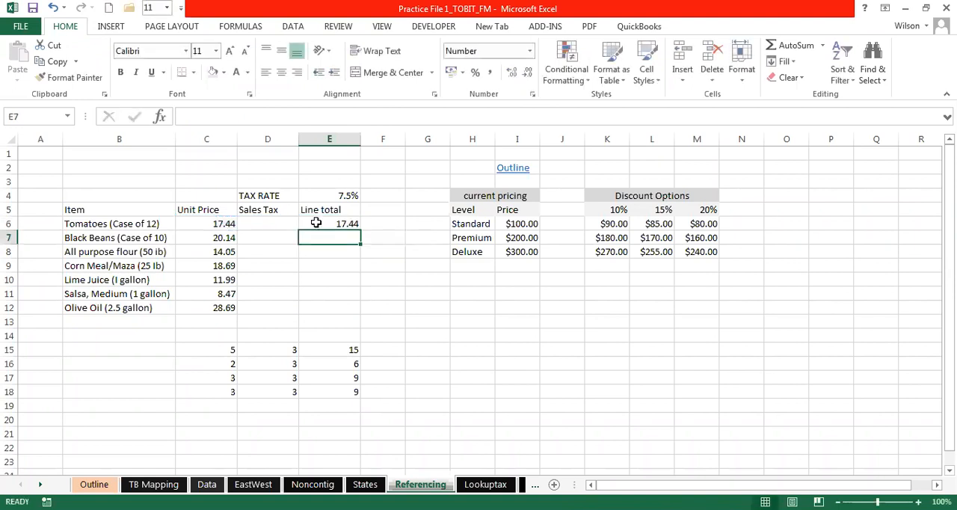
click(336, 224)
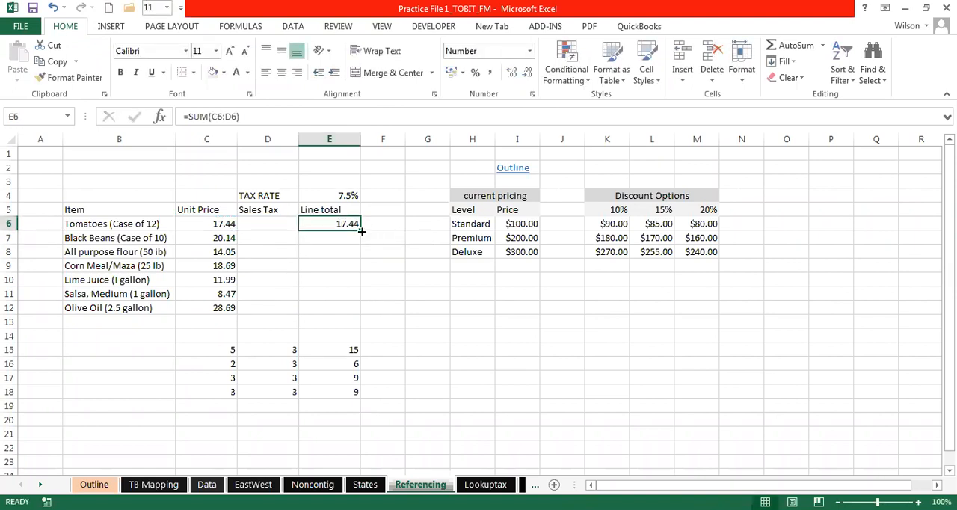
drag(360, 231, 357, 310)
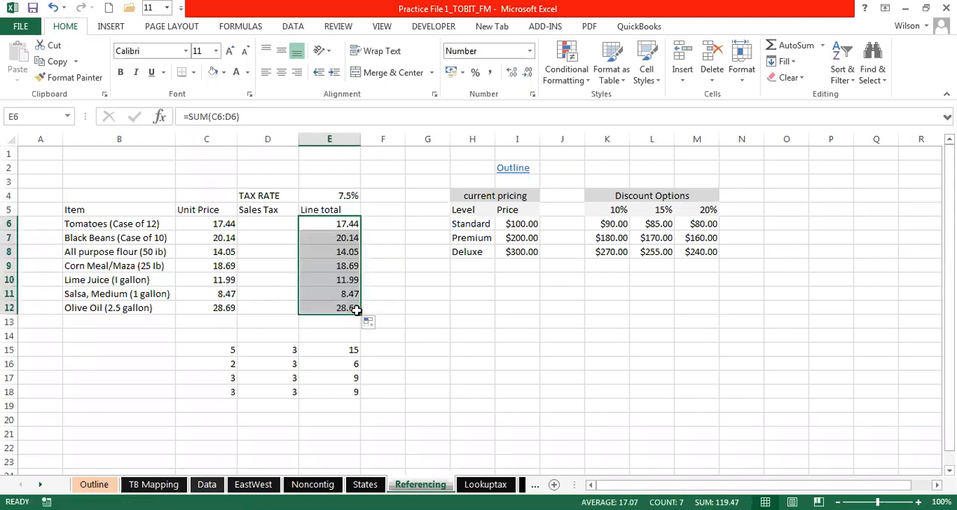
- Calculate the sales tax in D6 with the relative formula =C6*E4 and fill it down through D12
click(270, 223)
click(337, 194)
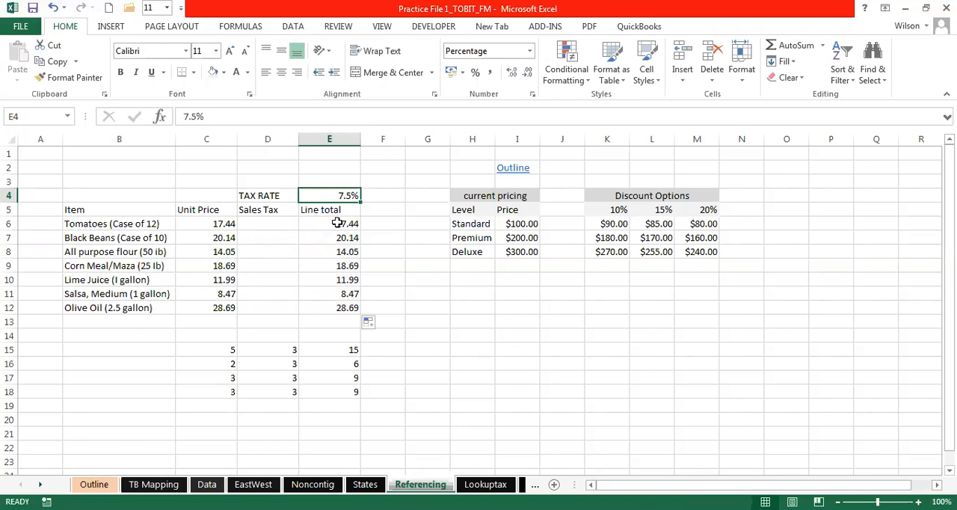
click(265, 223)
text(=)
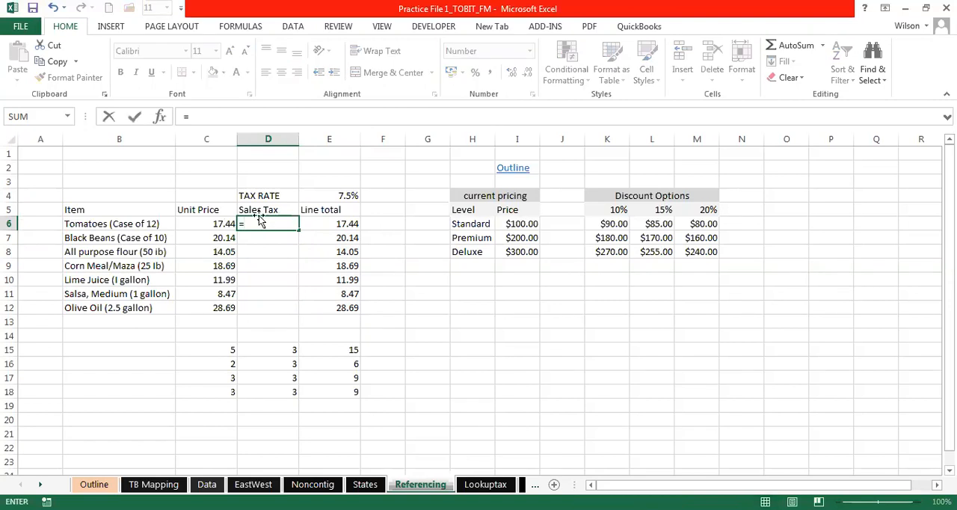
click(210, 223)
text(*)
click(348, 194)
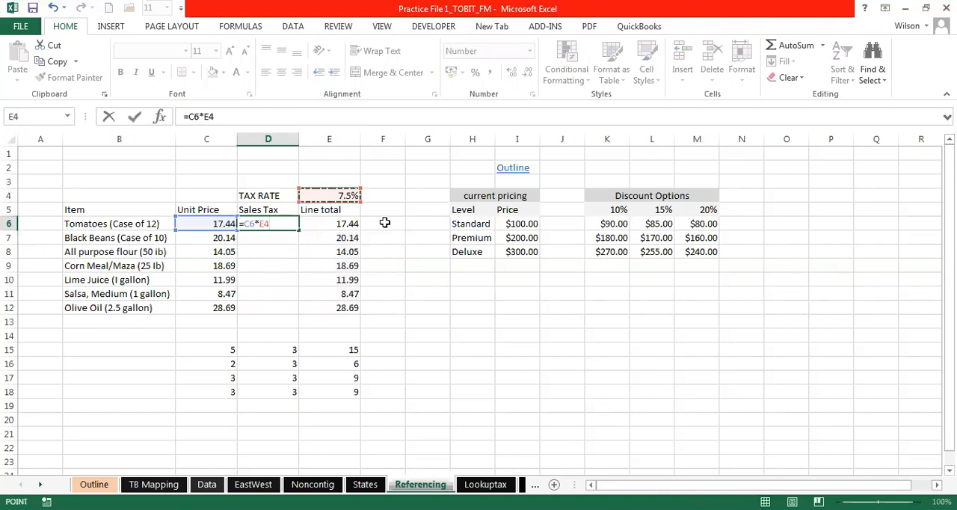
key(Return)
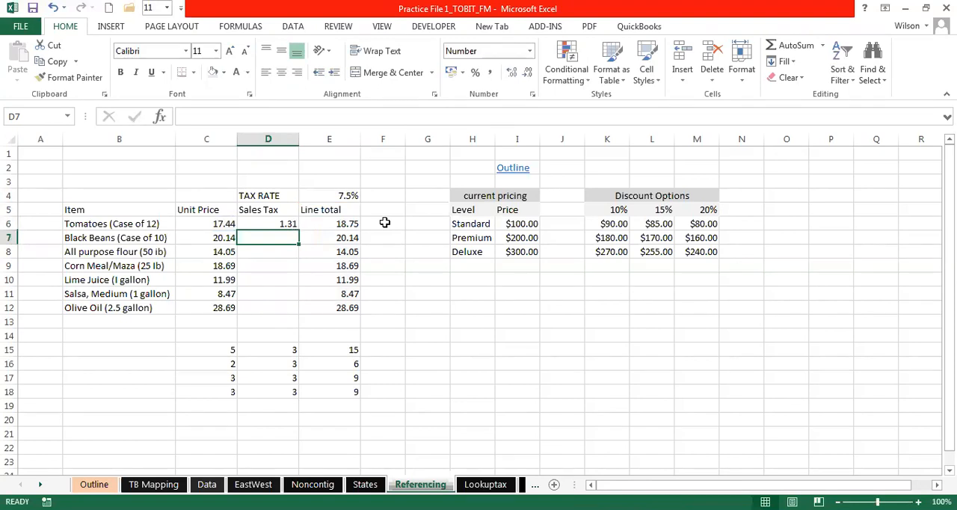
click(284, 222)
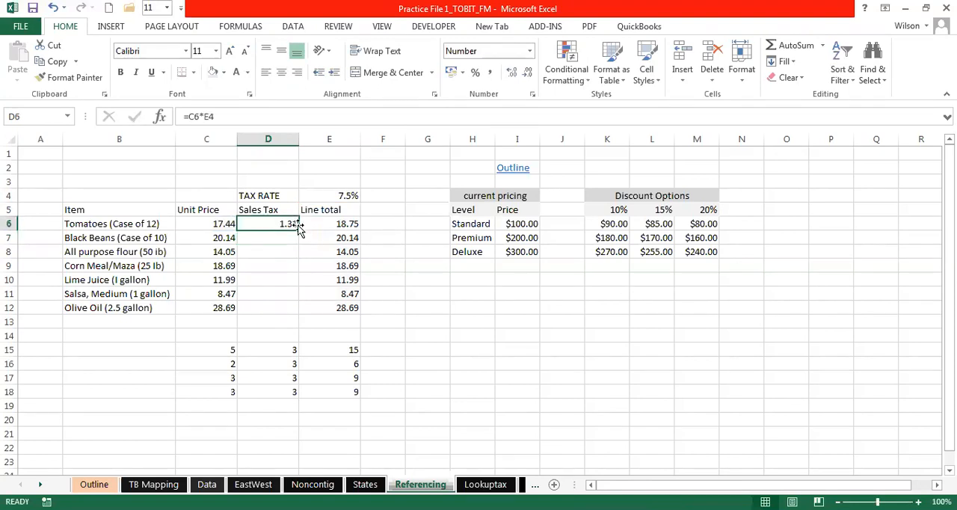
drag(297, 231, 292, 309)
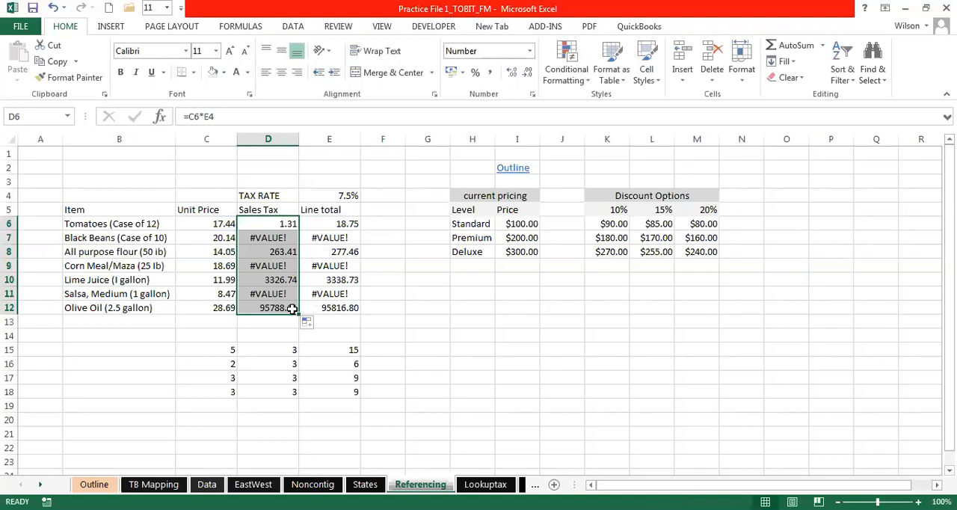
- Examine the copied Sales Tax formulas in D7 and D8 to see which cells their references shifted to
click(270, 238)
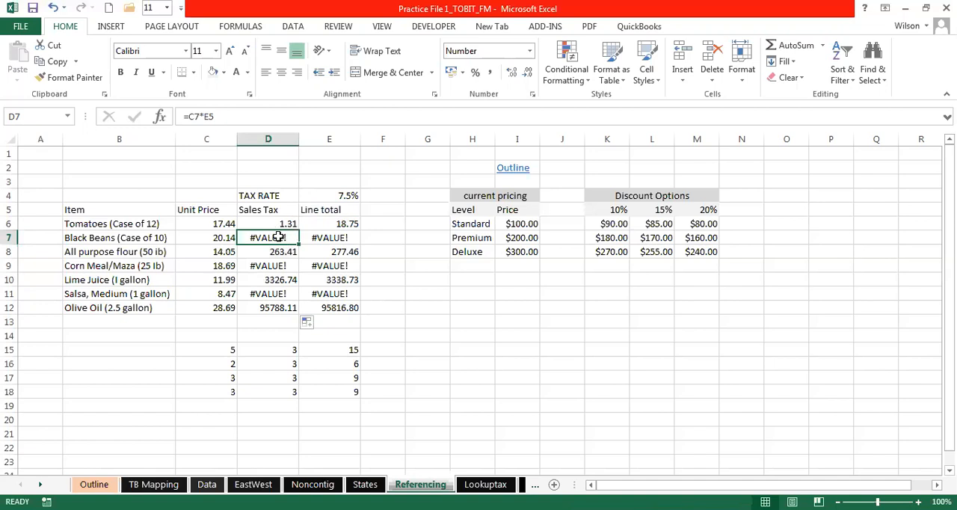
double_click(278, 237)
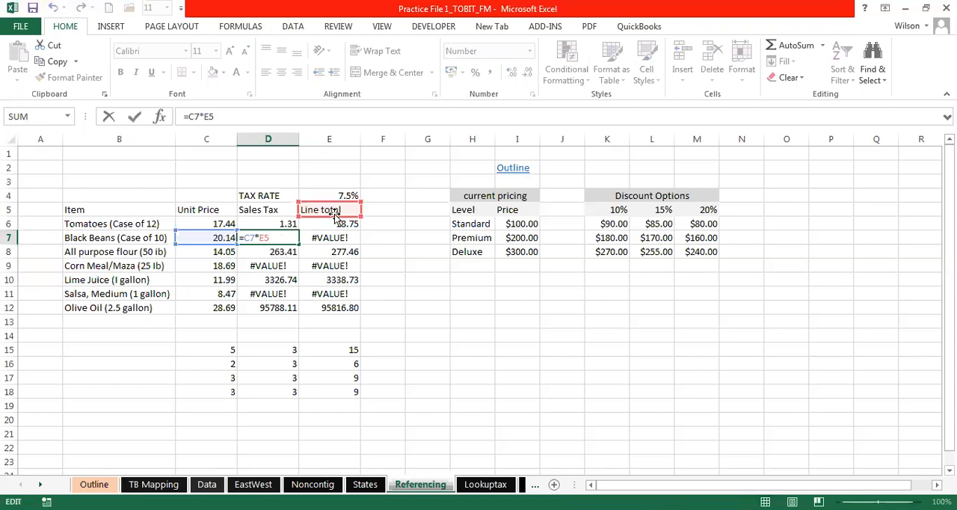
key(Return)
double_click(278, 250)
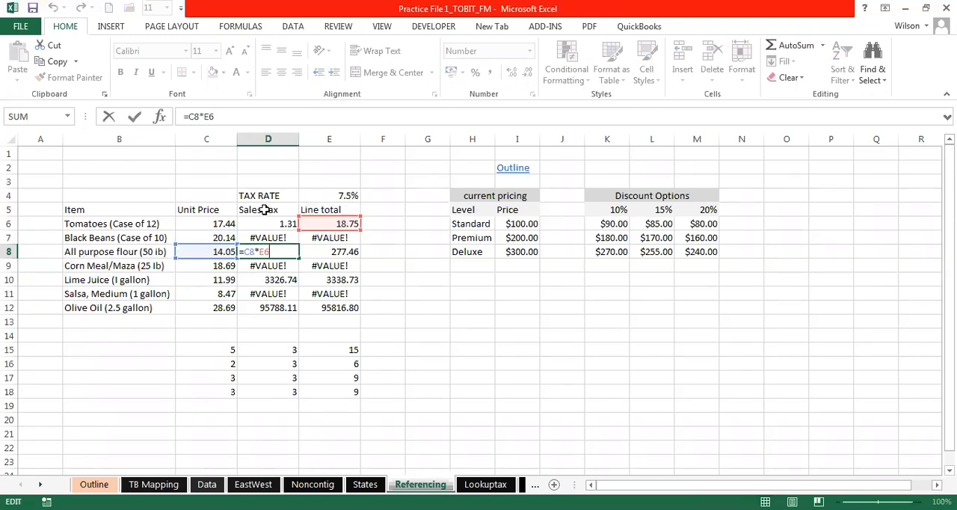
key(Return)
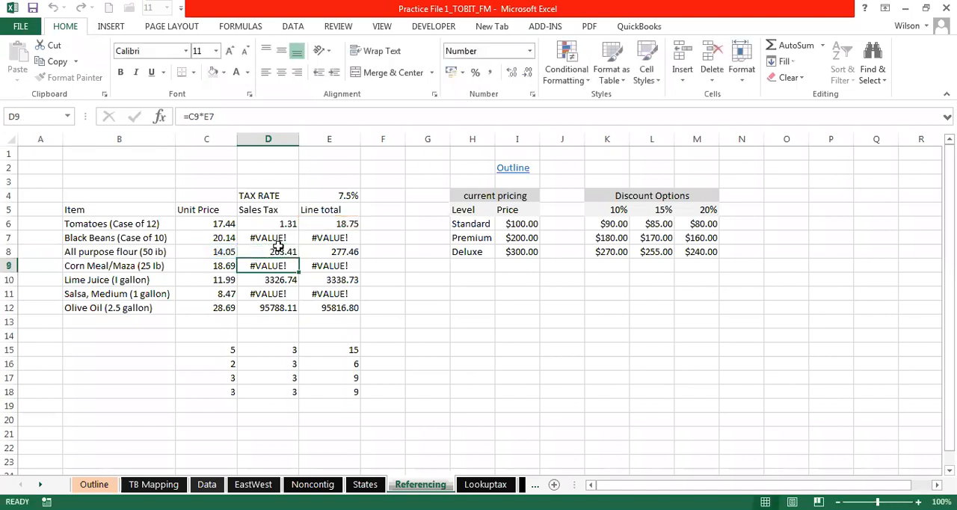
click(284, 250)
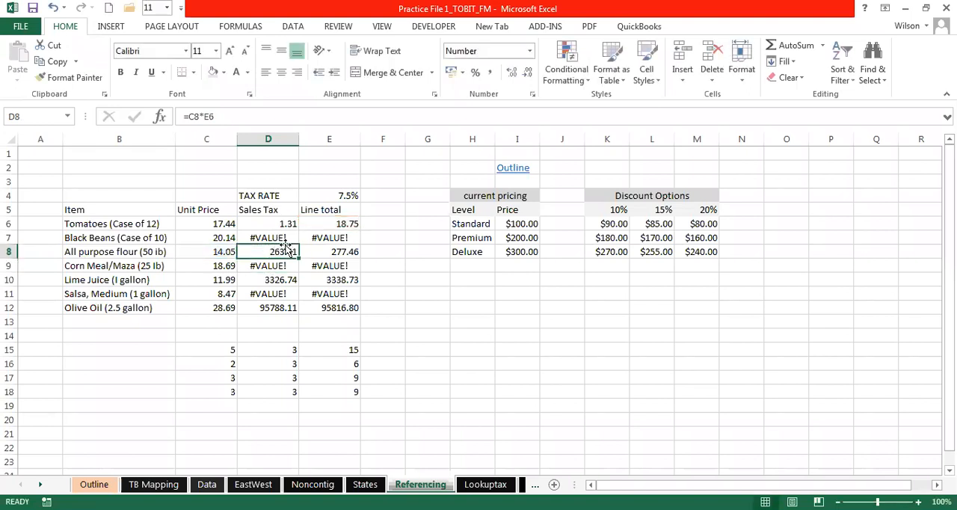
- Add dollar signs to the tax rate reference in D6, making it =C6*$E$4, and fill it down through D12
click(283, 223)
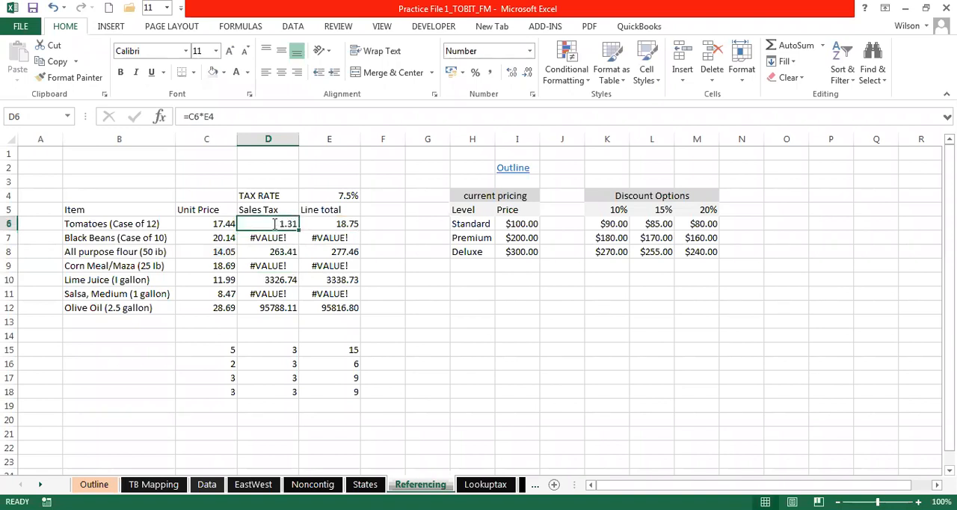
double_click(264, 224)
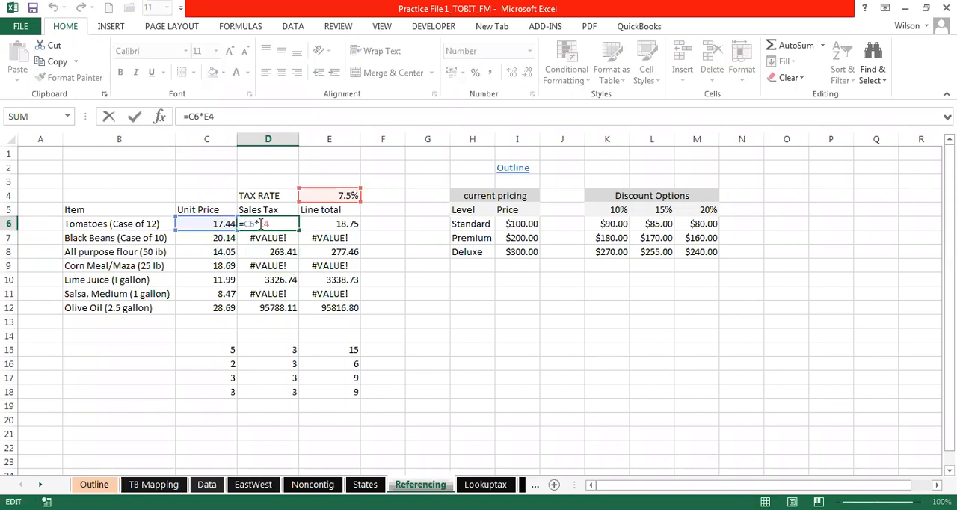
double_click(264, 224)
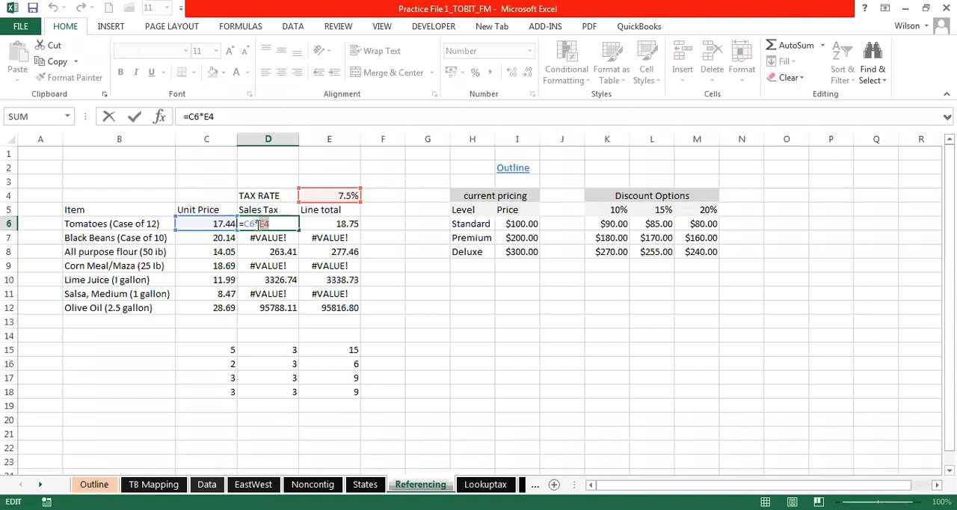
click(260, 224)
text($E$)
key(Return)
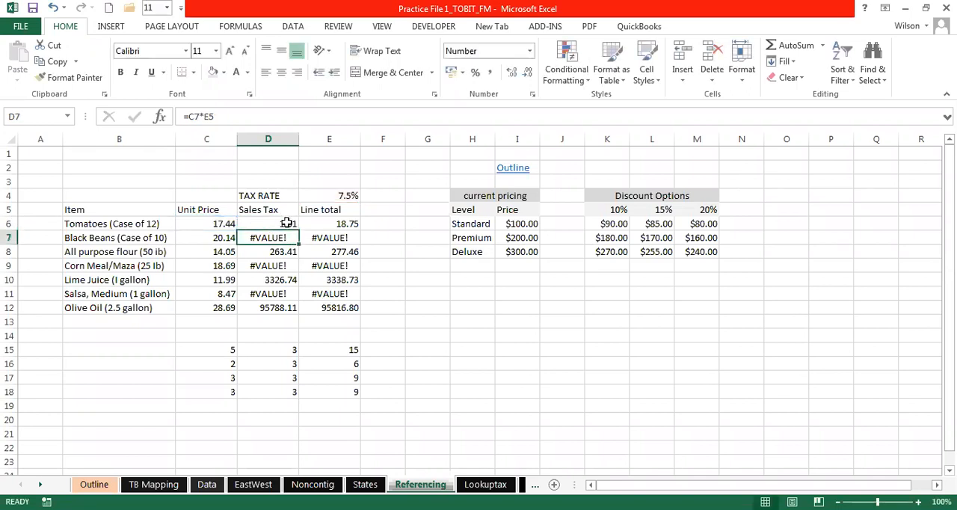
click(286, 223)
drag(298, 230, 297, 313)
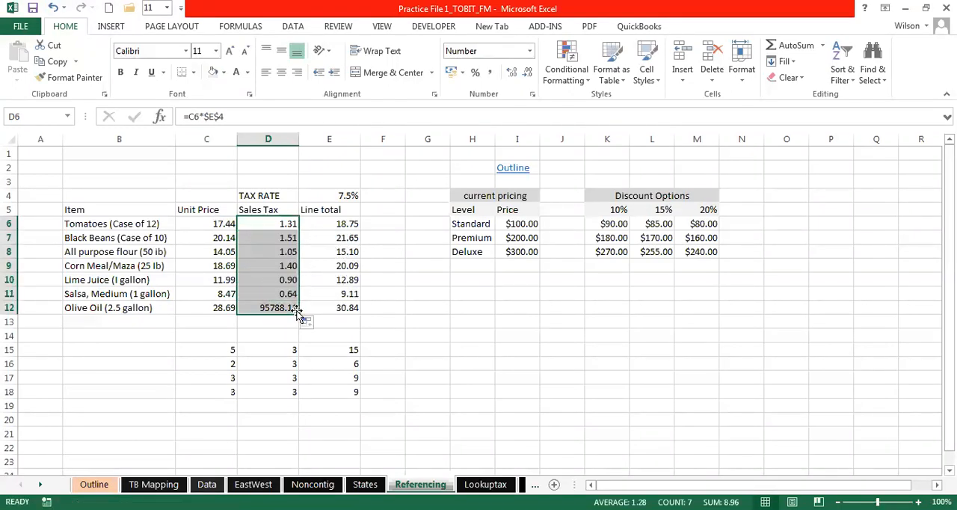
- Examine the Sales Tax formula in D6 and the Line total formula in E6
double_click(277, 225)
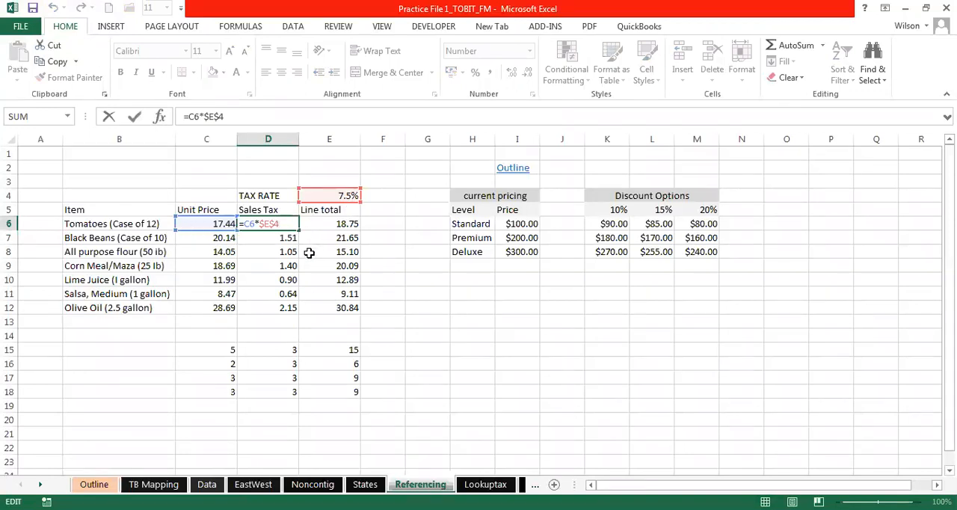
key(ctrl+Return)
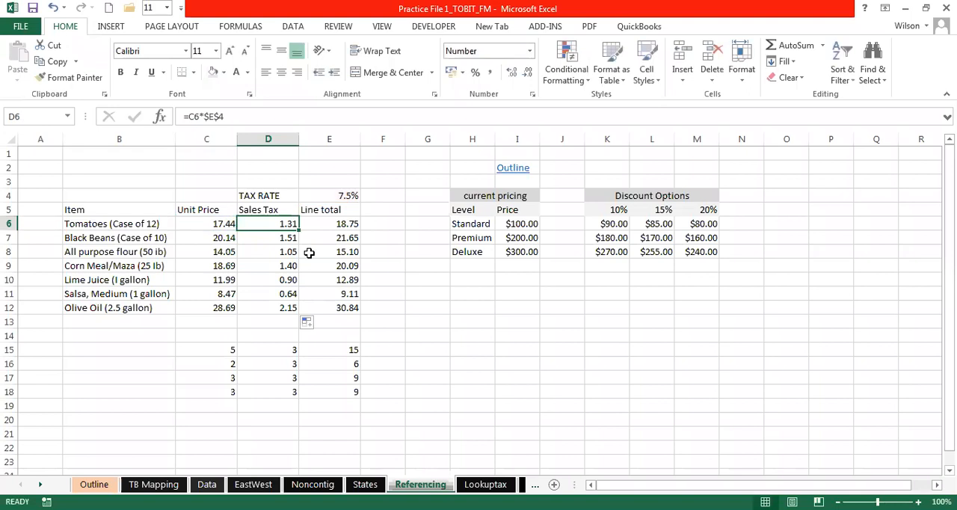
click(337, 225)
key(alt+equal)
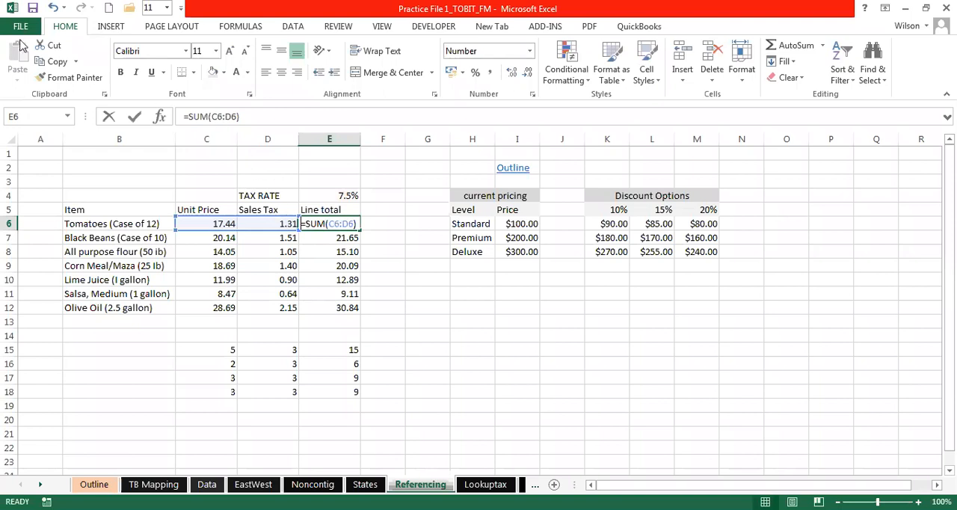
- Undo the Sales Tax fill and the absolute-reference edit in D6
click(52, 8)
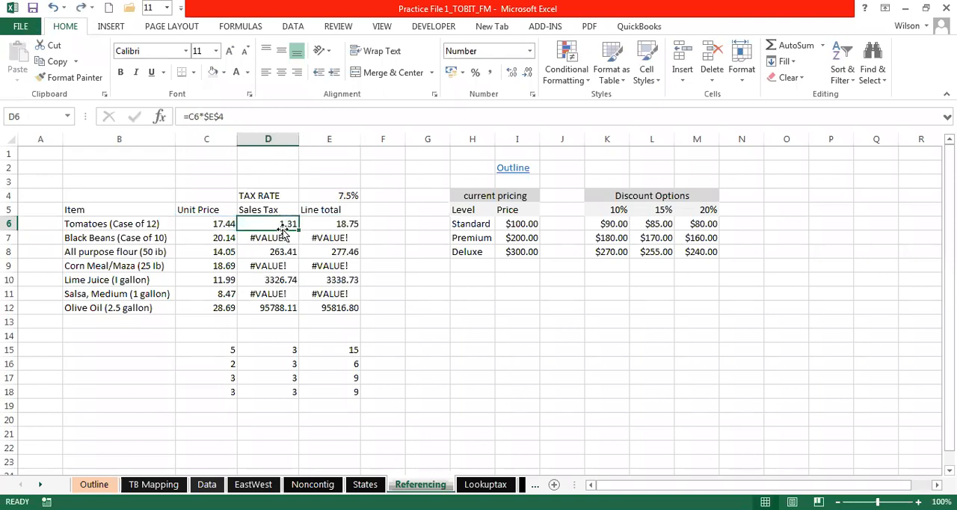
click(52, 8)
- Convert the selected E4 reference in D6's formula to absolute $E$4 and copy the formula down through D12
double_click(281, 223)
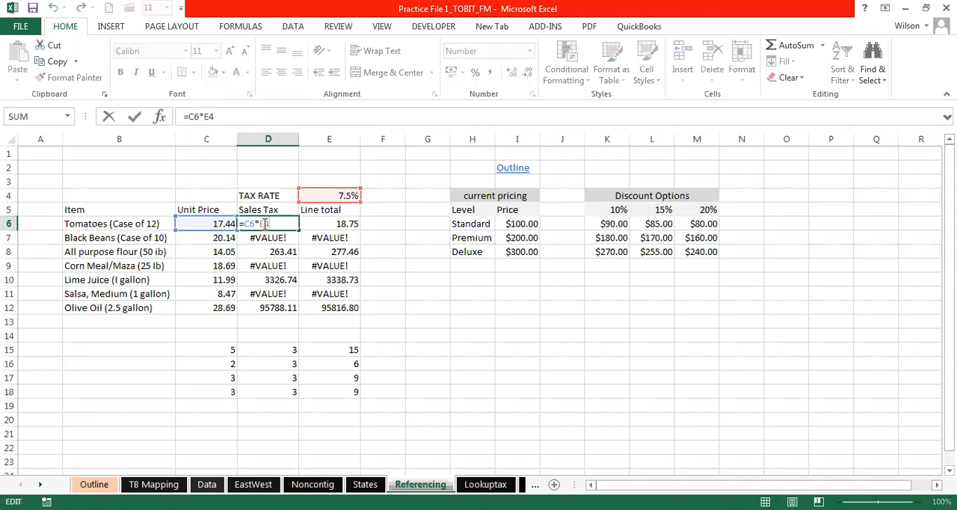
drag(260, 223, 270, 223)
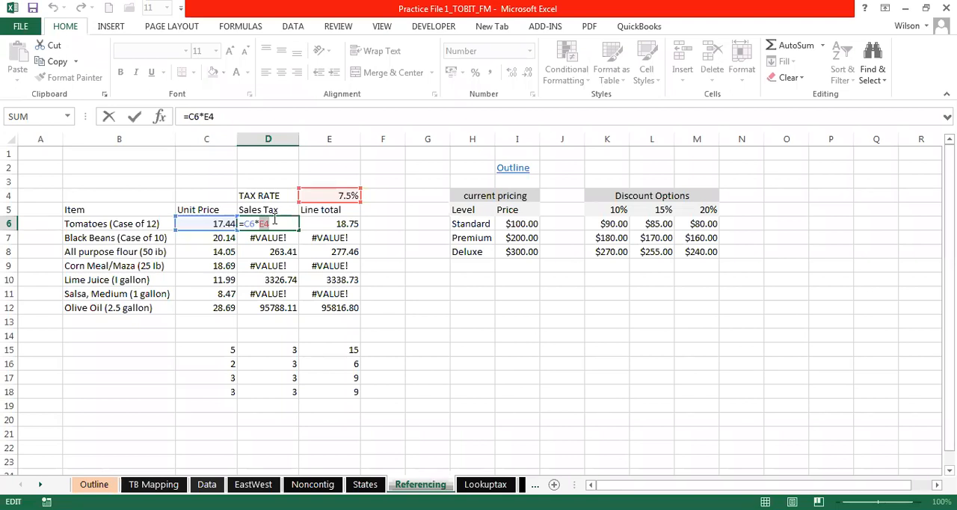
key(F4)
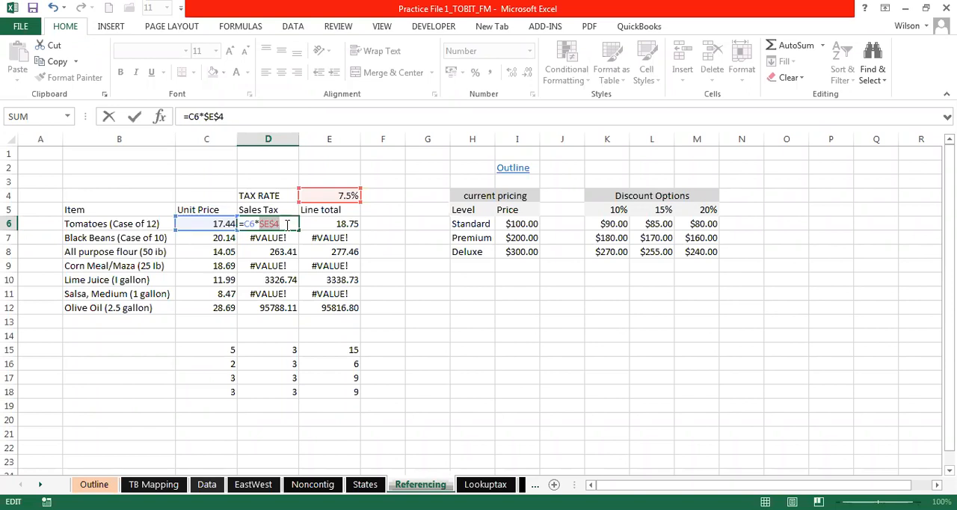
key(Return)
click(290, 224)
drag(298, 230, 290, 307)
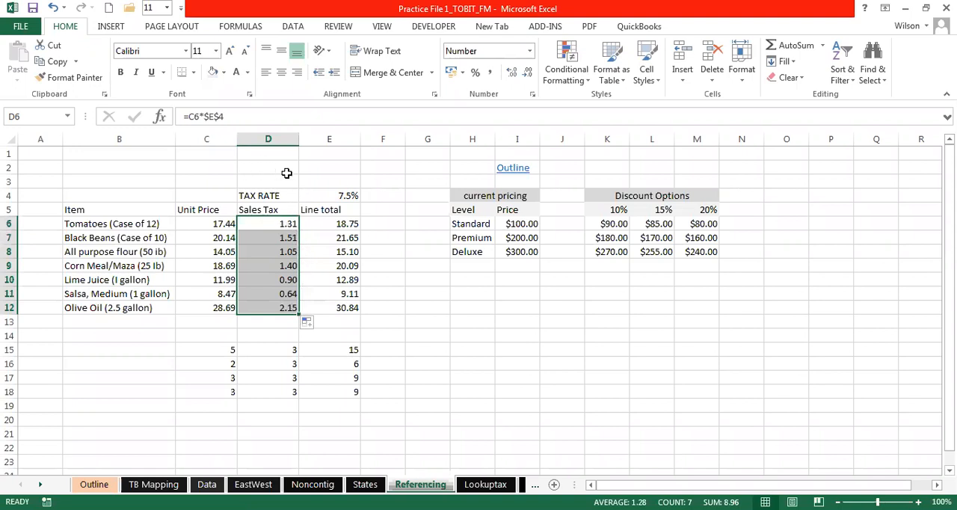
- Cycle the tax rate reference in D6 through its mixed forms to relative, making the formula =C6*E4
key(shift+BackSpace)
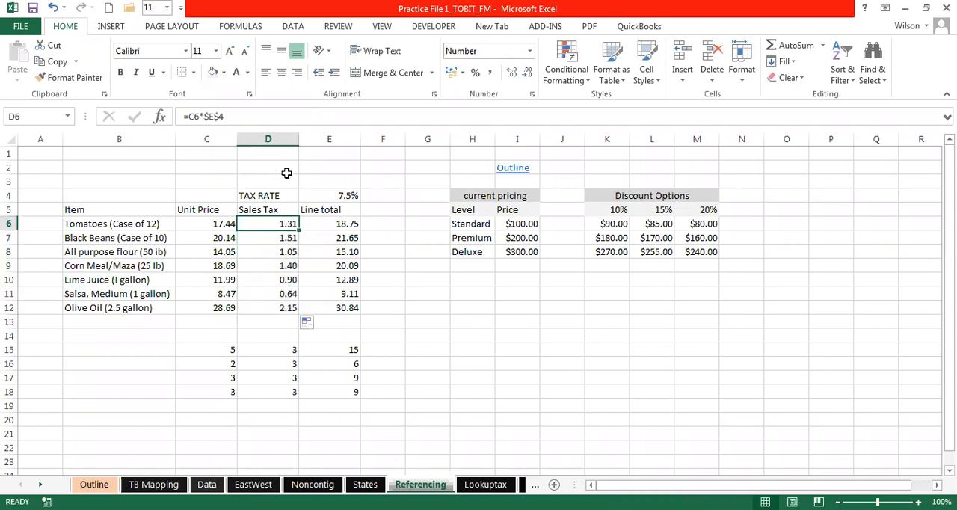
double_click(278, 222)
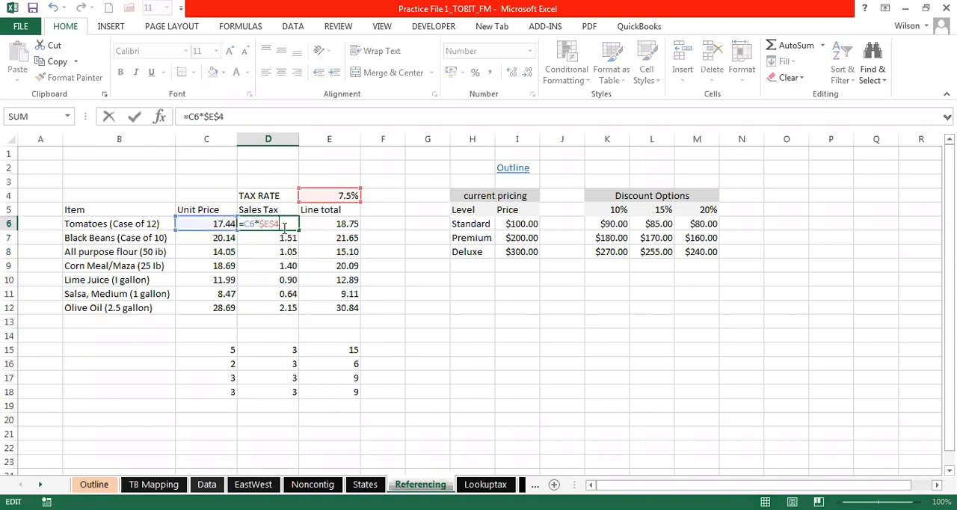
drag(281, 225, 261, 224)
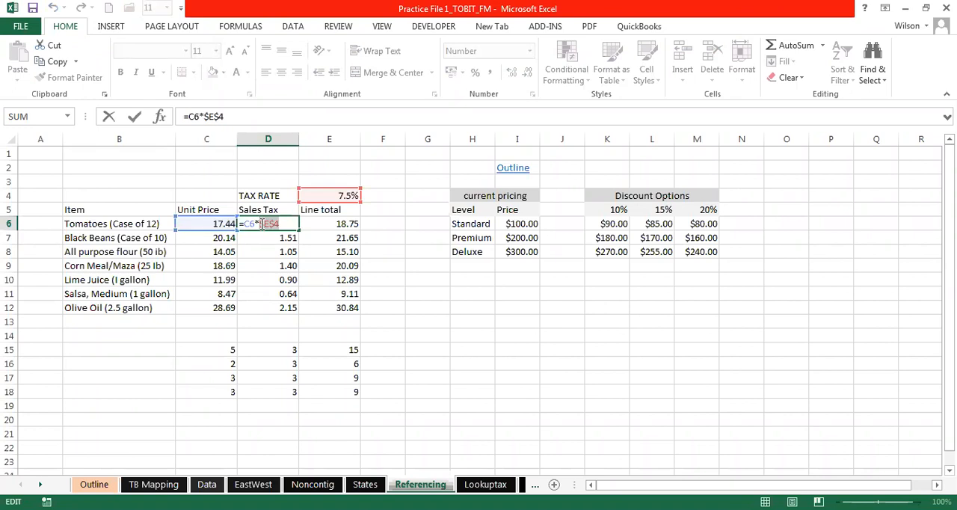
key(F4)
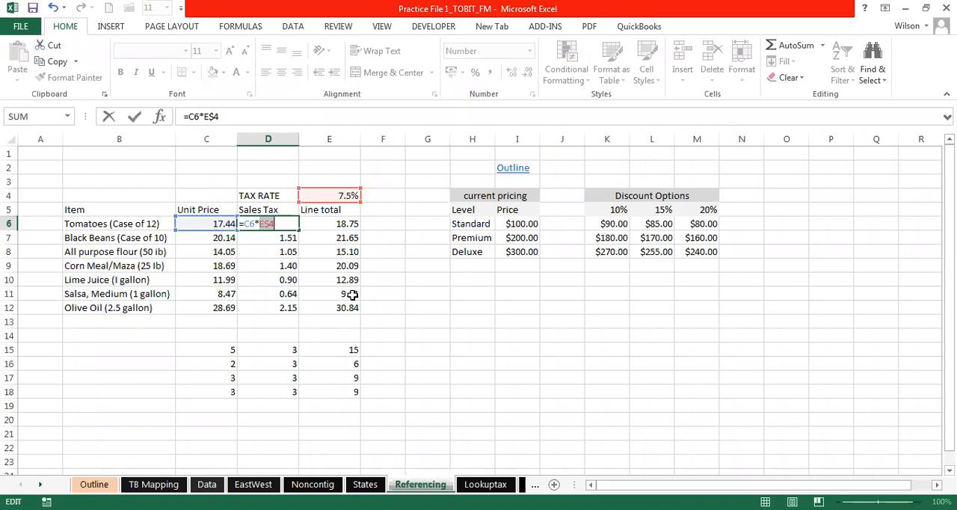
key(F4)
key(F4)
key(F4)
key(Return)
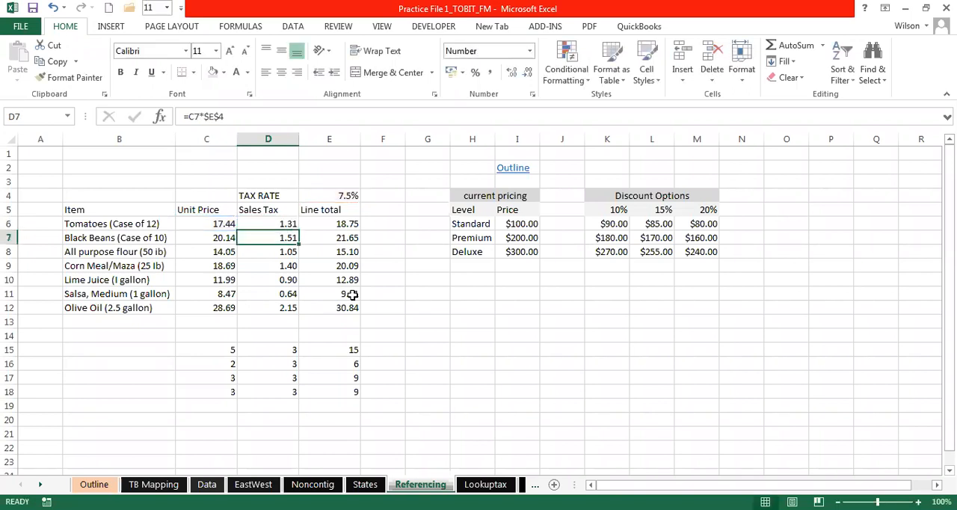
- Convert the E4 reference in D6 to absolute, making the formula =C6*$E$4
click(279, 221)
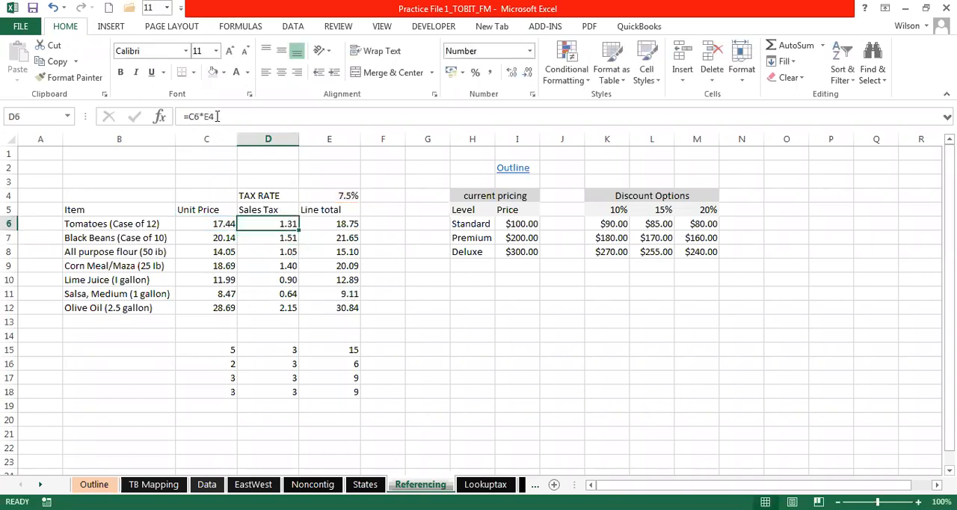
click(209, 116)
key(F4)
key(F4)
key(F4)
double_click(210, 116)
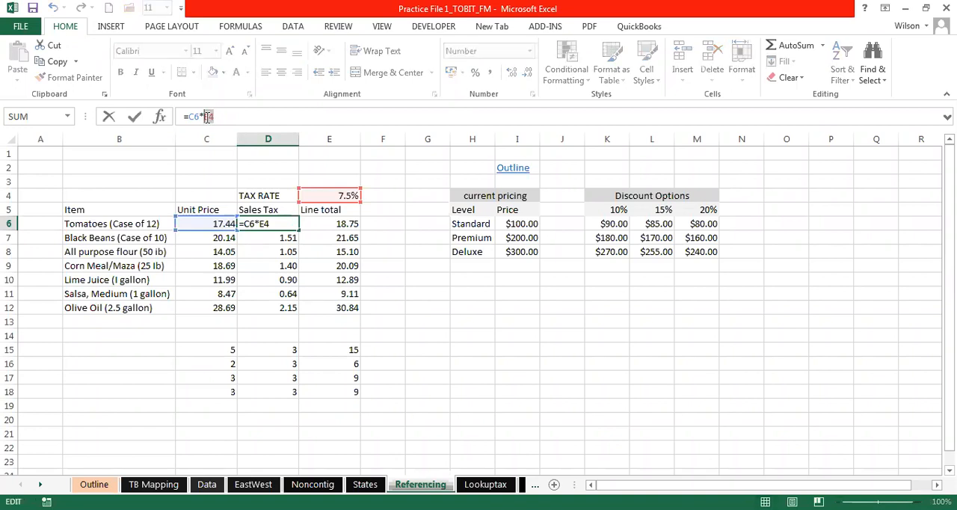
key(F4)
key(Return)
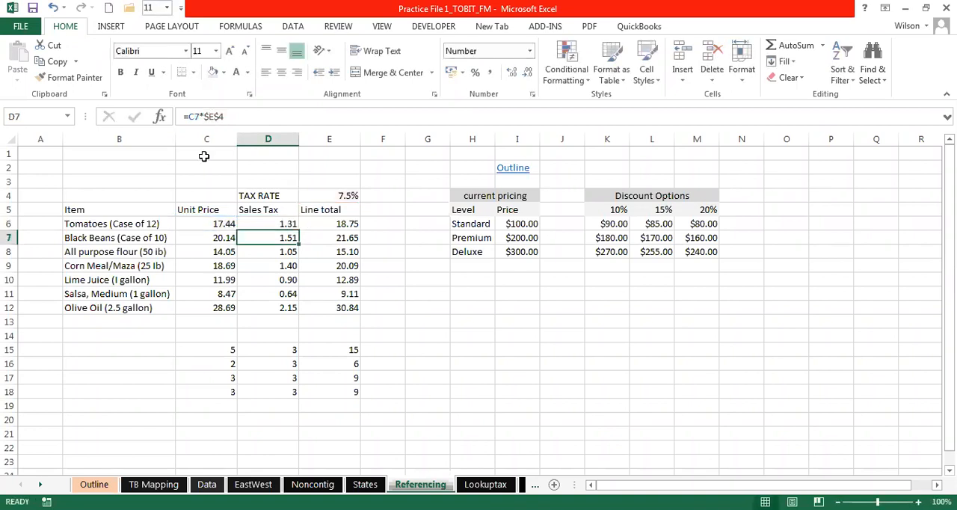
- Fill the D6 Sales Tax formula down through D12 and check the cell references in D12's formula
click(280, 221)
drag(299, 230, 290, 308)
double_click(288, 307)
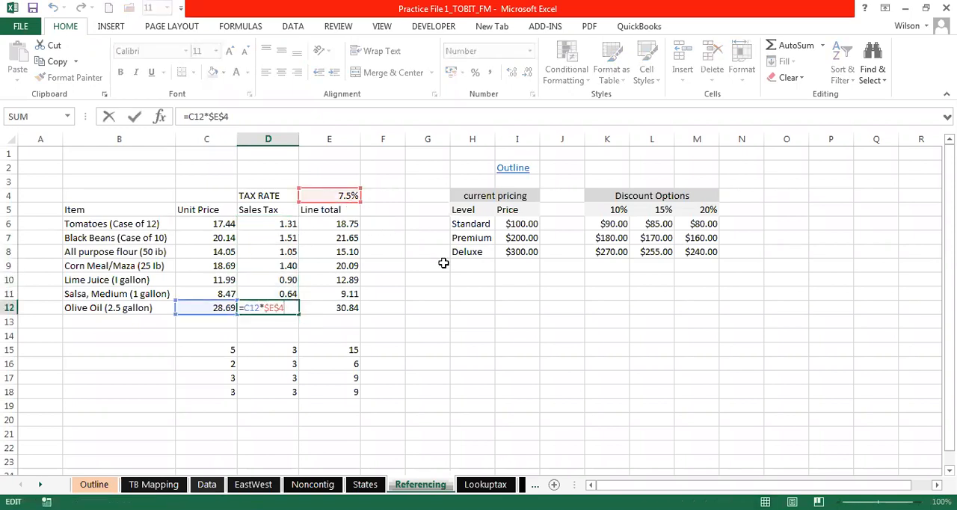
key(Escape)
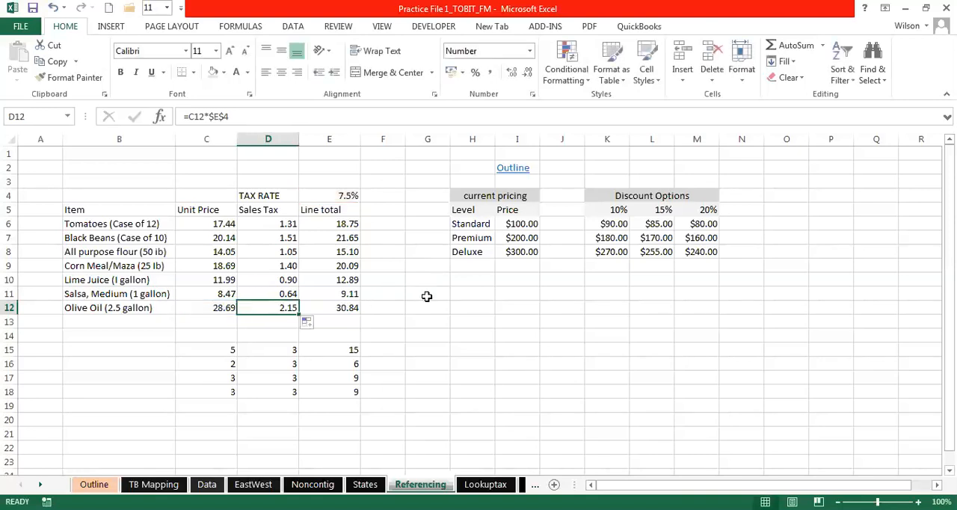
key(Right)
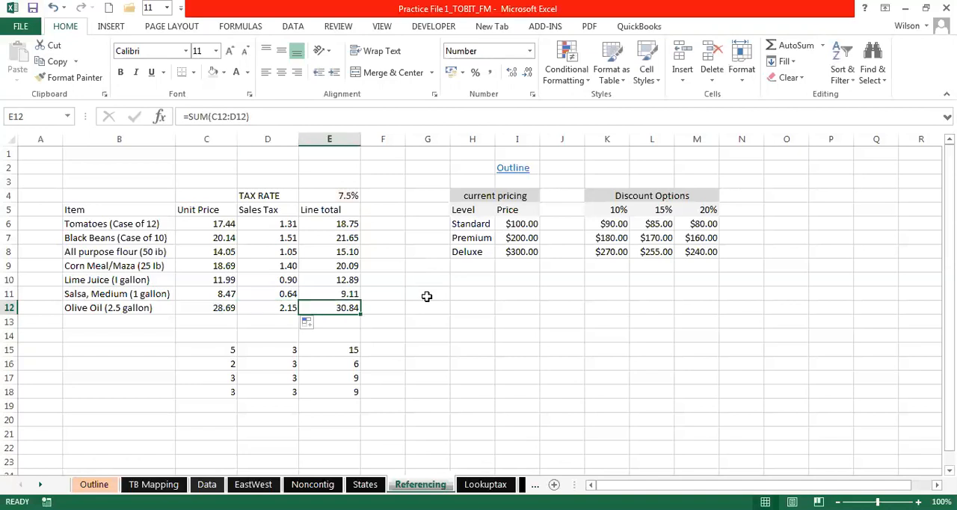
- Examine the current pricing and Discount Options tables, comparing the discount formula in K6 with the Sales Tax formula in D6
click(482, 291)
click(515, 291)
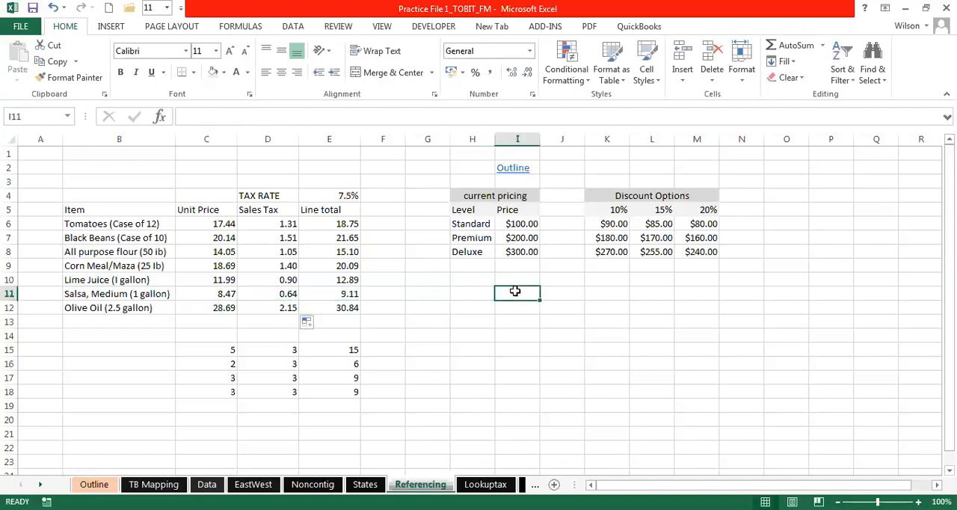
click(654, 325)
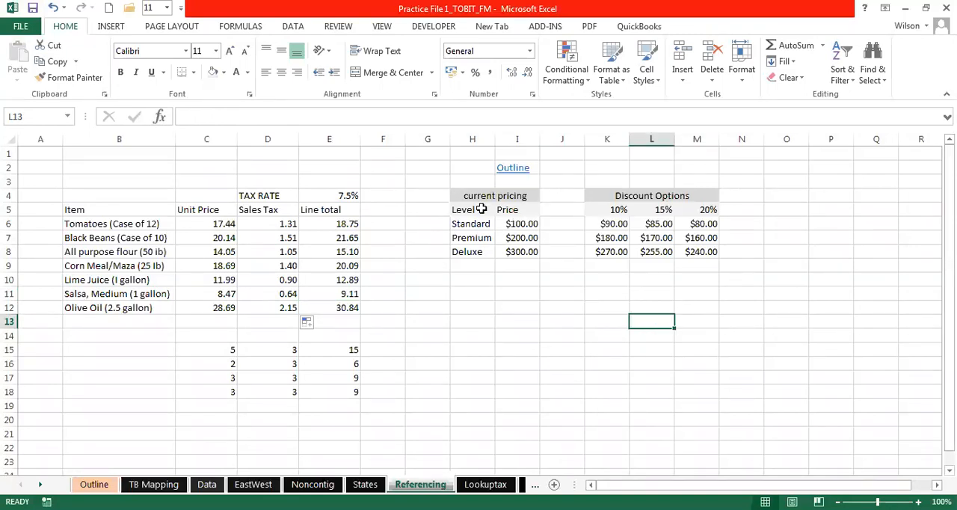
click(614, 226)
drag(222, 346, 334, 387)
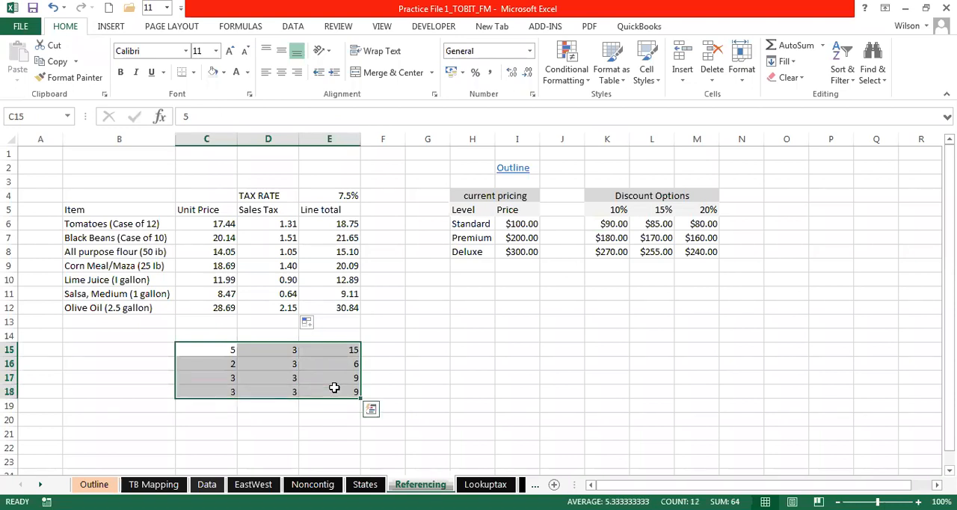
click(282, 224)
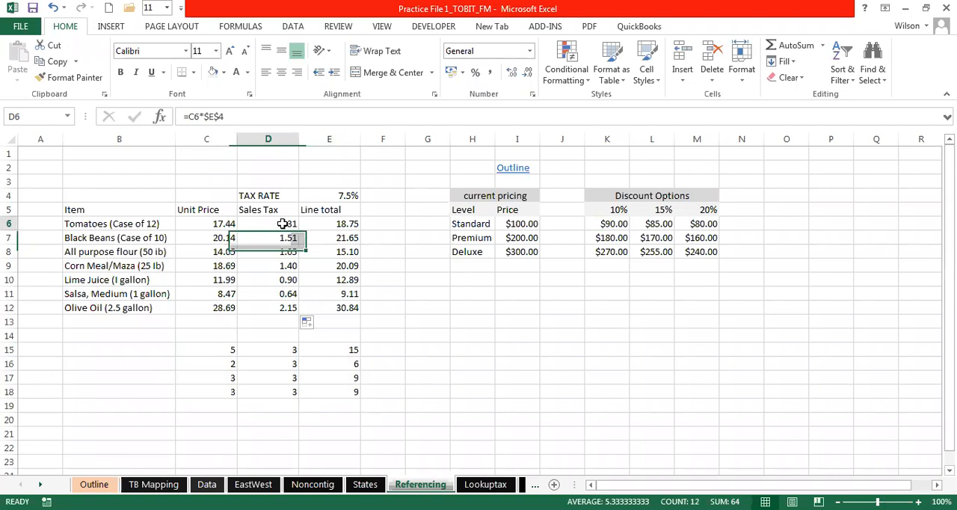
click(604, 226)
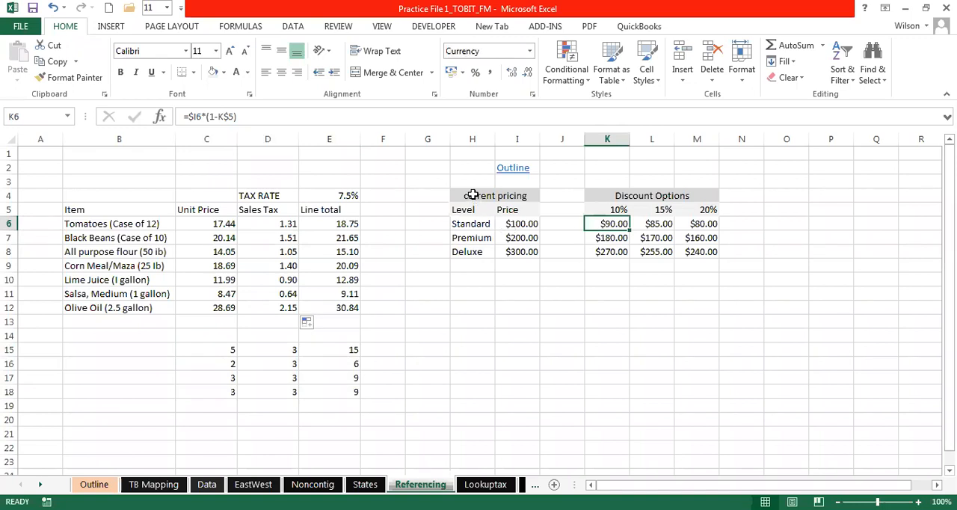
drag(472, 195, 497, 254)
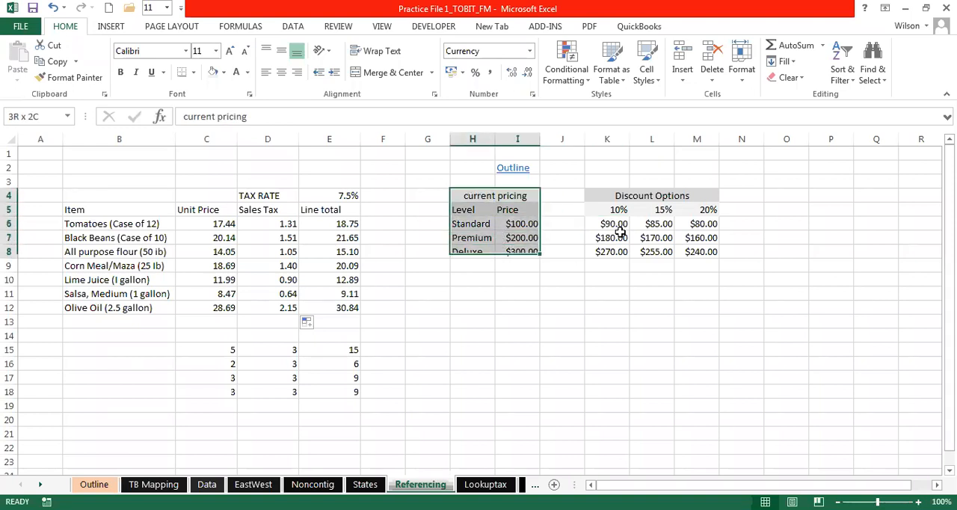
click(603, 196)
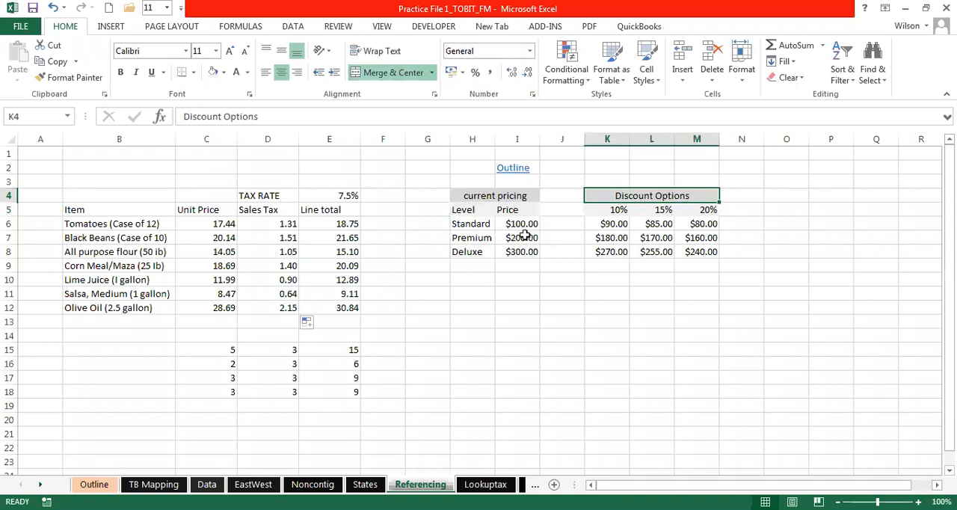
click(531, 304)
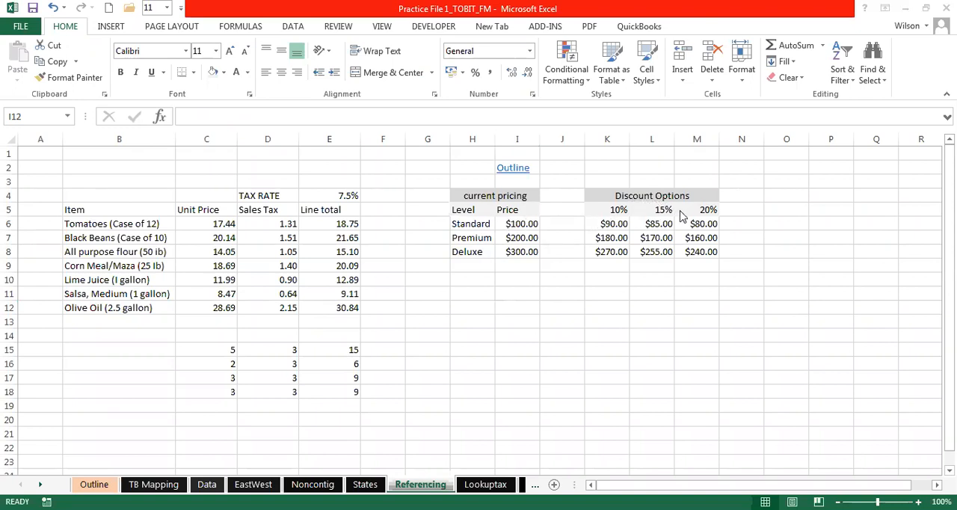
click(475, 224)
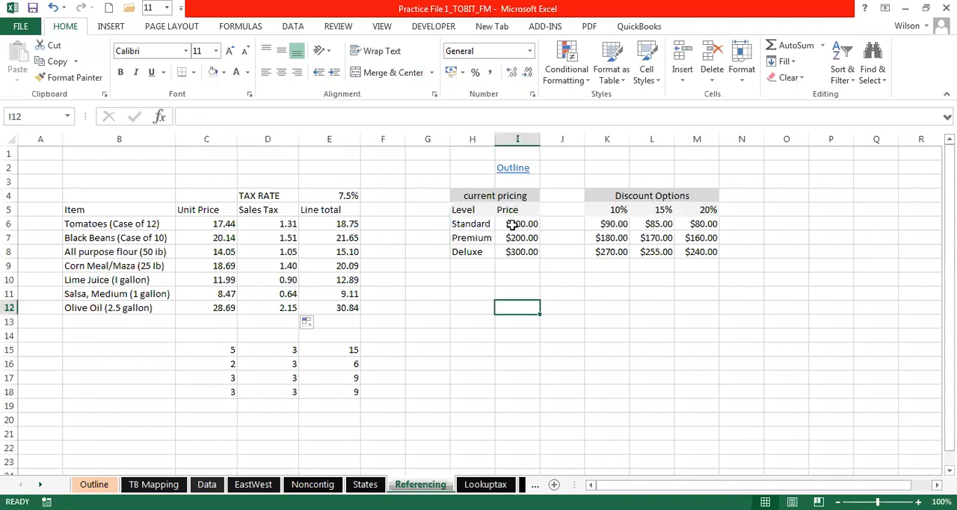
click(512, 224)
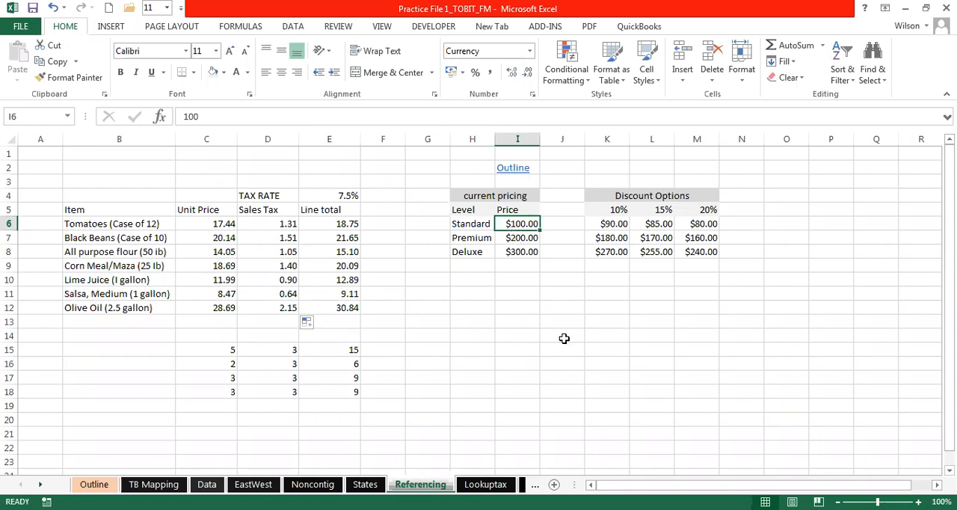
- Show the K6 discount formula as text by putting an apostrophe before it, and auto-fit column K
click(613, 221)
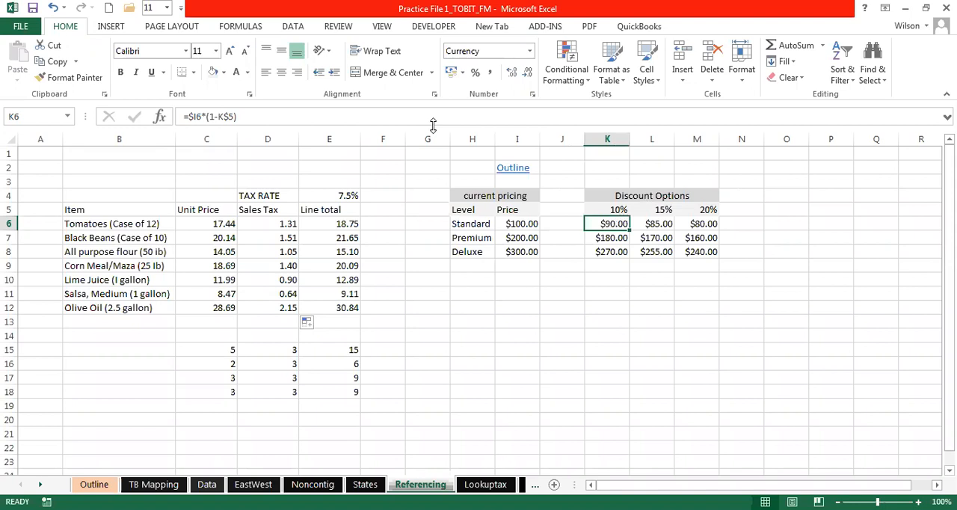
click(181, 117)
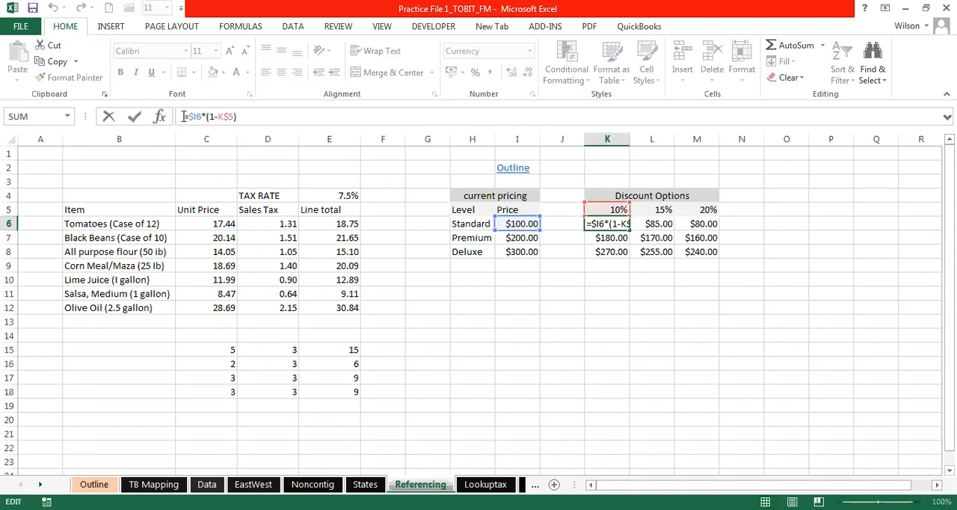
key(Return)
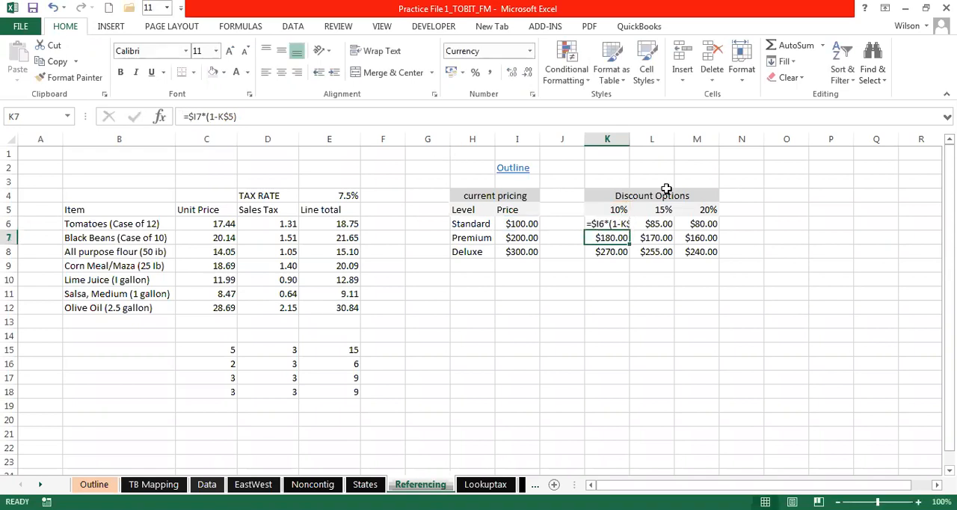
double_click(629, 137)
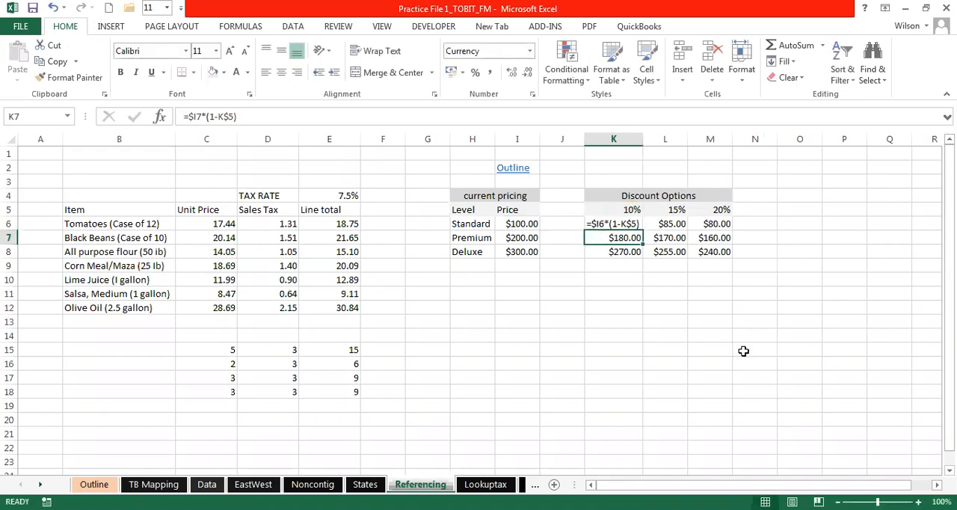
click(744, 349)
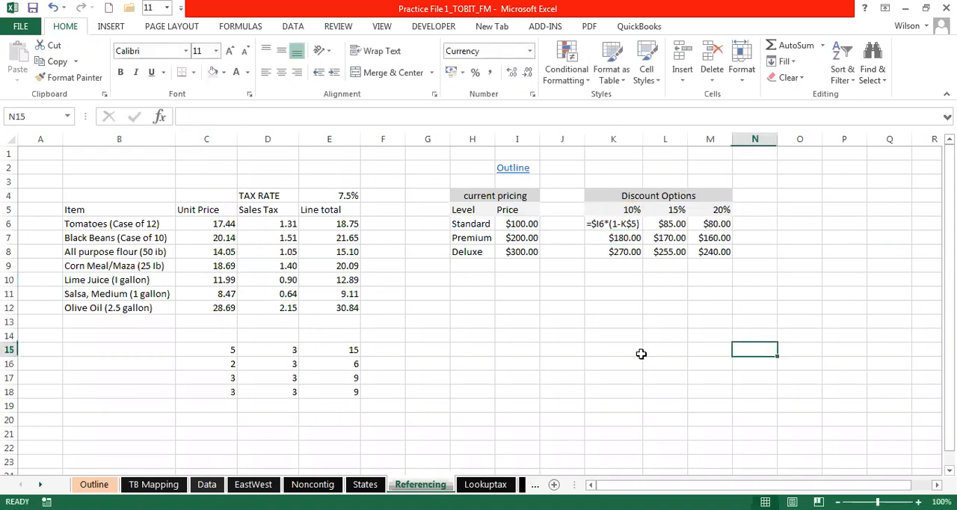
- Remove and re-enter the apostrophe before K6's formula =$I6*(1-K$5), and auto-fit column K again
click(607, 223)
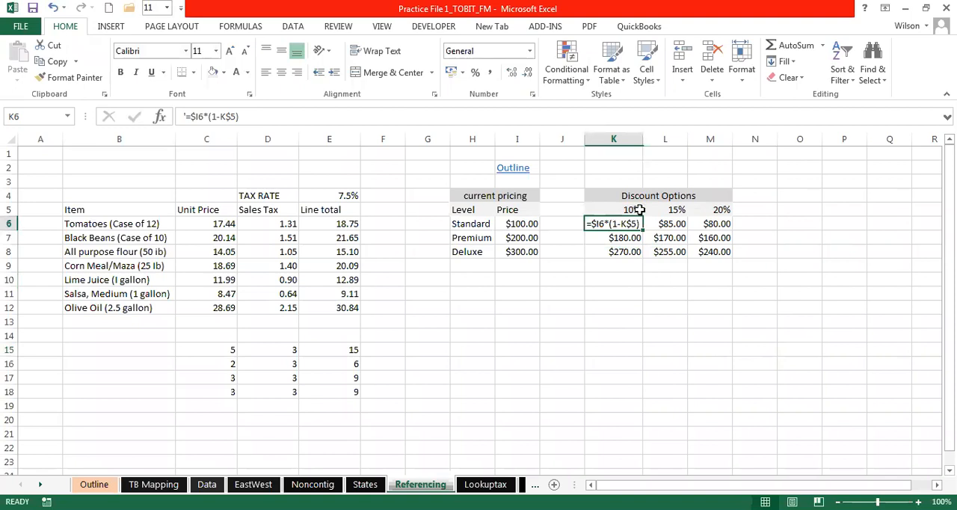
click(186, 116)
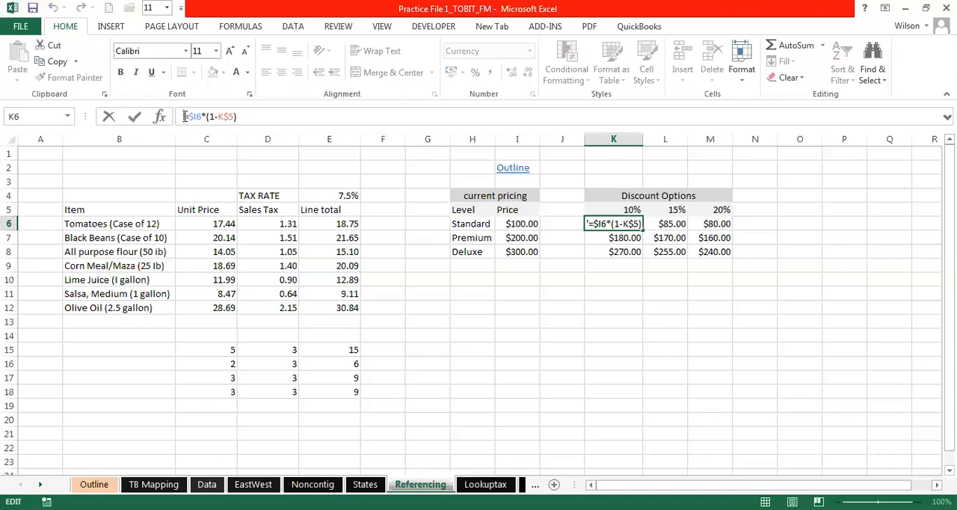
text(')
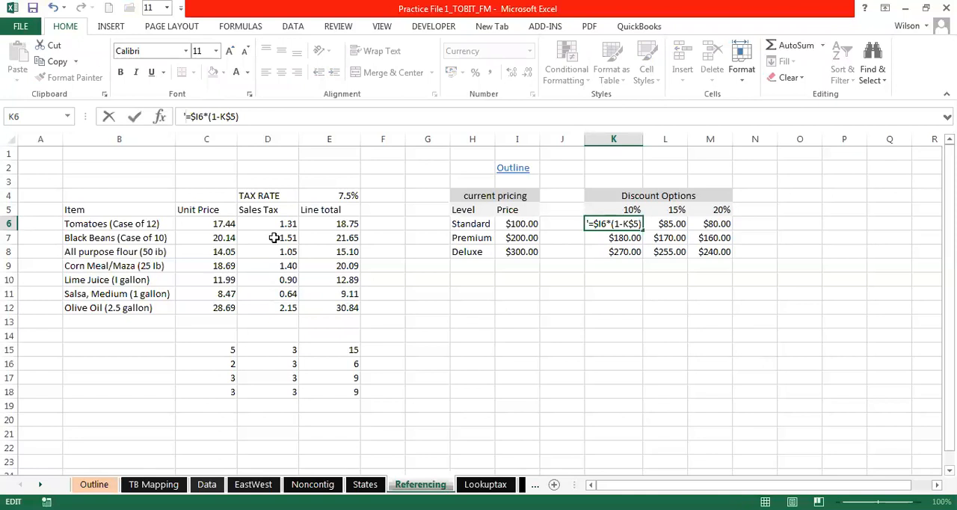
key(Return)
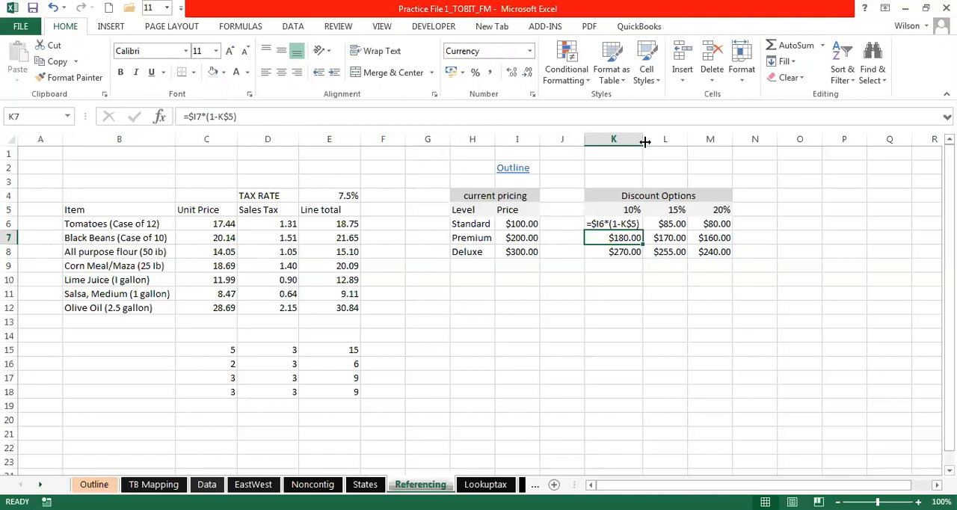
double_click(644, 142)
click(670, 295)
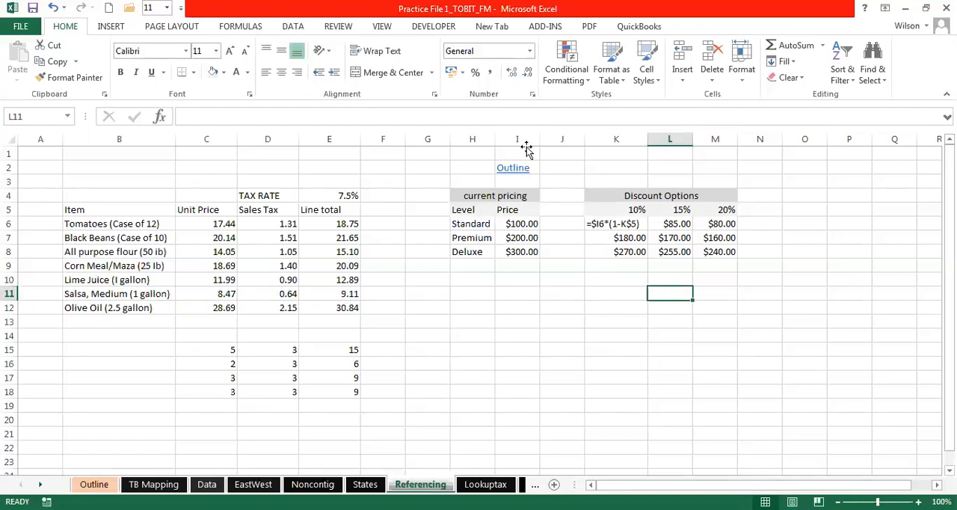
- Select all of row 6
click(10, 225)
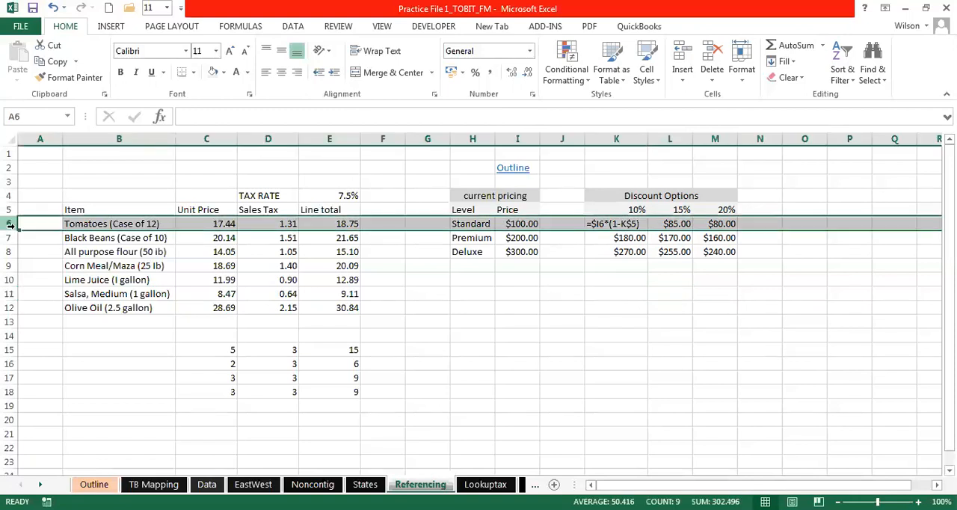
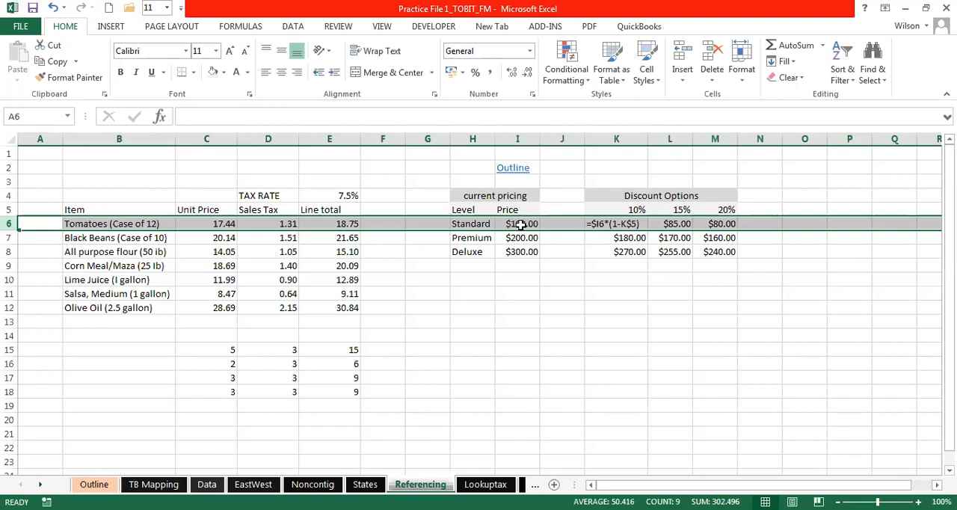
- Examine how $I6 in the K6 discount formula relates to column I and rows 6 through 8 by selecting them
click(521, 224)
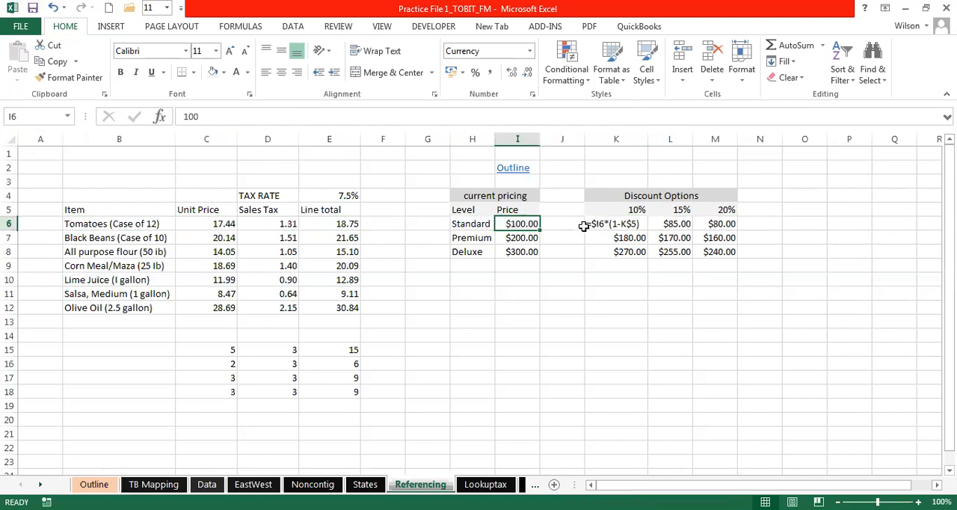
click(11, 224)
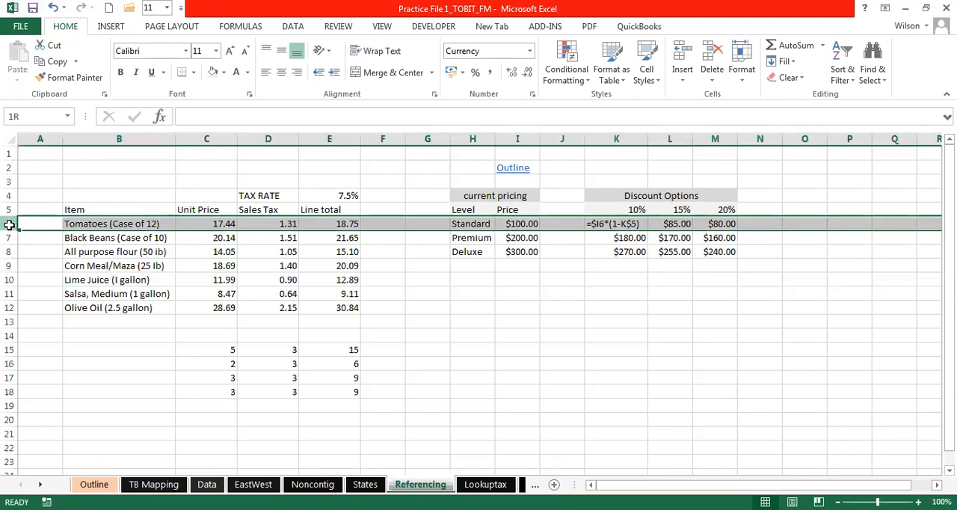
drag(9, 224, 7, 252)
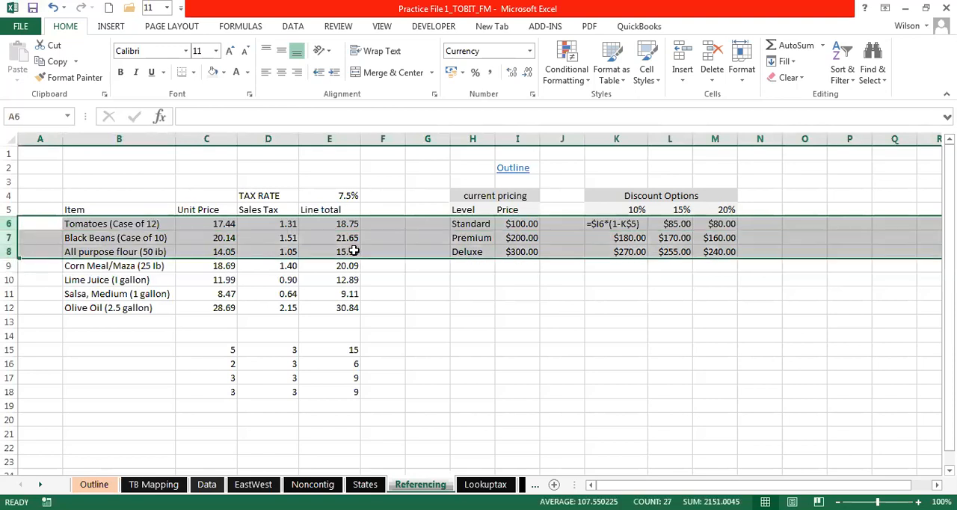
click(522, 139)
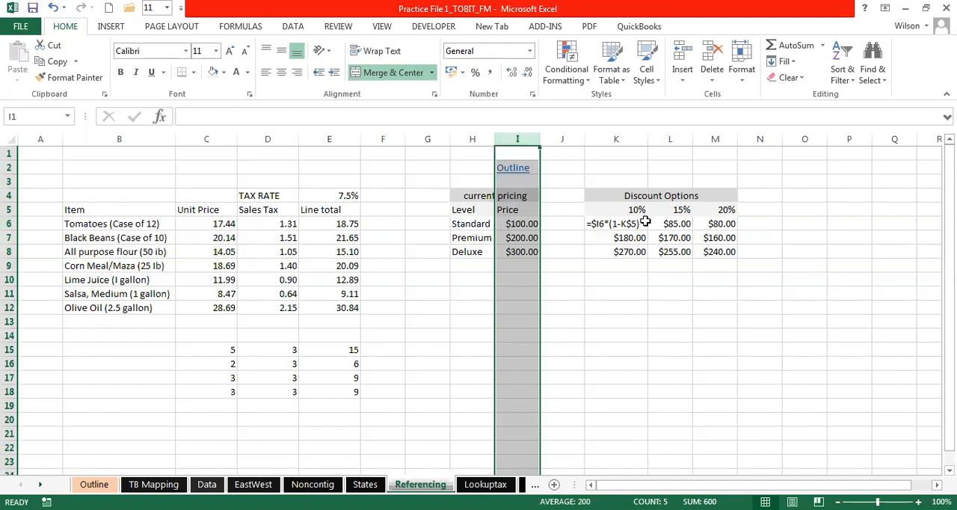
click(10, 224)
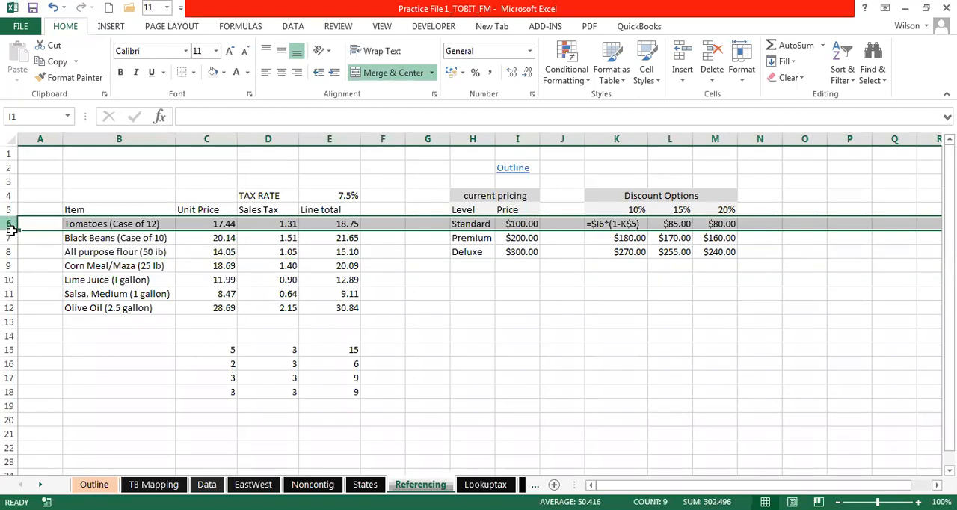
key(shift+Down)
key(shift+Down)
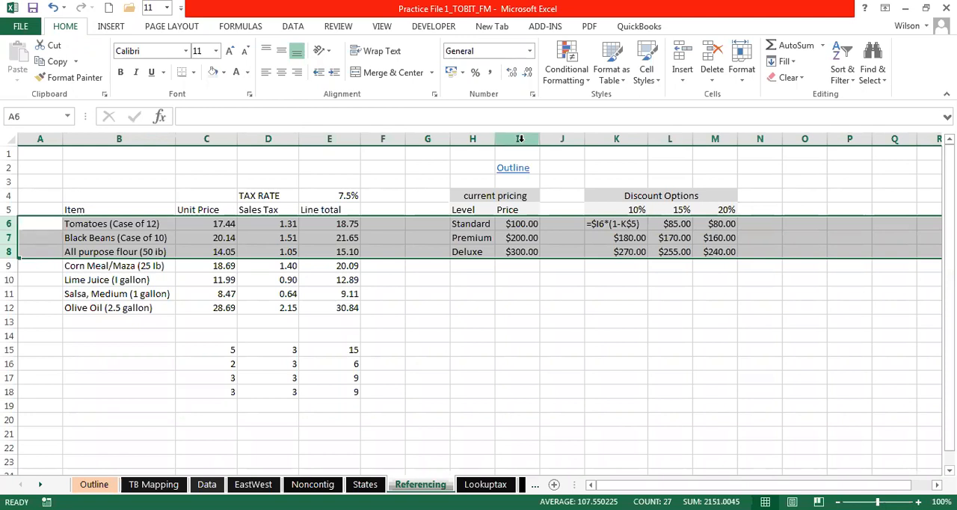
click(519, 139)
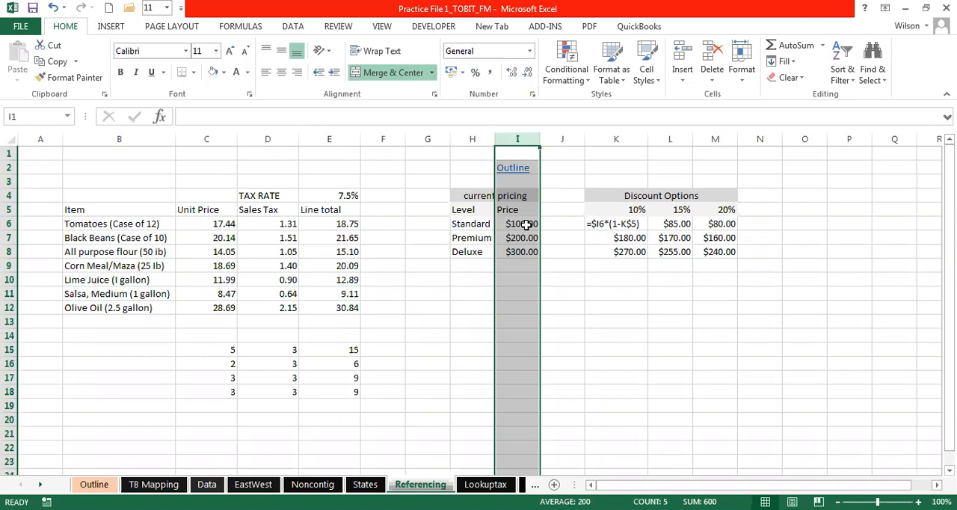
- Remove the apostrophe before K6's formula so that it reads =$I6*(1-K$5) and calculates again
click(611, 223)
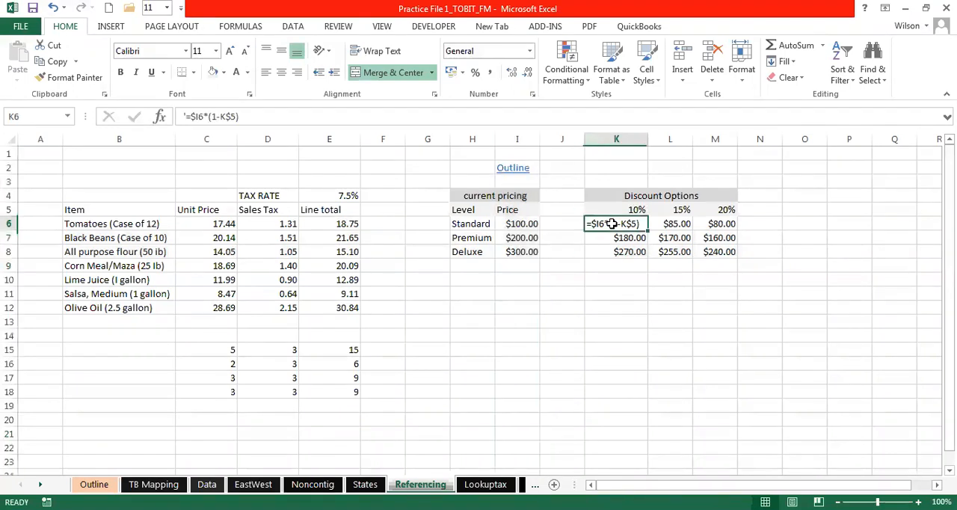
click(185, 117)
text(')
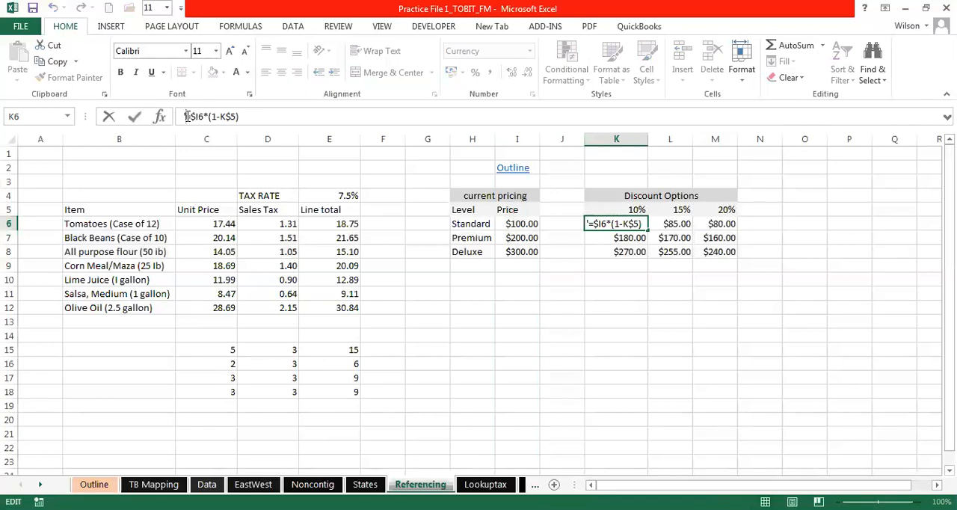
key(BackSpace)
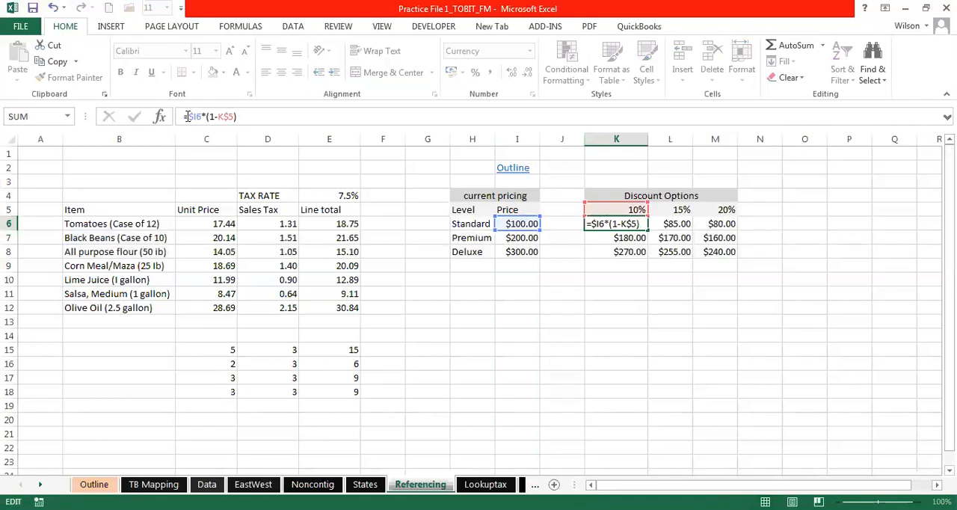
key(Return)
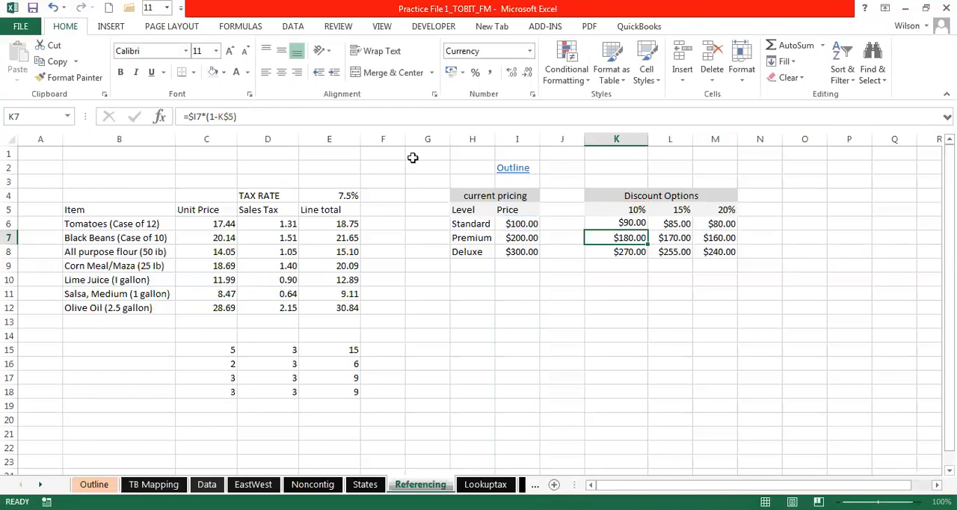
- Fill the K6 discount formula down through K8 and inspect the references in K7
click(632, 224)
drag(647, 231, 636, 263)
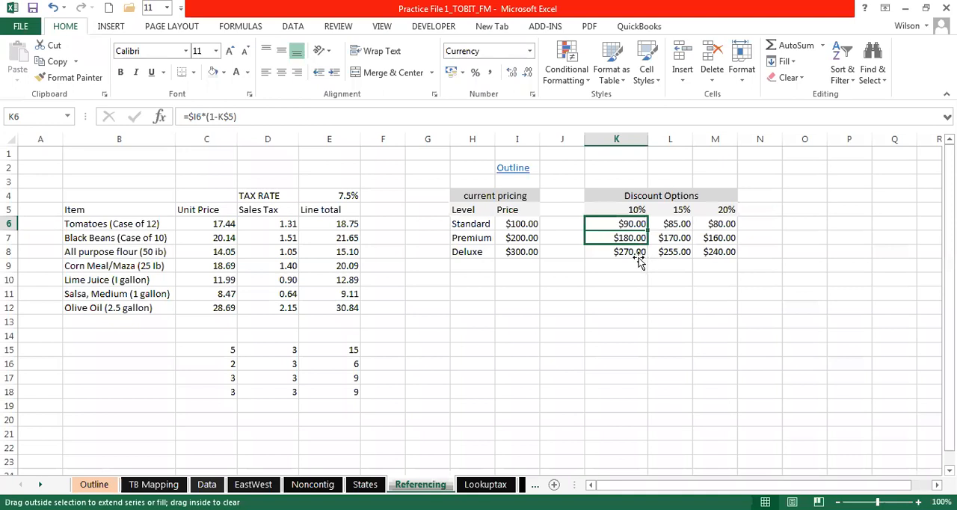
double_click(621, 237)
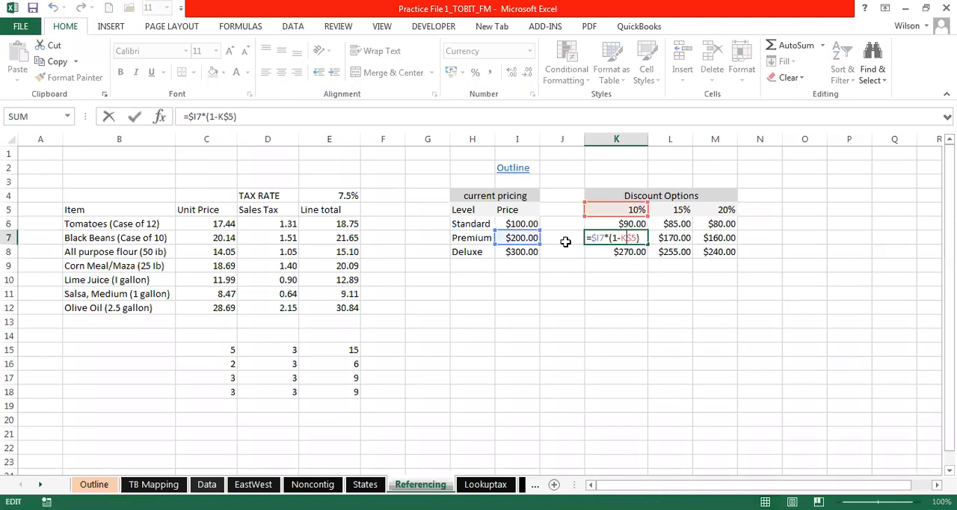
key(Escape)
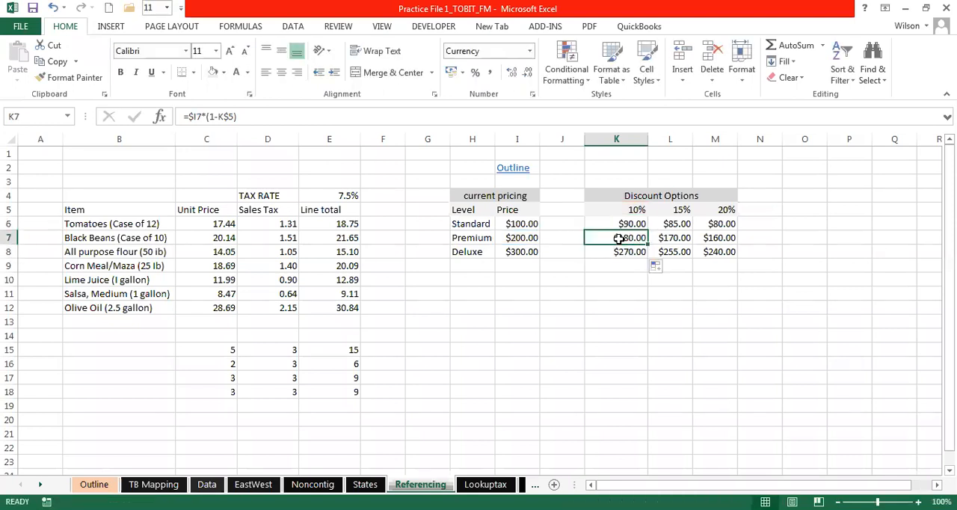
- Compare the mixed references in the K7 and K6 discount formulas without changing them
double_click(619, 238)
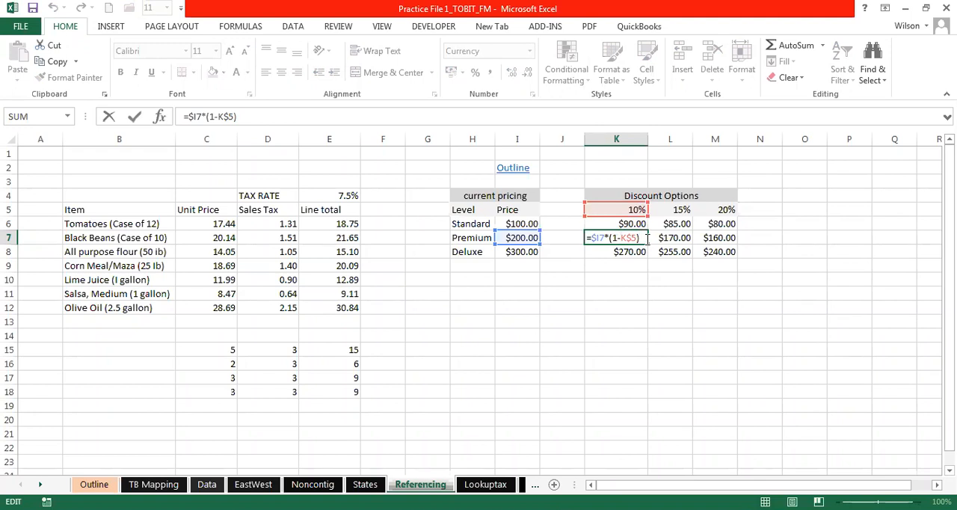
key(ctrl+Return)
click(632, 224)
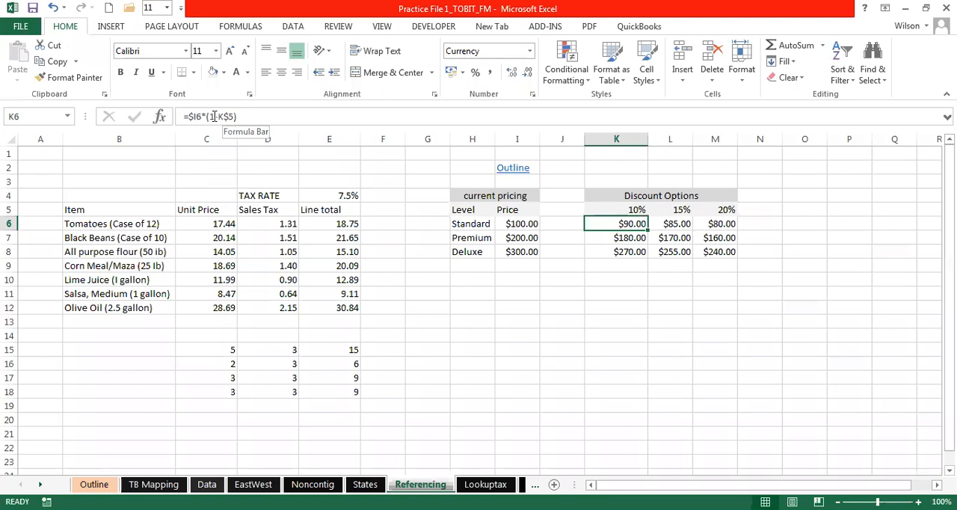
click(239, 114)
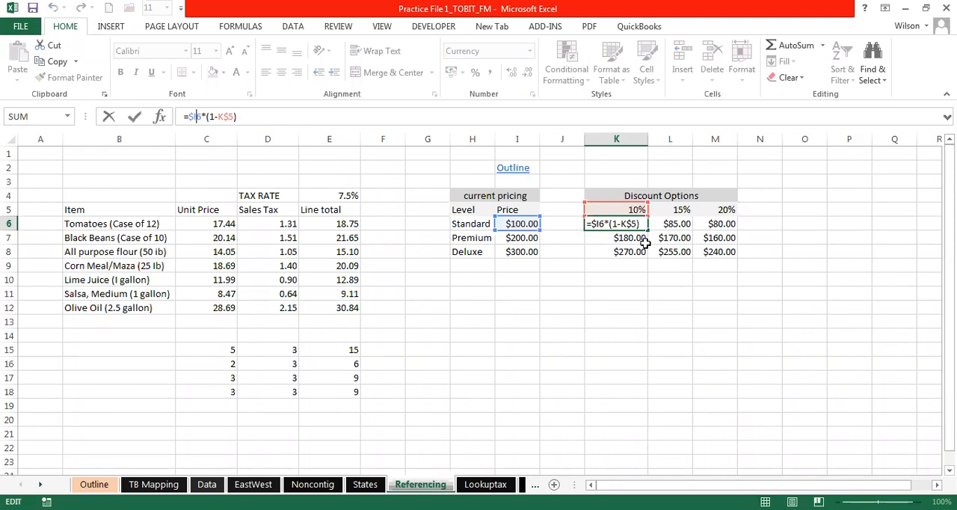
key(Return)
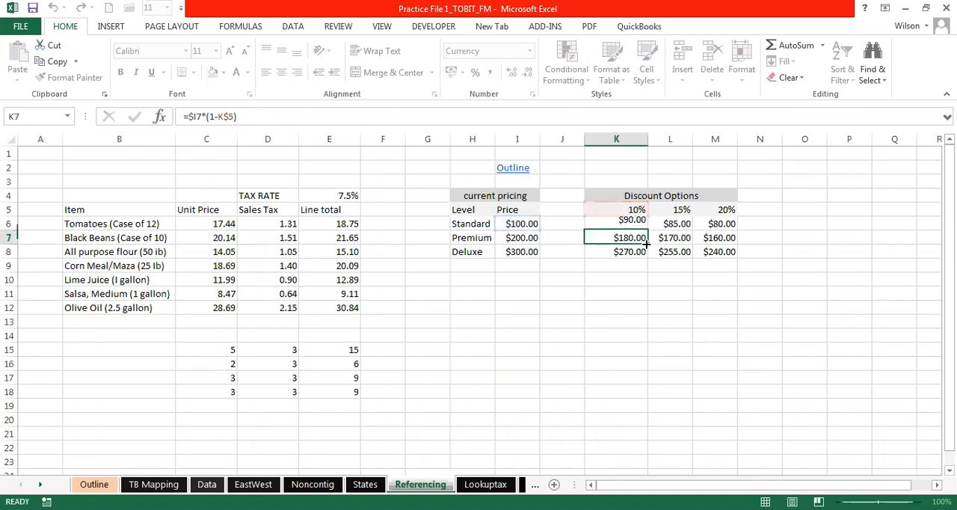
click(625, 222)
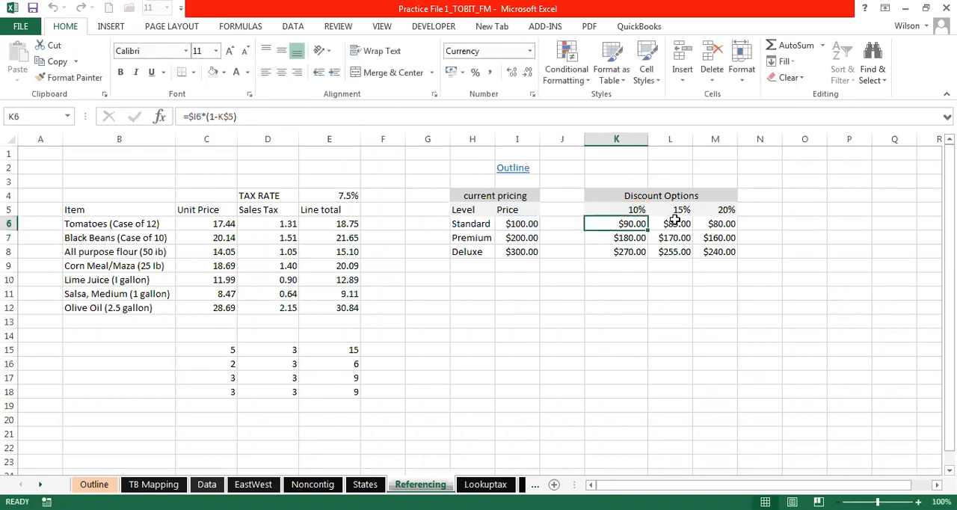
click(591, 347)
click(562, 288)
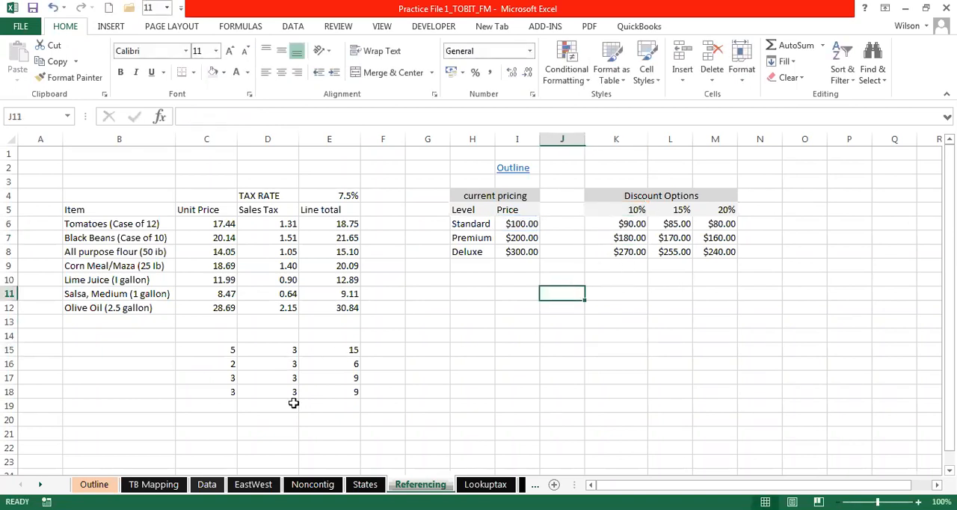
- Return to the Outline sheet and check the Example and Assignment colours in its key
click(513, 169)
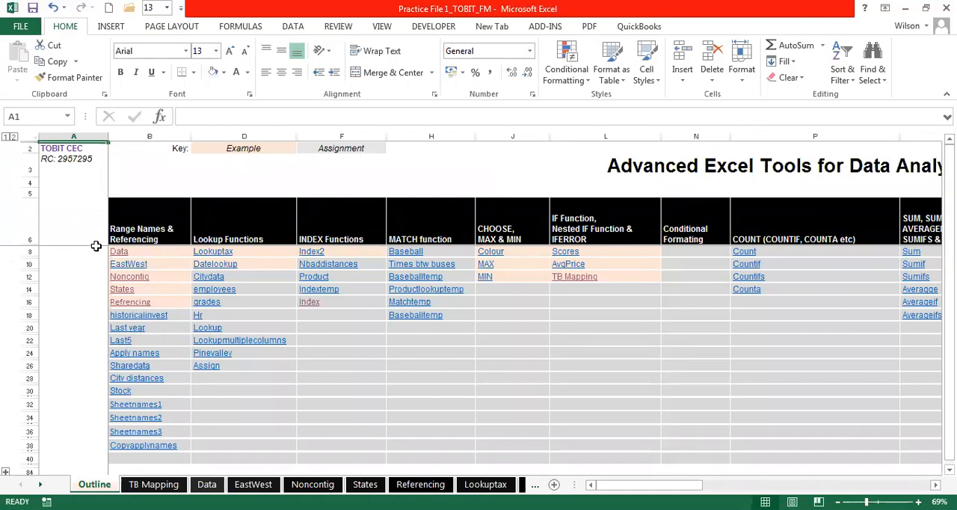
click(247, 149)
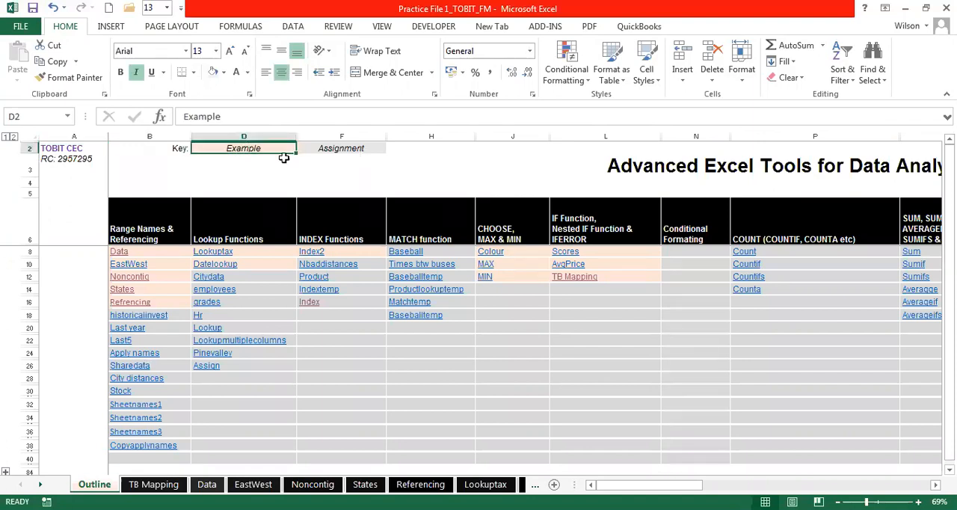
click(344, 148)
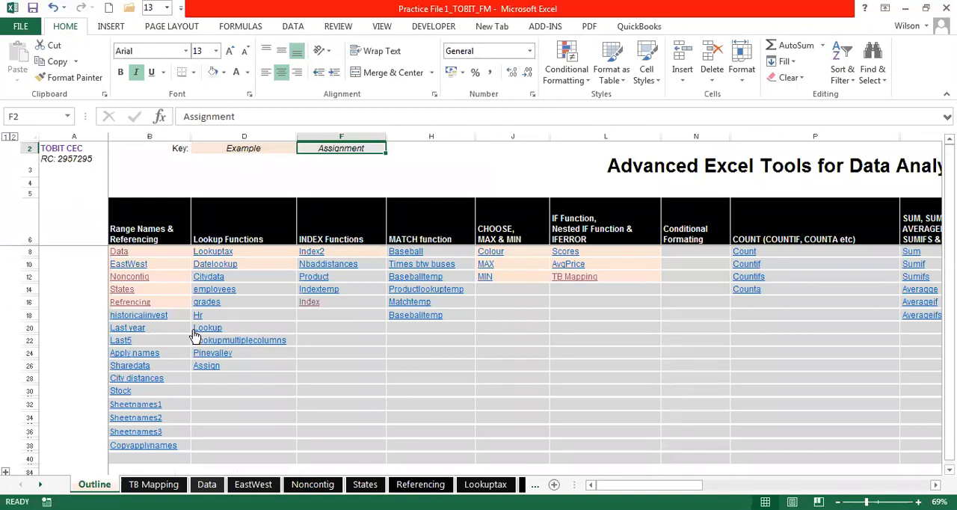
click(79, 308)
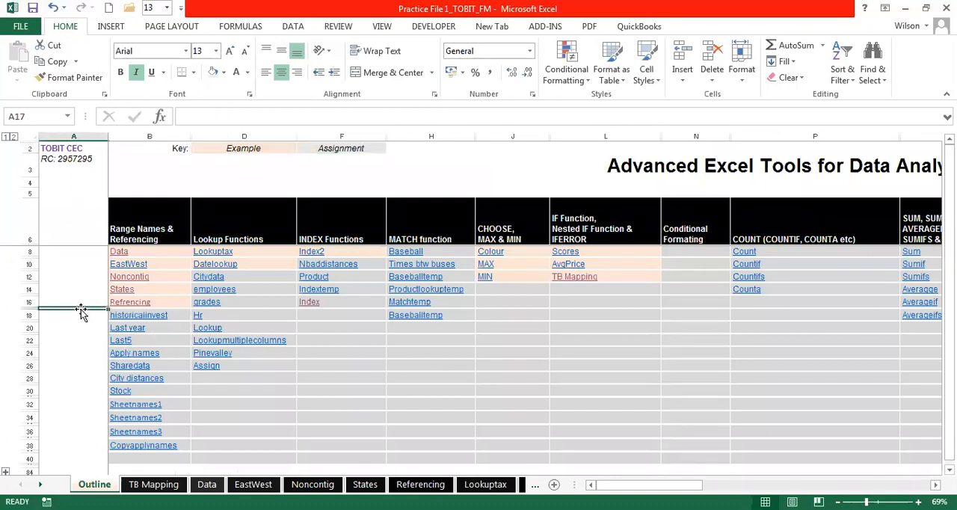
click(88, 321)
click(87, 314)
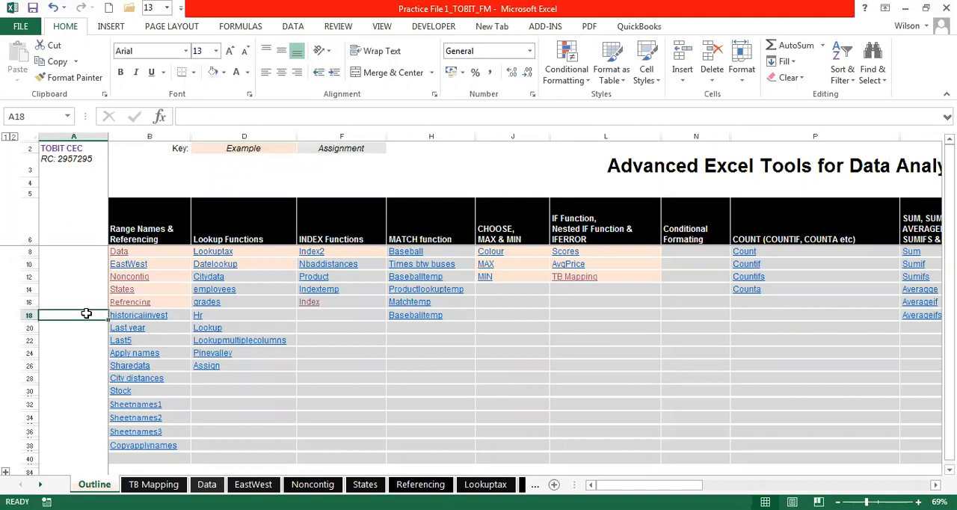
click(82, 282)
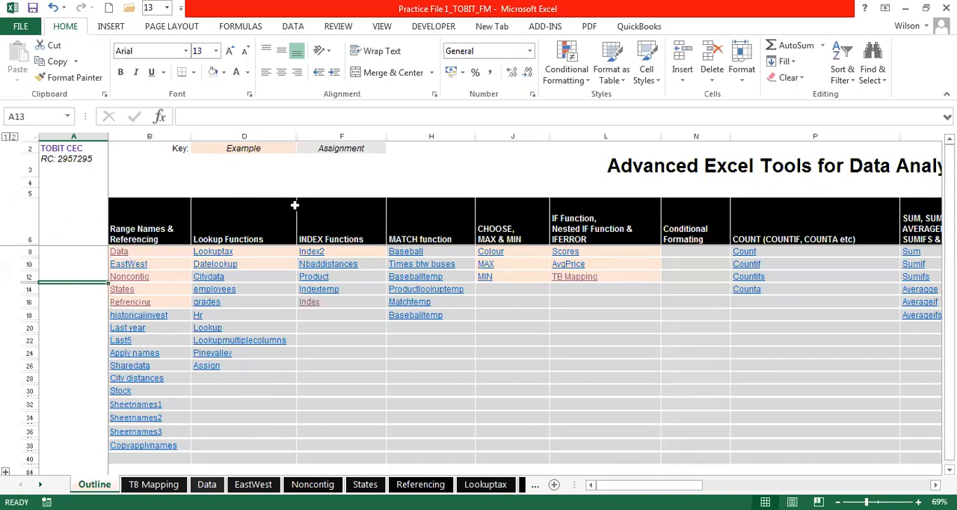
click(231, 228)
key(ctrl+b)
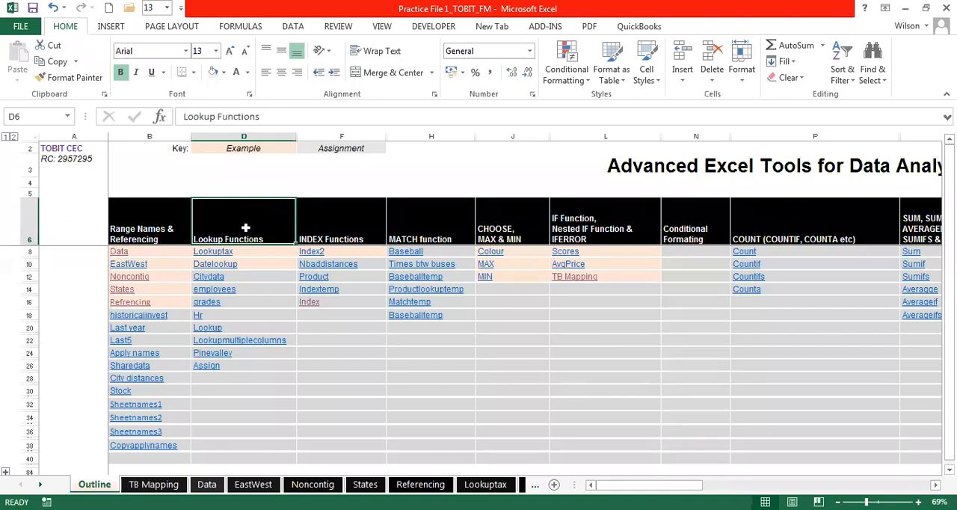
click(257, 173)
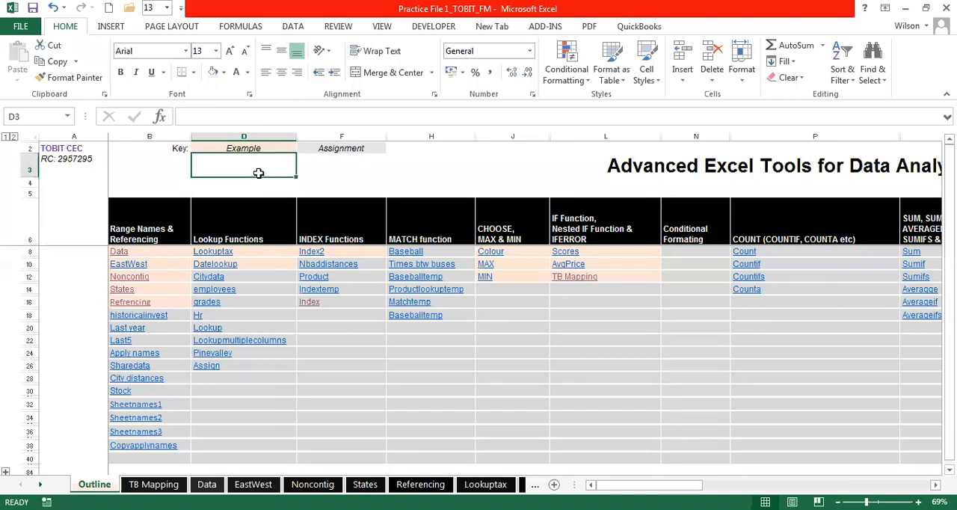
click(380, 163)
click(252, 174)
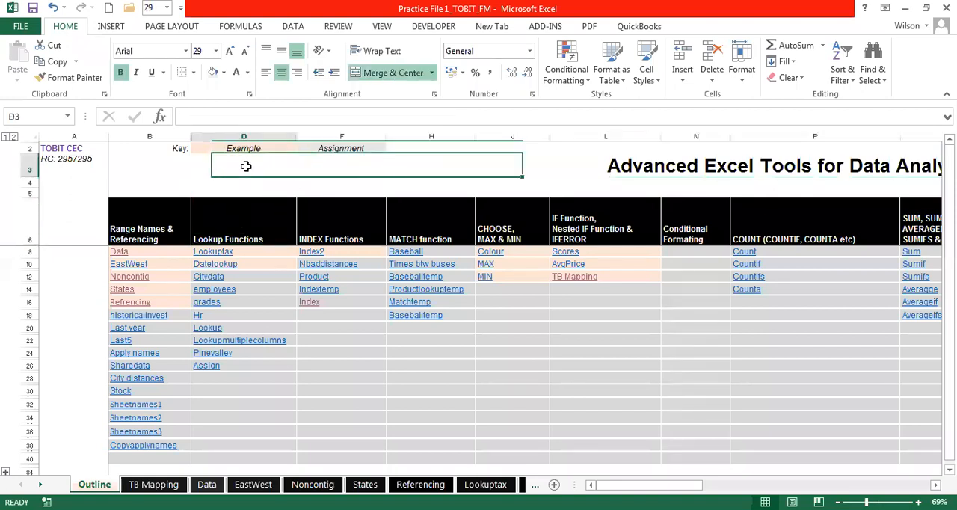
click(171, 168)
click(258, 166)
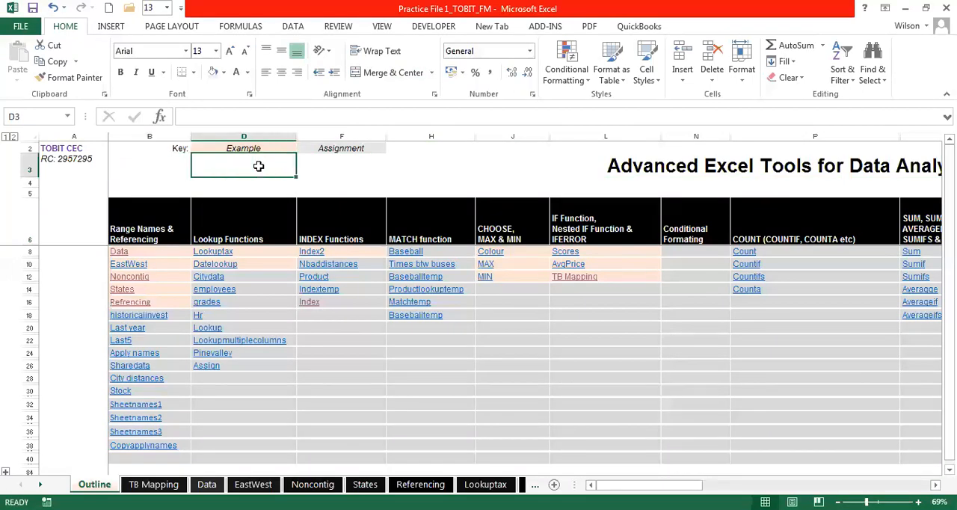
click(249, 184)
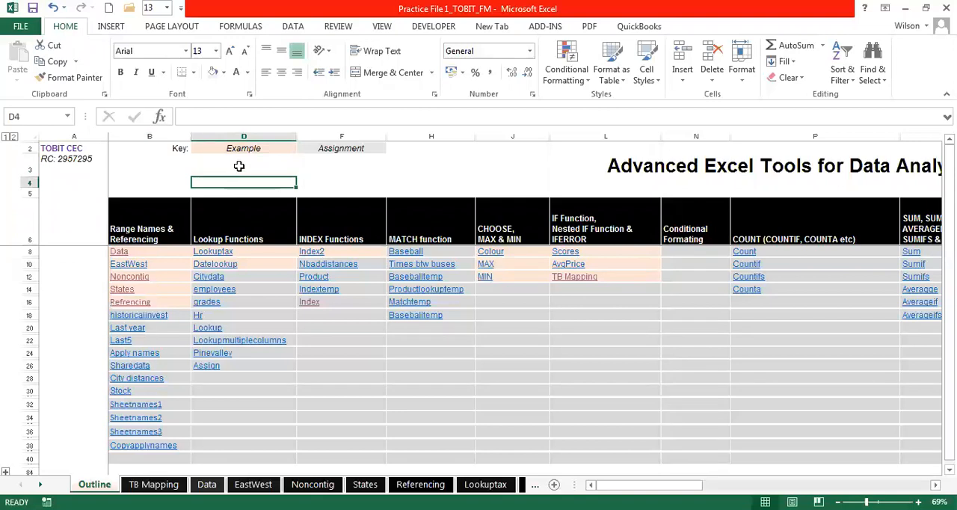
click(239, 165)
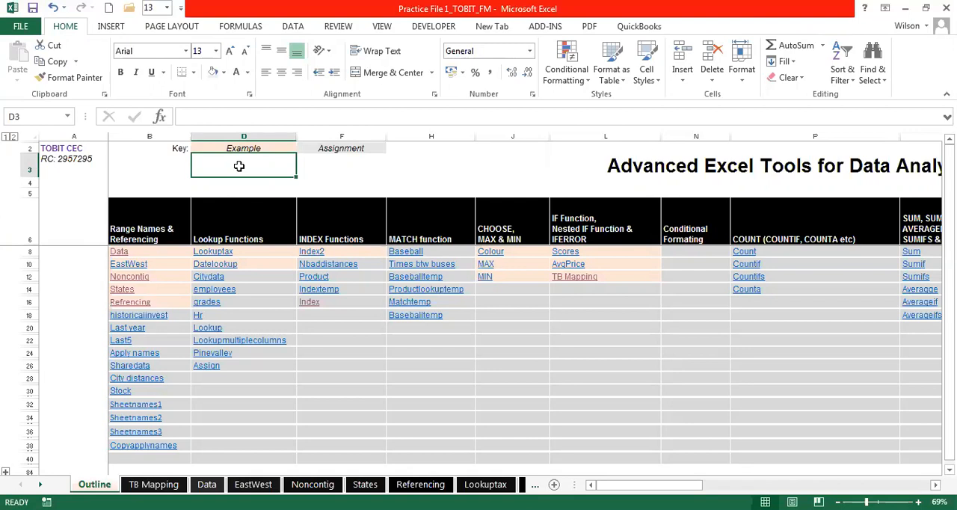
click(226, 182)
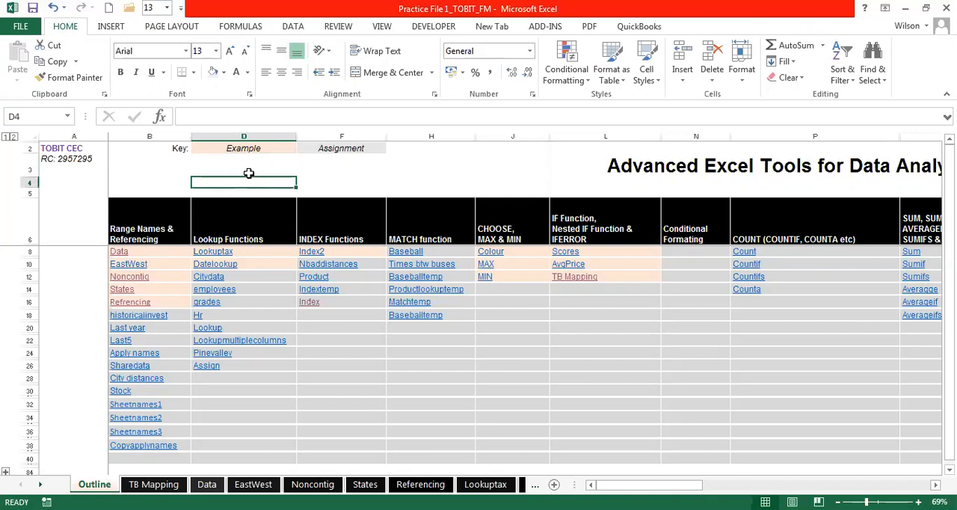
click(250, 171)
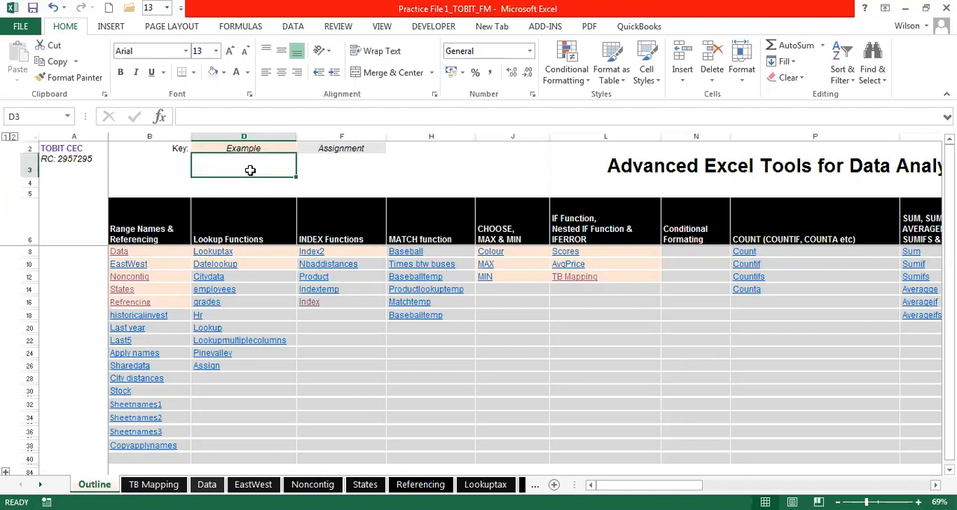
click(335, 167)
click(245, 166)
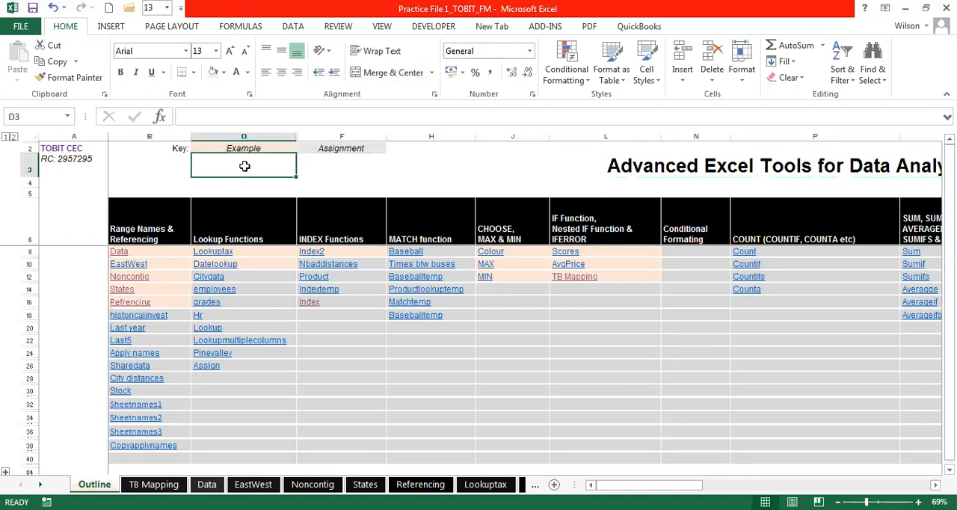
- Open the Lookuptax example from the Lookup Functions list on the Outline sheet
click(323, 163)
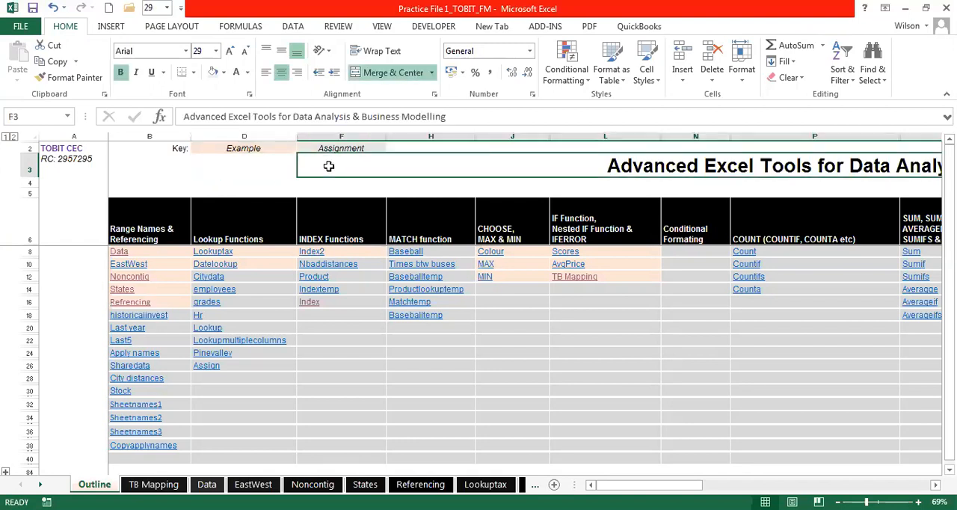
click(252, 163)
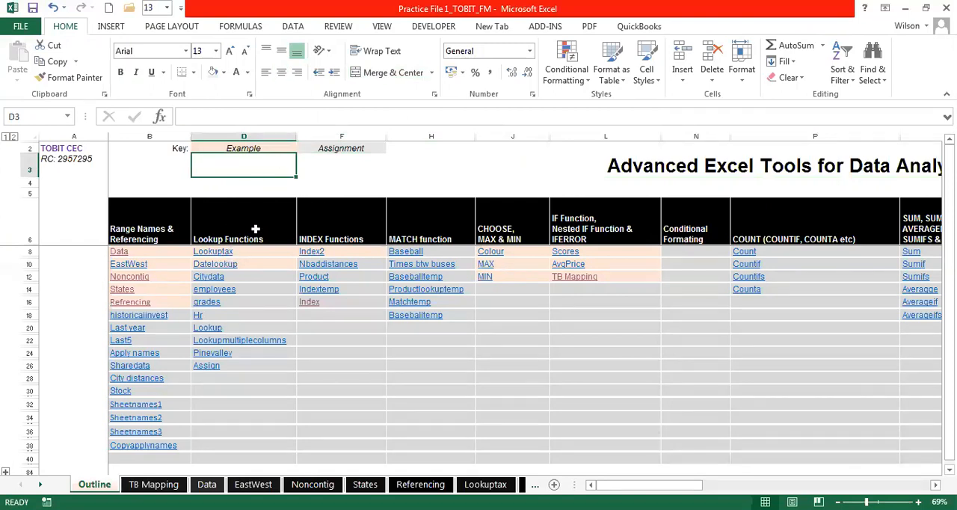
click(210, 254)
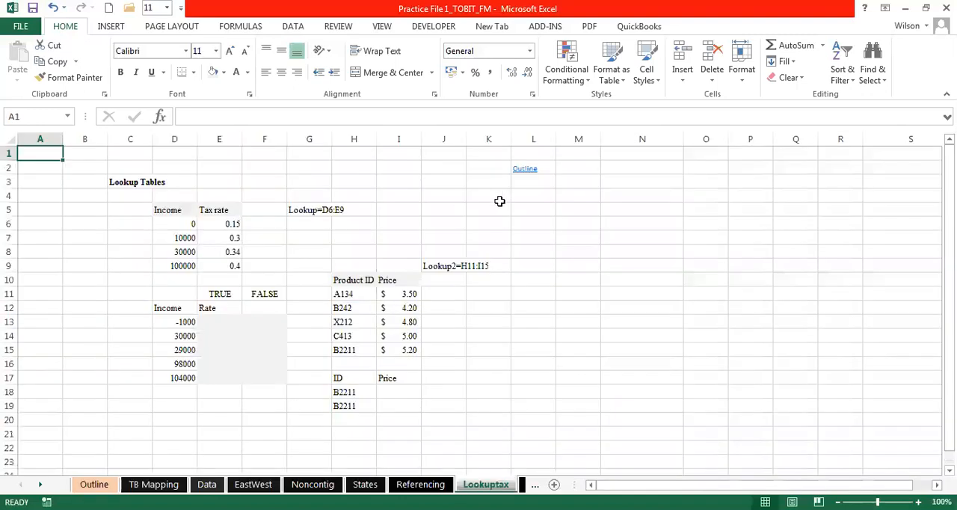
click(568, 235)
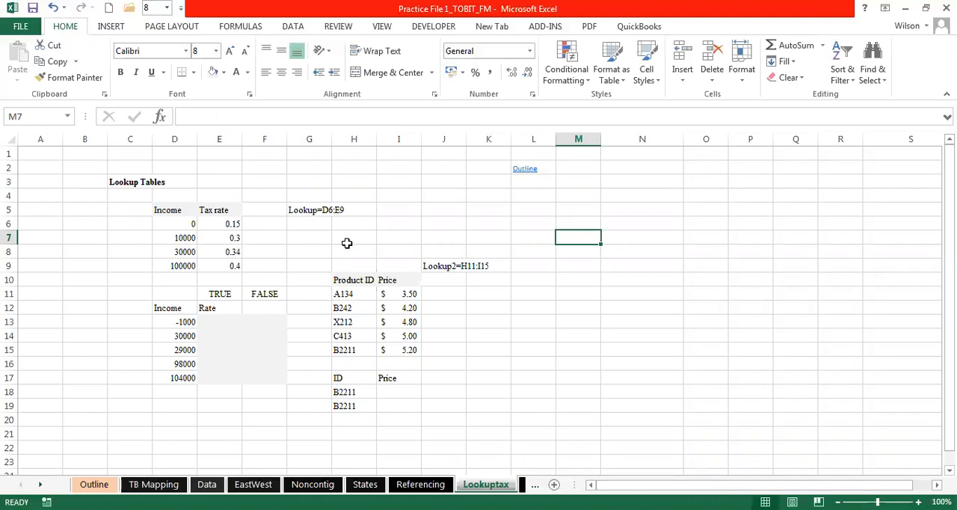
click(380, 226)
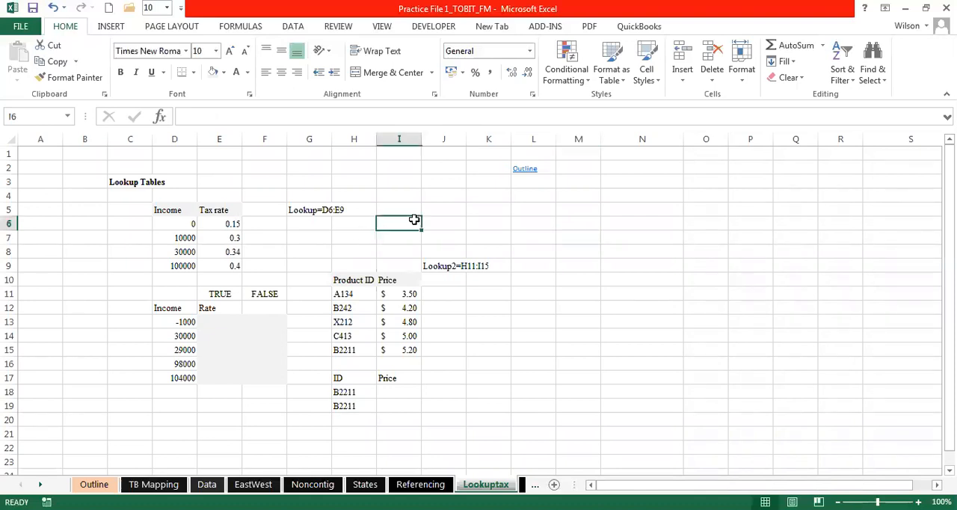
click(309, 263)
click(322, 251)
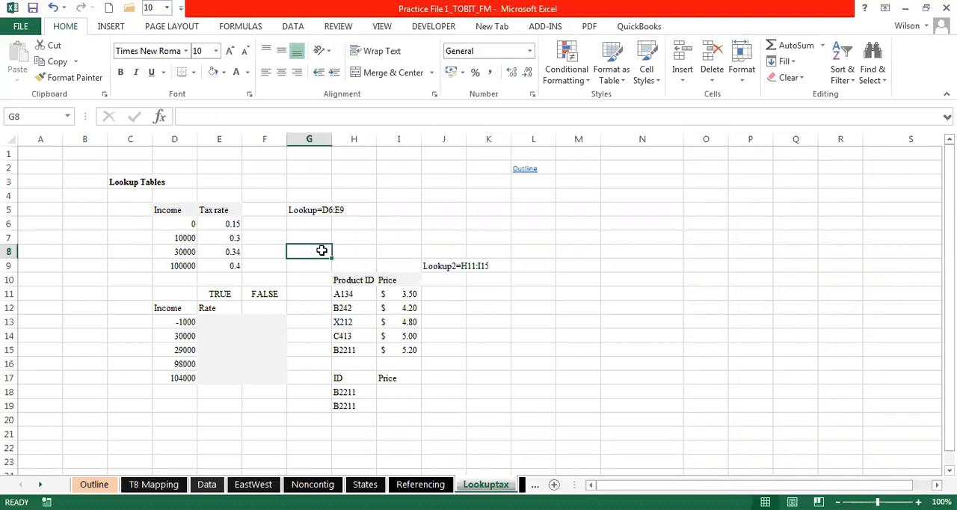
click(349, 236)
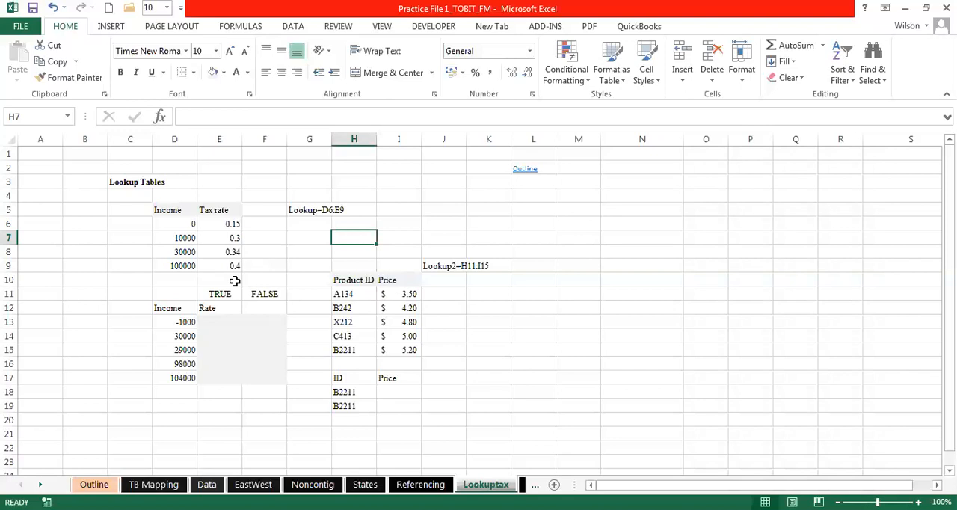
click(307, 182)
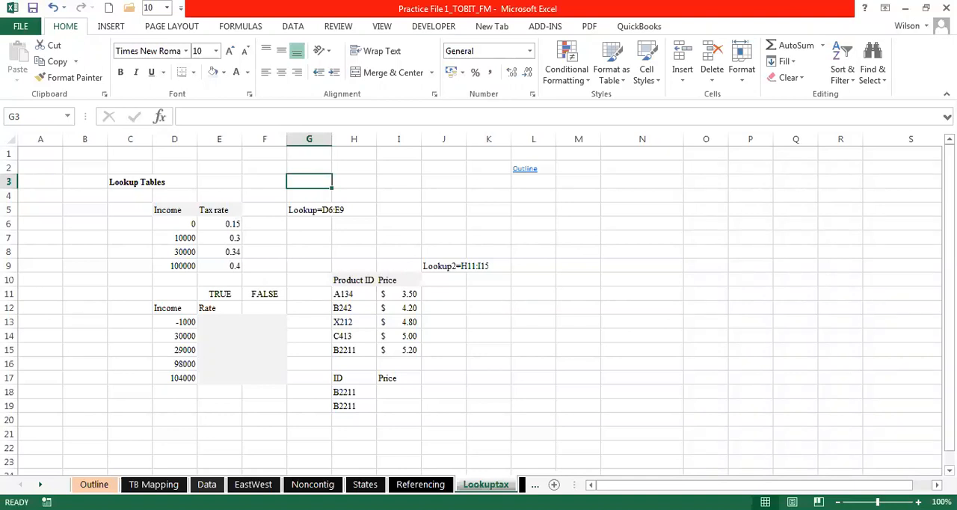
click(295, 239)
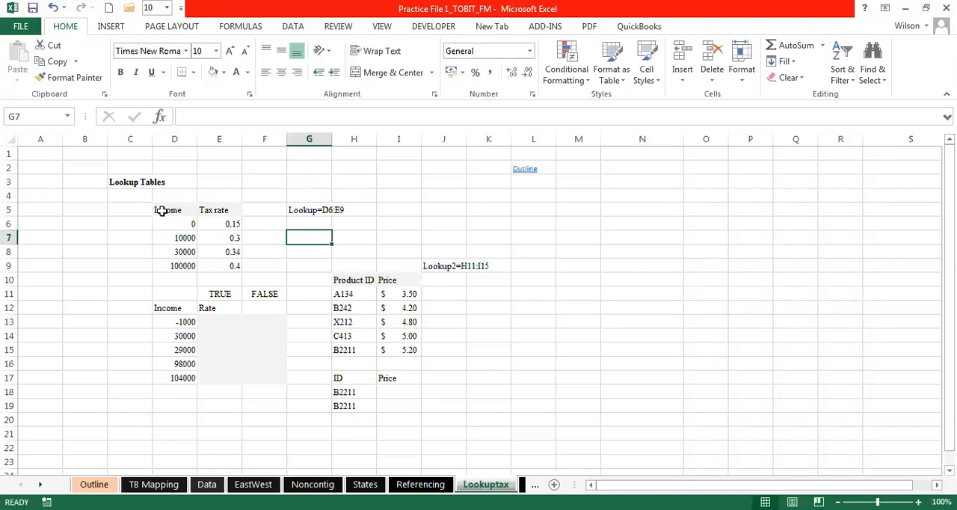
- Examine the Income and Tax rate table in D5:E9 and the empty Rate cells below it
drag(168, 209, 208, 229)
drag(207, 263, 206, 264)
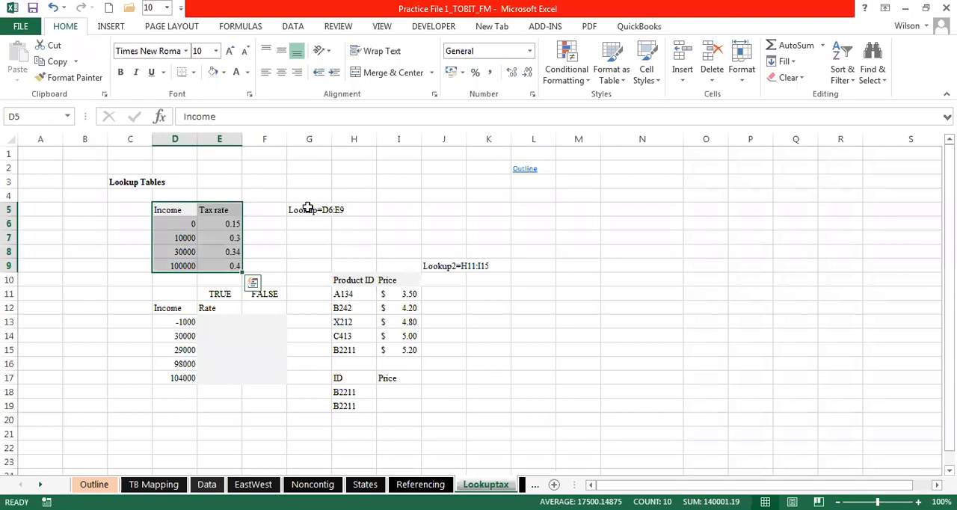
click(375, 227)
click(267, 430)
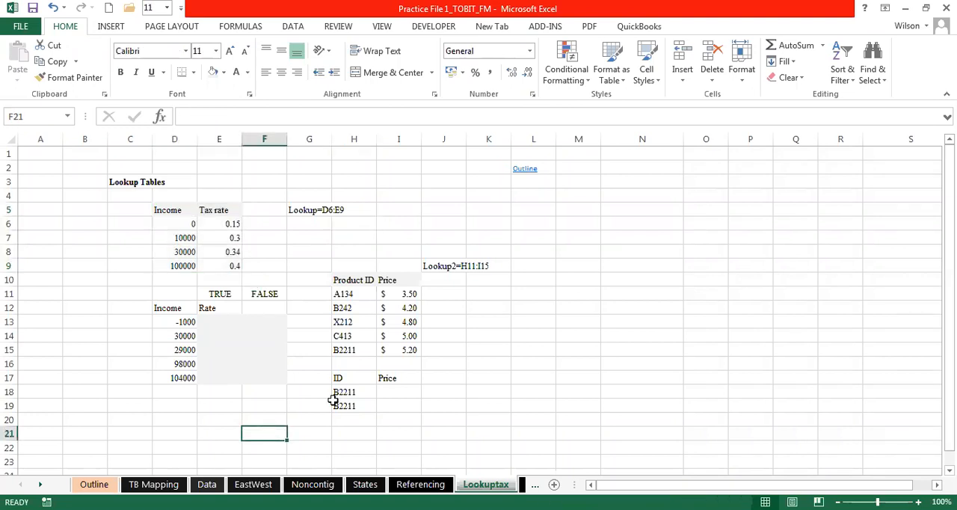
click(223, 420)
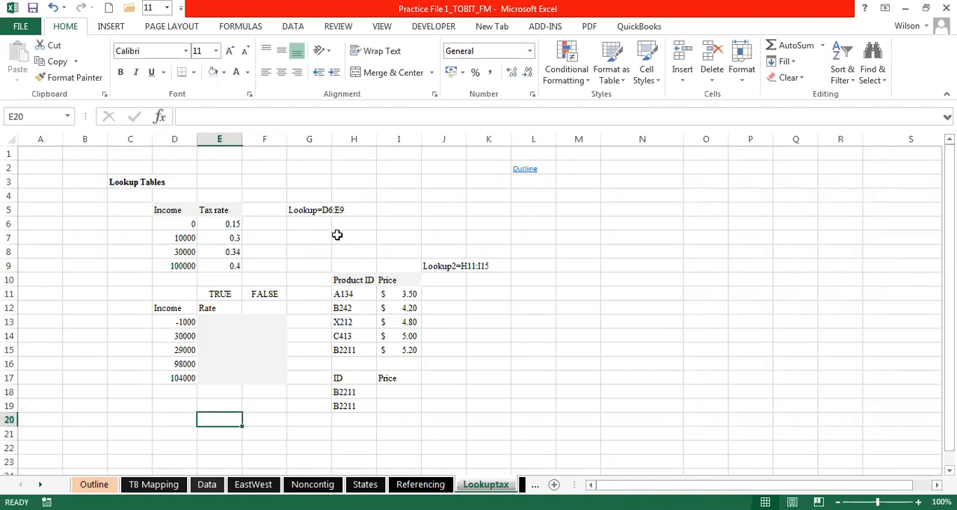
click(223, 323)
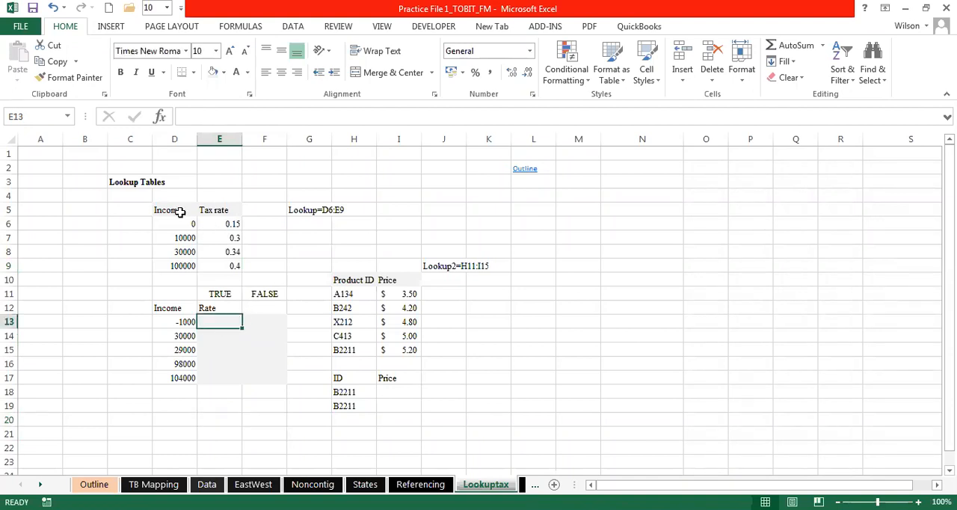
drag(119, 187, 457, 407)
click(630, 355)
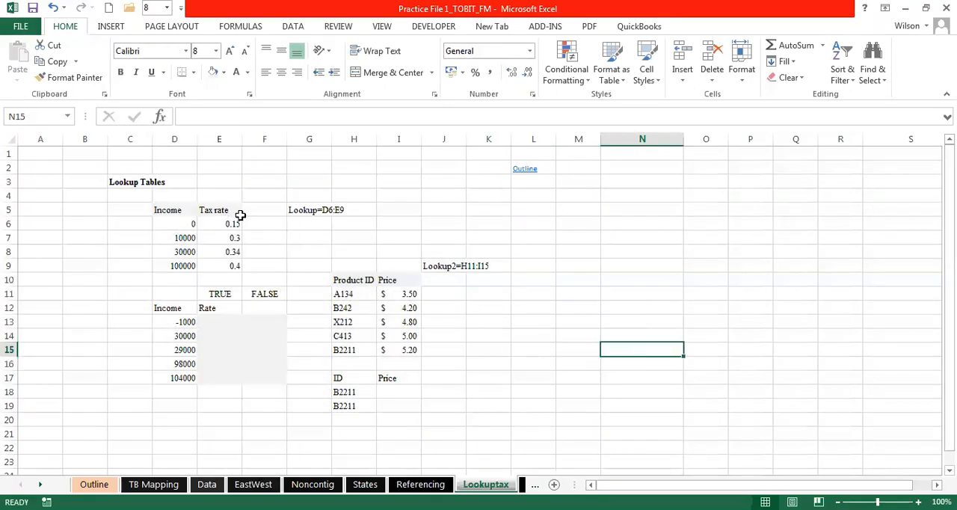
- Apply the comma number style to the income values in D6:D9 and D13:D17
click(180, 212)
click(179, 222)
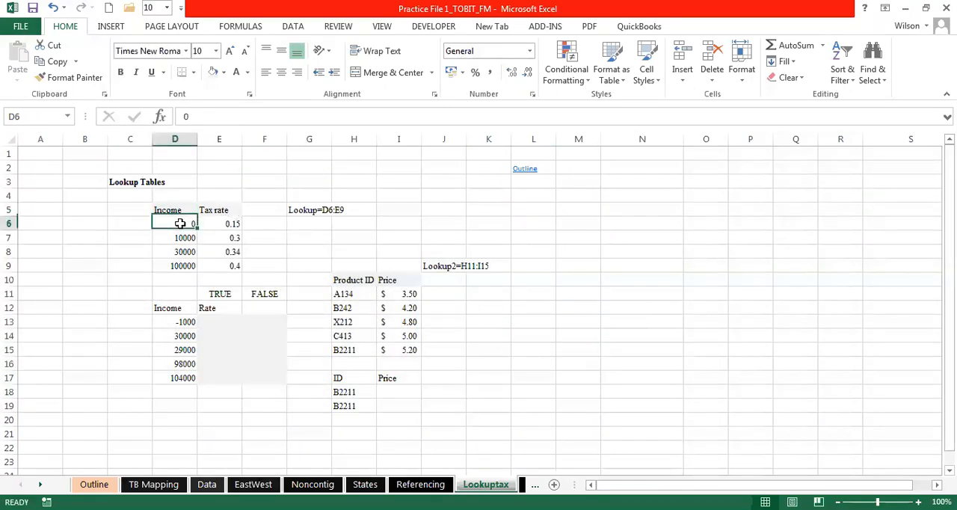
drag(181, 233, 184, 270)
click(491, 73)
drag(181, 320, 186, 378)
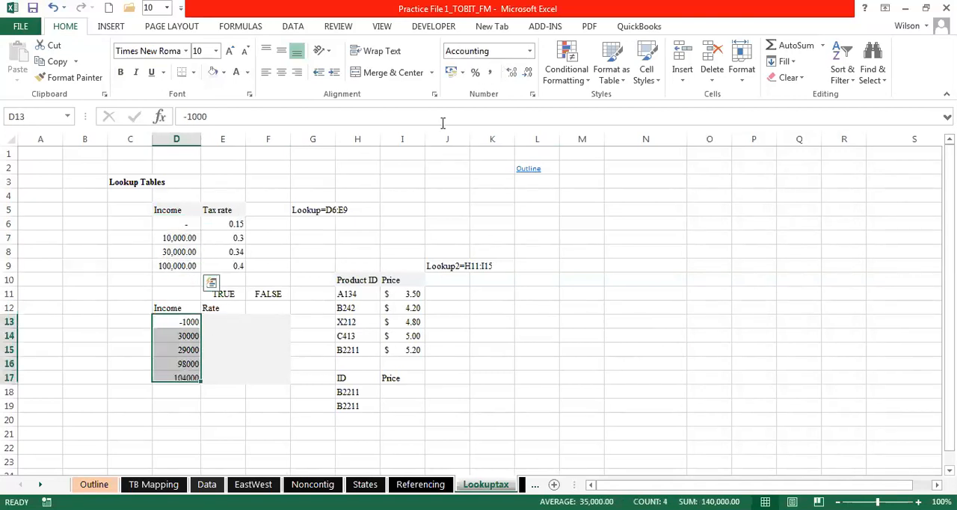
click(491, 72)
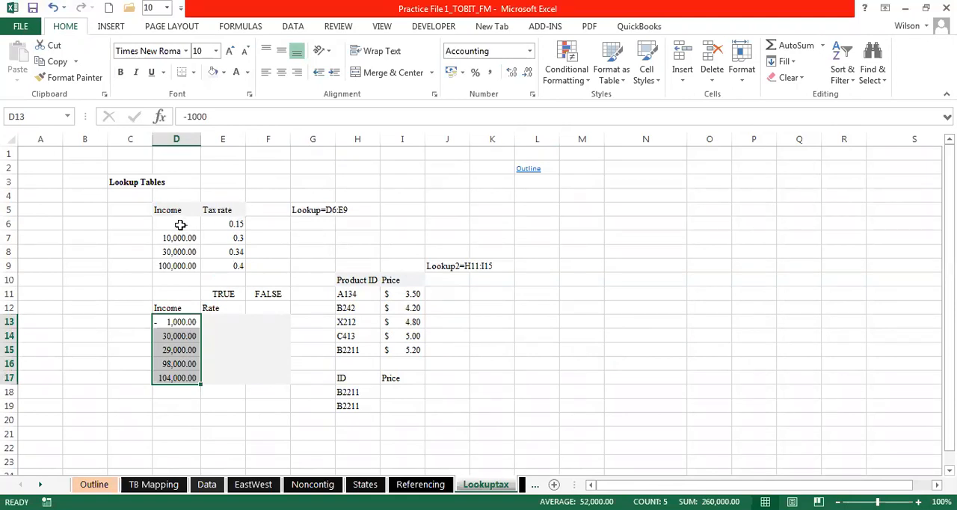
- Examine the first income bracket in D6 and its tax rate in E6
click(232, 225)
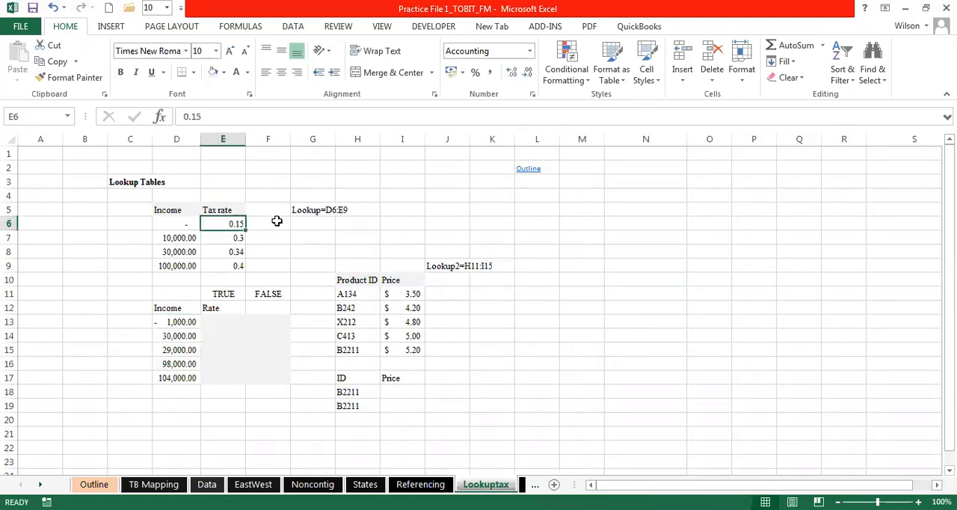
click(273, 220)
click(224, 223)
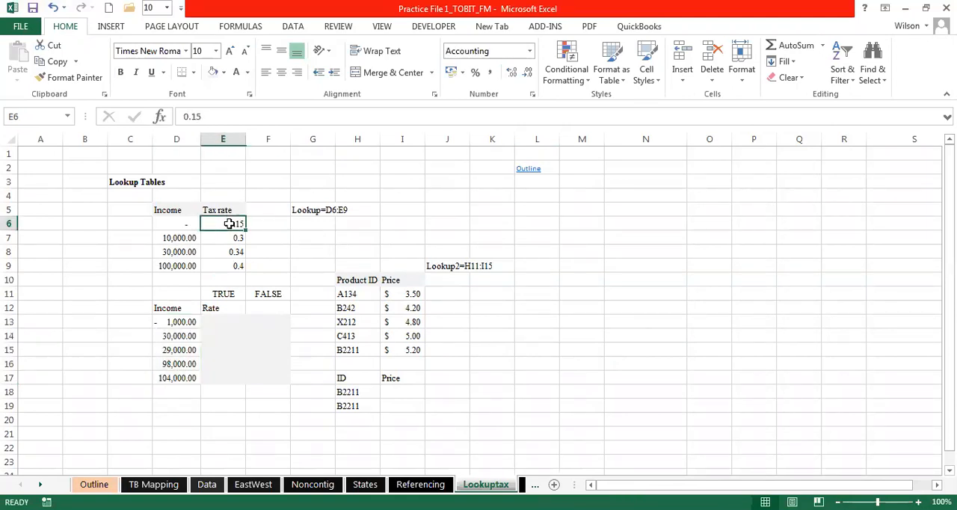
click(267, 222)
click(224, 223)
click(268, 224)
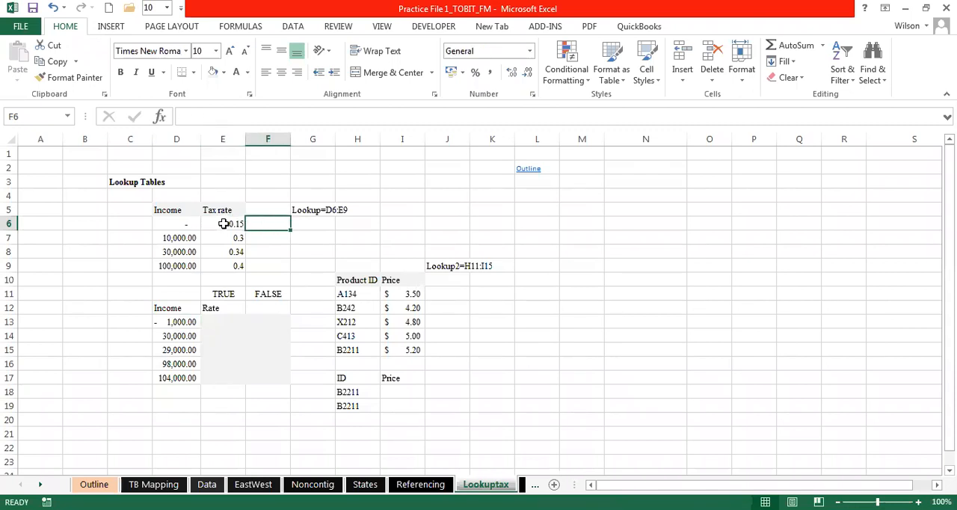
click(222, 224)
click(267, 224)
click(190, 223)
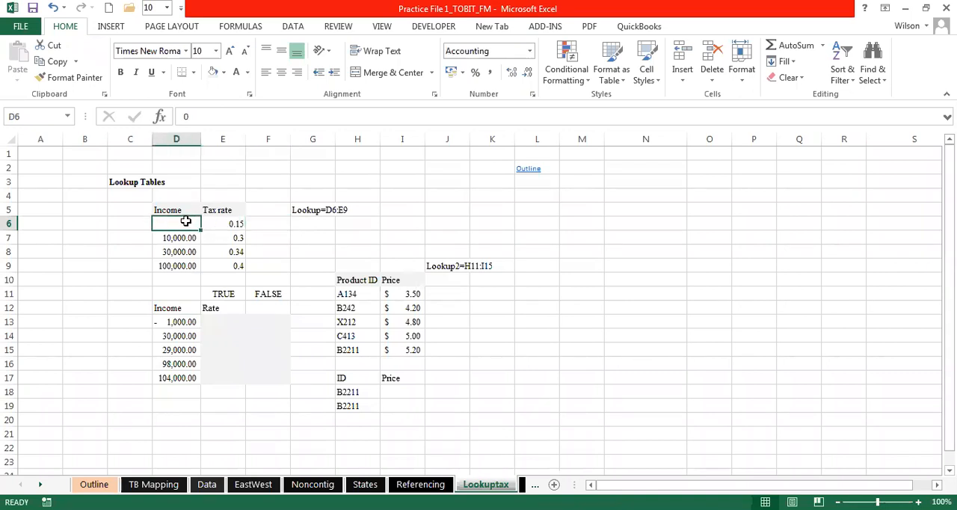
- Enter the income range 0-9000 in C6, beside the first tax bracket
click(134, 222)
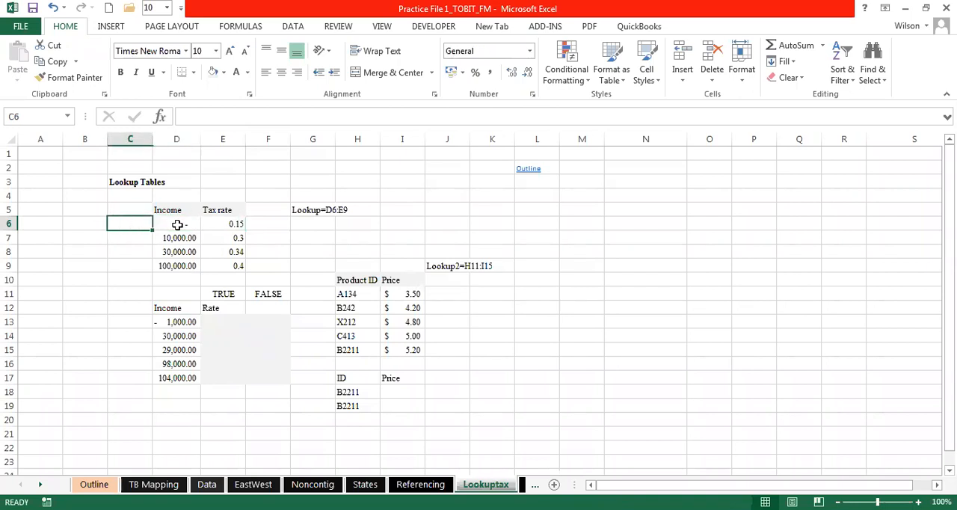
click(175, 222)
click(125, 222)
text(0)
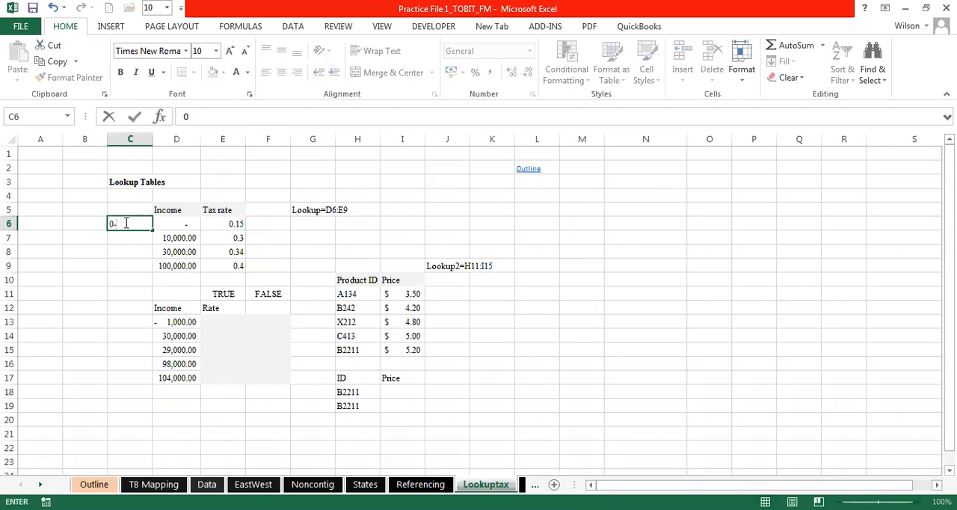
text(-)
key(BackSpace)
key(BackSpace)
text(9000)
click(132, 236)
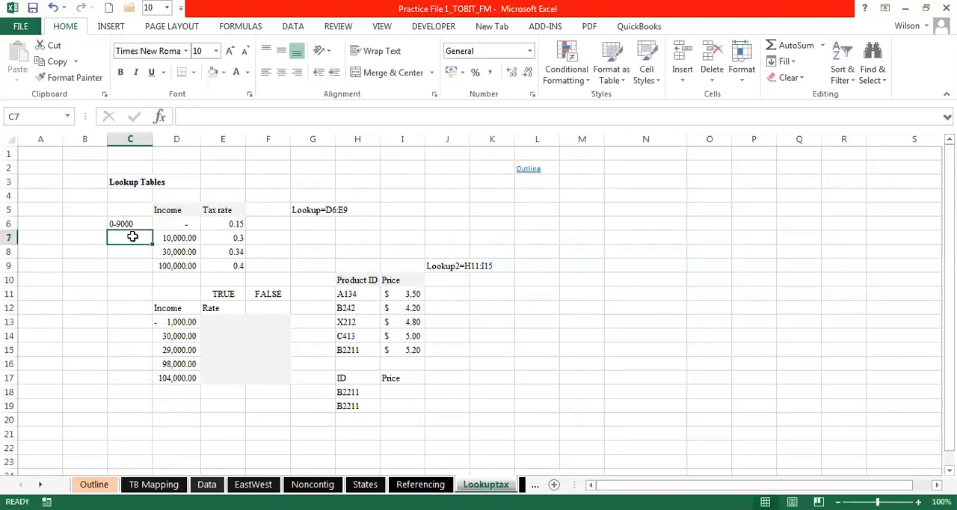
- Enter 10000 in C7 and widen column C slightly
text(10000)
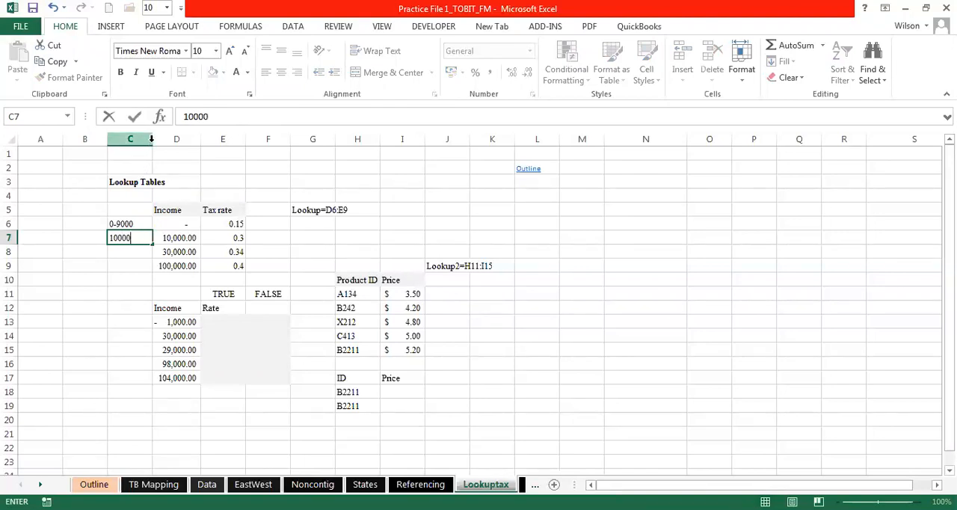
click(142, 165)
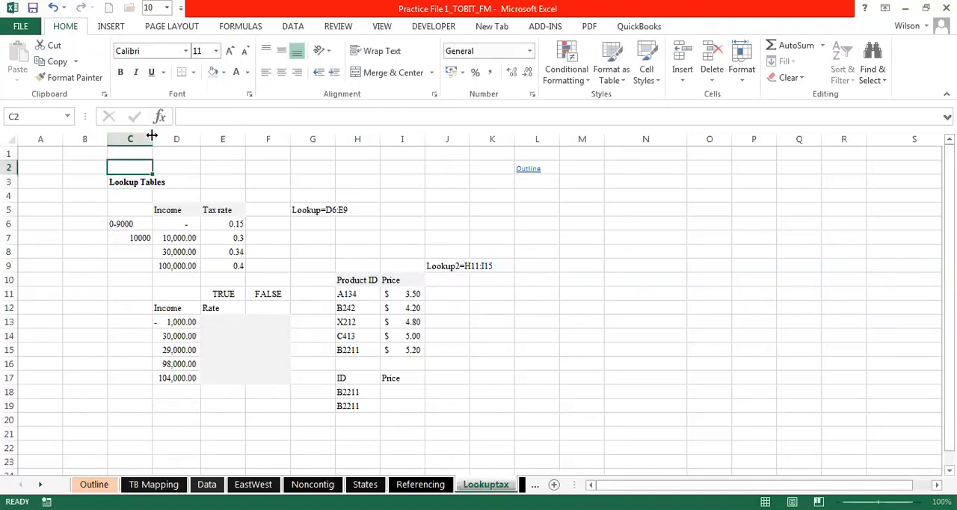
drag(152, 136, 168, 135)
- Left-align C7 and extend its entry to the range 10000 - 29000
click(153, 237)
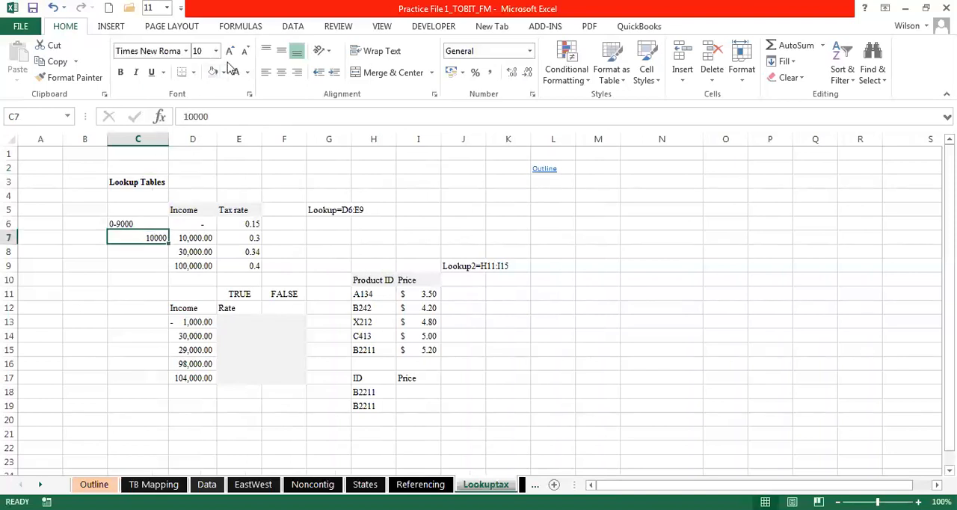
click(266, 73)
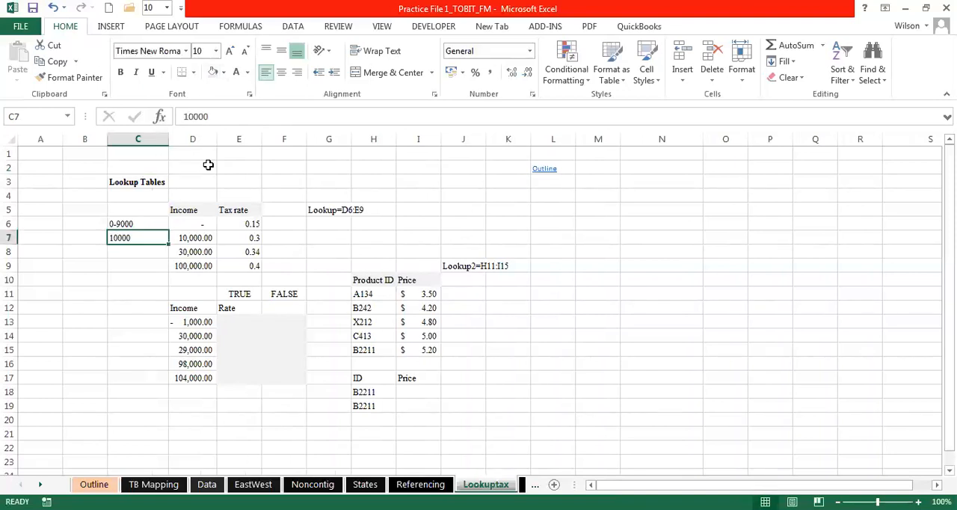
double_click(149, 238)
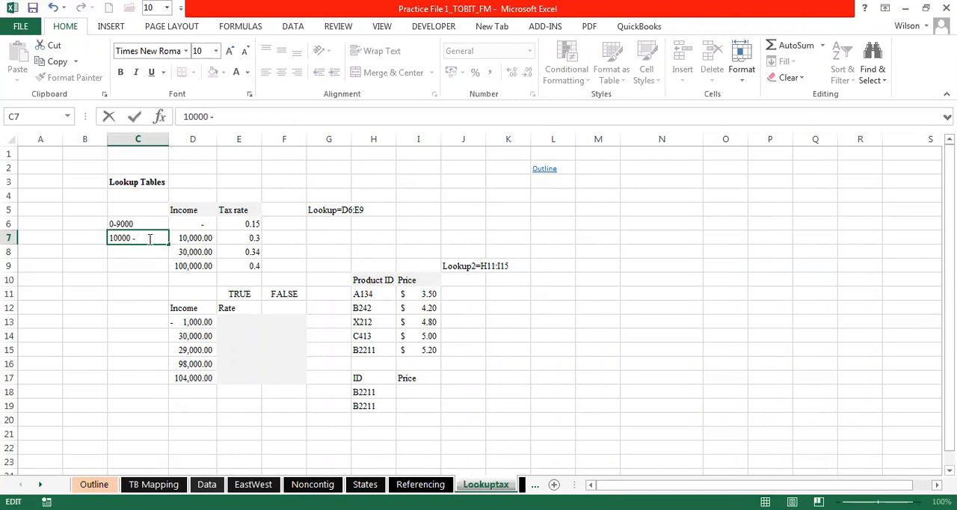
text(- 29000)
key(Return)
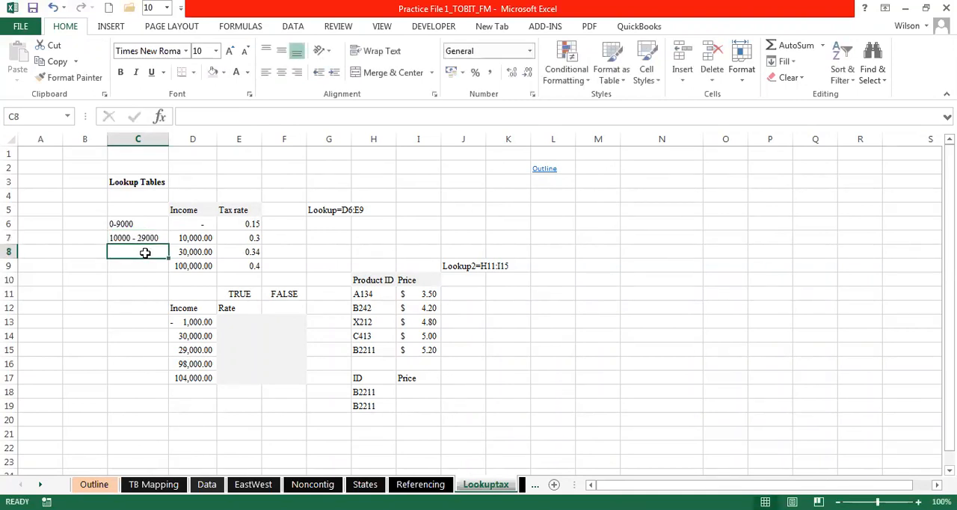
text(3)
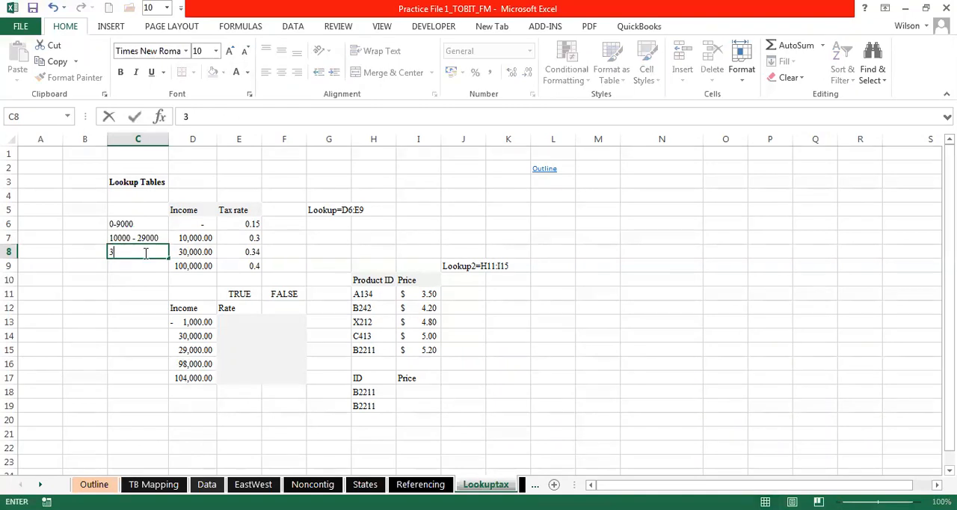
text(0000-)
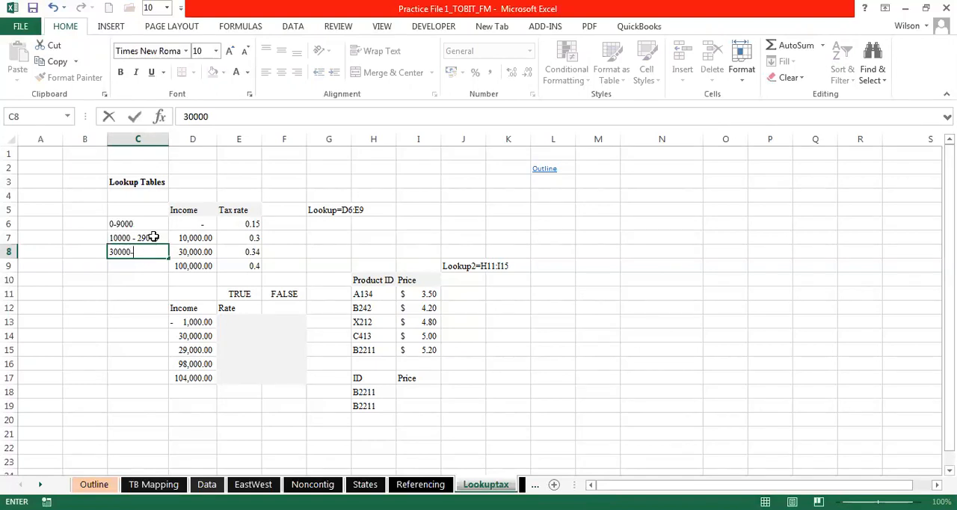
text(99000)
- Enter 100,000 in C9 as the start of the highest income bracket
click(143, 271)
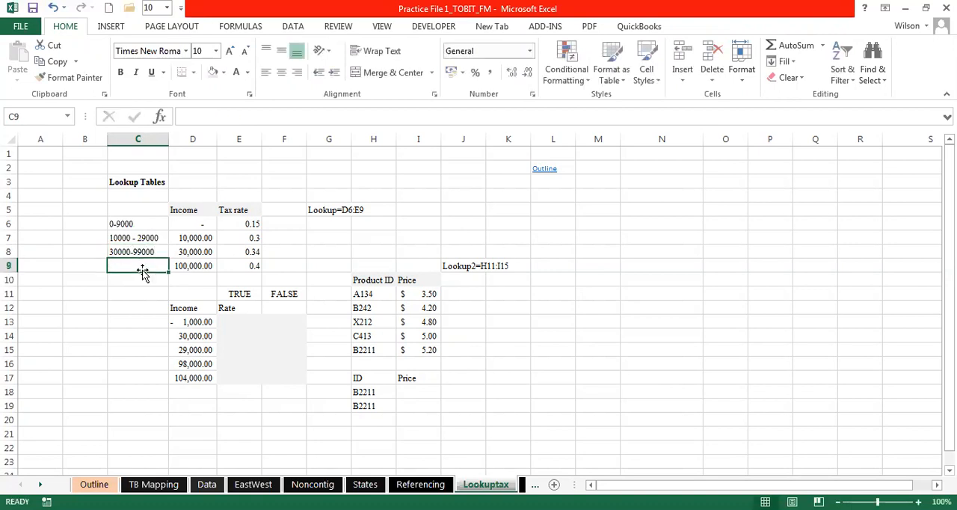
text(100)
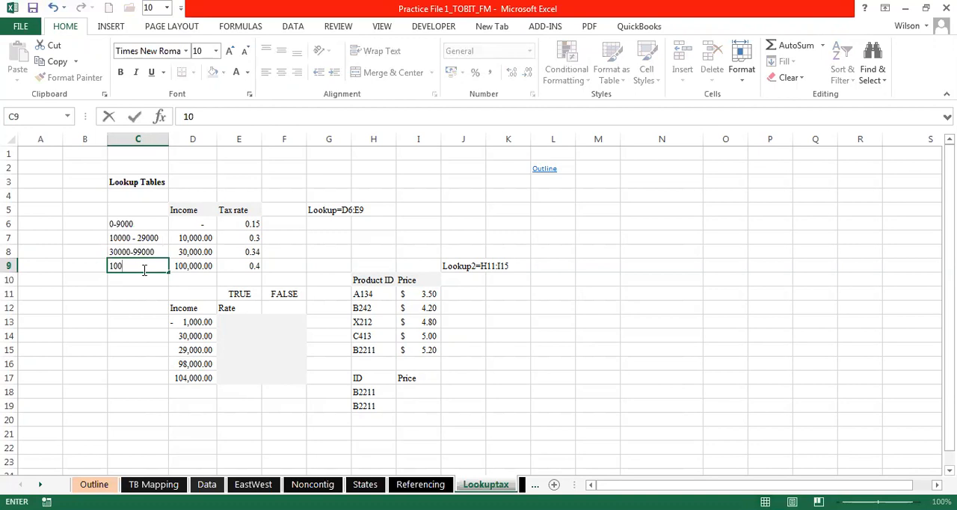
text(,000)
- Add thousands separators to the range in C7 so that it reads 10,000 - 29,000
double_click(119, 238)
text(,)
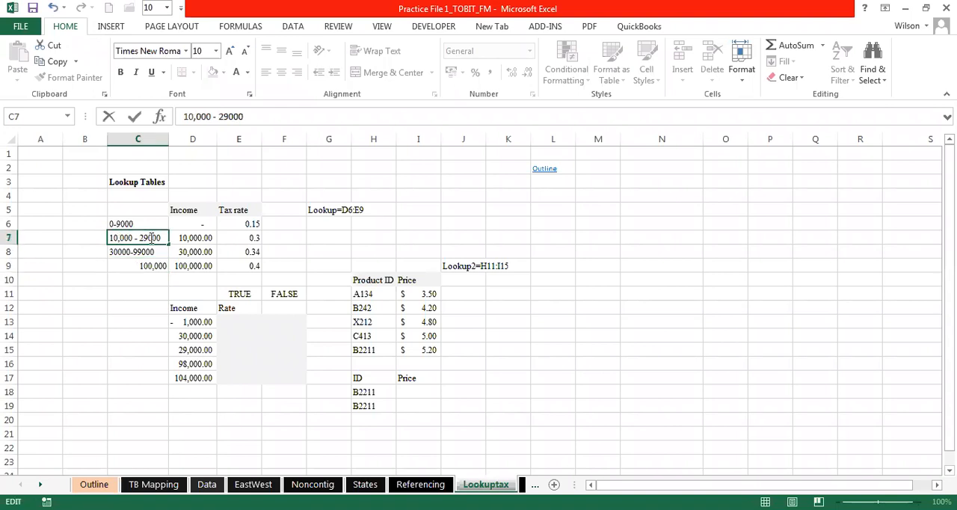
text(,)
click(64, 291)
- Add thousands separators to the income range in C8 so that it reads 30,000-99,000
click(125, 251)
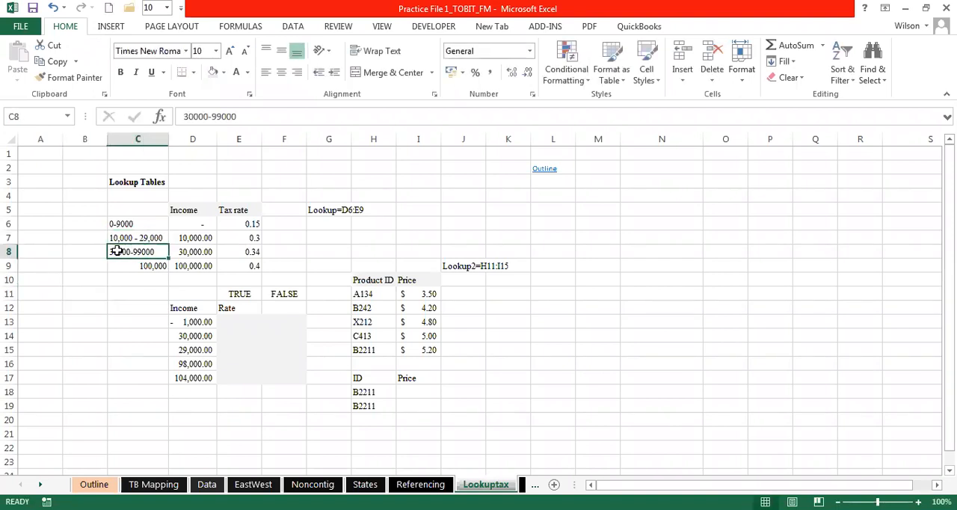
double_click(113, 251)
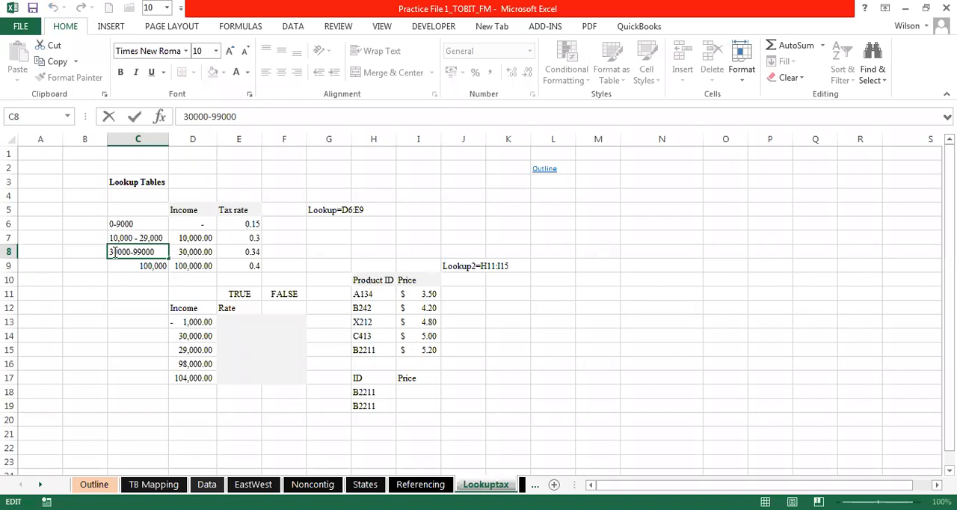
key(Right)
text(,)
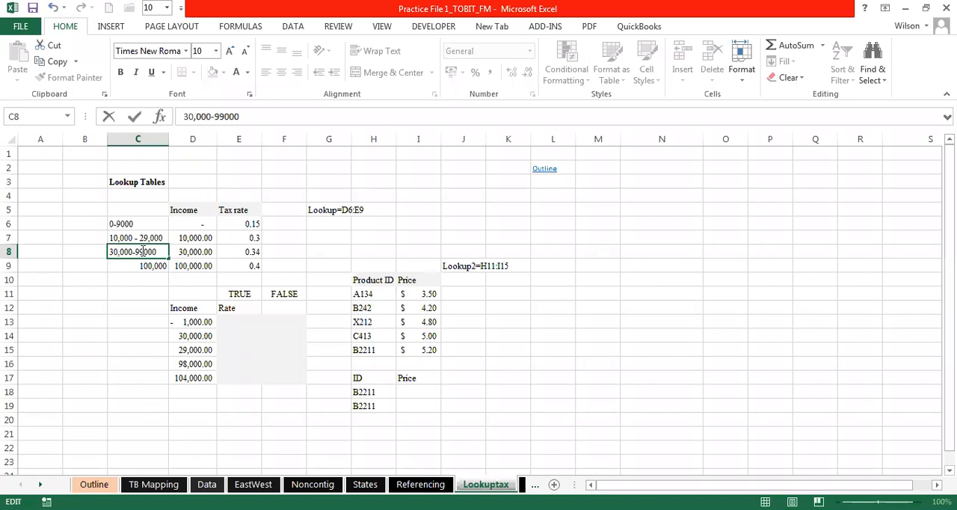
text(,)
click(127, 307)
- Left-align the 100,000 entry in C9
click(140, 265)
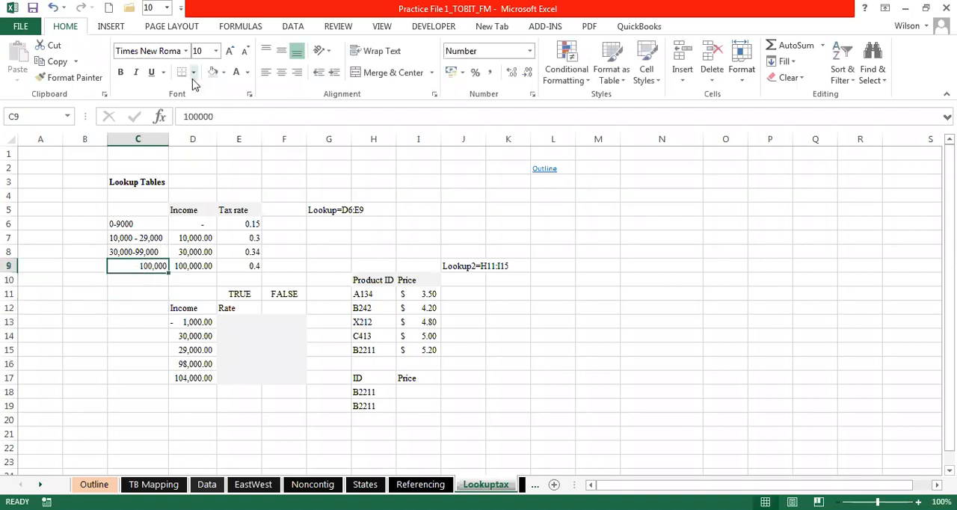
click(266, 72)
click(330, 251)
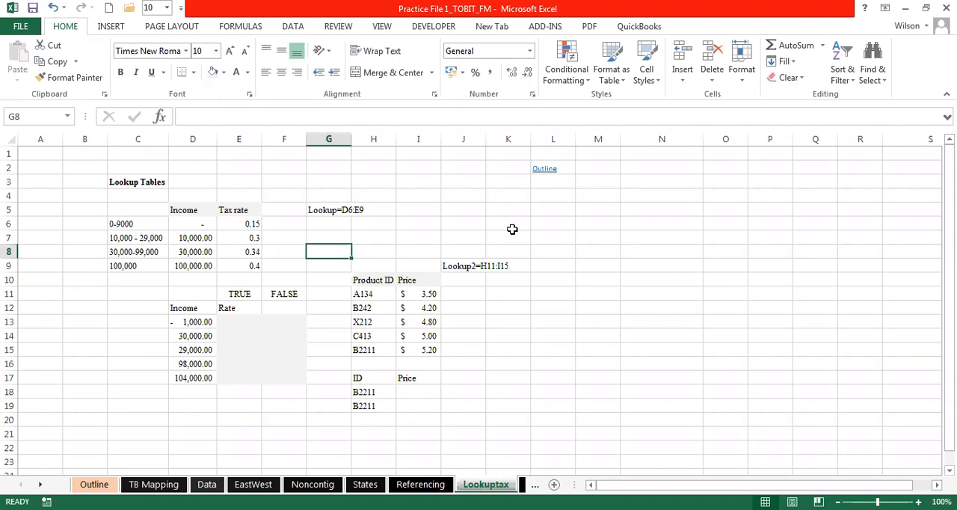
click(404, 234)
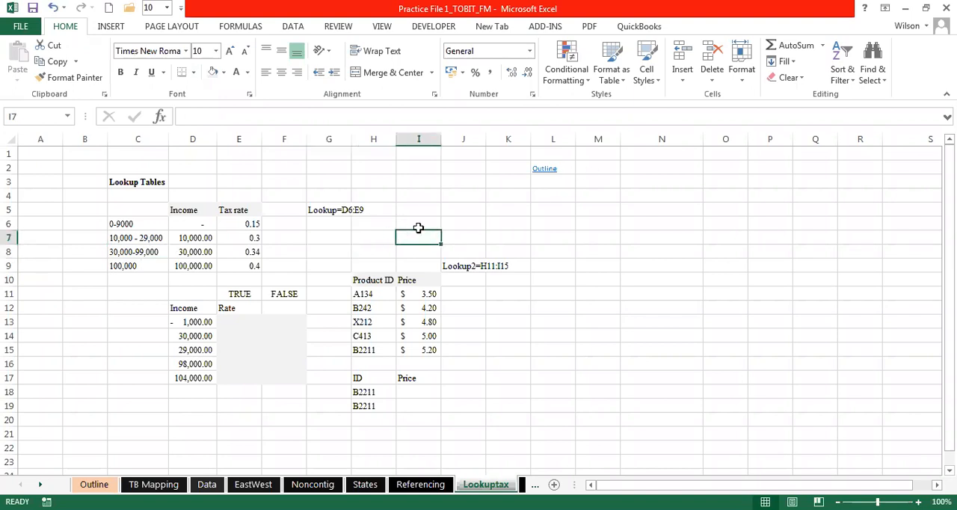
click(498, 224)
click(580, 254)
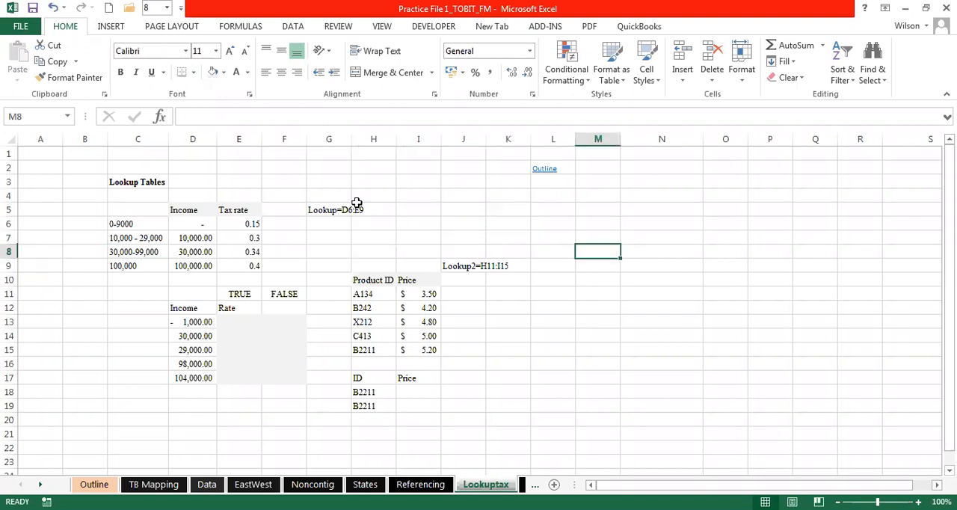
- Enter the heading Income Range in C5 above the bracket labels
click(137, 213)
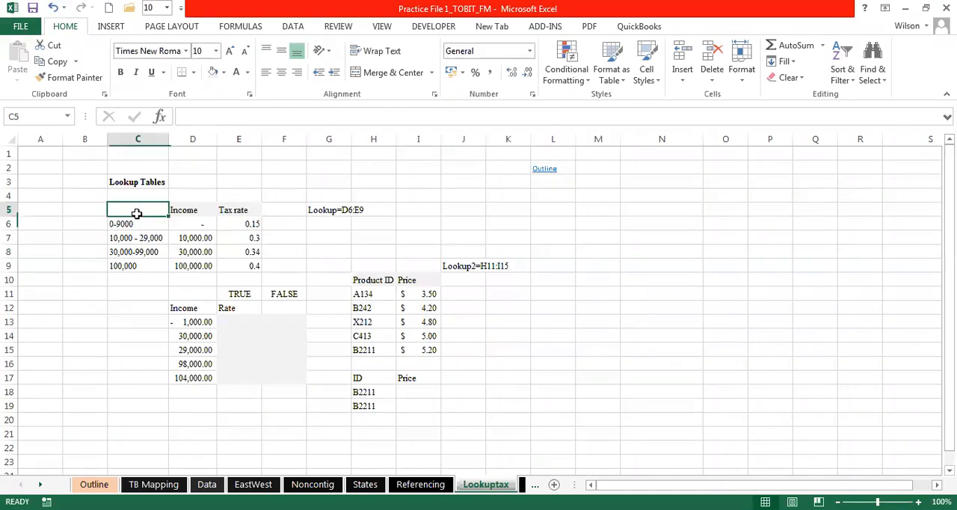
text(Income Rane)
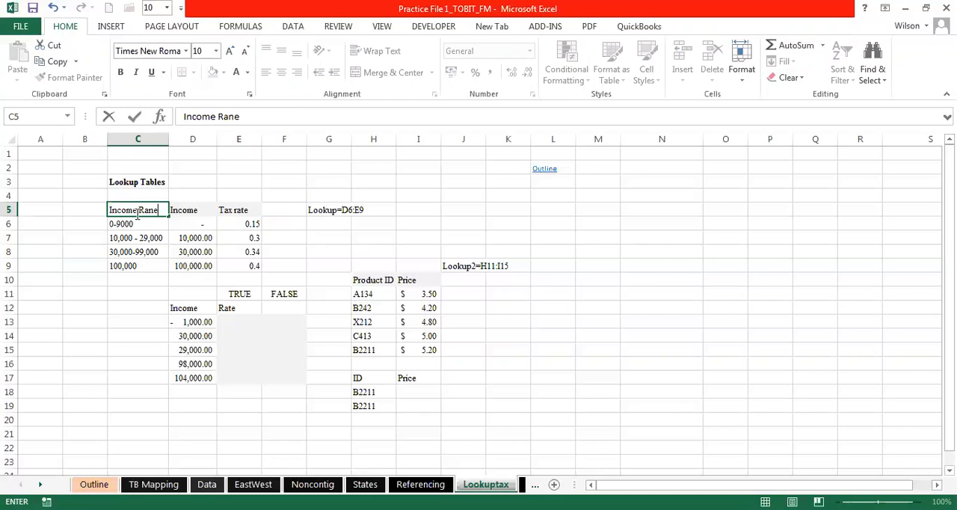
key(BackSpace)
key(BackSpace)
text(nge)
click(129, 279)
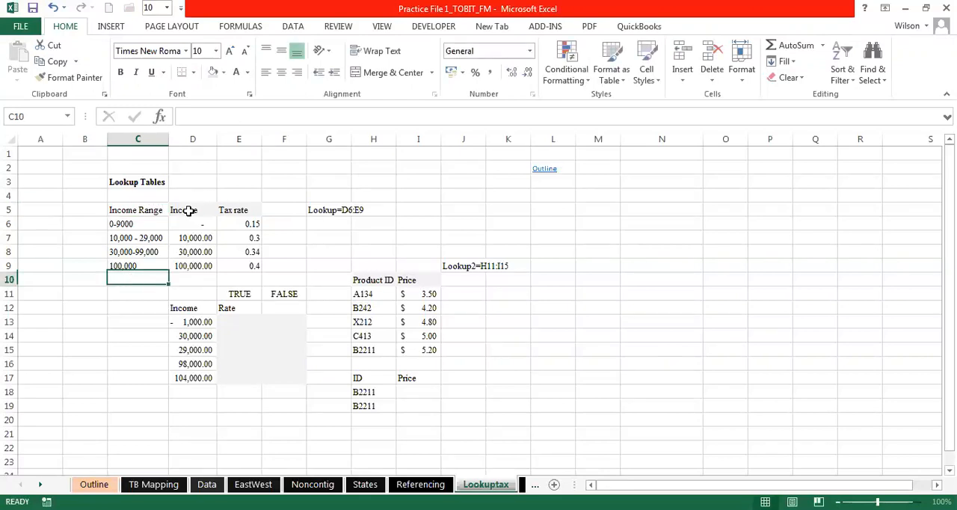
- Compare the income ranges in C6:C9 with the starting incomes in D6:D9 of the tax rate table
click(196, 210)
click(254, 209)
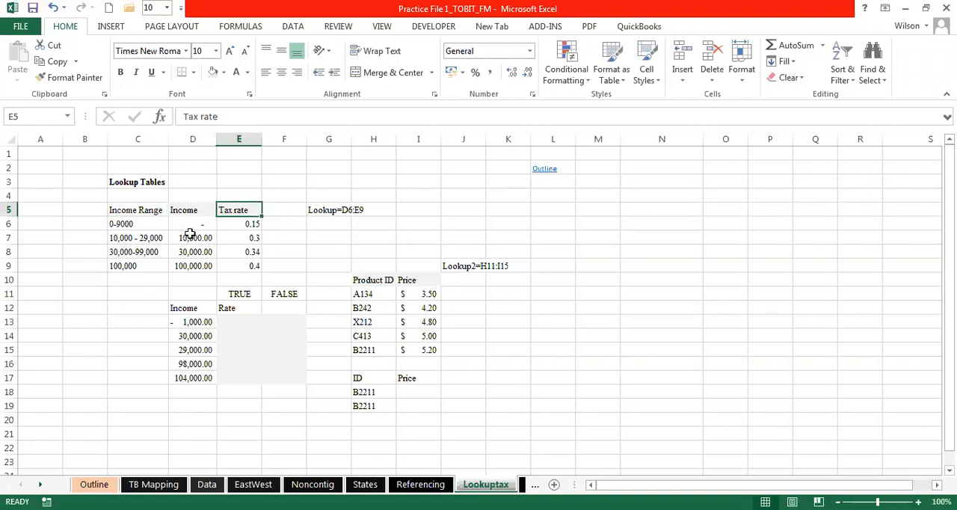
click(194, 224)
drag(195, 223, 195, 263)
click(137, 224)
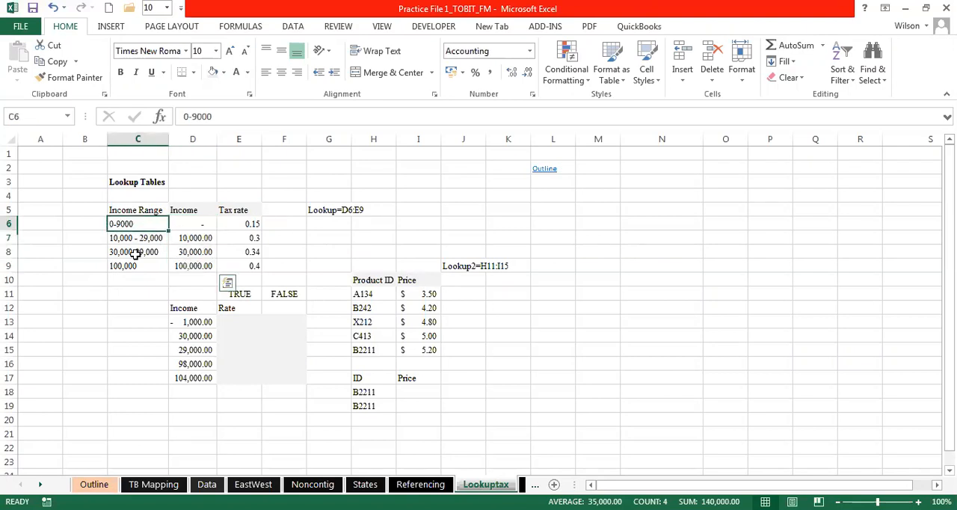
drag(135, 255, 133, 264)
drag(195, 224, 202, 263)
drag(139, 224, 139, 266)
drag(140, 219, 139, 265)
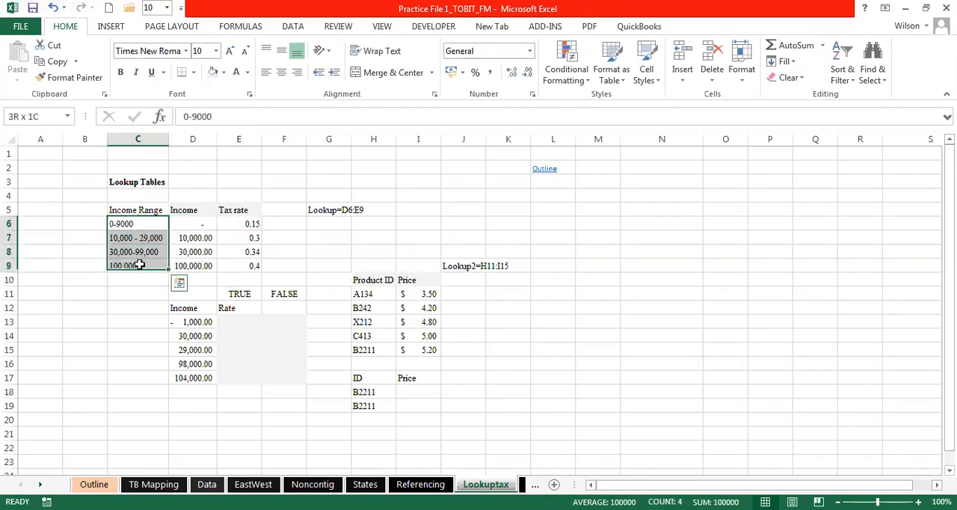
click(192, 222)
drag(193, 243, 197, 260)
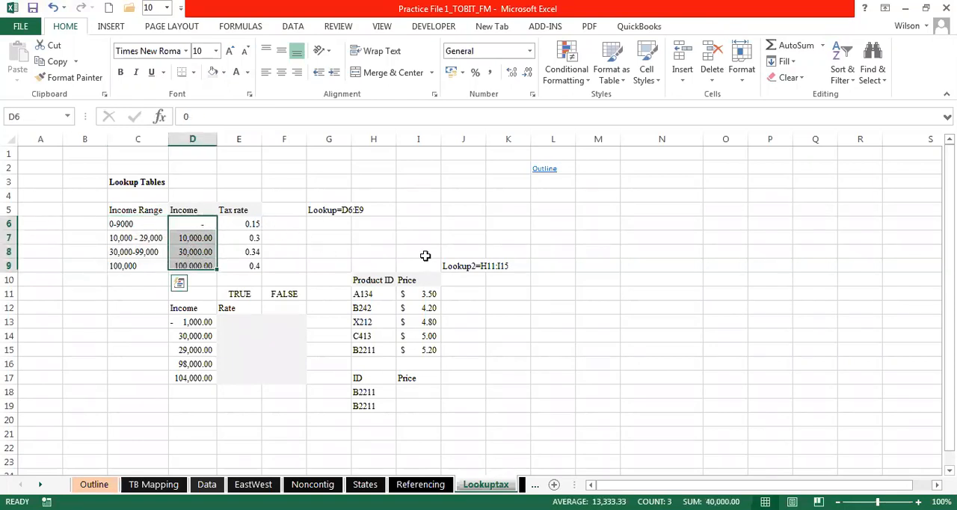
key(ctrl+z)
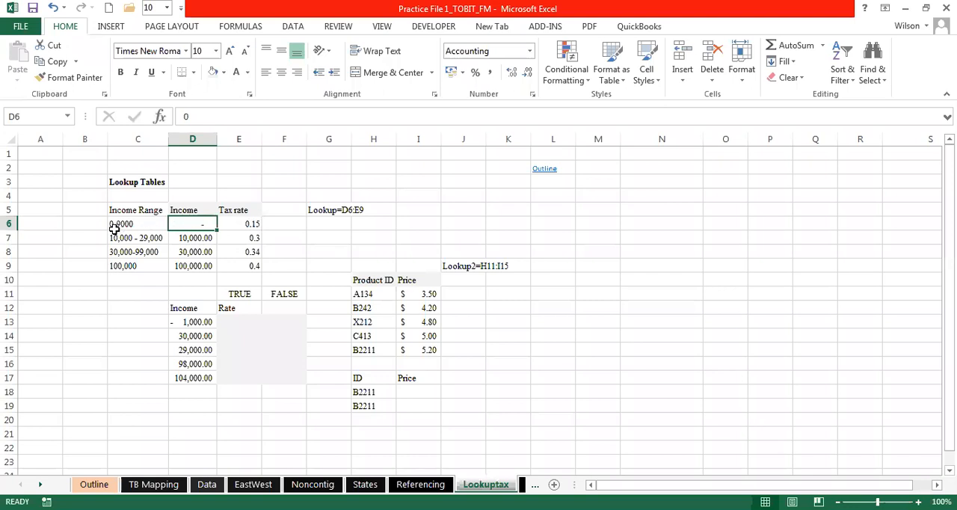
click(200, 237)
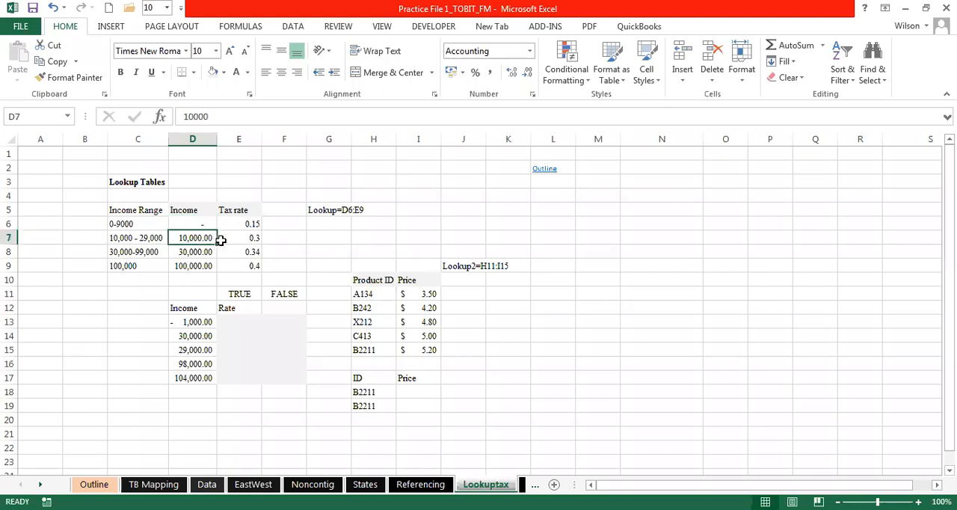
click(207, 251)
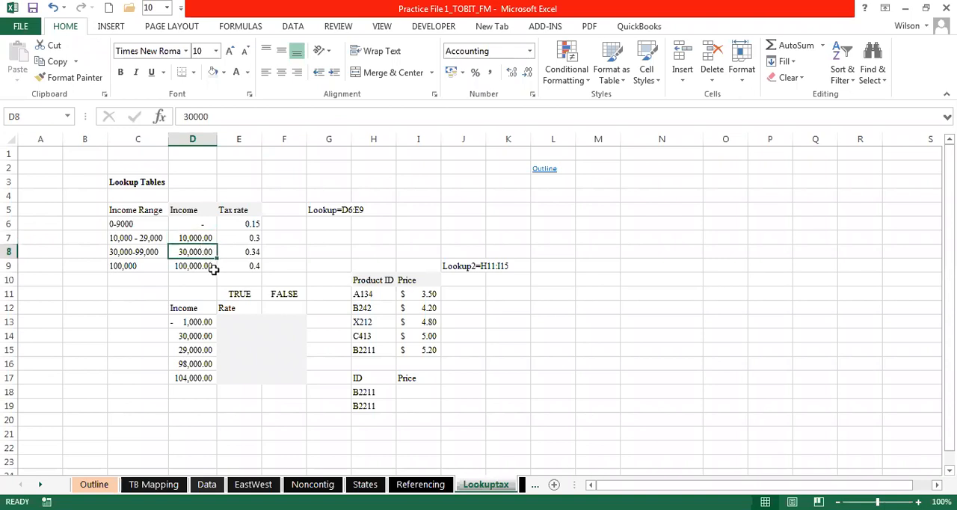
click(200, 268)
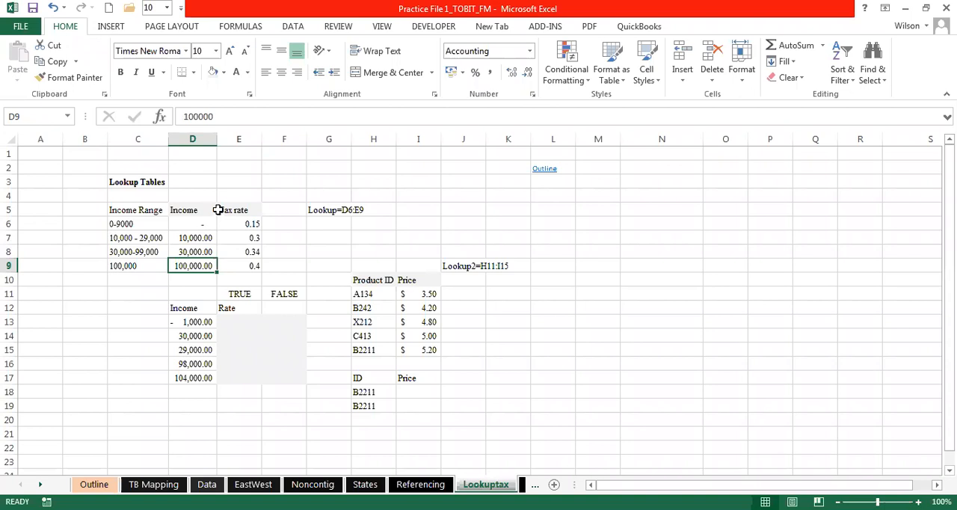
- Format the tax rates in E6:E9 as percentages
click(197, 221)
click(246, 224)
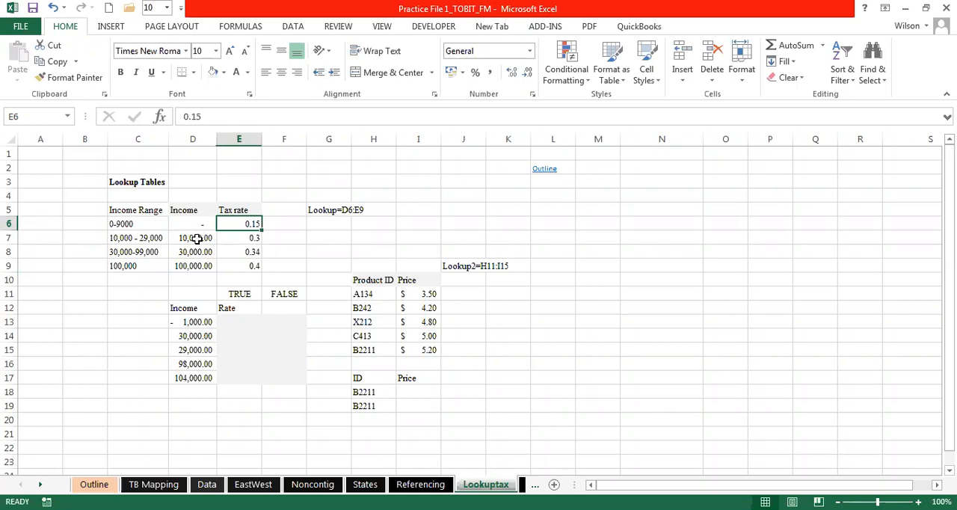
click(194, 238)
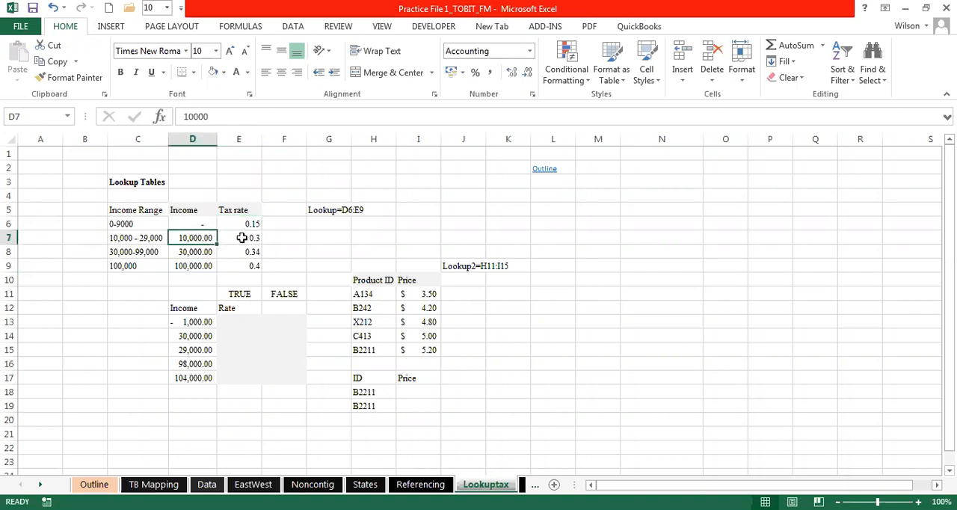
click(247, 238)
drag(250, 222, 251, 265)
click(474, 72)
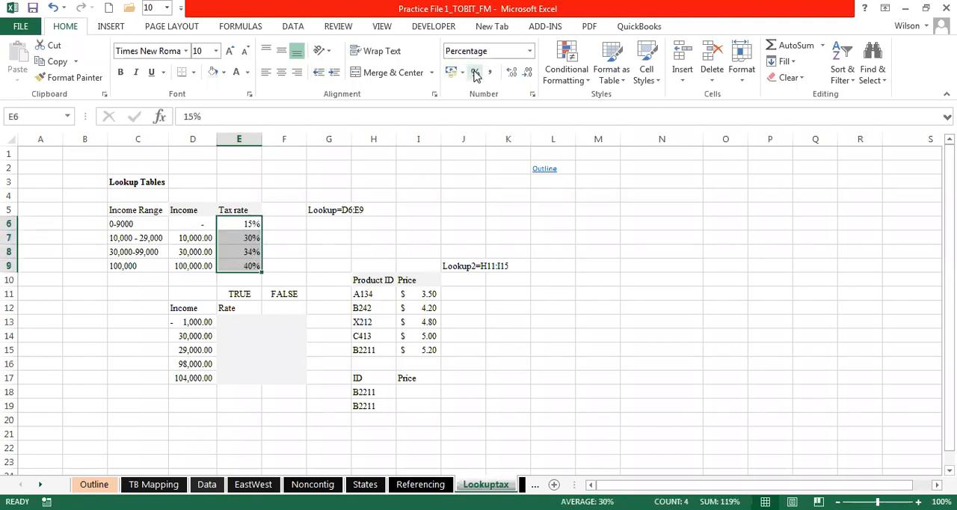
- Examine the tax rates of the two highest brackets and the TRUE and FALSE rate columns beside the incomes in D13:D17
click(203, 253)
click(248, 252)
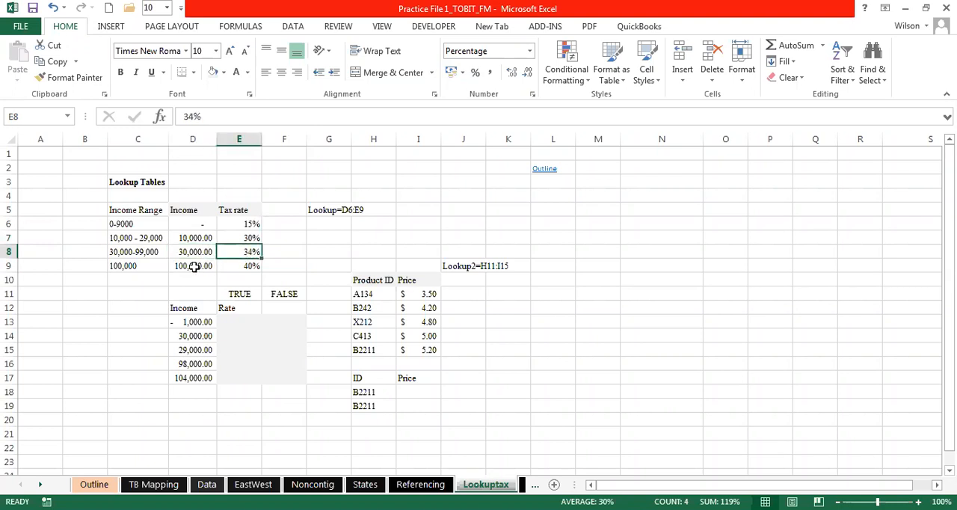
click(202, 266)
click(242, 263)
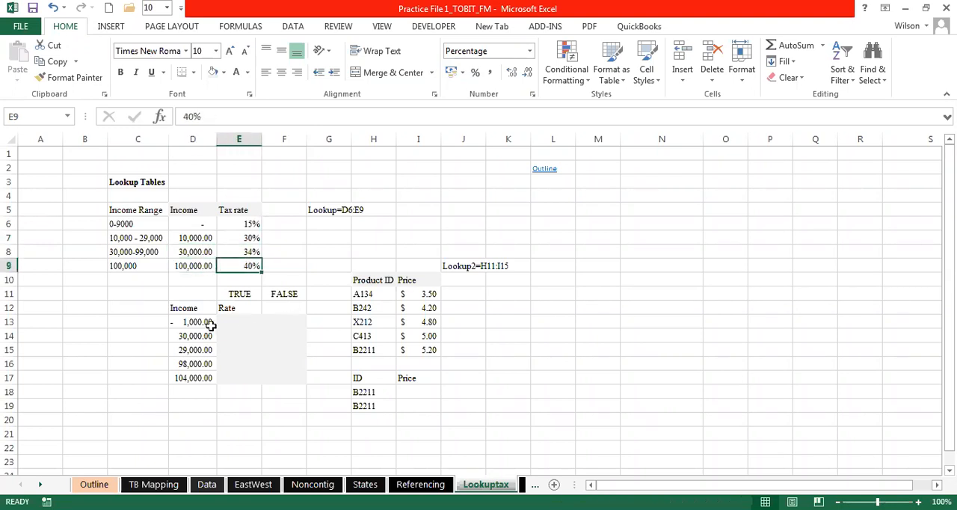
click(241, 322)
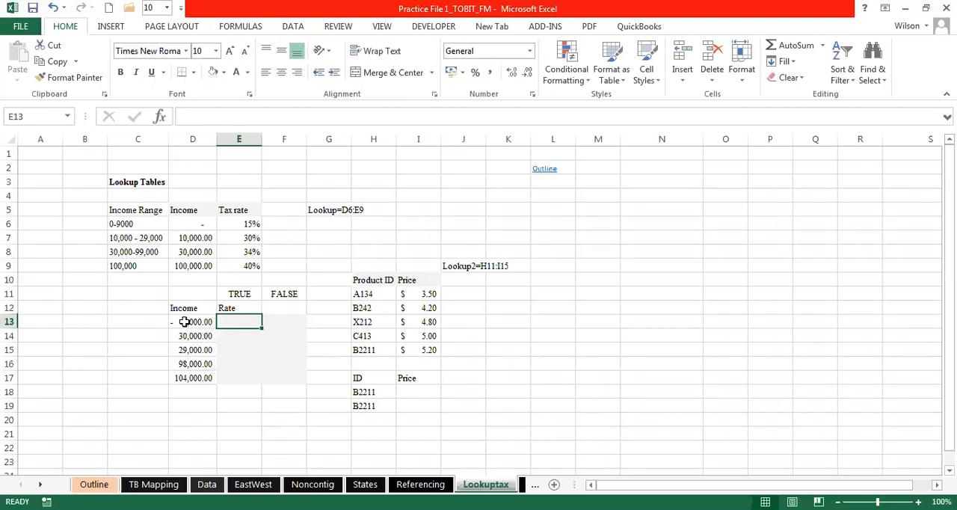
drag(186, 321, 190, 381)
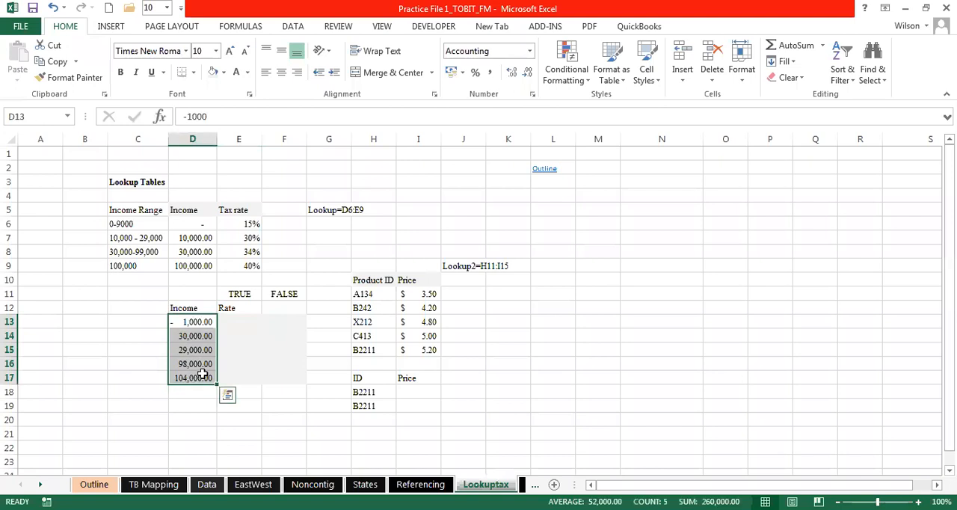
click(240, 320)
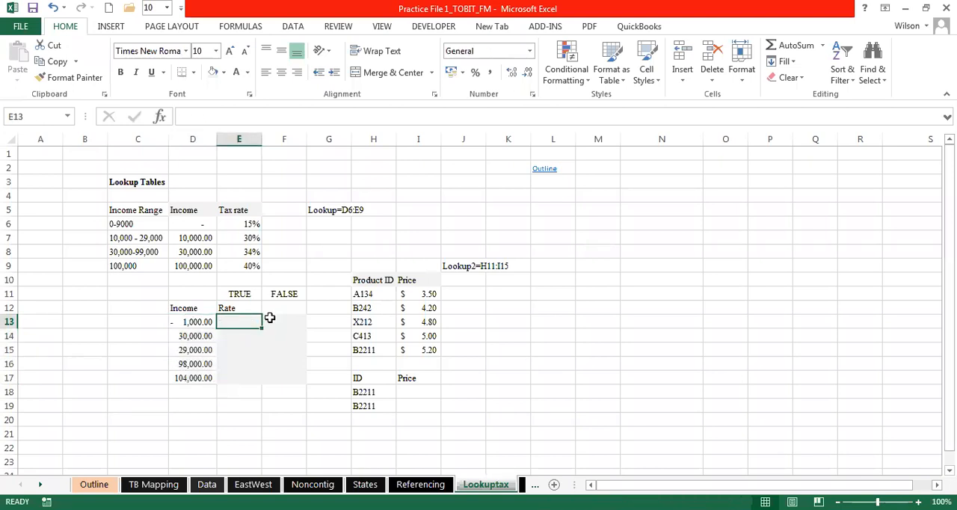
click(236, 294)
click(283, 294)
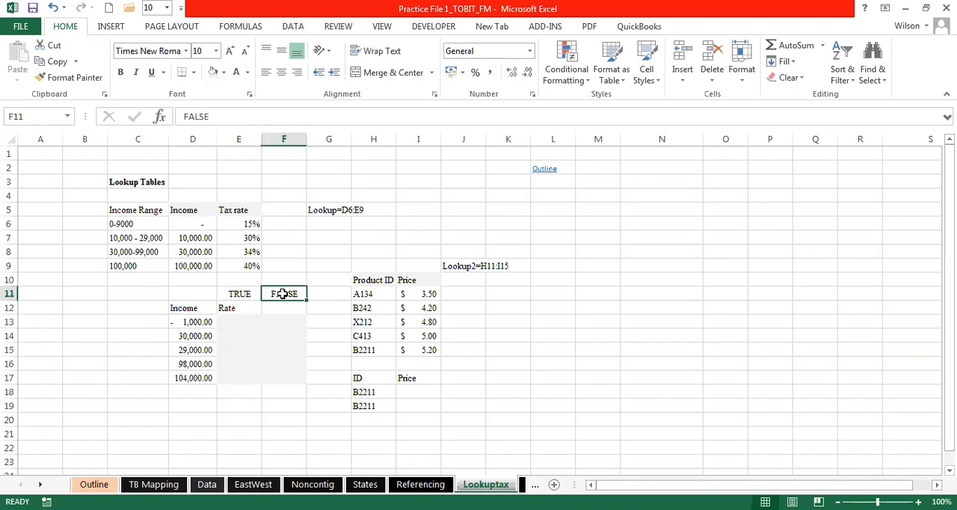
- Match the 30,000 income in D14 to its bracket and tax rate in row 8
click(234, 320)
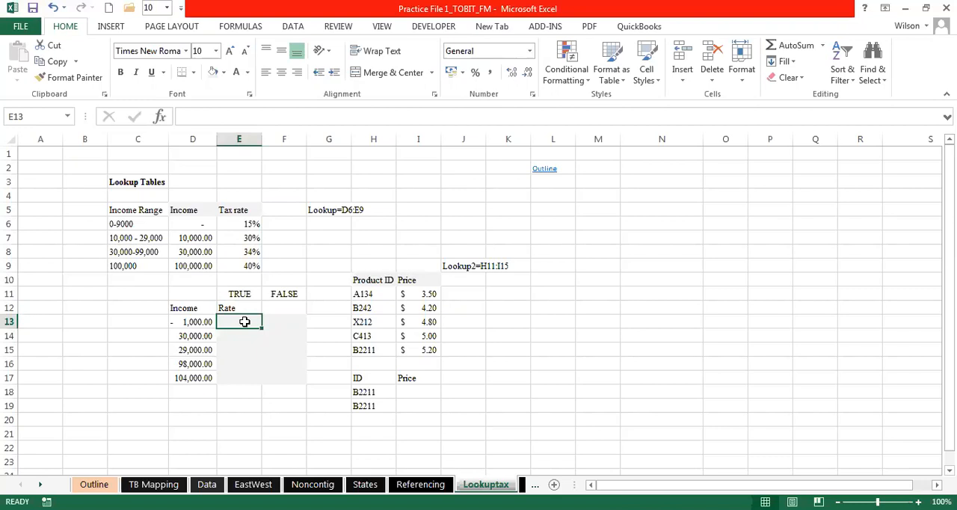
click(195, 323)
click(190, 335)
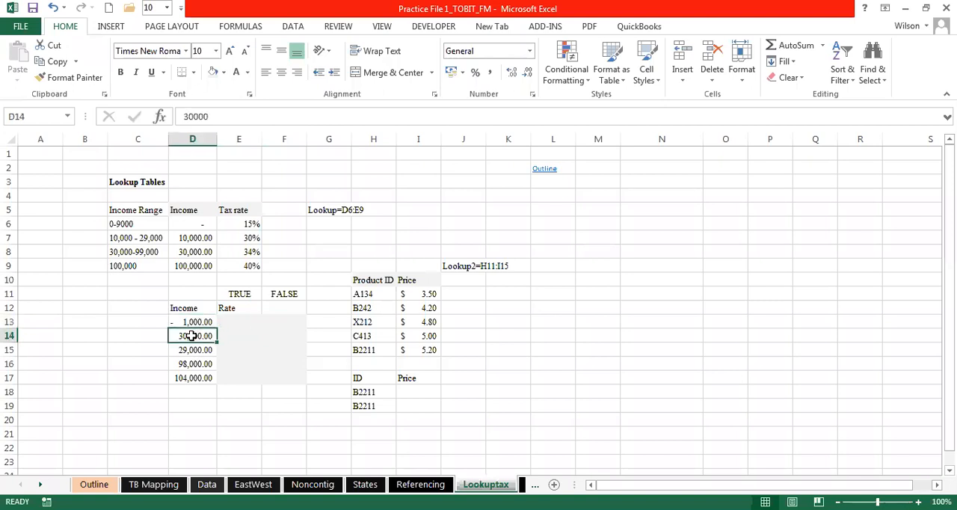
click(195, 252)
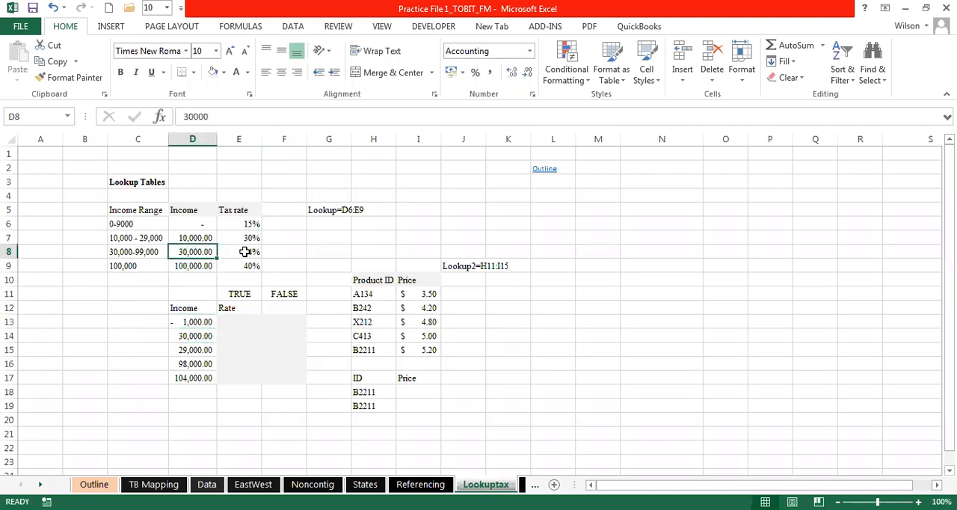
click(243, 252)
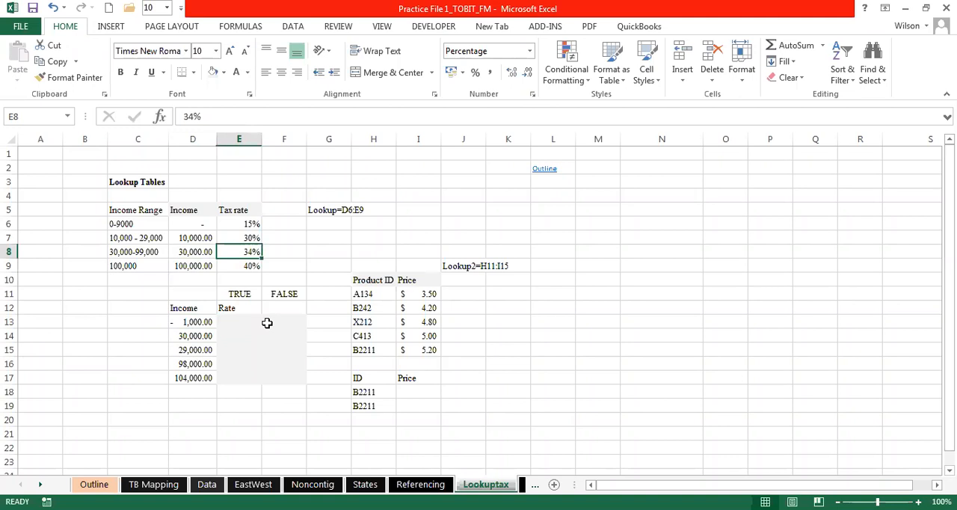
click(186, 335)
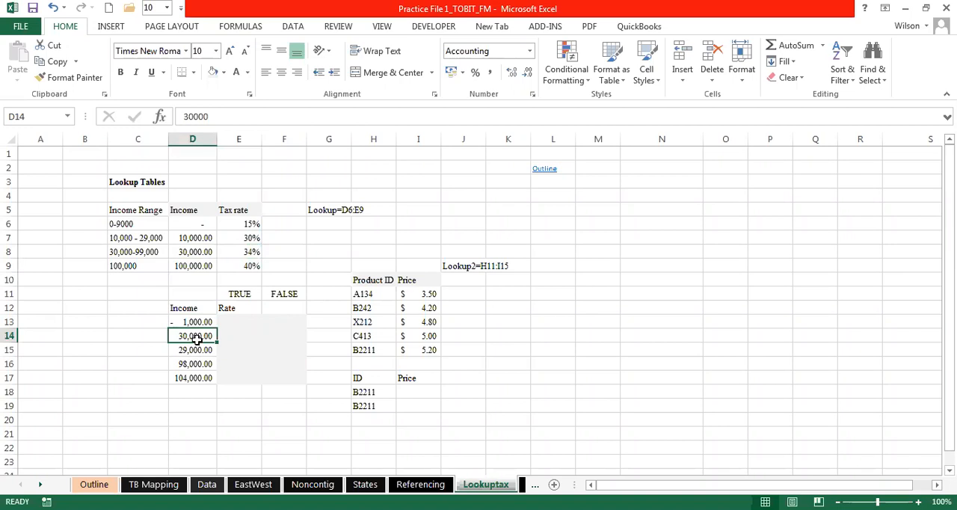
- Begin a VLOOKUP formula in E13 with the income in D13 as the lookup value
click(232, 331)
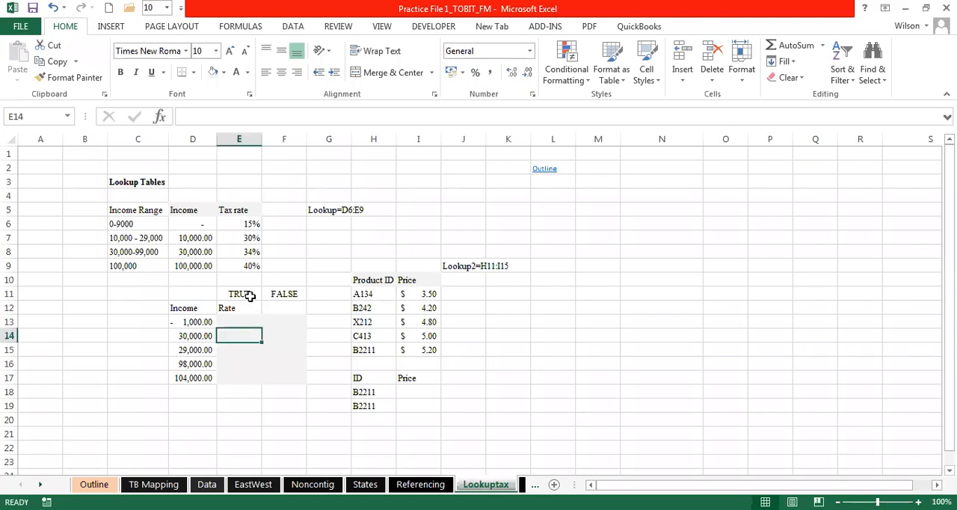
click(227, 322)
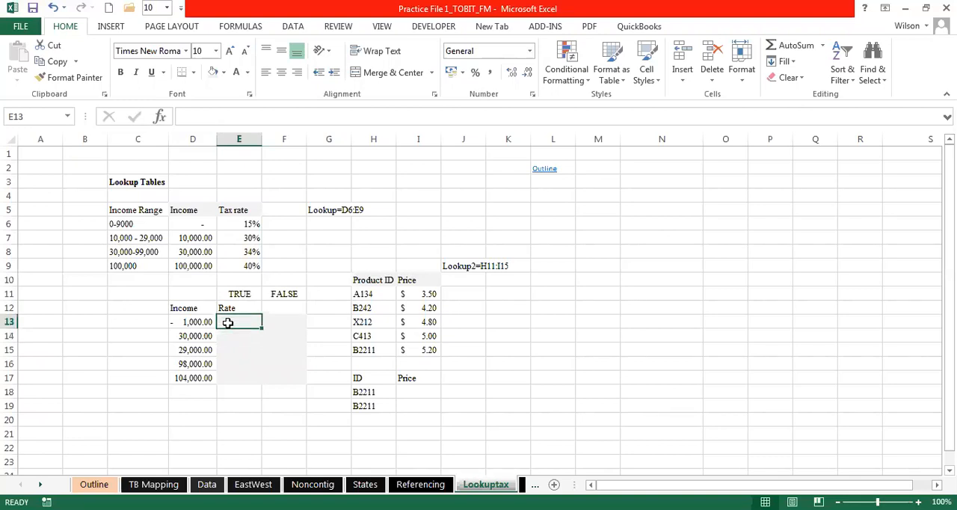
text(=)
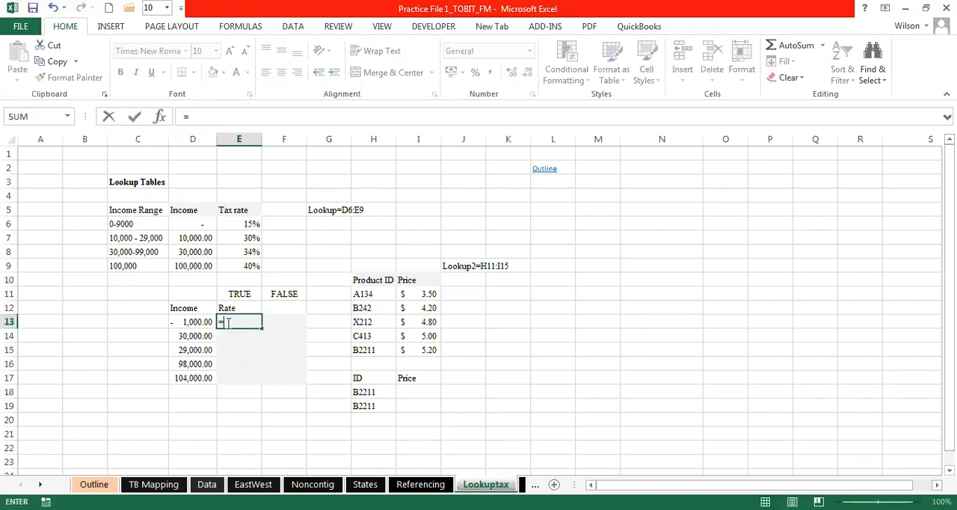
text(vlo)
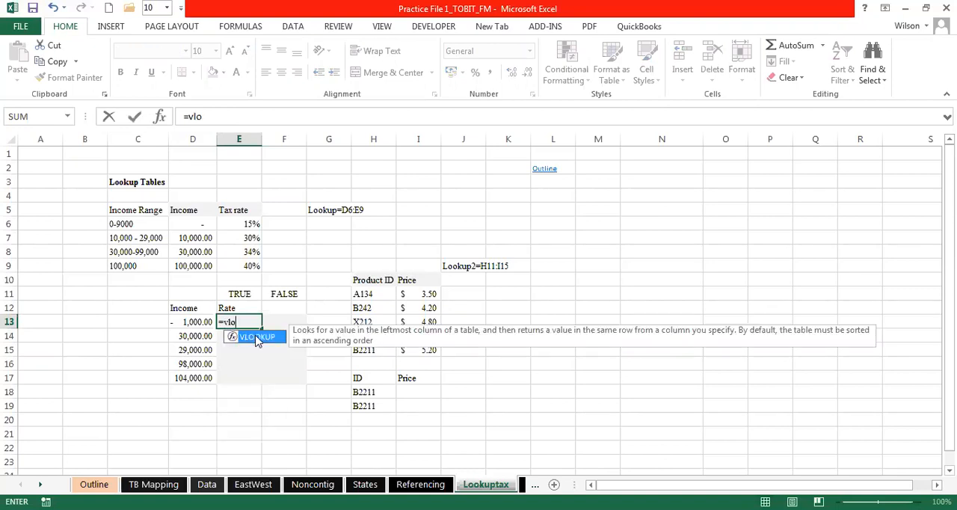
double_click(257, 337)
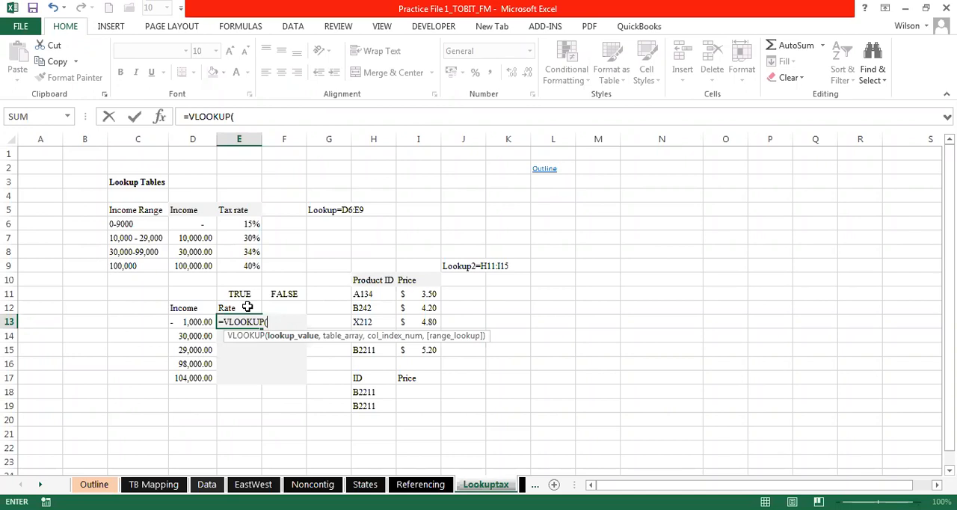
click(194, 321)
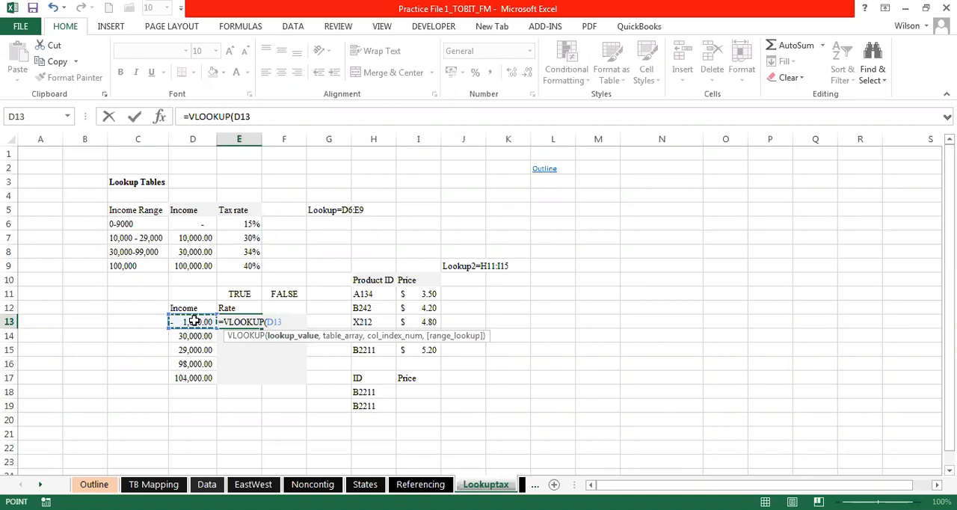
text(,)
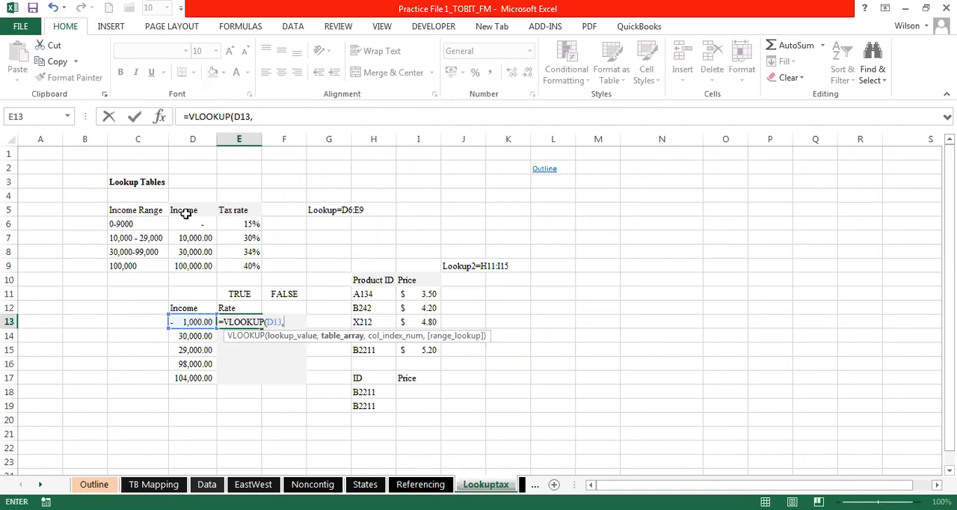
- Set the formula's table array to the income and tax rate range D6:E9
click(215, 221)
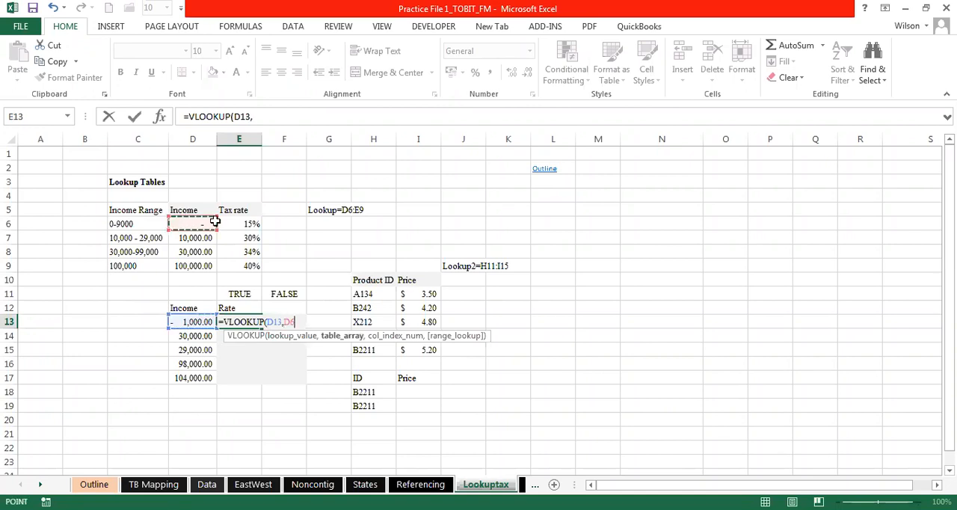
drag(215, 221, 248, 265)
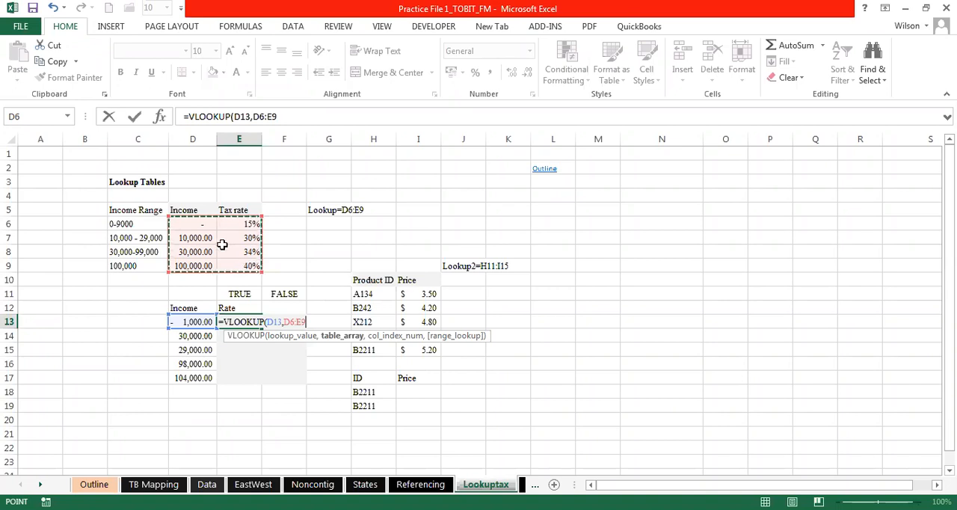
click(190, 223)
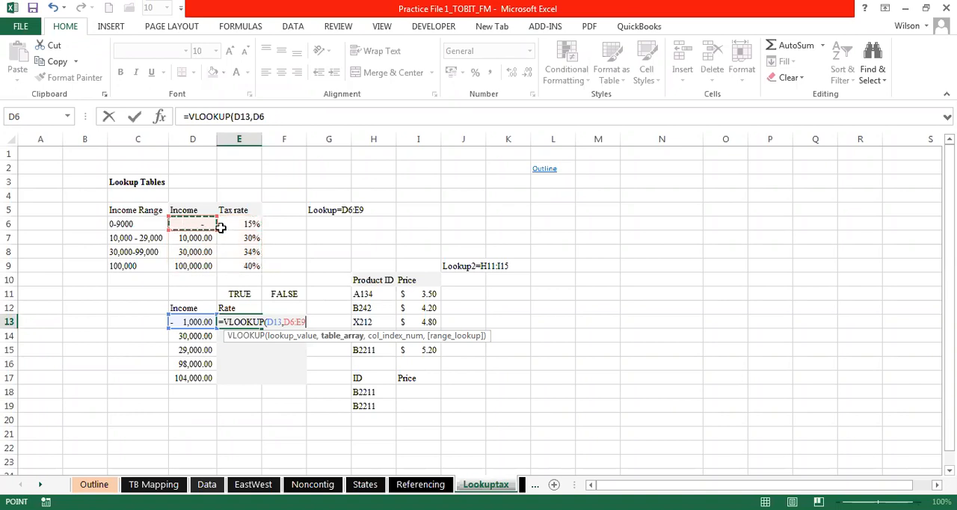
drag(231, 265, 231, 265)
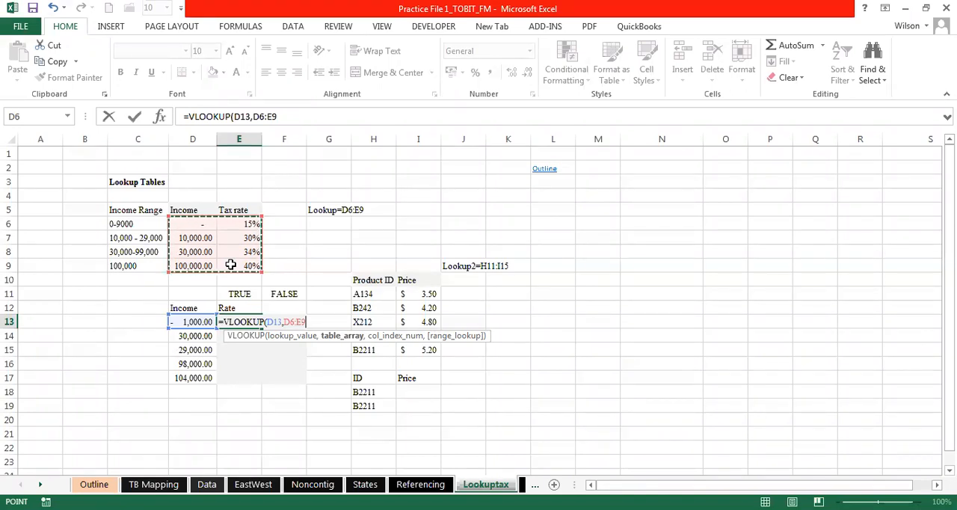
key(F4)
text(,)
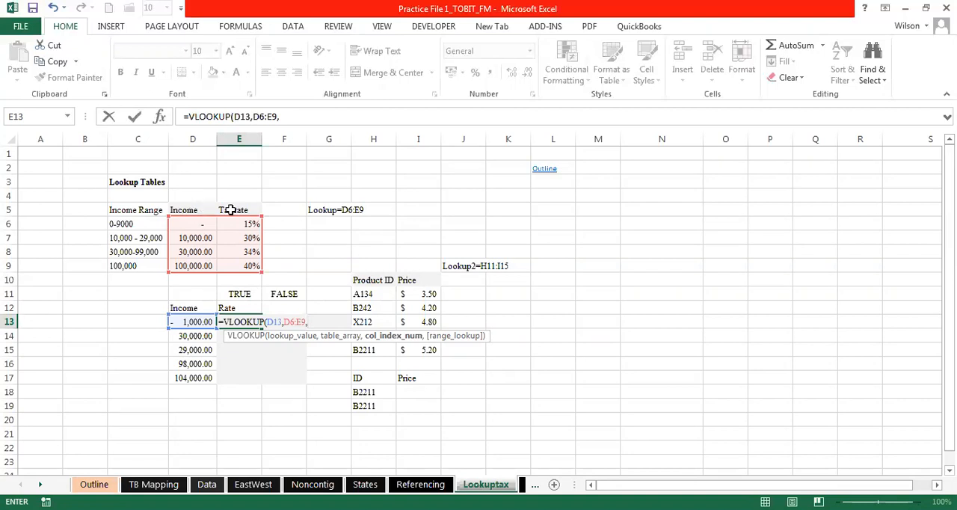
- Complete the E13 formula with column index 2 and TRUE for approximate match, and fill it down to E17
text(2,)
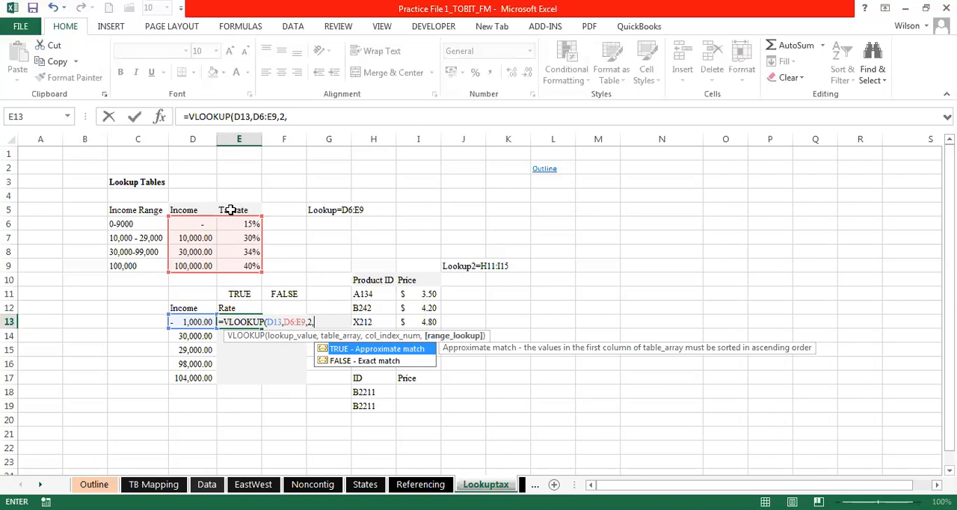
text(ue)
text())
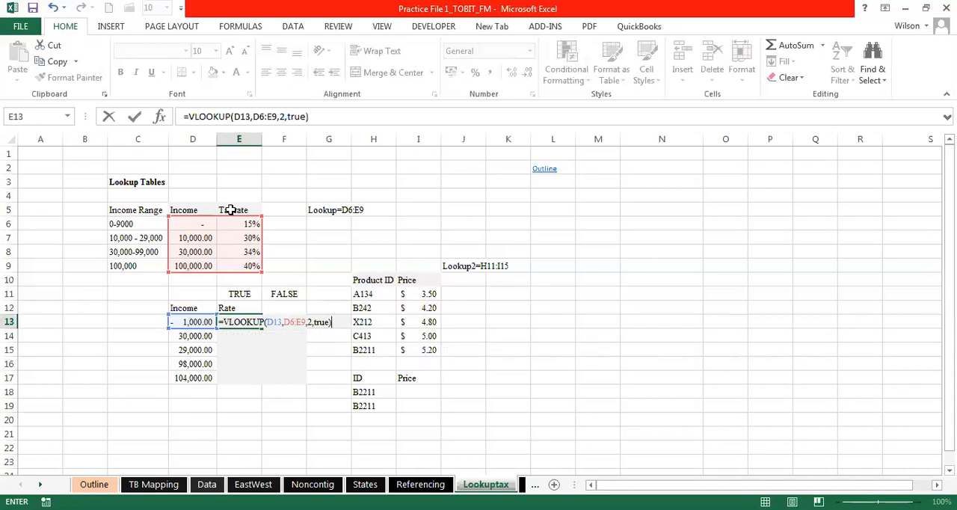
key(Return)
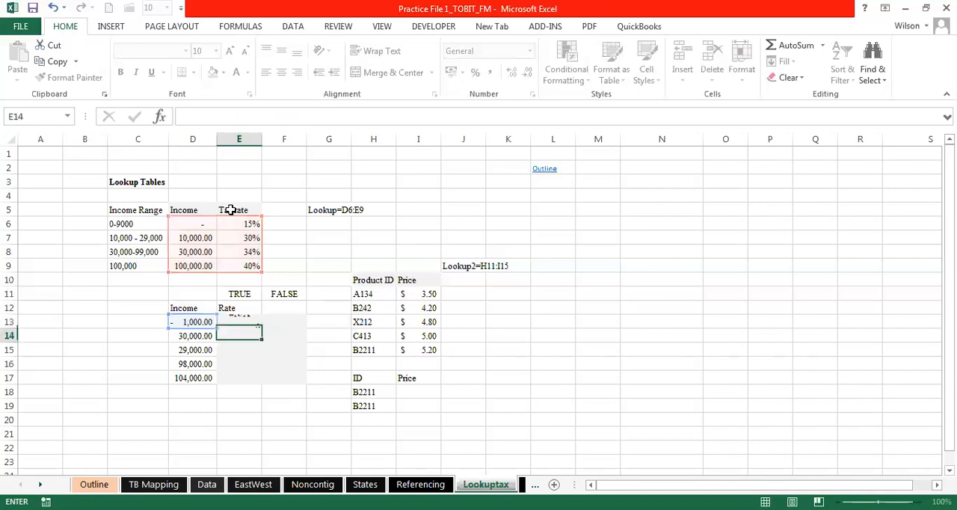
click(254, 324)
drag(262, 327, 260, 381)
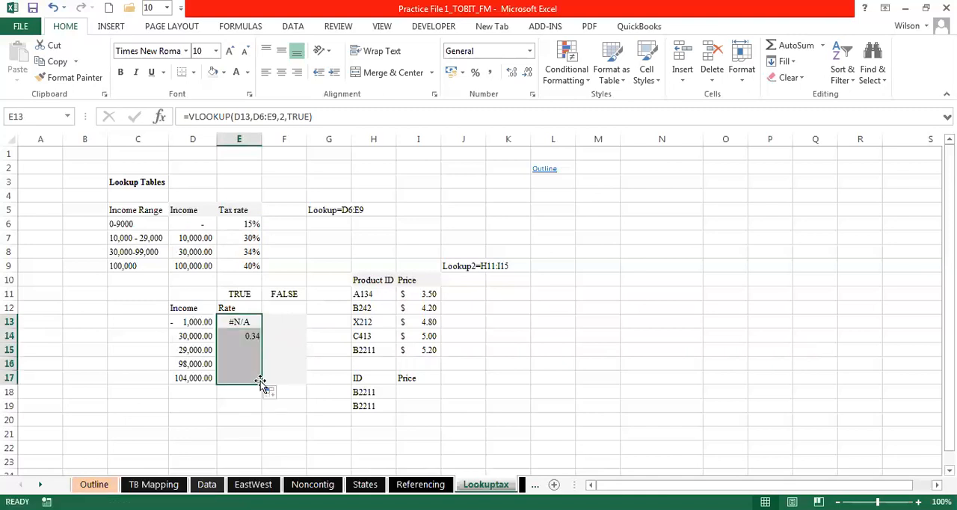
- Compare the lookup result in E13 with the income in D13 and the tax rate table in D5:E9
click(247, 322)
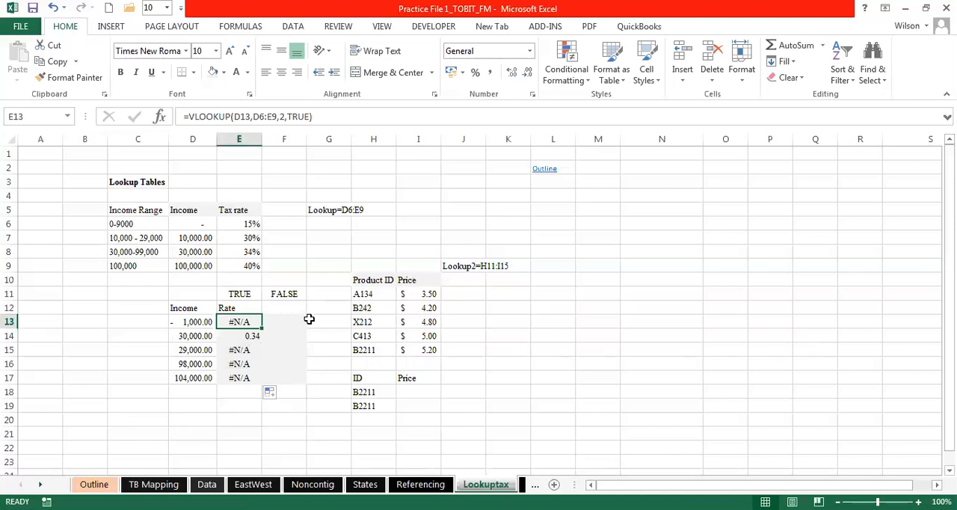
click(381, 243)
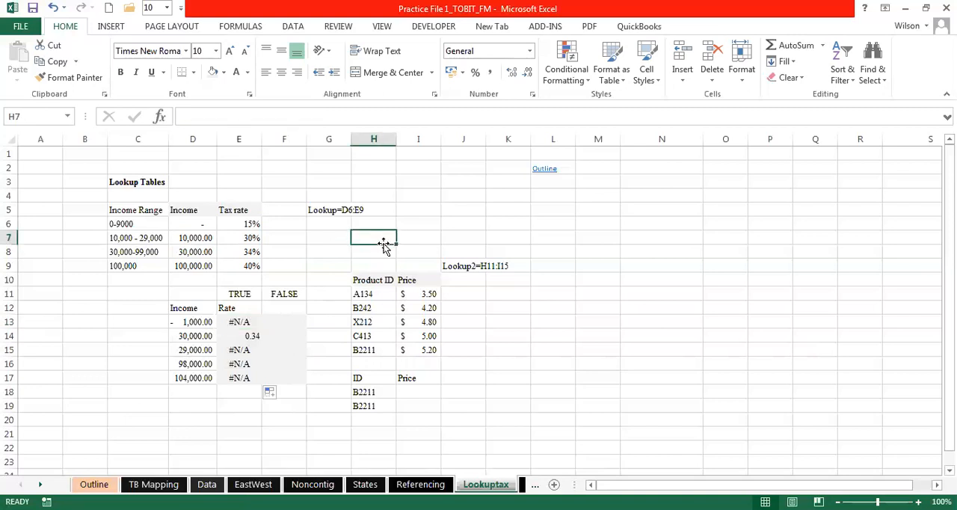
click(295, 249)
click(346, 242)
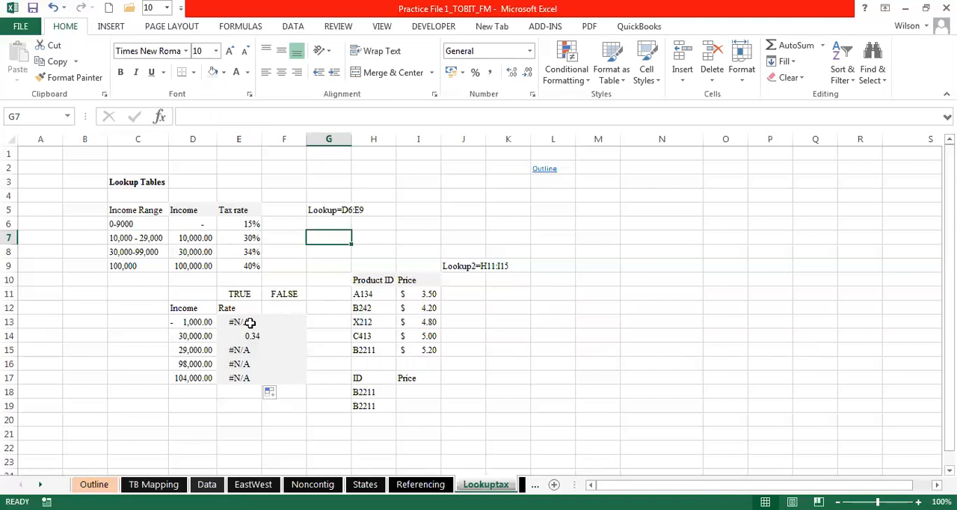
click(243, 322)
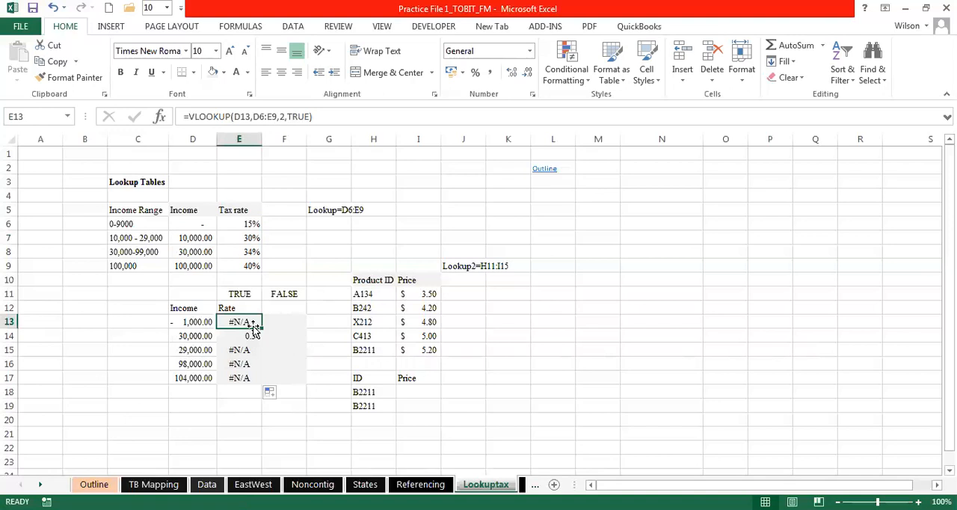
drag(188, 210, 236, 269)
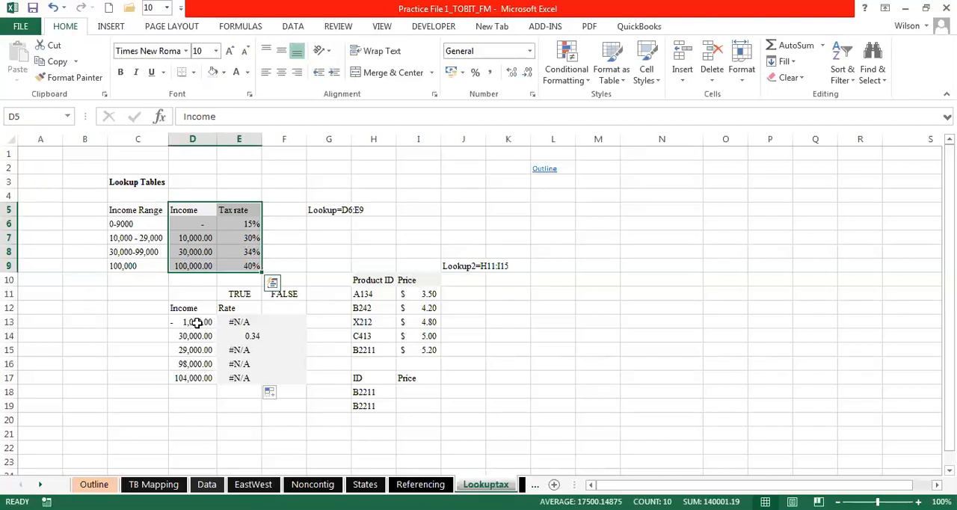
click(196, 322)
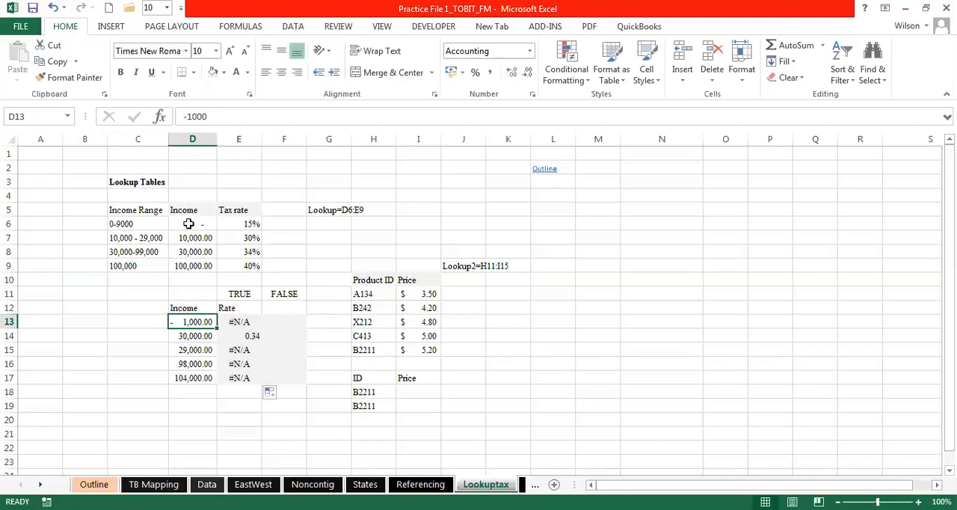
click(249, 322)
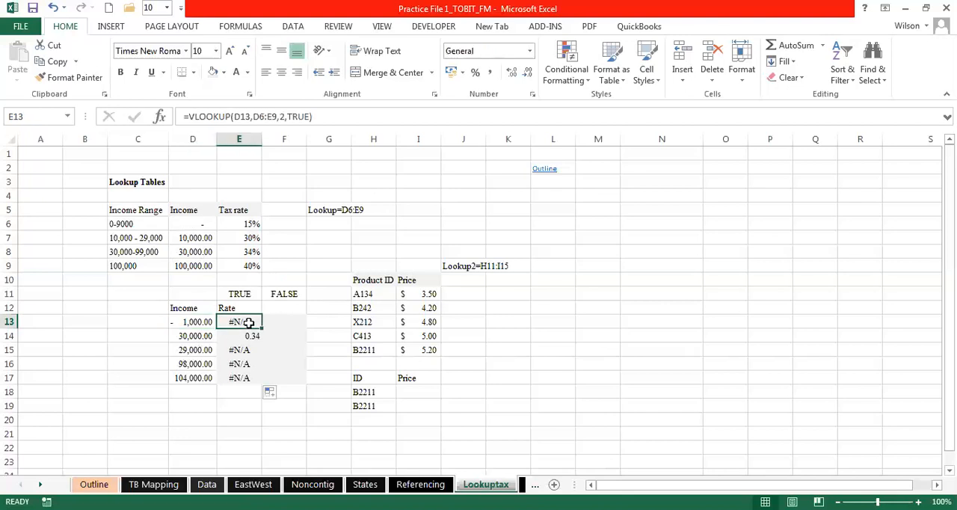
- Inspect which cells the VLOOKUP formulas in E13 and E14 reference
double_click(249, 322)
key(Return)
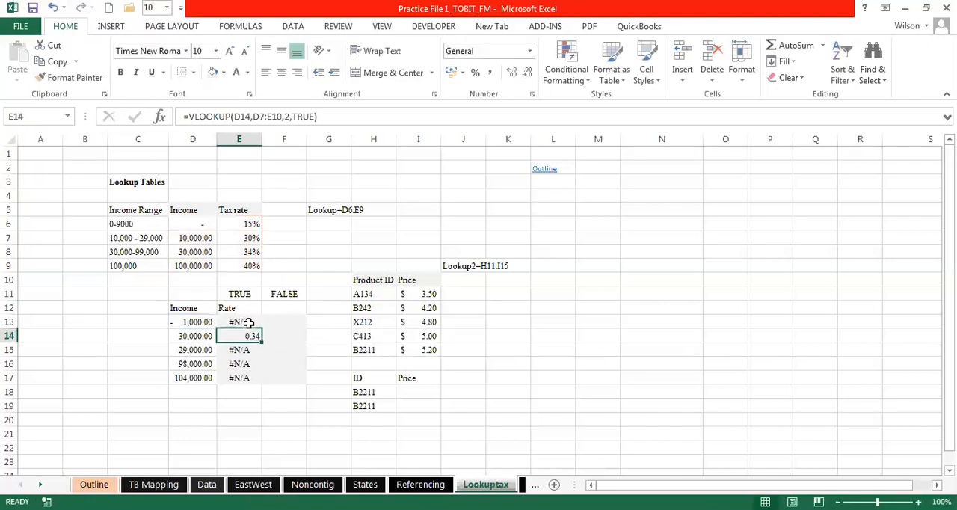
double_click(241, 337)
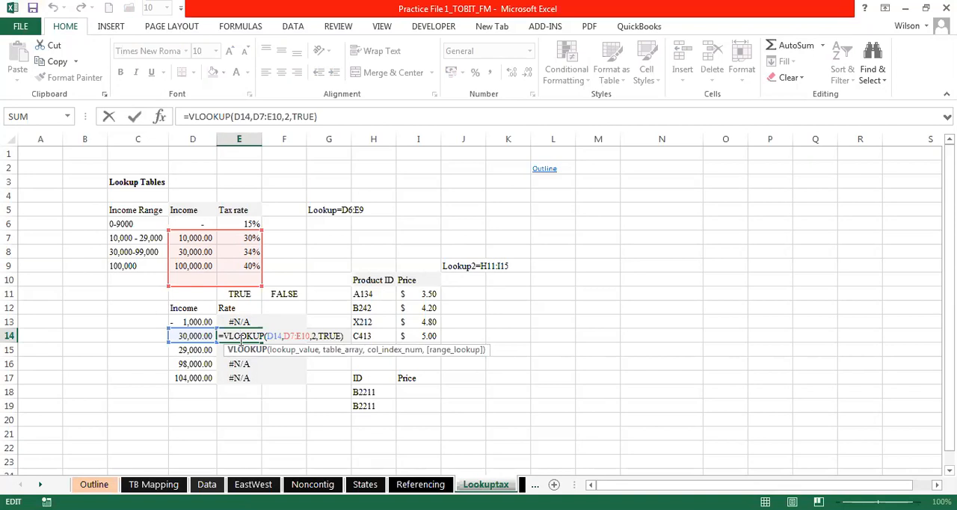
key(Return)
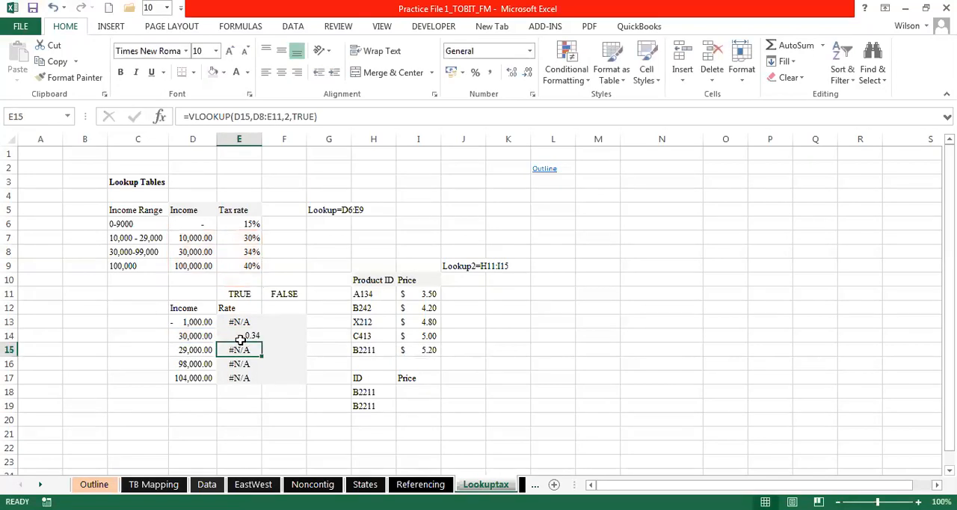
- Format the looked-up rates in E13:E17 as percentages
click(252, 336)
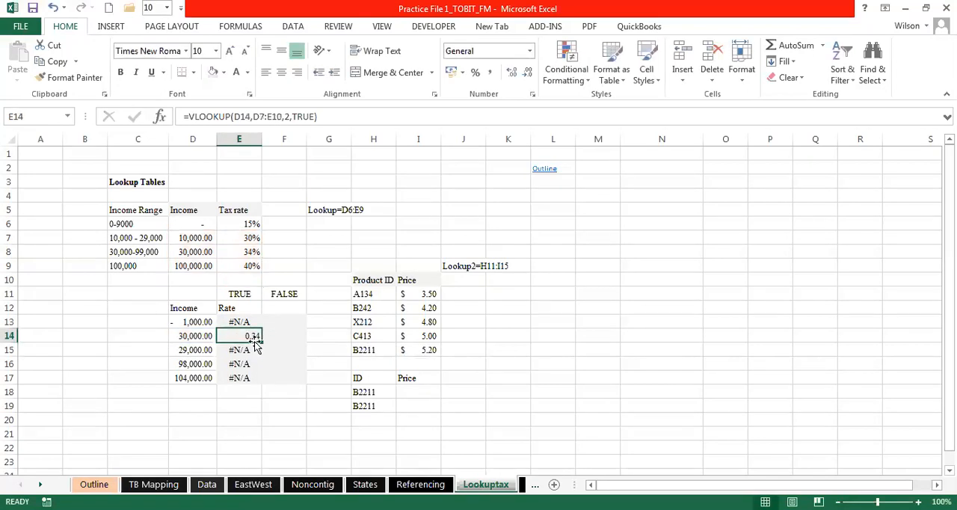
drag(241, 323, 246, 380)
click(474, 73)
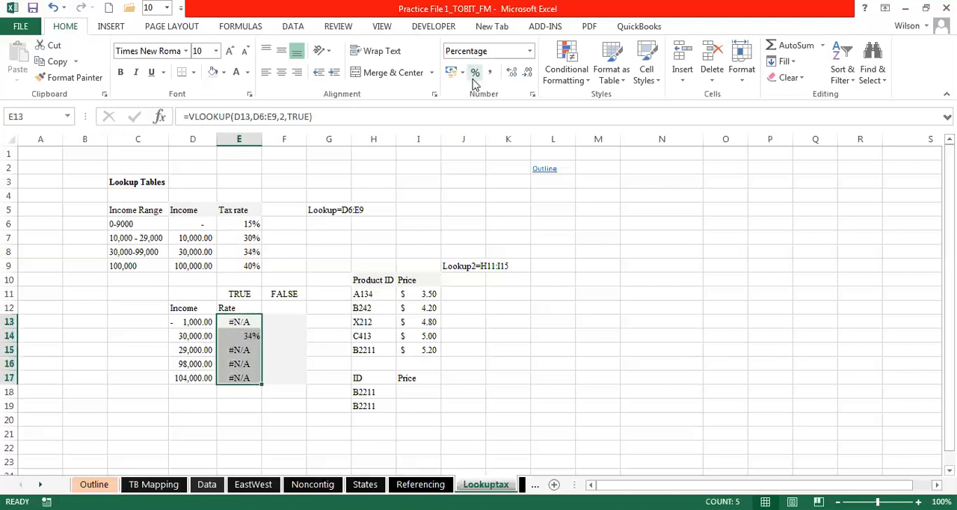
- Check the table range used by the E15 formula for the 29,000 income against the formulas in E13 and E14
click(250, 335)
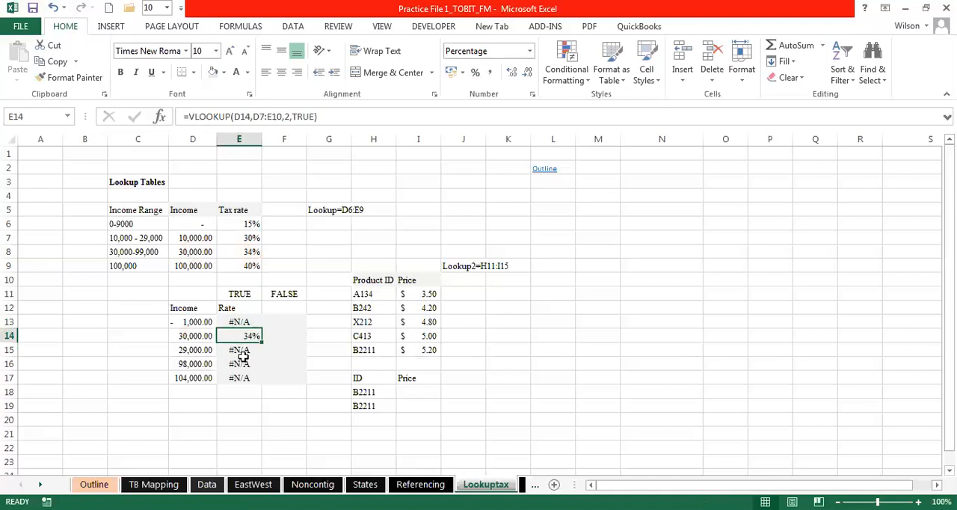
double_click(241, 350)
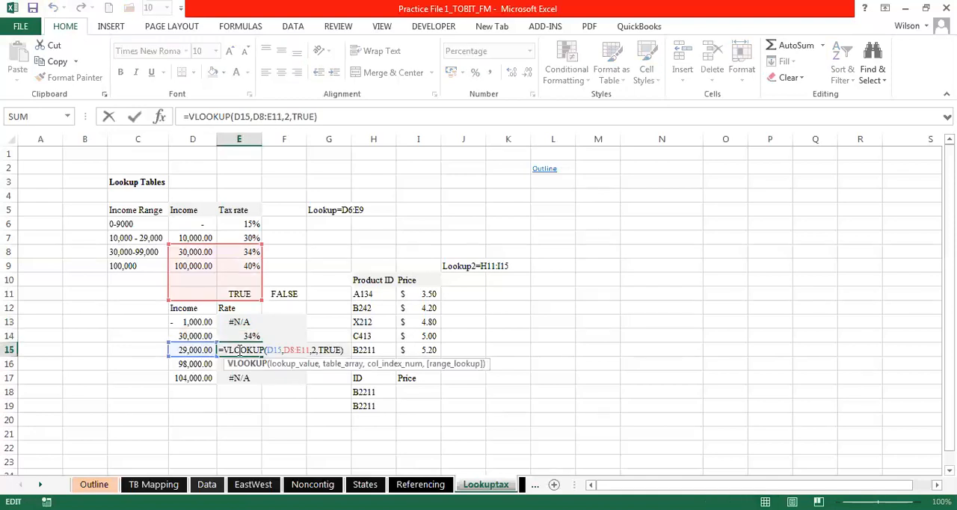
key(Return)
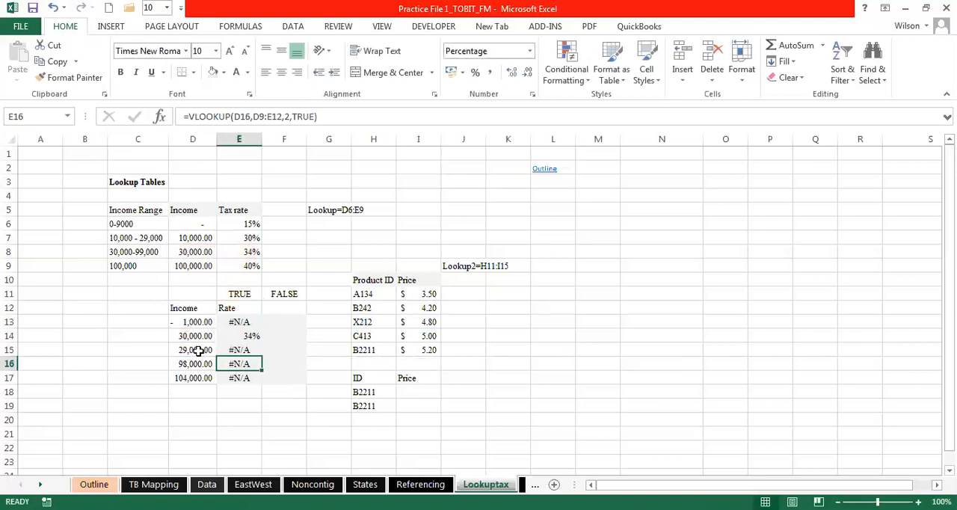
click(198, 349)
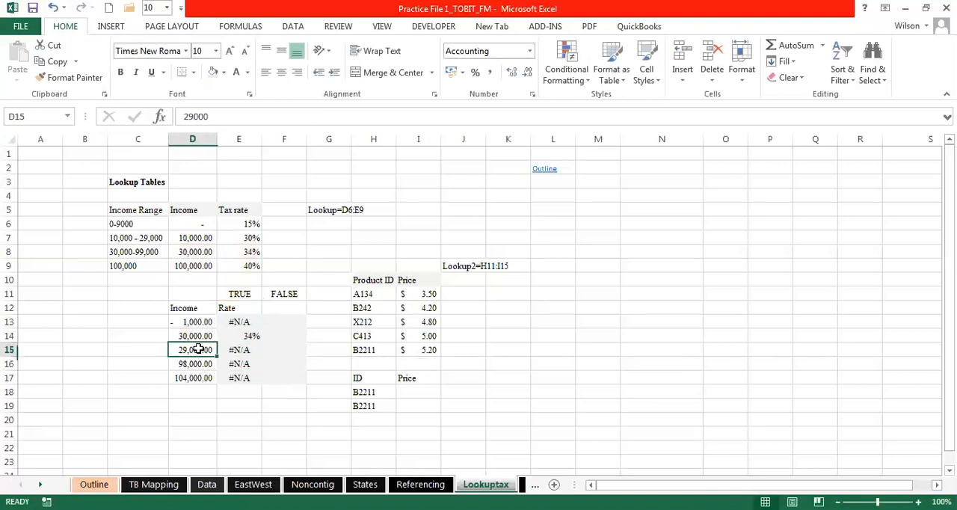
double_click(249, 348)
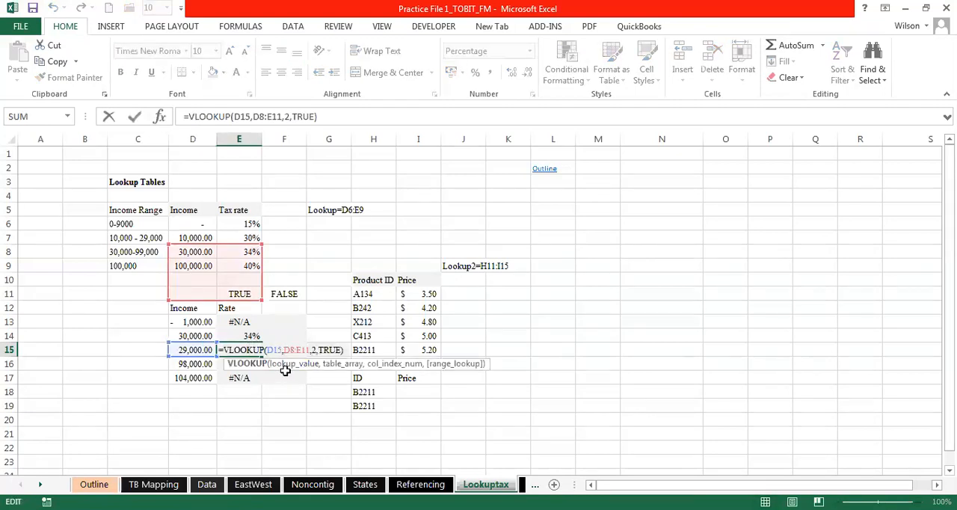
key(Return)
click(246, 348)
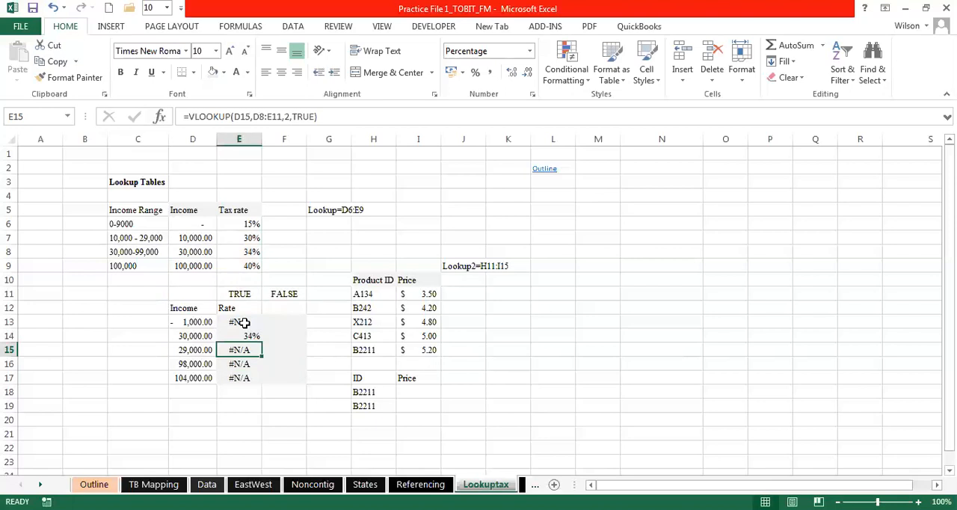
click(244, 322)
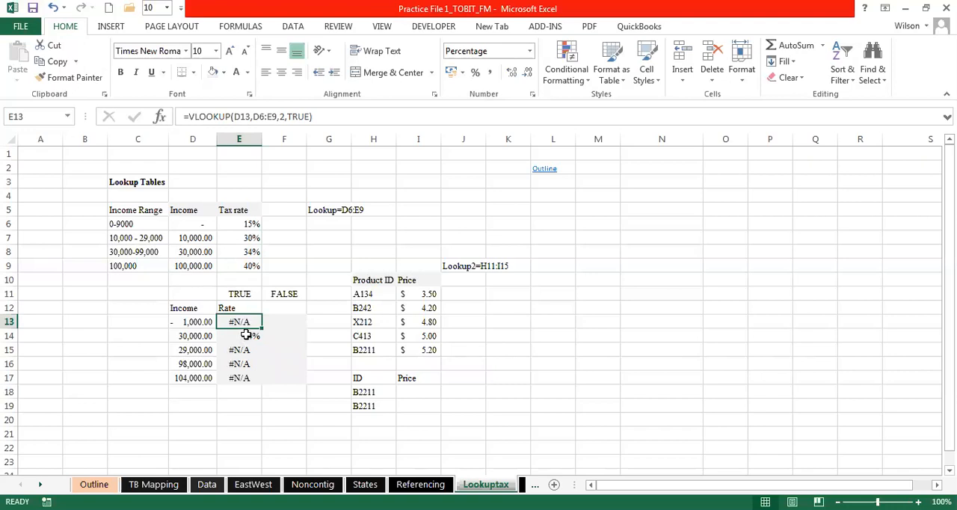
- Compare the table ranges that the VLOOKUP formulas in E13 and E14 highlight
double_click(250, 321)
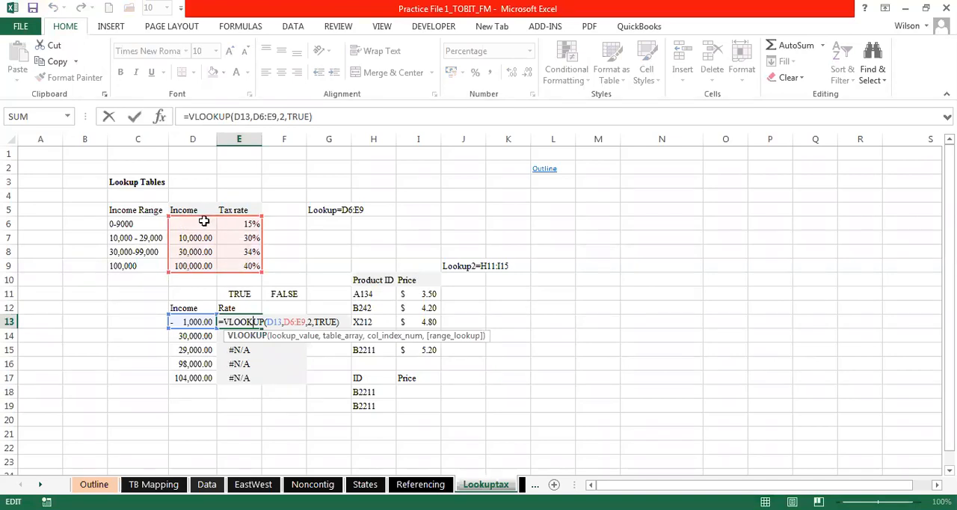
key(Return)
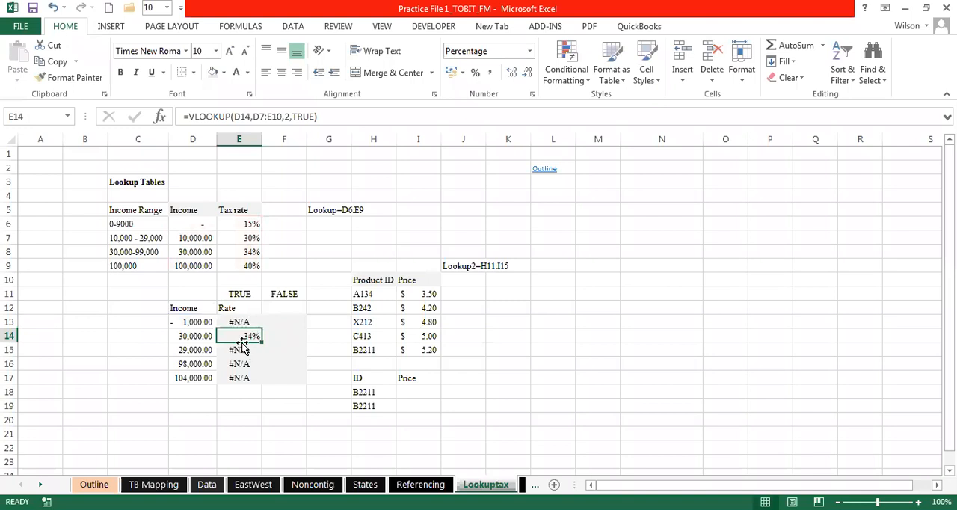
double_click(239, 335)
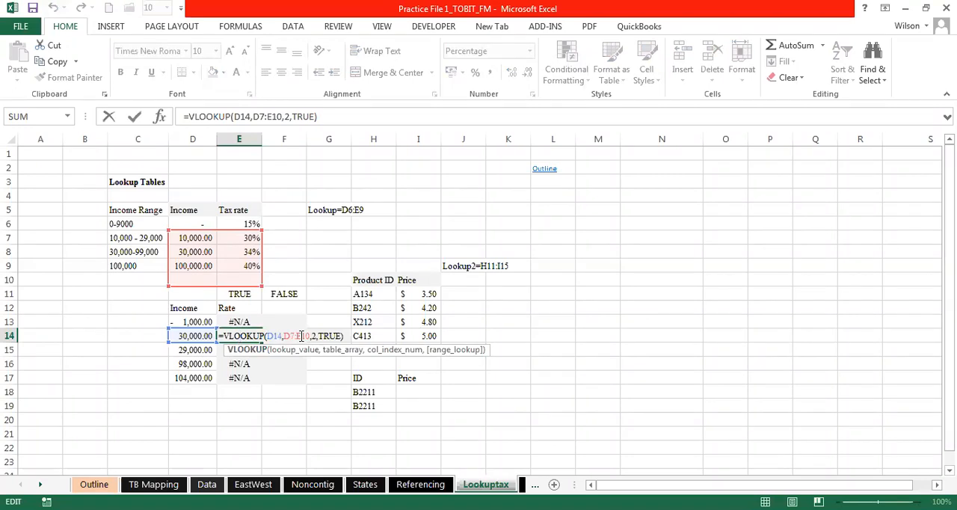
key(ctrl+Return)
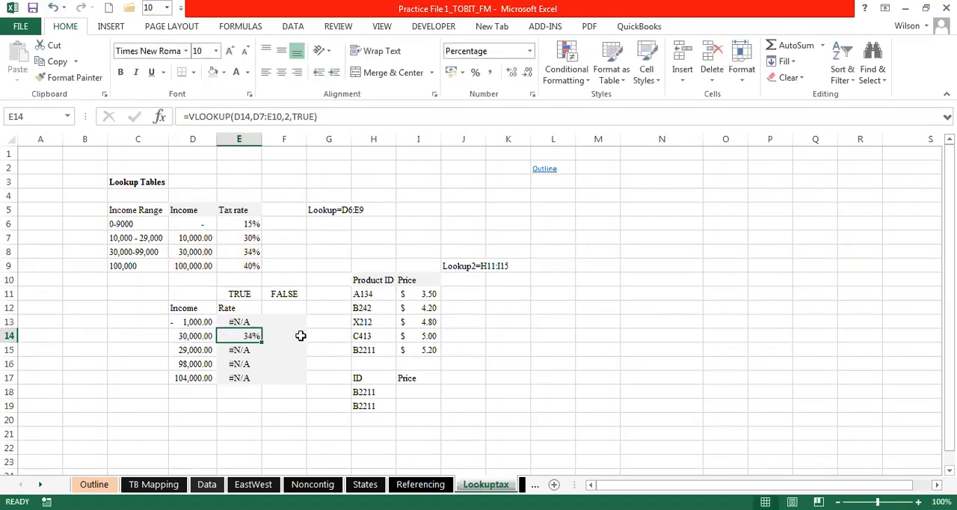
- Add a leading apostrophe to the VLOOKUP formula in E13 to show it as text
click(245, 321)
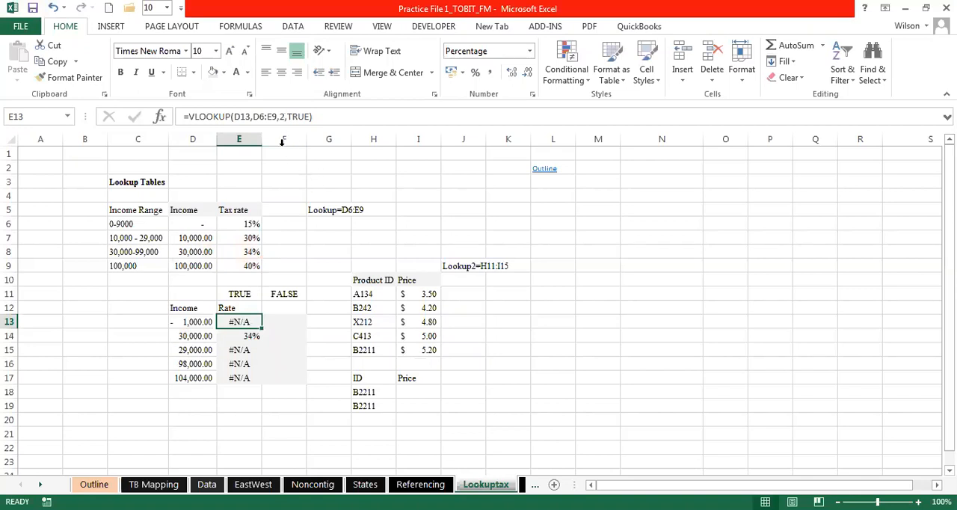
double_click(233, 322)
click(219, 321)
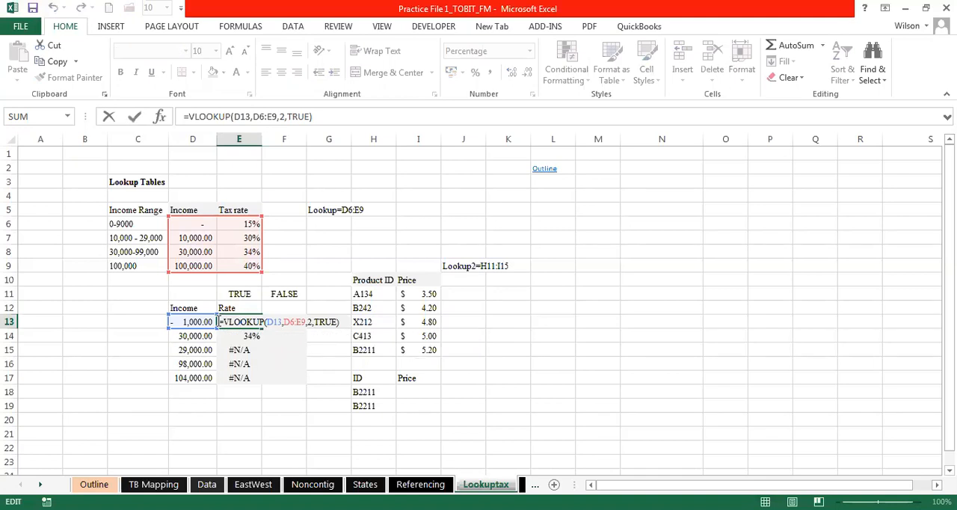
text(')
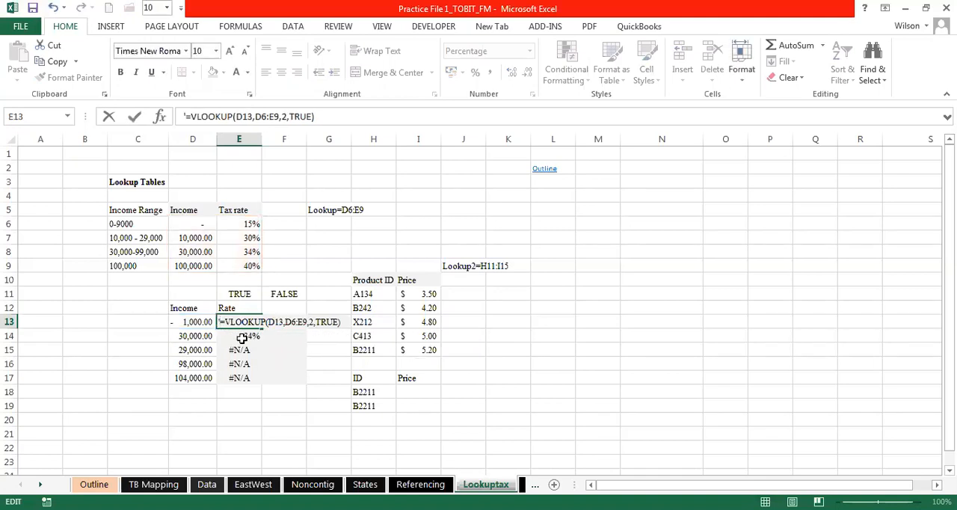
click(243, 349)
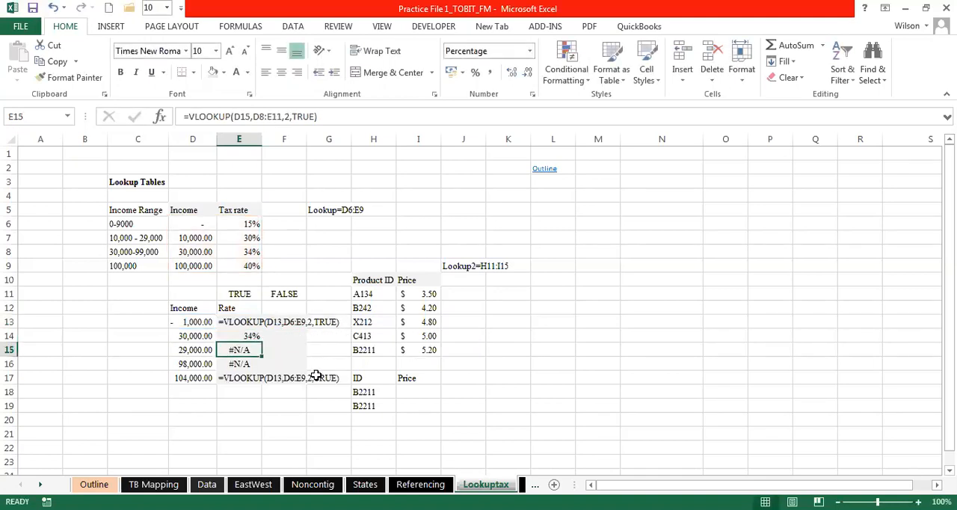
- Examine the formula text in E13 and E17, focusing on the D6:E9 table range in E13
click(246, 323)
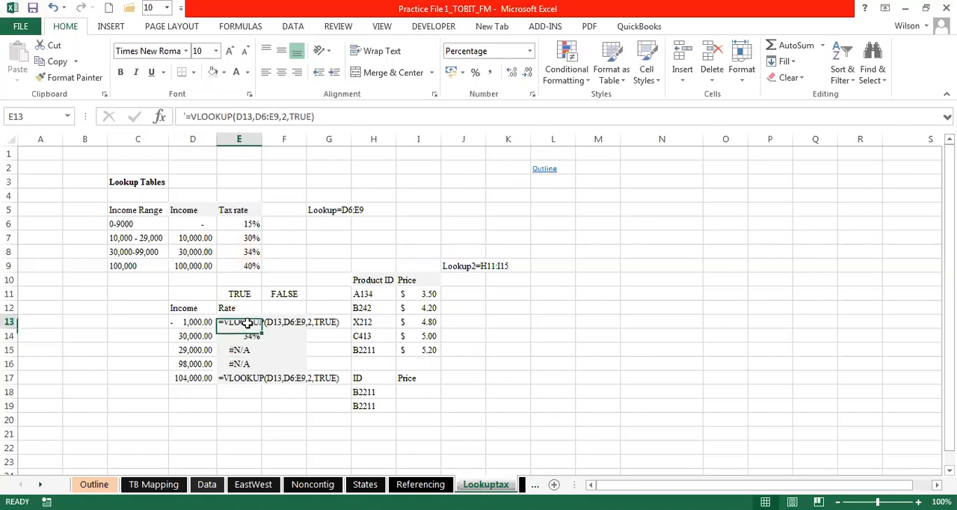
click(239, 377)
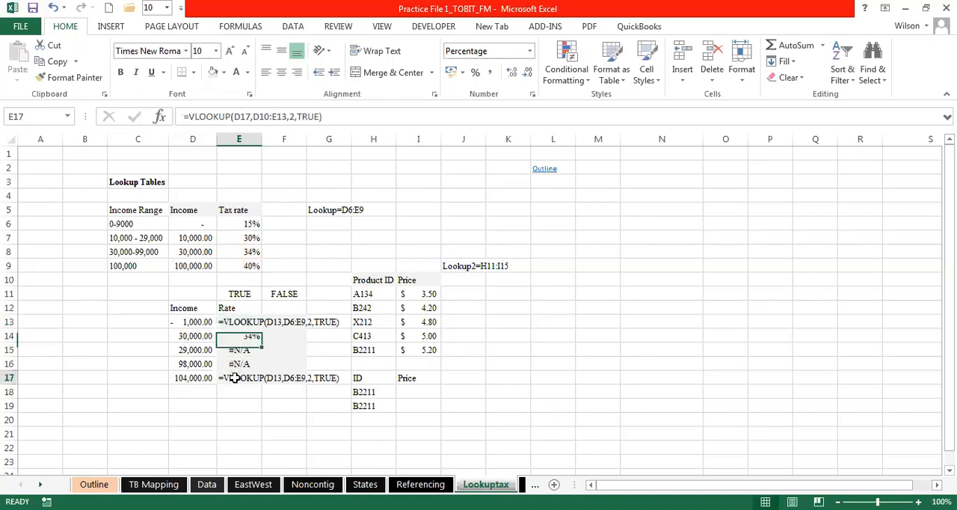
click(254, 321)
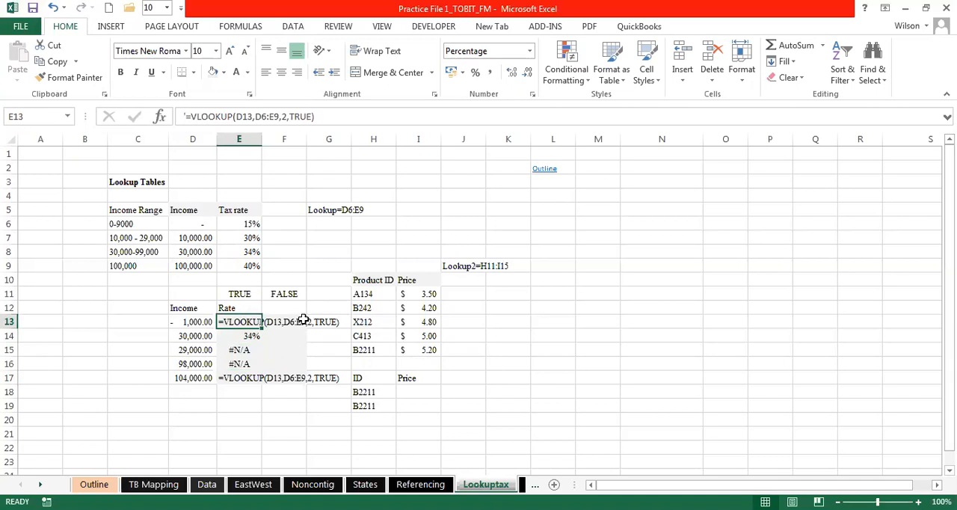
click(303, 321)
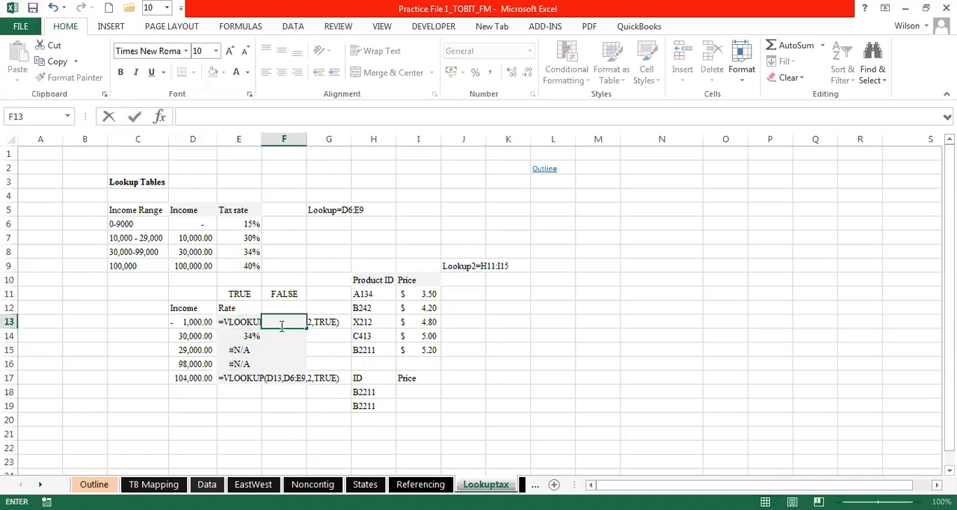
click(247, 322)
click(278, 116)
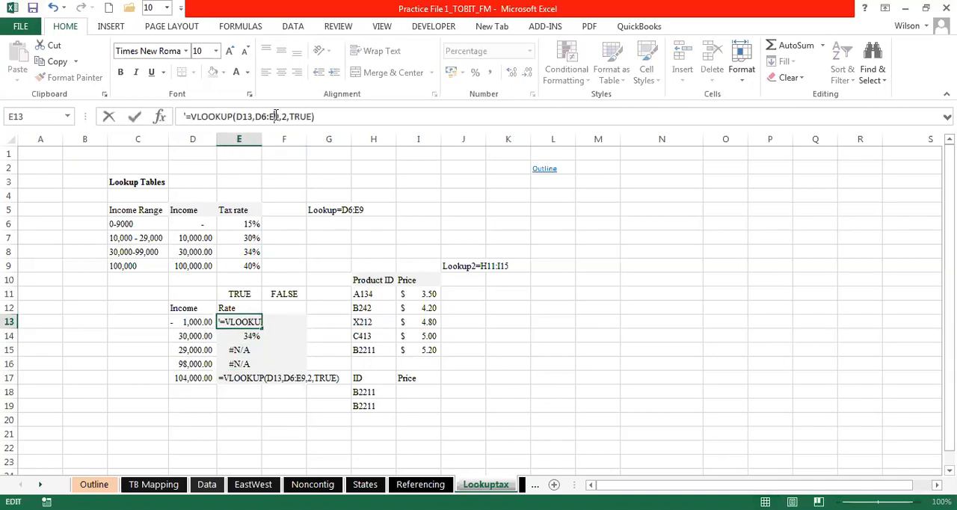
drag(278, 116, 255, 116)
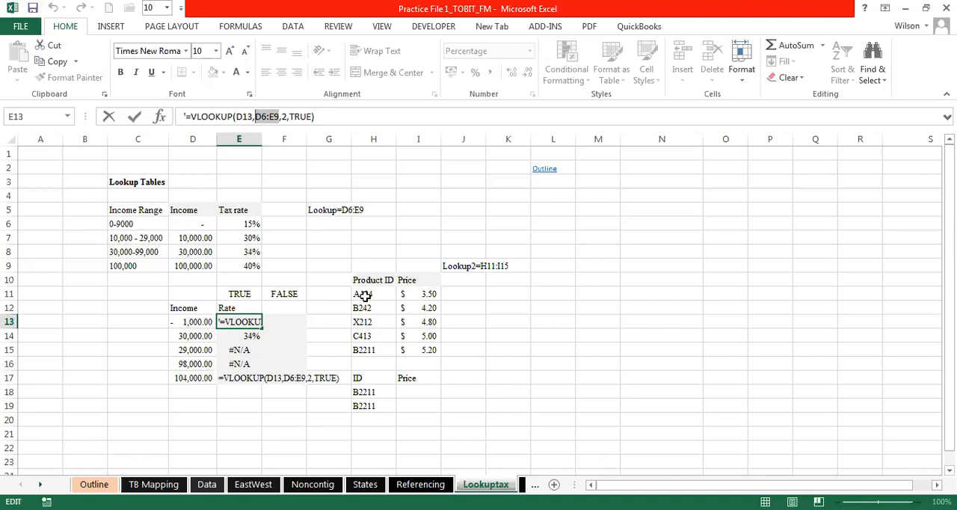
- Remove the leading apostrophe from E13 to restore the working VLOOKUP formula
click(222, 322)
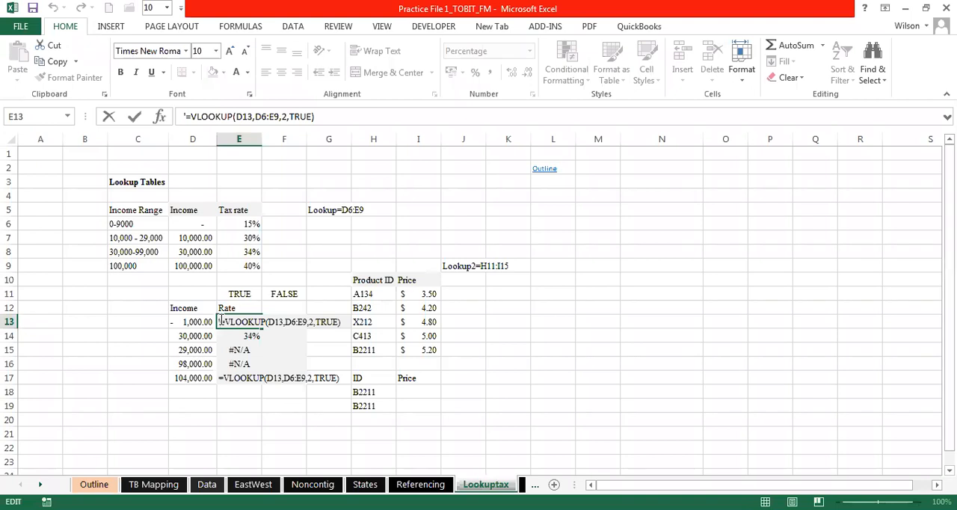
key(BackSpace)
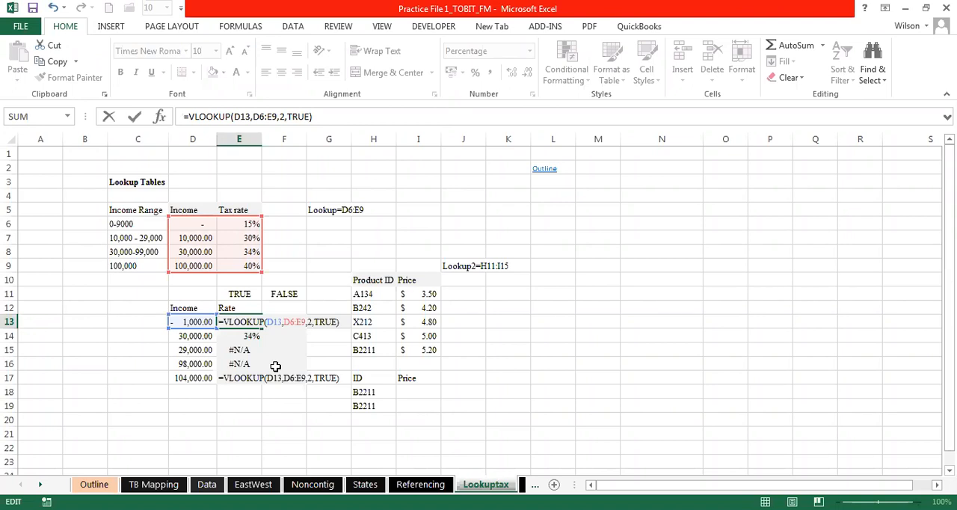
key(Return)
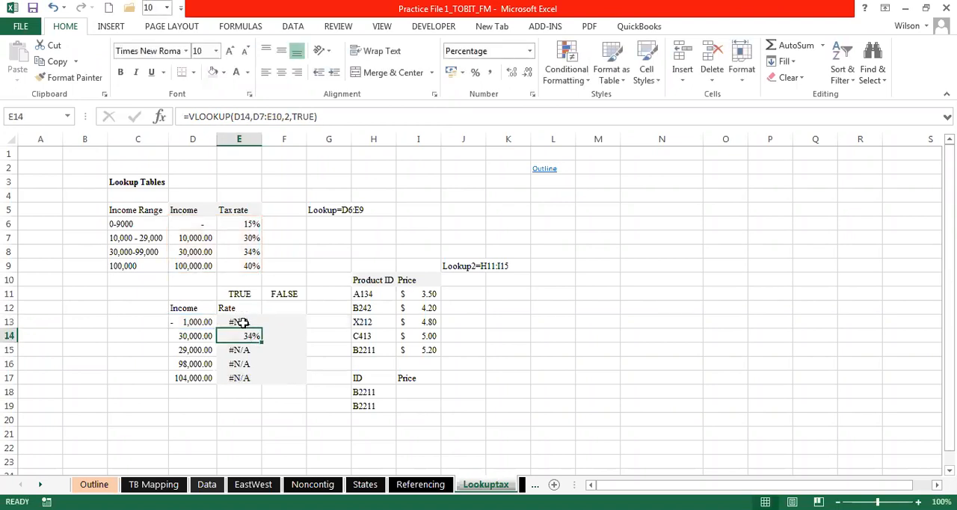
- Make the table range in the E13 VLOOKUP formula absolute as $D$6:$E$9
double_click(243, 322)
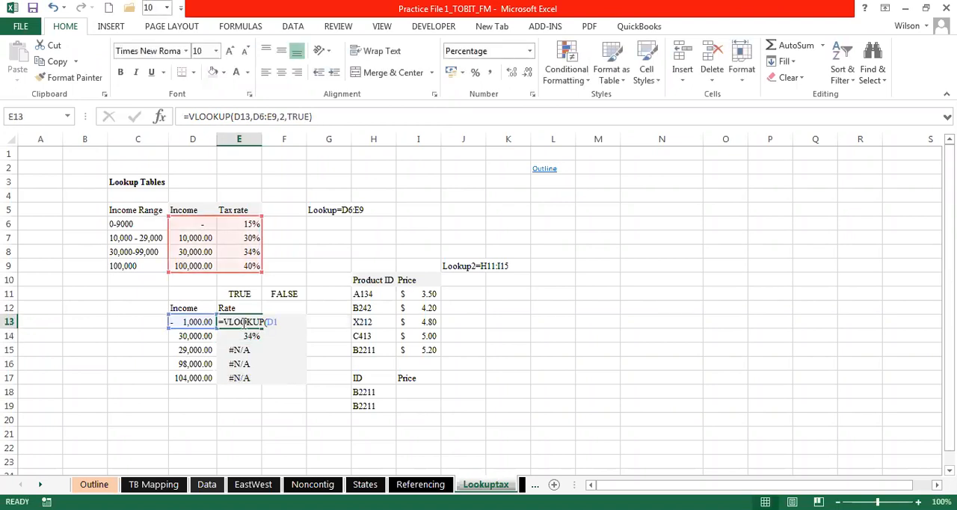
click(274, 117)
drag(274, 116, 255, 116)
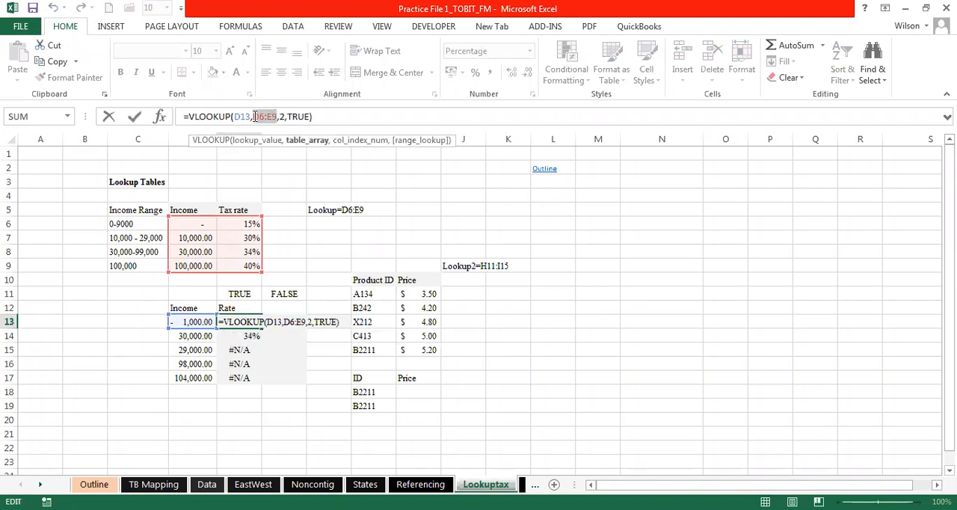
key(F4)
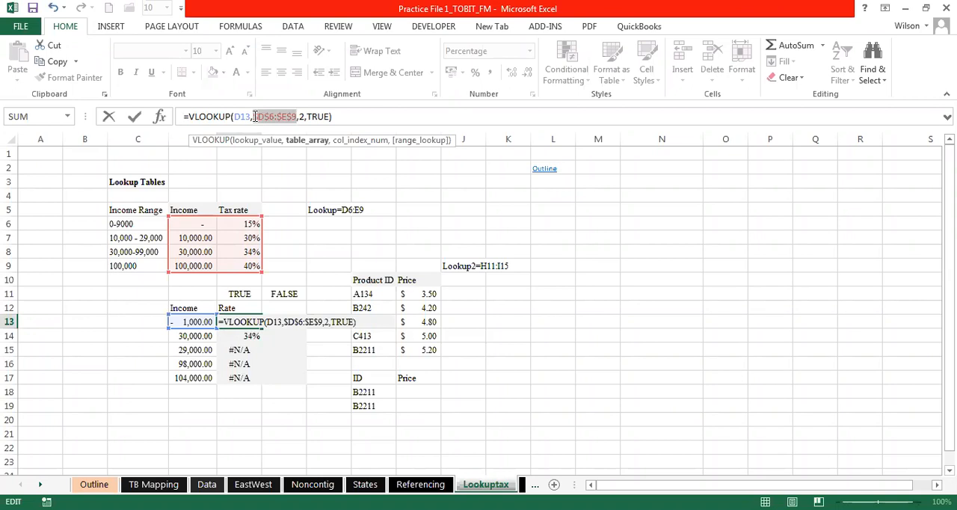
key(Return)
- Fill the VLOOKUP formula from E13 down through E17
click(248, 322)
drag(262, 328, 262, 382)
click(267, 432)
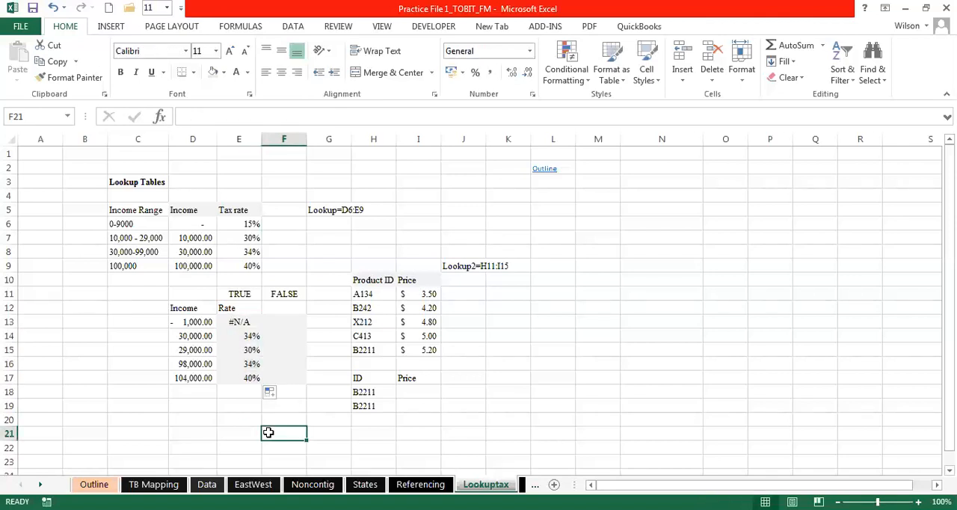
click(224, 416)
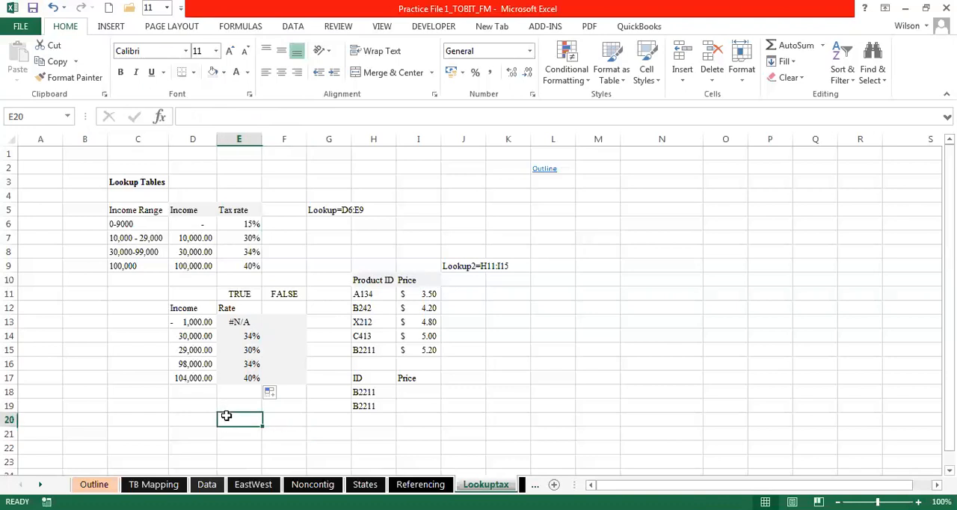
click(288, 415)
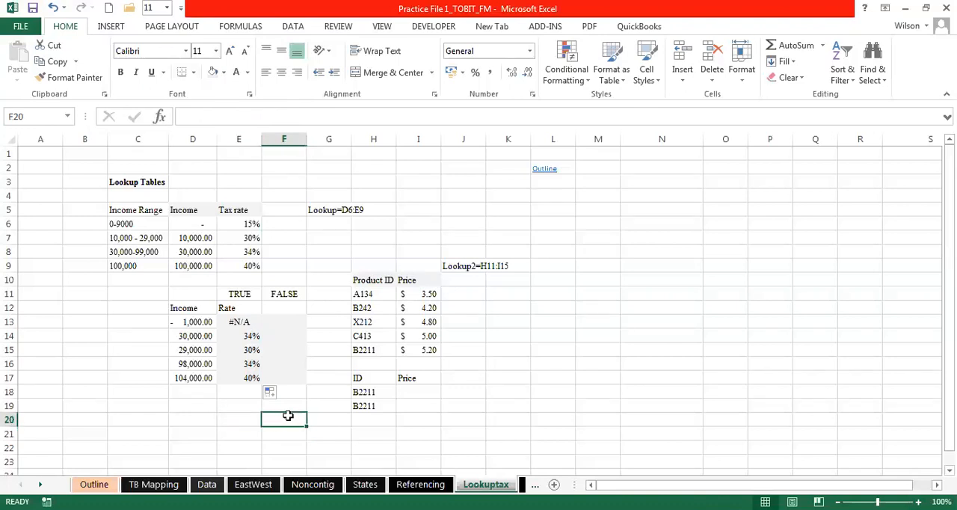
click(241, 414)
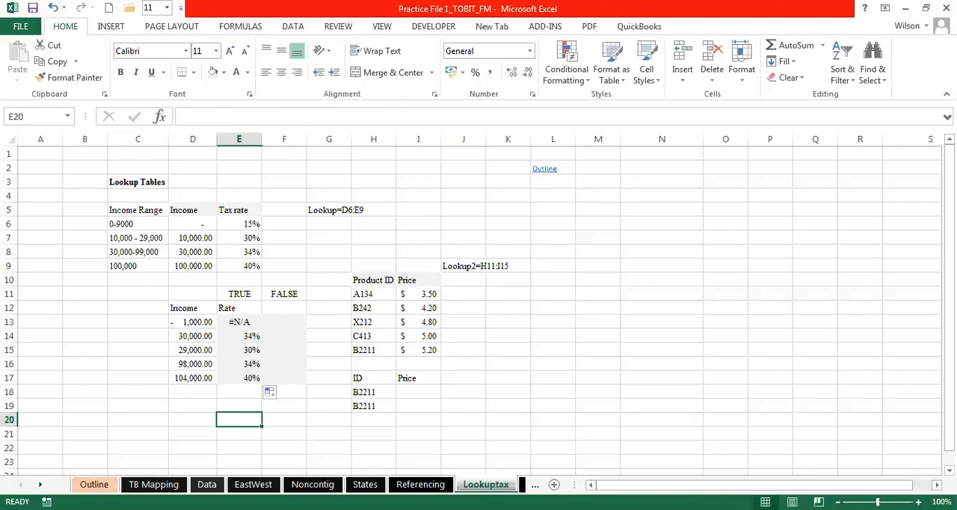
click(809, 509)
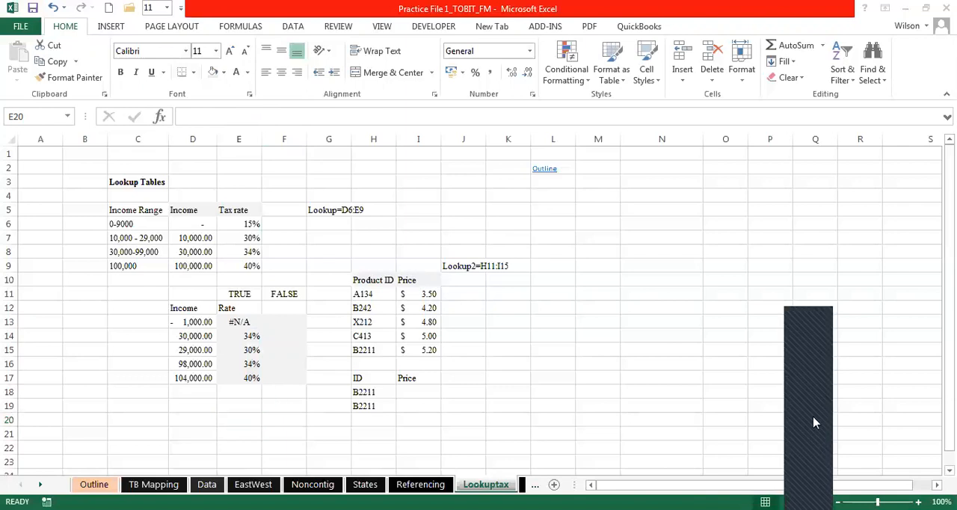
click(420, 317)
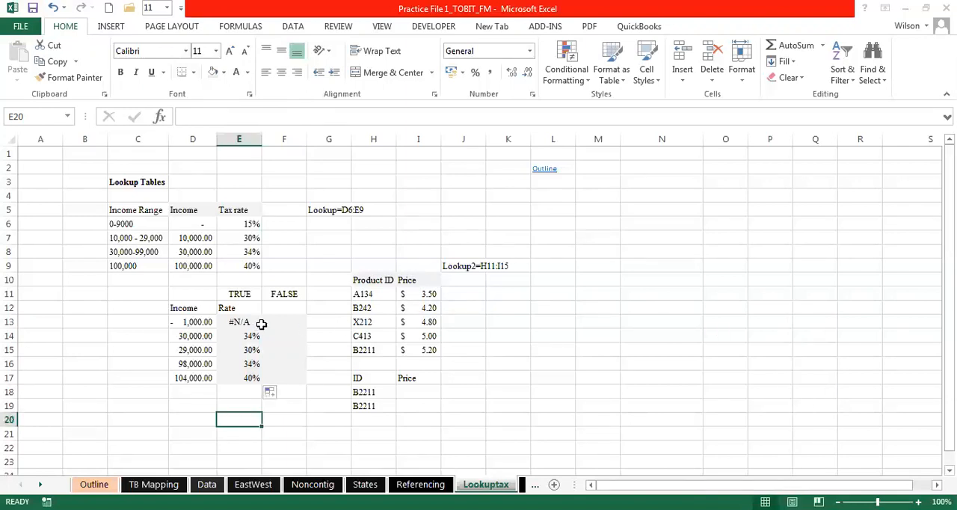
- Inspect the income cell and table range referenced by each copied VLOOKUP formula in E14:E17, and return to E13
click(243, 336)
double_click(243, 336)
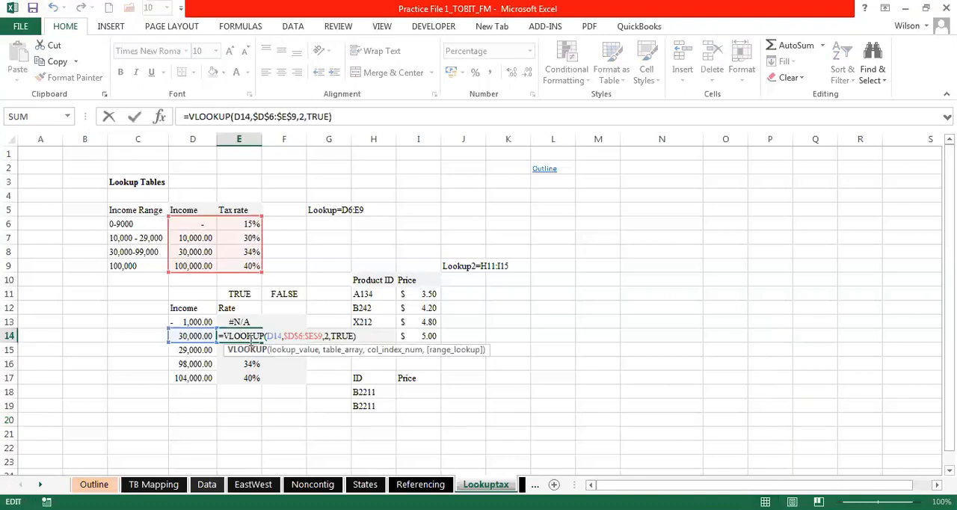
key(Escape)
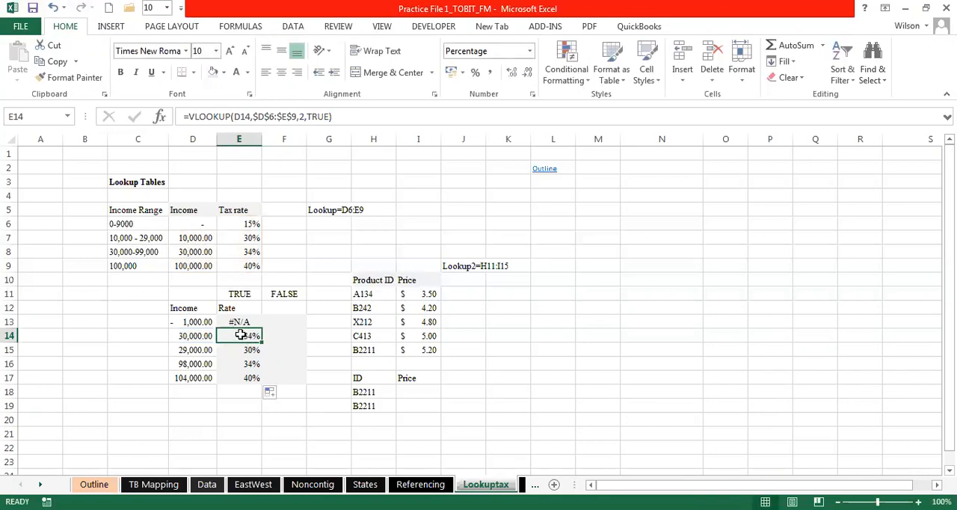
double_click(240, 350)
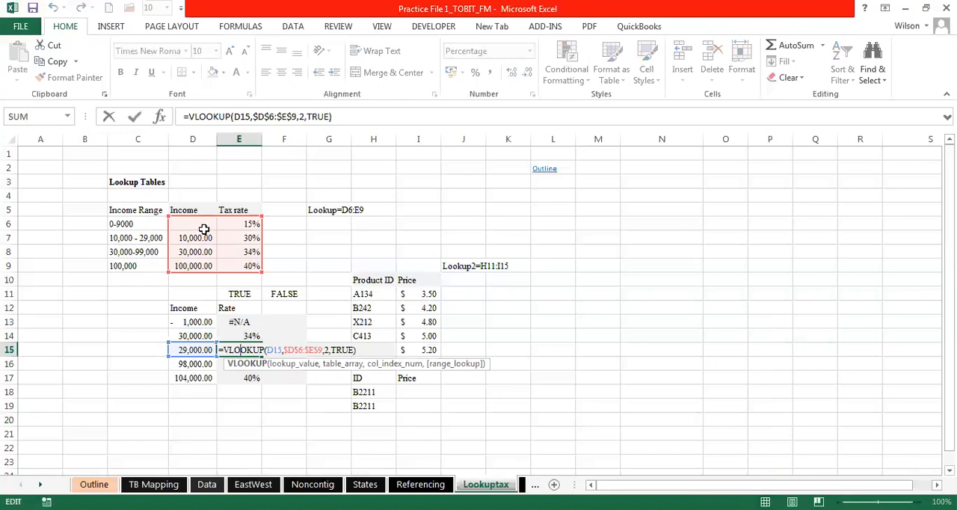
key(Escape)
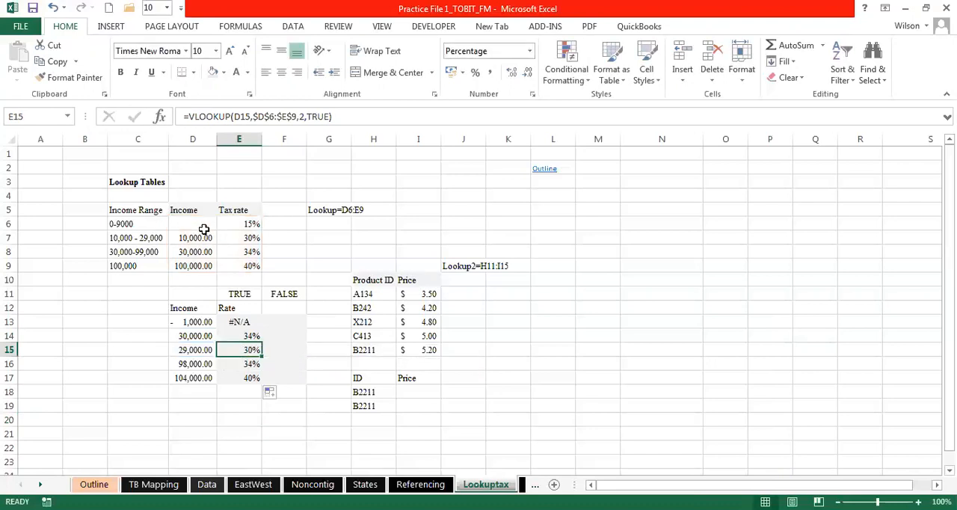
double_click(241, 364)
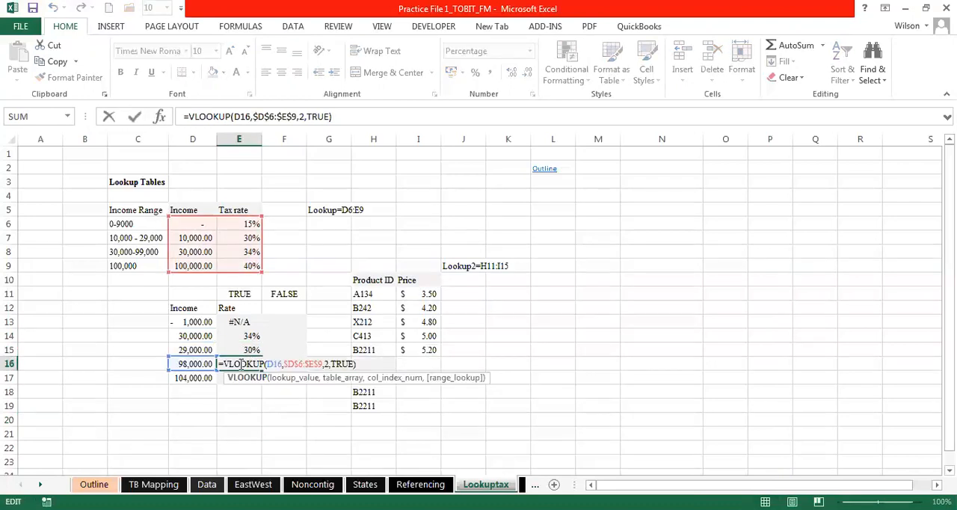
key(Return)
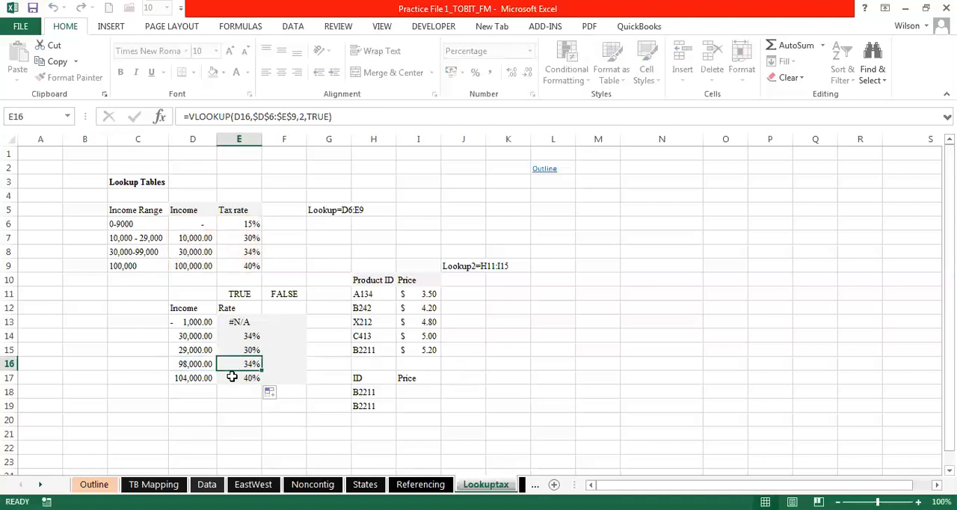
double_click(234, 377)
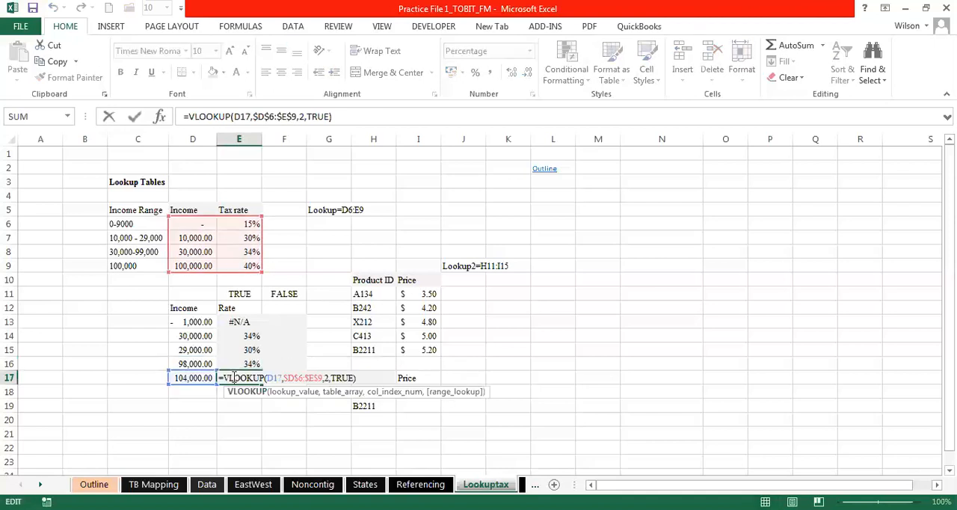
key(Escape)
click(232, 417)
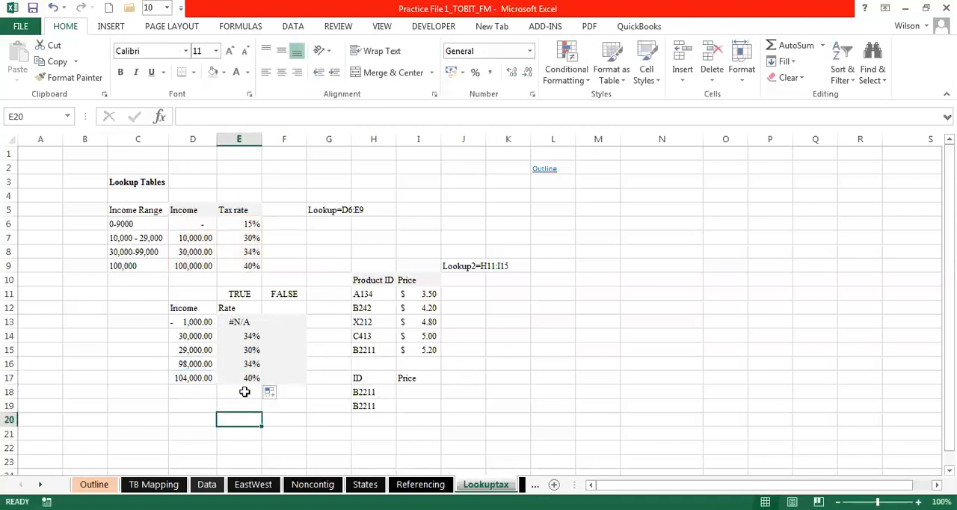
click(245, 321)
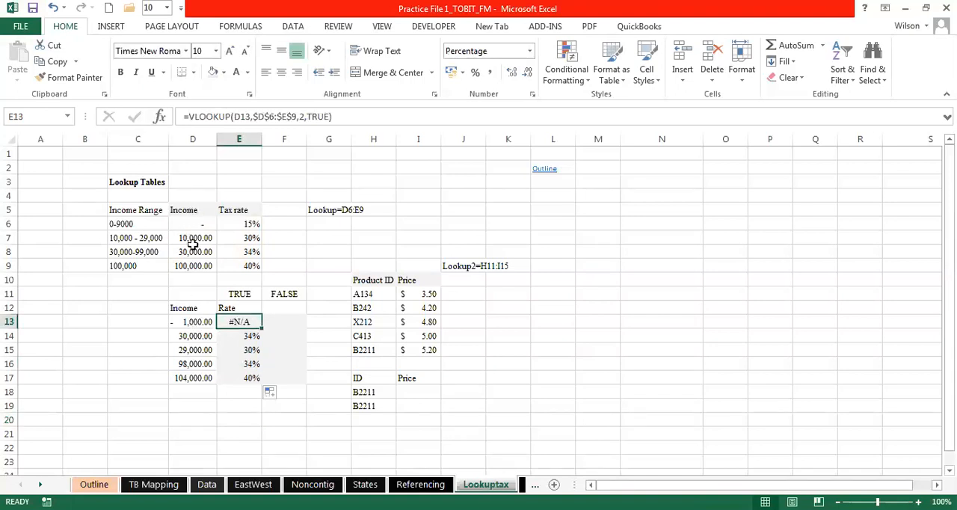
- Examine the VLOOKUP formulas in E13 and E14, tracing the income in D14 to its matching table row D8:E8
click(247, 335)
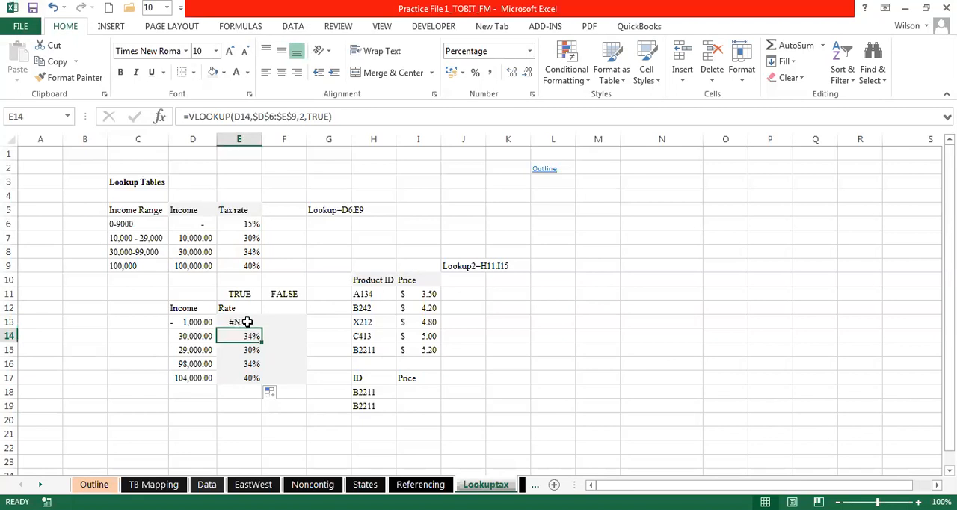
click(247, 321)
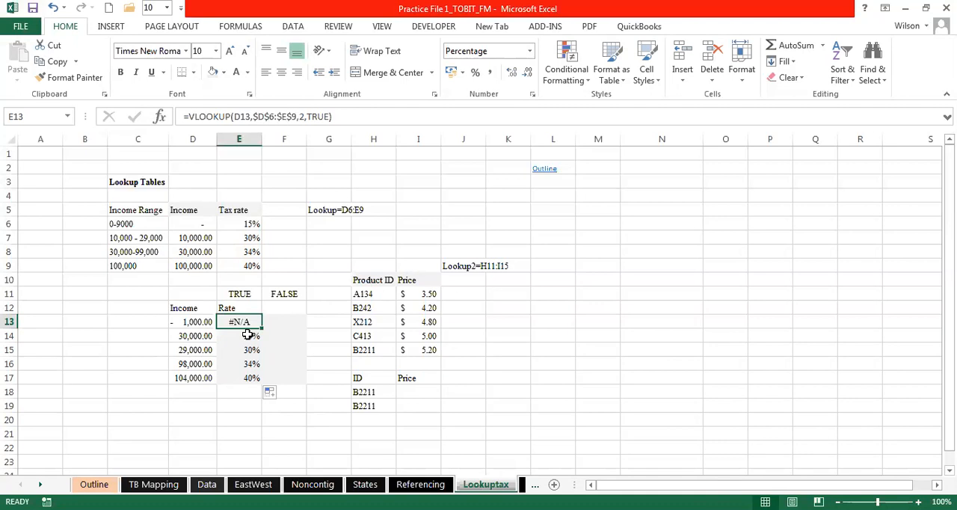
click(247, 335)
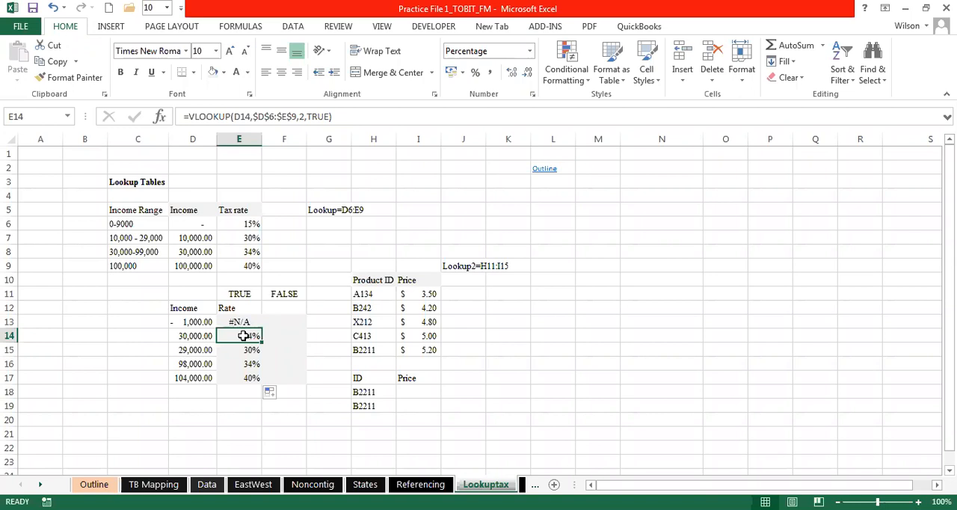
double_click(244, 335)
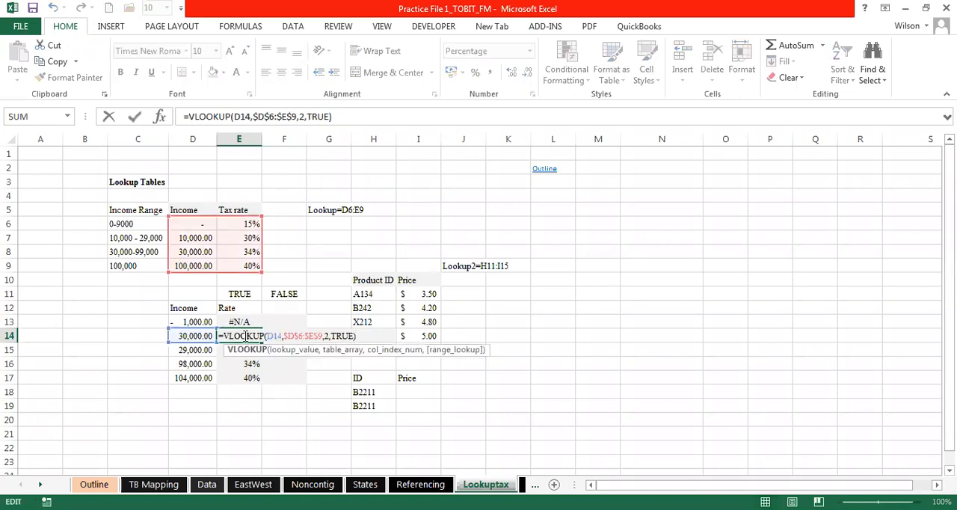
key(Escape)
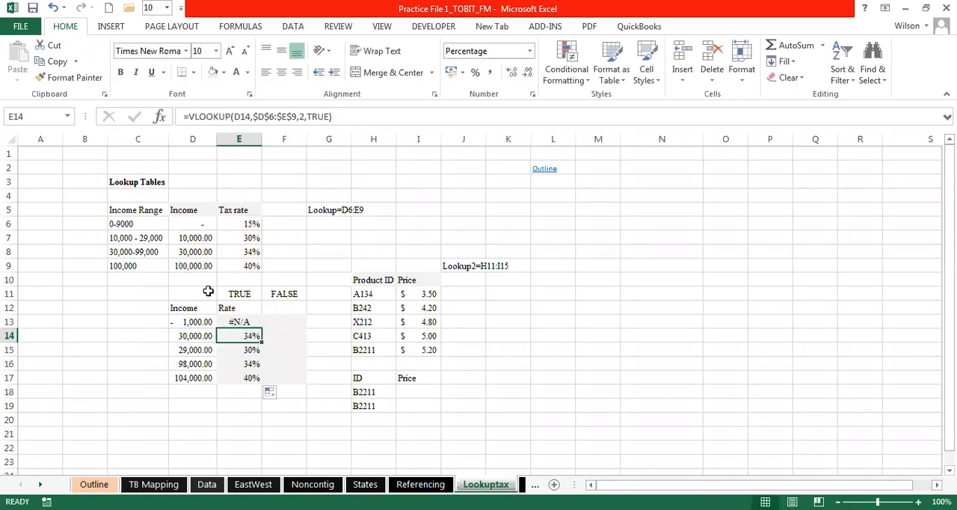
click(243, 350)
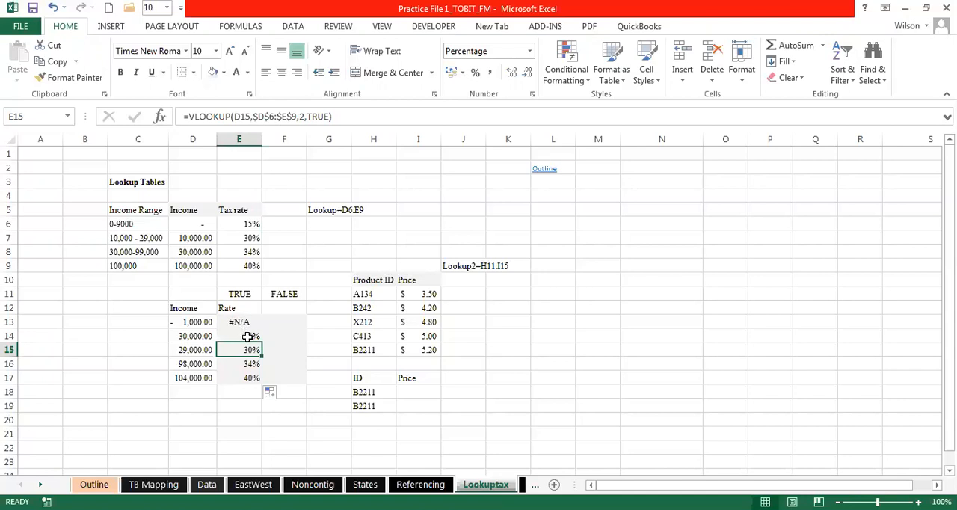
click(203, 336)
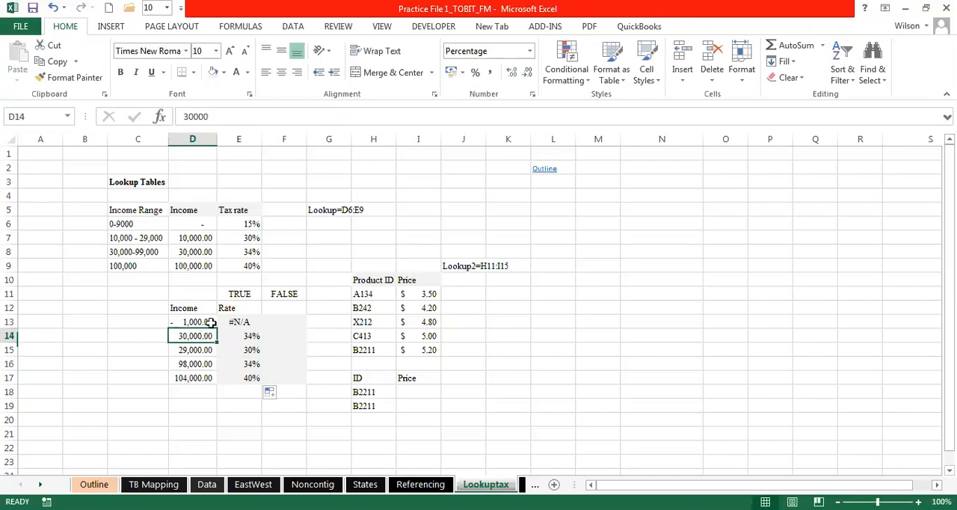
click(196, 254)
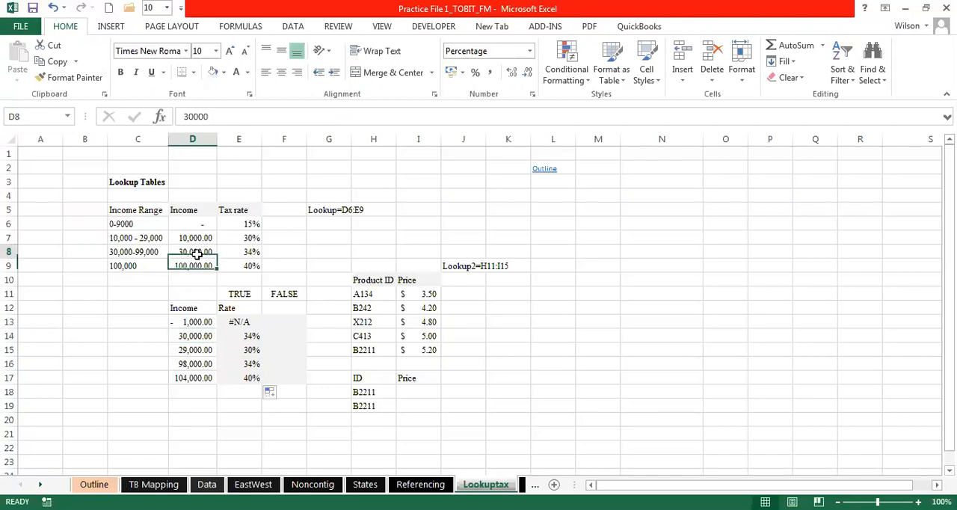
click(246, 252)
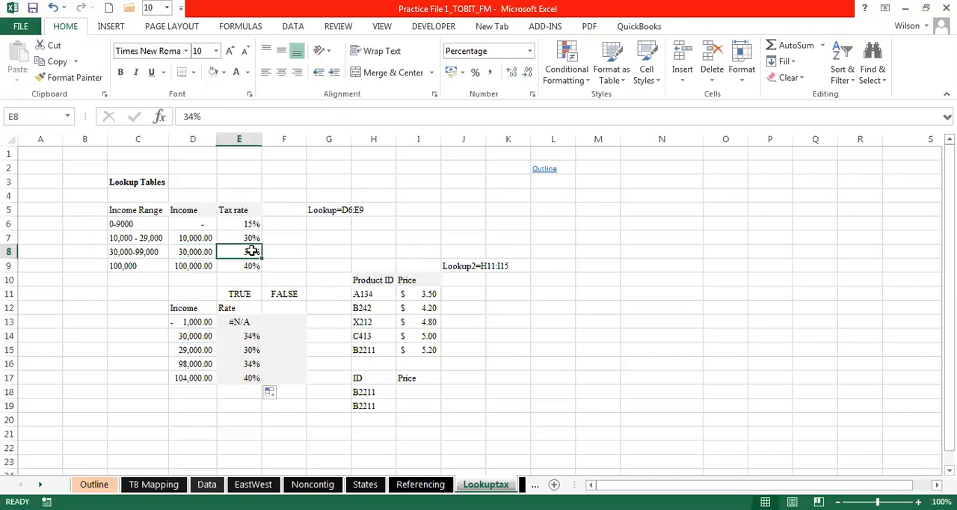
- Compare the income in D15 and its VLOOKUP formula in E15 with the lookup table's income column D6:D9
click(250, 354)
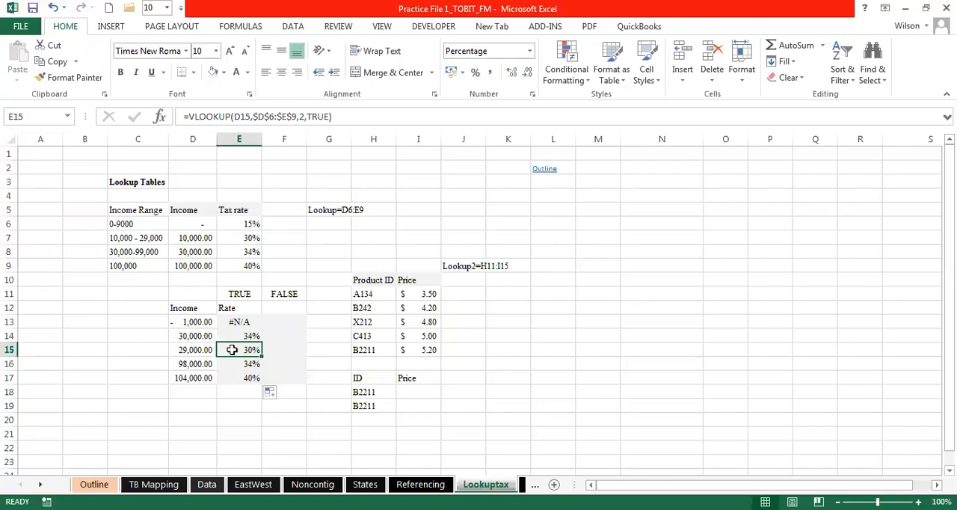
click(199, 349)
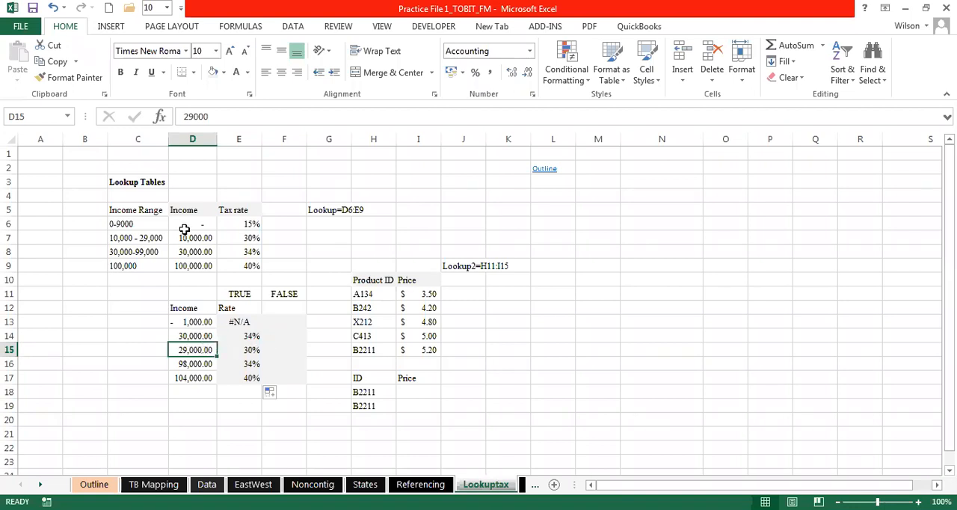
drag(192, 225, 192, 259)
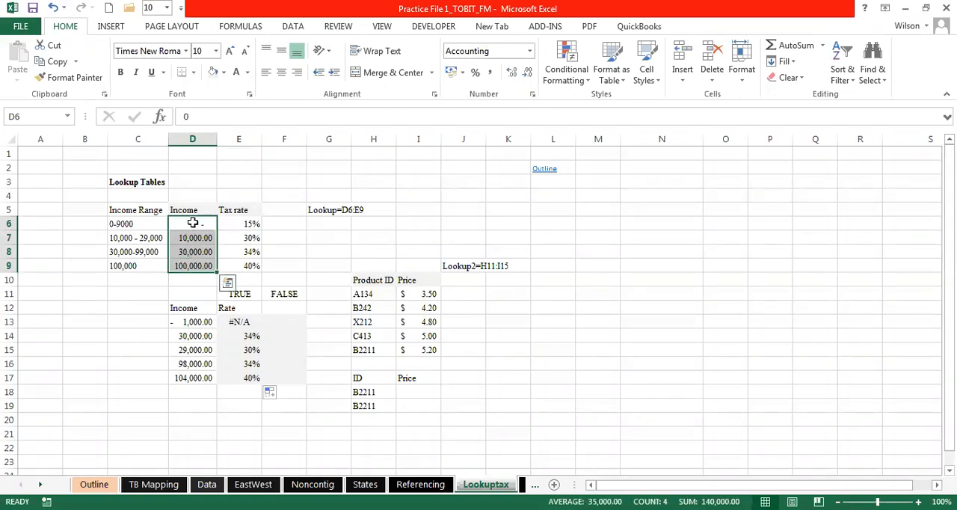
drag(192, 222, 195, 266)
drag(201, 223, 215, 266)
click(196, 238)
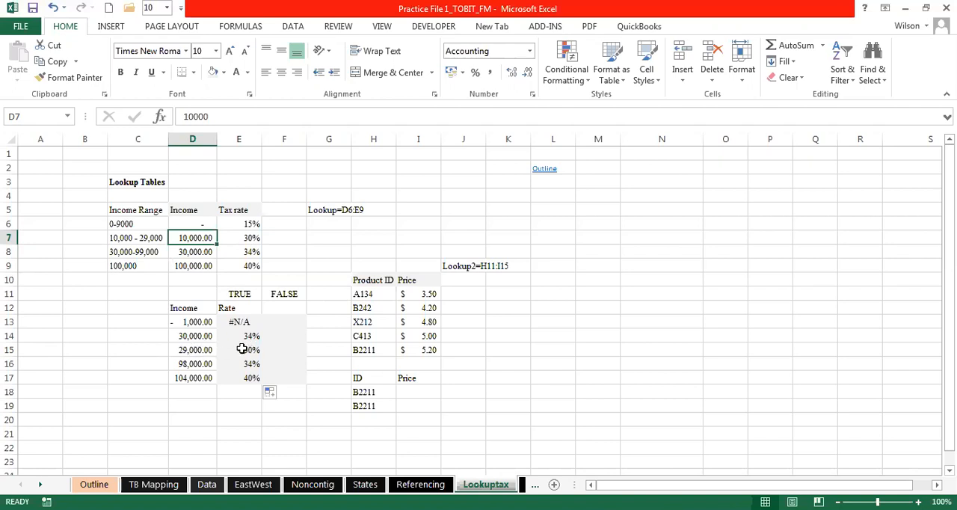
click(195, 349)
click(239, 349)
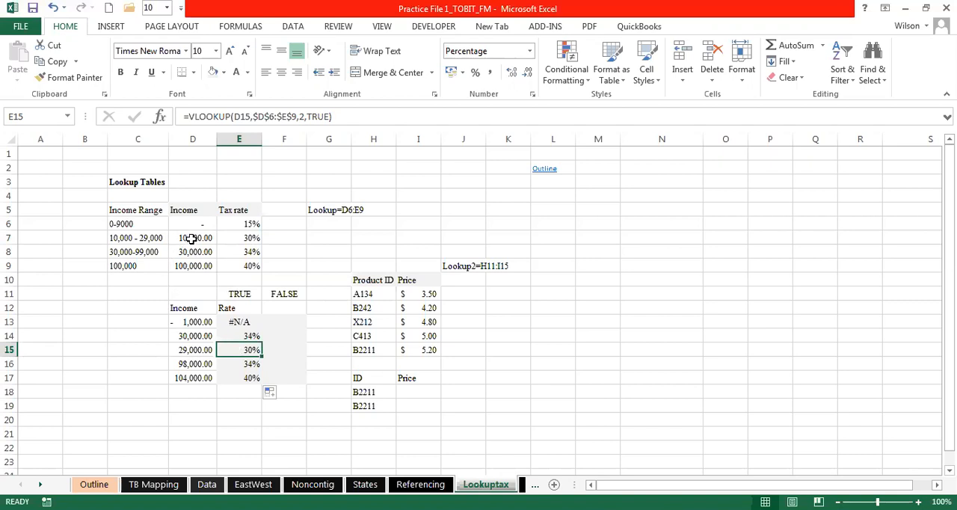
- Trace the income in D15 to the 10,000 - 29,000 bracket in row 7 and compare its tax rate with E15
click(133, 240)
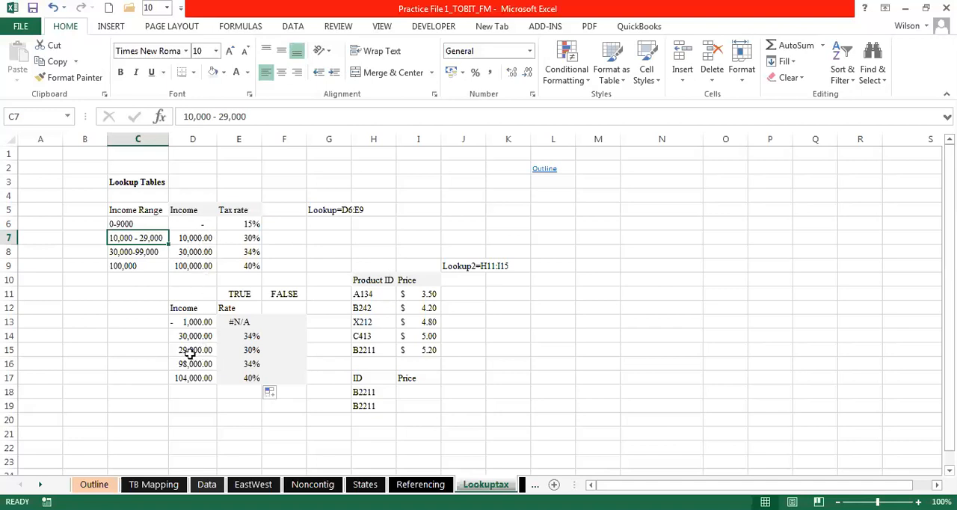
click(195, 239)
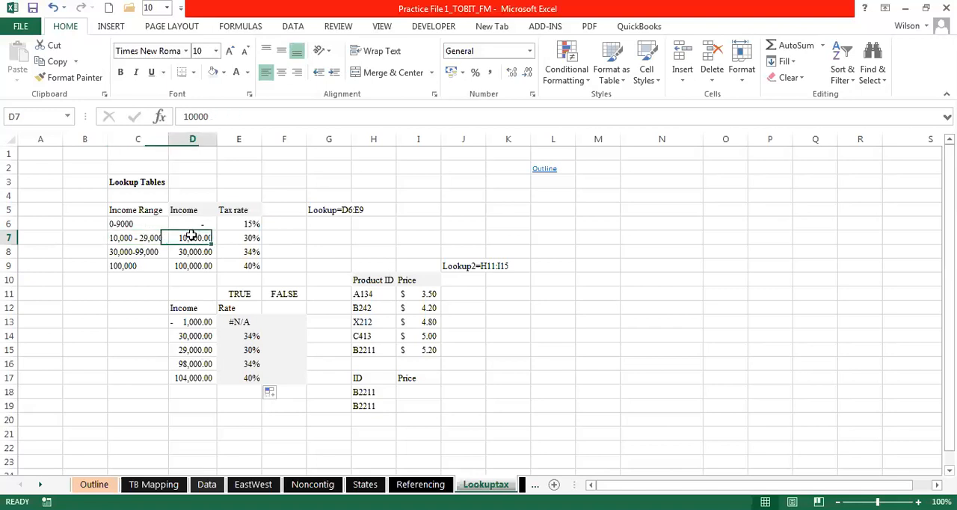
click(192, 349)
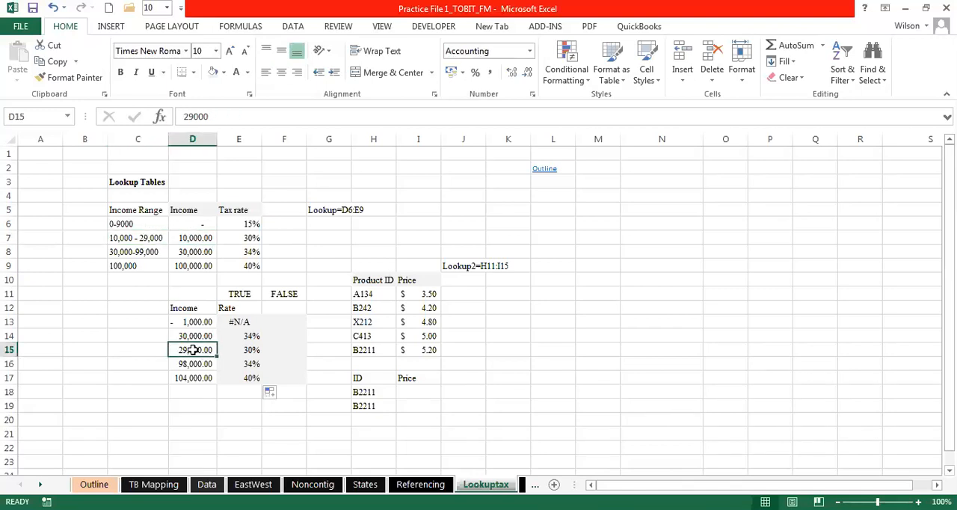
drag(272, 204, 249, 237)
click(250, 237)
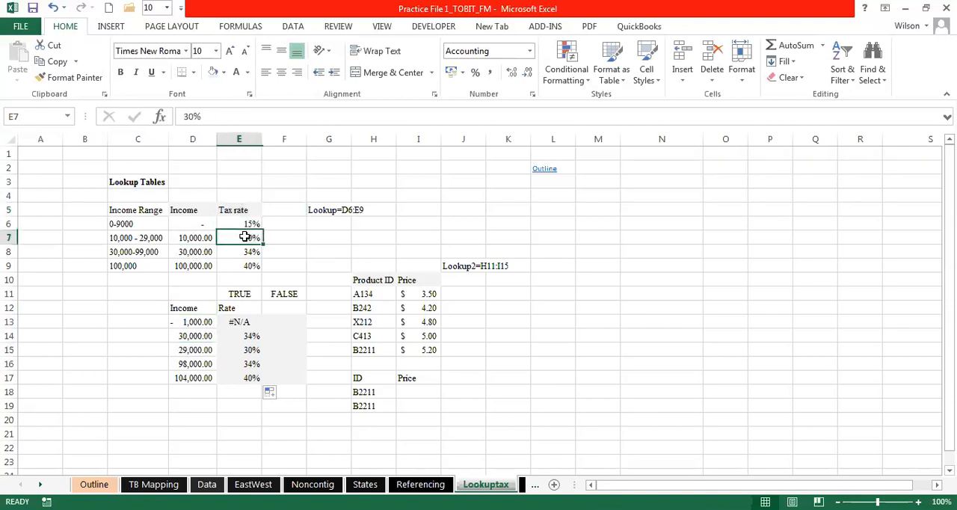
click(206, 348)
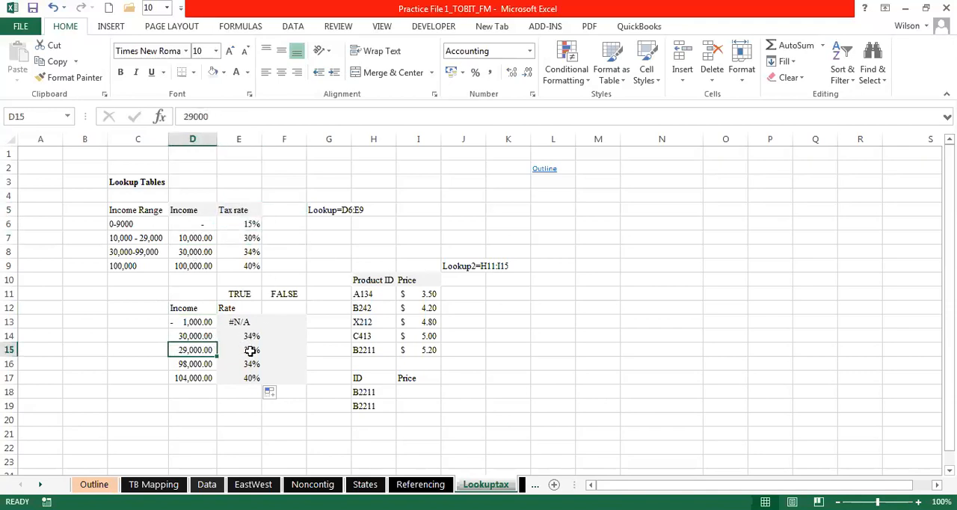
click(249, 350)
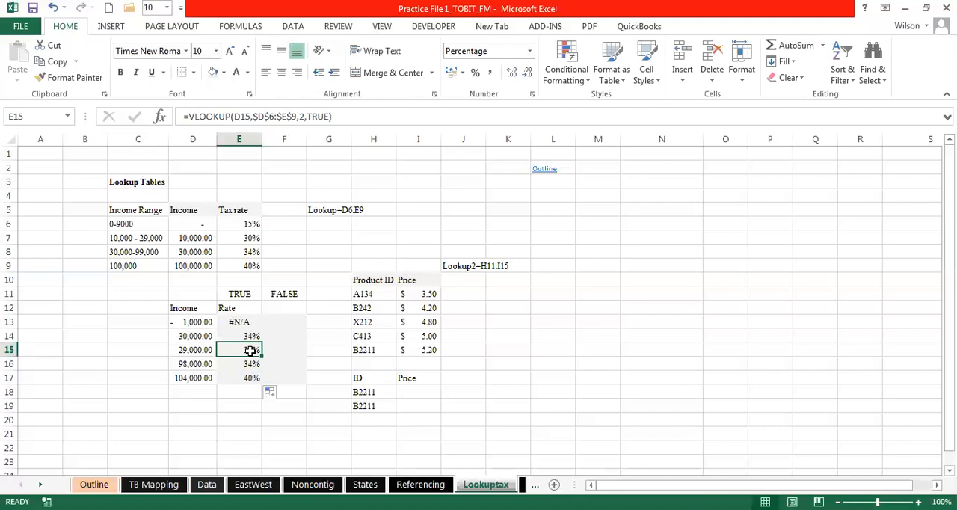
- Hide the Income Range column C and check the income in D15 against the remaining lookup table
click(139, 136)
right_click(139, 136)
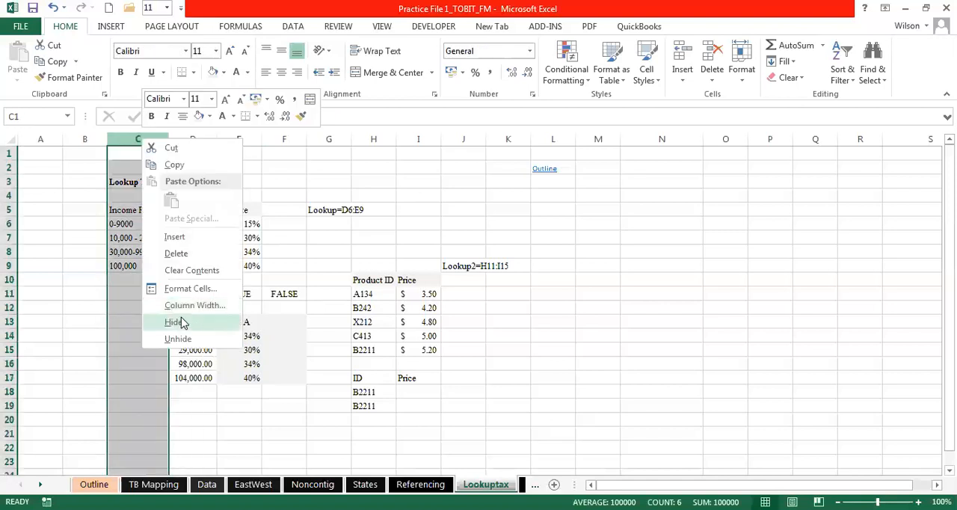
click(183, 321)
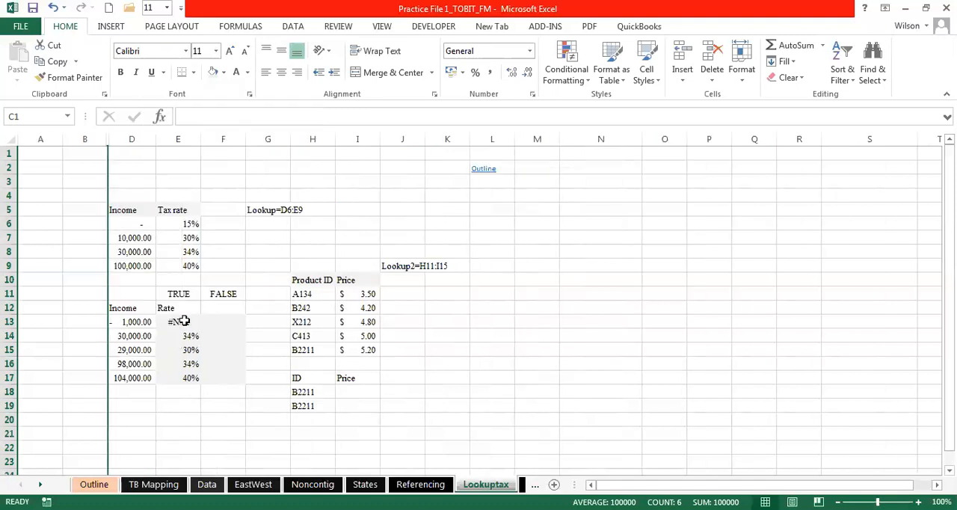
click(71, 209)
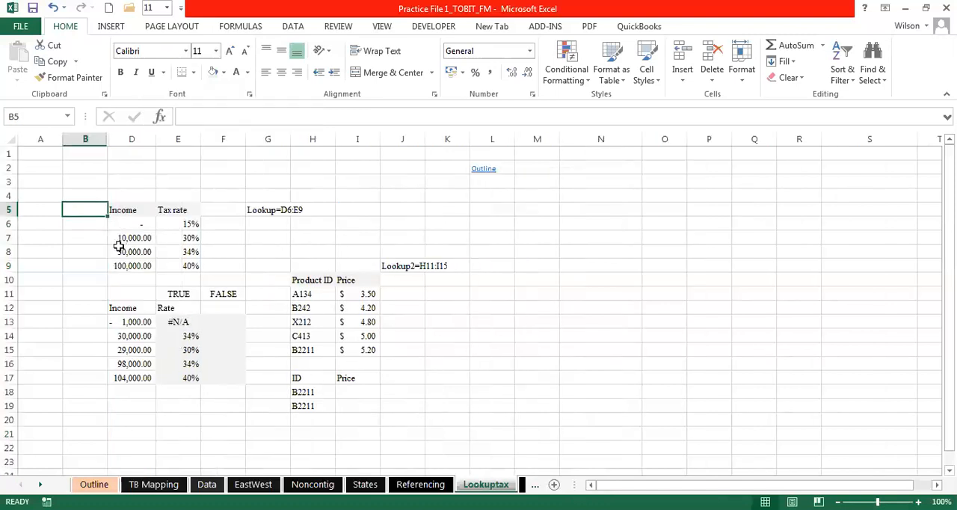
click(129, 351)
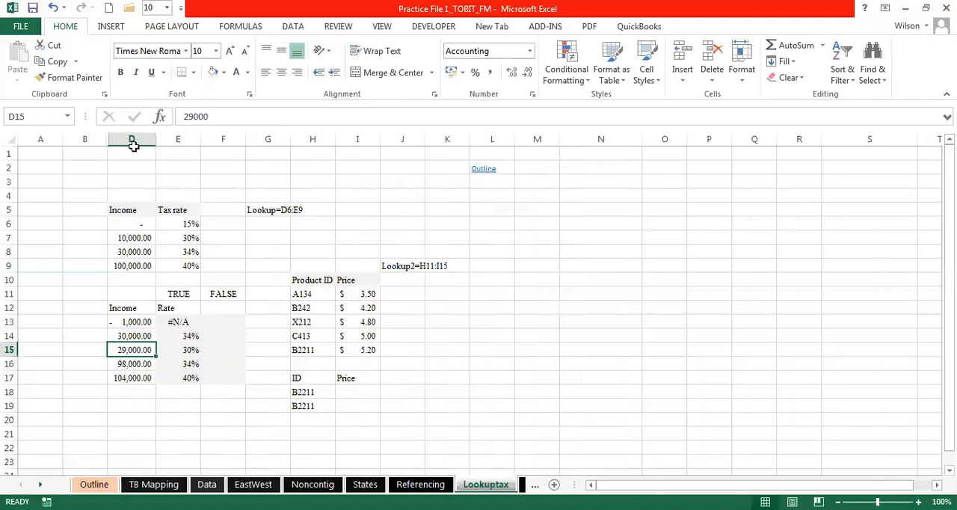
- Unhide the Income Range column C and review the bracket label in C7
click(100, 142)
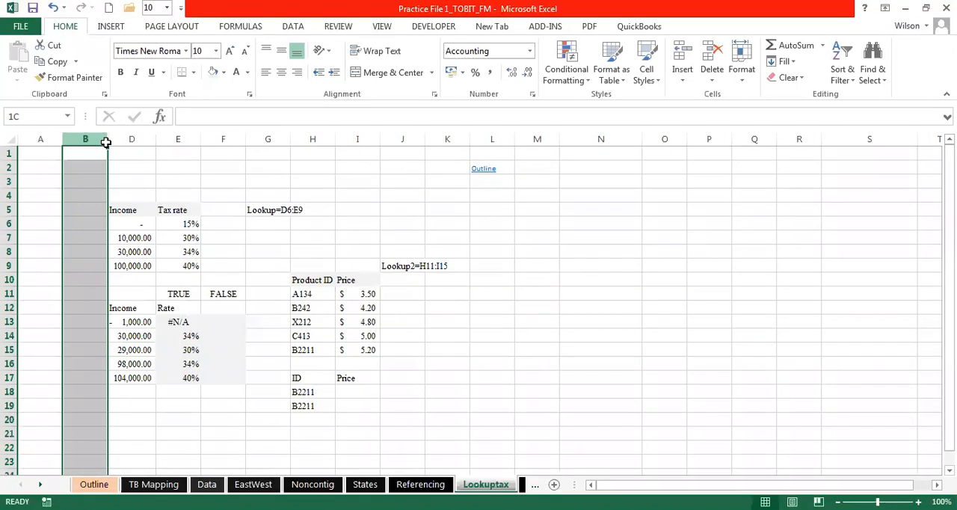
right_click(103, 139)
click(167, 349)
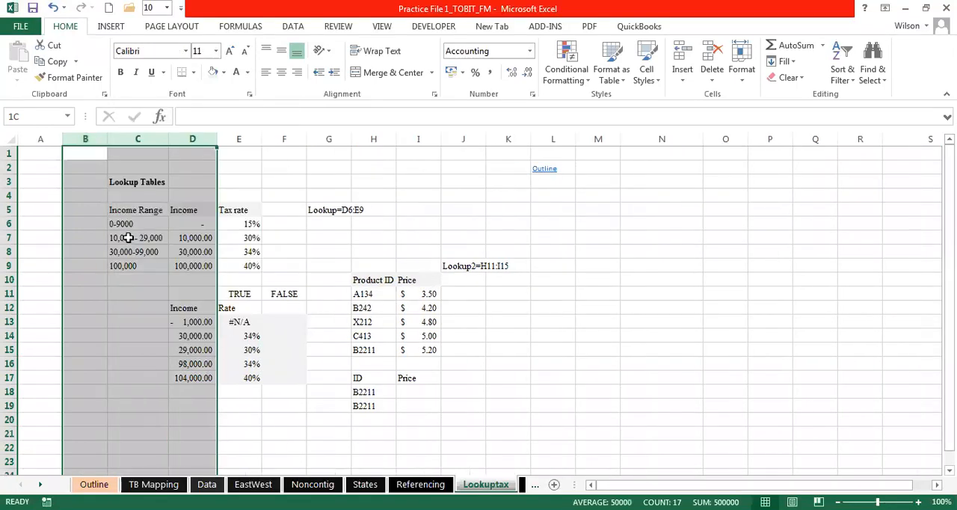
click(135, 239)
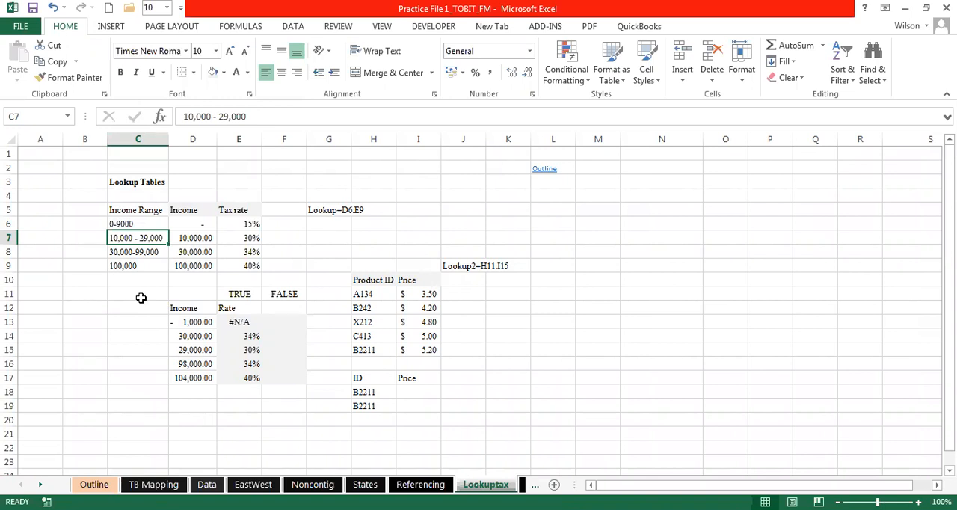
click(151, 293)
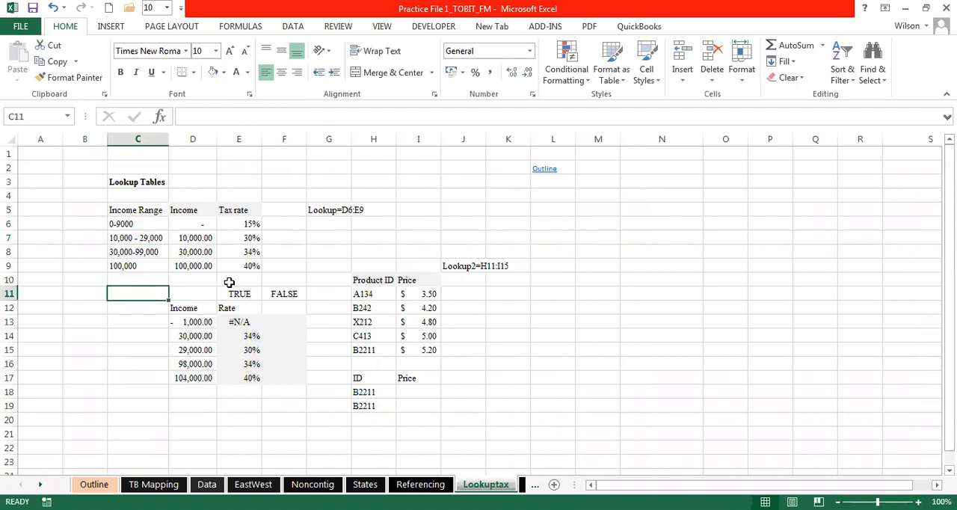
click(241, 320)
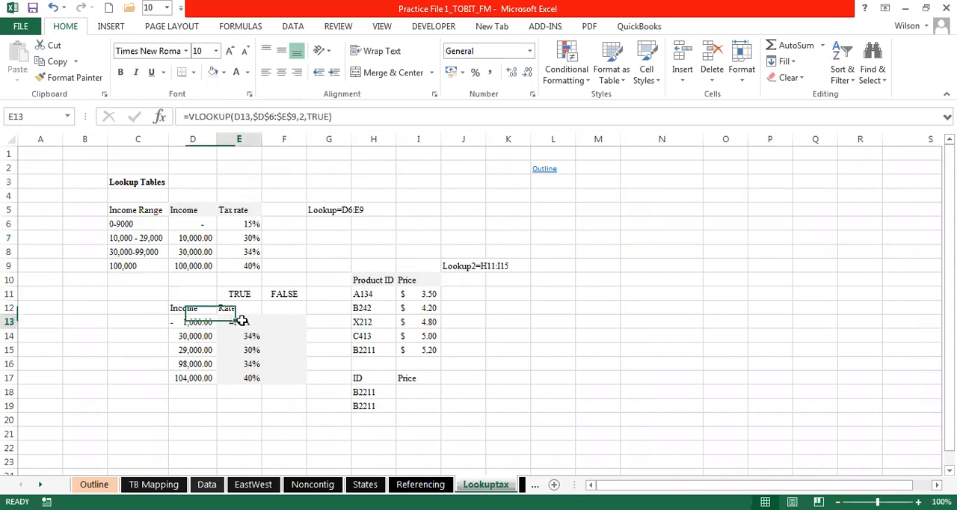
click(276, 322)
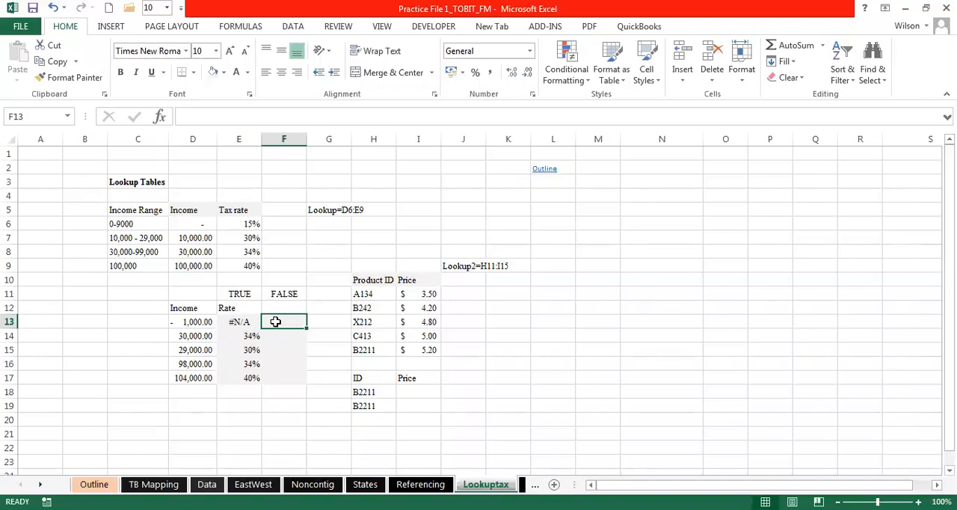
text(=v)
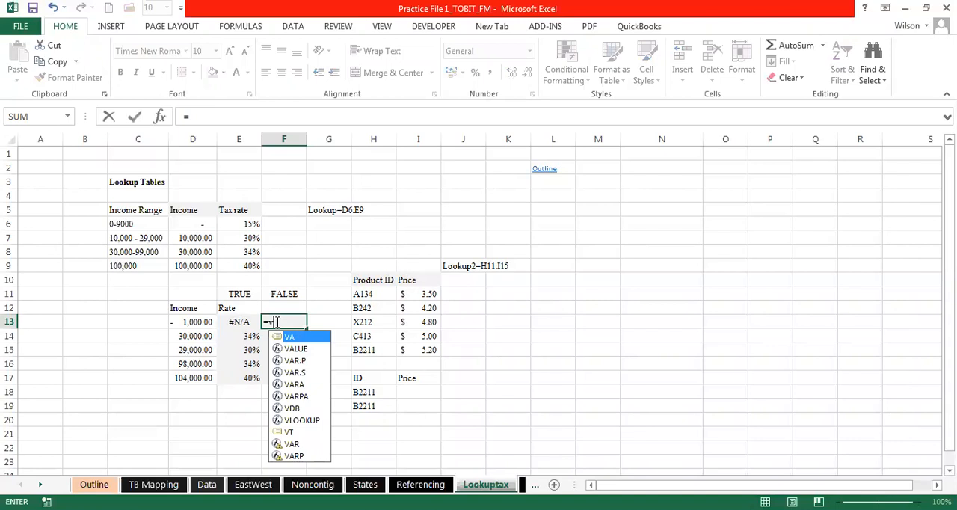
text(lo)
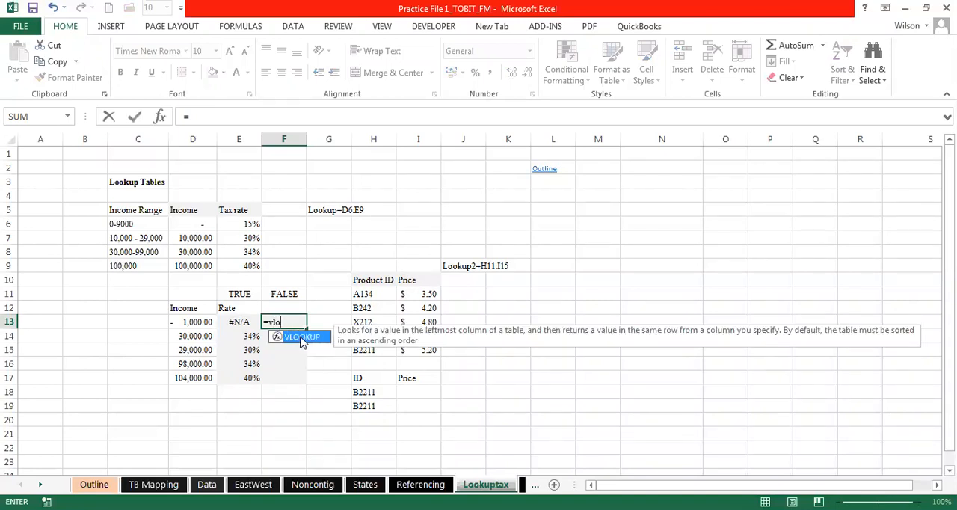
key(Escape)
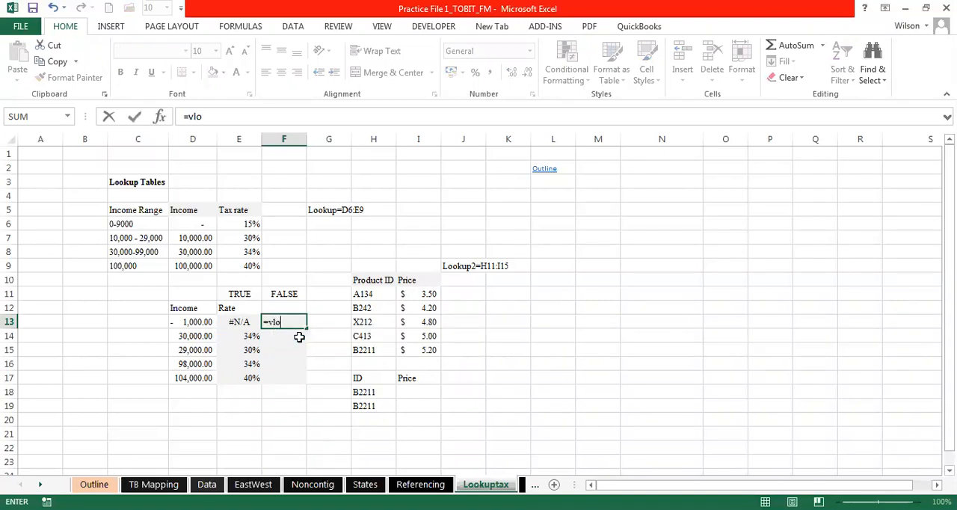
key(Escape)
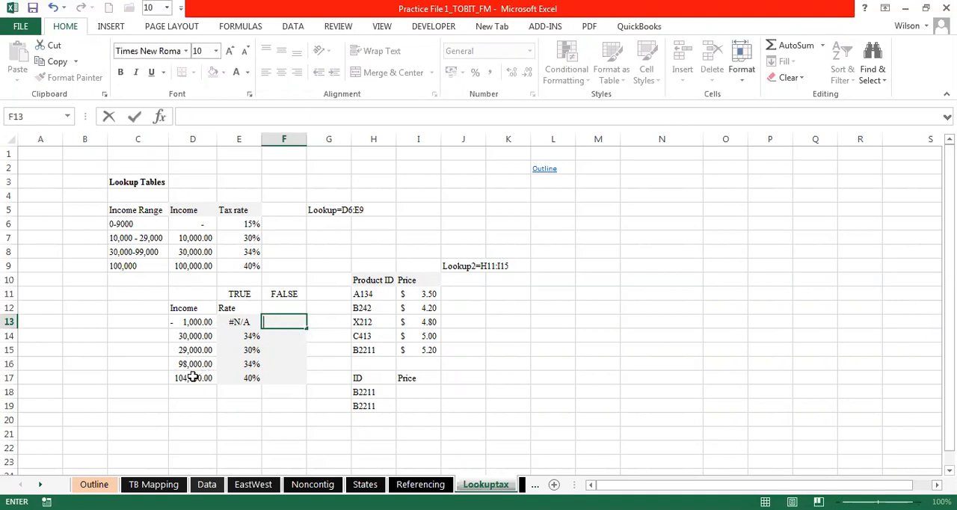
- Compare the income in D17 and its VLOOKUP rate in E17 with the top income bracket in C9
click(200, 376)
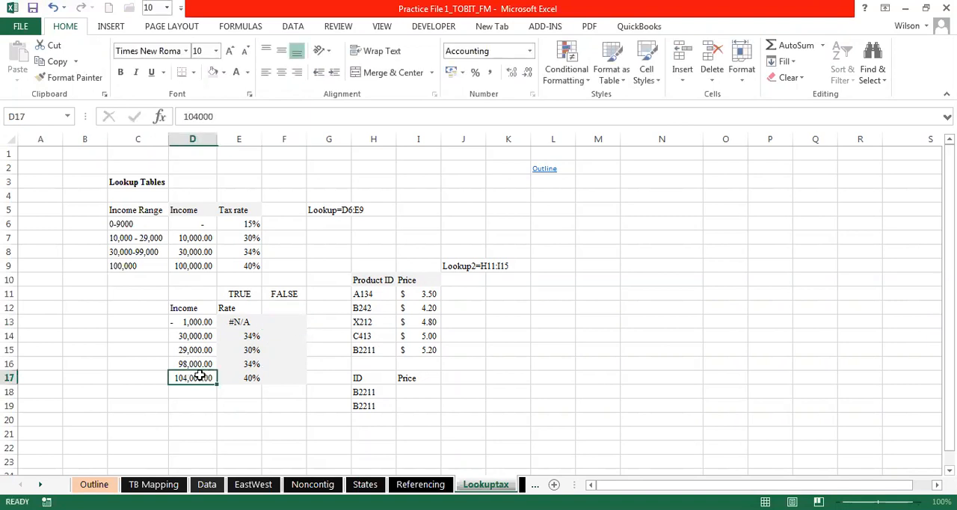
click(239, 378)
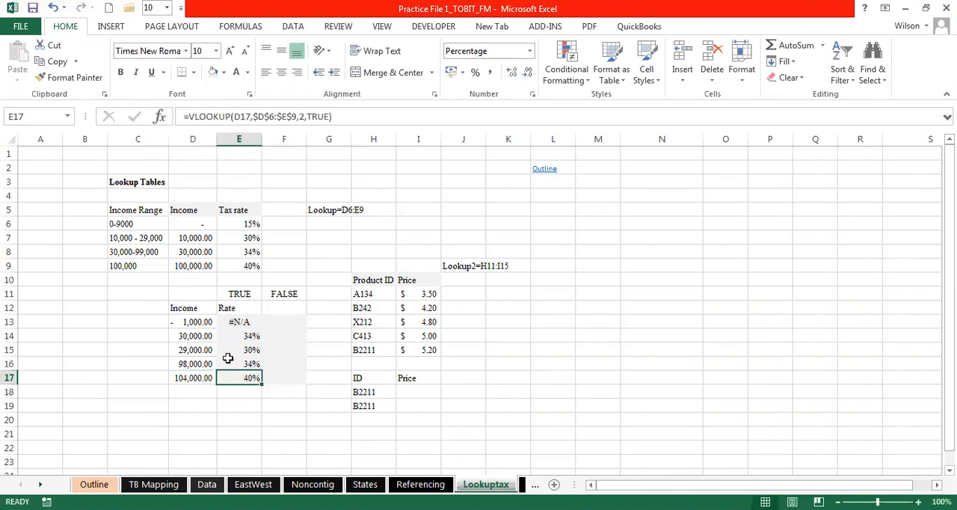
click(133, 265)
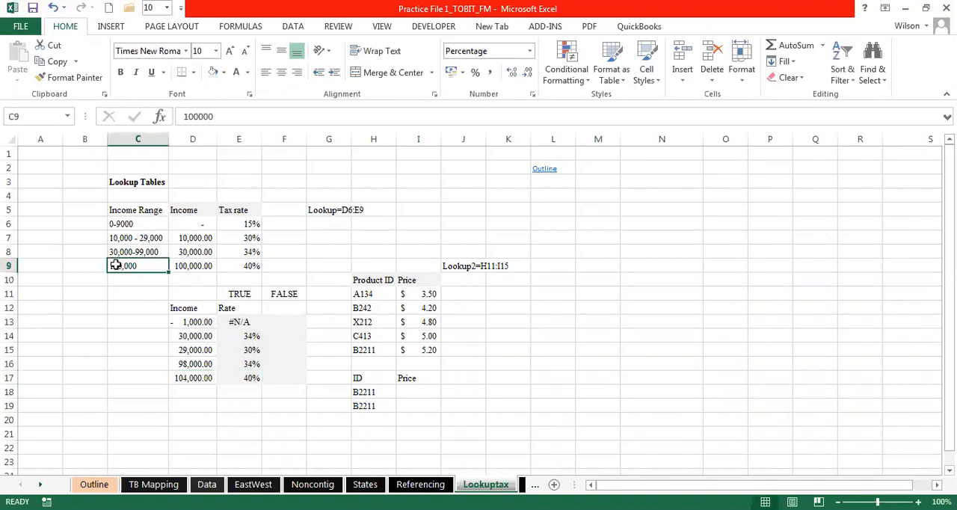
- Relabel the top income bracket in C9 as >=100,000 and compare its tax rate in E9 with E17
double_click(113, 265)
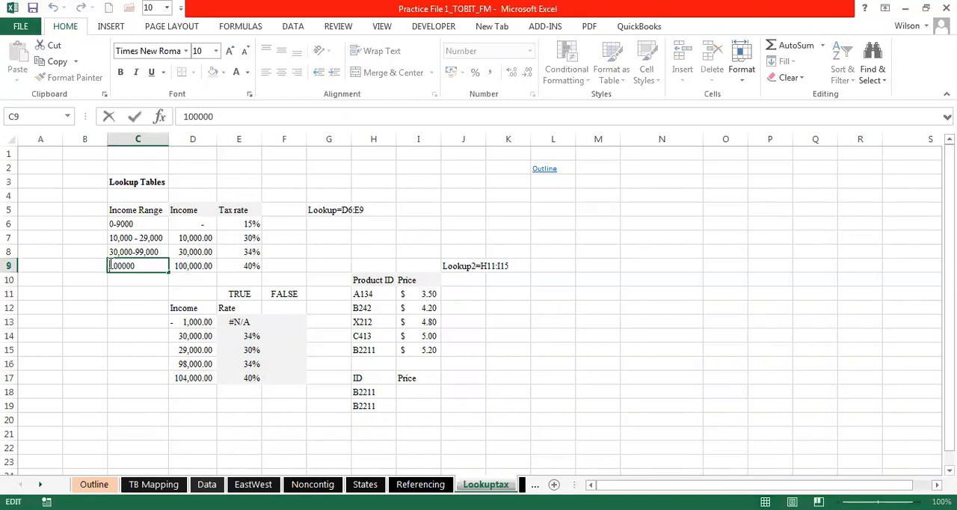
text(>=)
click(123, 293)
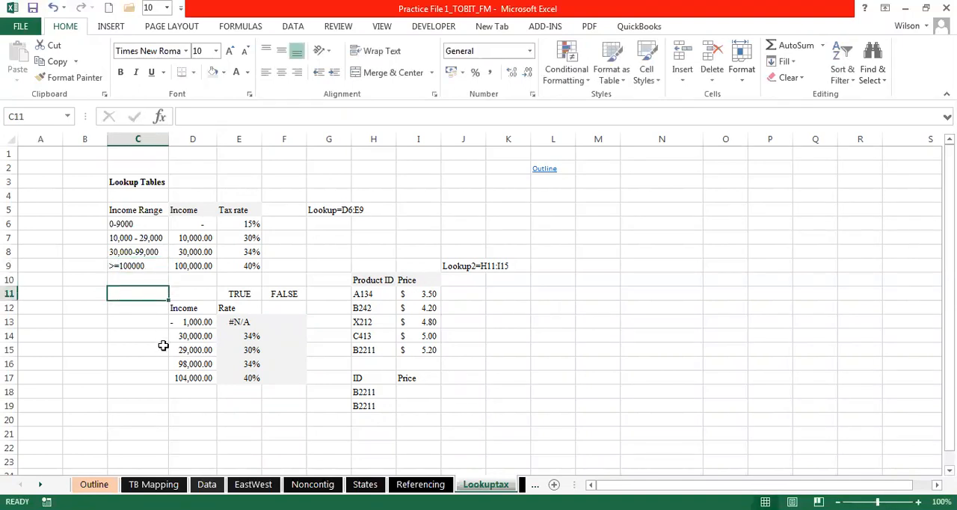
double_click(133, 265)
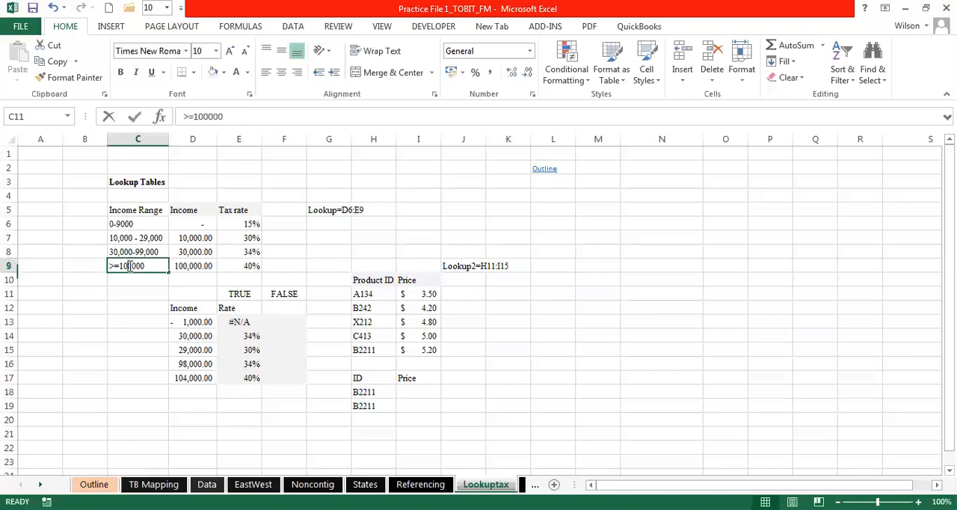
text(,)
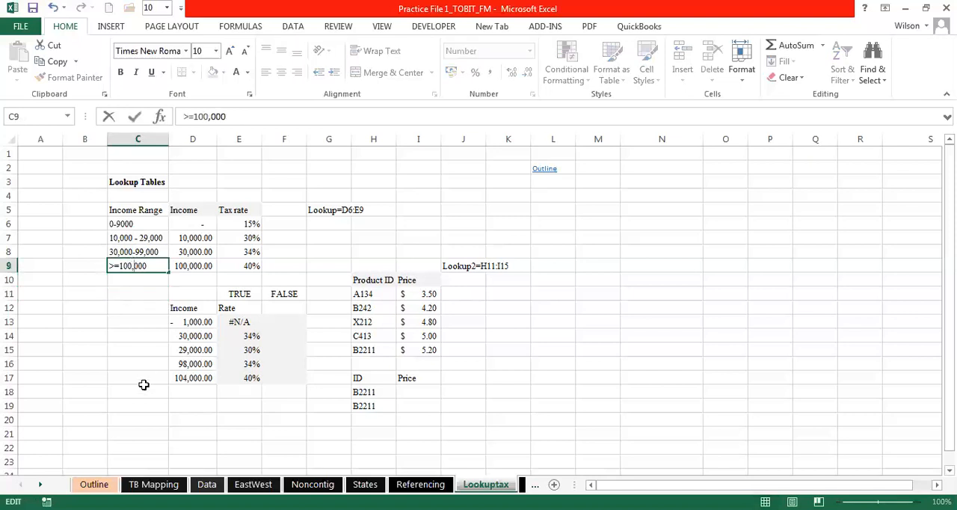
click(142, 389)
click(254, 265)
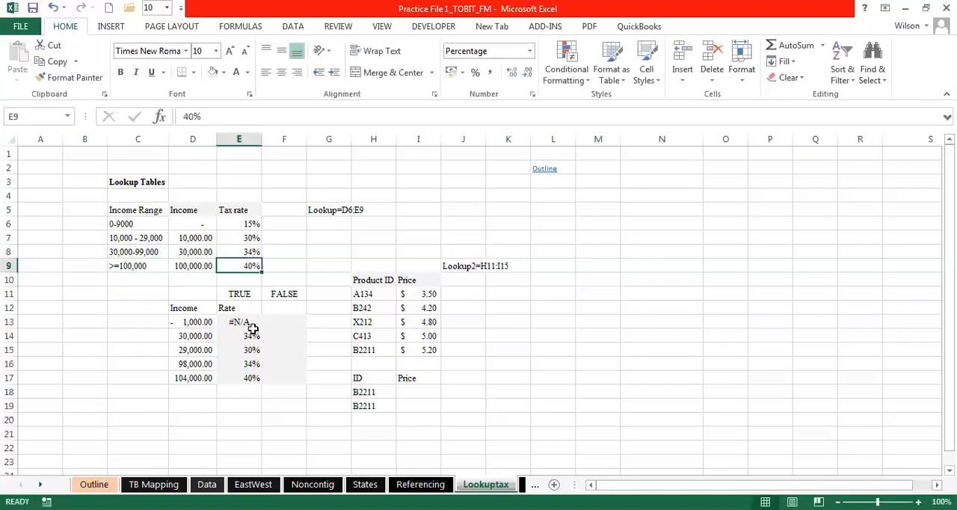
click(250, 375)
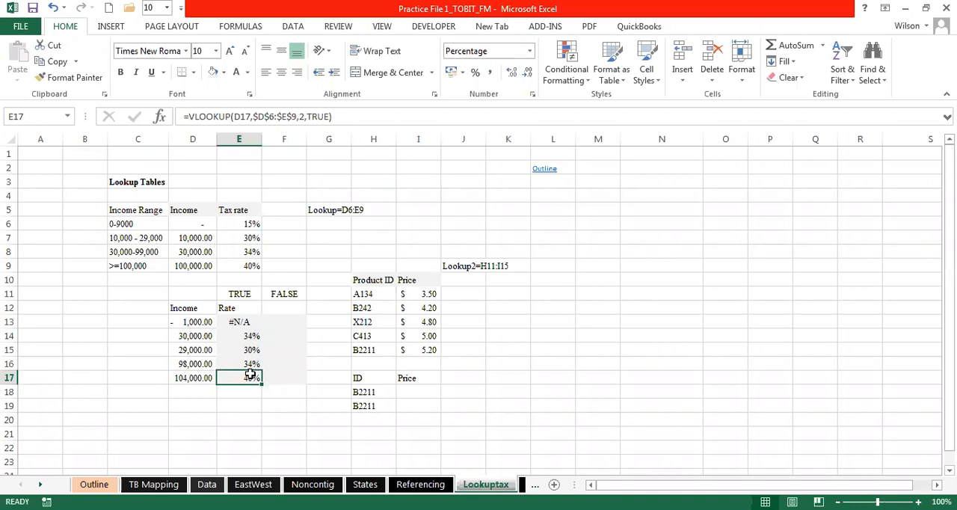
- Start a VLOOKUP formula in F13 with D13 as the lookup value and D6:E9 as the table array
click(284, 322)
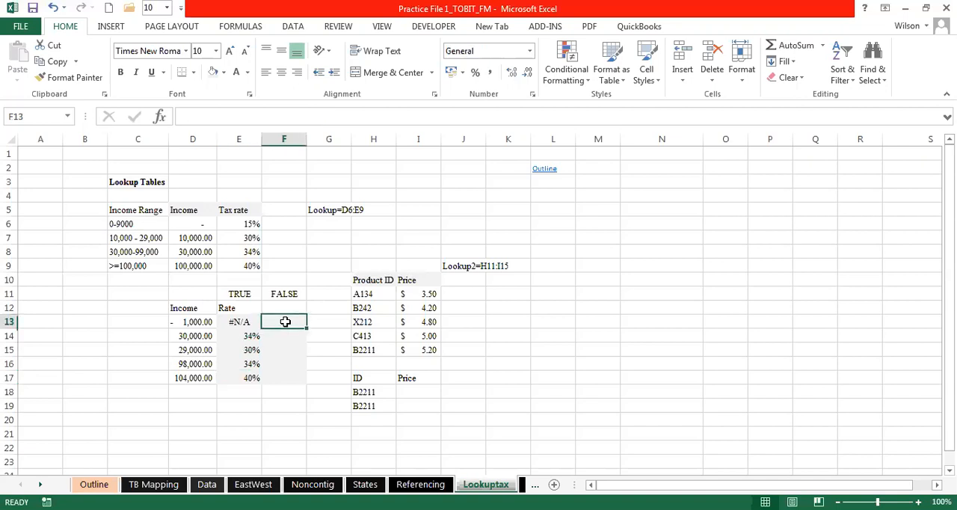
text(=v)
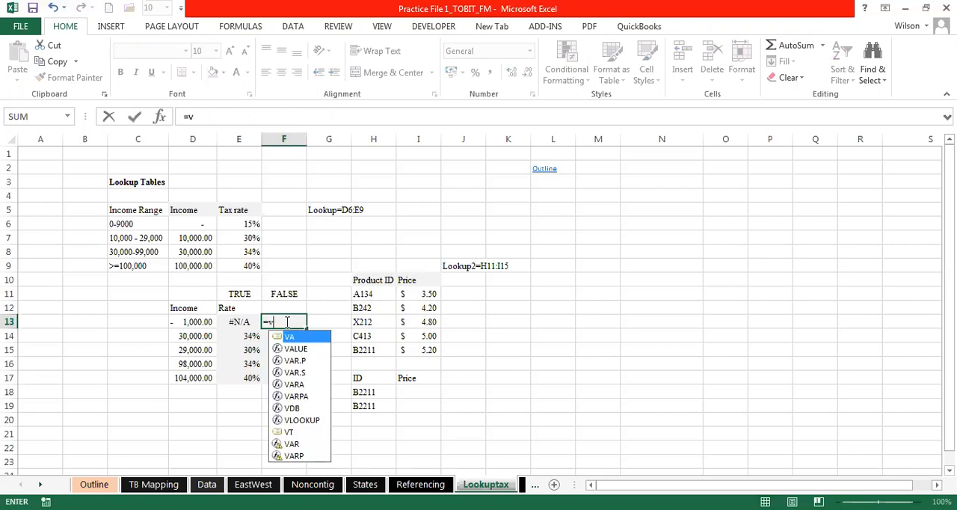
text(lo)
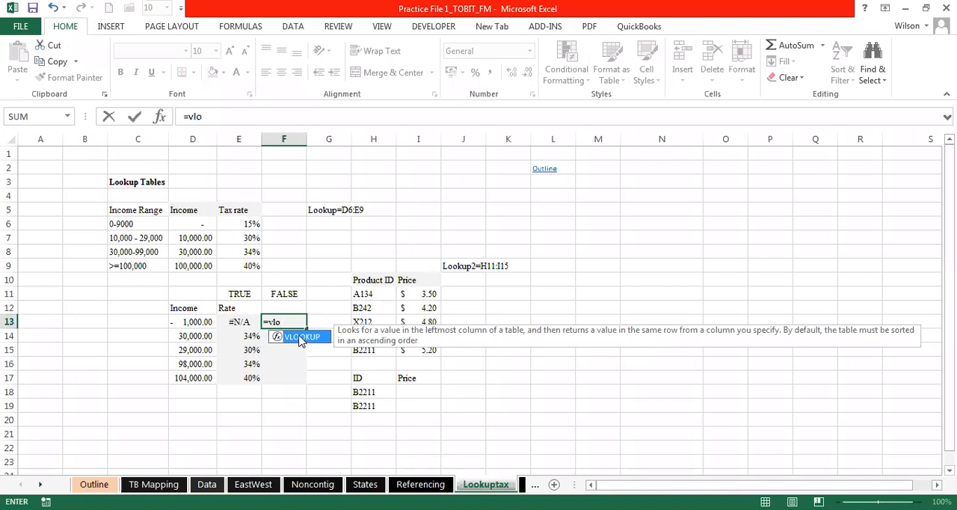
double_click(301, 337)
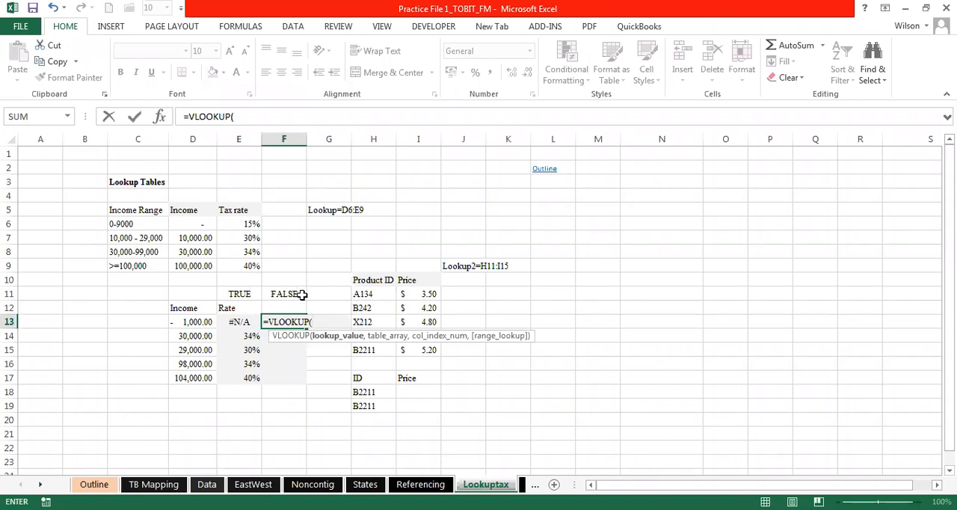
click(195, 322)
text(,)
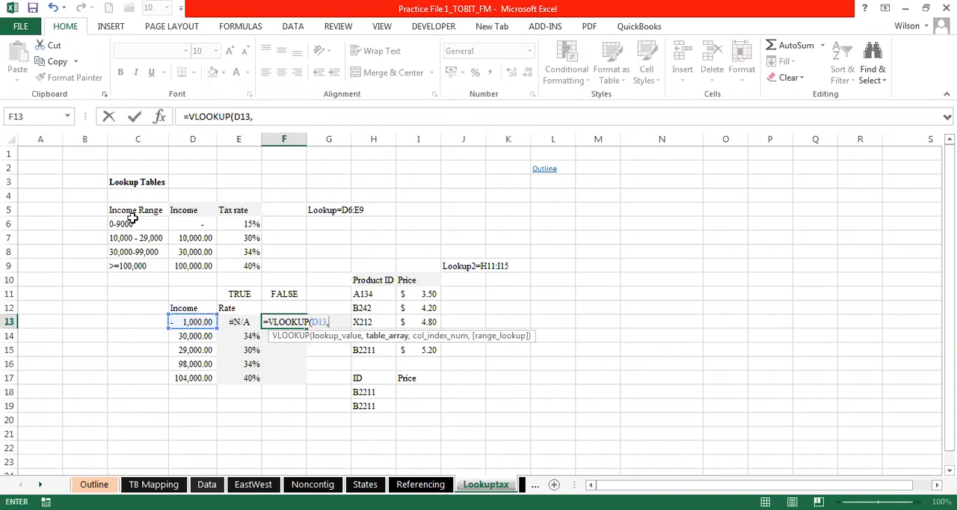
click(185, 222)
drag(217, 222, 245, 258)
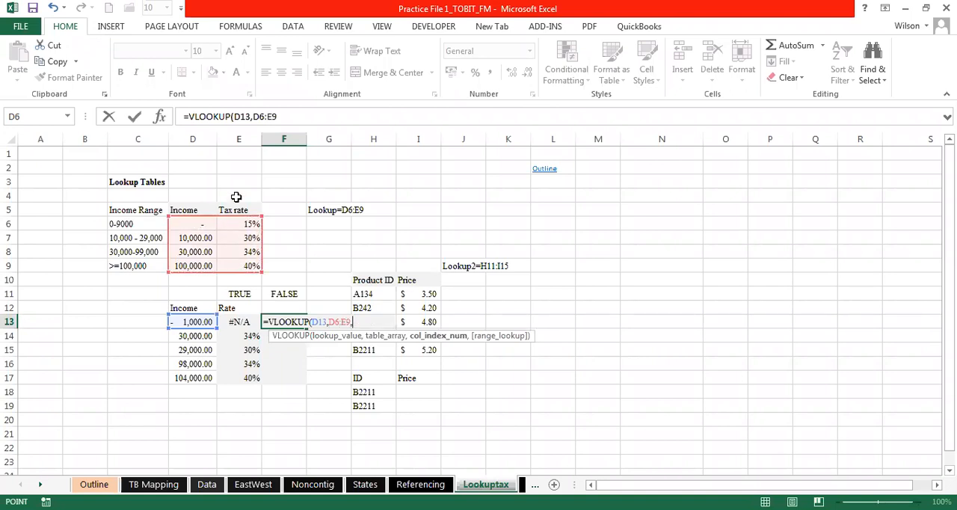
- Complete the VLOOKUP in F13 with column index 2 and FALSE for an exact match
text(,)
text(2)
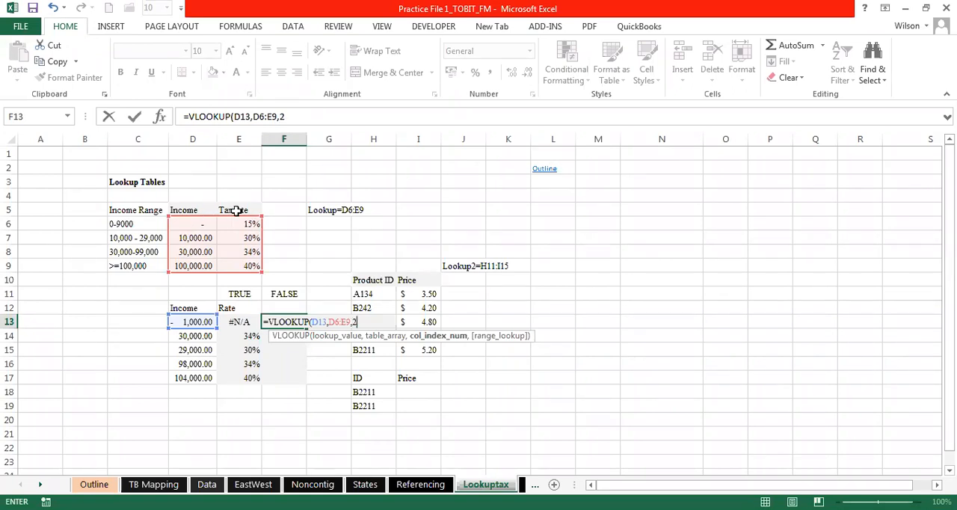
text(,)
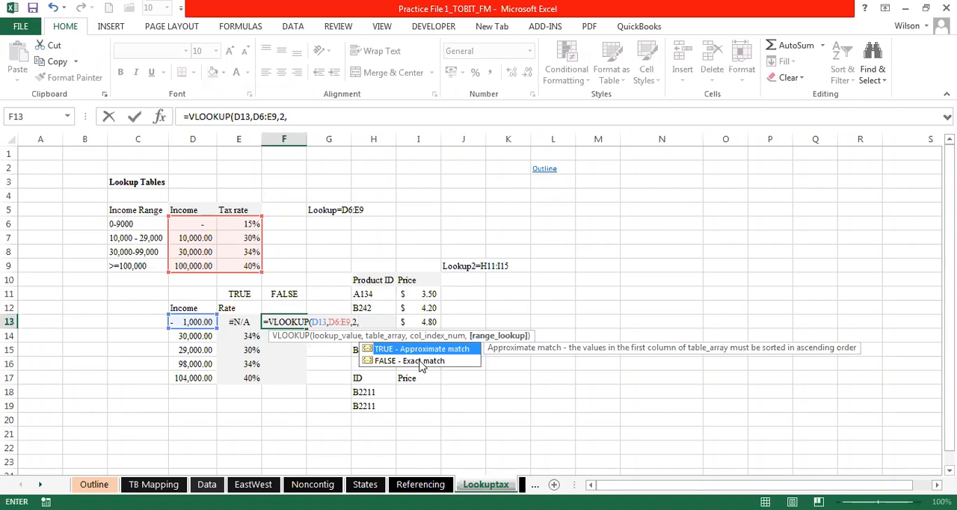
click(410, 361)
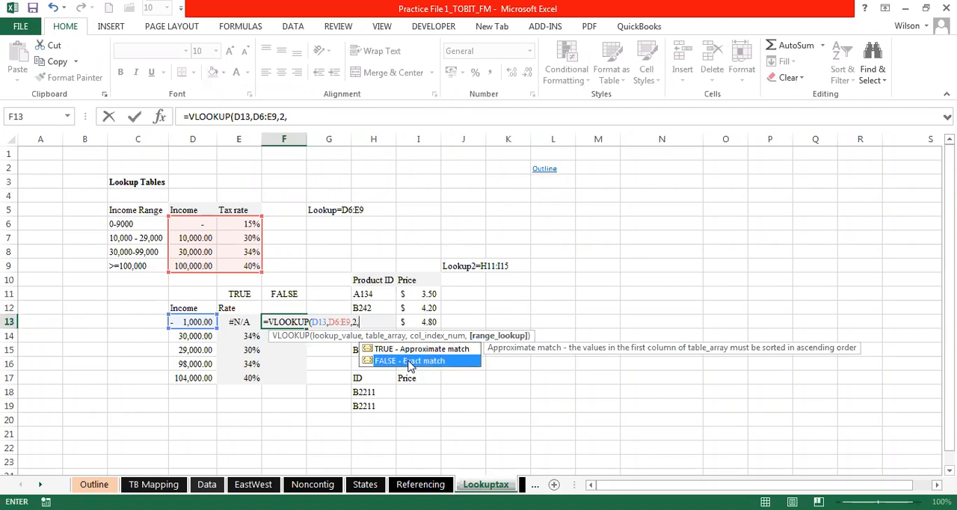
double_click(410, 361)
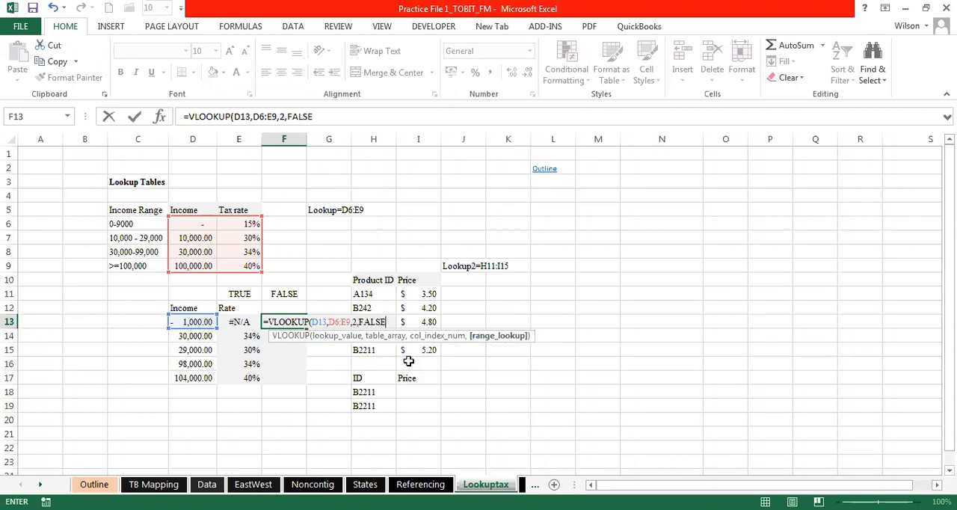
text())
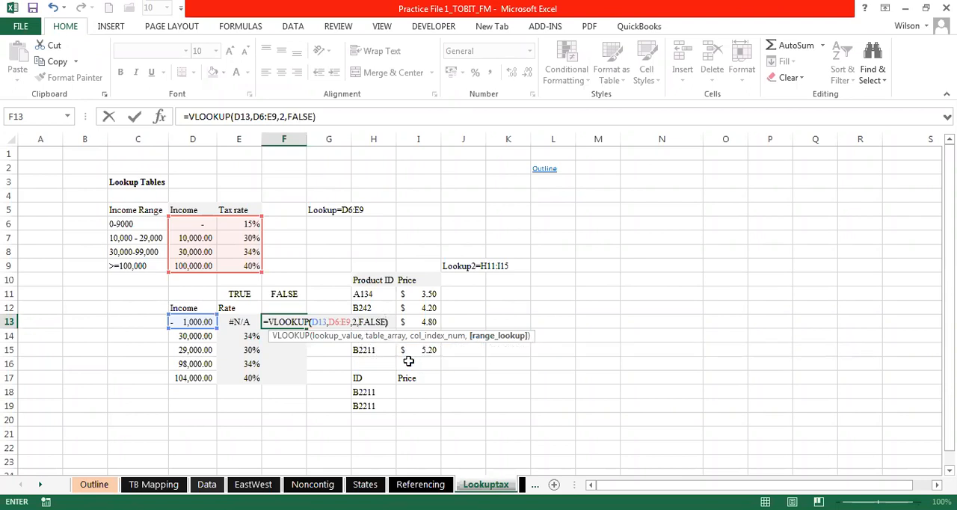
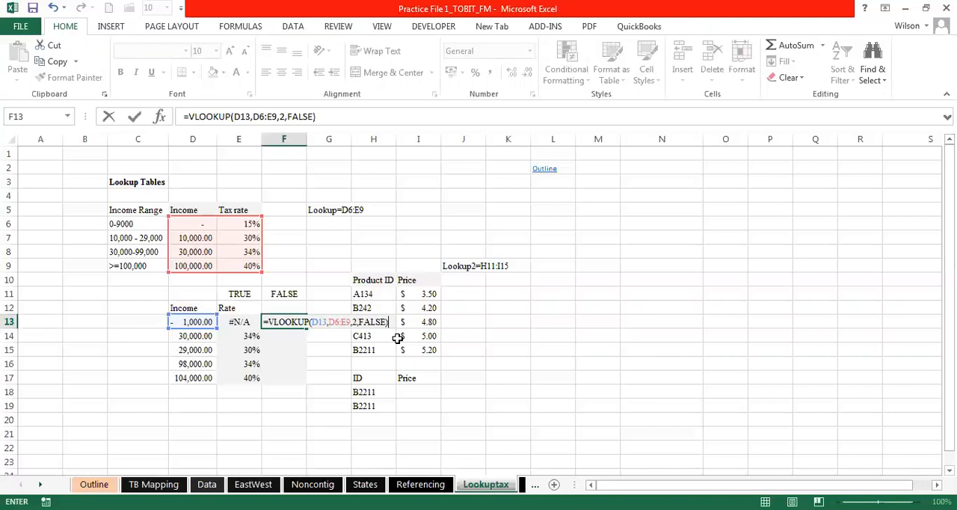
- Enter the exact-match VLOOKUP in F13 and fill it down through F17
key(alt+Tab)
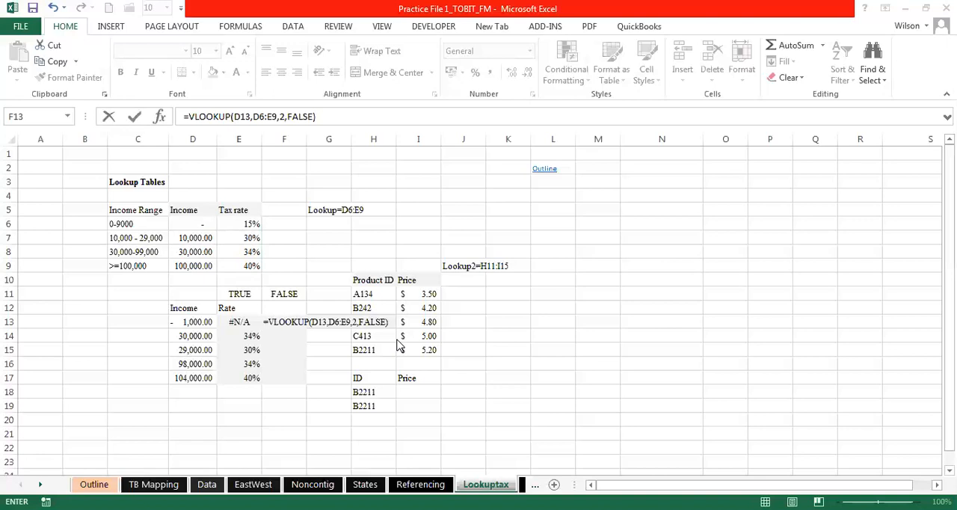
click(306, 317)
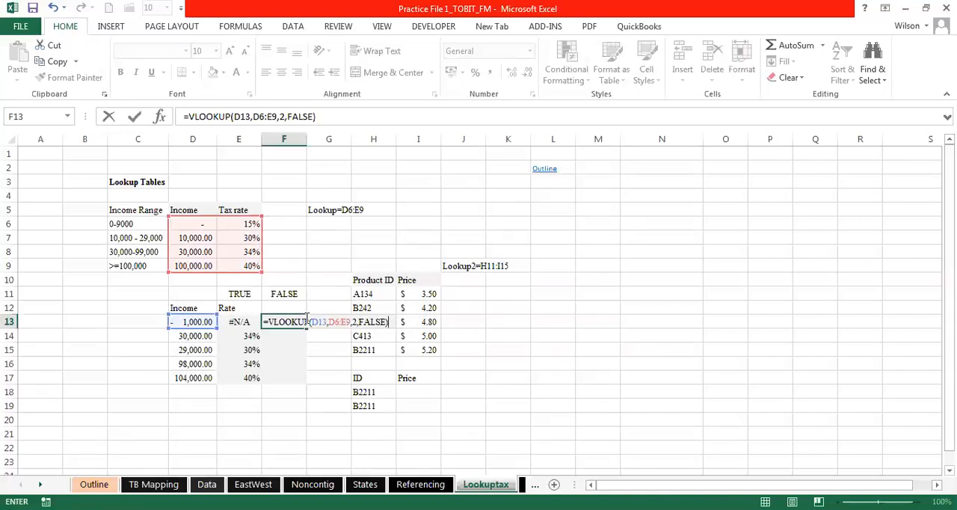
key(Return)
click(303, 323)
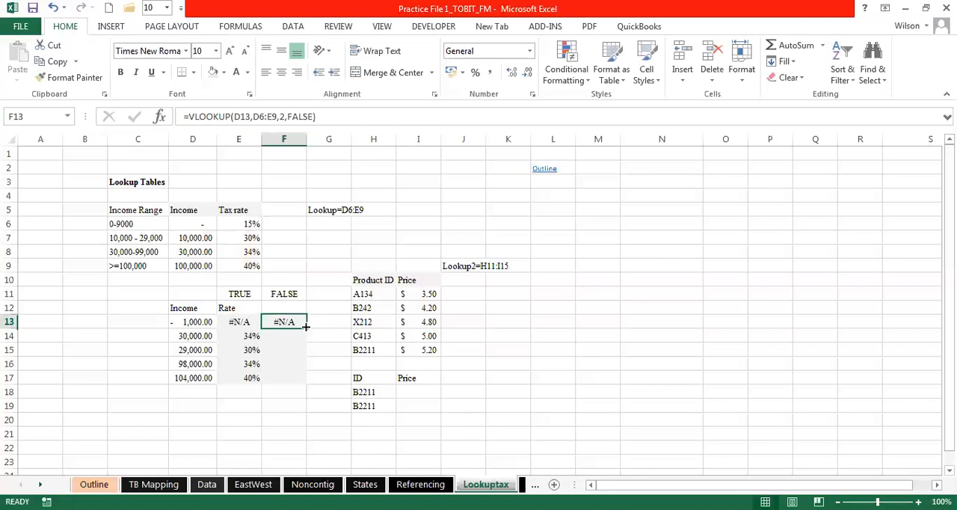
drag(305, 326, 302, 384)
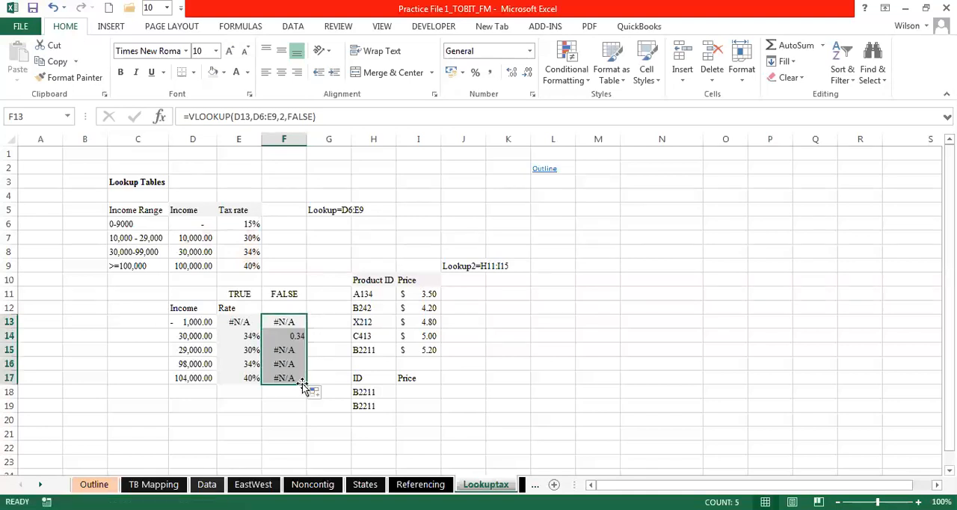
- Inspect the table ranges in the copied VLOOKUP formulas in F13, F14 and F15
click(289, 350)
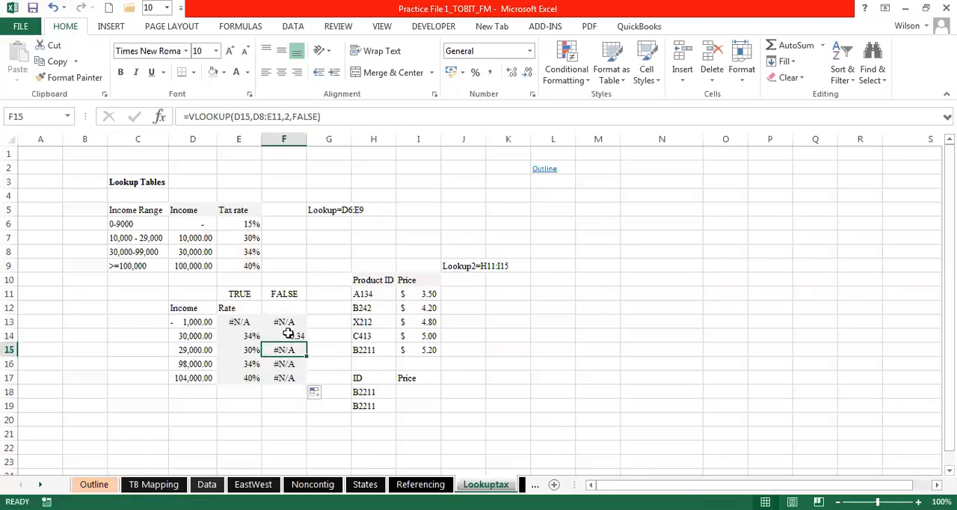
click(285, 321)
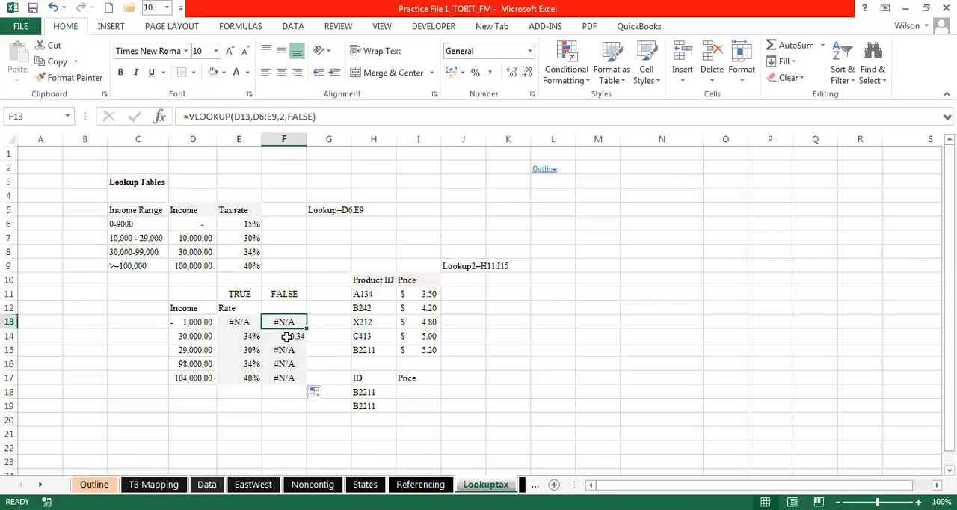
click(286, 337)
- Make the table array in F13's VLOOKUP absolute as $D$6:$E$9 and refill the formula down through F17
click(291, 322)
double_click(290, 322)
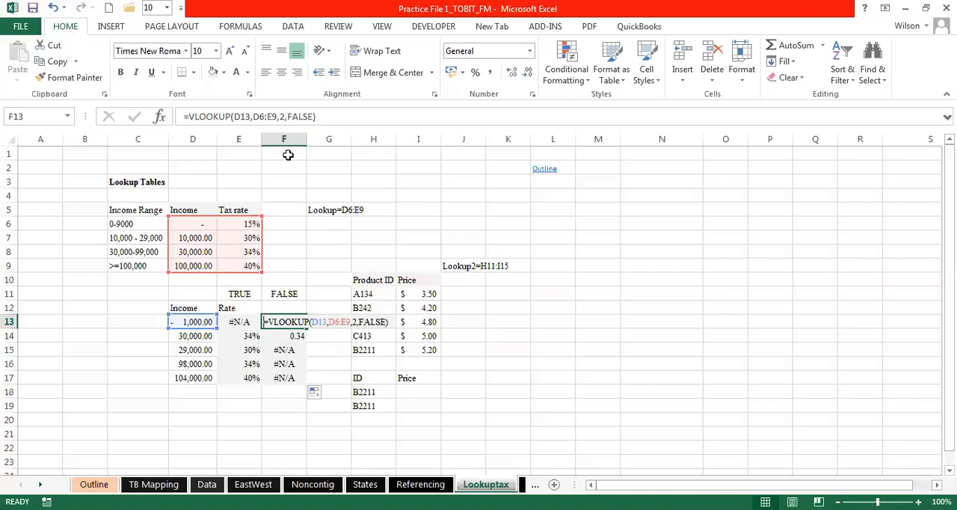
drag(277, 116, 256, 117)
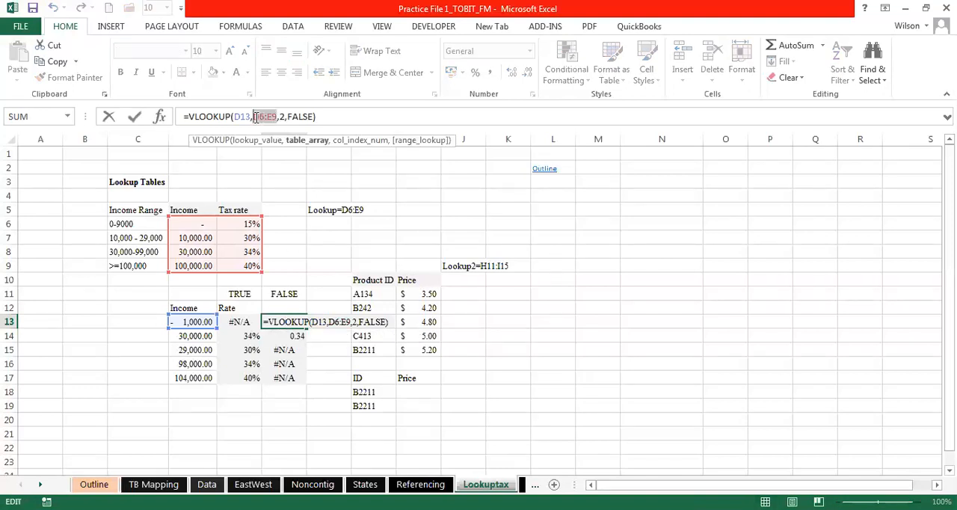
key(F4)
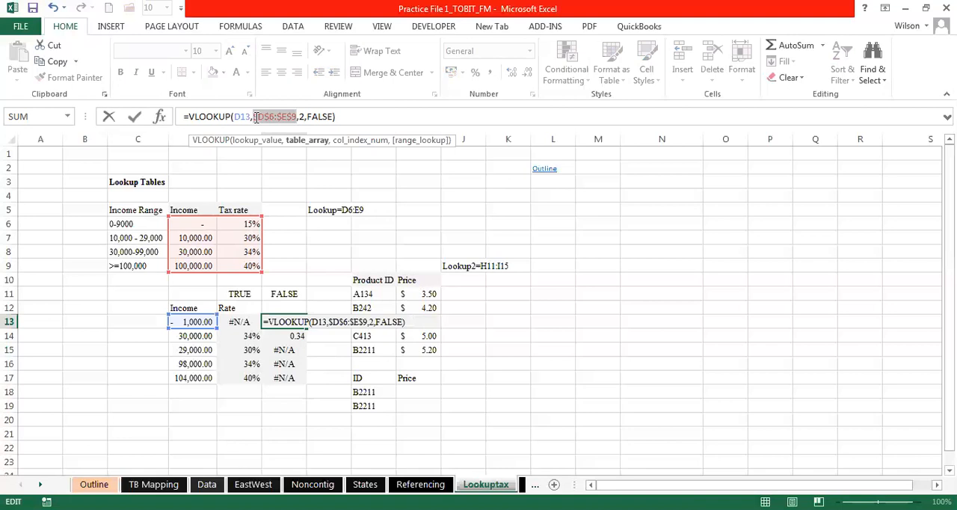
key(Return)
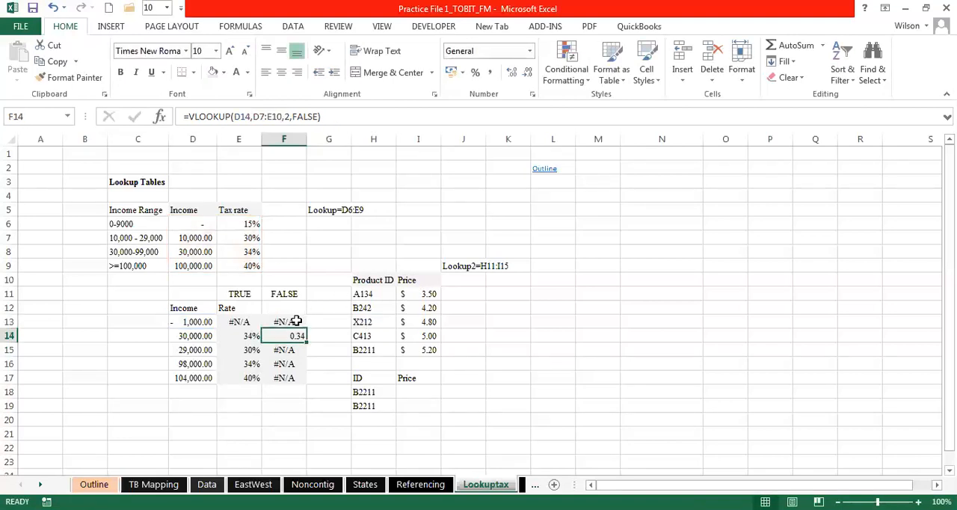
click(297, 321)
drag(305, 328, 305, 381)
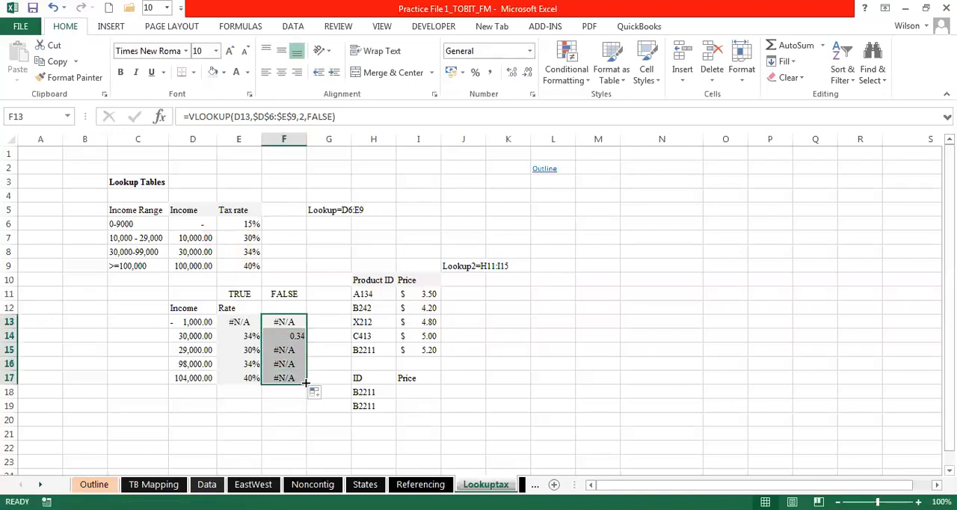
- Check the lookup value and locked table array in the refilled VLOOKUP formulas from F13 to F17
click(290, 322)
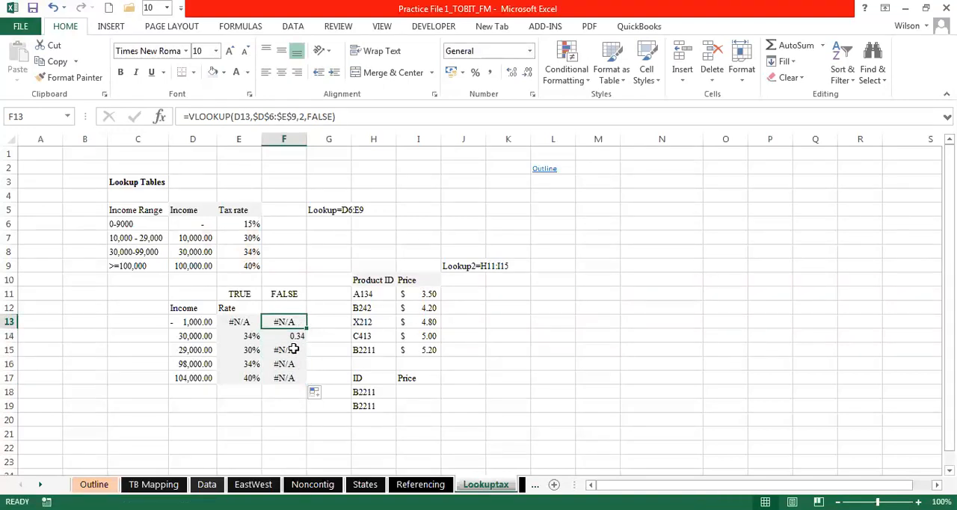
click(292, 349)
double_click(291, 349)
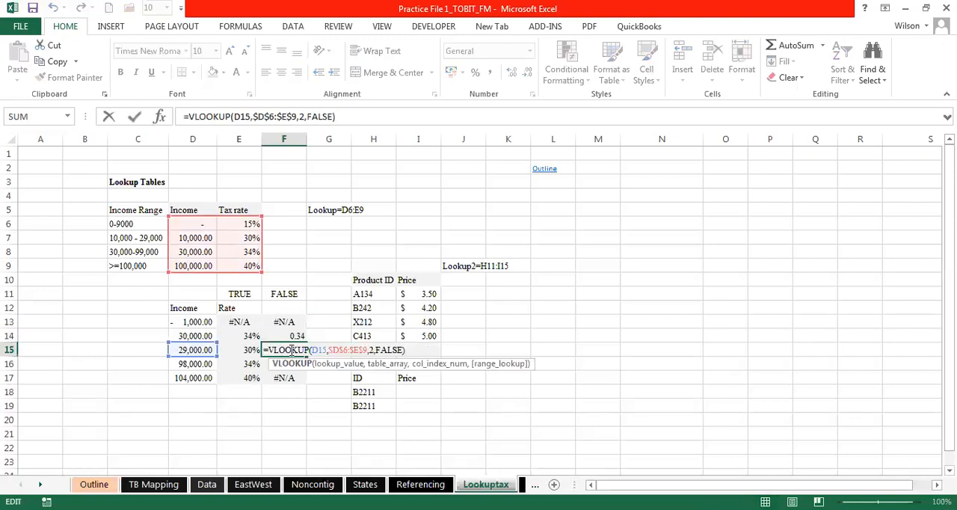
key(Escape)
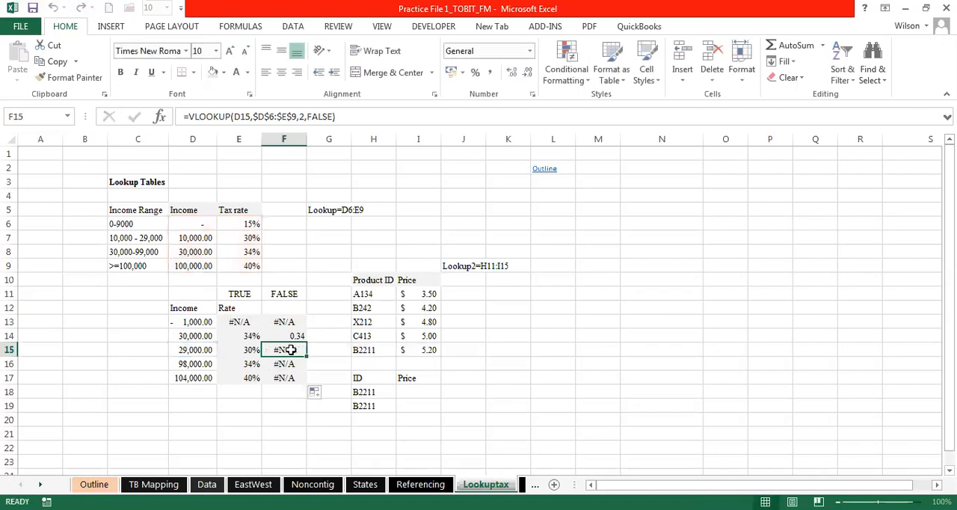
click(290, 362)
click(290, 374)
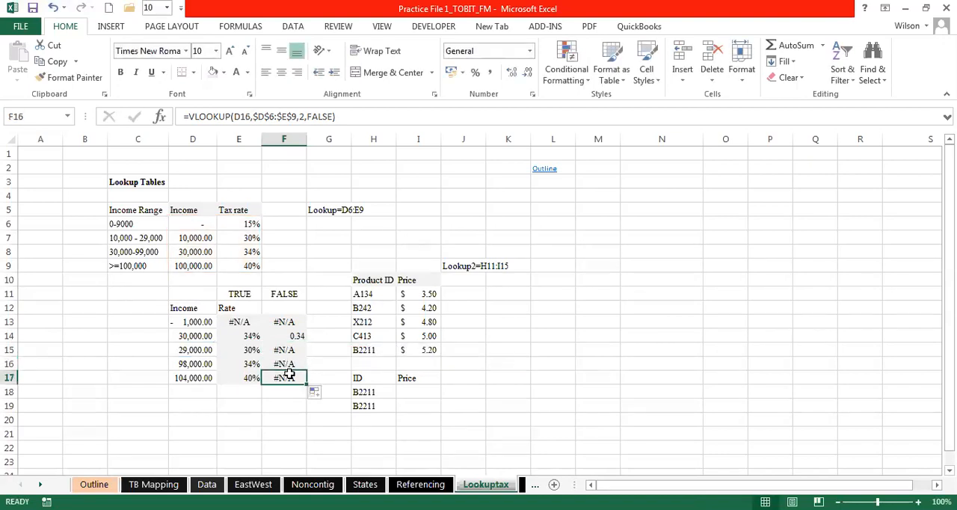
double_click(289, 374)
key(Escape)
- Compare F14's exact-match result with the threshold in D8, and review the other lookup incomes in D13:D17
click(287, 337)
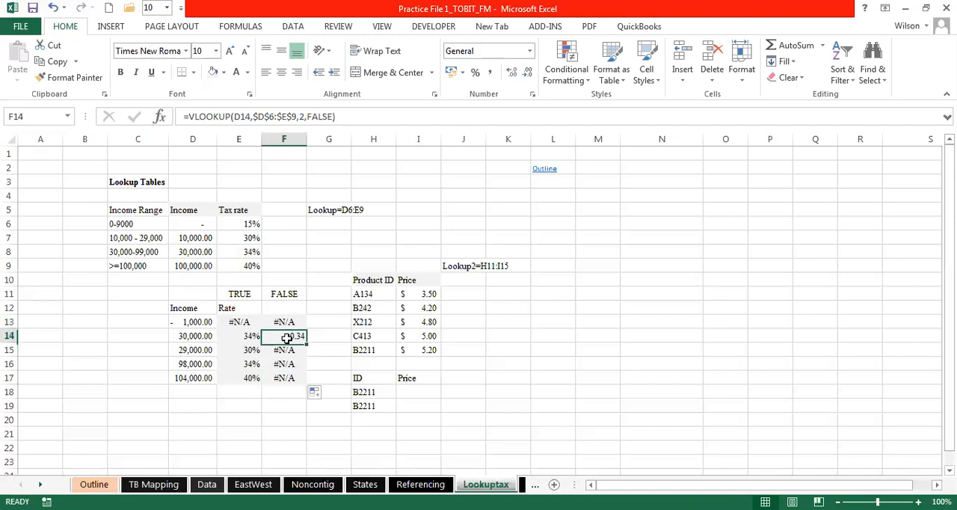
click(198, 254)
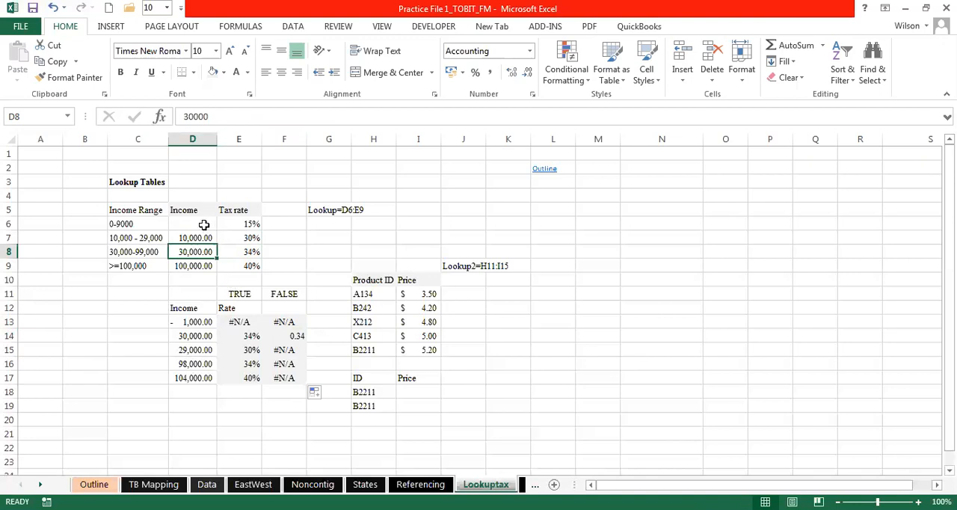
click(193, 346)
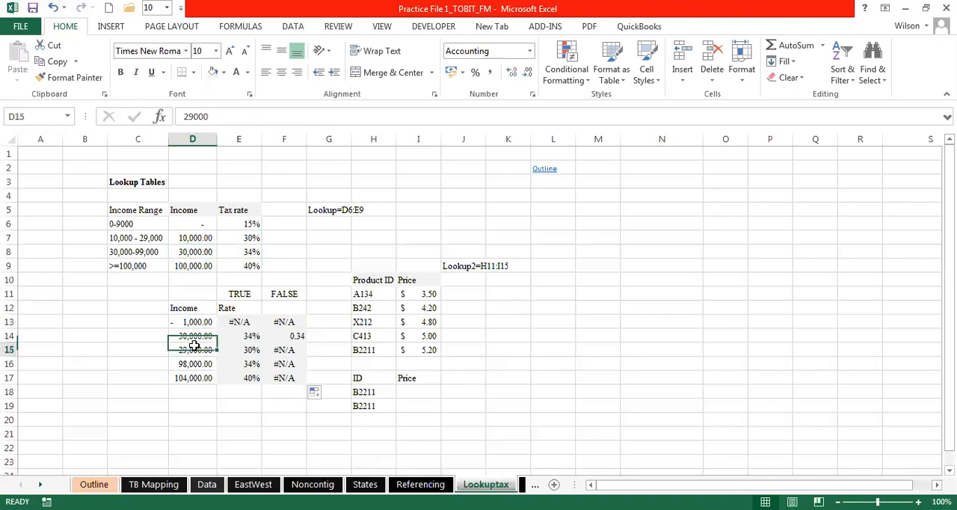
click(195, 322)
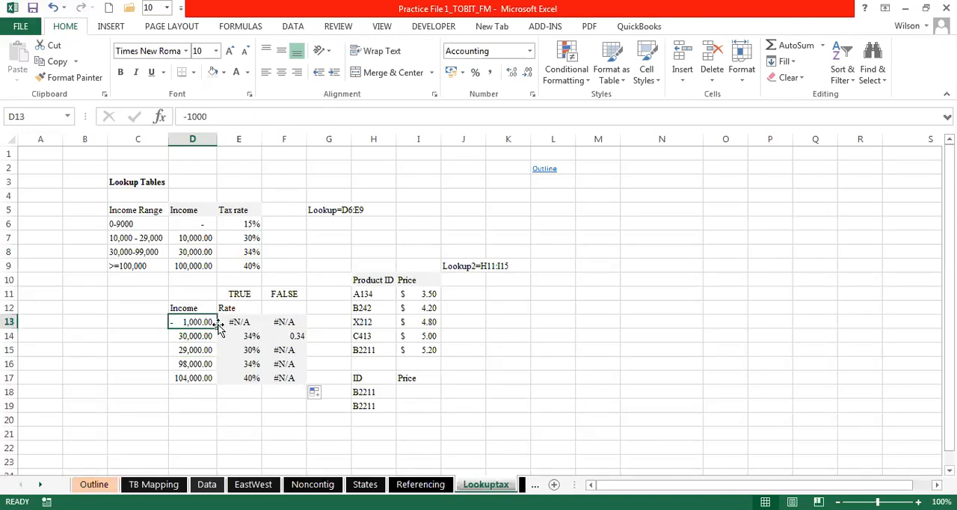
key(Down)
click(197, 365)
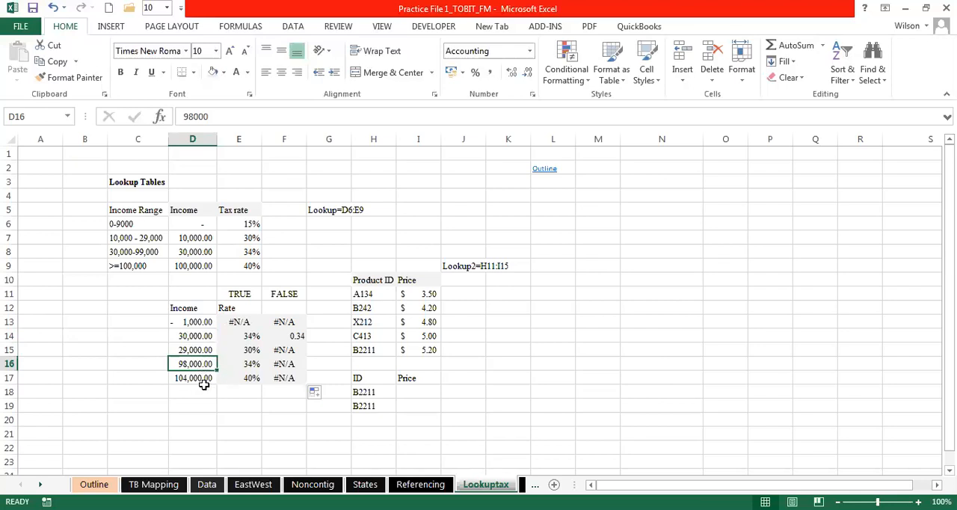
click(198, 377)
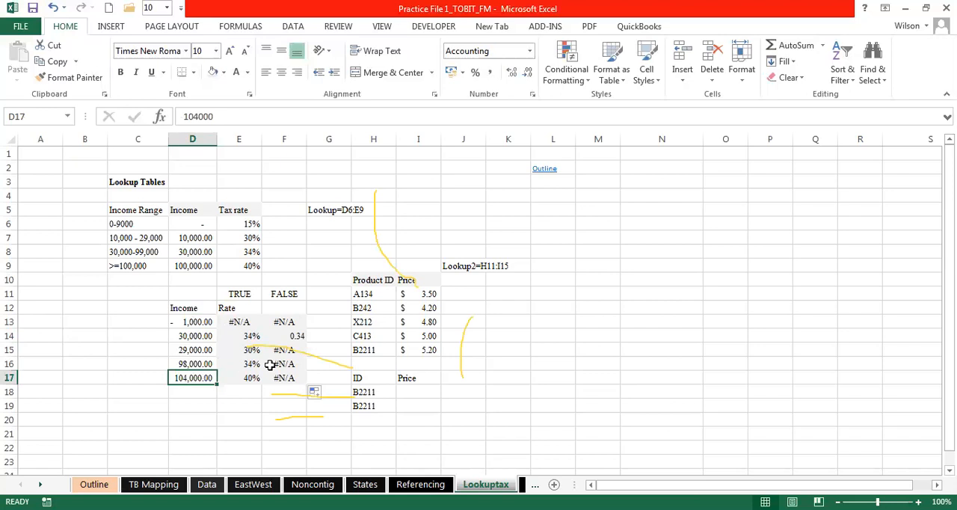
click(334, 266)
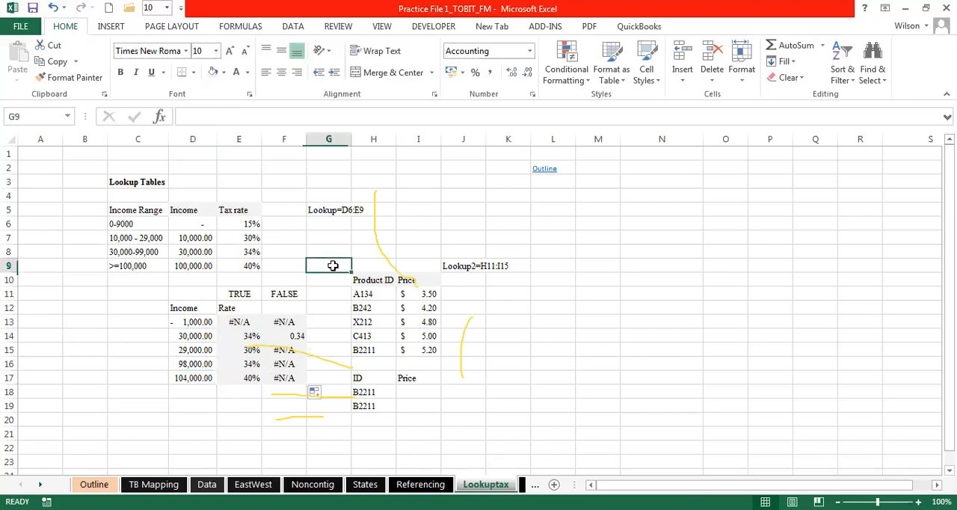
click(408, 234)
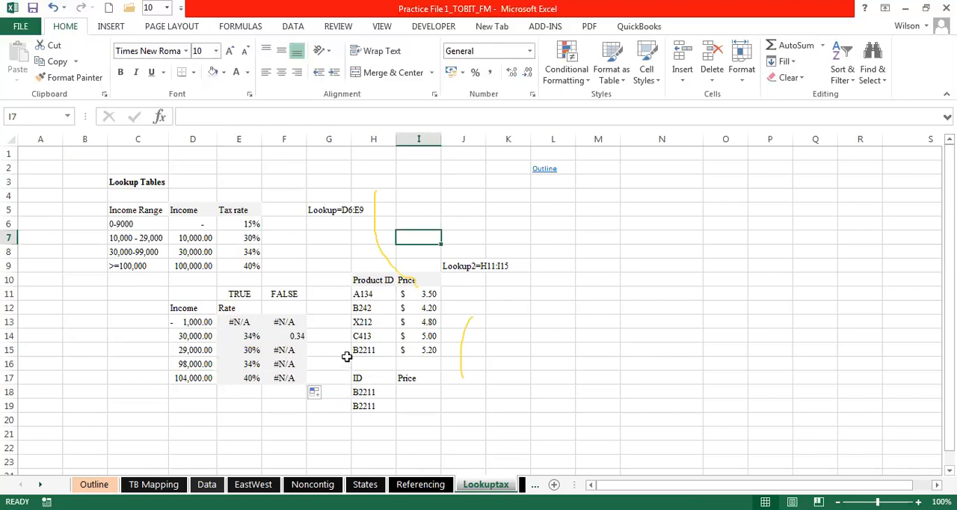
- Trace the income in D14 through F14's exact-match VLOOKUP to its matching table row D8:E8
click(203, 337)
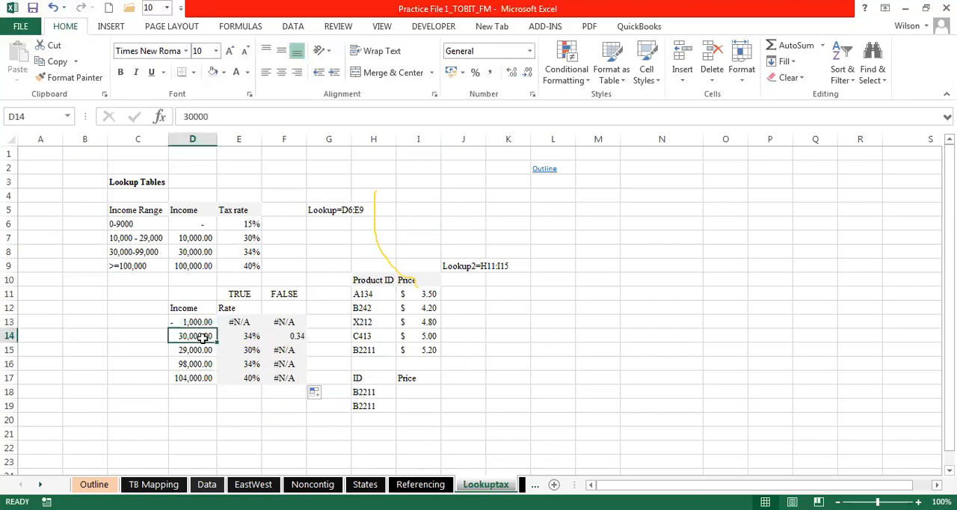
double_click(296, 337)
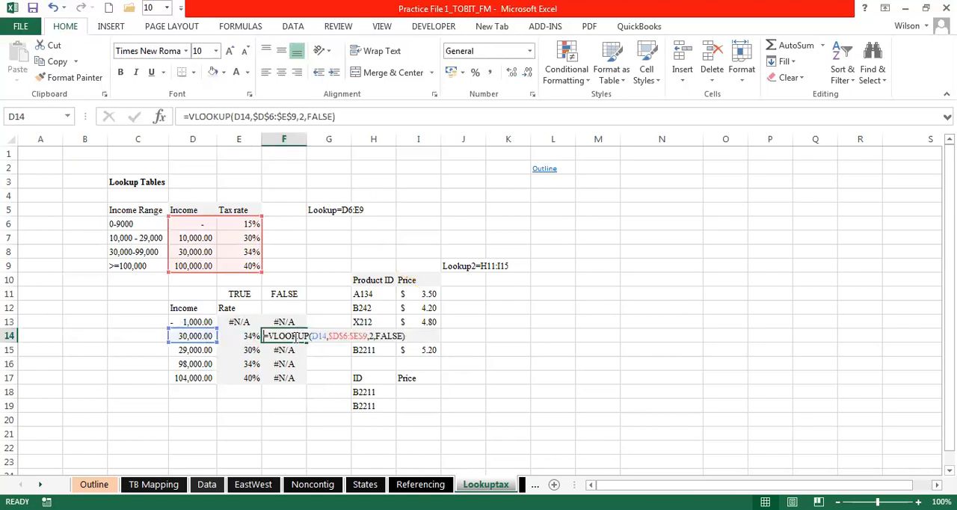
key(Return)
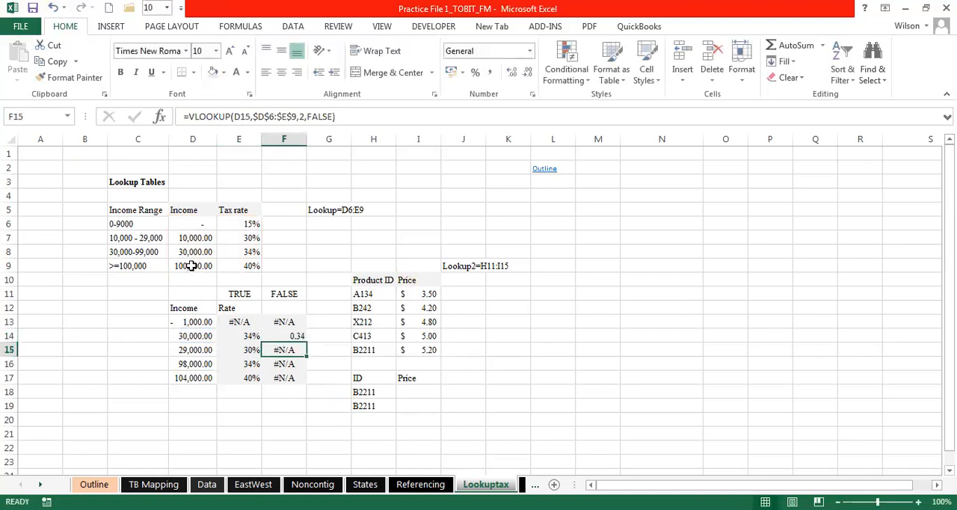
drag(188, 255, 250, 254)
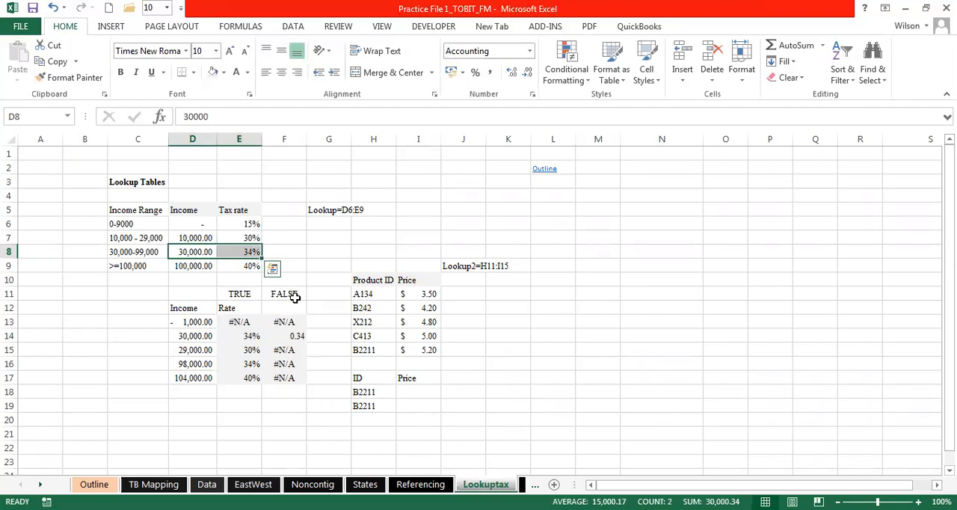
click(320, 267)
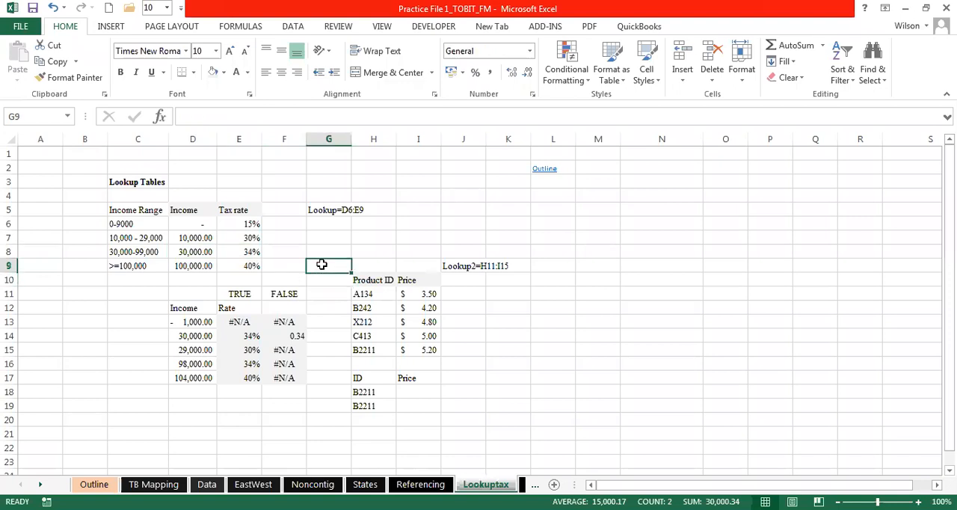
click(318, 253)
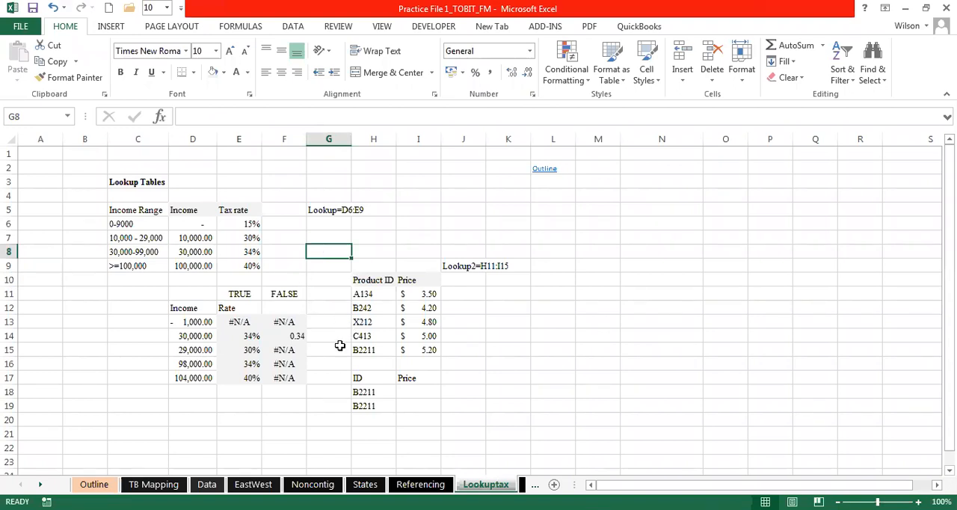
- Compare the FALSE heading in F11 with the TRUE heading in E11 for the two lookup columns
click(292, 294)
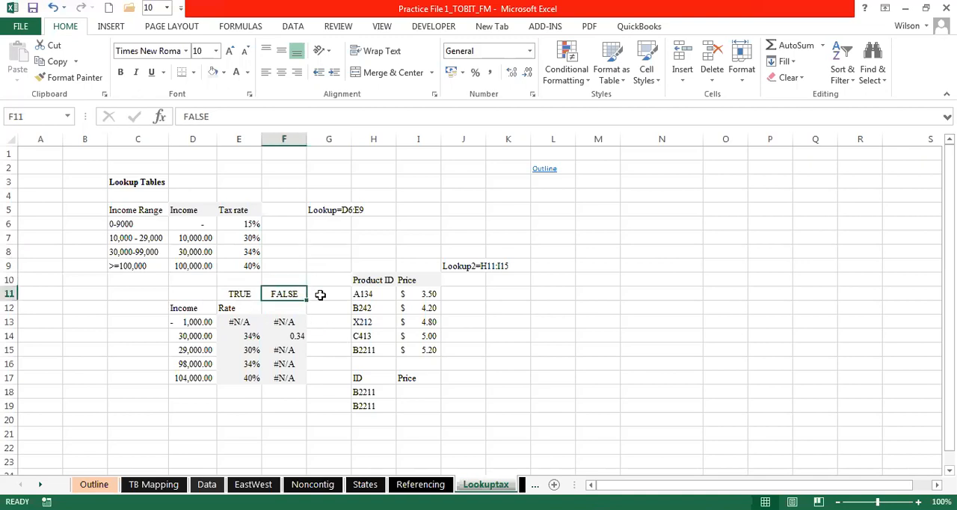
click(233, 292)
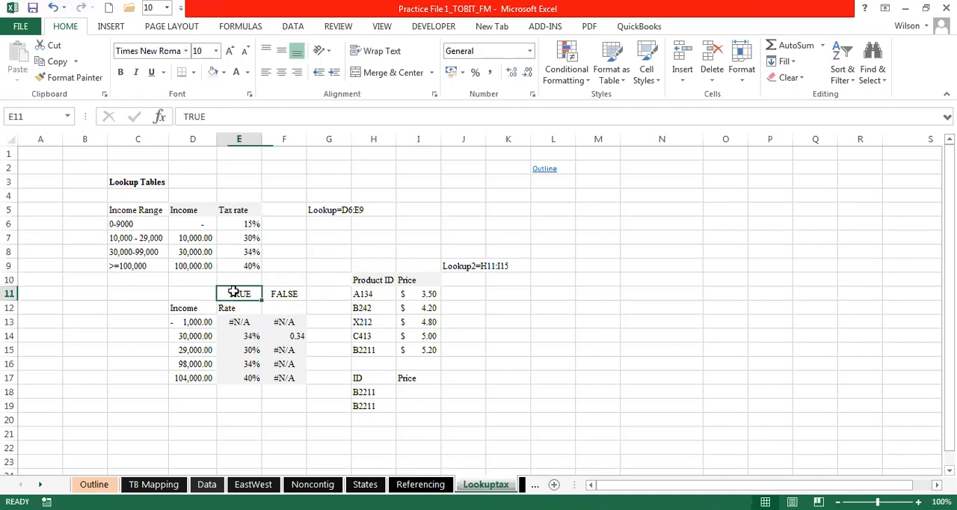
click(310, 256)
click(459, 236)
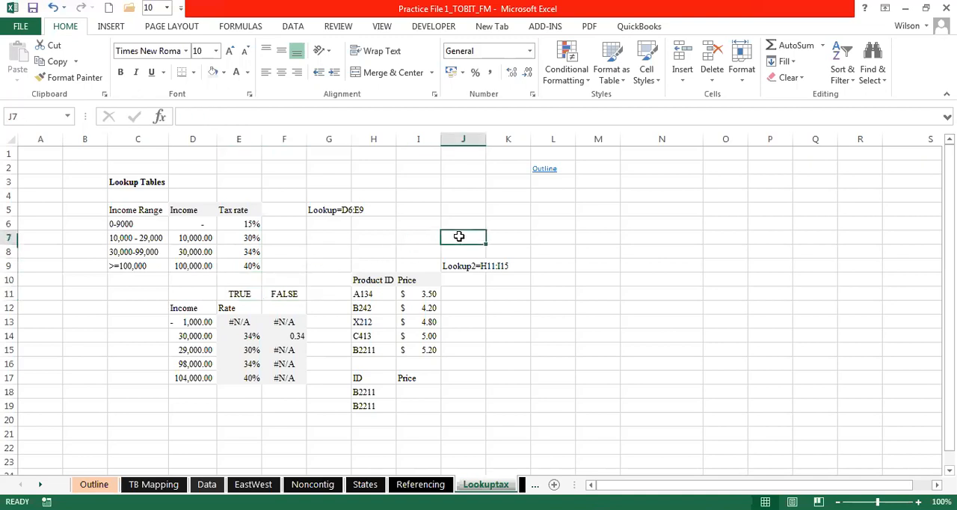
click(399, 247)
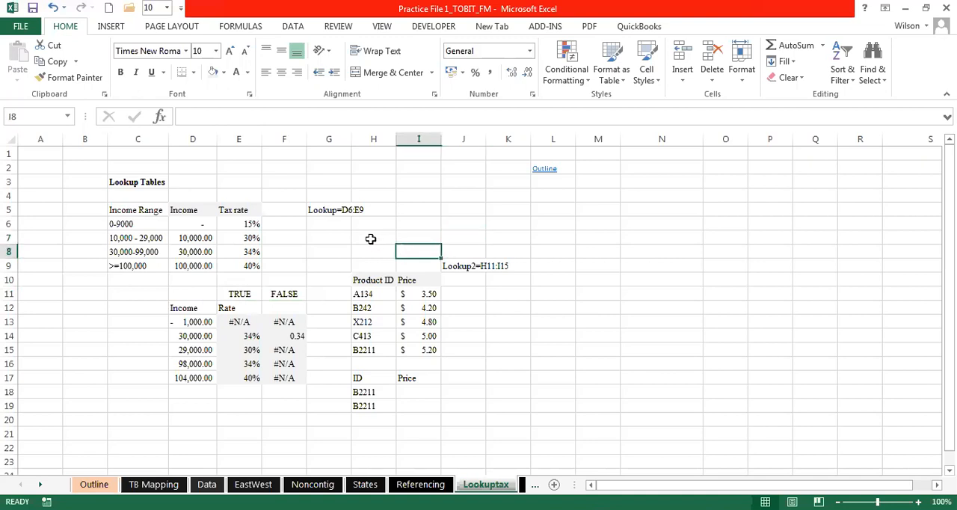
click(369, 239)
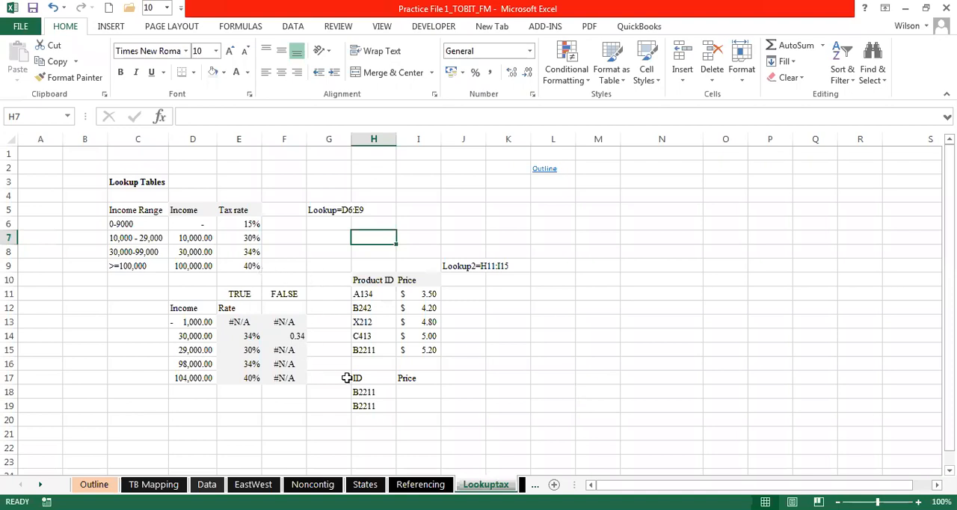
- Check the locked table array in F13's exact-match VLOOKUP against the income and tax rate table in D6:E9
double_click(276, 322)
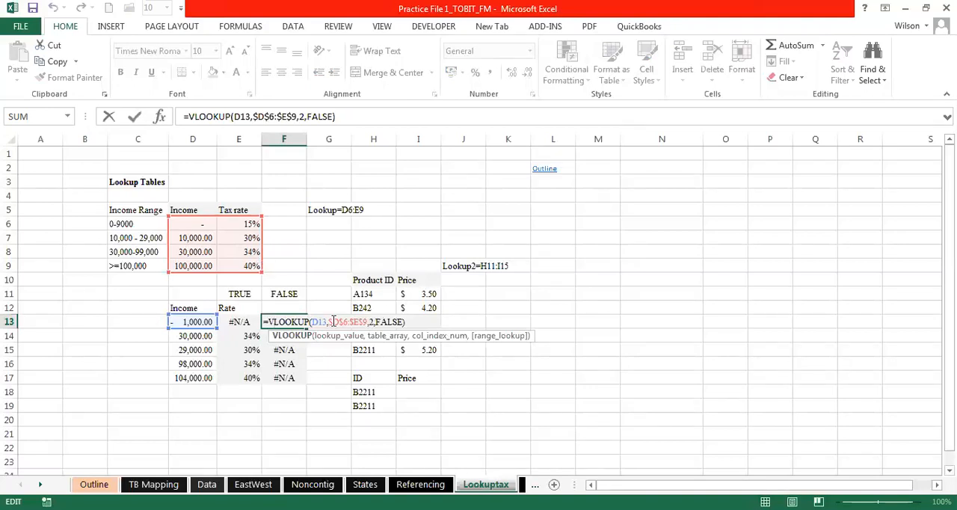
key(Escape)
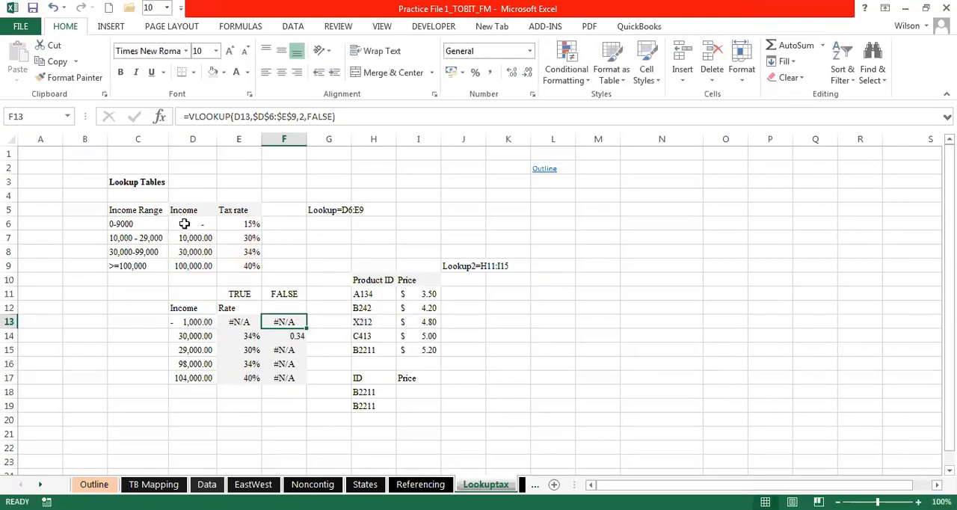
drag(189, 223, 225, 261)
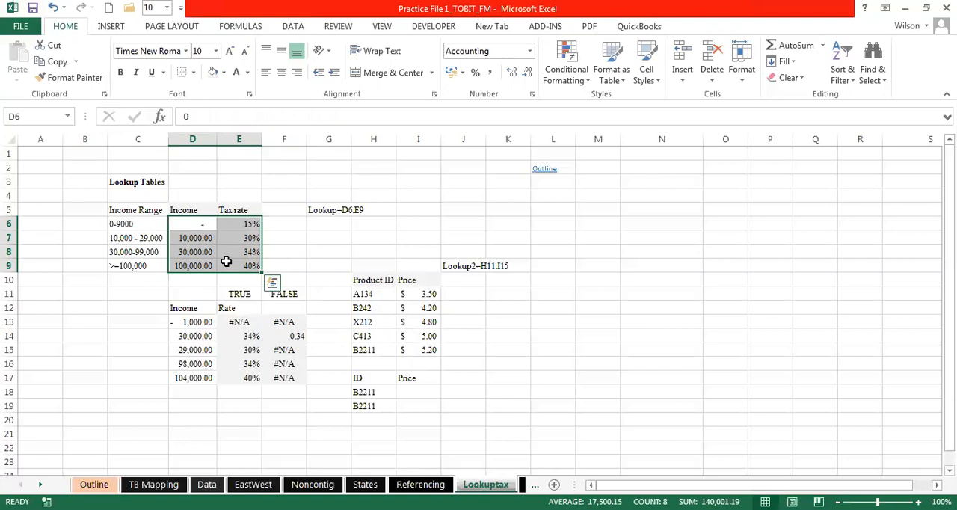
- Try to name the income and tax rate range D6:E9 "Tax table"
drag(192, 222, 246, 265)
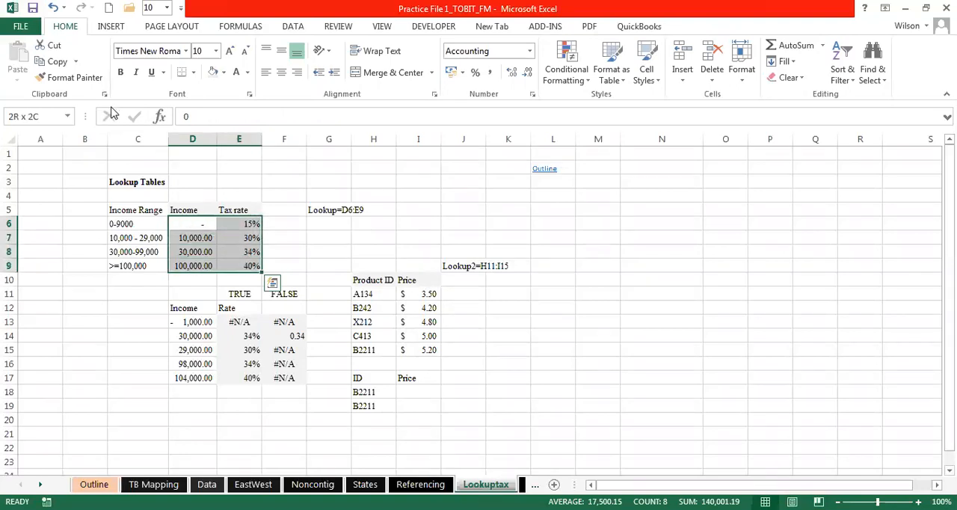
click(40, 114)
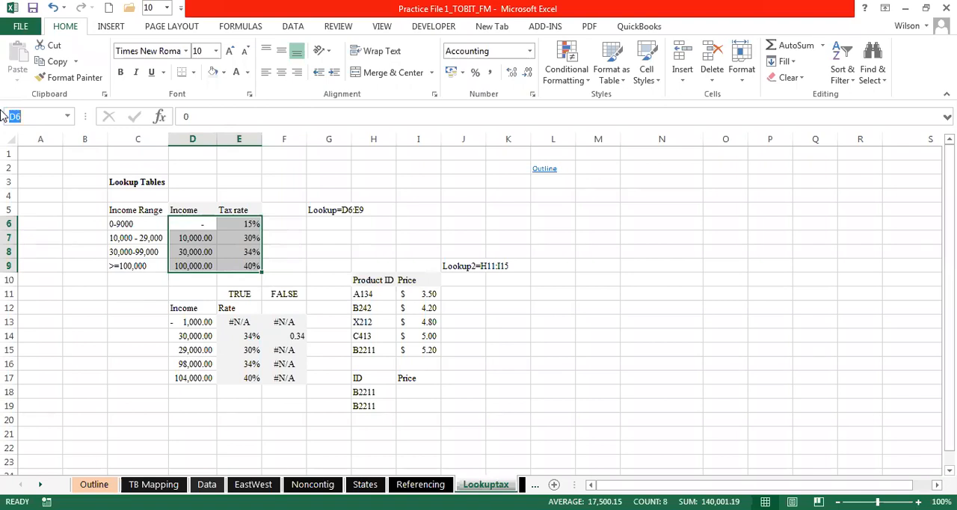
text(Tax)
text(tabn)
key(BackSpace)
text(le)
key(Escape)
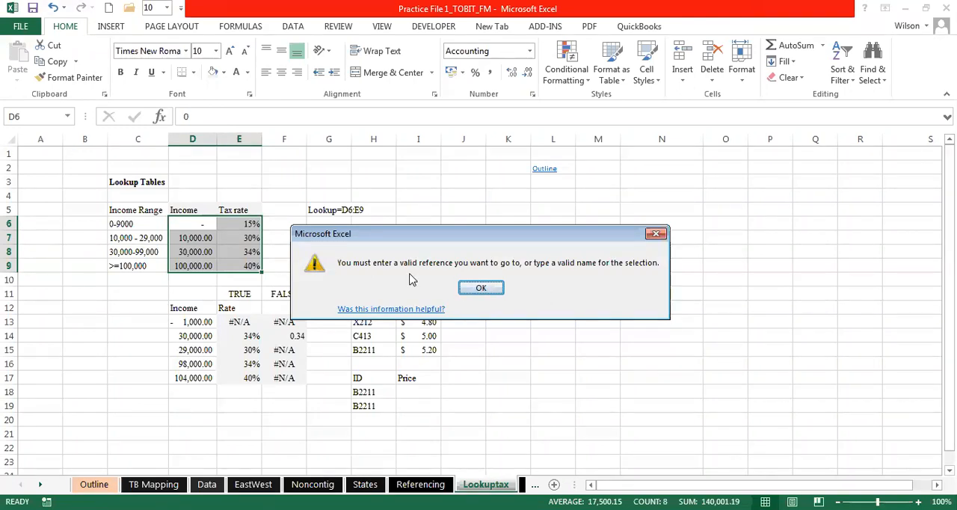
click(476, 289)
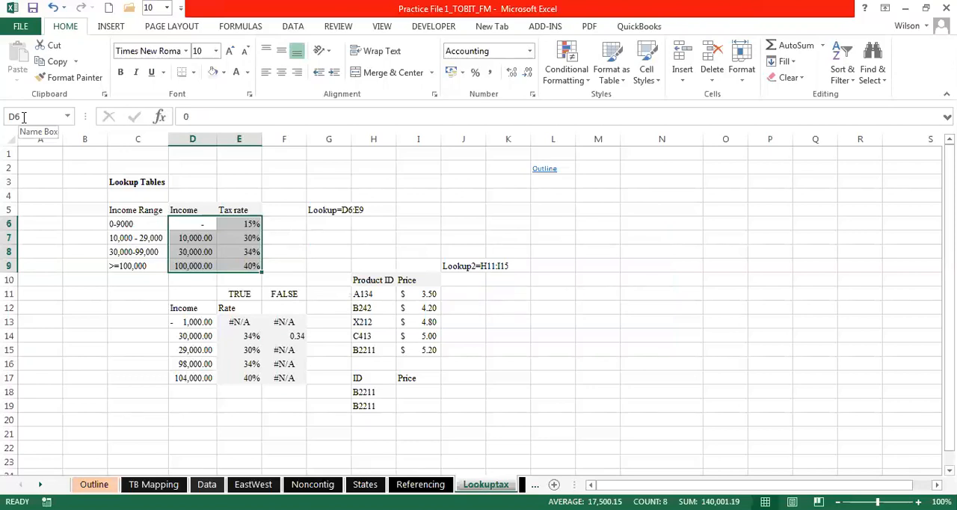
- Name the income and tax rate range D6:E9 Tax_table
click(24, 117)
text(Tax)
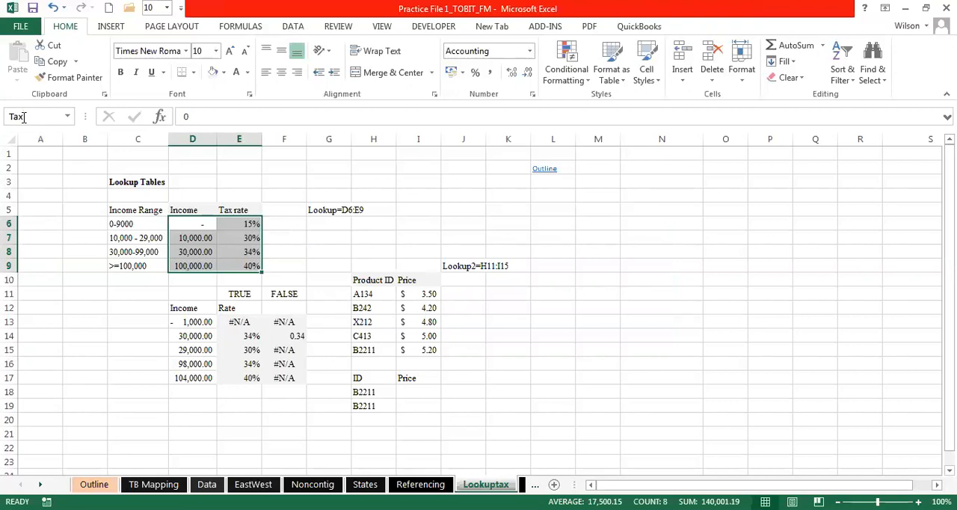
text(_table)
key(Return)
click(347, 180)
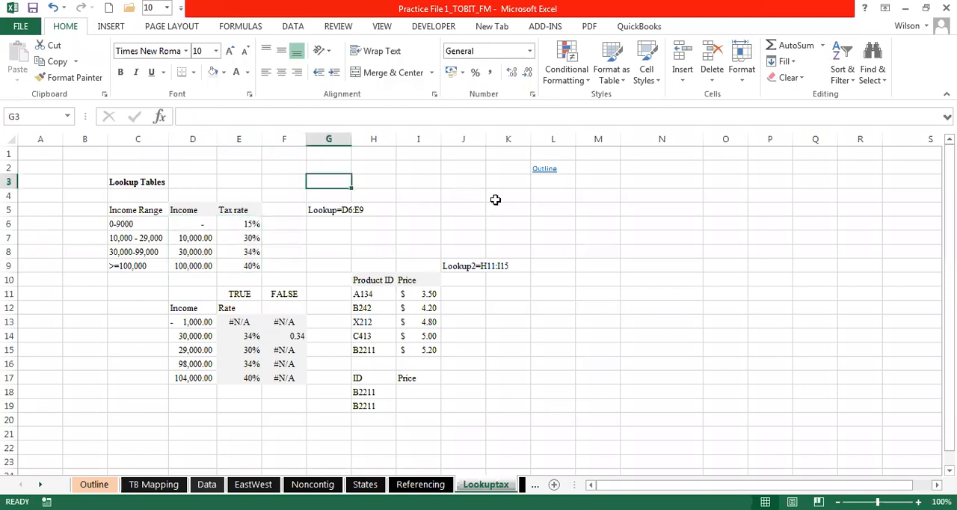
- Reselect D6:E9 to check the name assigned to the tax rate range
drag(193, 228, 237, 263)
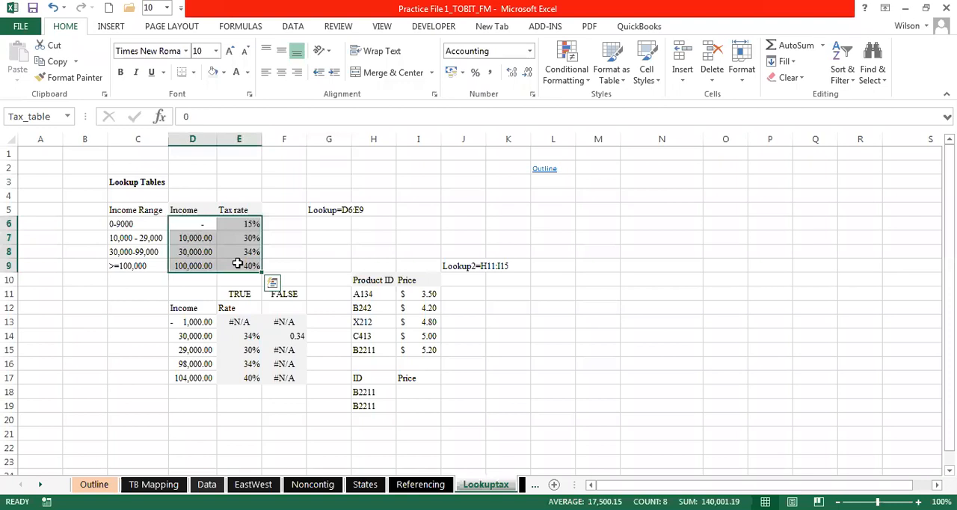
drag(189, 224, 244, 265)
click(231, 406)
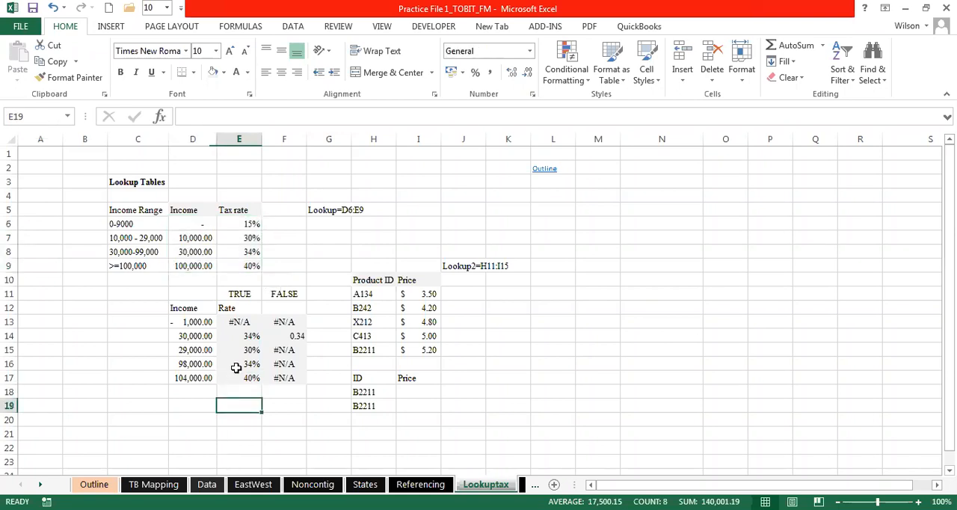
- Copy the income and rate lookup block D11:F17 and paste it starting at D19
click(213, 297)
drag(213, 297, 276, 376)
key(ctrl+c)
click(197, 404)
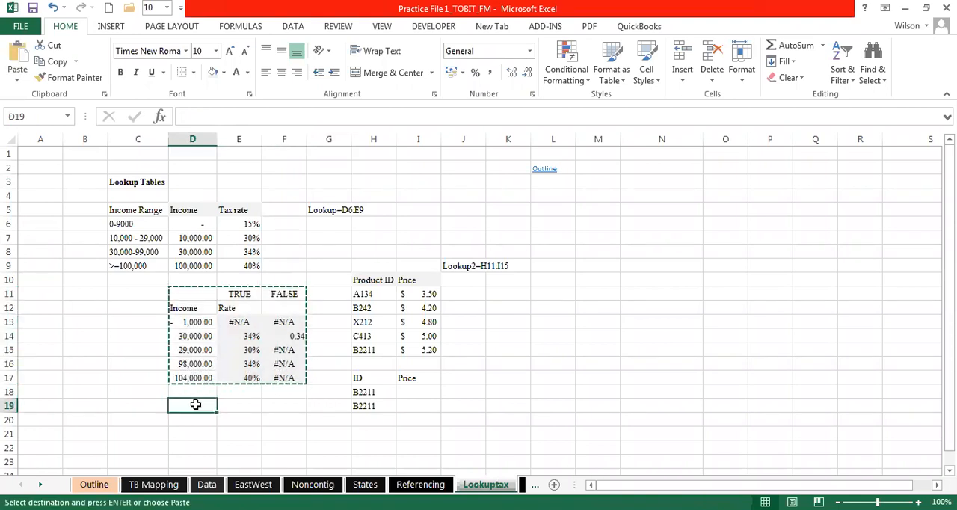
key(ctrl+v)
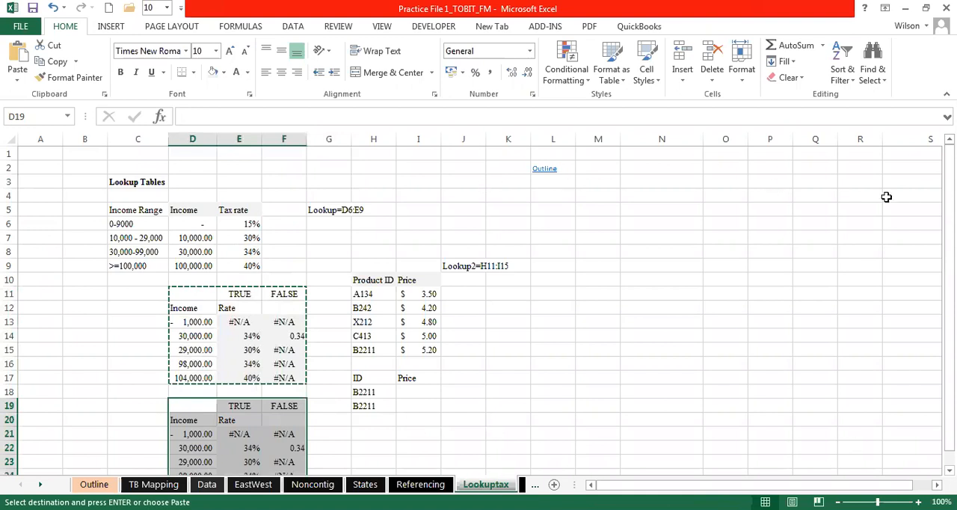
scroll(919, 170, down, 1)
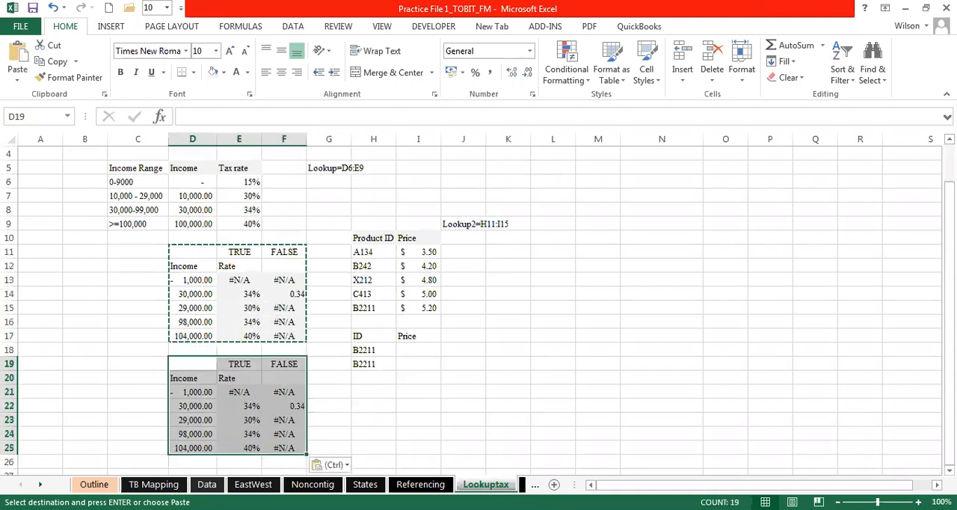
- Replace the table array in E21's VLOOKUP with Tax_table and fill the formula down to E25
click(247, 396)
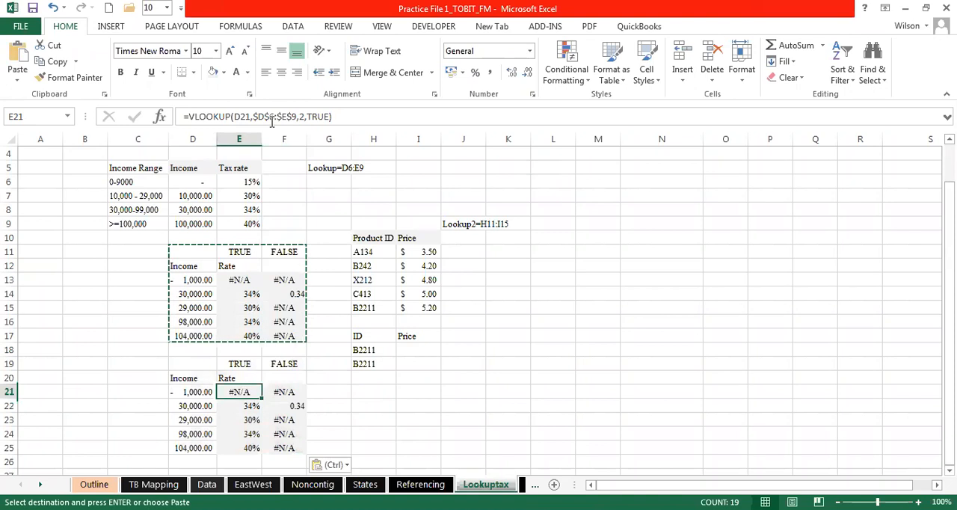
drag(253, 117, 297, 117)
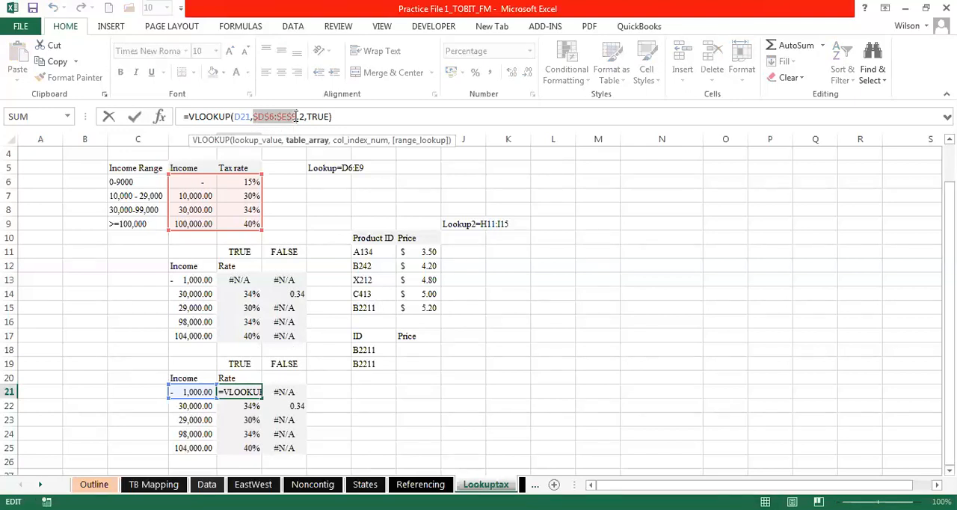
text(T)
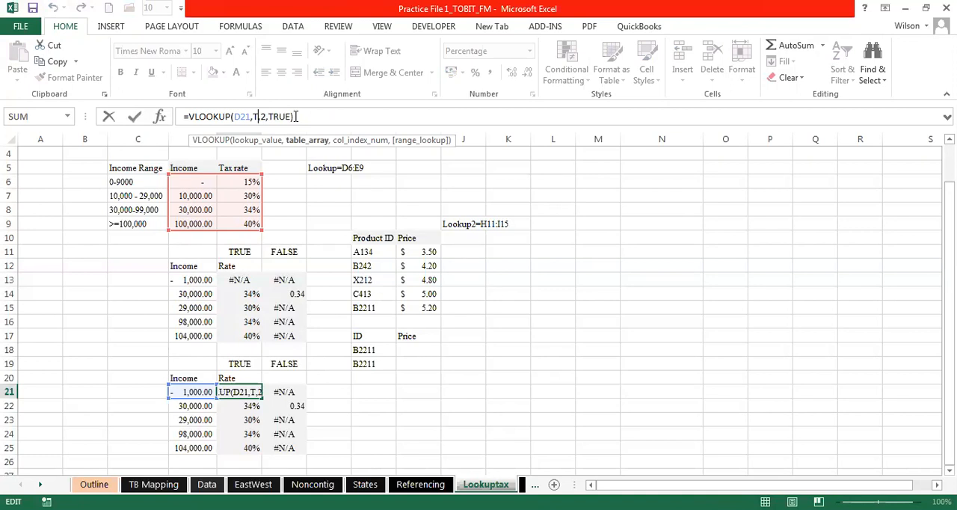
text(ax)
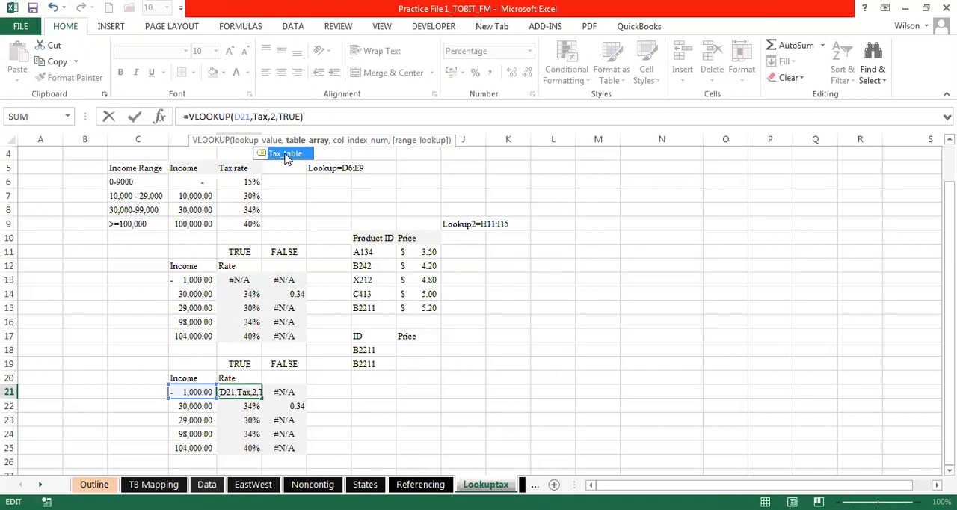
double_click(285, 157)
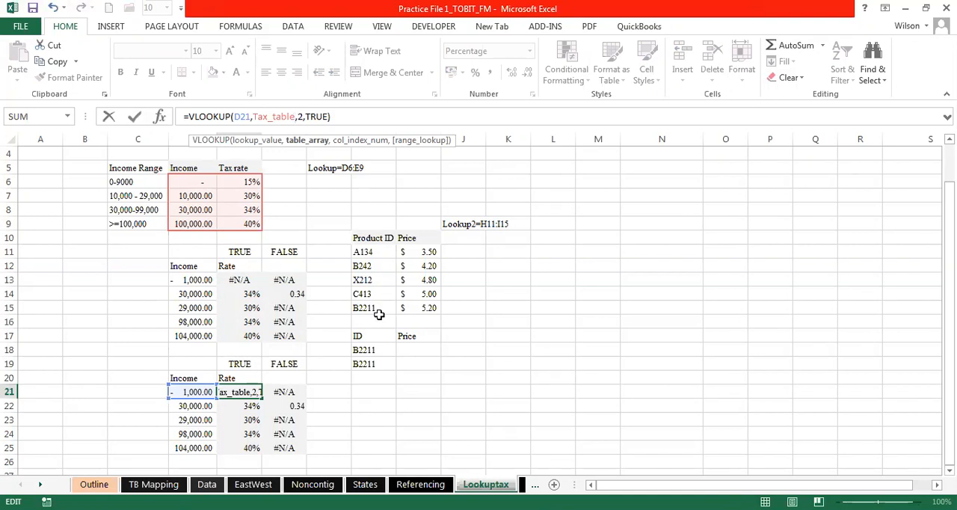
key(Return)
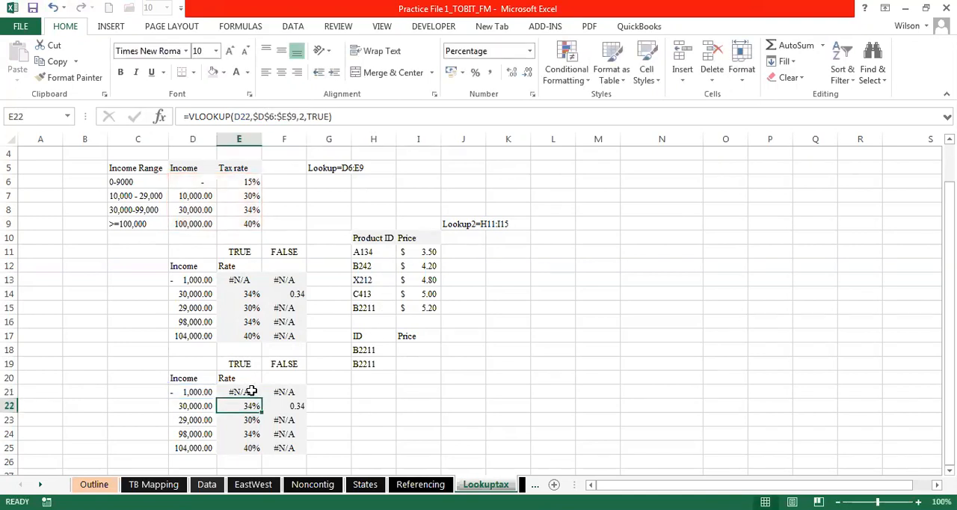
click(250, 392)
drag(261, 398, 254, 453)
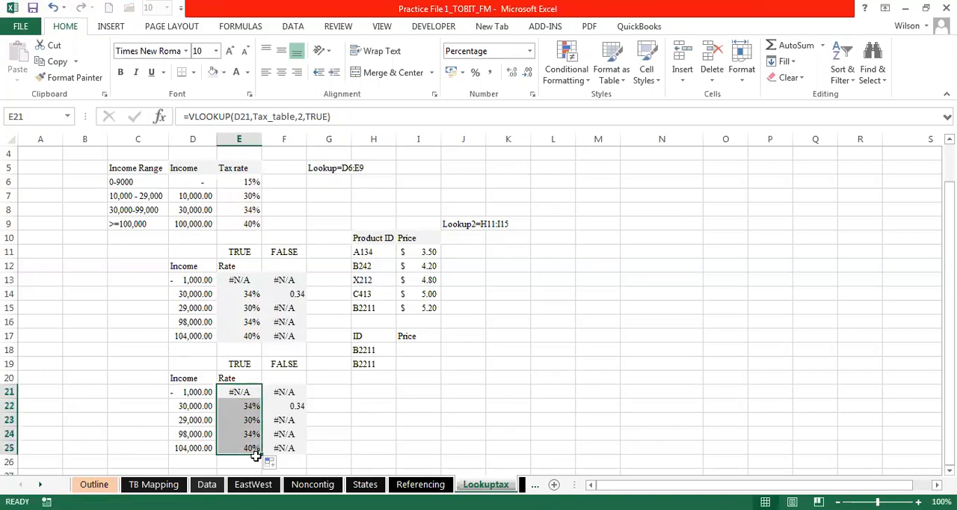
- Check the lookup value and the named table array in the refilled VLOOKUP formulas in E22 and E24
click(247, 405)
double_click(247, 405)
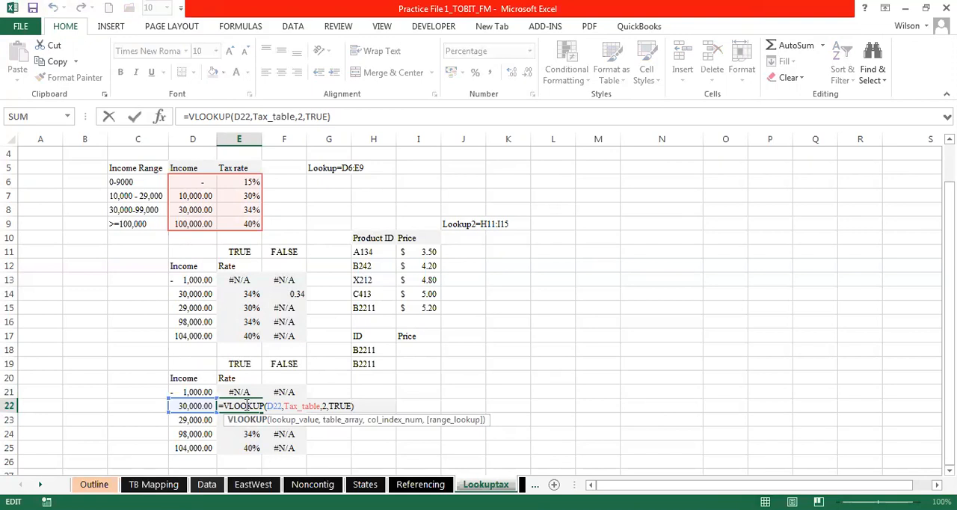
key(ctrl+Return)
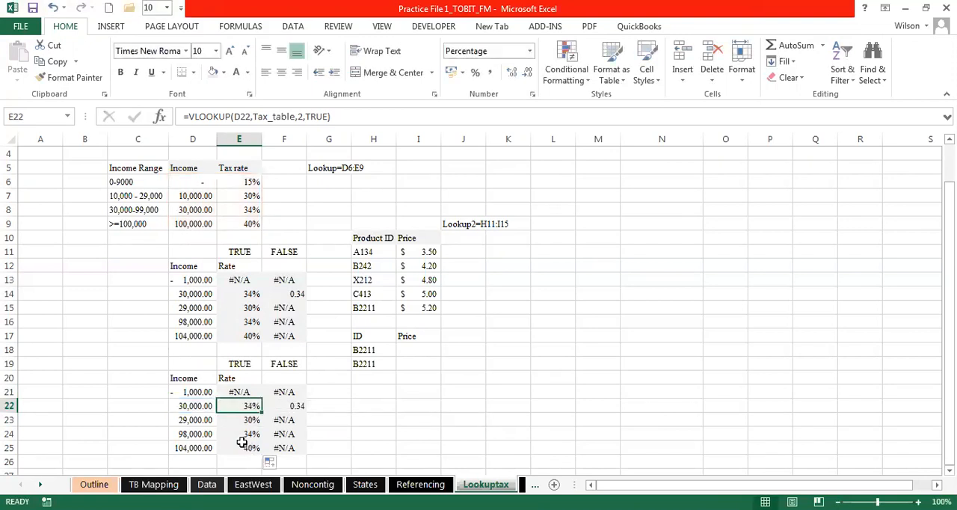
double_click(241, 433)
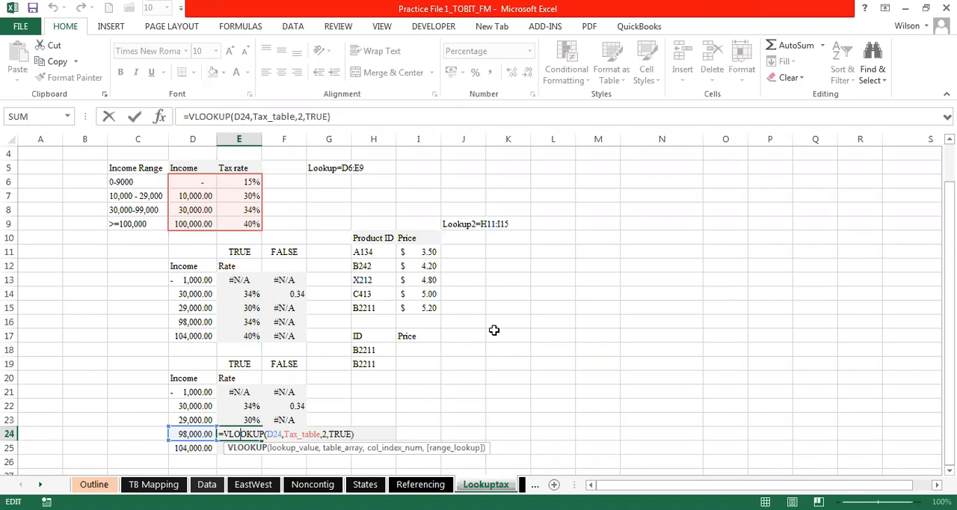
key(ctrl+Return)
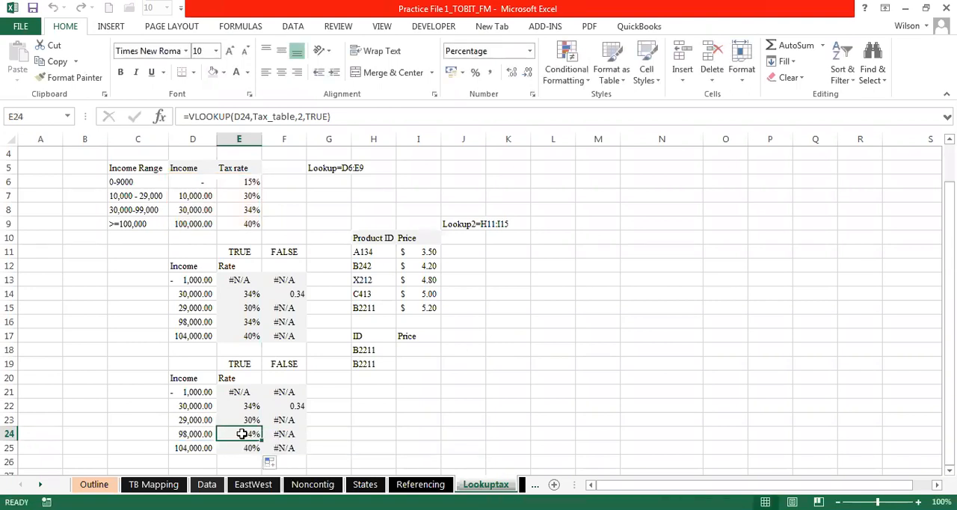
double_click(241, 433)
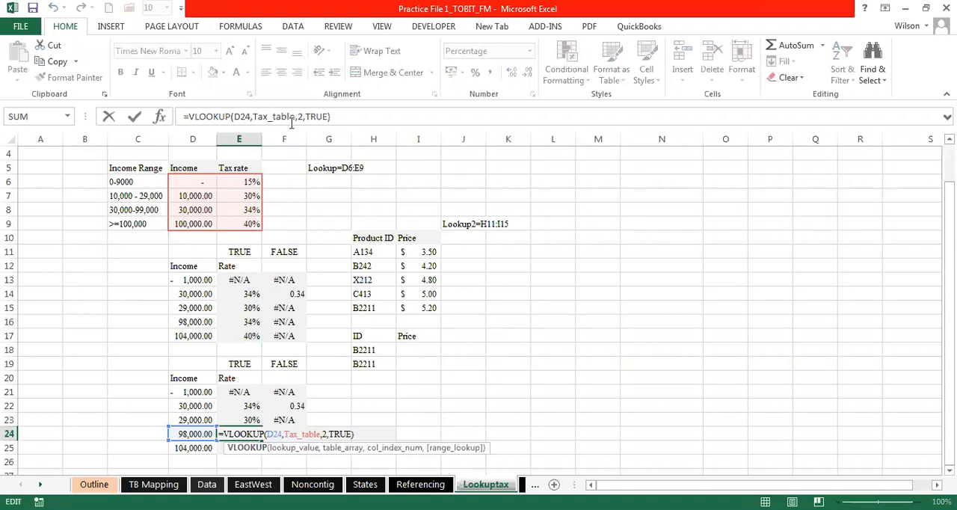
key(Escape)
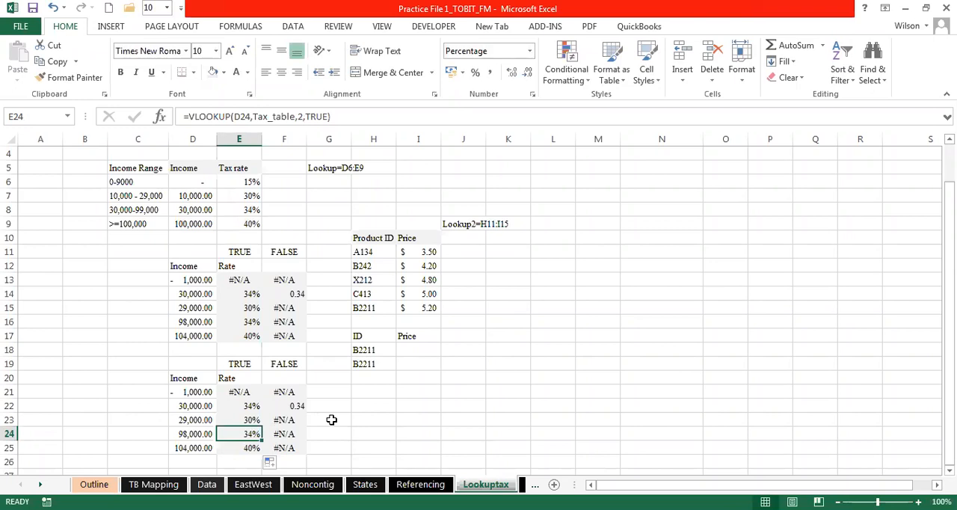
- Replace the locked table array in F21's exact-match VLOOKUP with the named range Tax_table
click(284, 393)
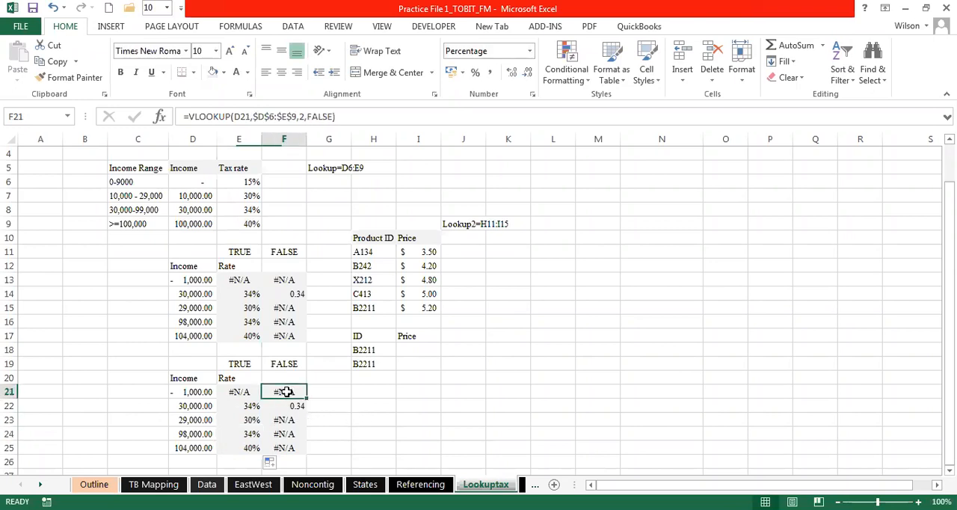
double_click(287, 392)
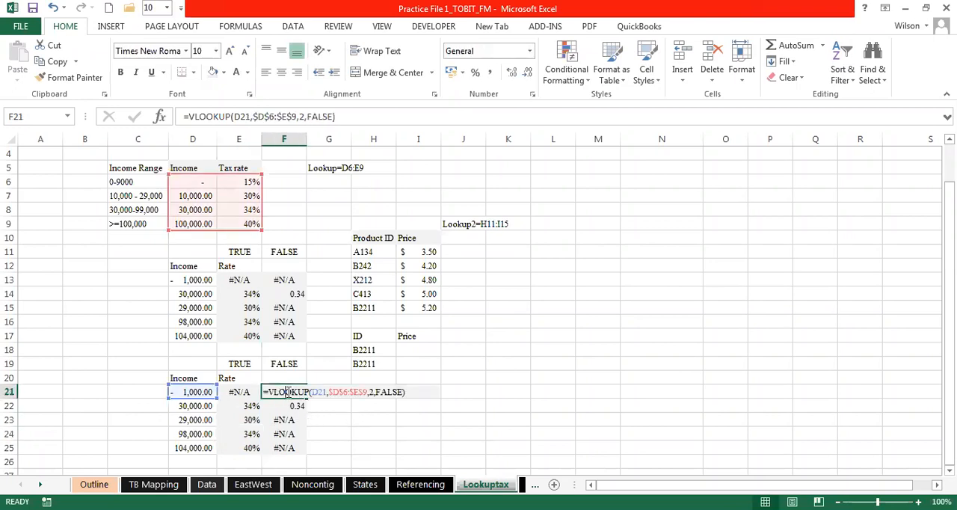
click(365, 392)
key(BackSpace)
key(BackSpace)
key(BackSpace)
key(BackSpace)
key(BackSpace)
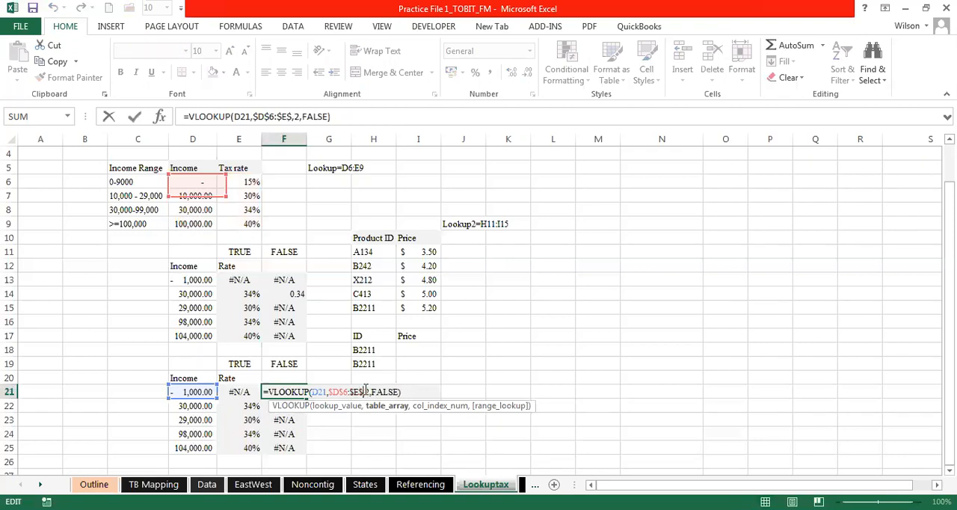
key(BackSpace)
key(BackSpace)
key(BackSpace)
key(BackSpace)
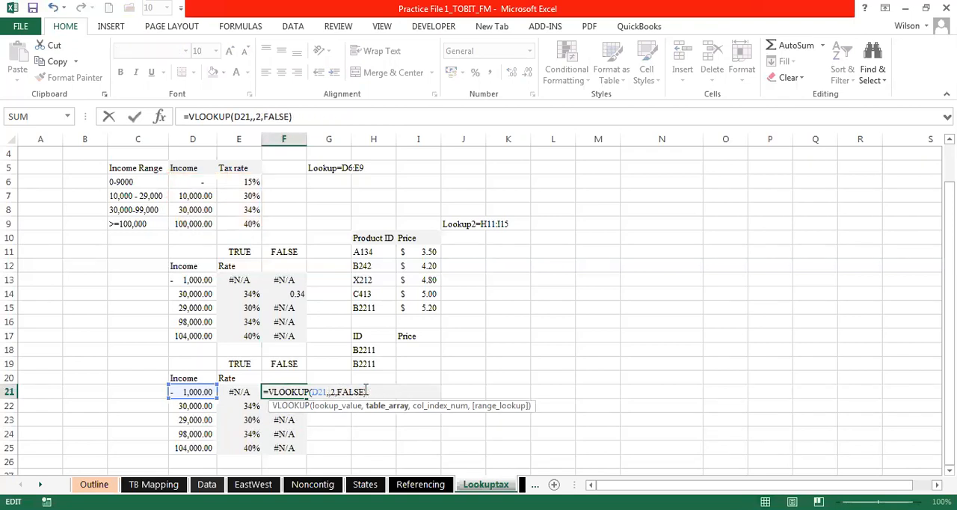
text(Tax)
double_click(359, 418)
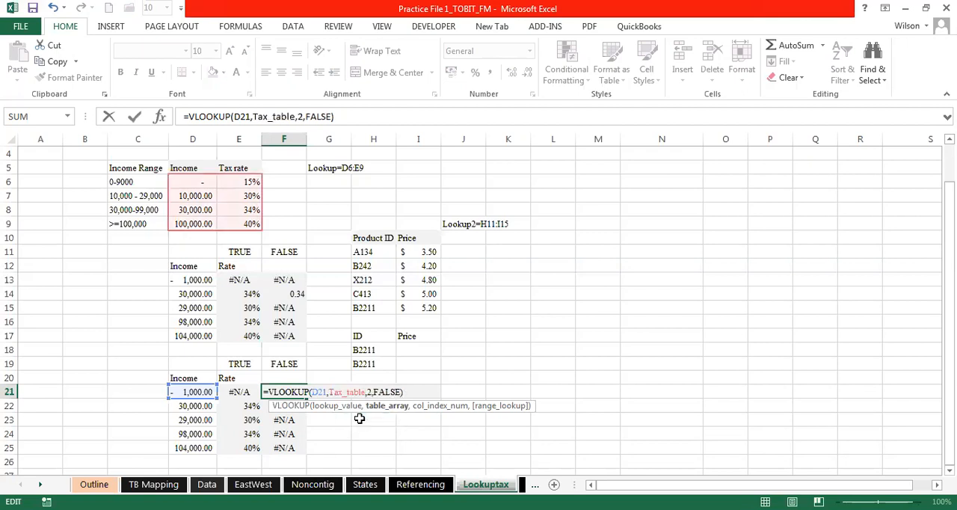
key(Return)
- Fill F21's exact-match VLOOKUP down to F25
click(299, 396)
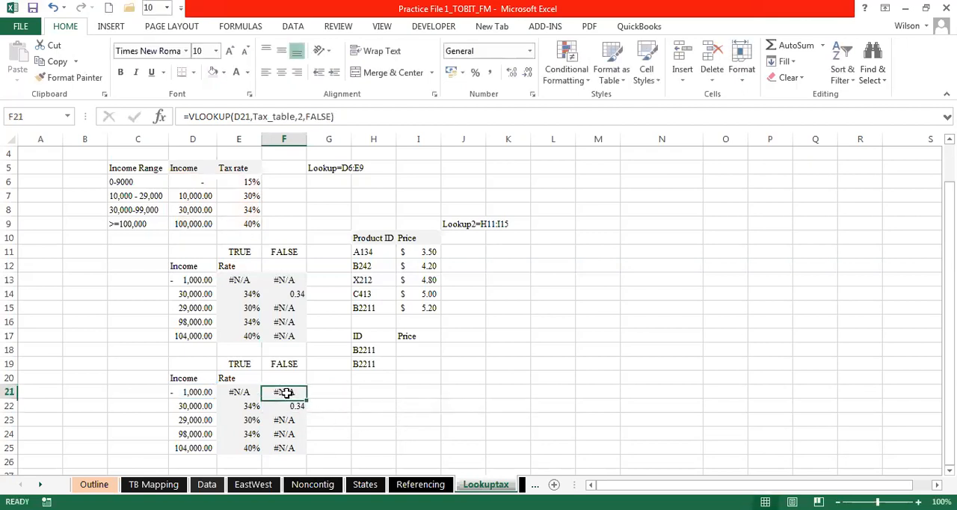
drag(305, 399, 305, 449)
click(342, 432)
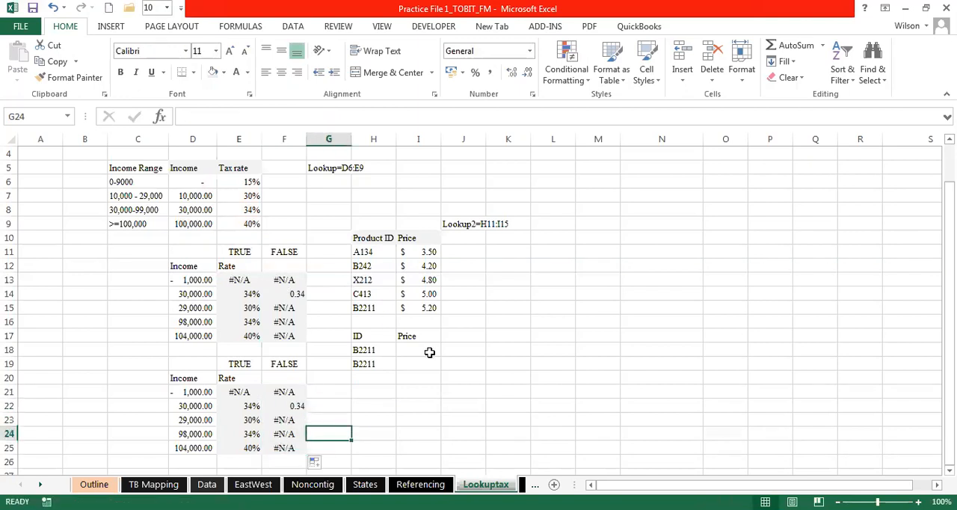
click(458, 388)
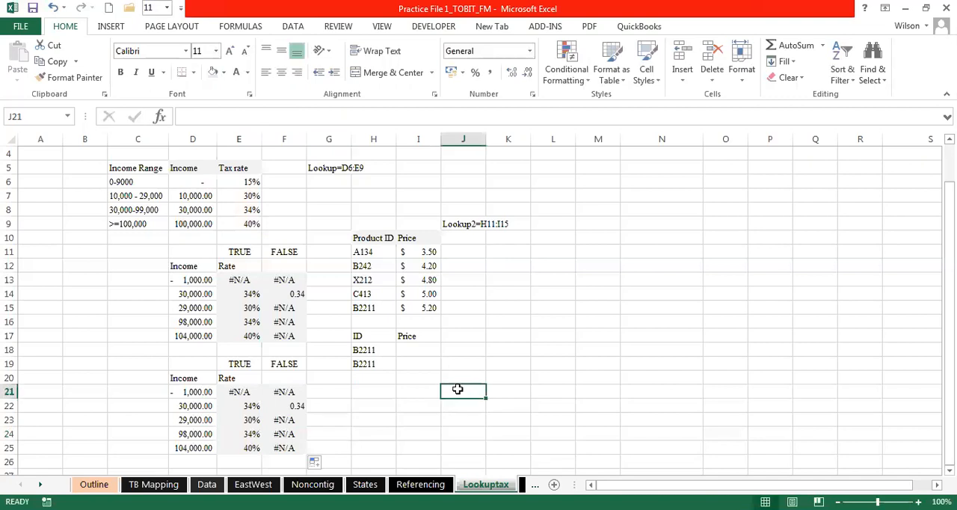
click(488, 253)
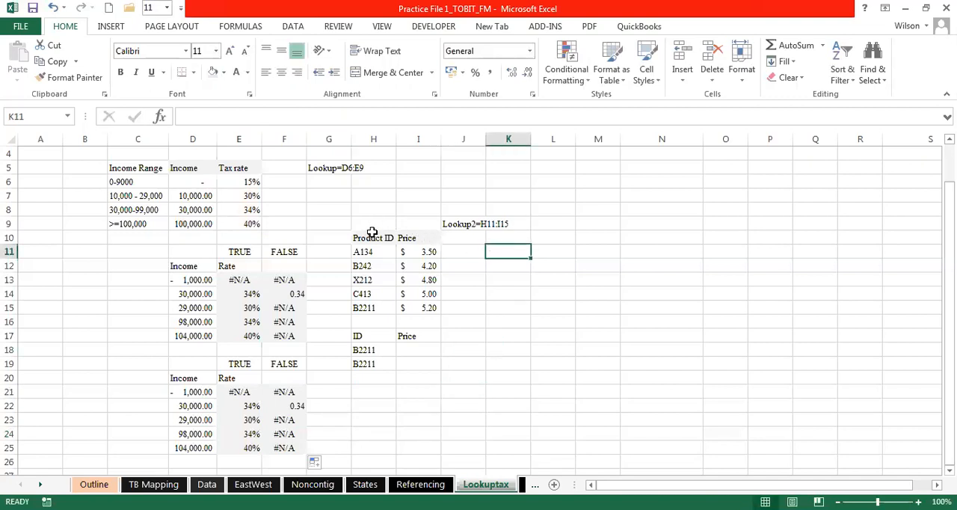
- Review the Product ID and Price table in H10:I15 and the lookup IDs in H18 and H19
drag(371, 232, 432, 307)
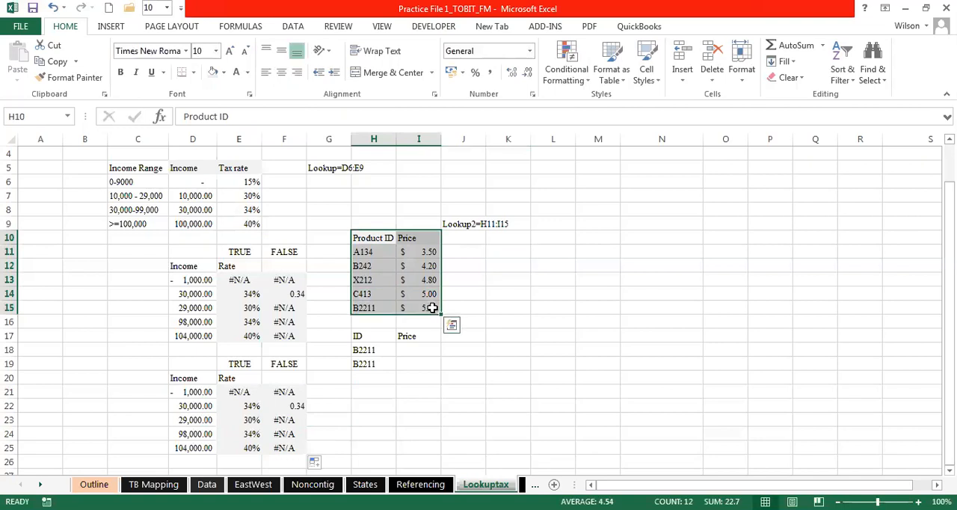
click(372, 237)
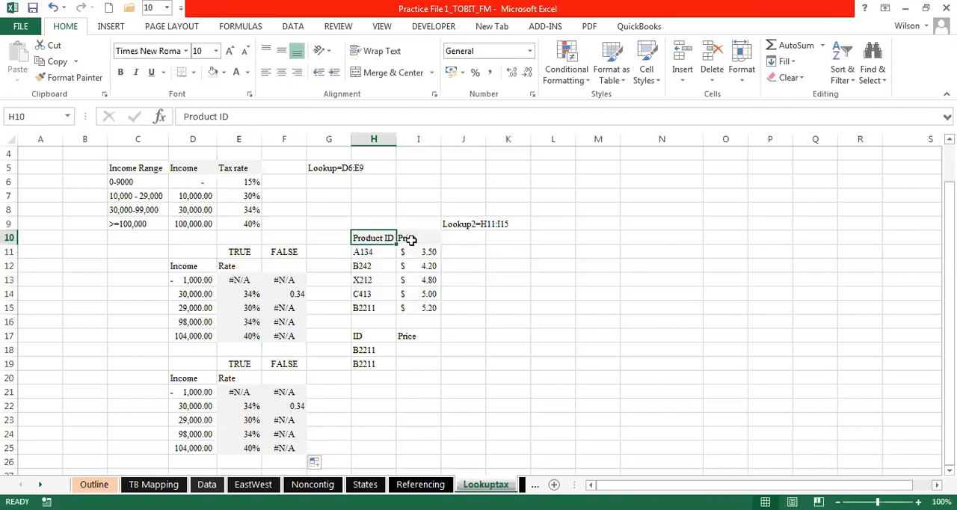
click(420, 238)
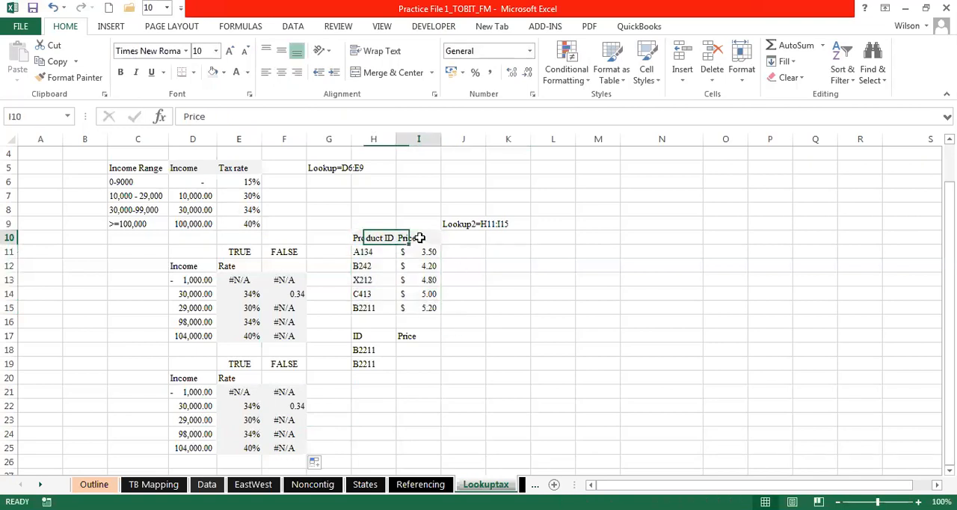
click(381, 350)
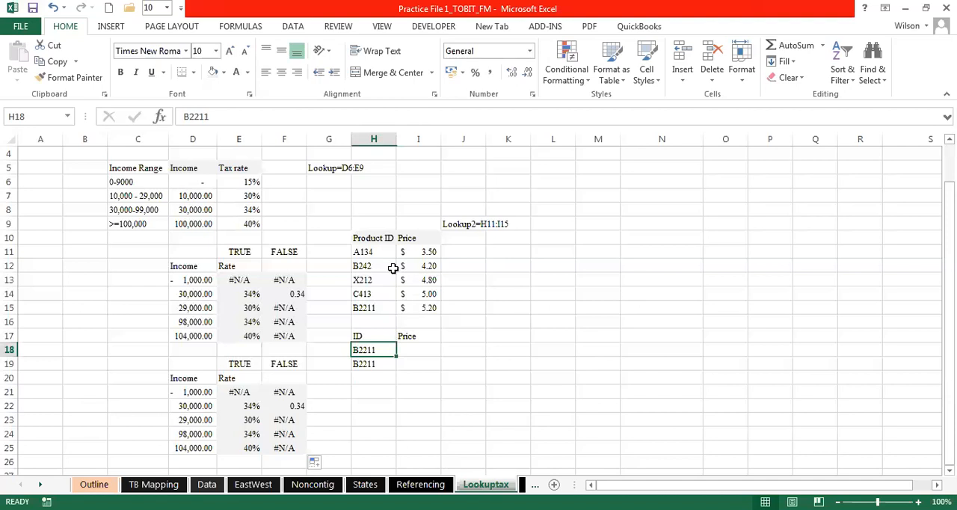
drag(366, 251, 406, 307)
click(378, 364)
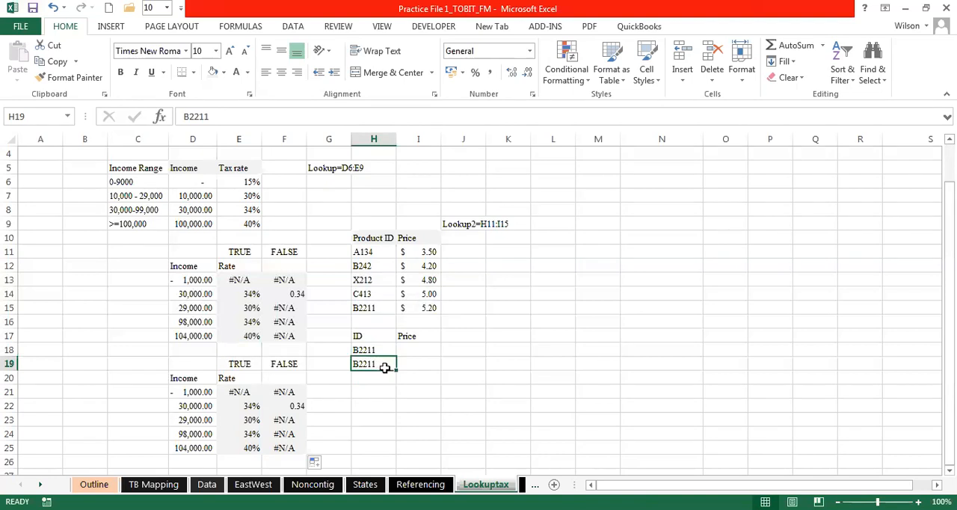
drag(362, 250, 399, 306)
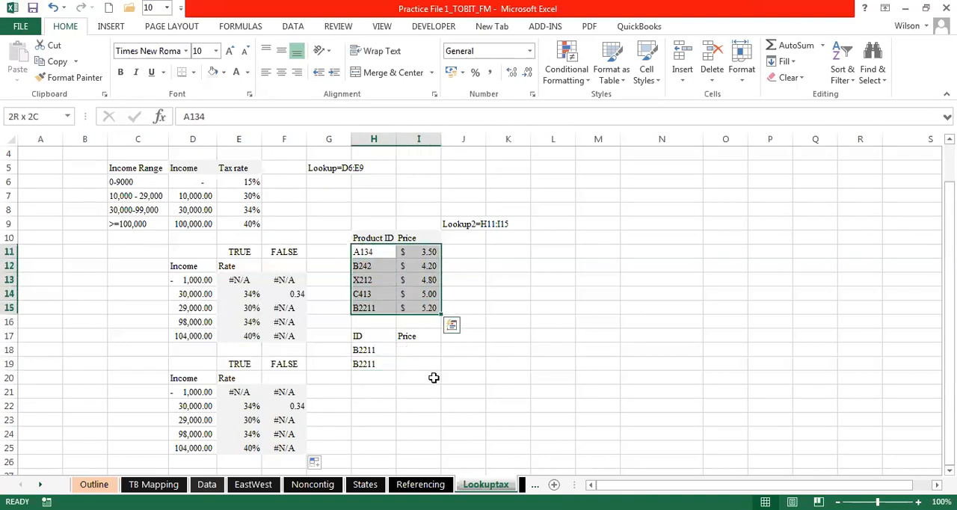
- Clear the duplicate product ID from cell H19
click(386, 364)
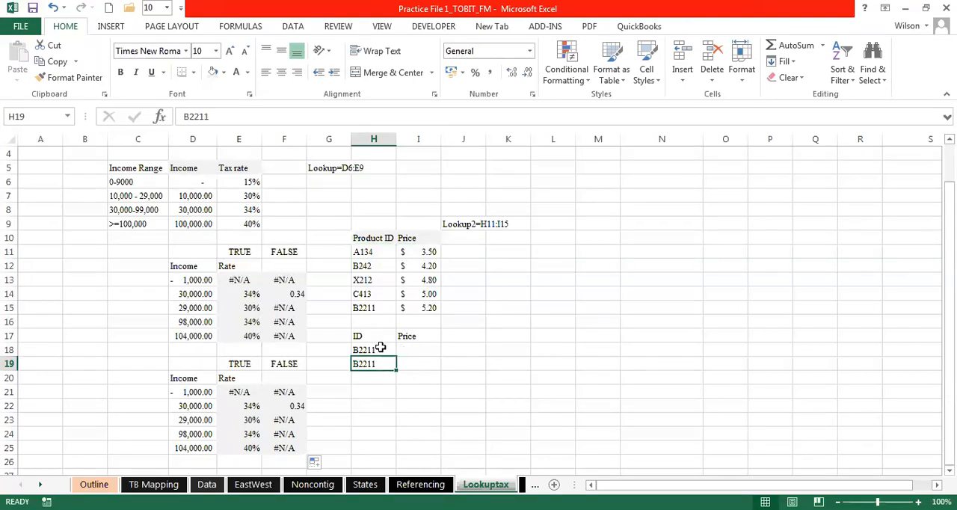
key(Delete)
click(407, 352)
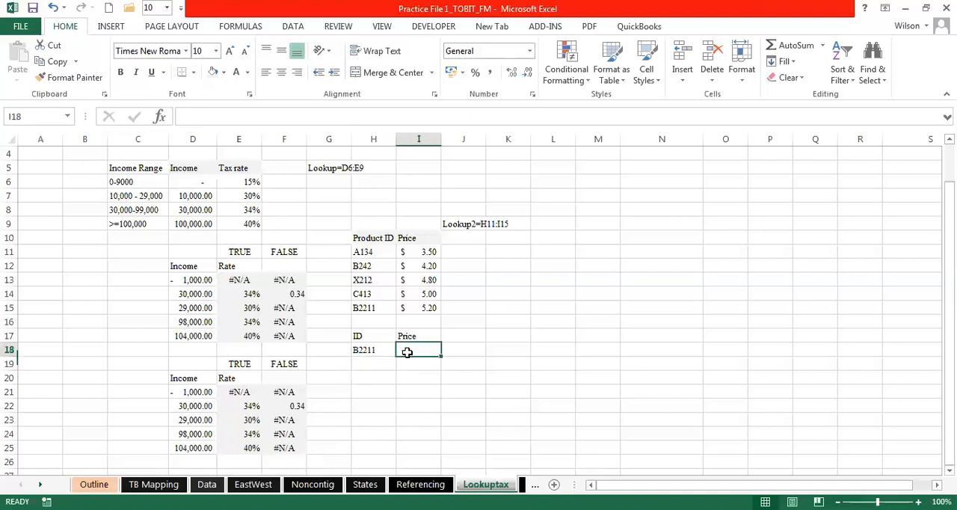
text(=v)
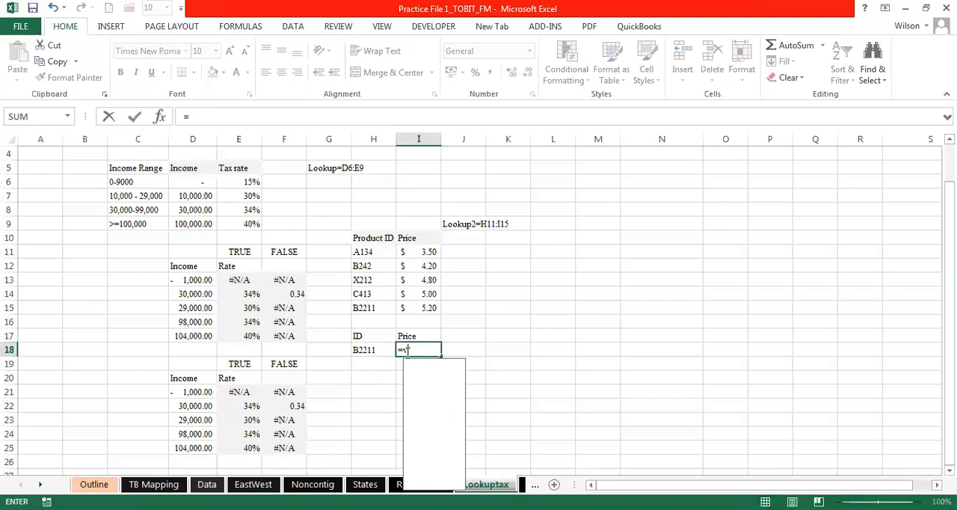
text(lo)
click(363, 252)
drag(407, 254, 421, 308)
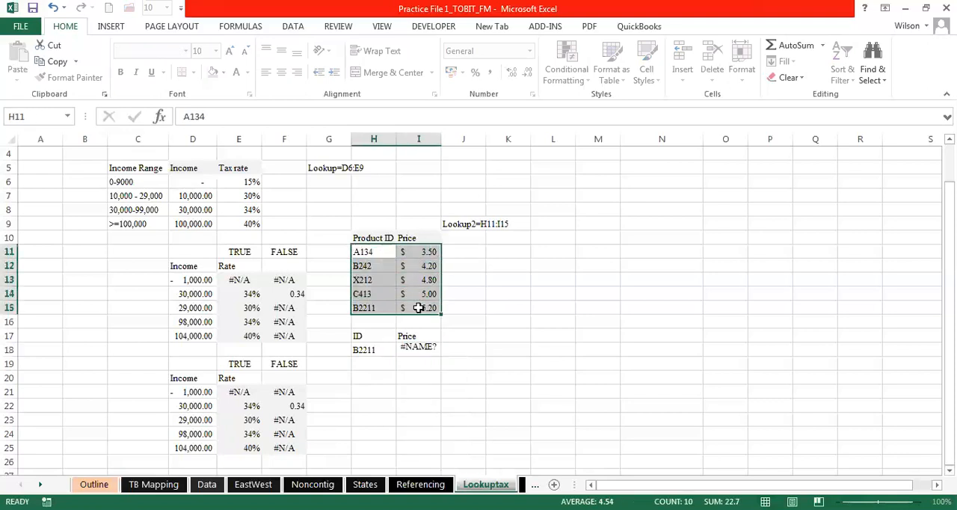
click(421, 348)
key(Delete)
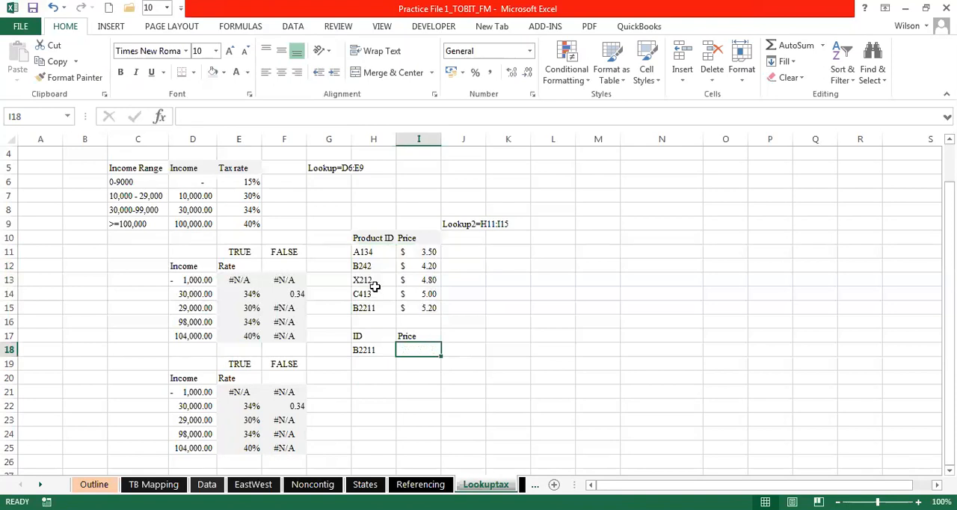
- Name the product table range H11:I15 Product_Price
drag(364, 252, 417, 318)
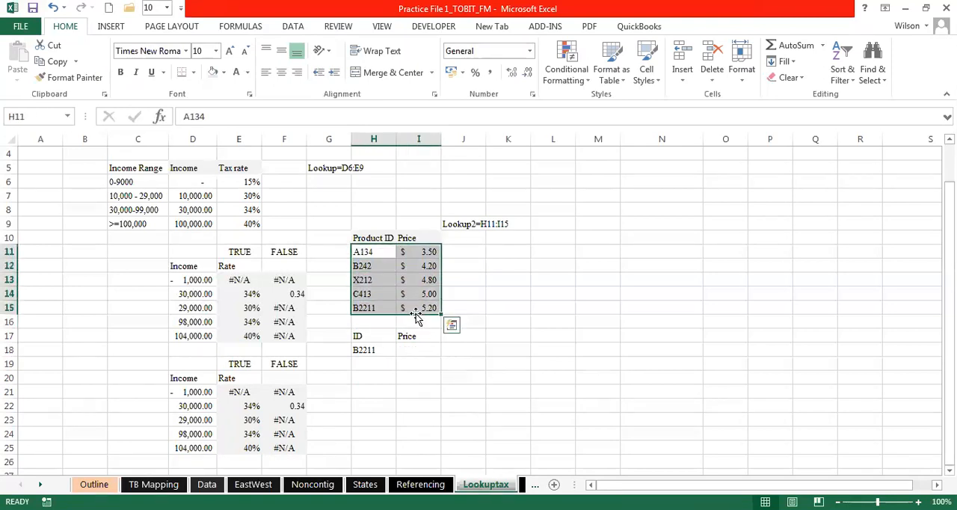
click(26, 119)
text(Produc)
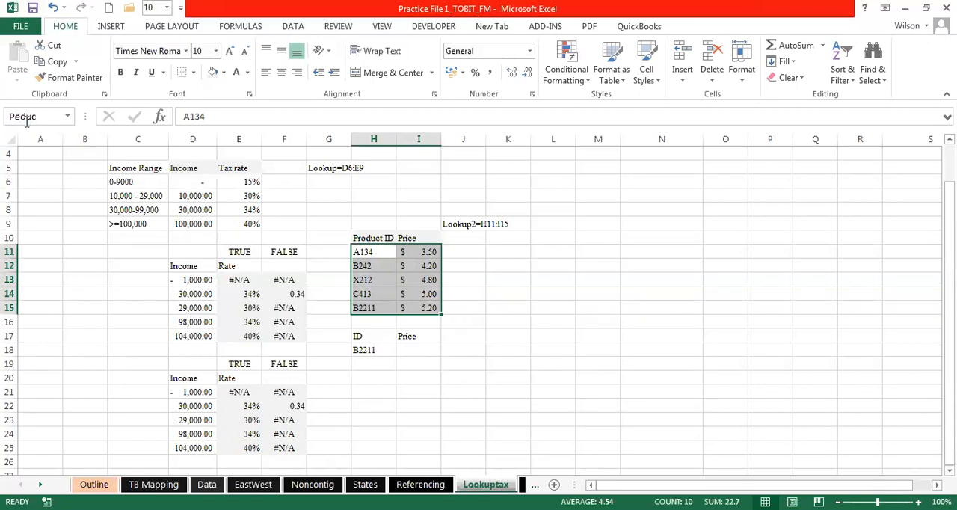
key(BackSpace)
key(BackSpace)
key(BackSpace)
key(BackSpace)
key(BackSpace)
text(roduct_ID)
key(BackSpace)
key(BackSpace)
text(Price)
key(Return)
click(418, 343)
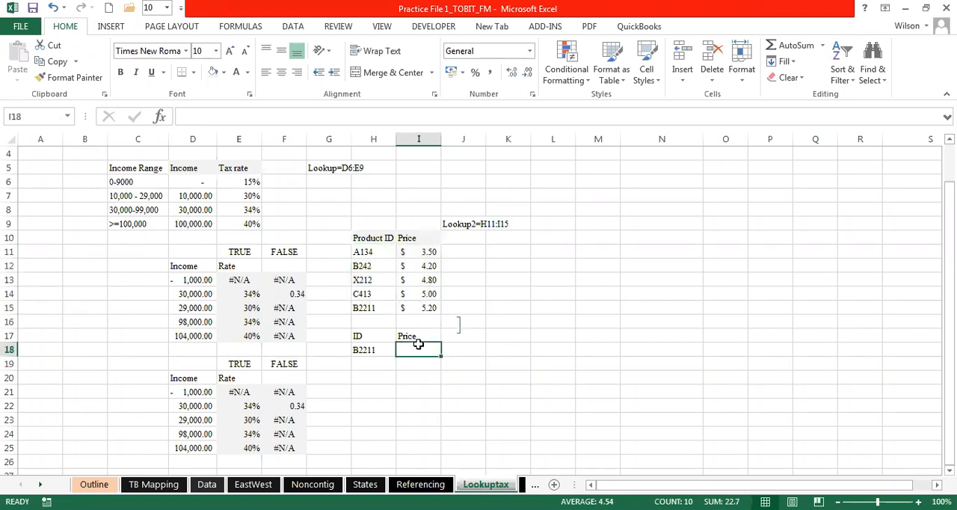
text(=vlo)
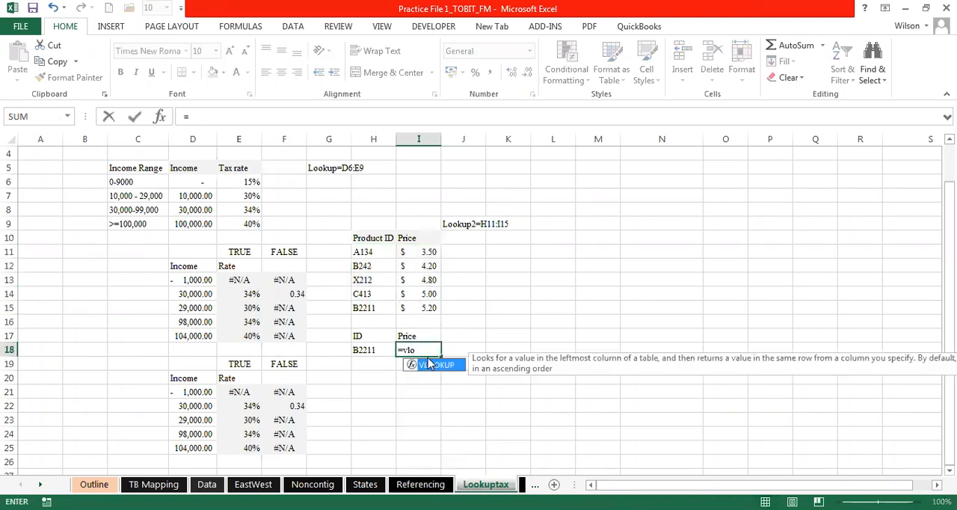
double_click(437, 366)
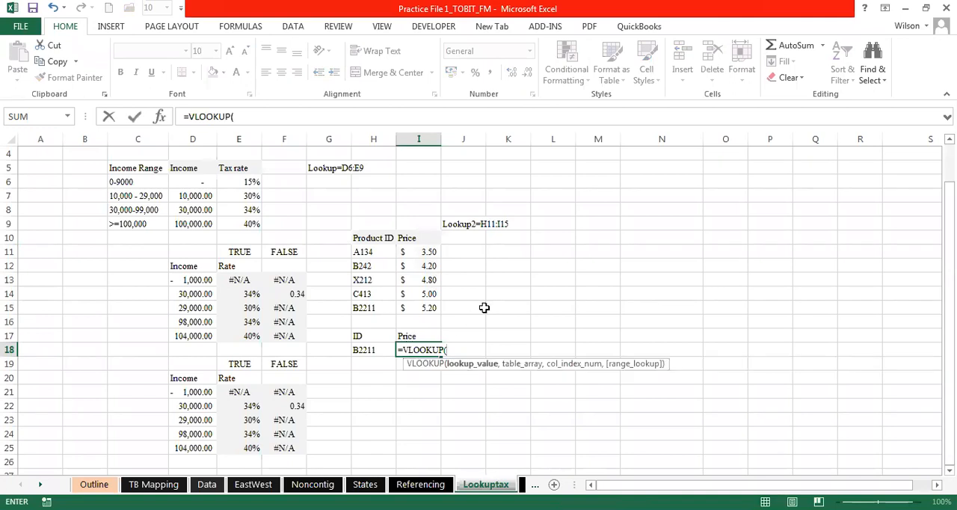
click(371, 349)
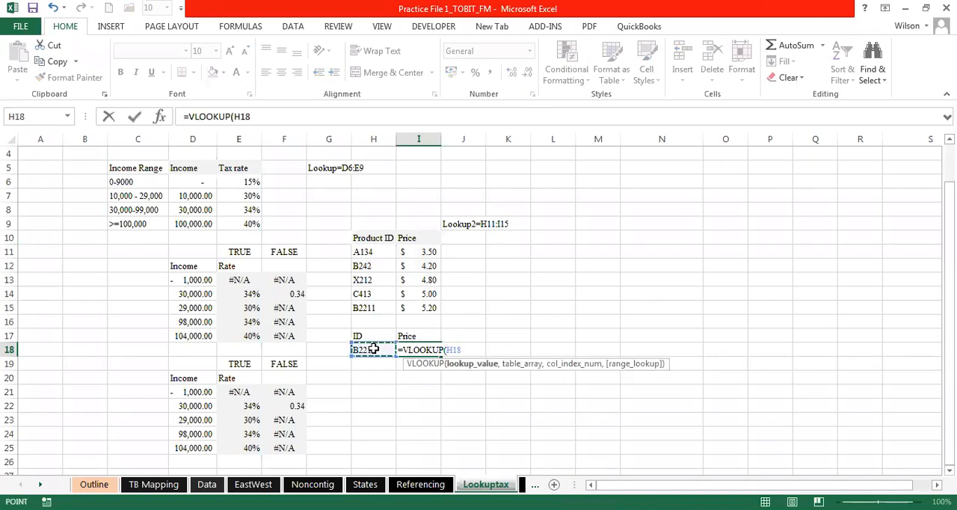
text(,)
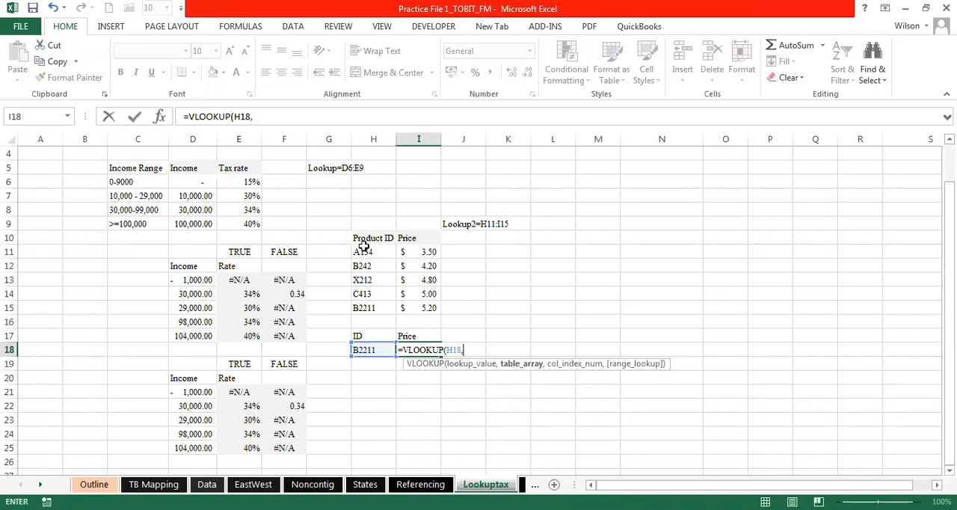
drag(364, 251, 413, 303)
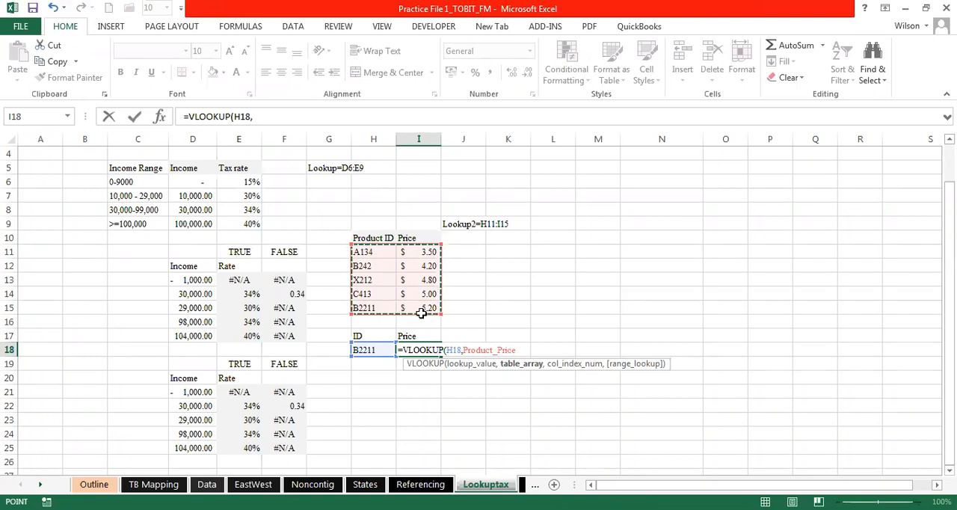
text(,)
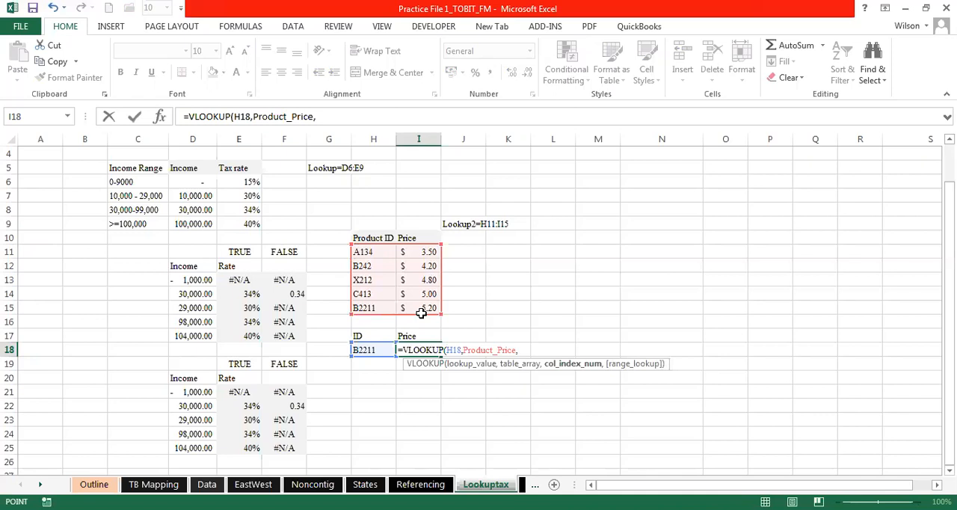
text(2)
key(Escape)
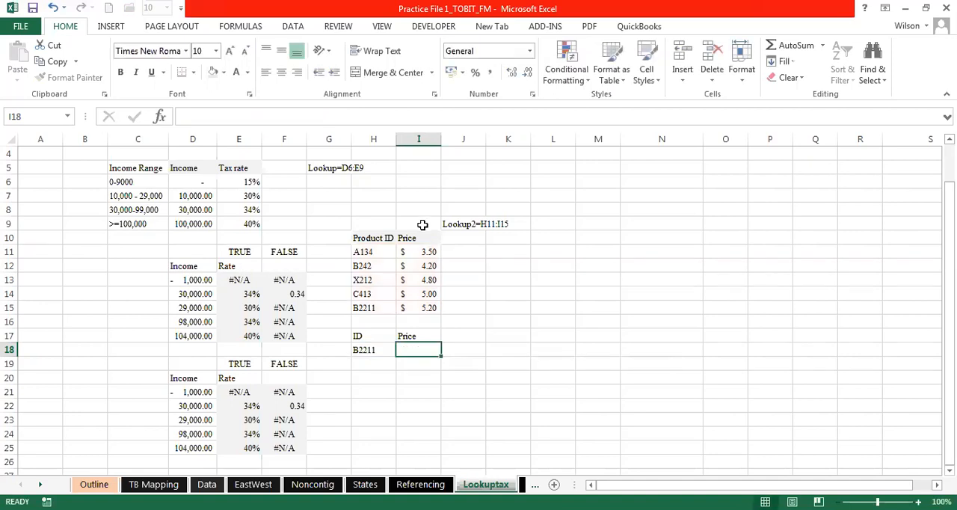
- Number the product table's columns by entering 1 in H9 and 2 in I9
click(363, 223)
text(1)
click(432, 223)
text(2)
click(474, 277)
- Examine the numbered Product ID and Price columns against the lookup ID in H18
click(410, 349)
drag(388, 221, 390, 298)
drag(431, 221, 432, 293)
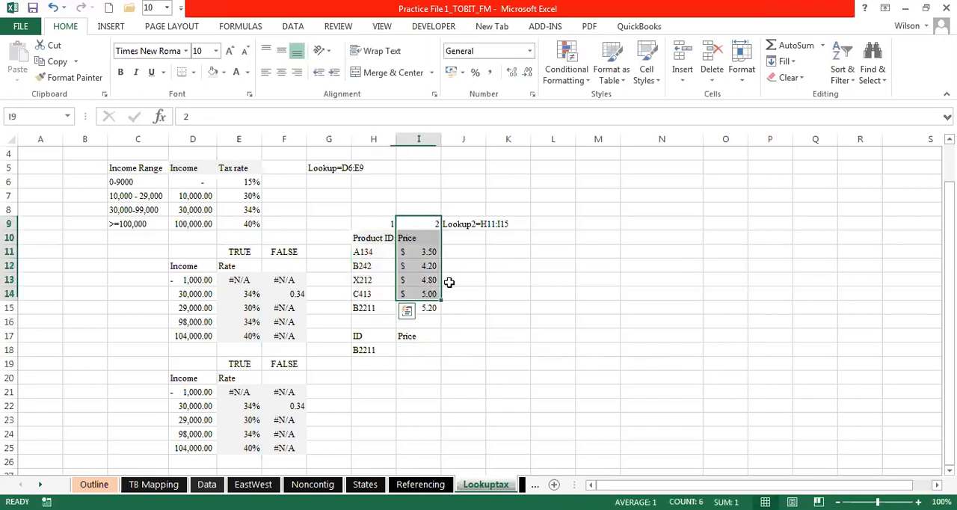
click(379, 350)
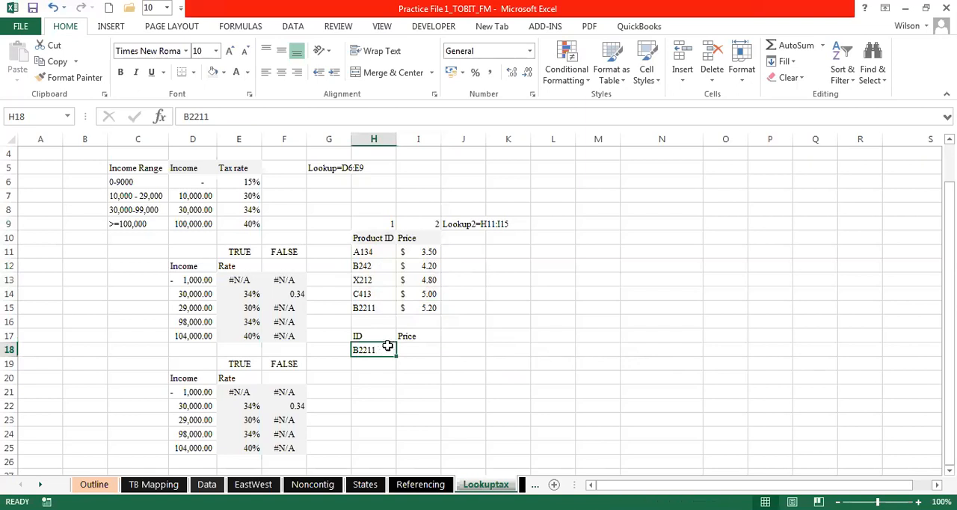
click(368, 240)
drag(369, 239, 413, 303)
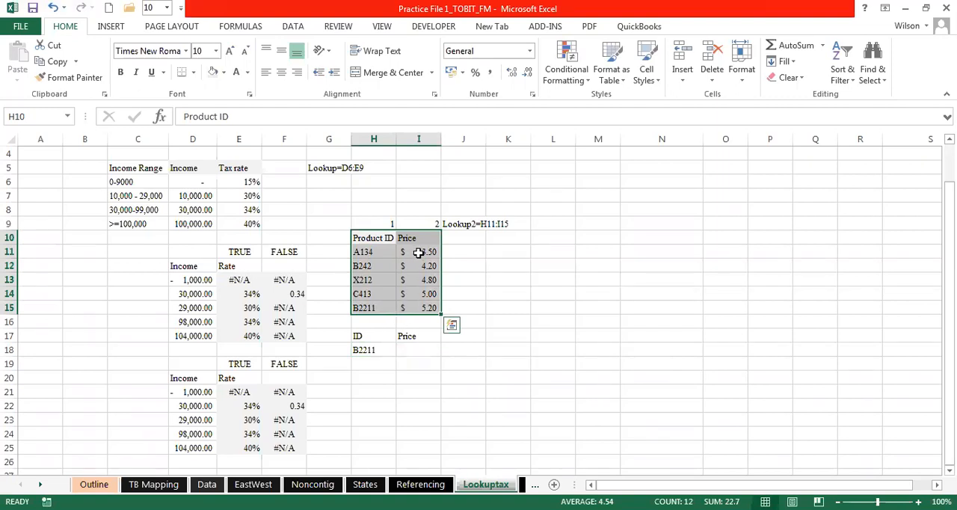
drag(418, 252, 419, 319)
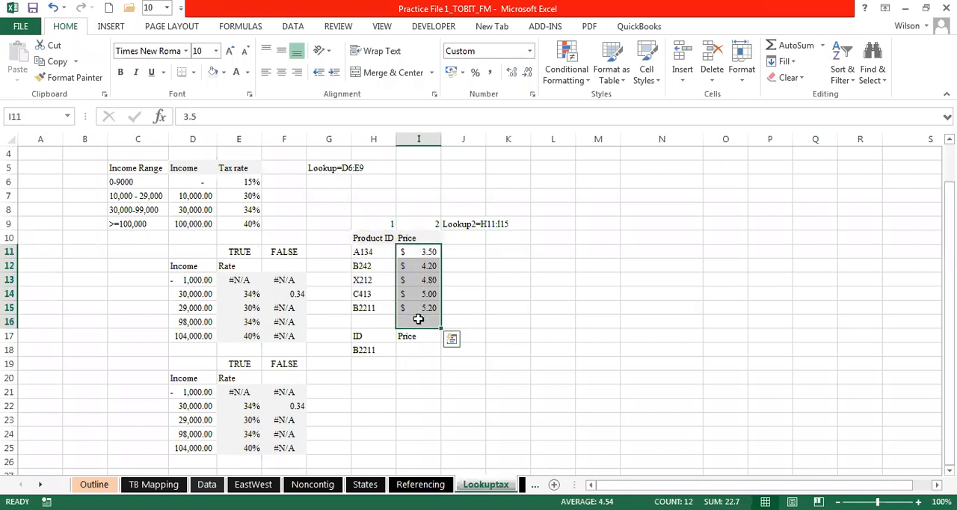
drag(417, 256, 418, 315)
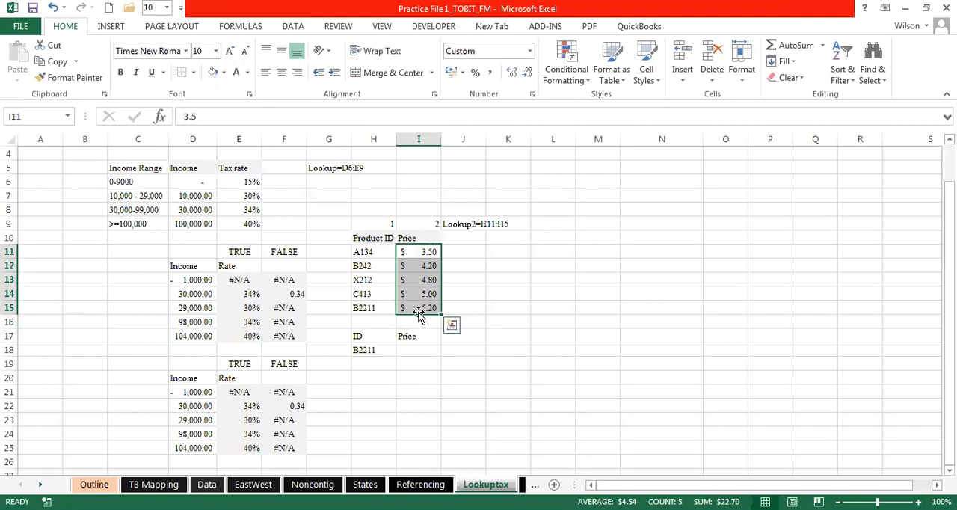
- Enter =VLOOKUP(H18,Product_Price,2,FALSE) in I18 to look up the product's price by exact match
click(411, 349)
text(=vlo)
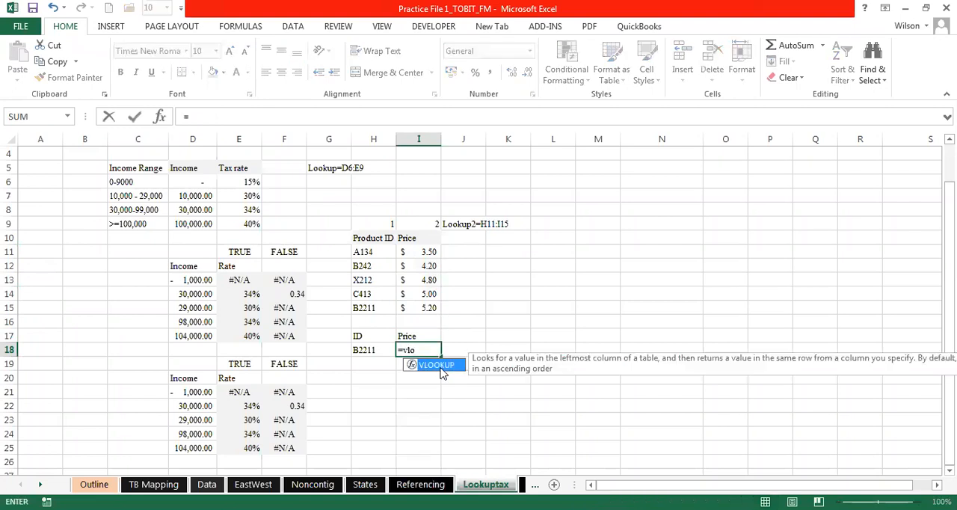
double_click(437, 364)
click(364, 350)
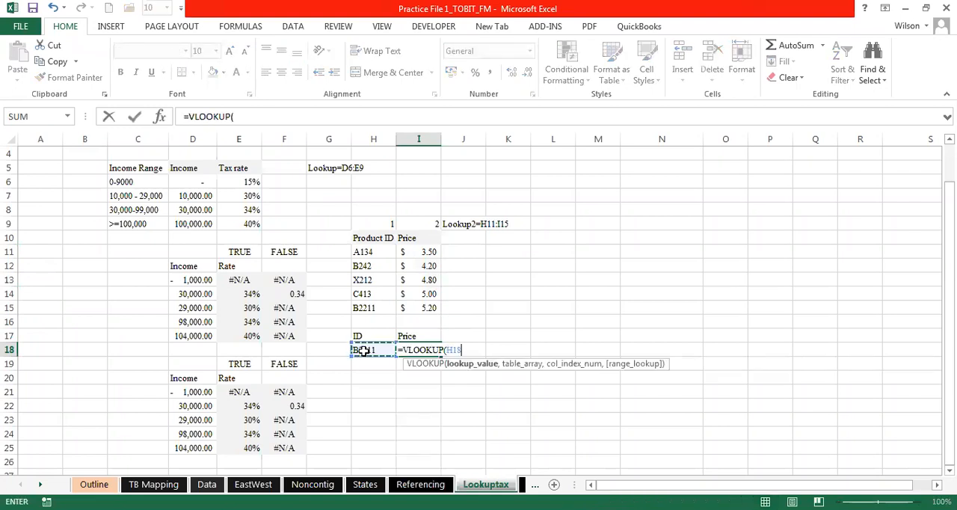
text(,)
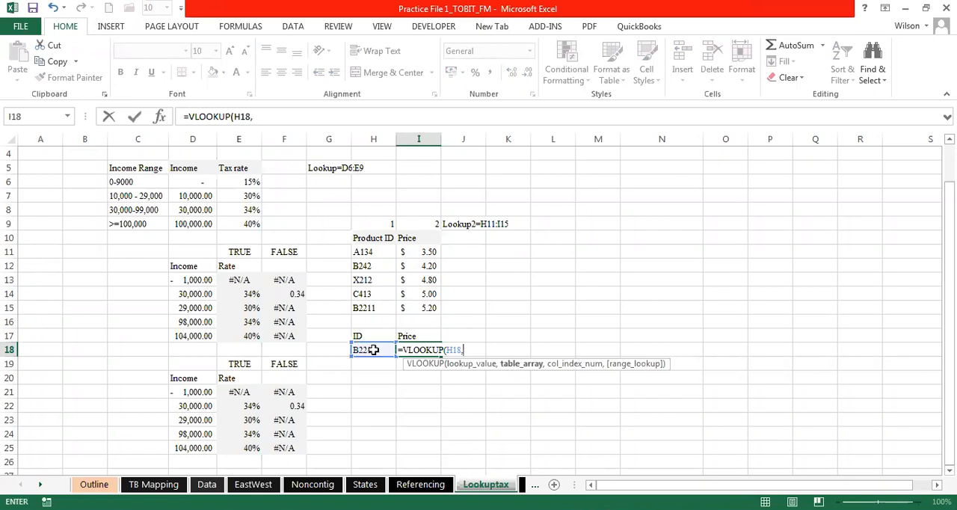
text(p)
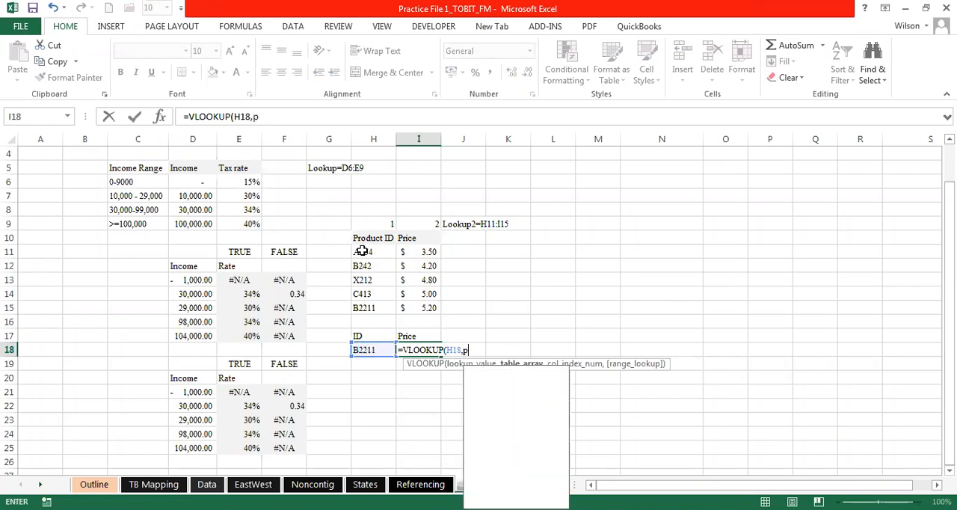
text(ro)
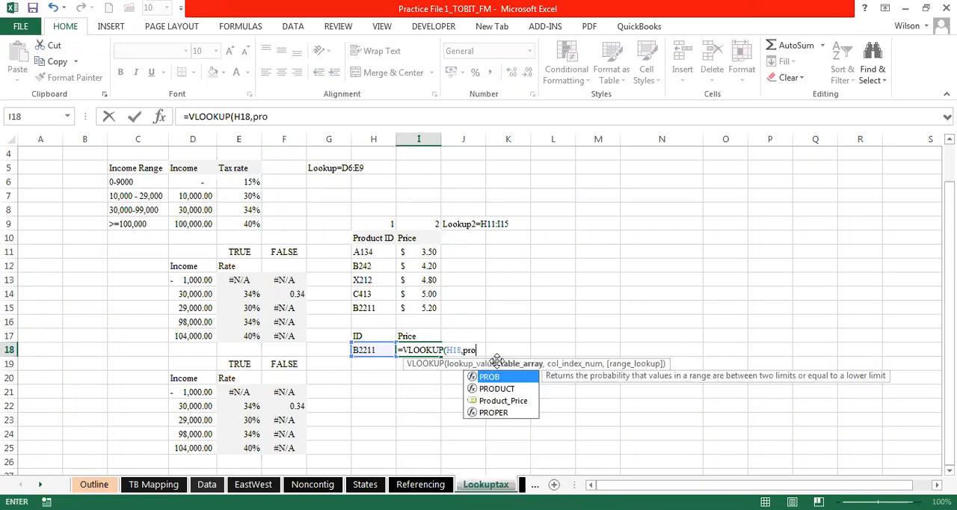
click(504, 402)
double_click(504, 403)
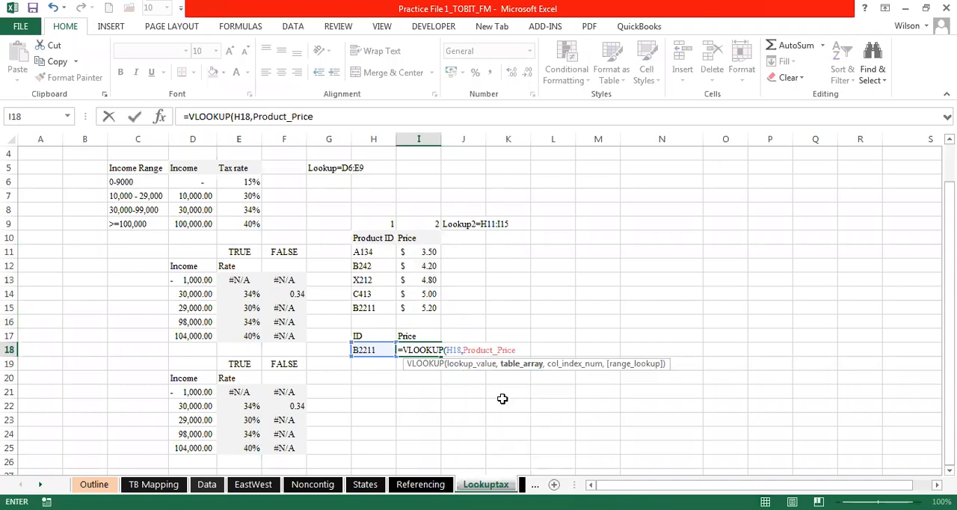
text(,2)
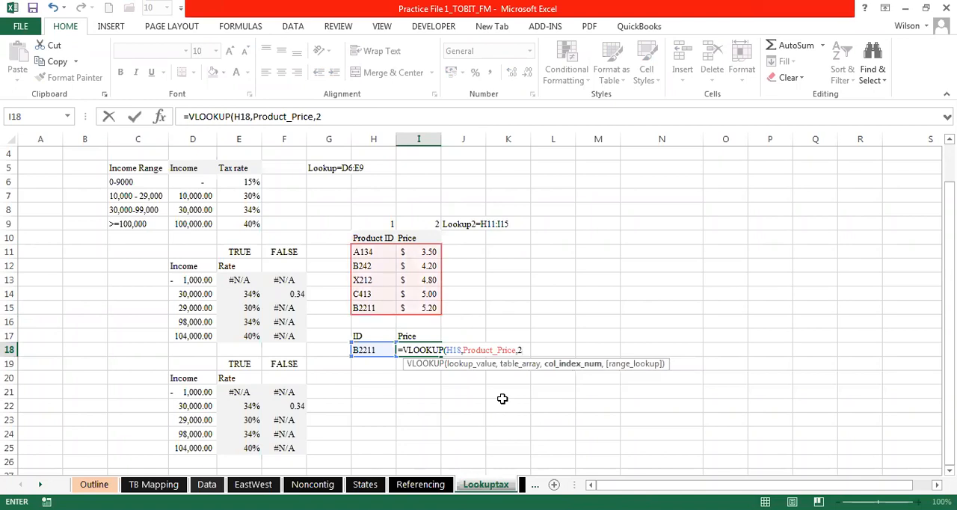
text(,)
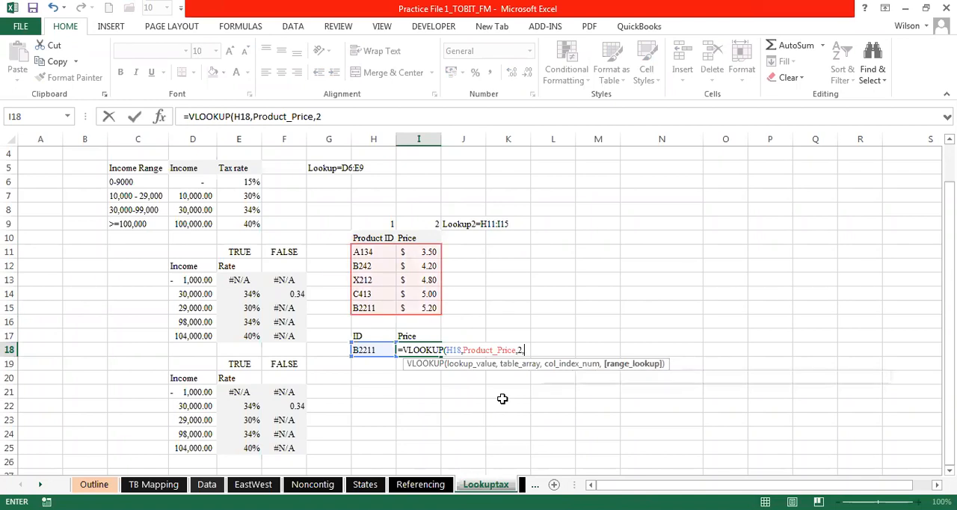
text(false)
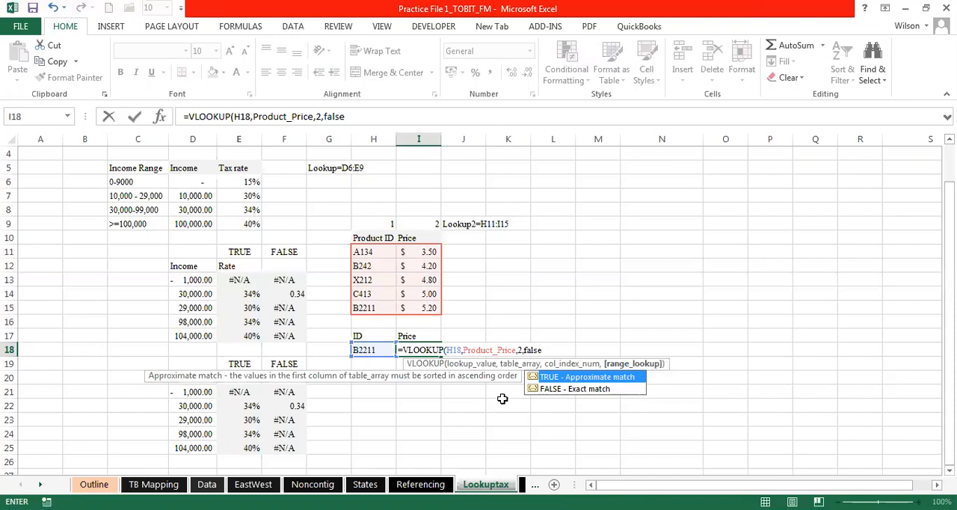
click(568, 390)
double_click(568, 390)
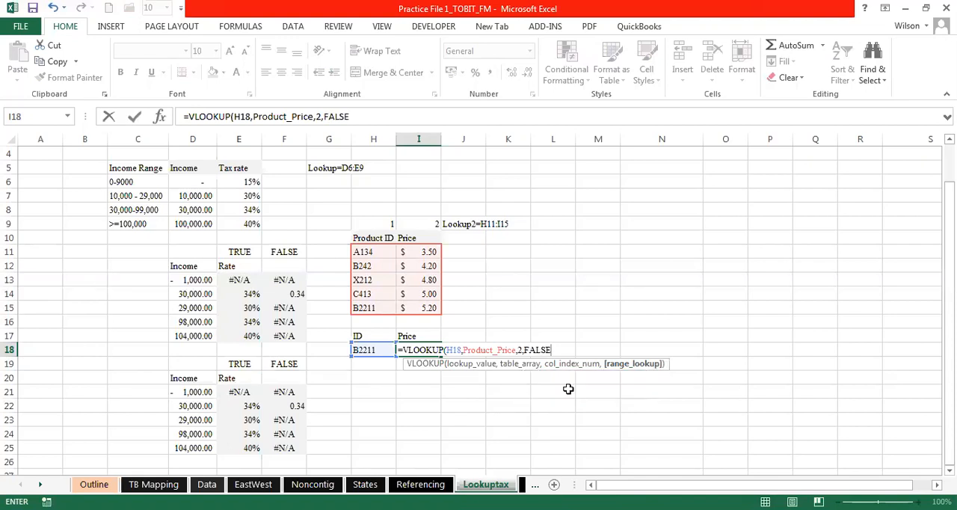
key(Return)
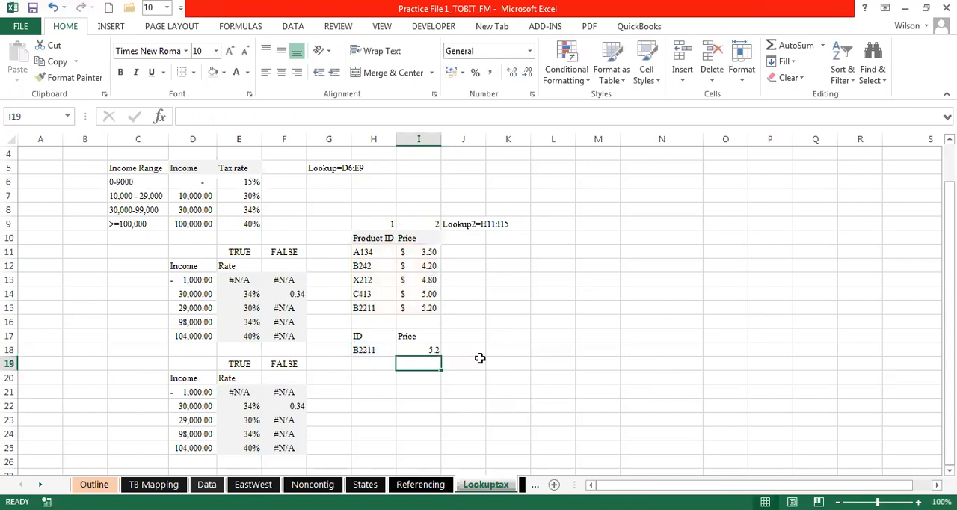
- Compare the price returned in I18 and its VLOOKUP formula with the B2211 row of the product table
click(479, 361)
click(427, 352)
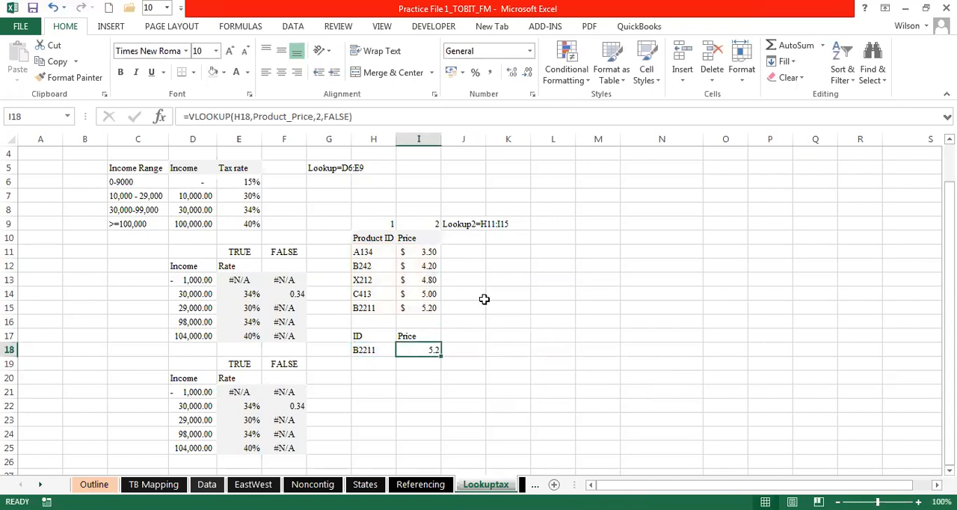
drag(374, 309, 420, 308)
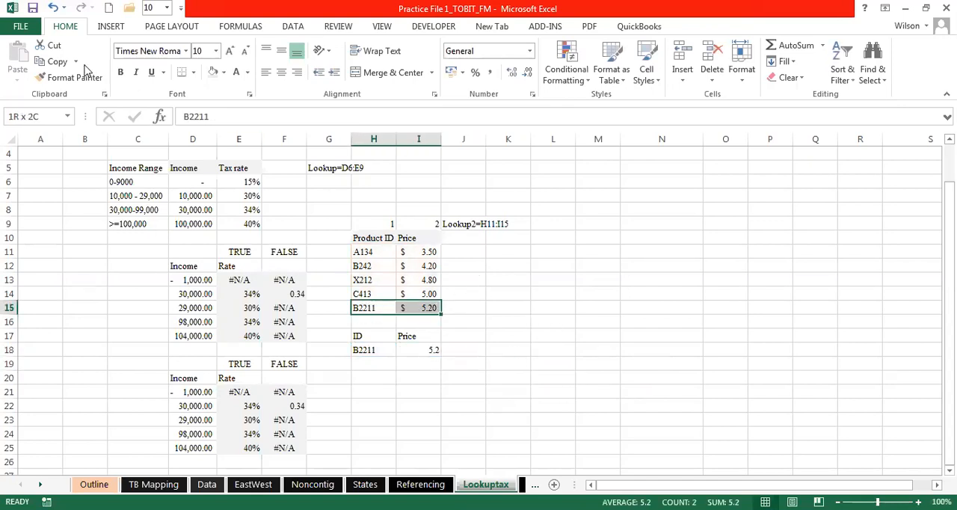
click(543, 337)
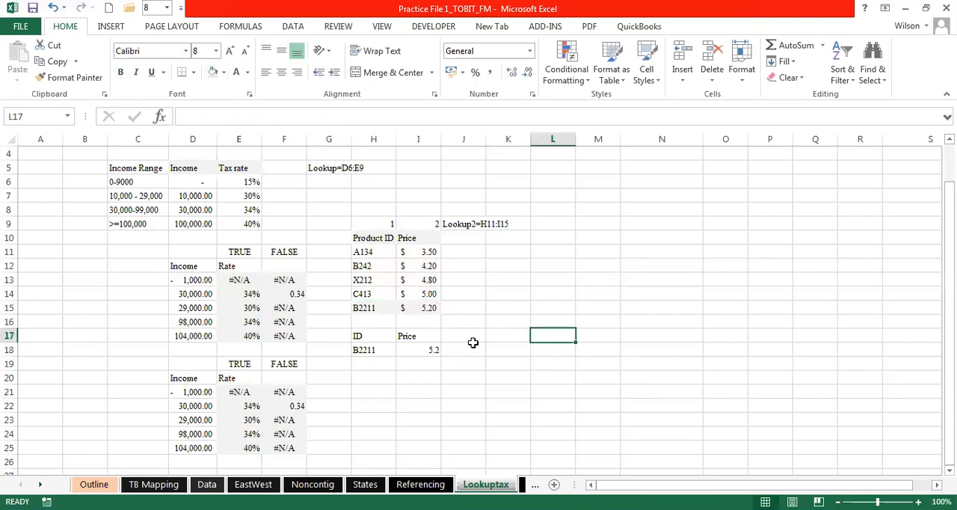
click(536, 237)
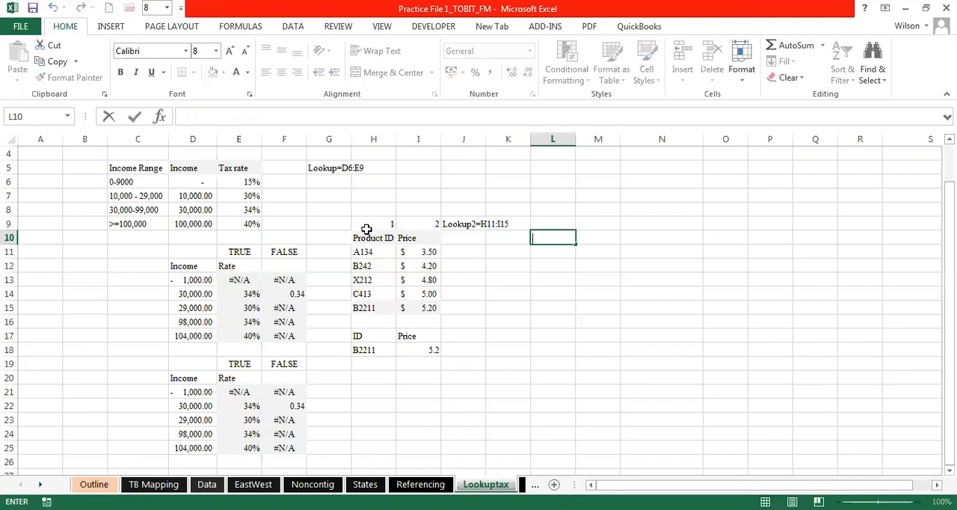
drag(366, 238, 423, 304)
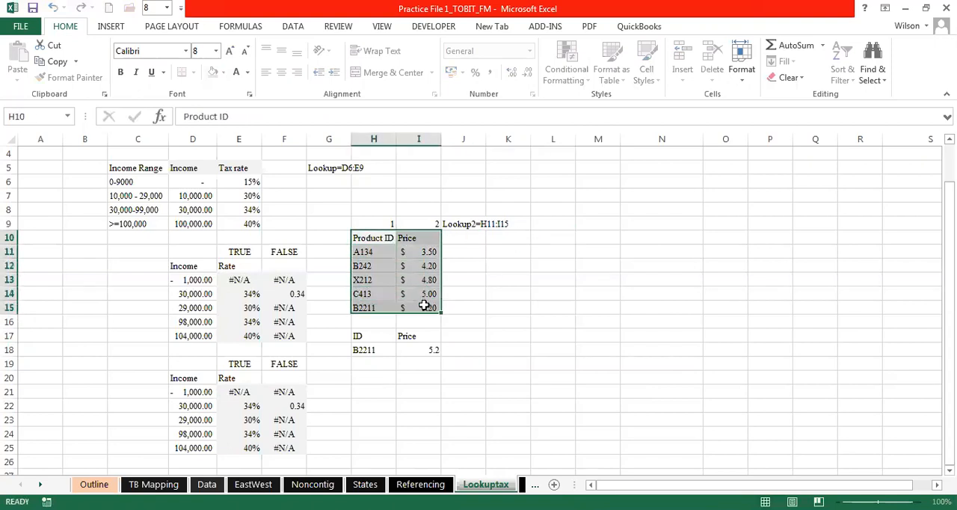
click(372, 307)
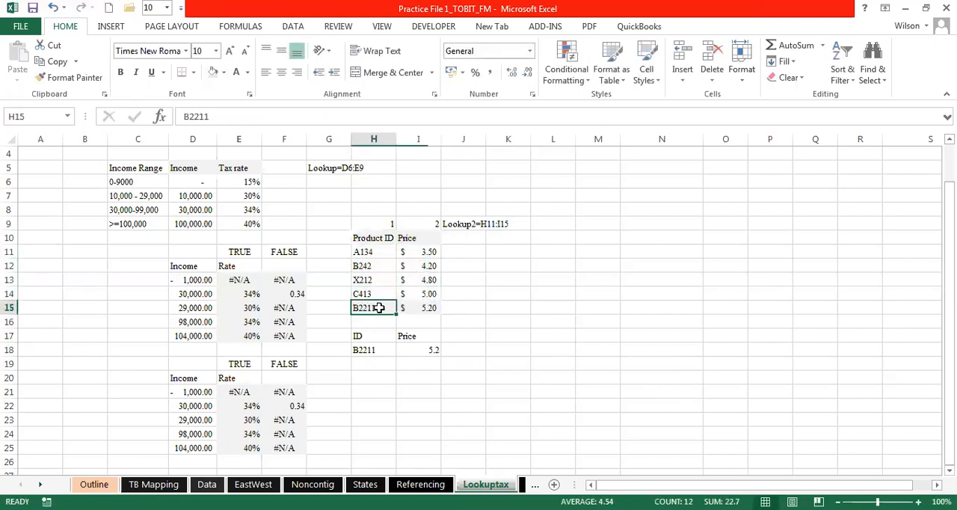
click(422, 306)
double_click(419, 349)
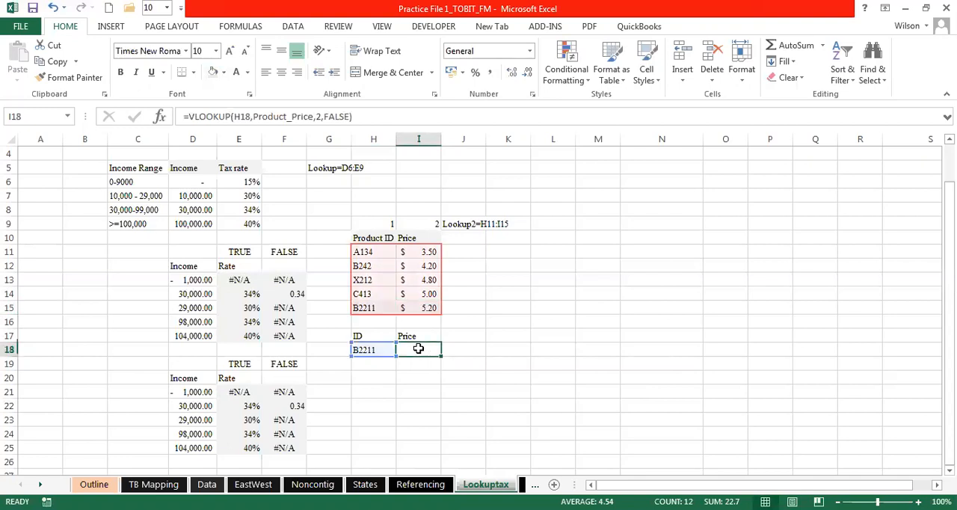
key(Escape)
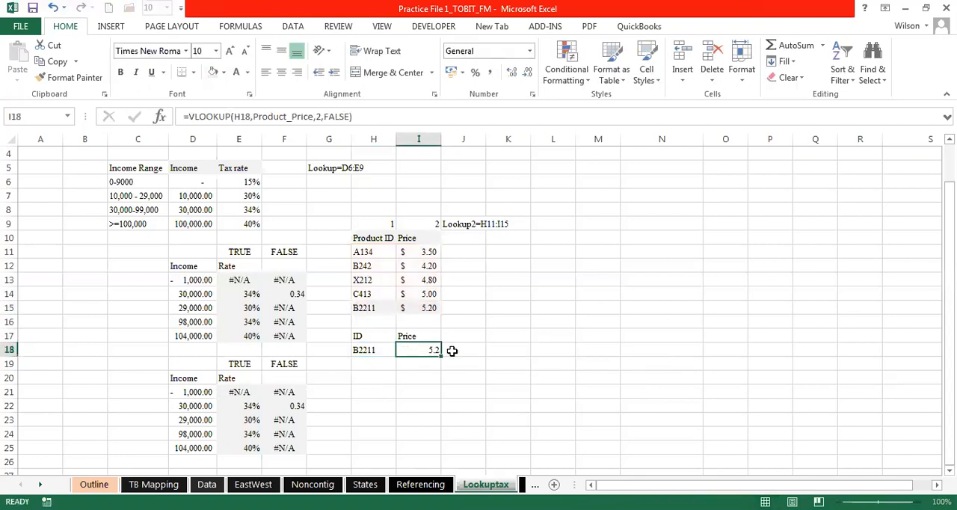
click(478, 351)
click(496, 350)
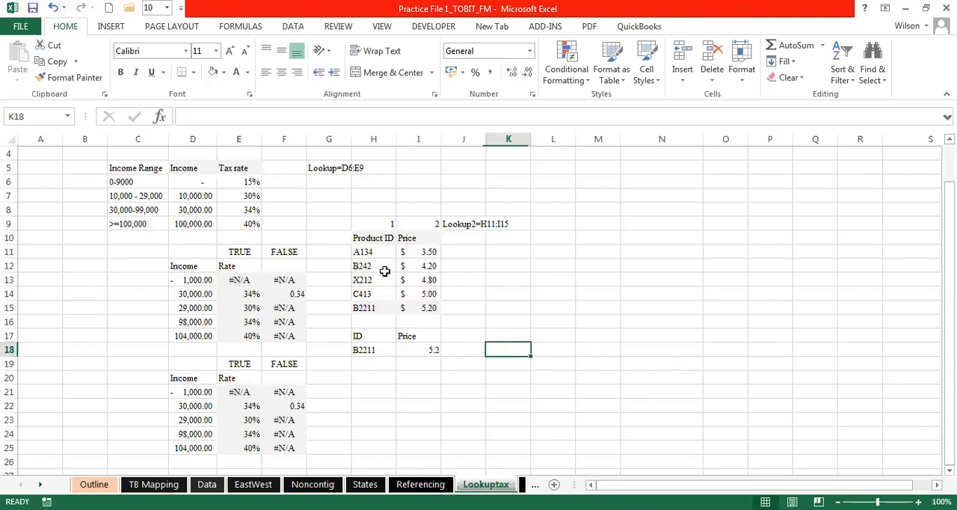
drag(362, 240, 420, 308)
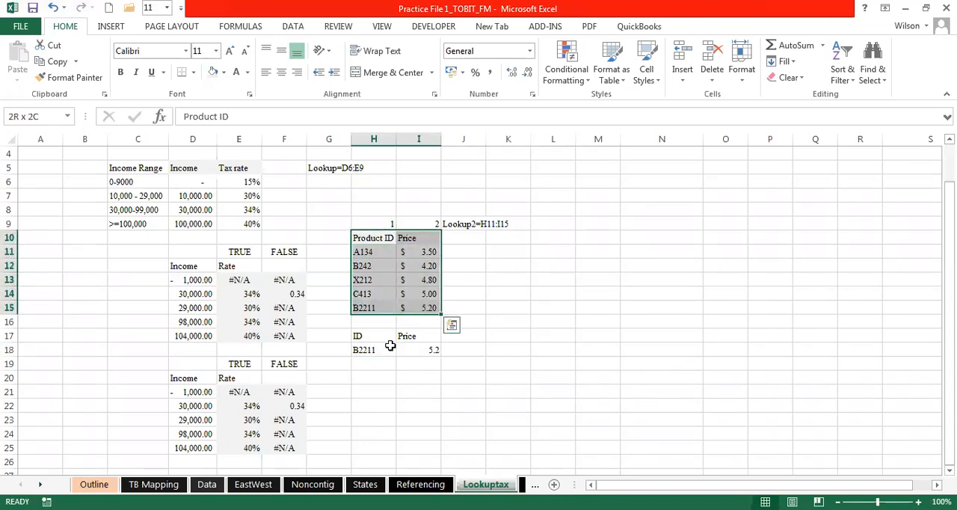
click(470, 334)
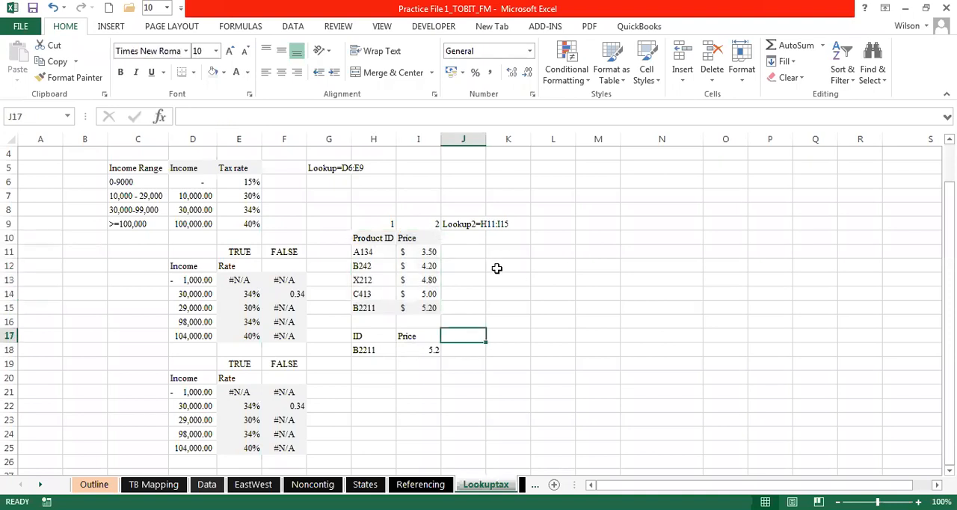
click(544, 235)
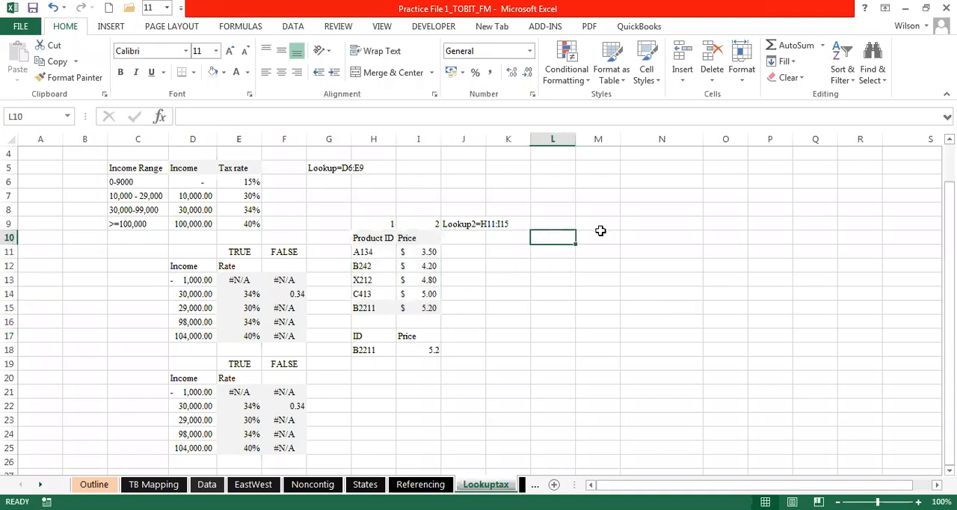
click(543, 267)
click(544, 278)
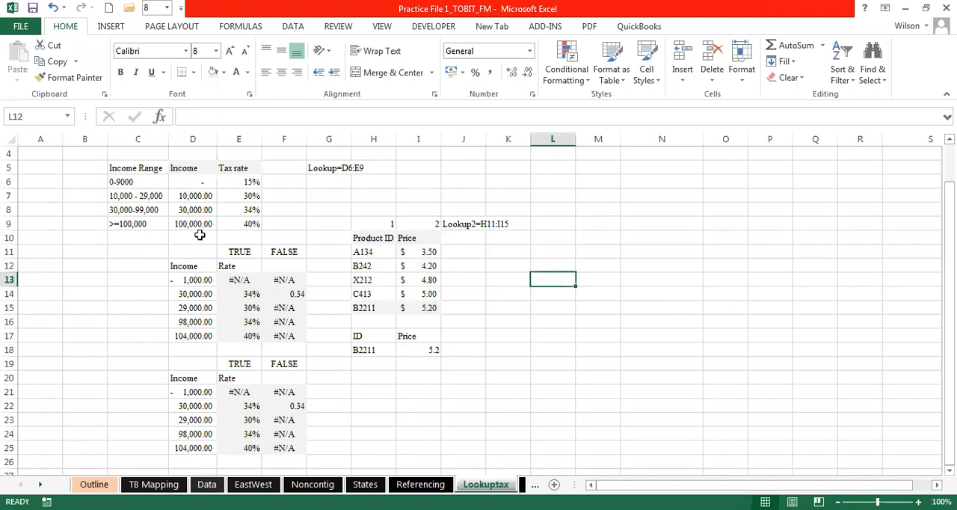
click(89, 280)
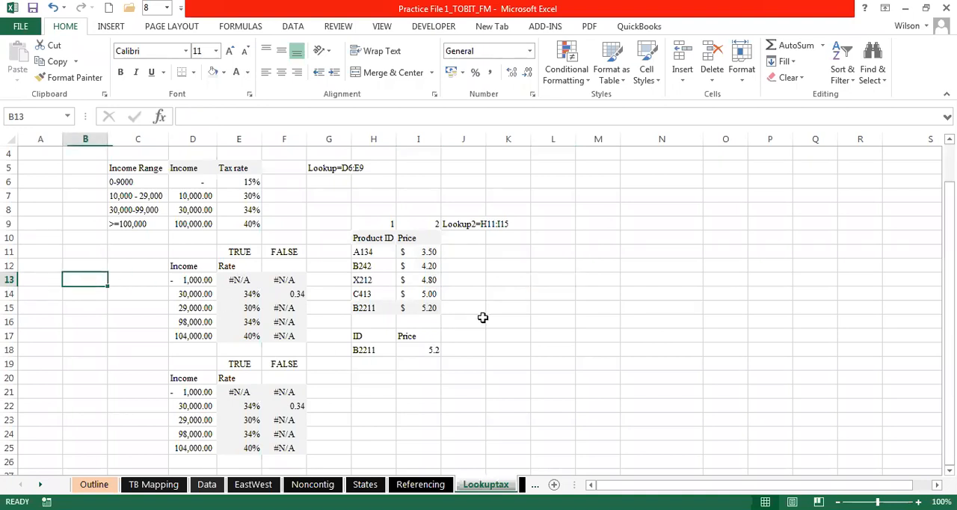
click(949, 292)
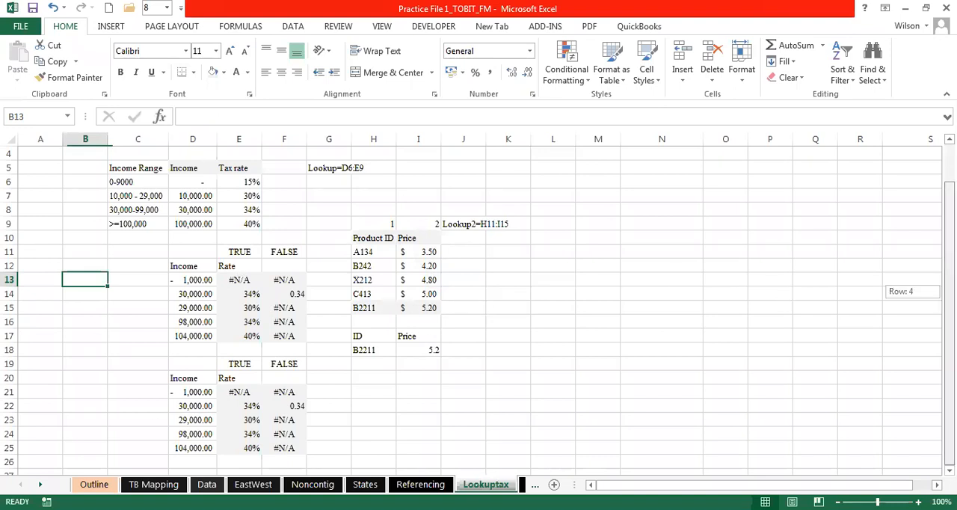
click(437, 401)
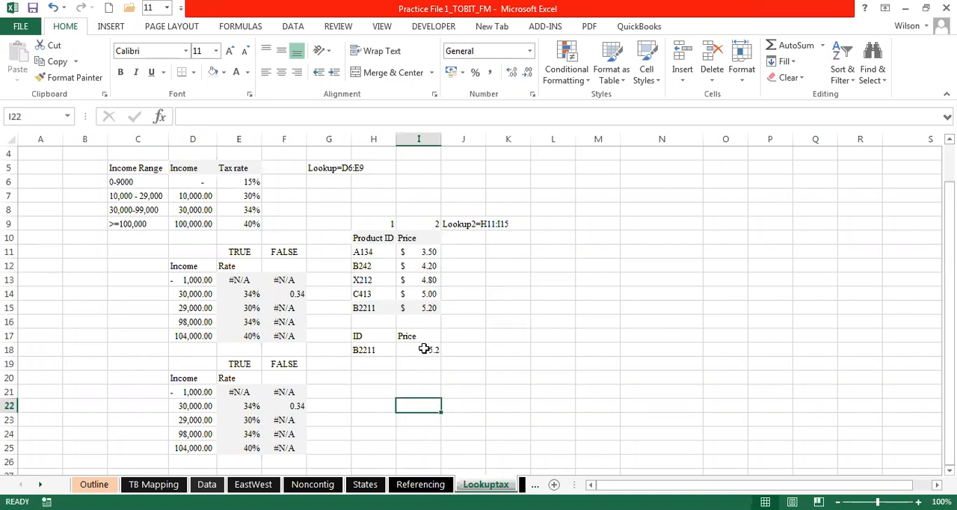
click(483, 338)
click(468, 351)
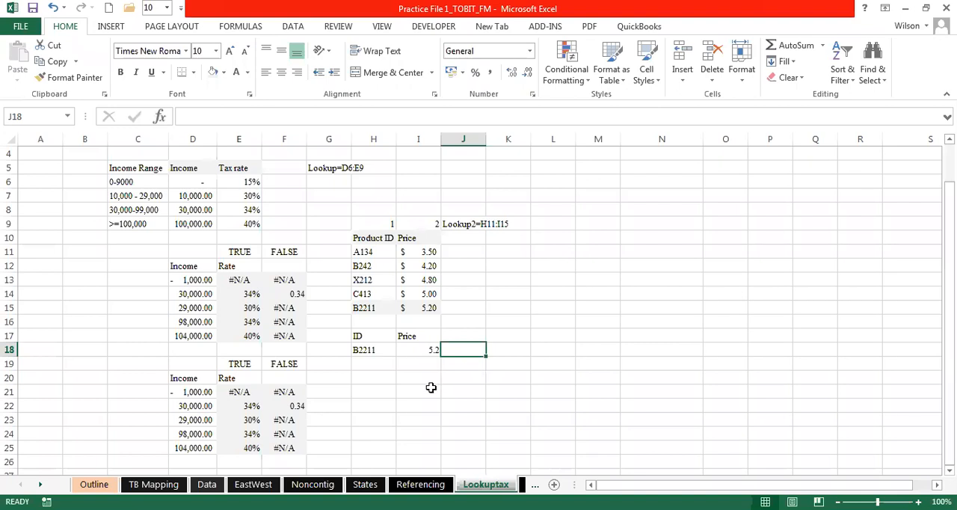
double_click(426, 349)
key(Escape)
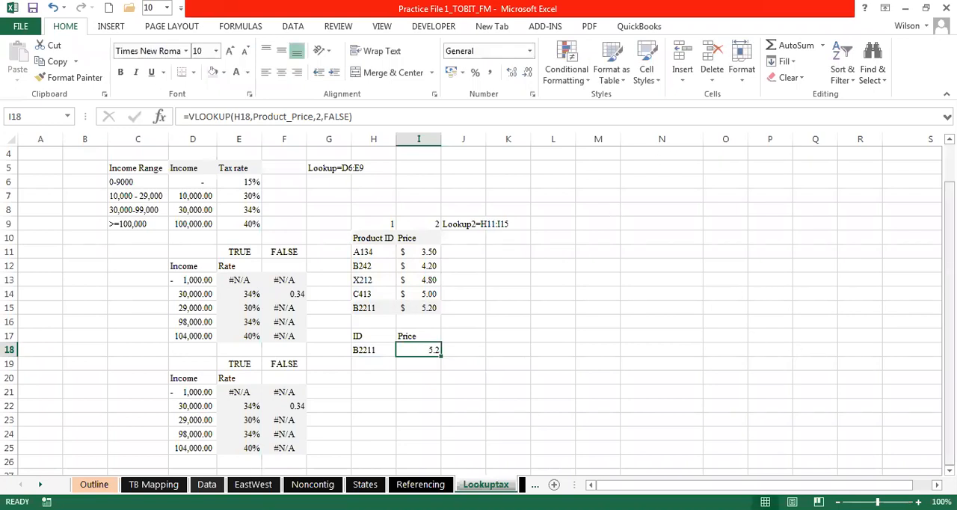
- Return to the Outline sheet through its link and try to follow the Scores link under IF Function
scroll(483, 190, up, 1)
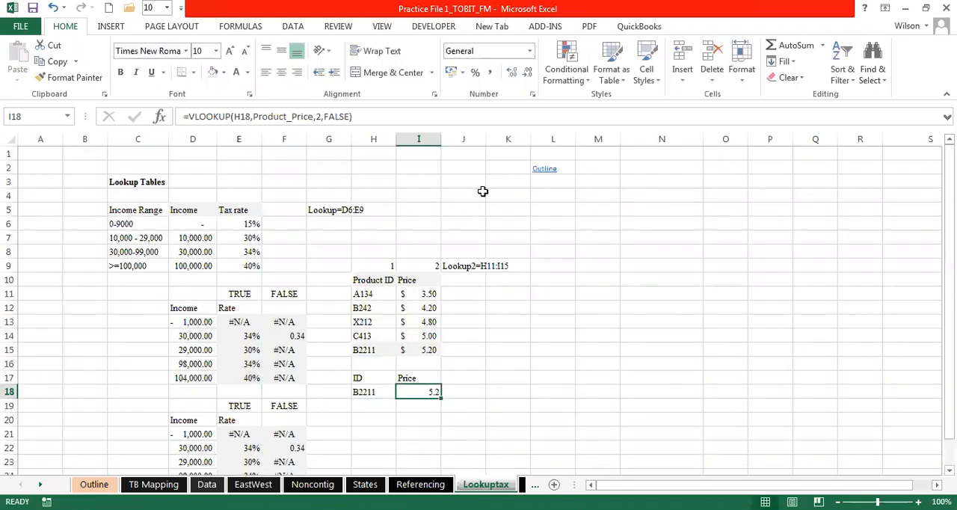
click(546, 171)
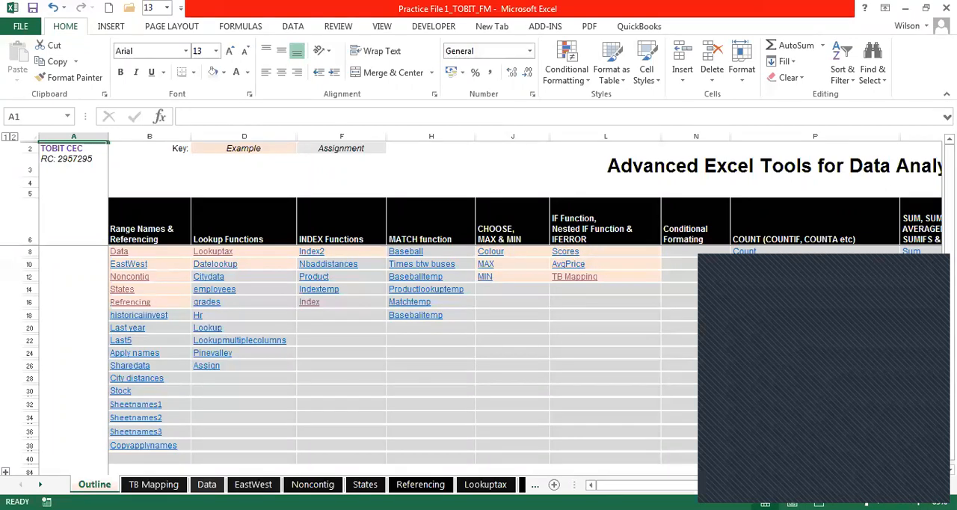
click(568, 252)
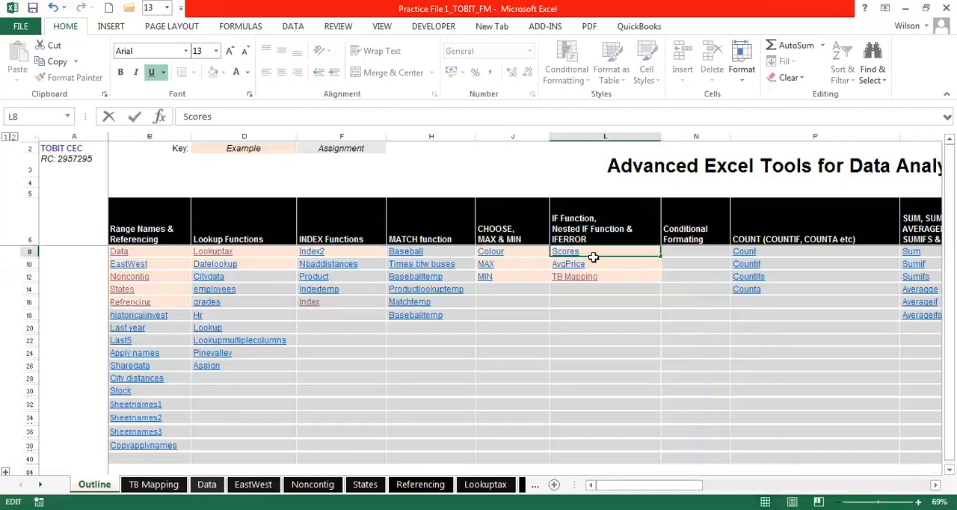
key(Down)
click(586, 252)
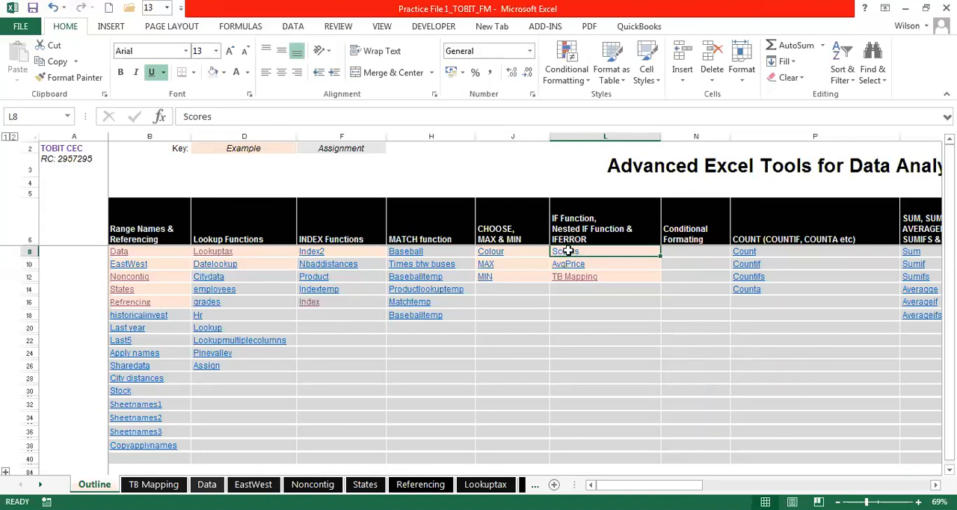
double_click(566, 252)
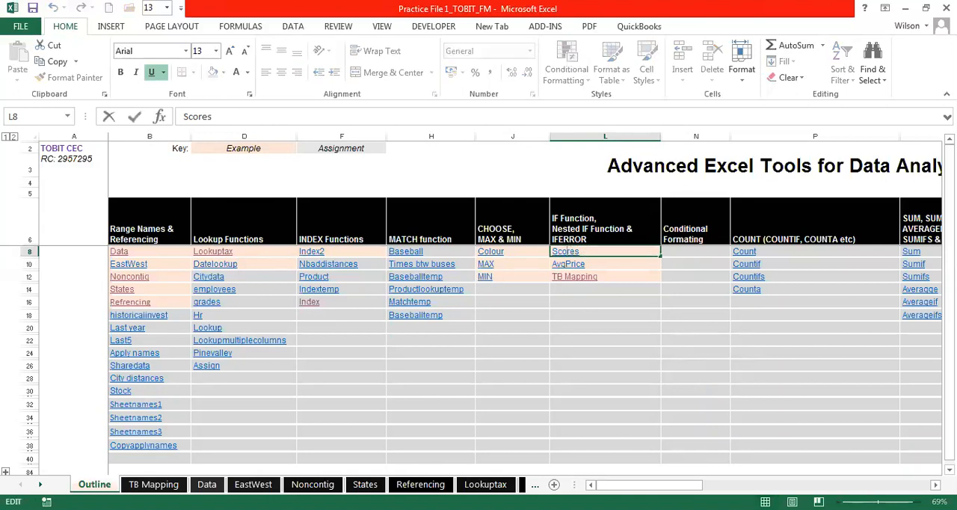
- Open the Scores worksheet containing the IF Function example
click(41, 484)
click(40, 485)
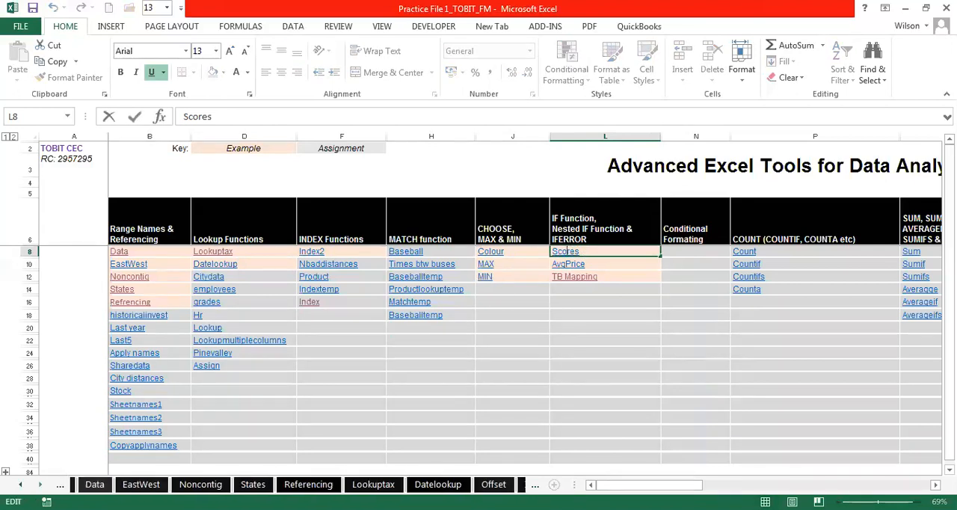
click(40, 484)
click(40, 484)
click(40, 485)
click(41, 485)
click(41, 484)
click(40, 484)
click(40, 484)
click(269, 485)
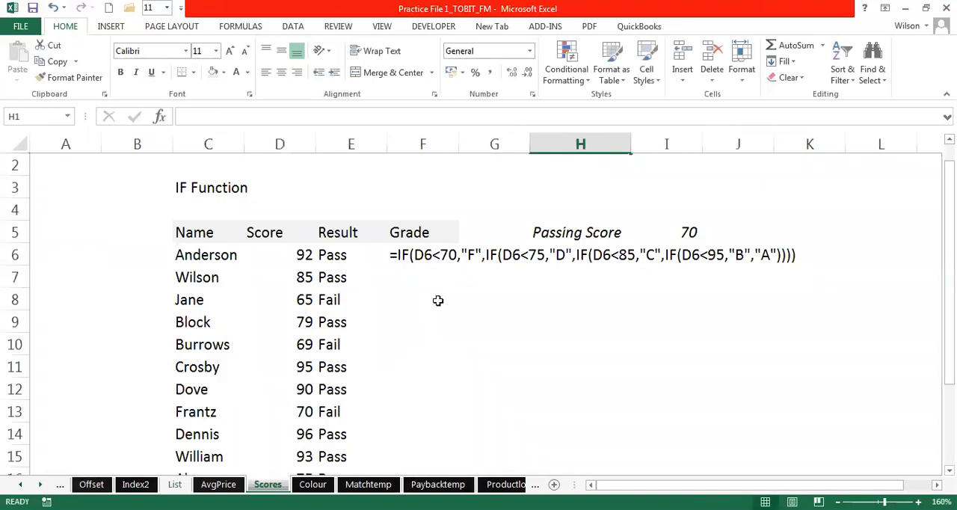
- Return from the Scores worksheet to the Outline sheet and open the Lookuptax worksheet through its link
click(199, 187)
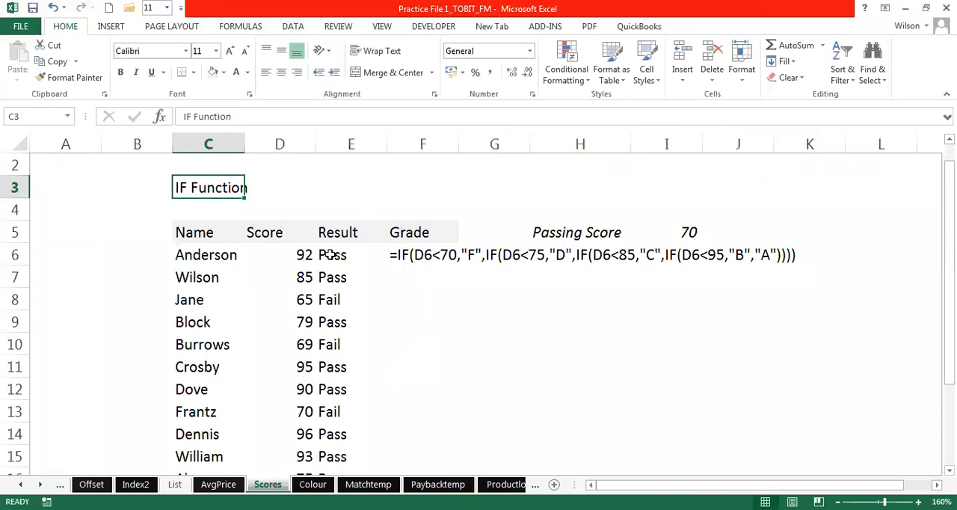
click(479, 332)
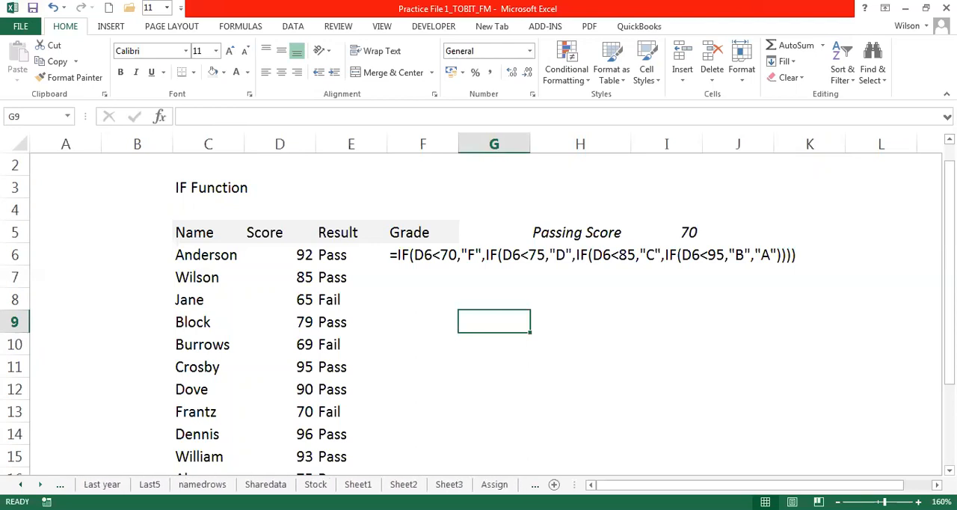
click(21, 484)
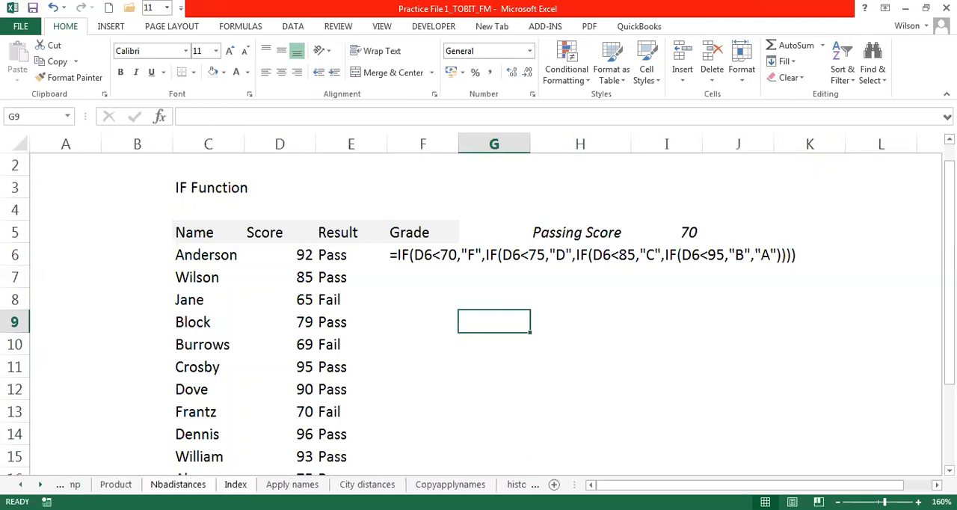
click(21, 484)
click(20, 484)
click(21, 485)
click(20, 485)
click(20, 485)
click(21, 484)
click(20, 484)
click(20, 484)
click(20, 484)
click(20, 484)
click(20, 484)
click(20, 484)
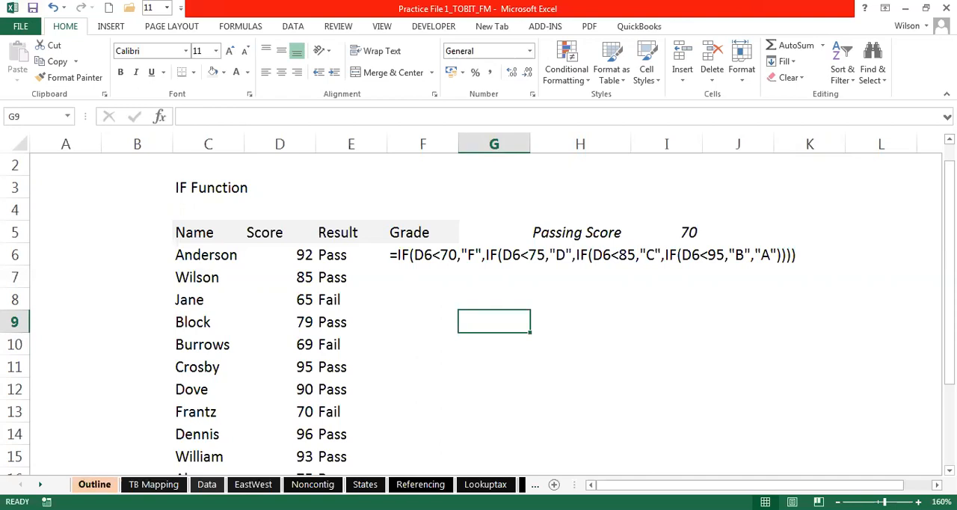
click(94, 484)
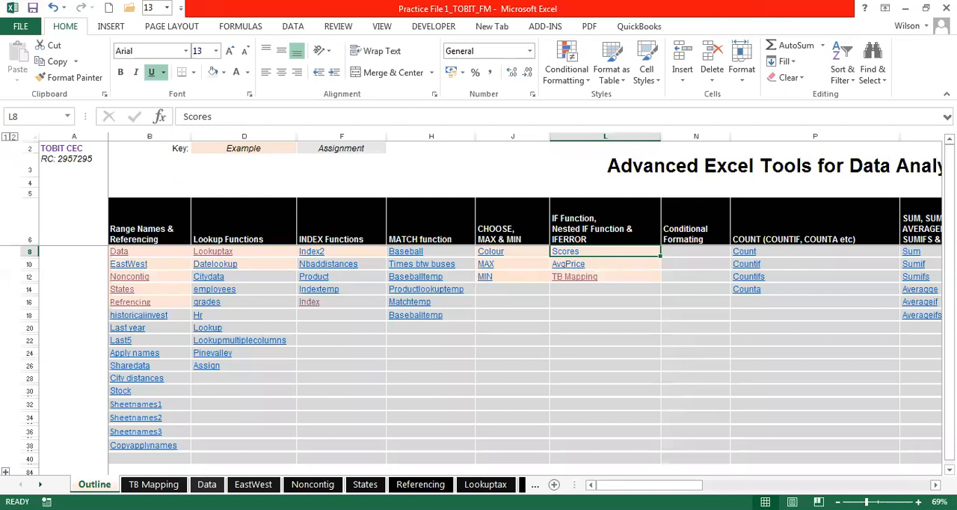
drag(698, 484, 657, 475)
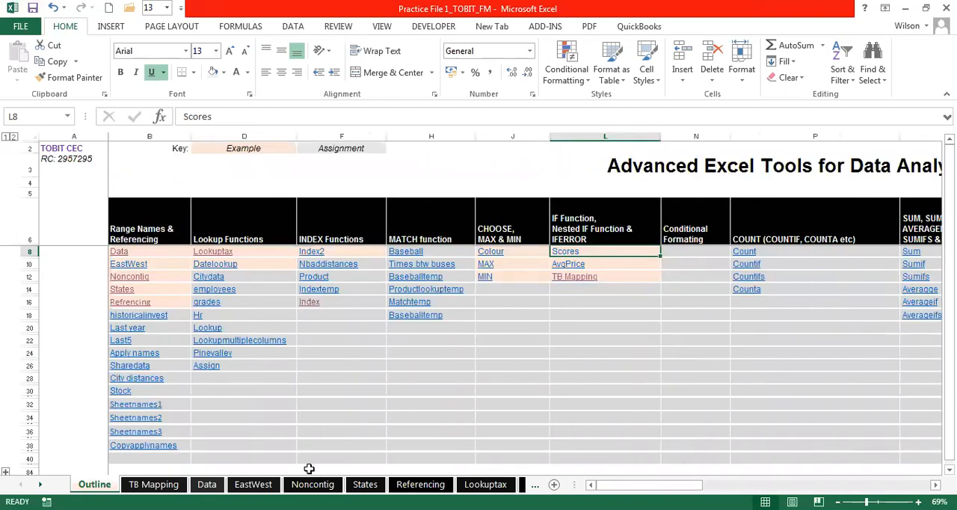
click(213, 251)
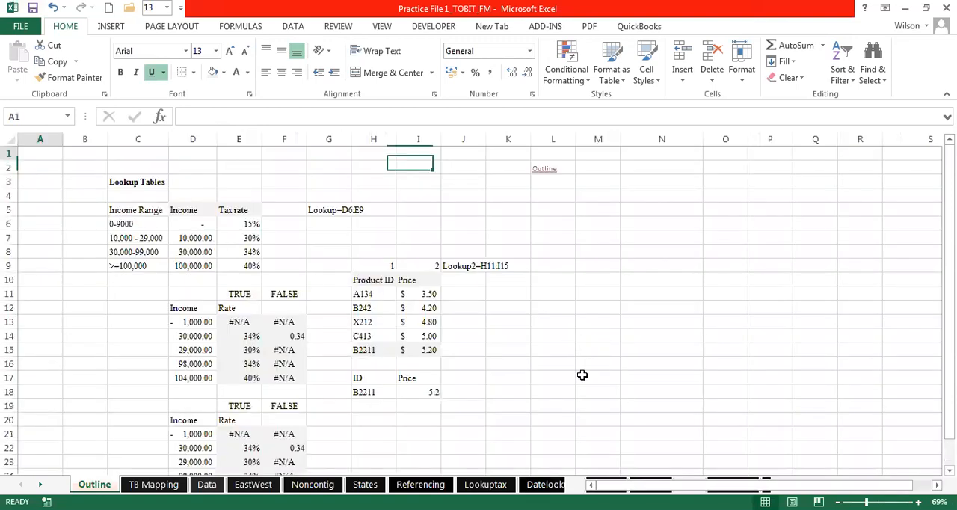
- Examine the VLOOKUP formulas in E13 and F13 against the income in D13 and the tax table D6:E9
click(290, 321)
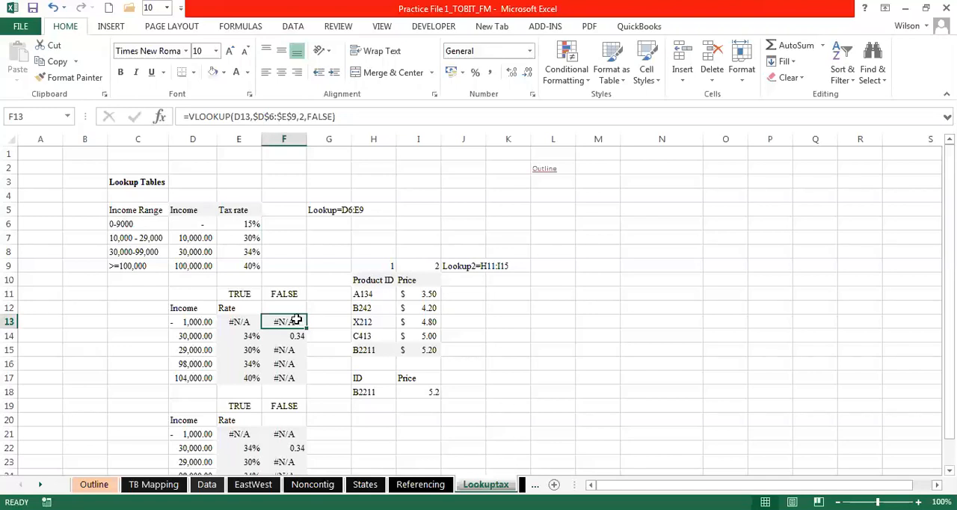
key(F10)
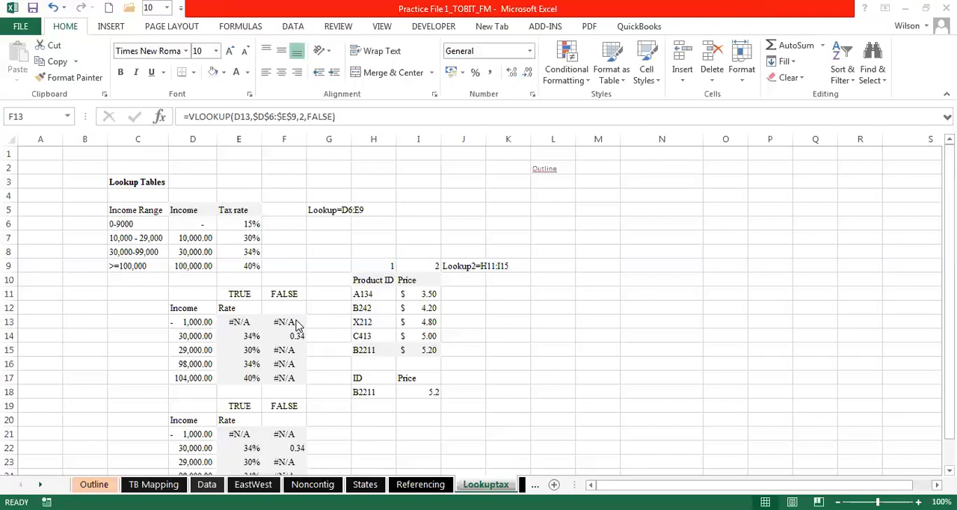
click(295, 321)
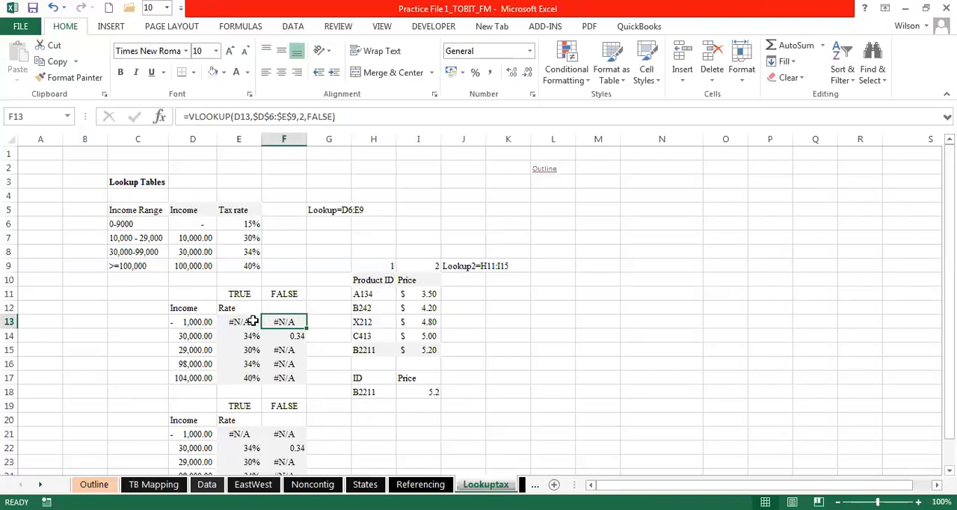
click(200, 322)
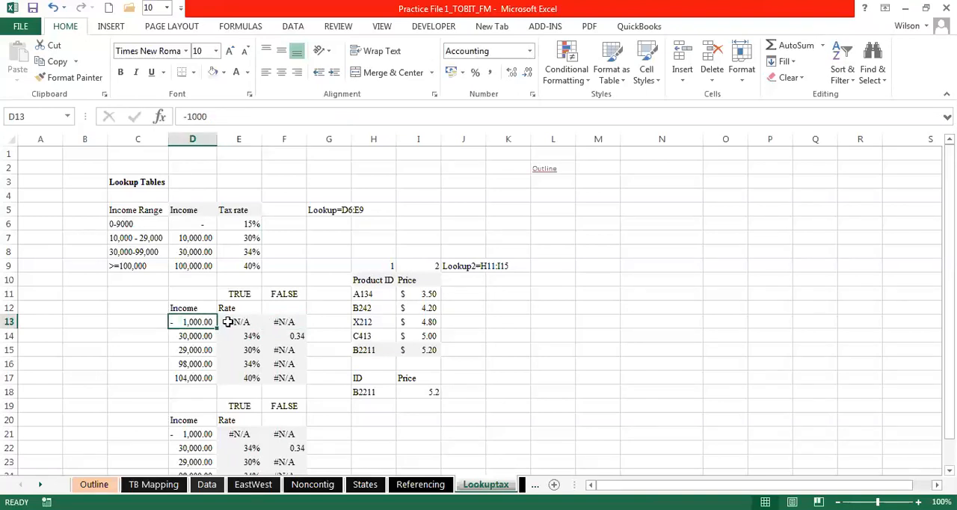
click(227, 322)
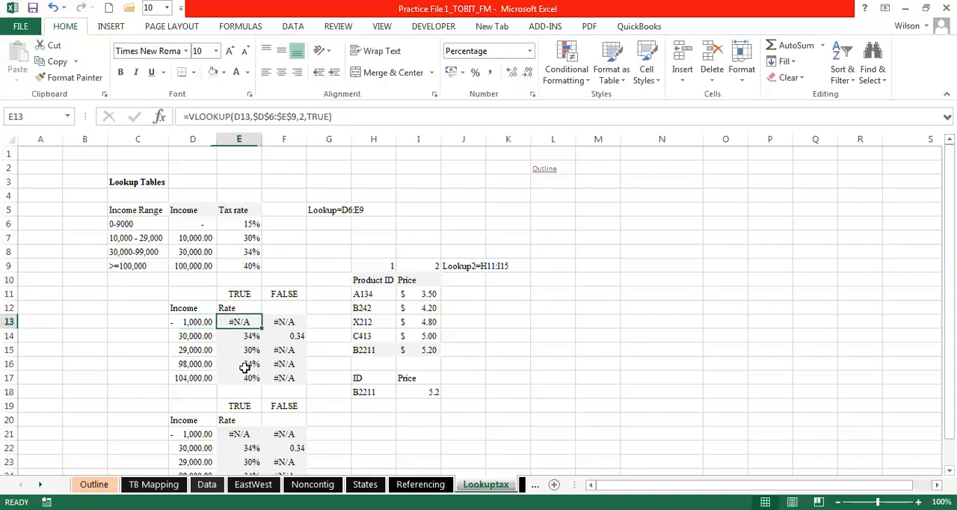
drag(188, 223, 254, 265)
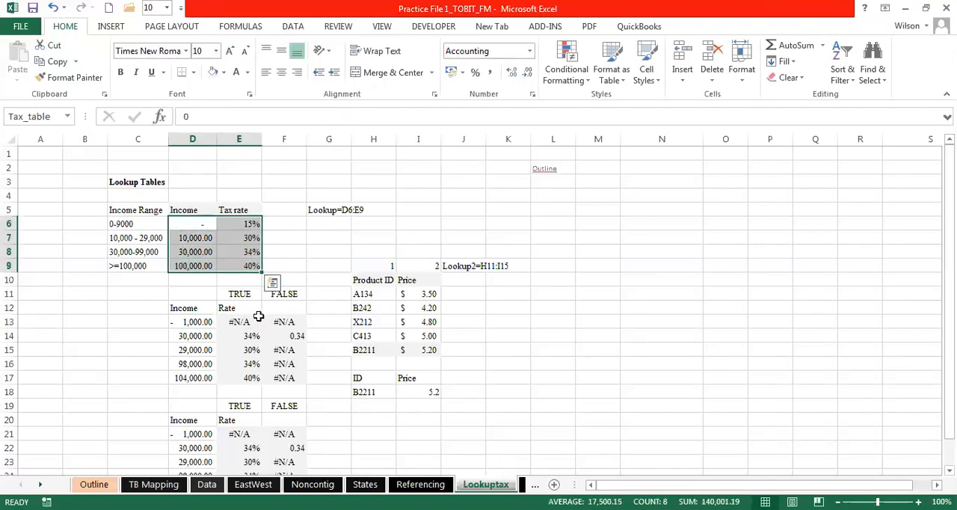
- Wrap the existing VLOOKUP formula in E13 in an IFERROR function
click(245, 323)
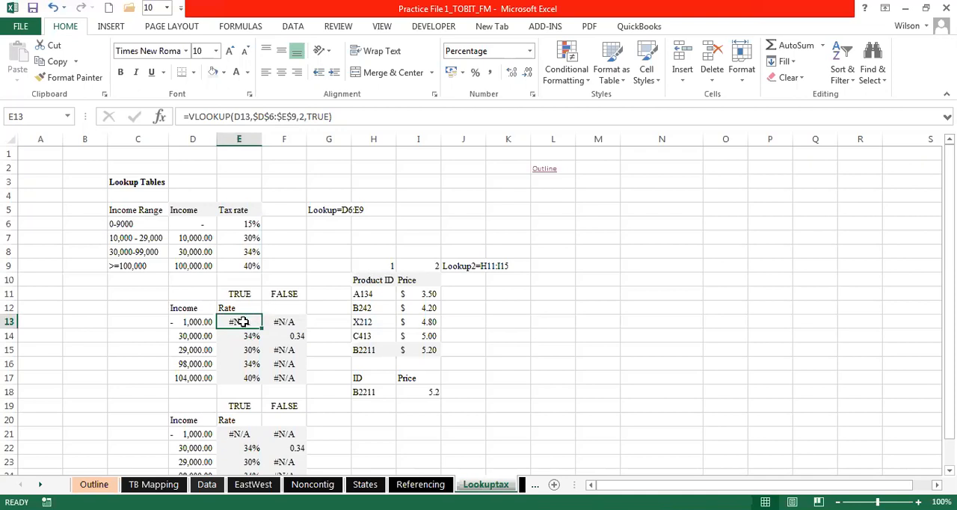
double_click(245, 322)
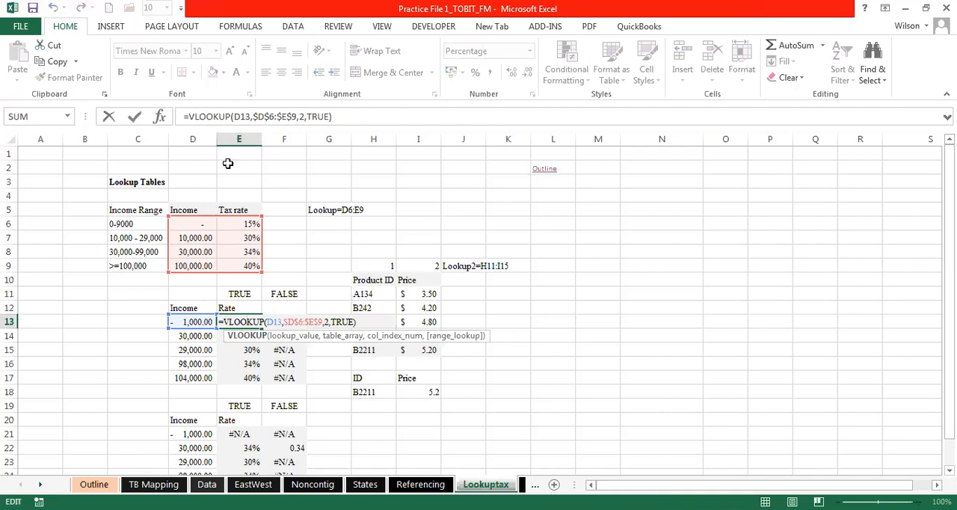
click(190, 117)
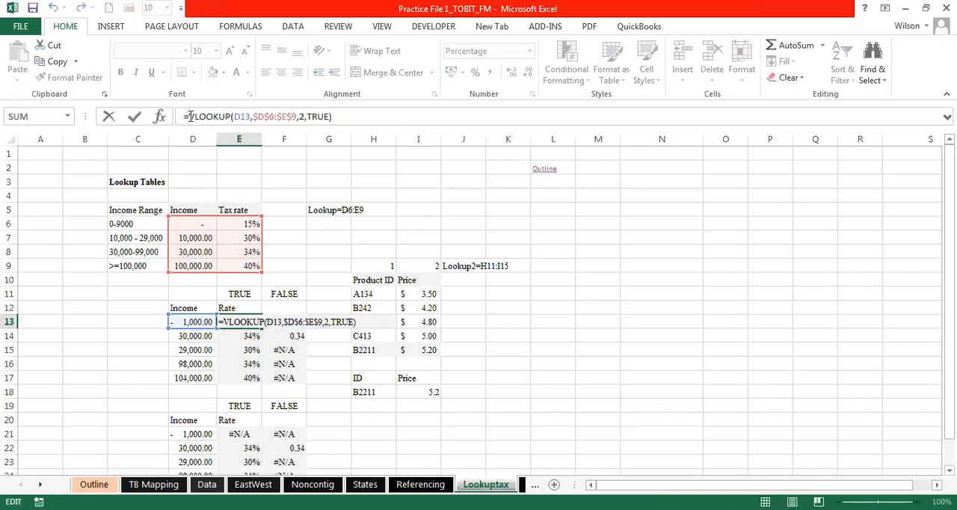
text(if)
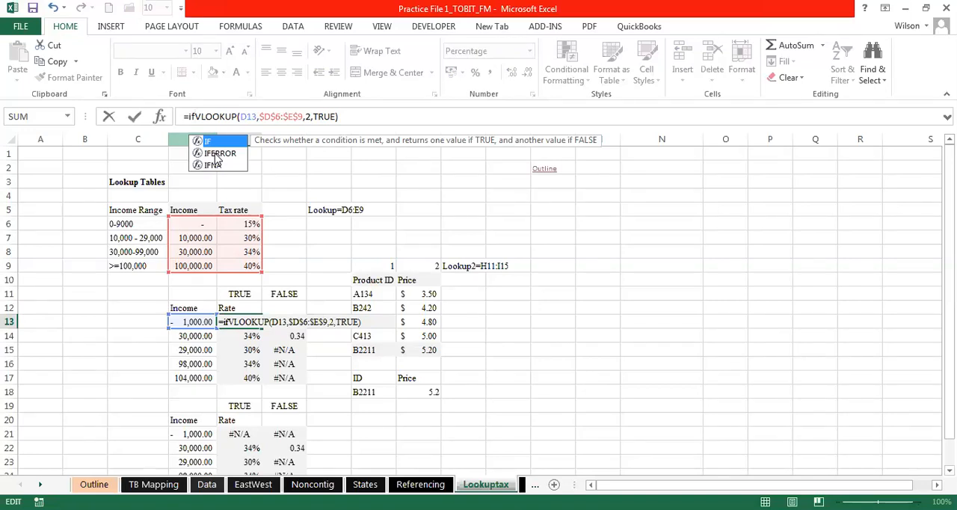
click(216, 154)
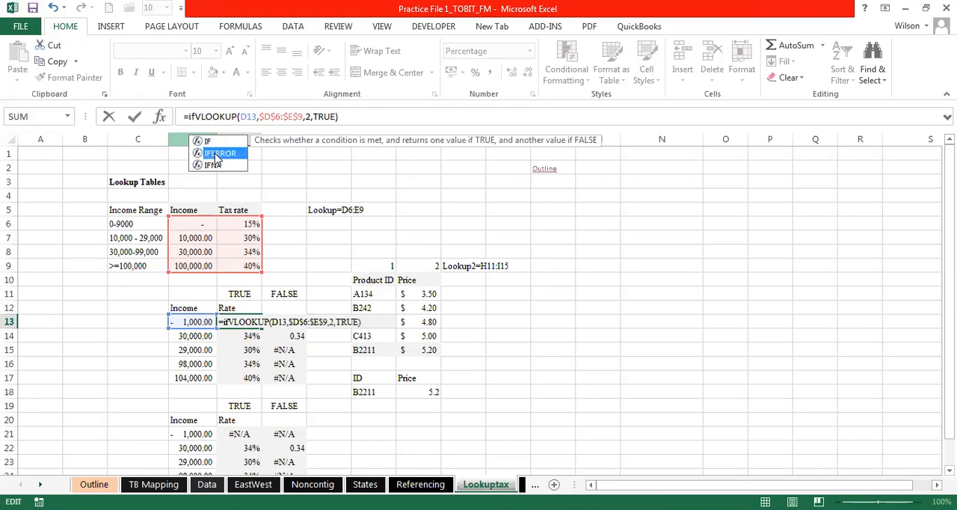
double_click(216, 154)
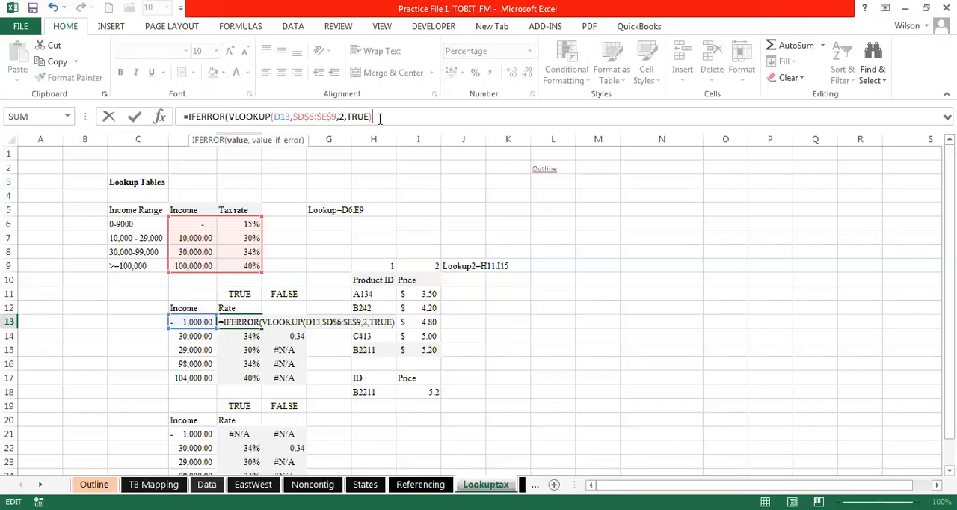
- Complete E13's IFERROR formula with "Oga I can't find it" as the value returned on error
text(,)
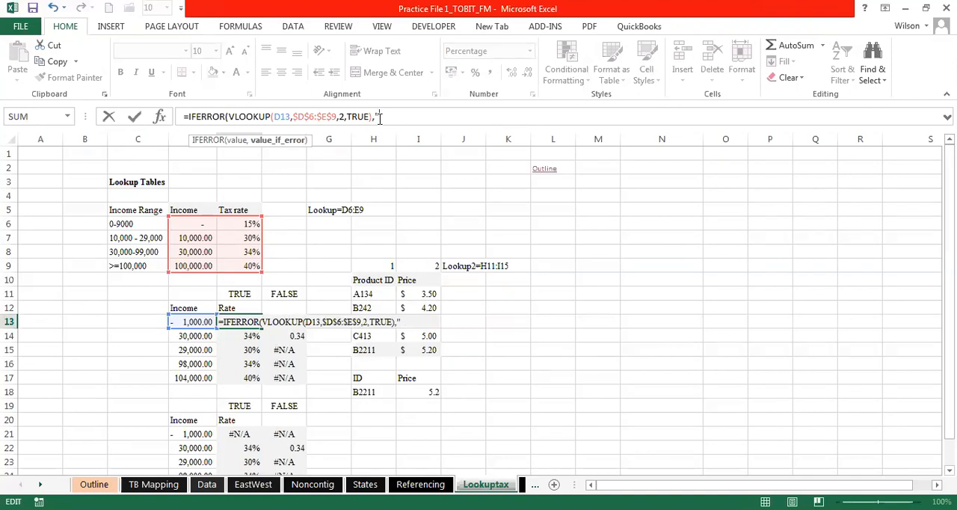
text(Oga I cant)
key(BackSpace)
text(;)
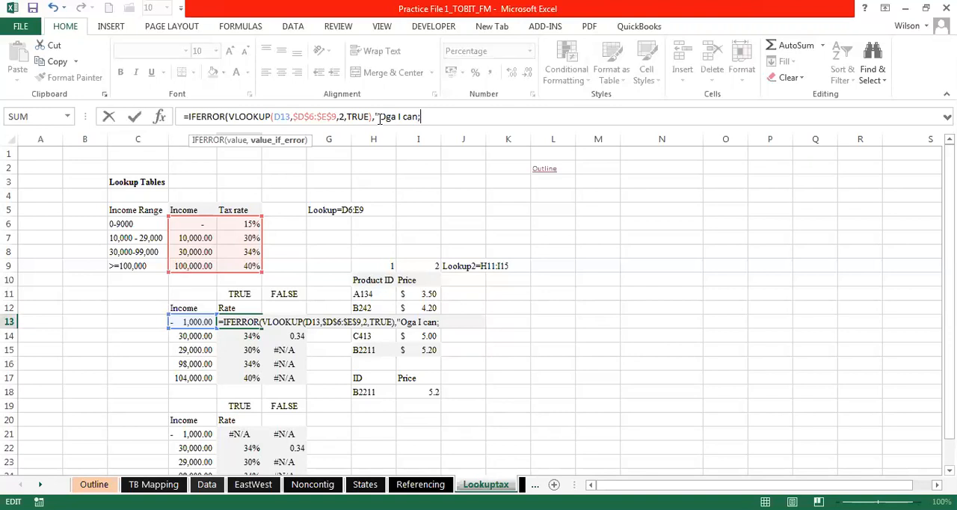
key(BackSpace)
text('t find it"))
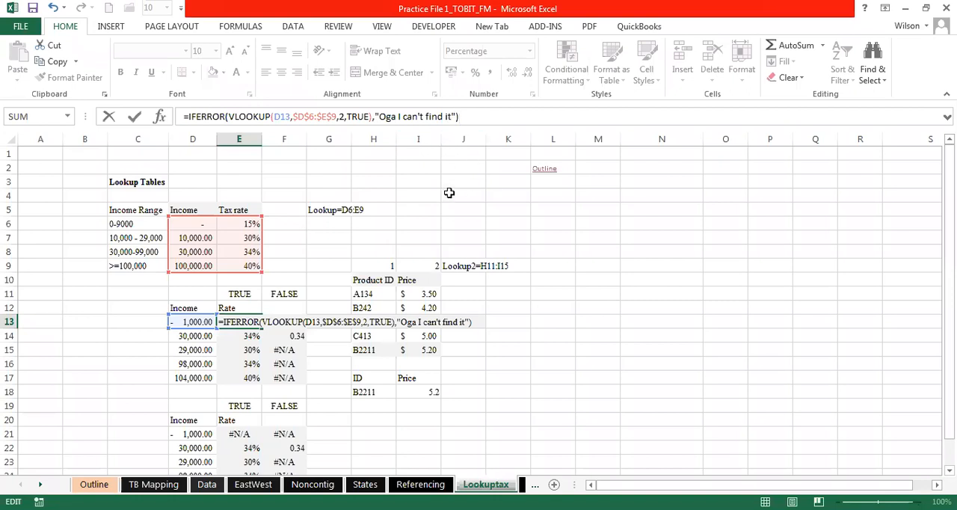
key(Return)
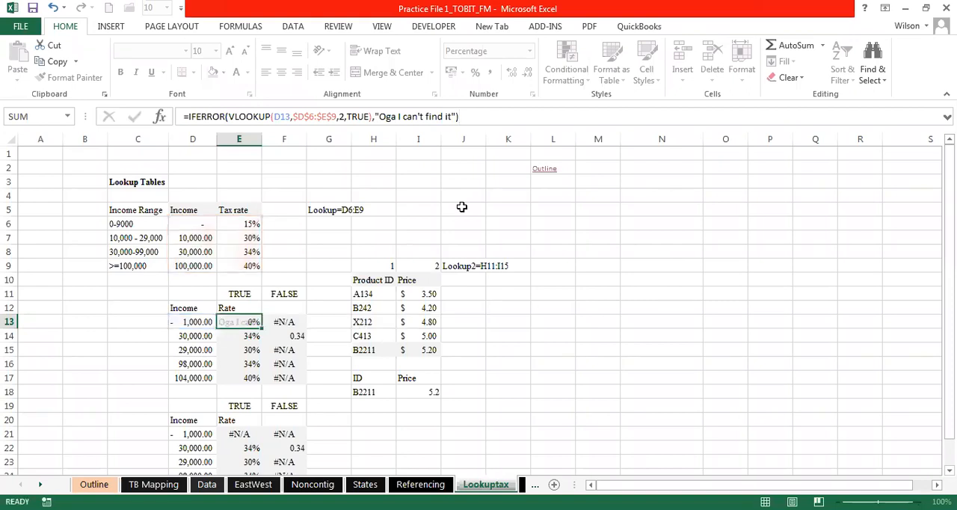
- Fit column E's width to its contents and copy the IFERROR formula from E13 down to E17
double_click(259, 138)
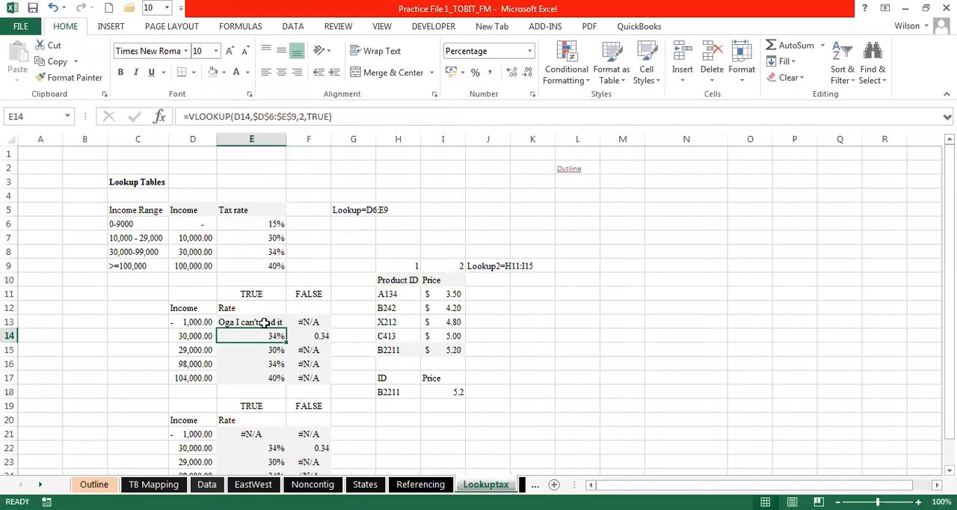
click(266, 321)
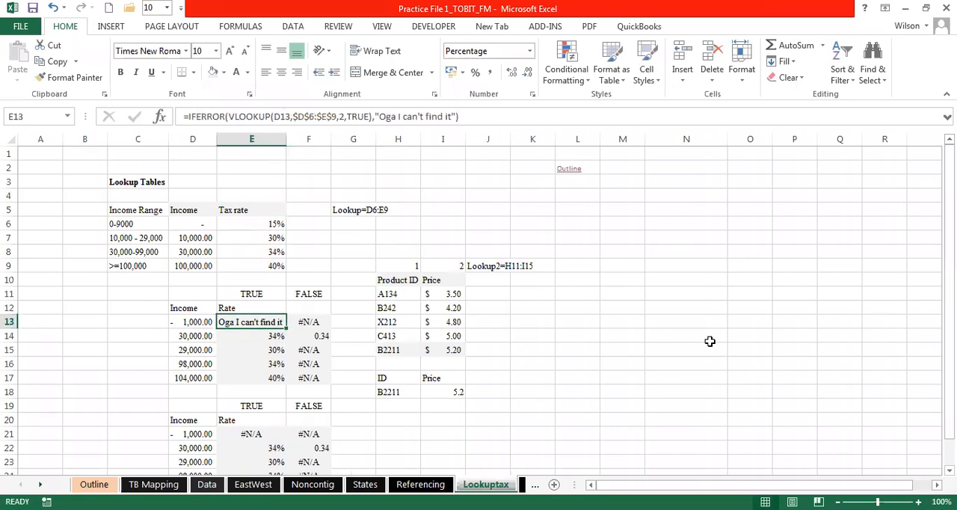
drag(285, 328, 280, 379)
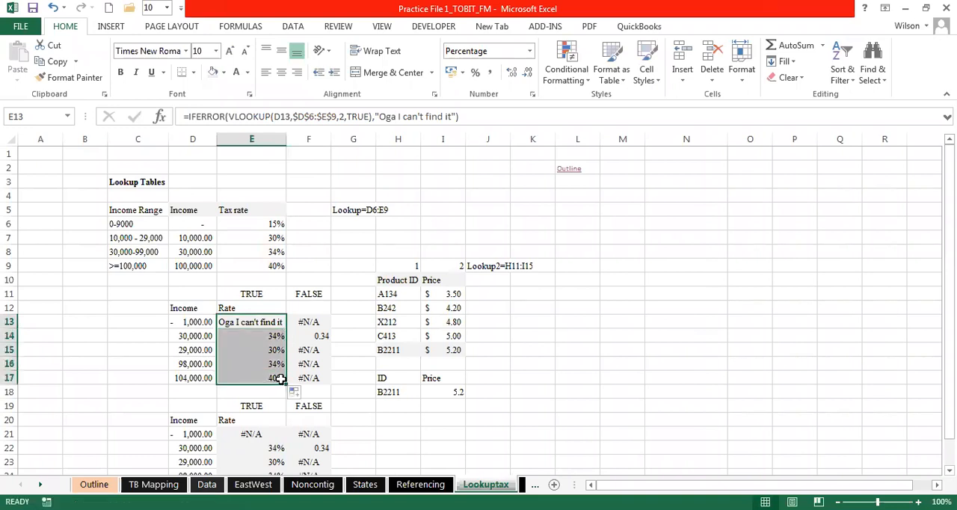
- Wrap the exact-match VLOOKUP formula in F13 in an IFERROR function
click(307, 321)
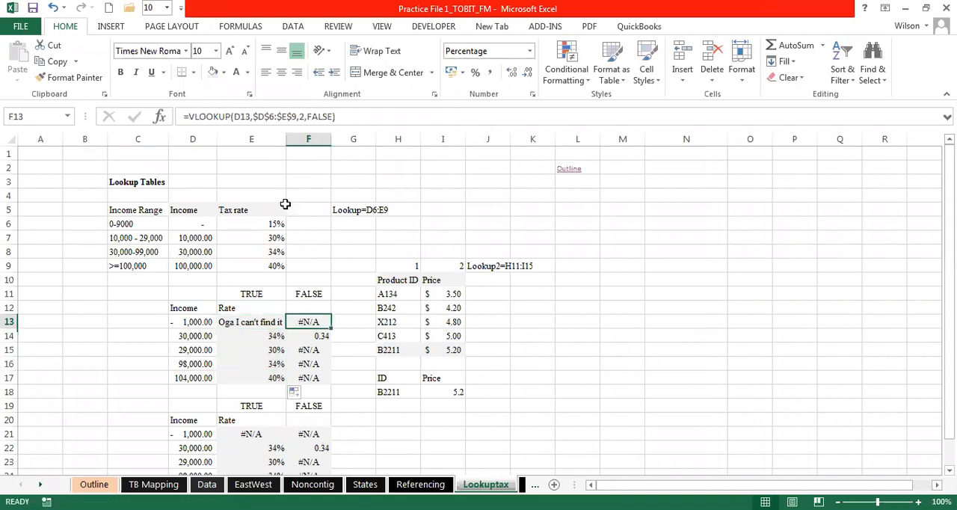
click(190, 118)
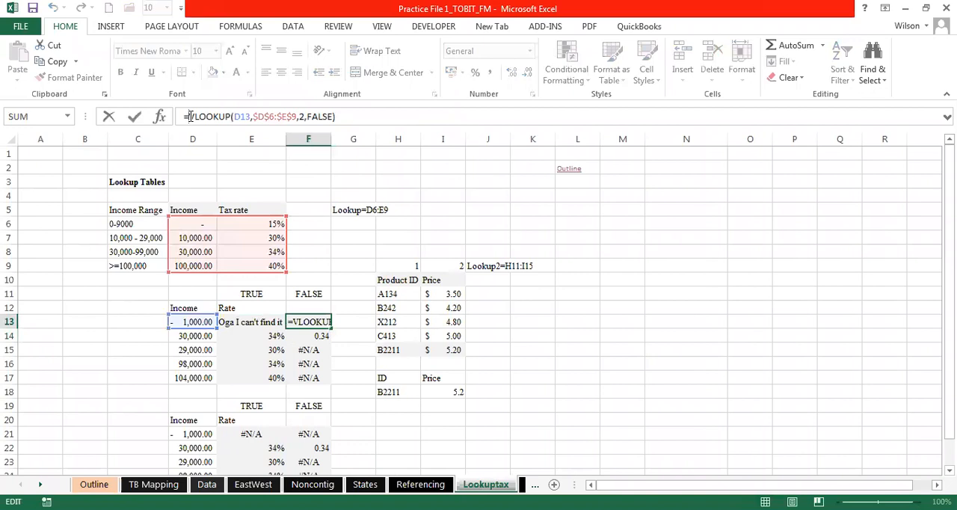
text(if)
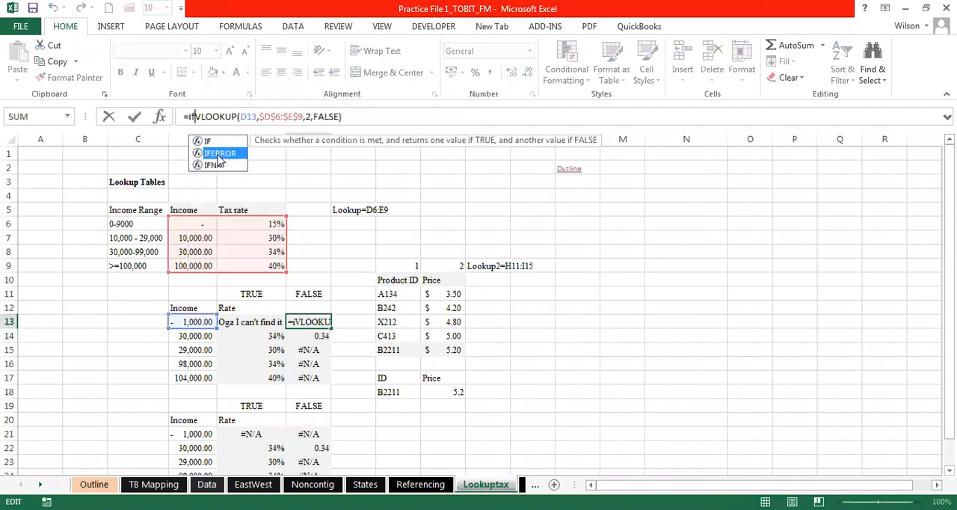
double_click(219, 154)
- Complete F13's IFERROR formula with "Oga I can't find it" as the value returned on error
click(390, 117)
text(,"Oga)
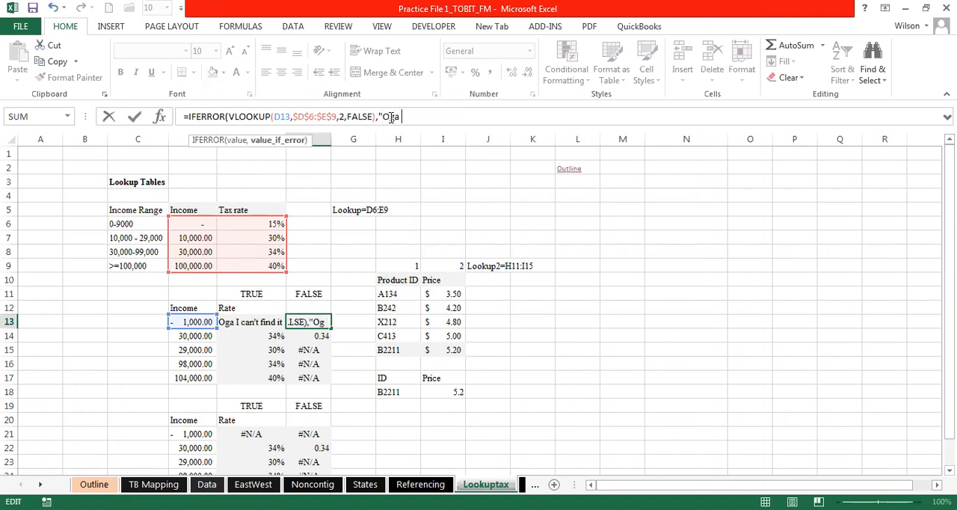
text( I can't find it")
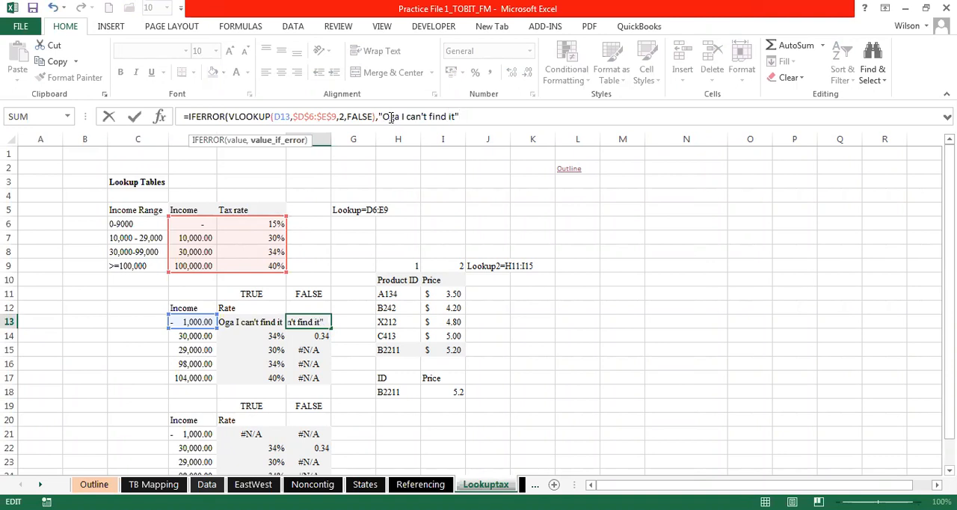
text())
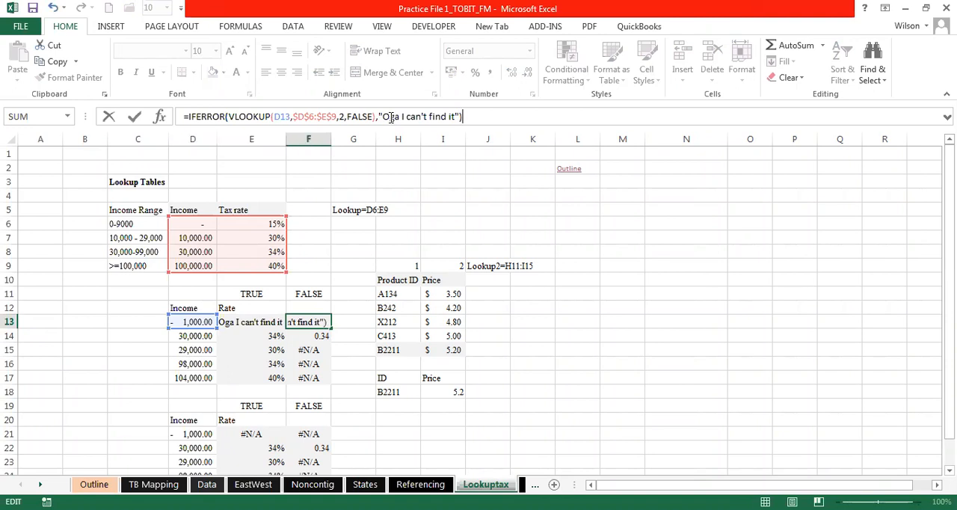
key(Return)
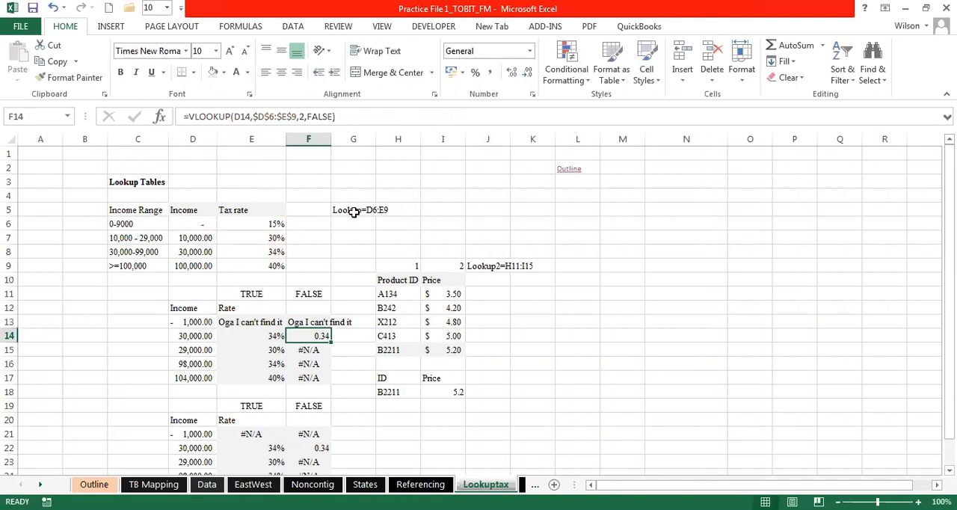
- Fit column F's width to its contents and copy the IFERROR formula from F13 down to F17
double_click(329, 142)
click(333, 321)
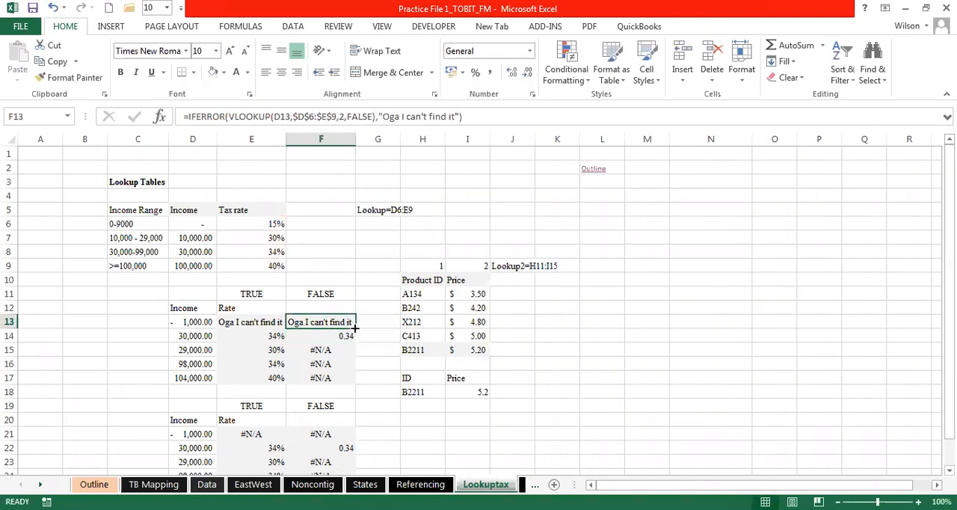
drag(350, 380, 351, 379)
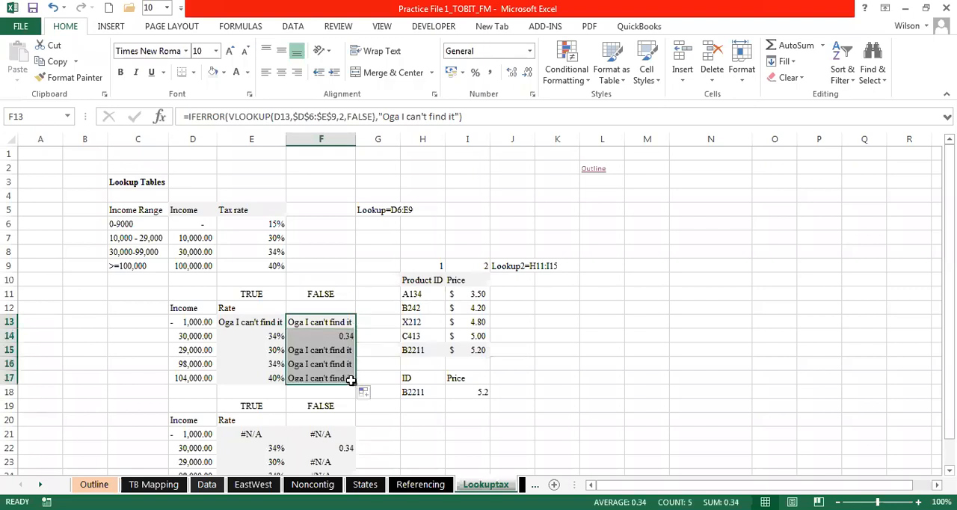
click(335, 351)
click(332, 363)
click(335, 380)
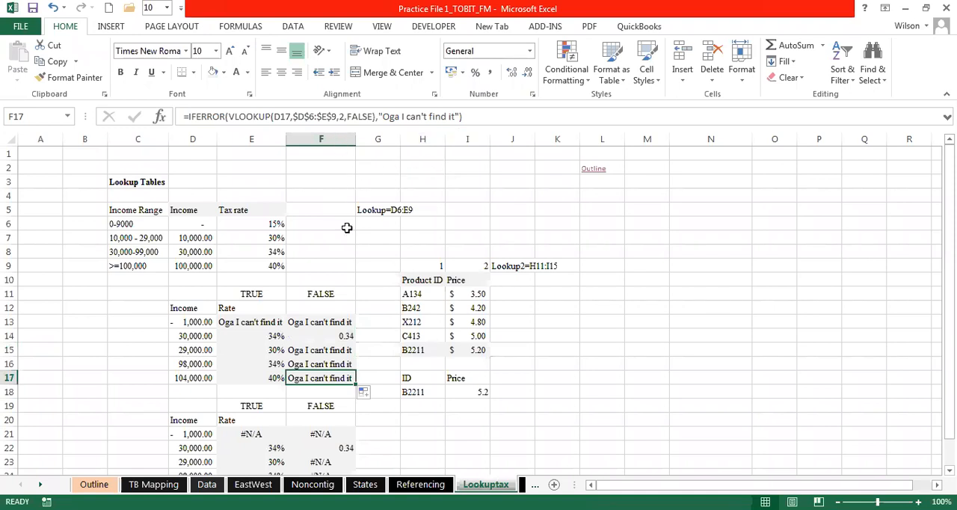
click(305, 322)
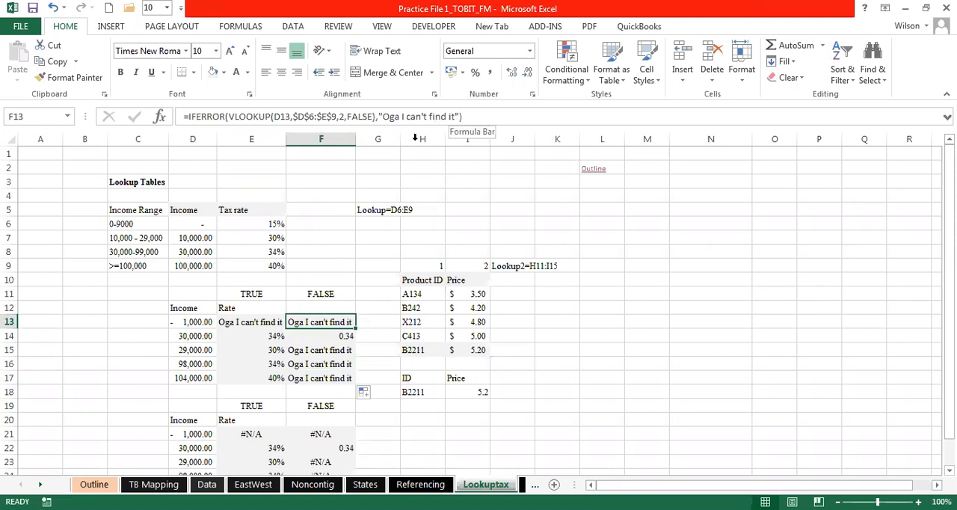
- Change the value returned on error in E13's IFERROR formula to 0 and copy the formula down to E17
click(246, 323)
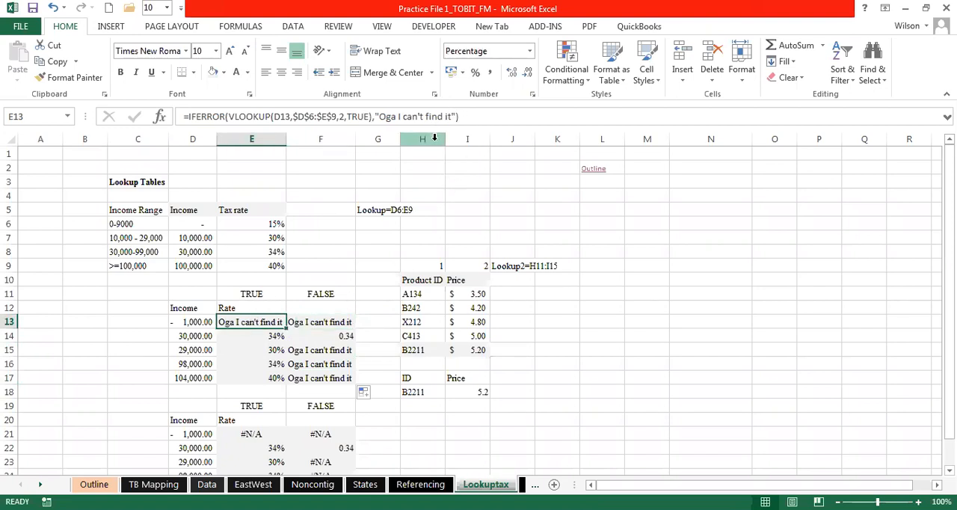
click(457, 116)
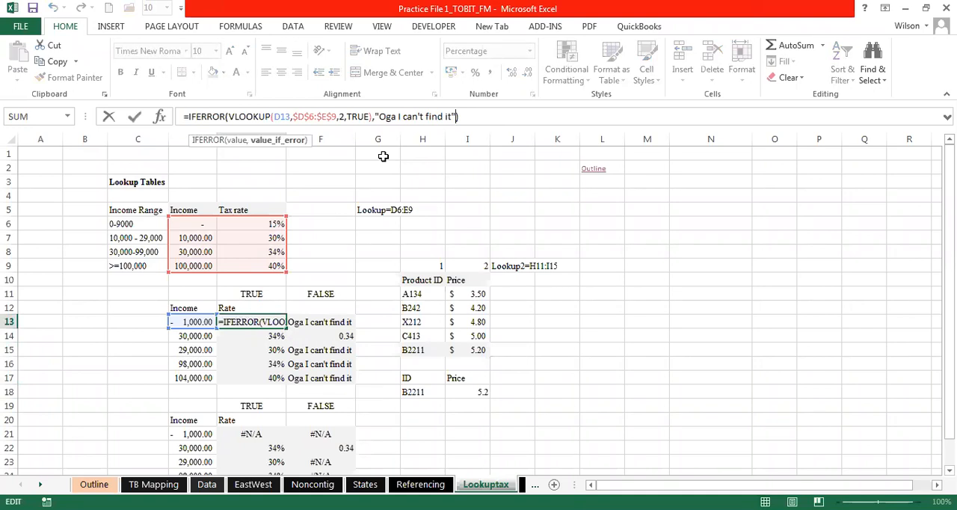
key(BackSpace)
key(BackSpace)
key(BackSpace)
key(BackSpace)
key(BackSpace)
key(BackSpace)
key(BackSpace)
key(BackSpace)
key(BackSpace)
key(BackSpace)
key(BackSpace)
key(BackSpace)
key(BackSpace)
key(BackSpace)
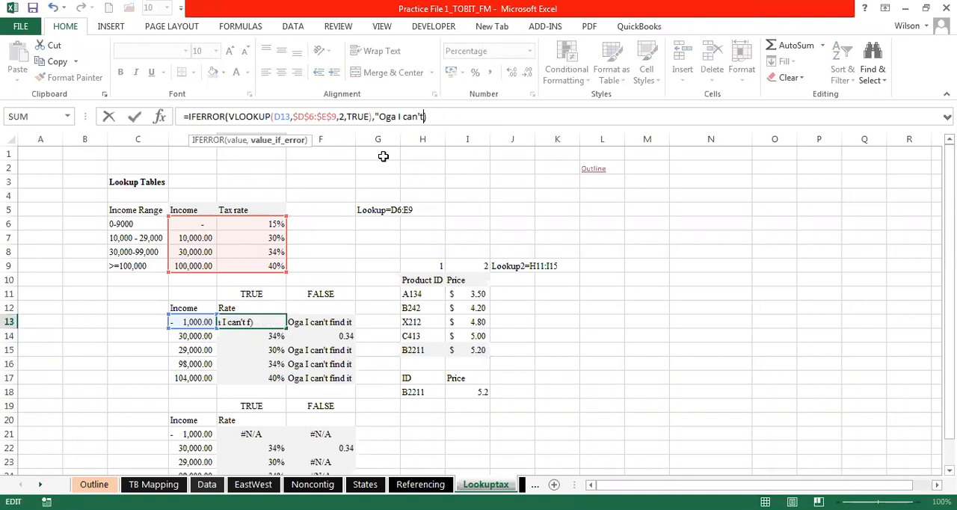
key(BackSpace)
key(BackSpace)
key(BackSpace)
key(BackSpace)
key(BackSpace)
key(BackSpace)
key(BackSpace)
key(BackSpace)
text(),0)
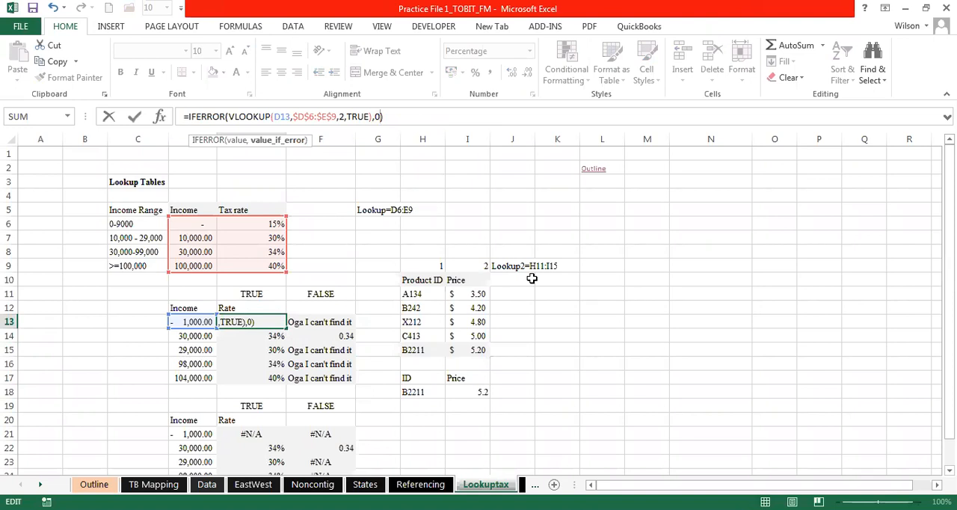
key(Return)
click(276, 321)
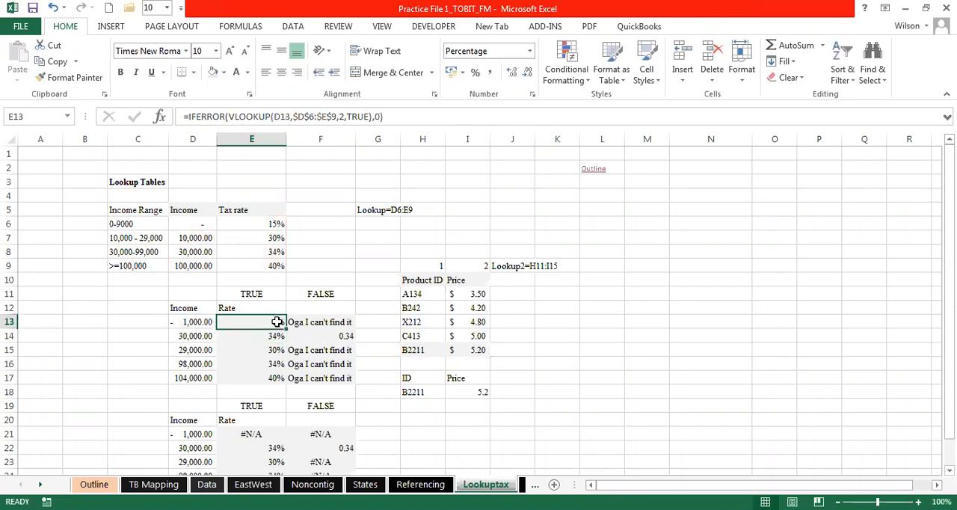
drag(284, 329, 282, 388)
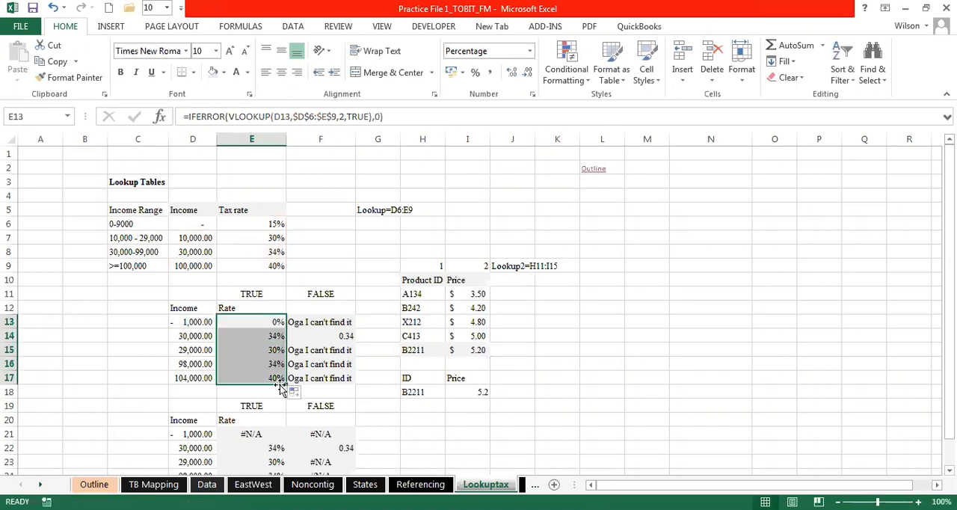
- Change the value returned on error in F13's IFERROR formula to 0
click(329, 318)
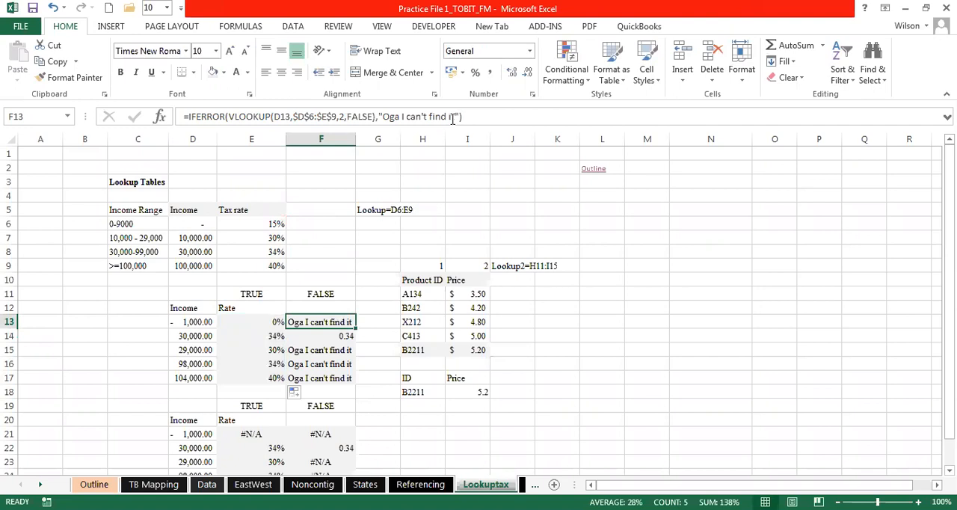
click(452, 118)
key(BackSpace)
key(BackSpace)
key(BackSpace)
key(BackSpace)
key(BackSpace)
key(BackSpace)
key(BackSpace)
key(BackSpace)
key(BackSpace)
key(BackSpace)
key(BackSpace)
key(BackSpace)
key(BackSpace)
key(BackSpace)
key(BackSpace)
key(BackSpace)
key(BackSpace)
key(BackSpace)
key(BackSpace)
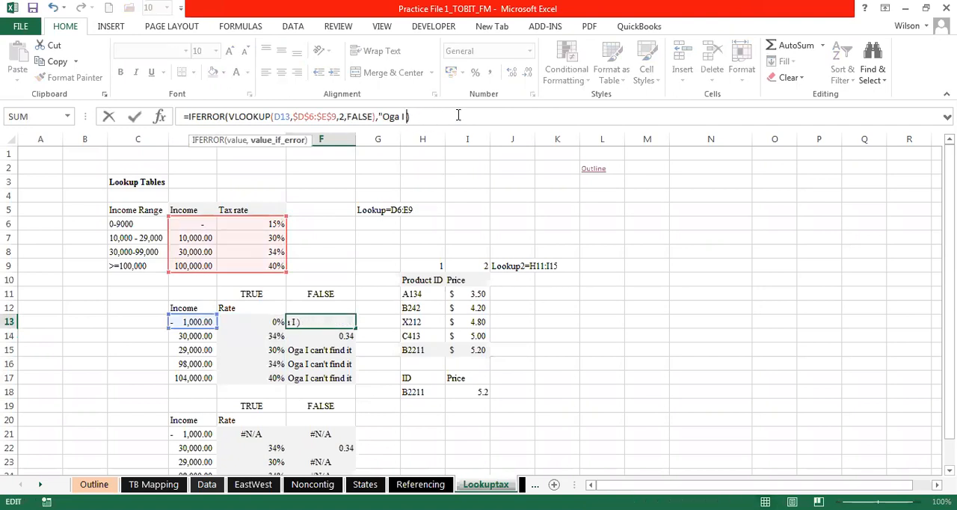
key(BackSpace)
key(BackSpace)
key(Return)
- Copy F13's formula down to F17 and apply the comma number style to those cells
click(349, 323)
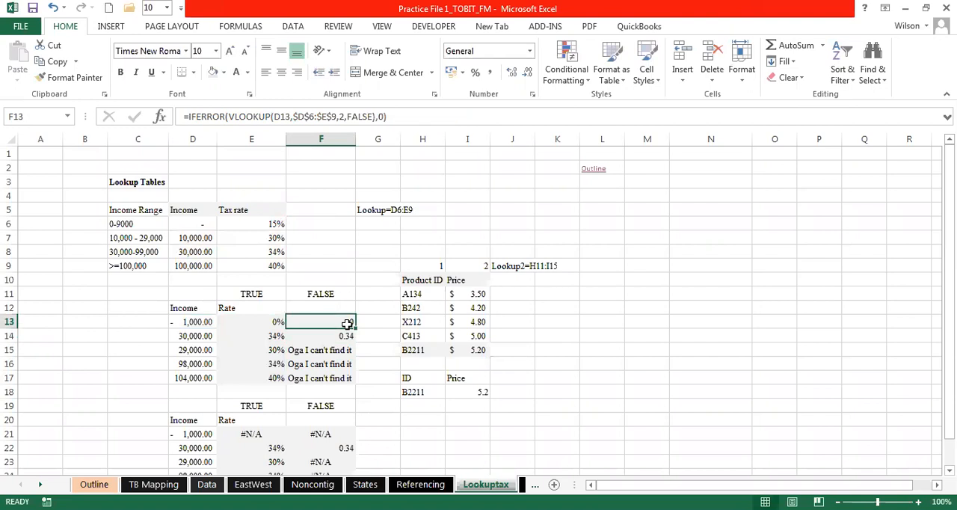
drag(354, 378, 353, 381)
click(490, 72)
click(584, 376)
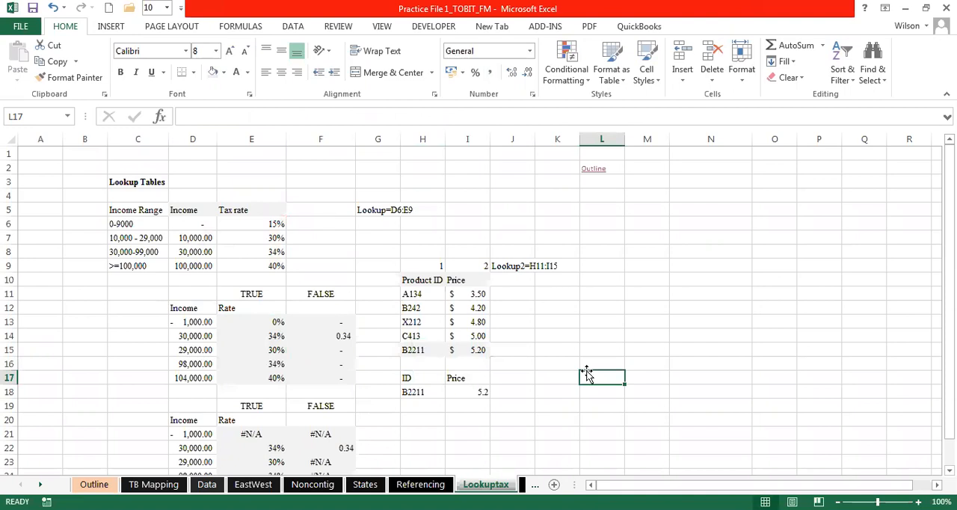
click(341, 321)
click(271, 320)
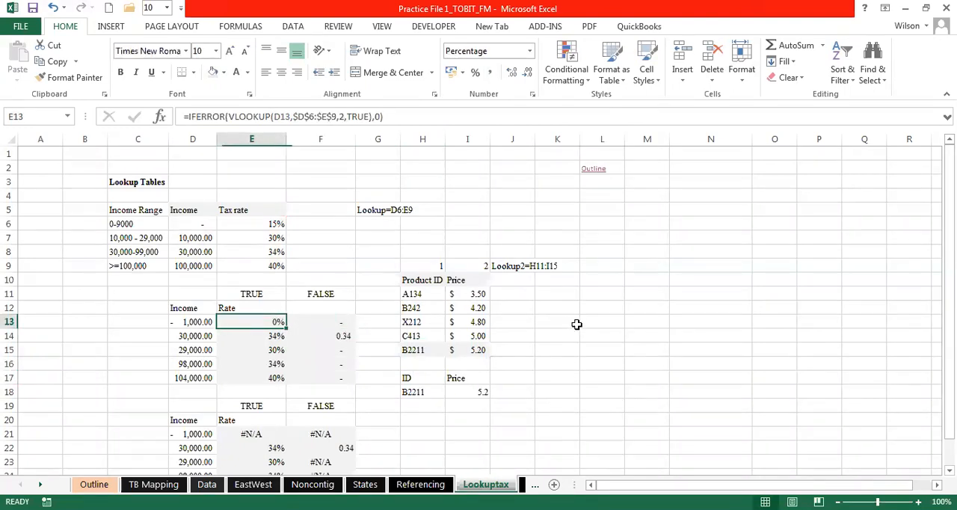
click(610, 333)
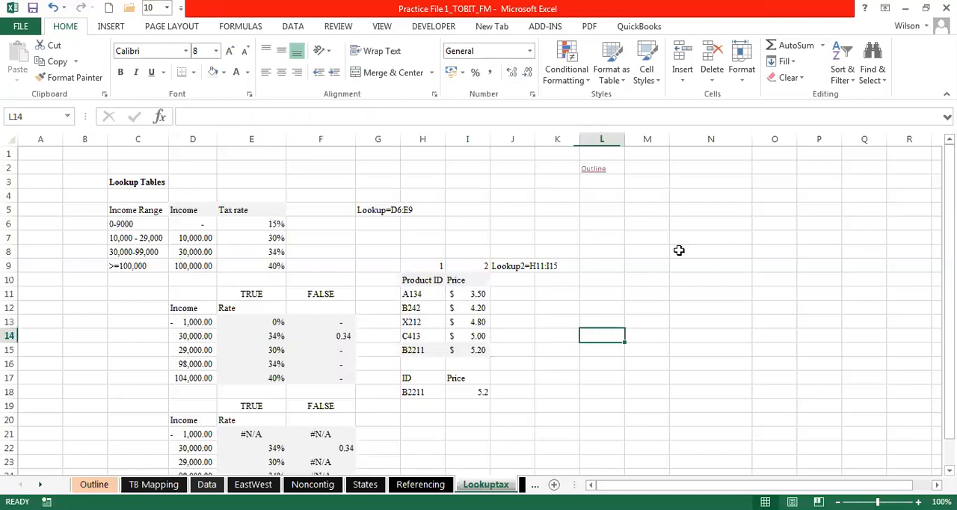
click(348, 262)
click(397, 251)
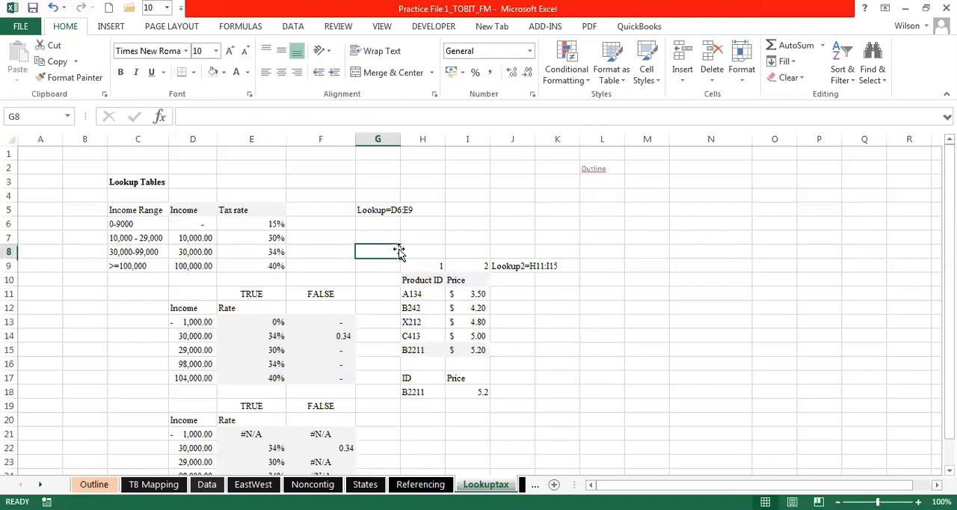
click(363, 181)
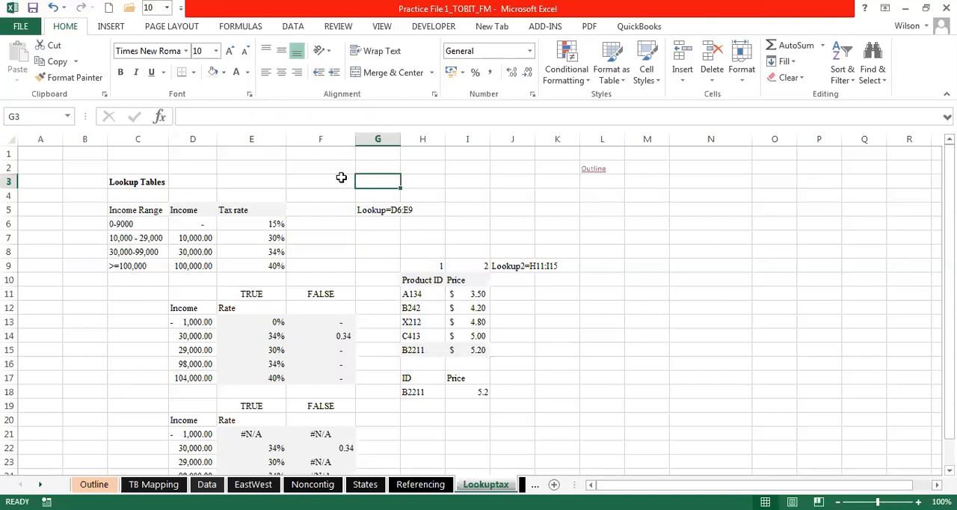
click(340, 178)
click(329, 167)
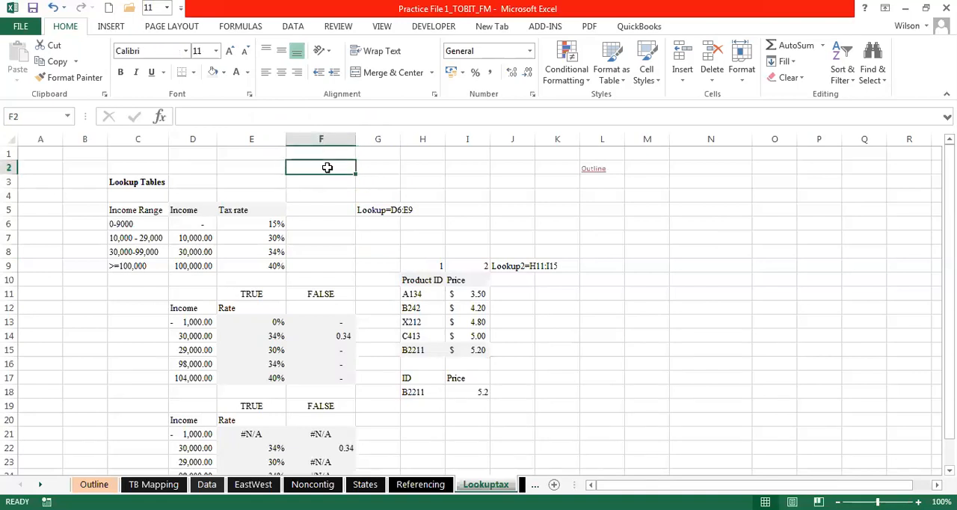
click(377, 165)
click(420, 166)
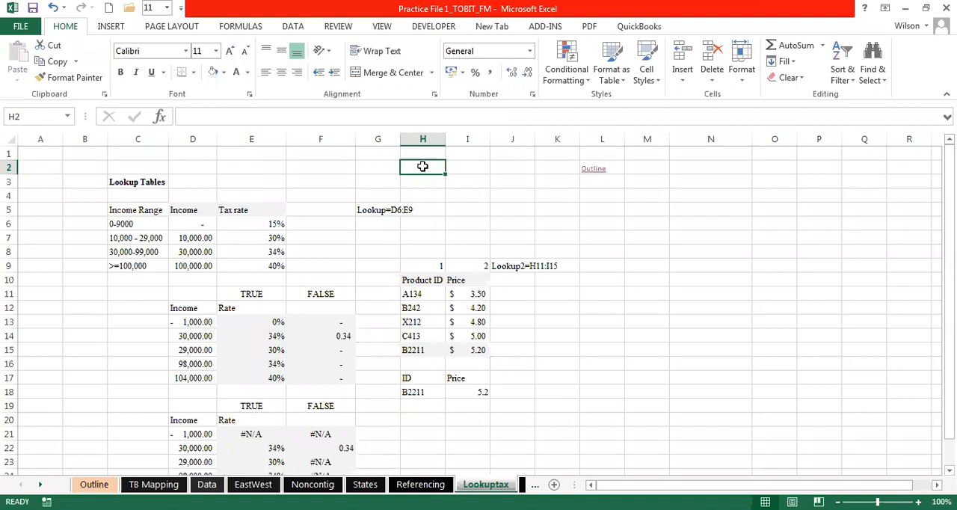
click(374, 163)
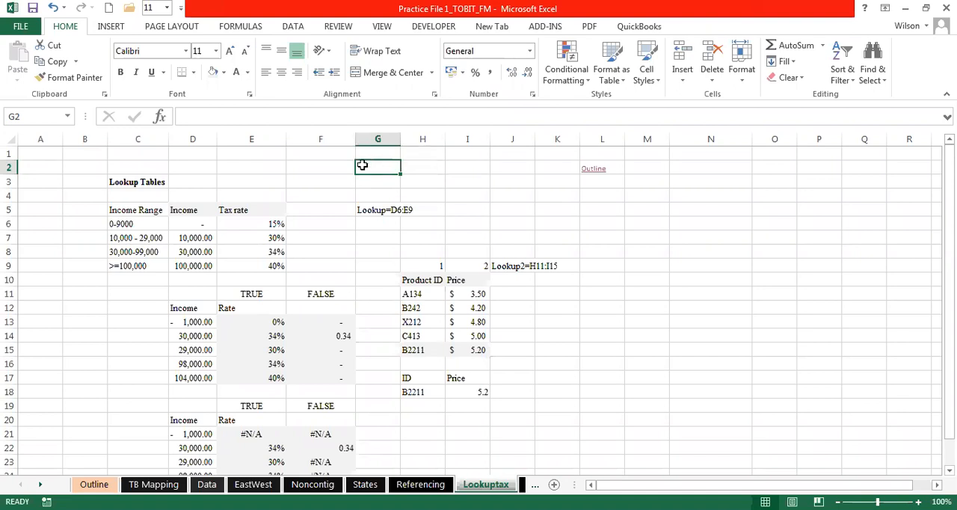
click(342, 165)
click(374, 168)
click(318, 170)
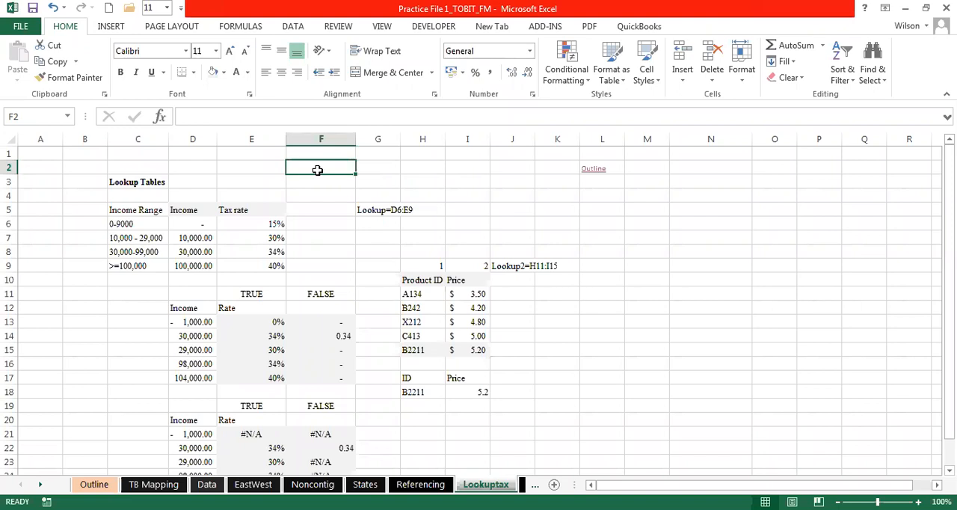
drag(137, 213, 256, 224)
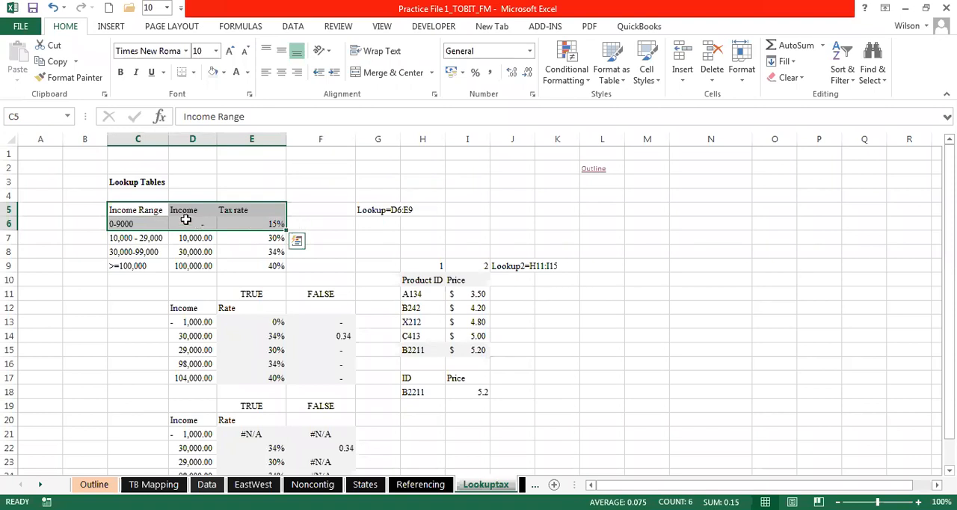
drag(144, 210, 257, 219)
drag(188, 298, 259, 379)
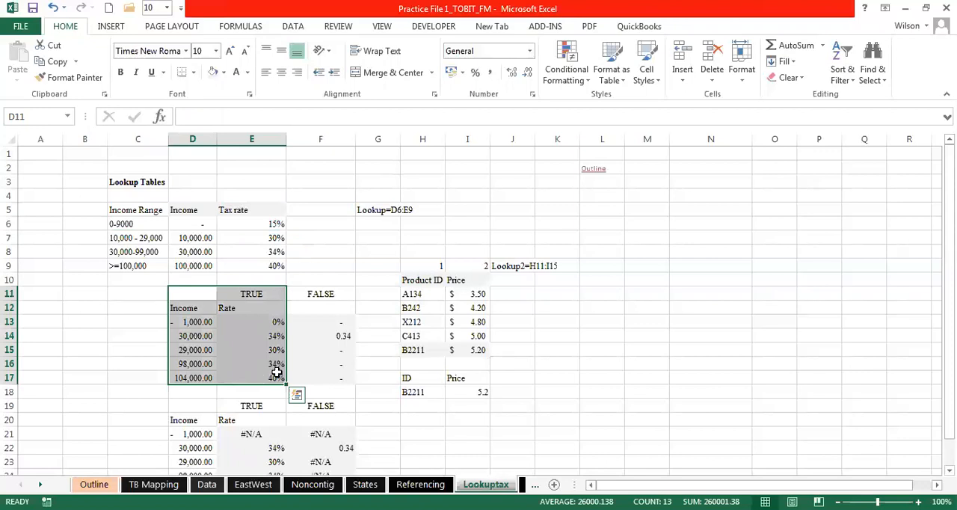
- Copy the tax table's header row and first data row, C5:E6, to the empty area starting at N5
click(136, 210)
shift+click(275, 223)
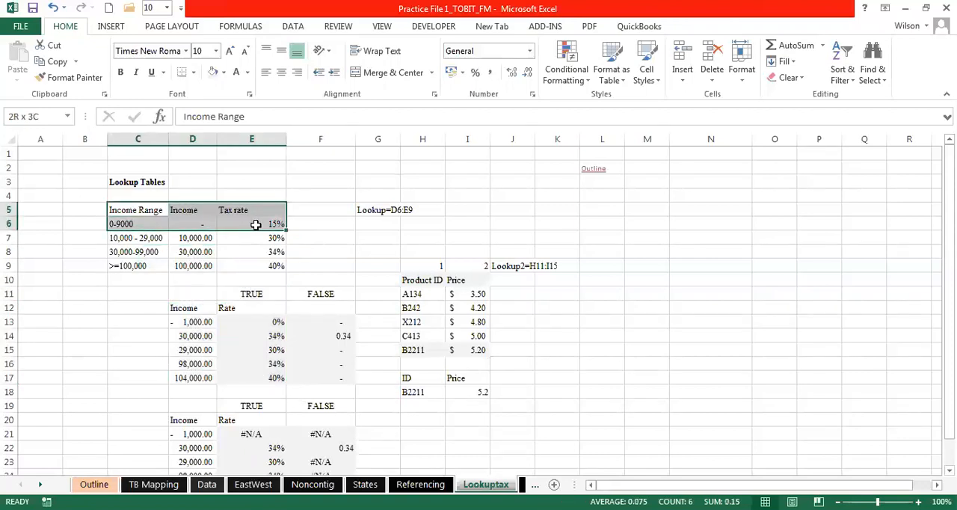
key(ctrl+c)
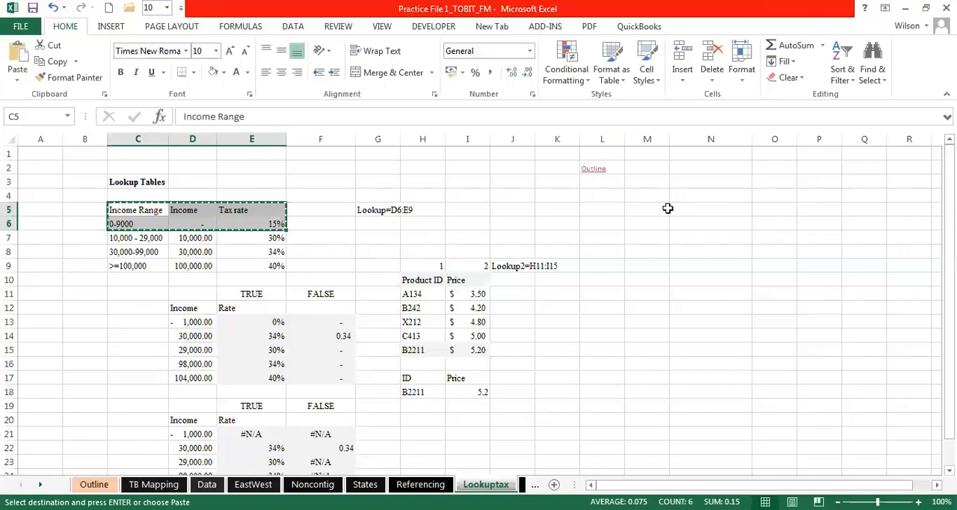
click(657, 209)
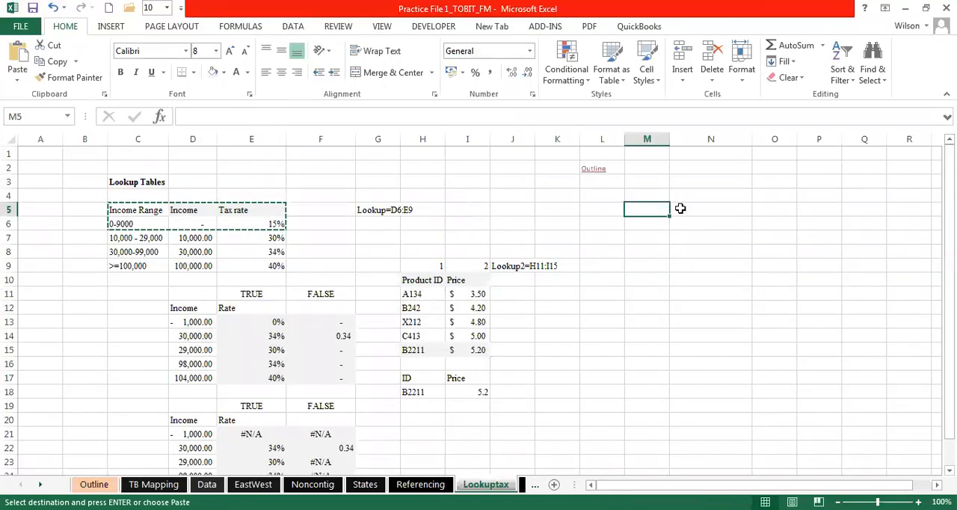
click(680, 208)
key(ctrl+v)
drag(695, 212, 833, 223)
drag(682, 209, 803, 226)
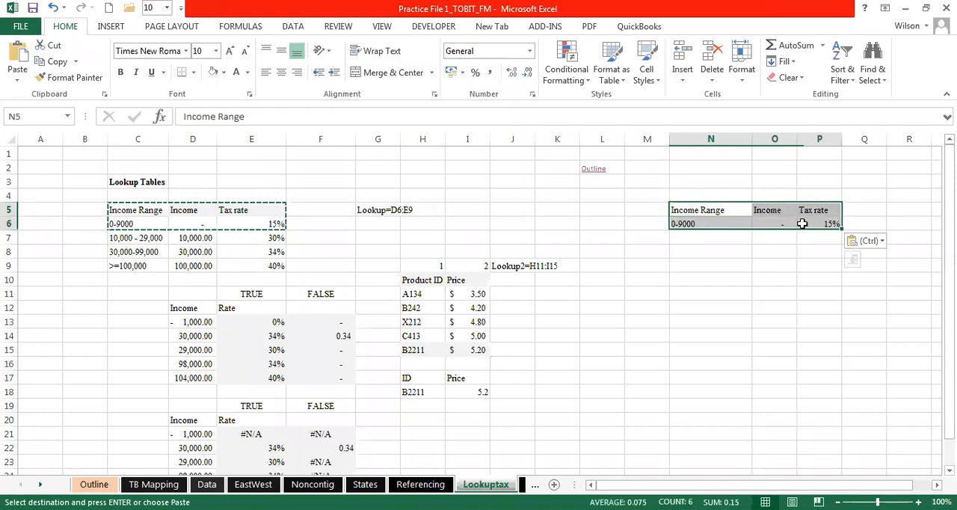
- Clear the copy selection and enter the label "Income" in N9 below the copied table
click(707, 249)
click(766, 211)
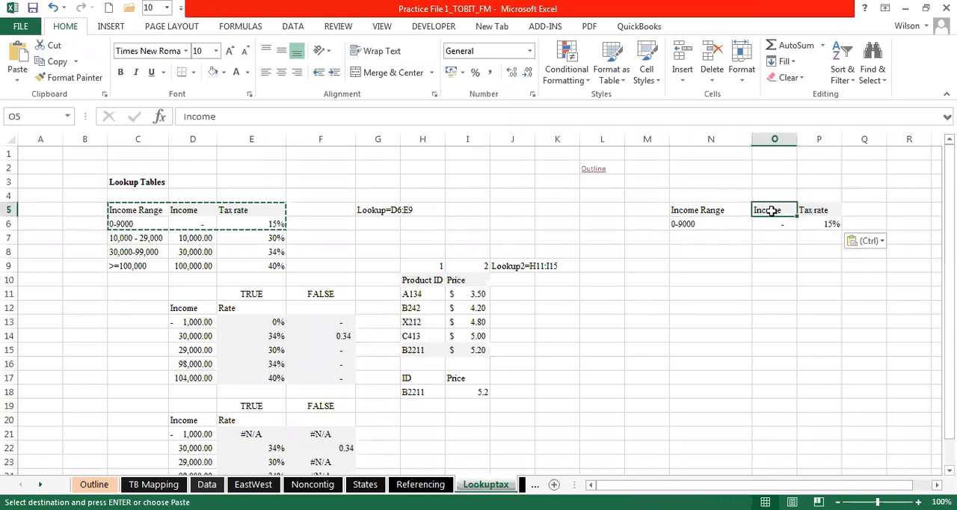
click(778, 224)
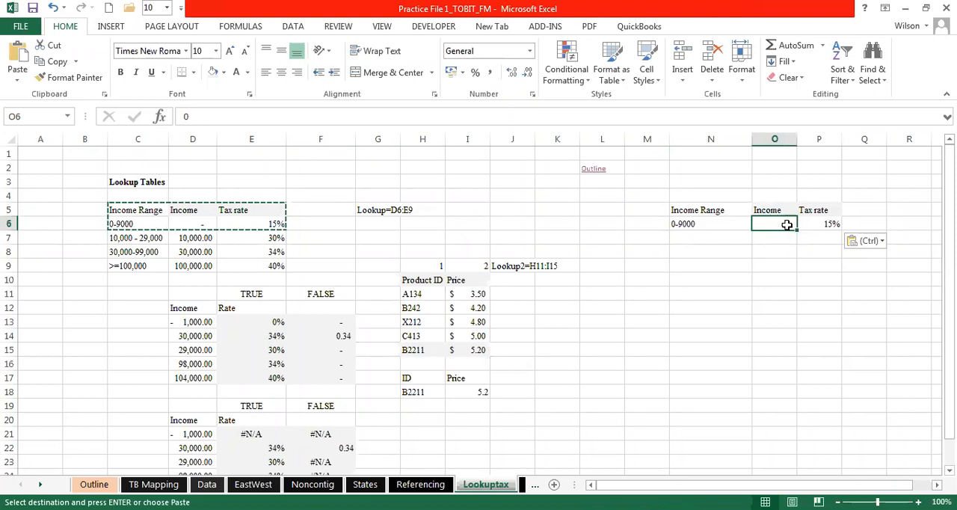
click(735, 261)
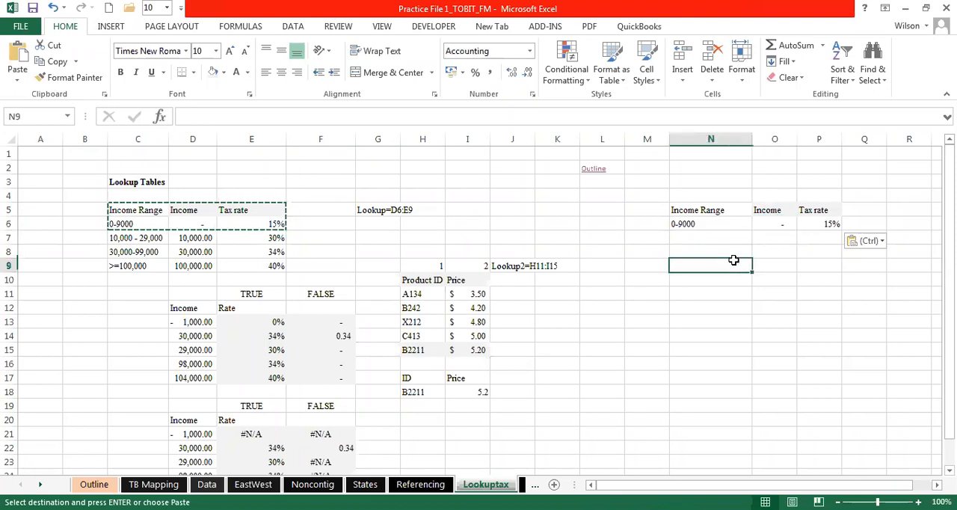
key(Escape)
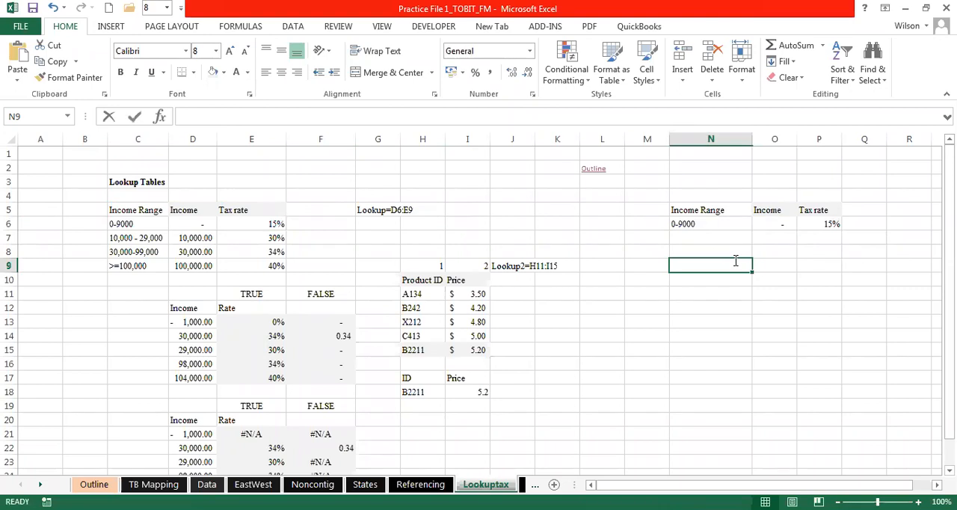
text(Inco)
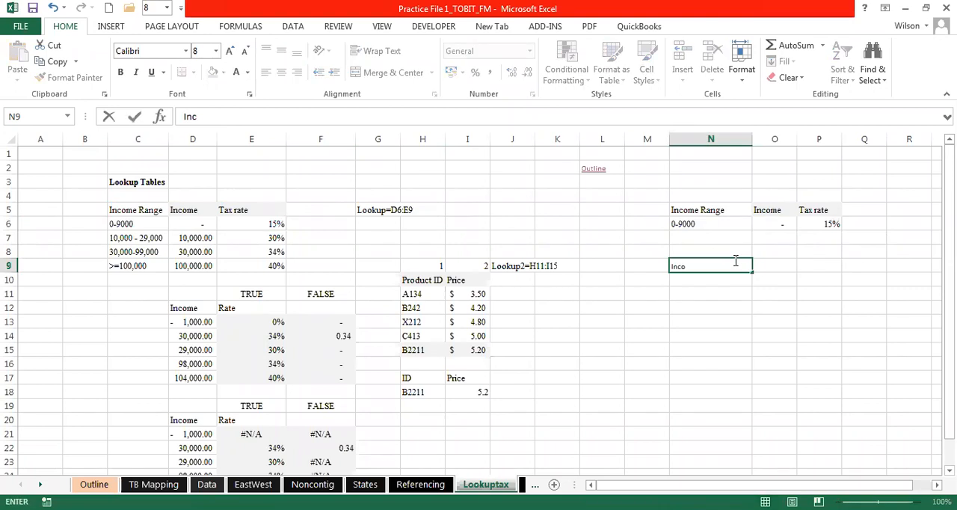
text(me)
- Enter an HLOOKUP formula in O9 that finds N9 in N5:P6 and returns row 2 with an exact match (0)
click(780, 260)
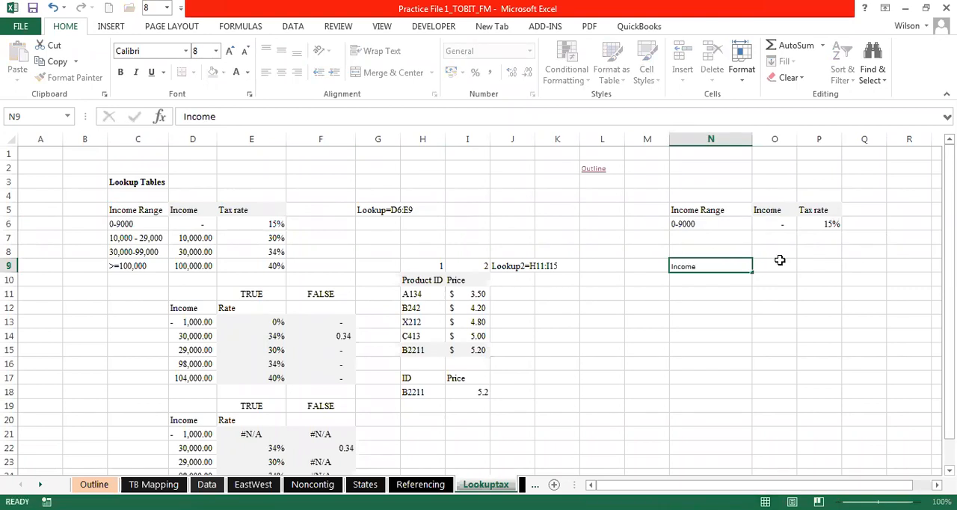
text(=)
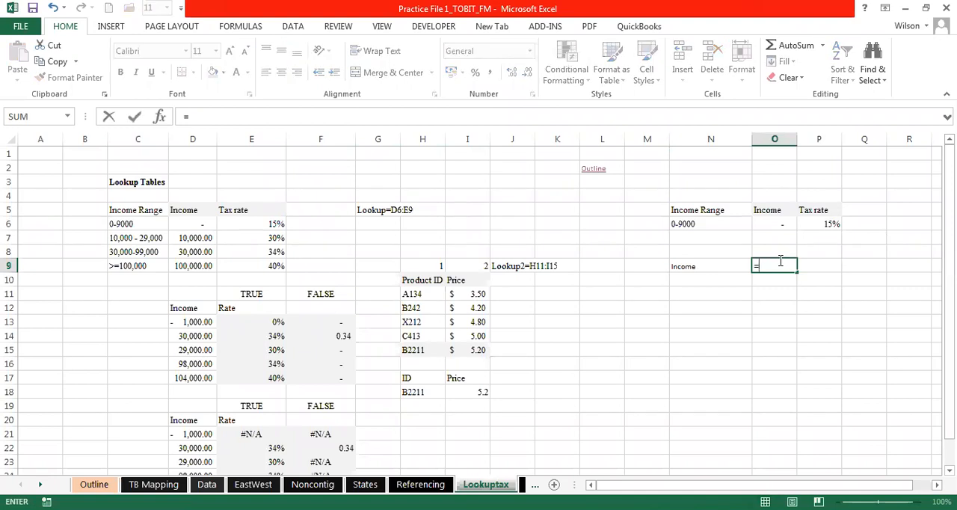
text(h)
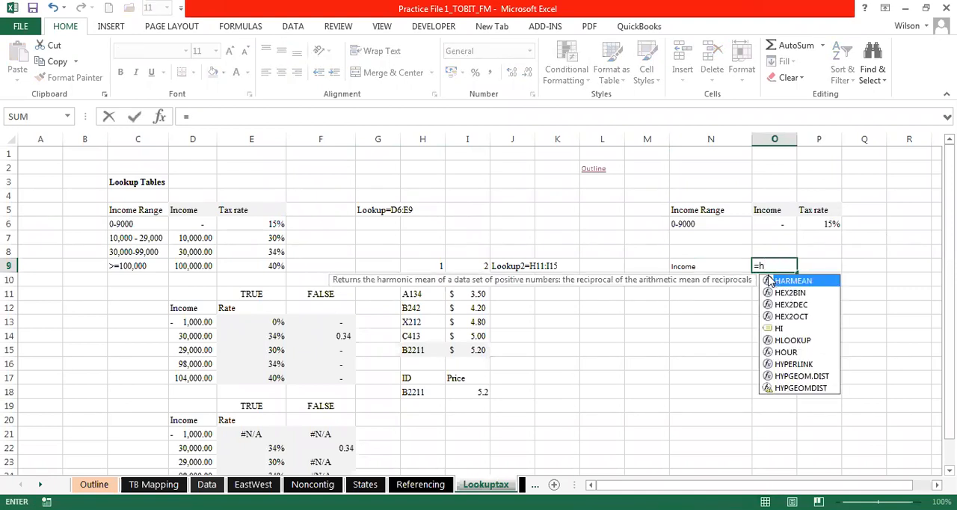
text(l)
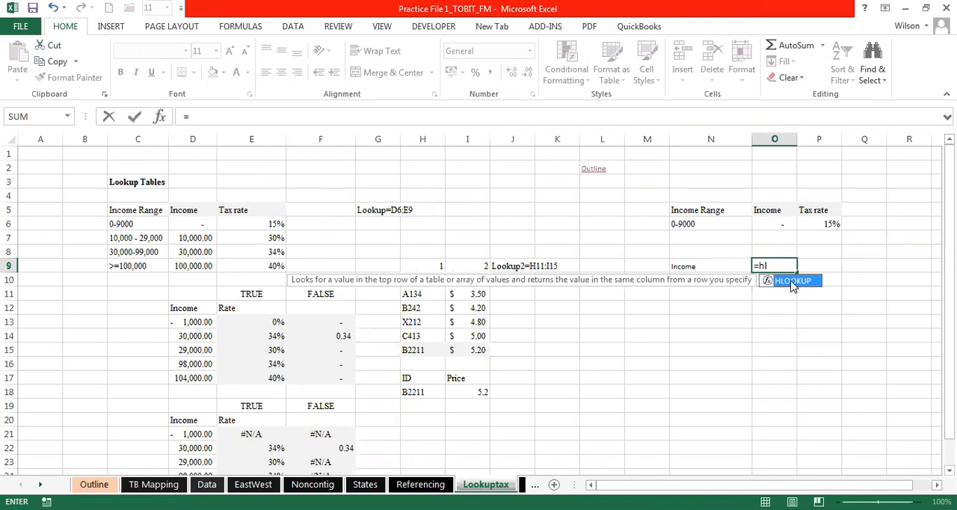
double_click(791, 281)
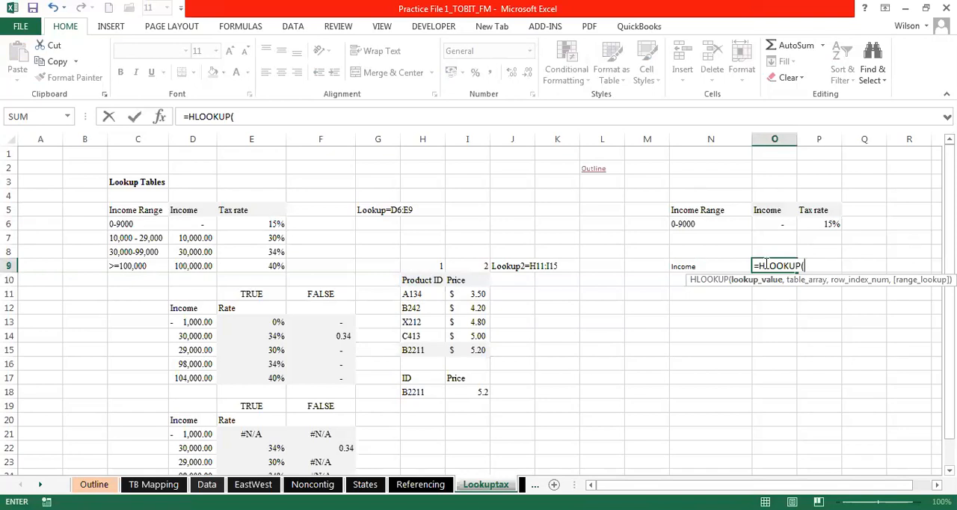
click(707, 264)
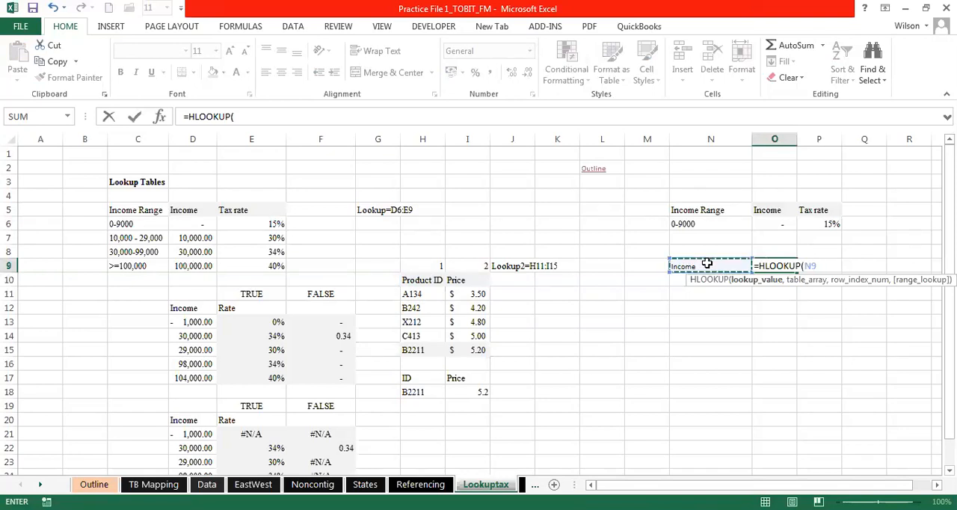
text(,)
drag(704, 209, 808, 224)
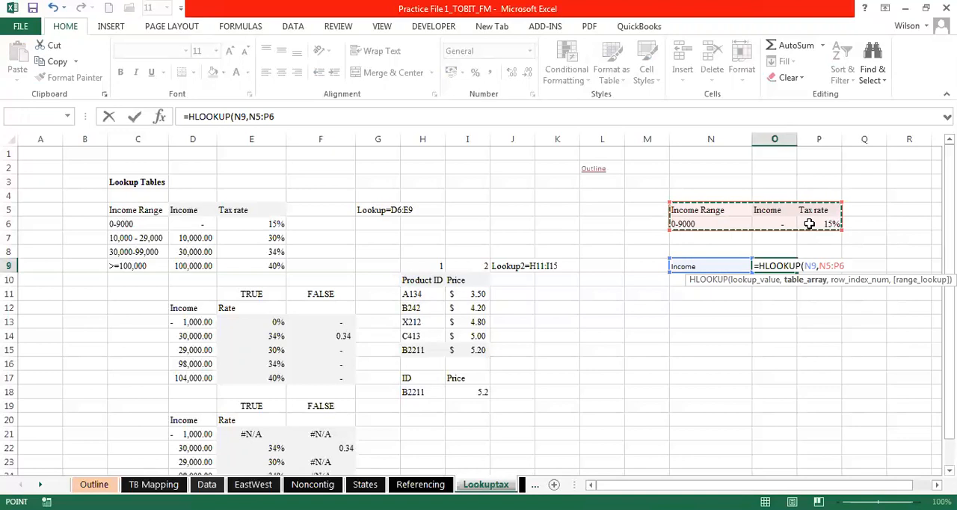
text(,)
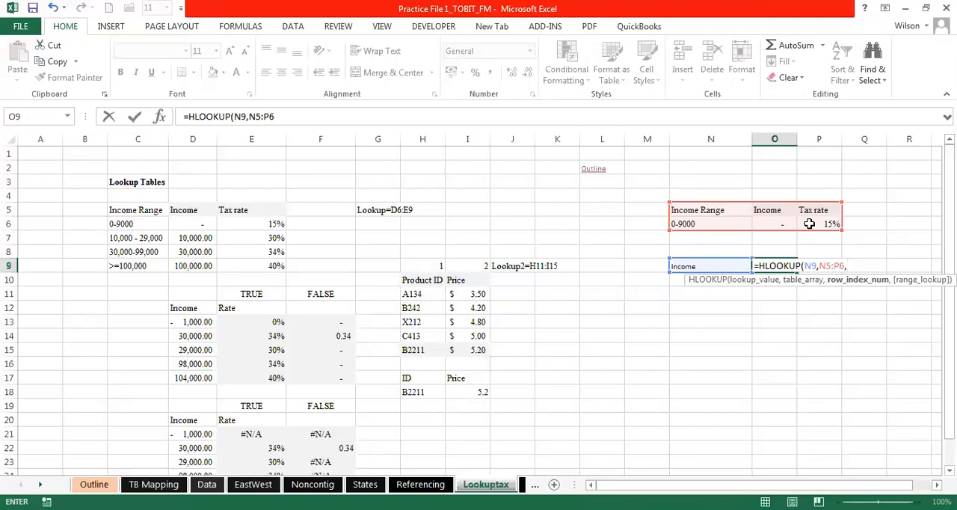
text(2,0)
key(Return)
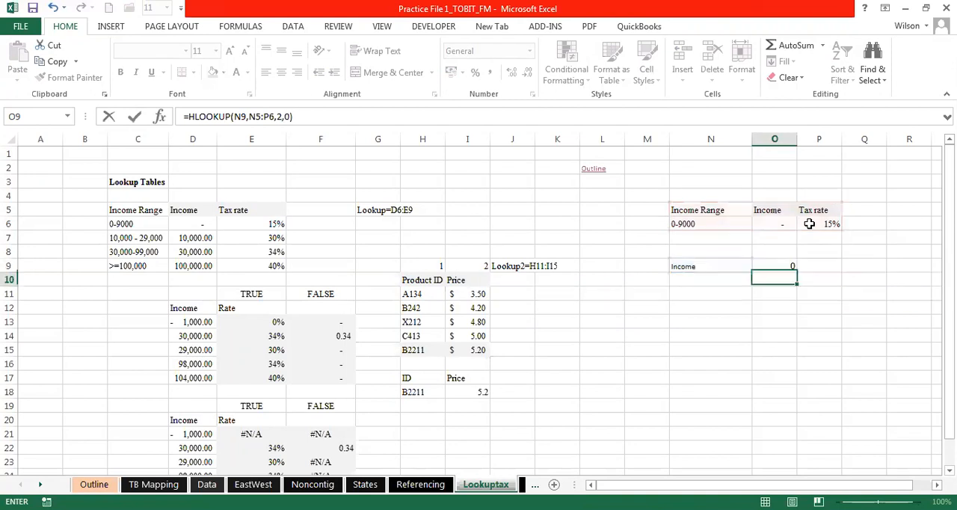
- Compare the HLOOKUP result in O9 with the source value in O6 and apply the comma number style to O9
click(779, 264)
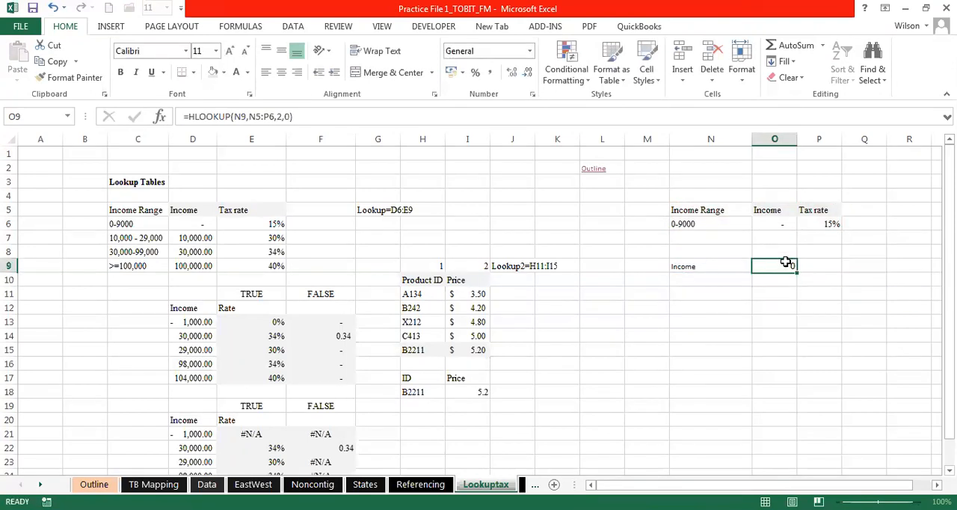
click(772, 219)
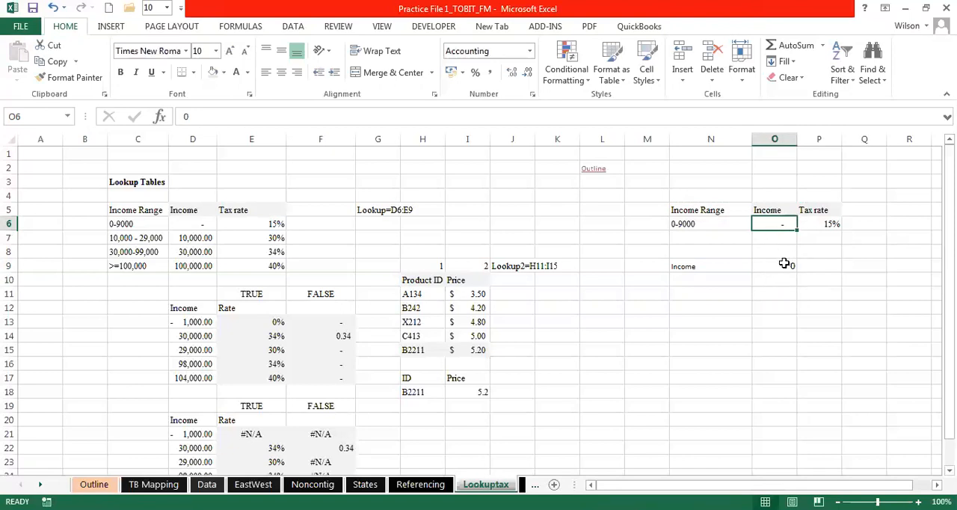
click(785, 263)
click(491, 72)
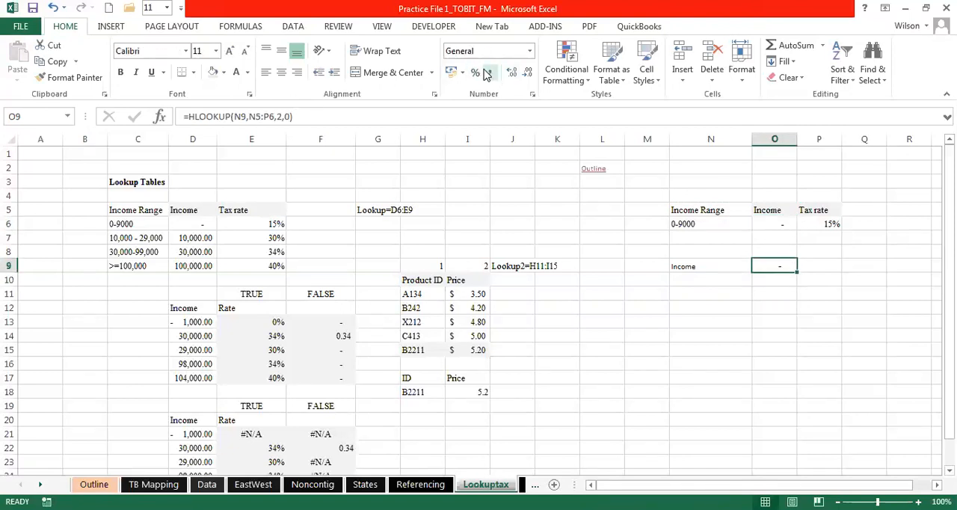
click(718, 278)
click(768, 265)
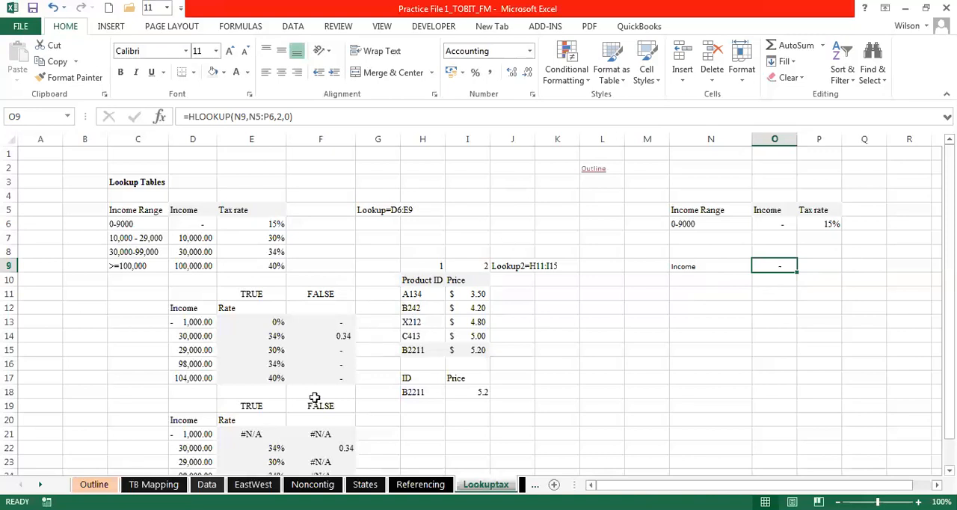
click(495, 209)
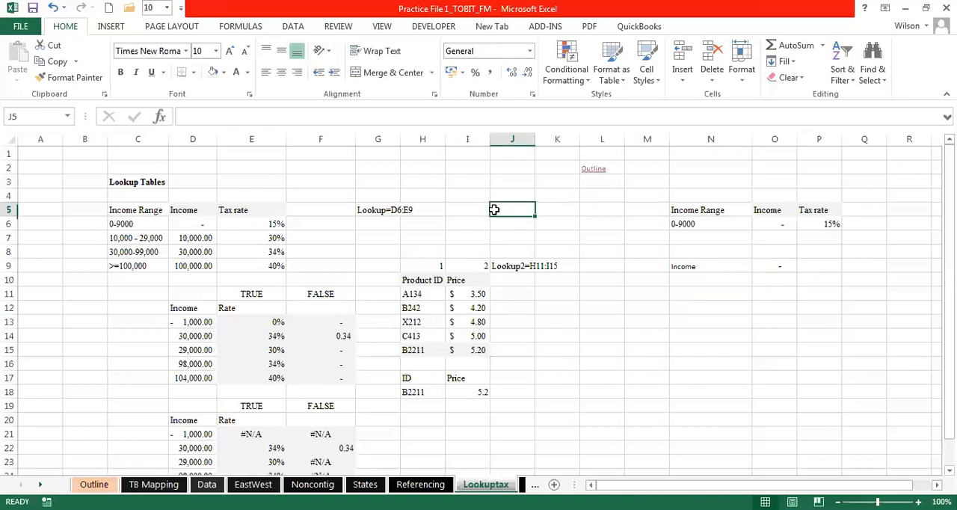
click(475, 185)
click(517, 210)
click(547, 236)
click(528, 208)
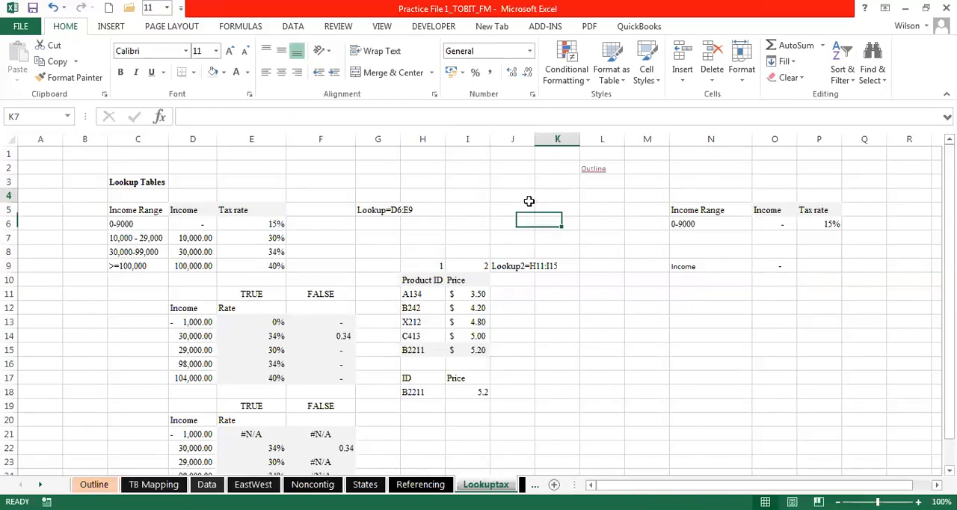
click(512, 188)
click(512, 183)
click(461, 179)
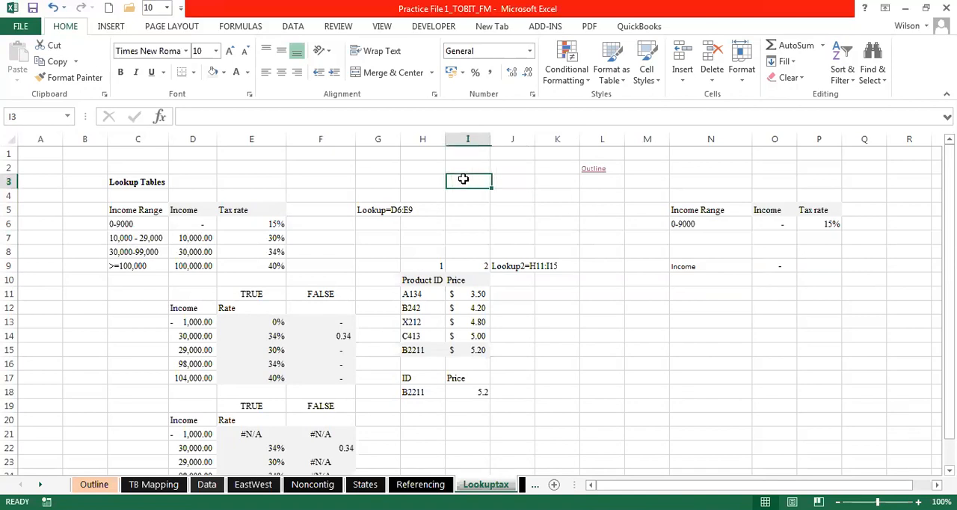
click(432, 169)
click(432, 169)
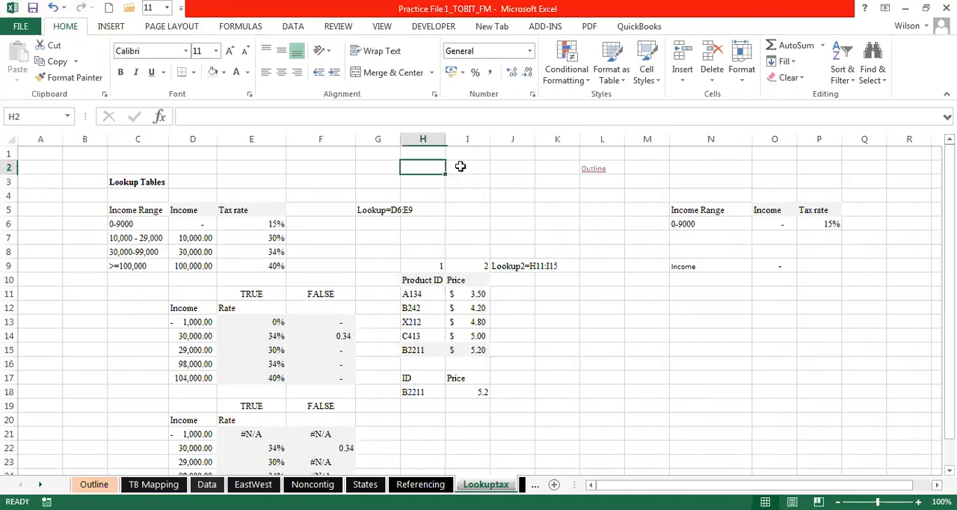
click(460, 166)
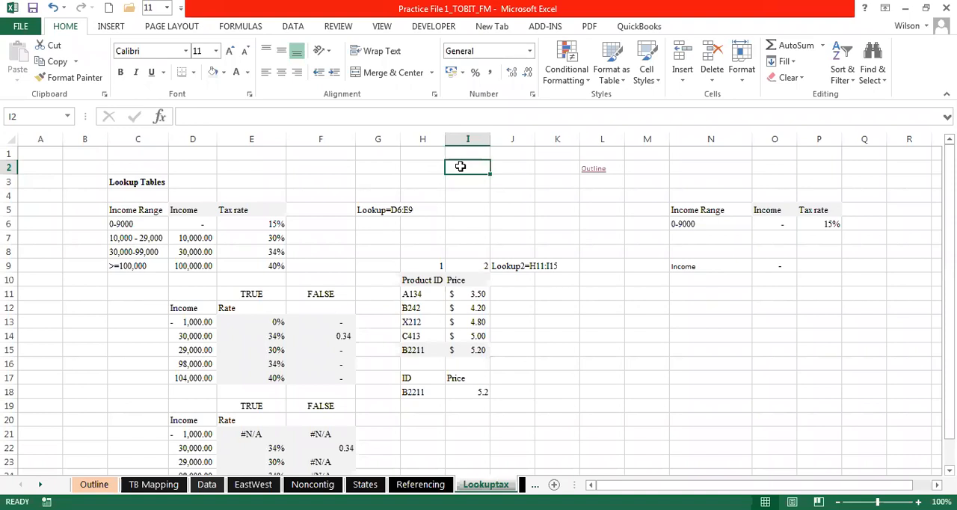
click(509, 179)
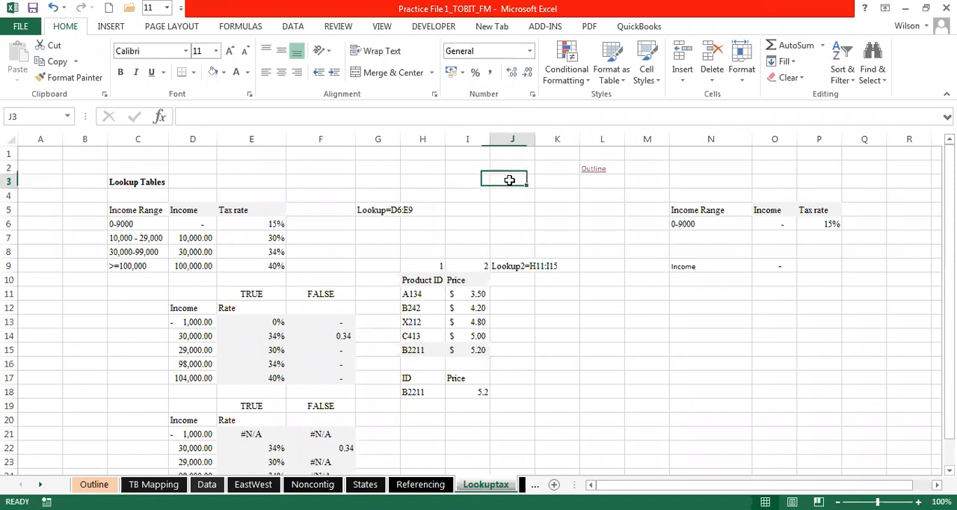
click(508, 194)
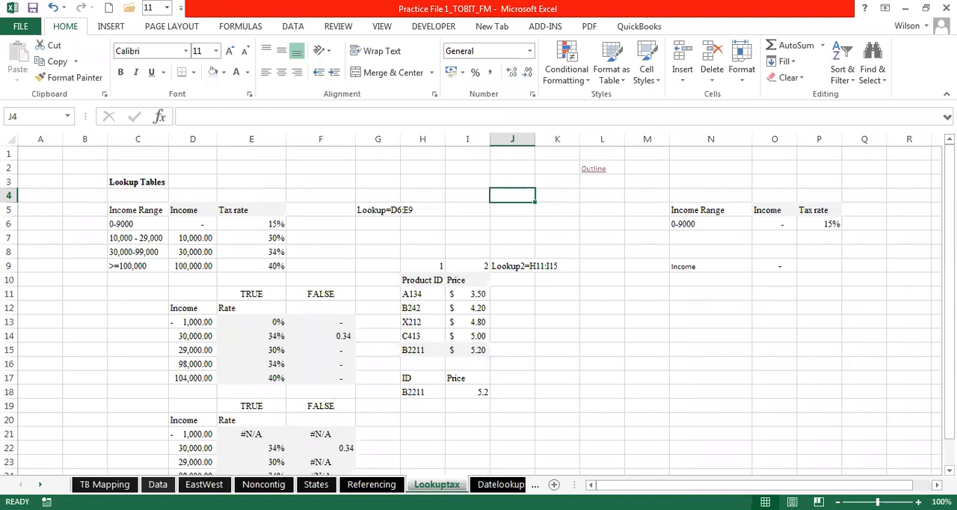
- Return to the Outline sheet and follow the TB Mapping link listed under IF Function, Nested IF Function & IFERROR
click(41, 485)
click(40, 485)
click(41, 485)
click(40, 484)
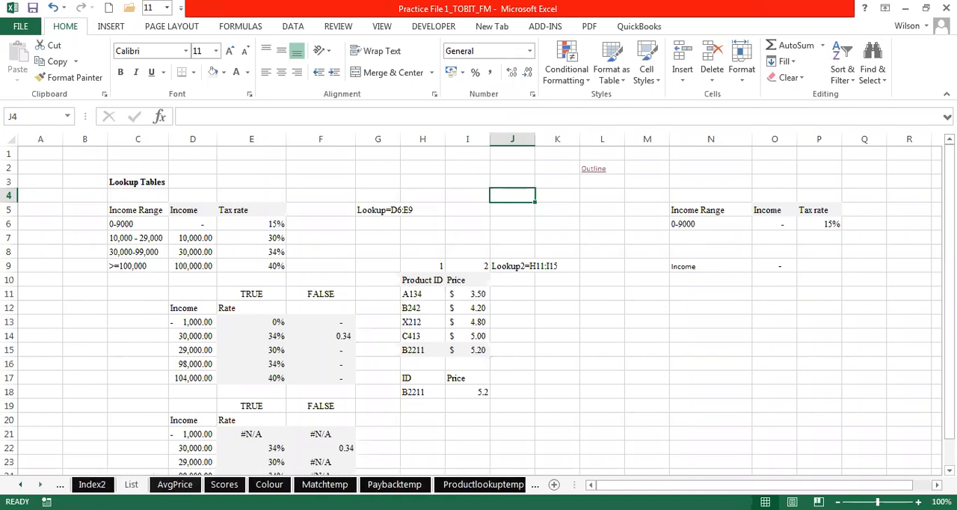
click(40, 484)
click(41, 485)
click(41, 484)
click(40, 484)
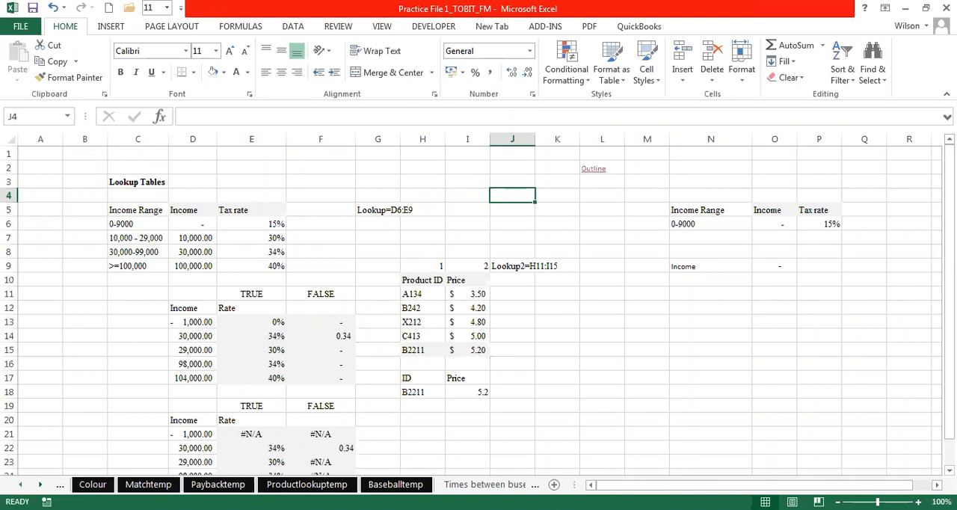
click(592, 170)
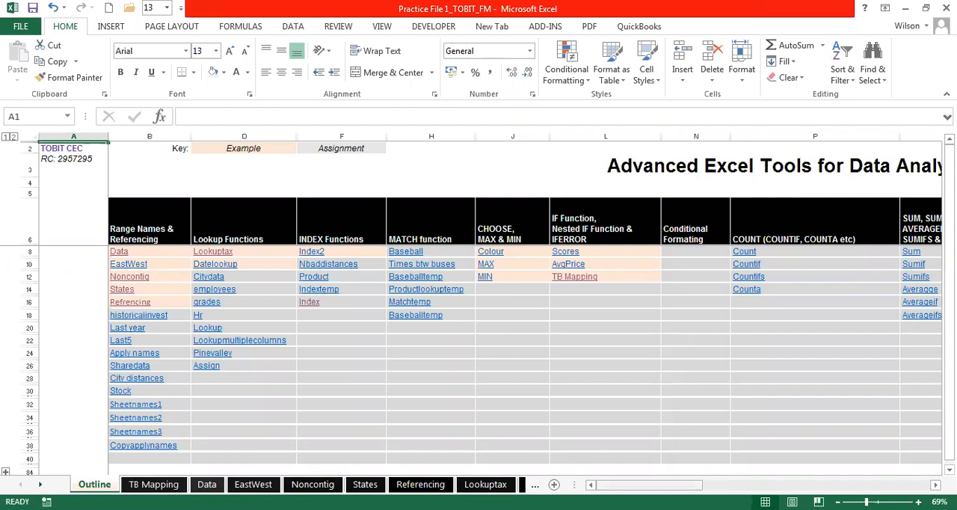
click(565, 277)
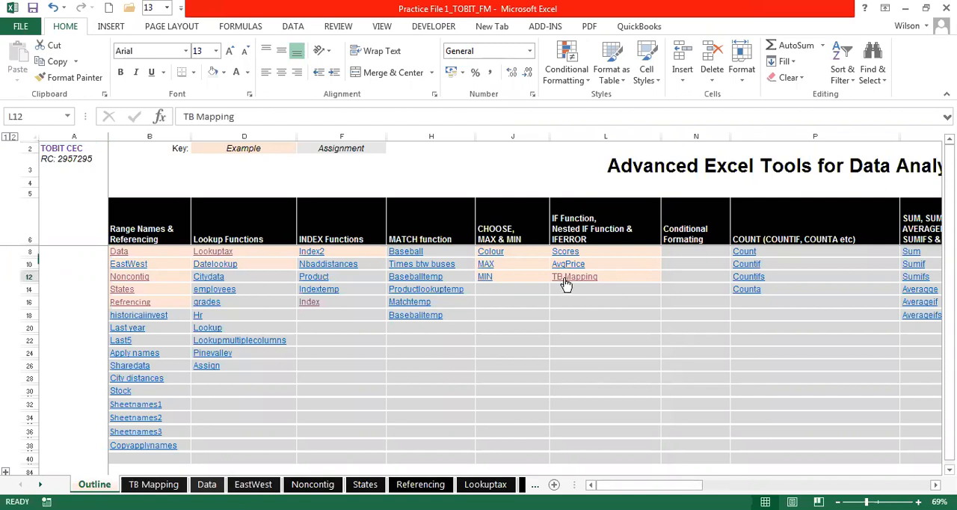
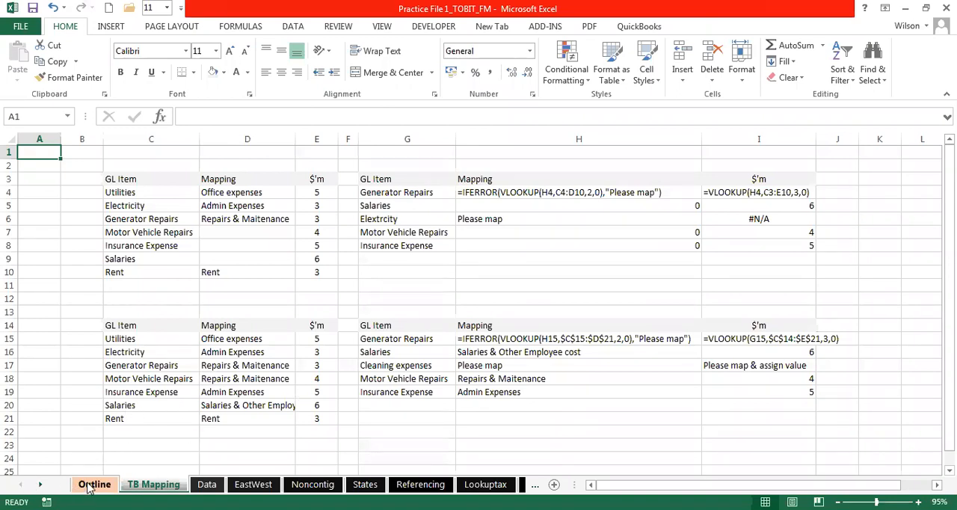
- Go back to the Lookuptax sheet and inspect the Income label in N9 and the HLOOKUP formula in O9
click(91, 484)
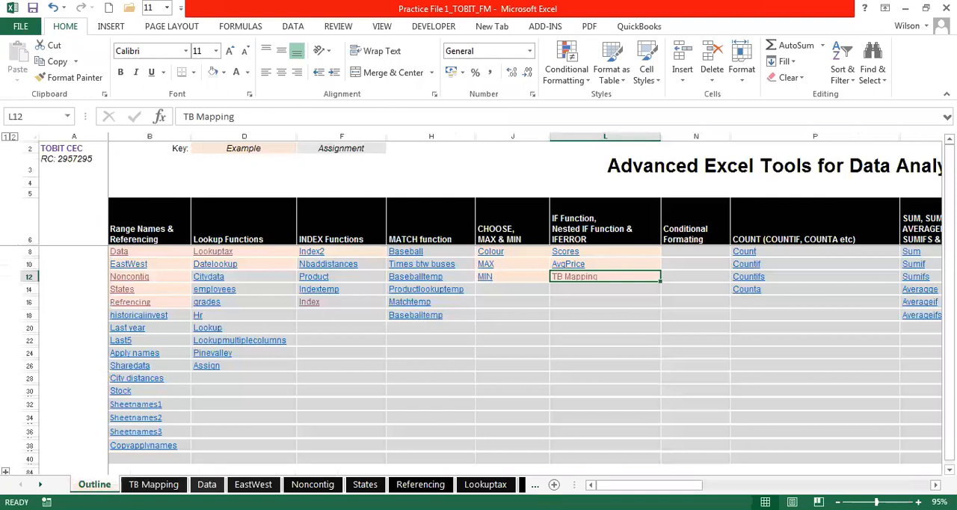
key(ctrl+Page_Down)
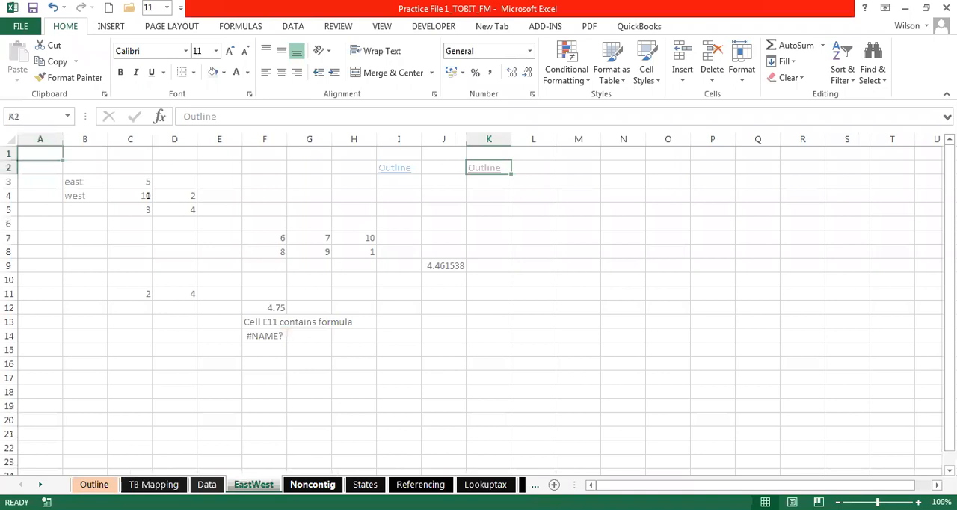
key(ctrl+Page_Down)
key(ctrl+Page_Down)
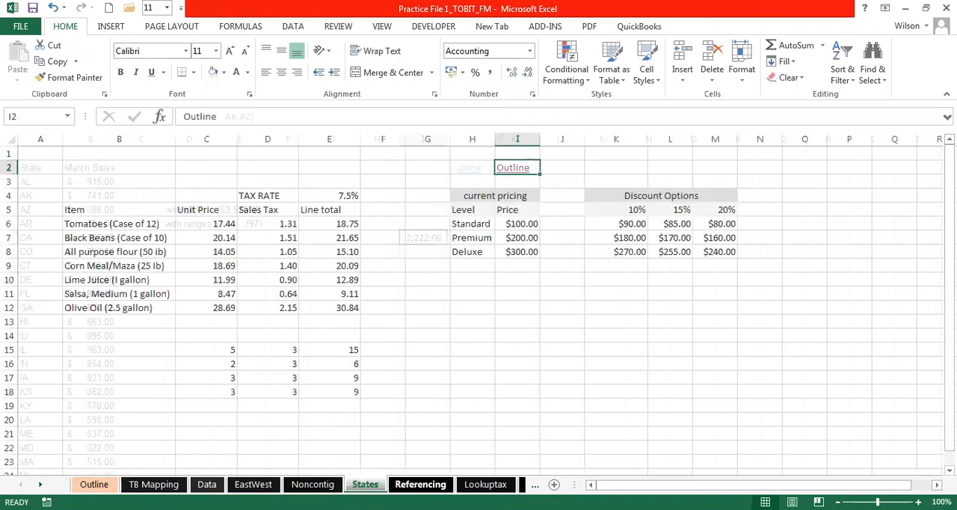
key(ctrl+Page_Down)
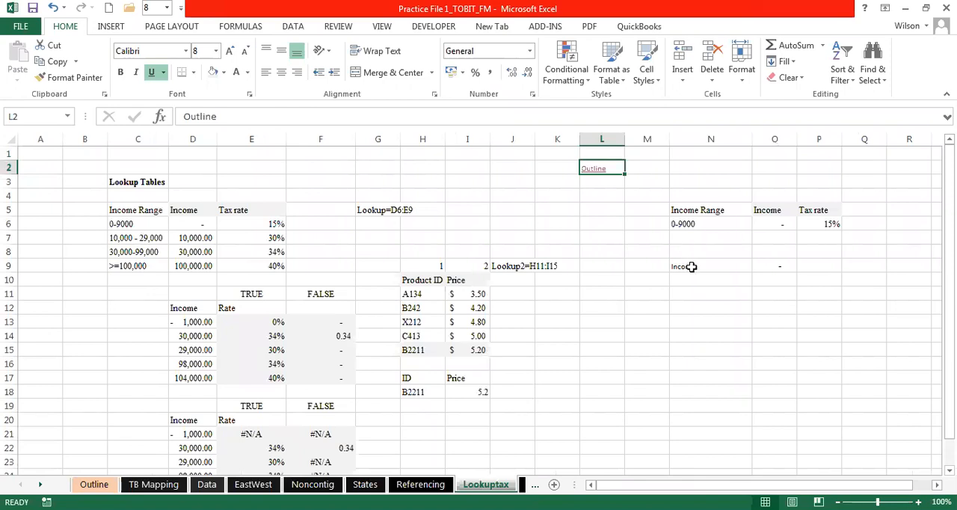
click(692, 266)
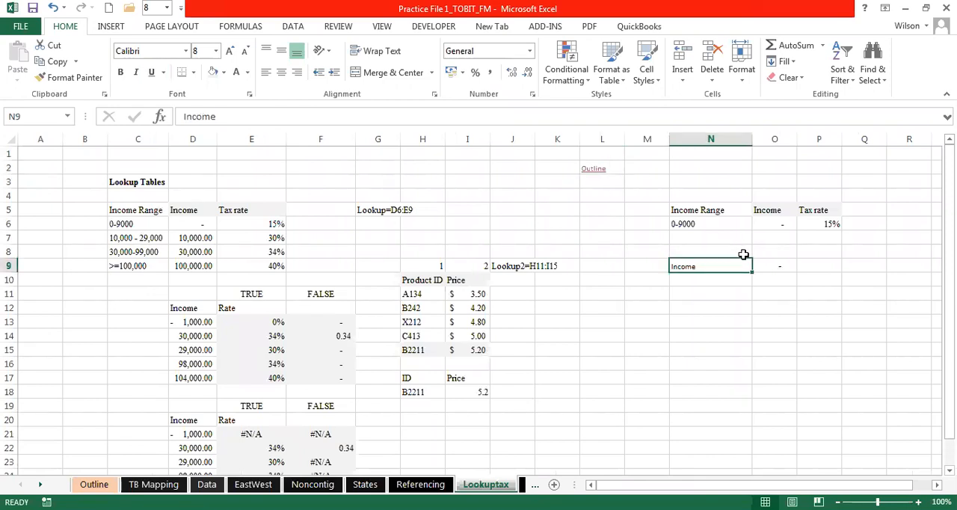
click(765, 263)
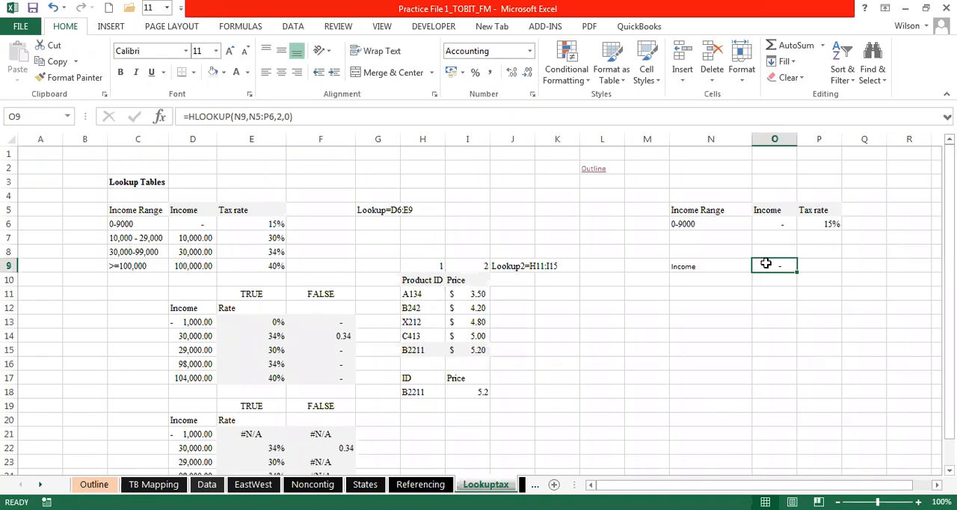
- Fill the copied horizontal table N5:P6 with the standard yellow color
click(706, 212)
drag(706, 212, 817, 216)
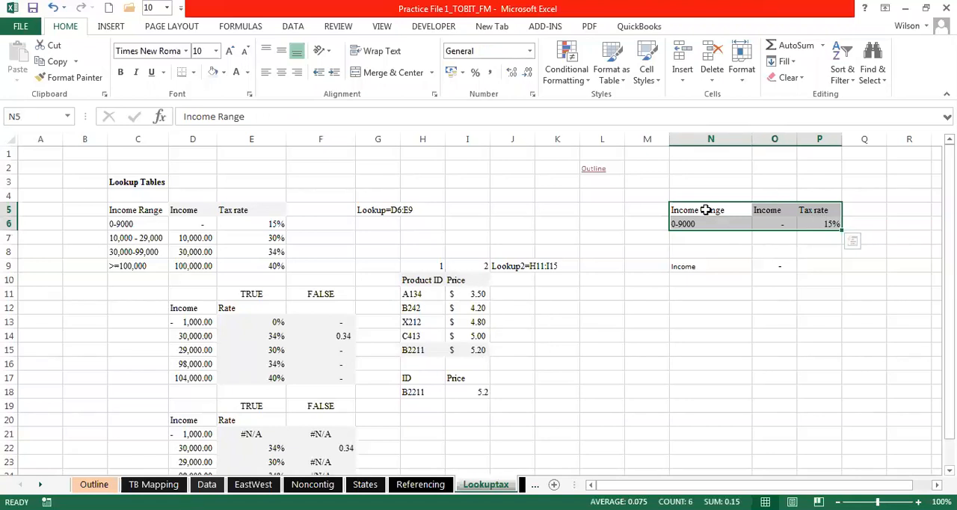
drag(705, 210, 813, 222)
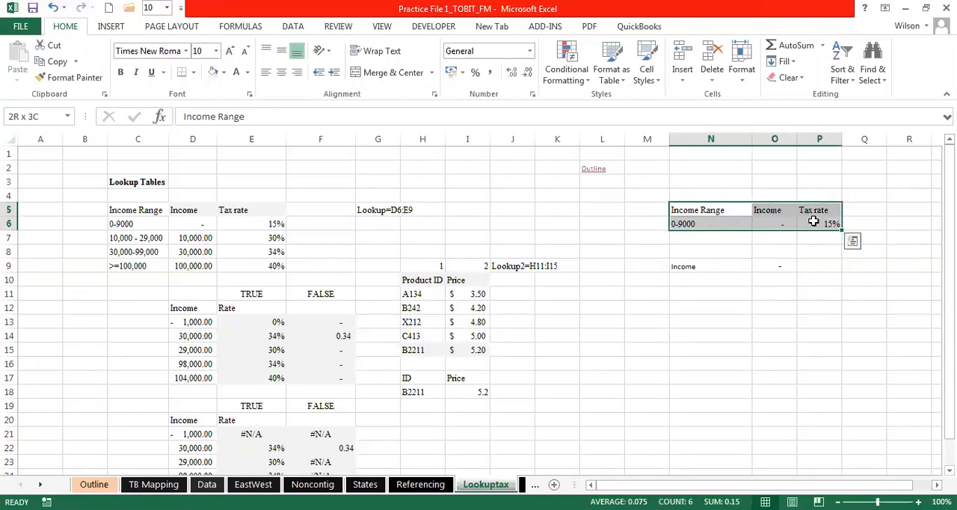
click(223, 73)
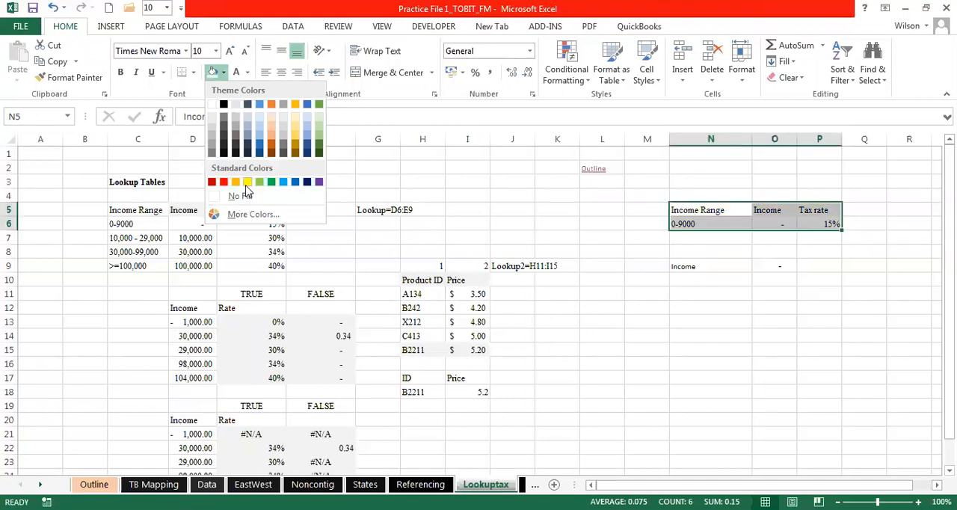
click(247, 182)
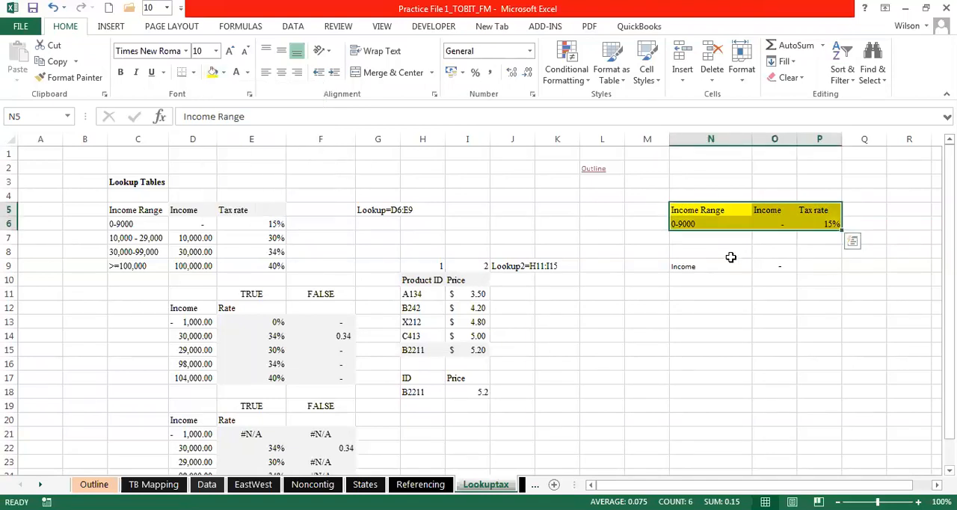
click(724, 246)
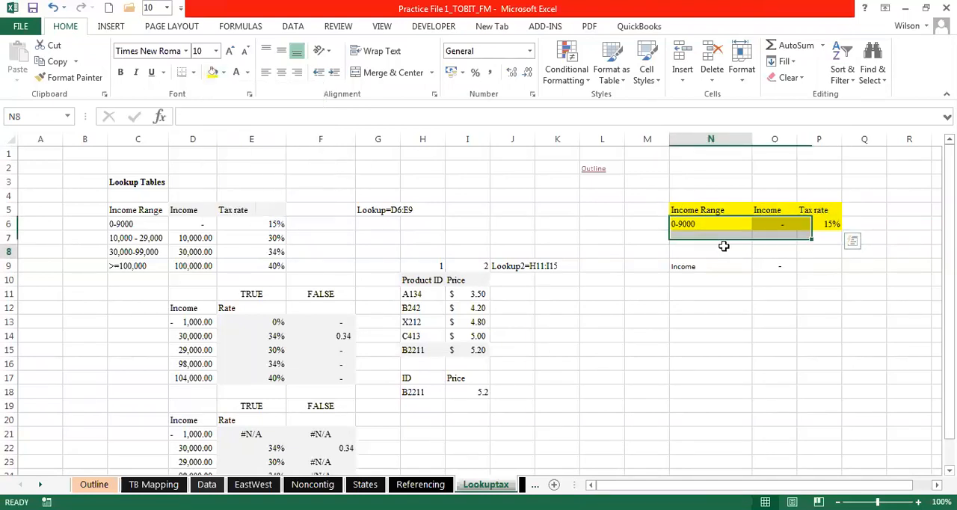
- Examine the Income header in O5 and the value beneath it in O6, leaving both as they are
click(770, 210)
click(778, 224)
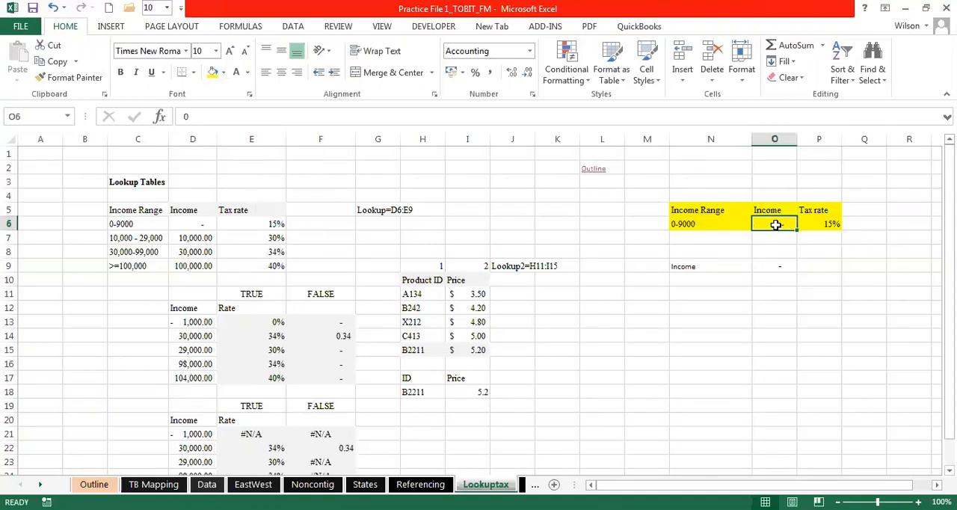
click(768, 210)
click(772, 222)
double_click(772, 222)
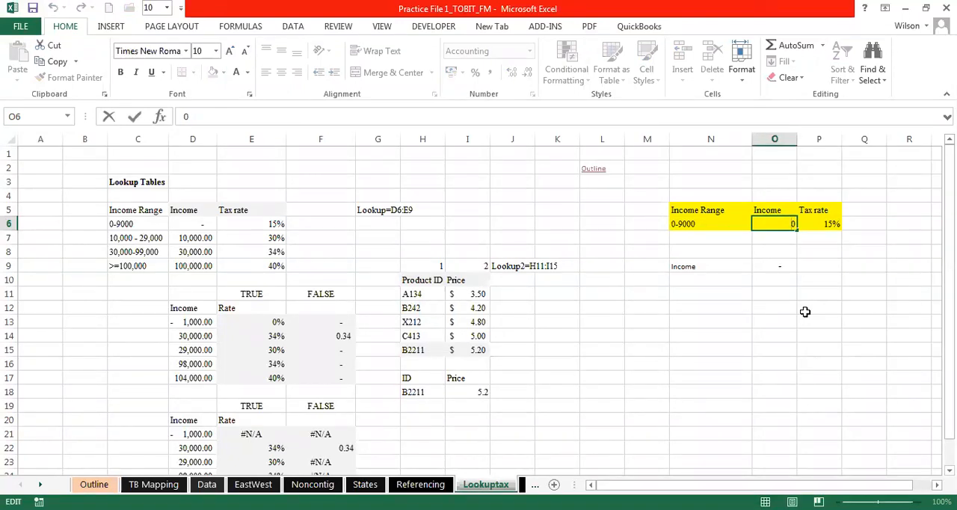
click(792, 310)
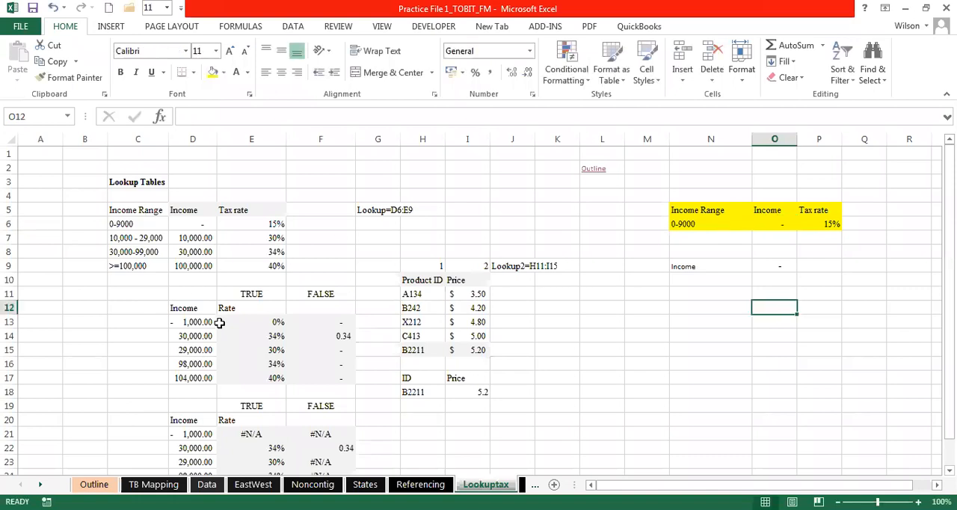
- Fill the Income Range and Income columns of the original table, C5:D9, with the same yellow
click(125, 213)
drag(125, 214, 276, 224)
drag(719, 206, 827, 227)
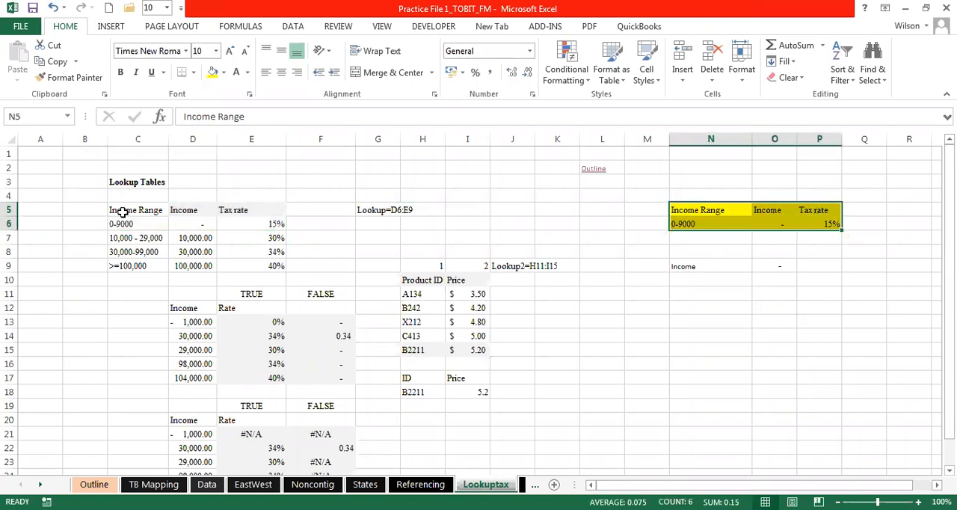
drag(125, 214, 207, 267)
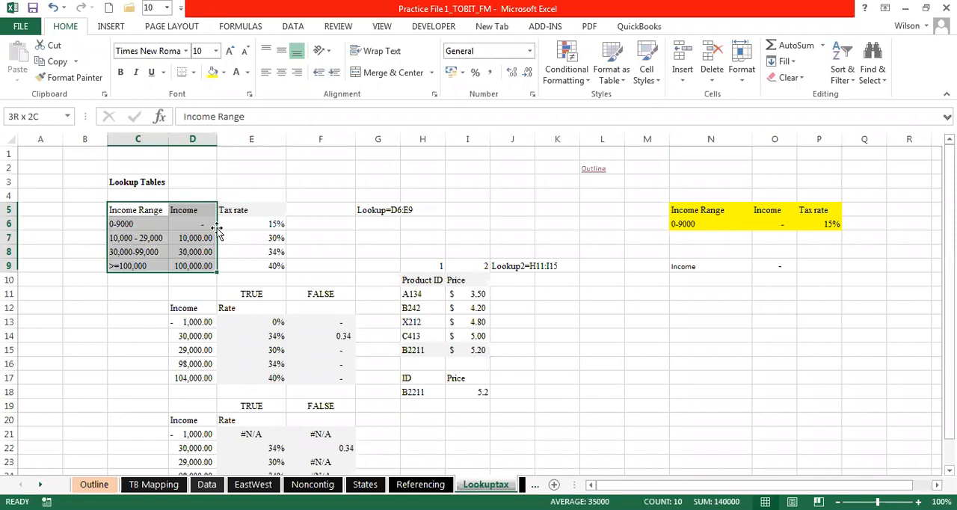
click(213, 77)
click(93, 207)
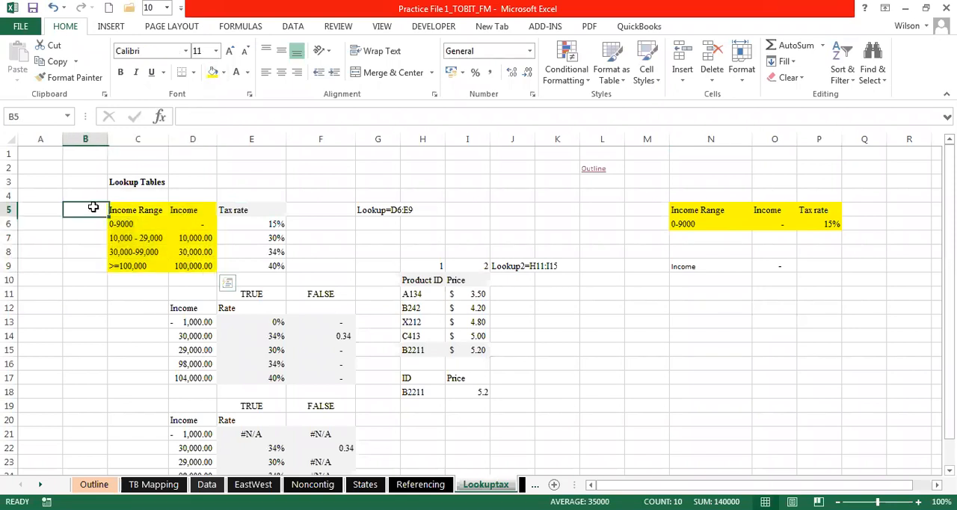
- Compare the vertical extent of the original table, B5:B9, with the horizontal extent of the copied table, N4:P4
click(86, 195)
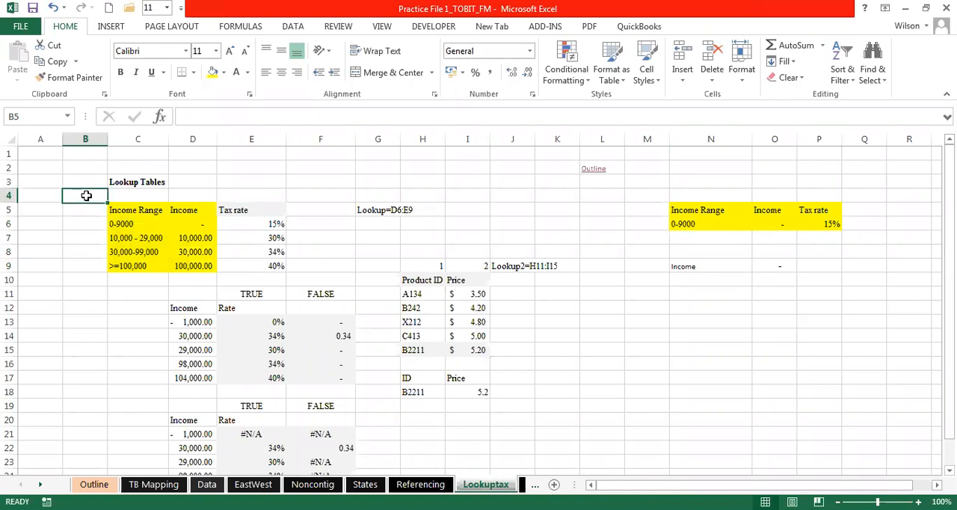
click(90, 204)
click(90, 205)
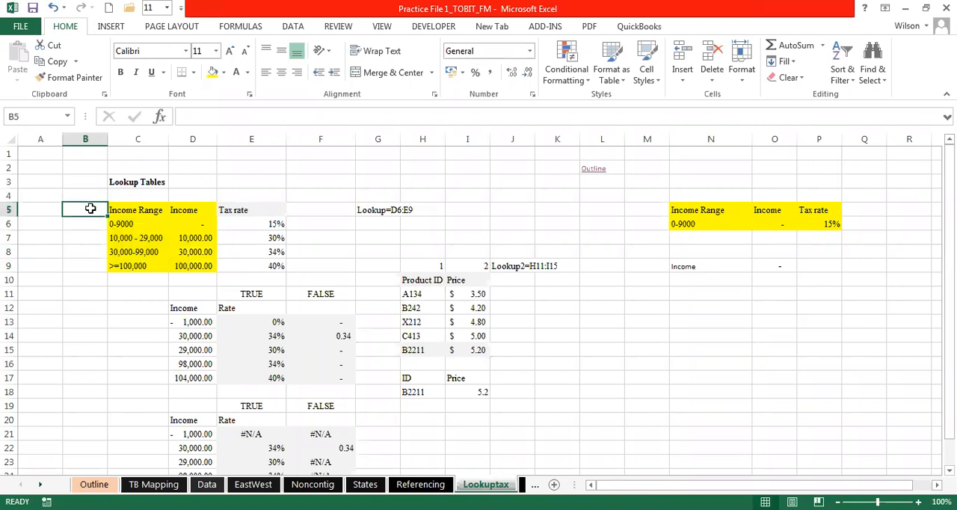
drag(90, 209, 93, 274)
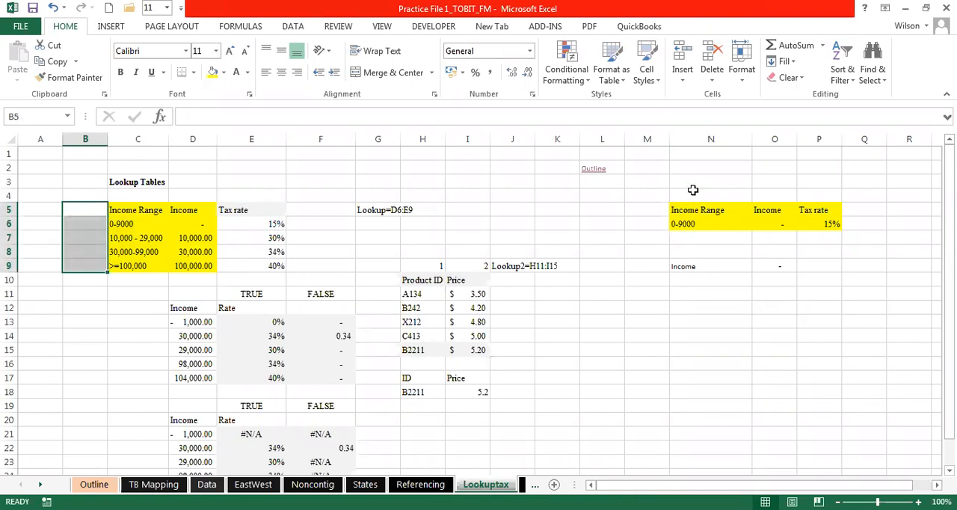
drag(705, 192, 817, 194)
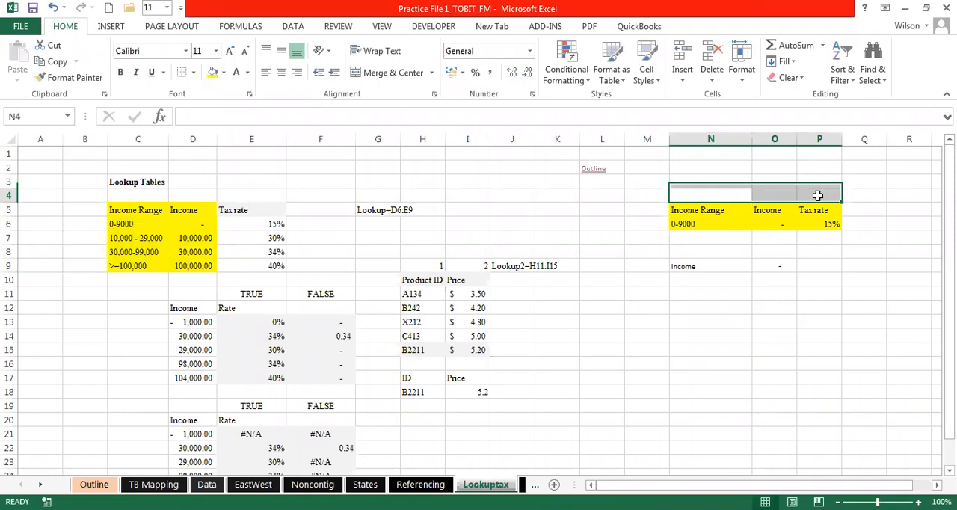
- Show the HLOOKUP formula in O9 as plain text instead of its result
click(715, 263)
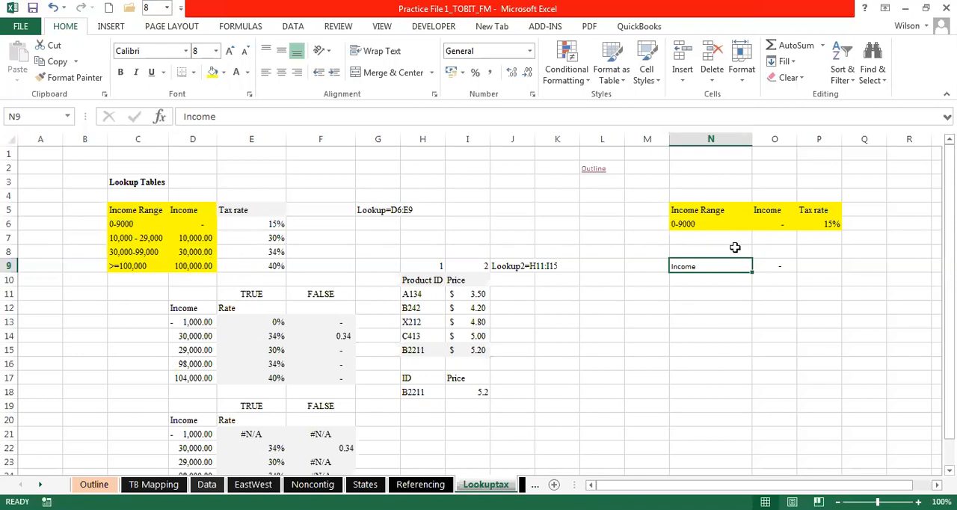
double_click(774, 264)
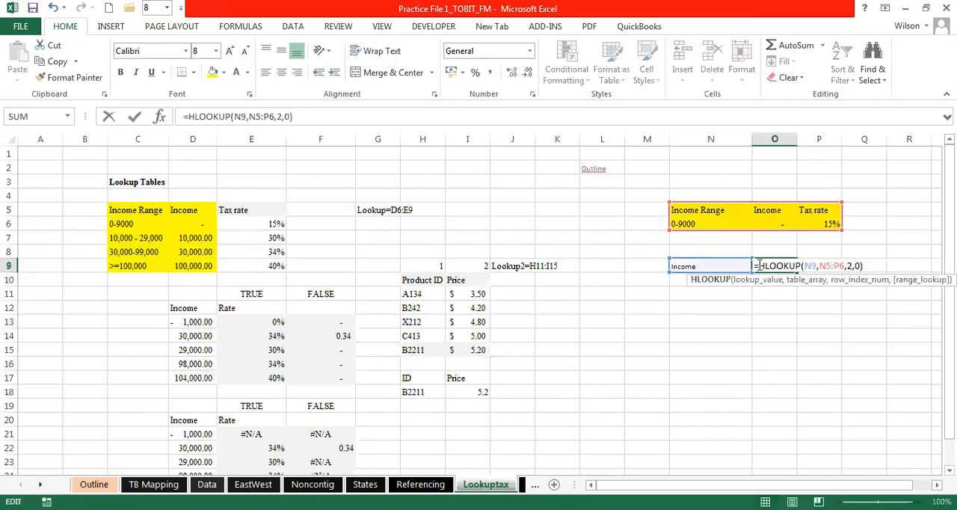
click(754, 265)
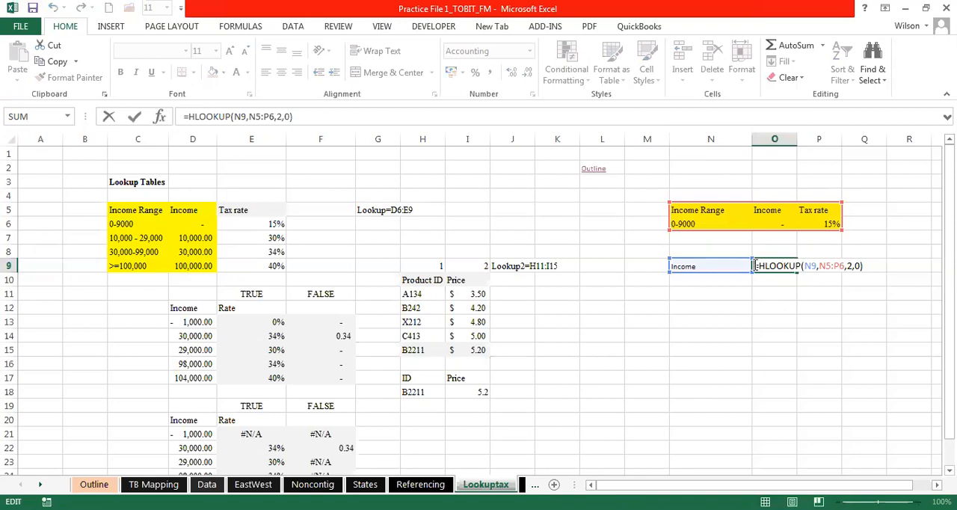
click(764, 309)
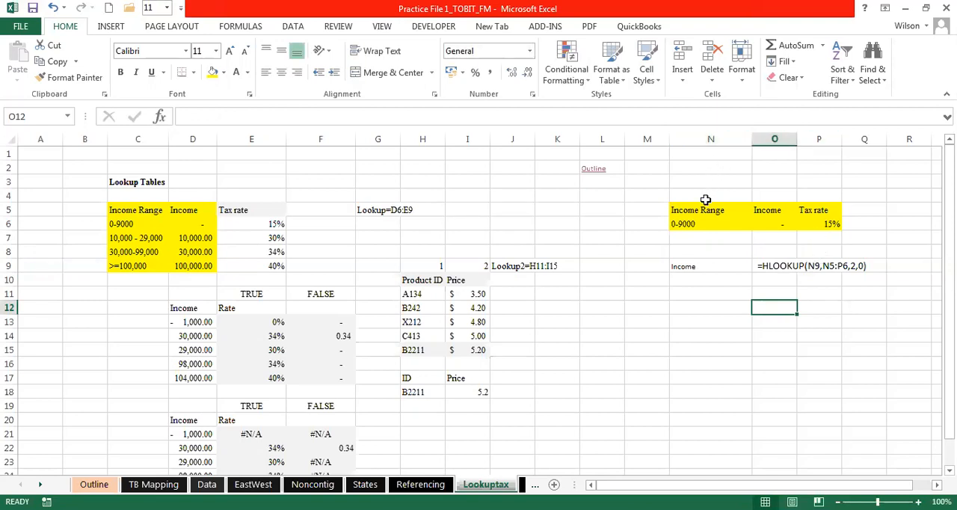
- Review the lookup value in N9 and the table array N5:P6 that the HLOOKUP formula refers to
click(704, 266)
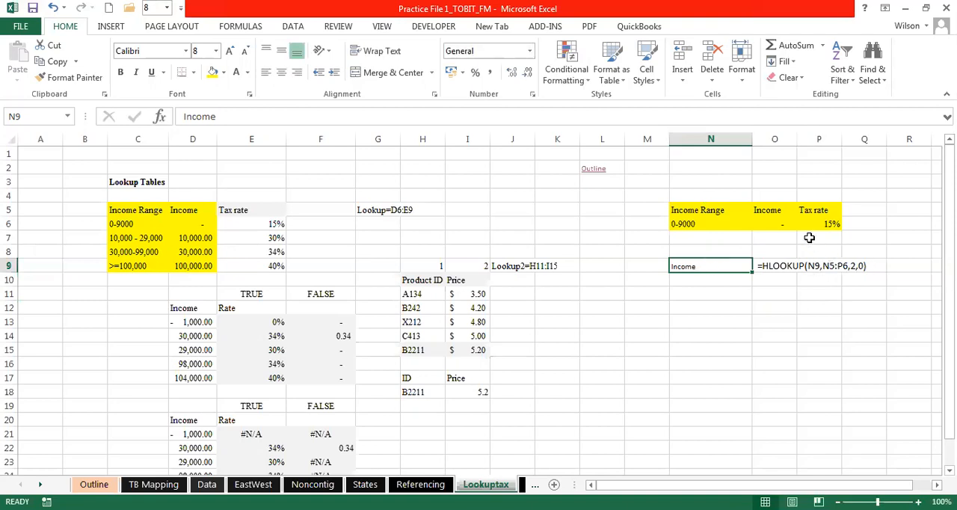
click(703, 209)
drag(704, 209, 826, 224)
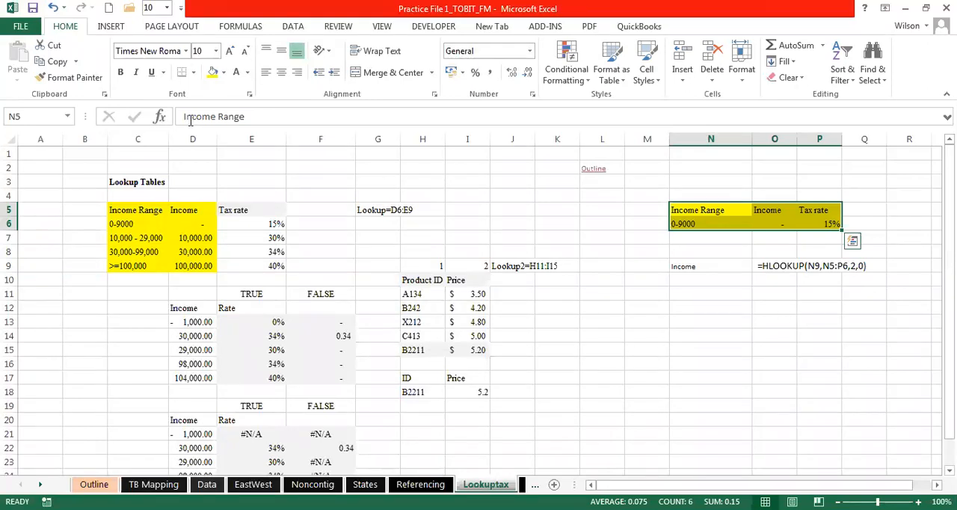
- Turn the text in O9 back into the working formula =HLOOKUP(N9,N5:P6,2,0)
click(775, 266)
click(187, 117)
key(BackSpace)
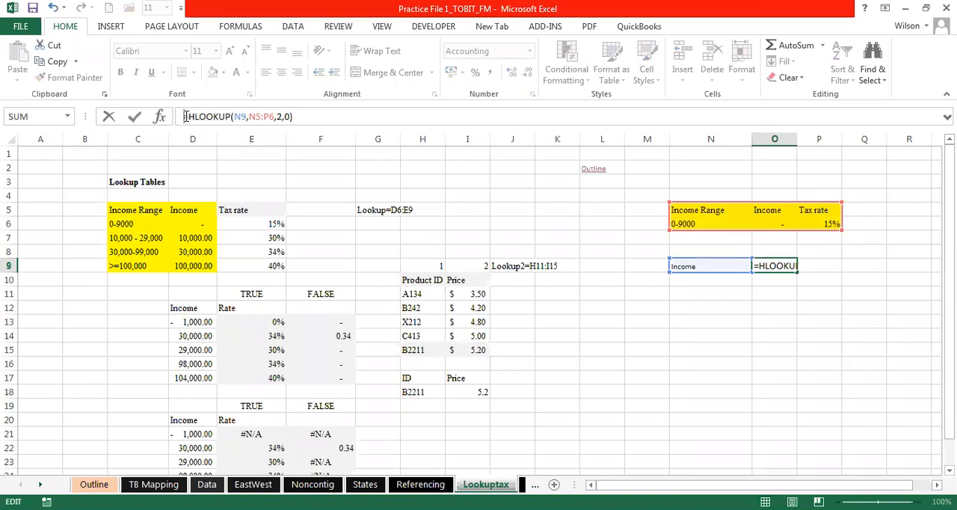
key(Return)
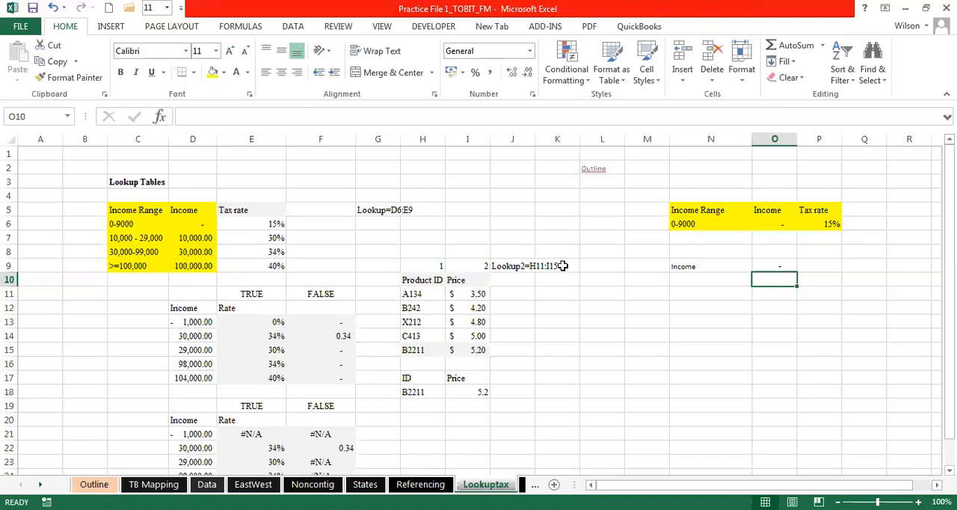
- Look through the workbook's sheet names beyond Lookuptax, from Datelookup to Times between buses, for the next exercise
click(41, 486)
click(41, 486)
click(41, 486)
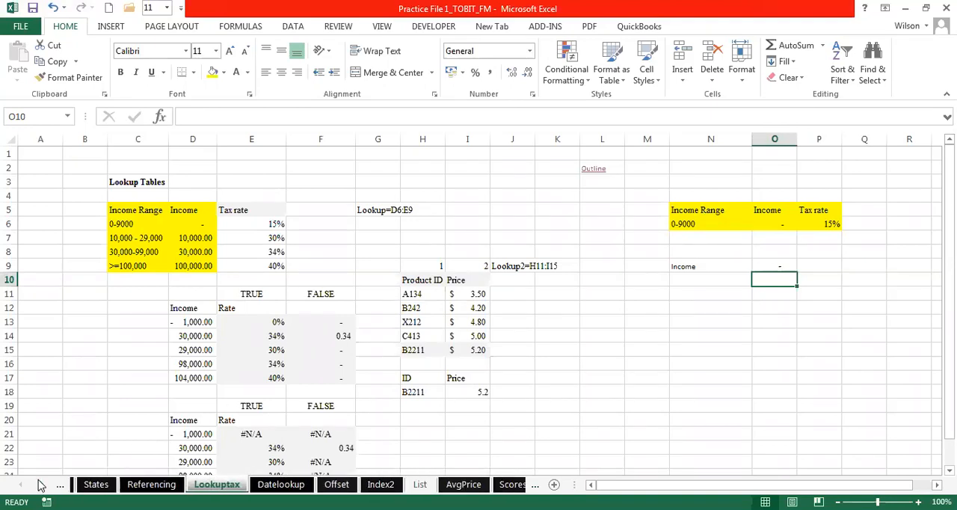
click(41, 485)
click(41, 485)
click(42, 485)
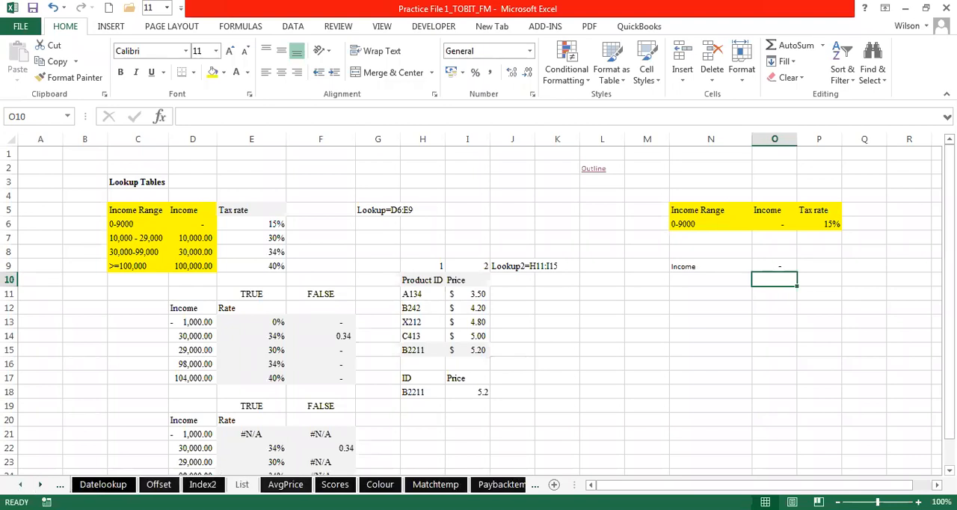
click(20, 484)
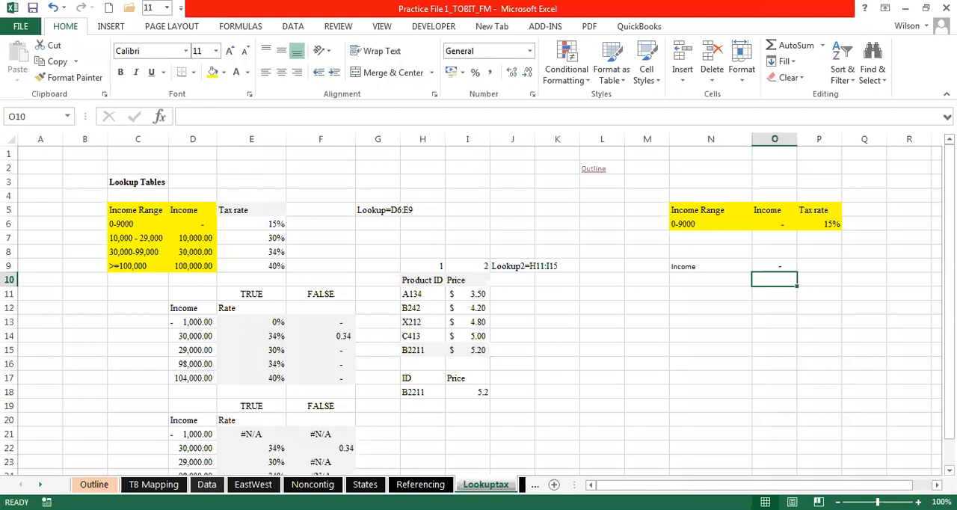
click(40, 485)
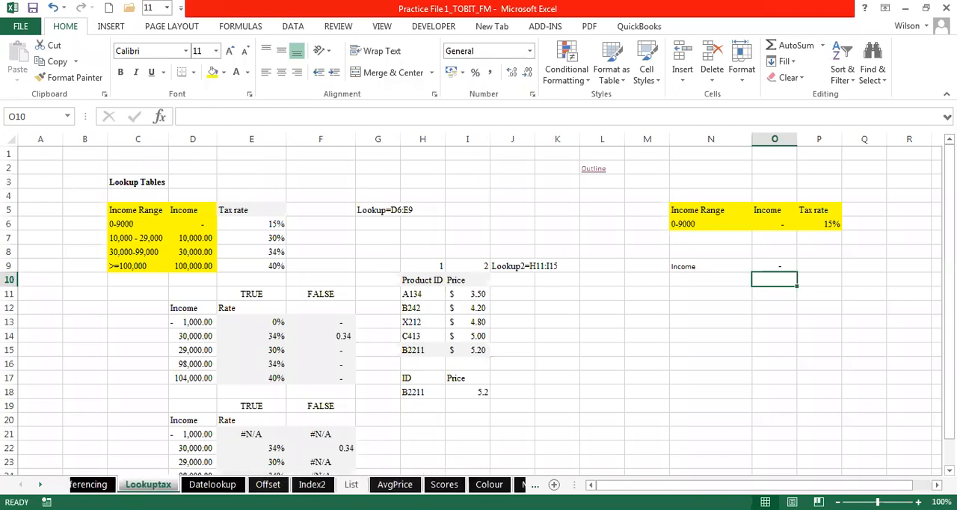
click(40, 484)
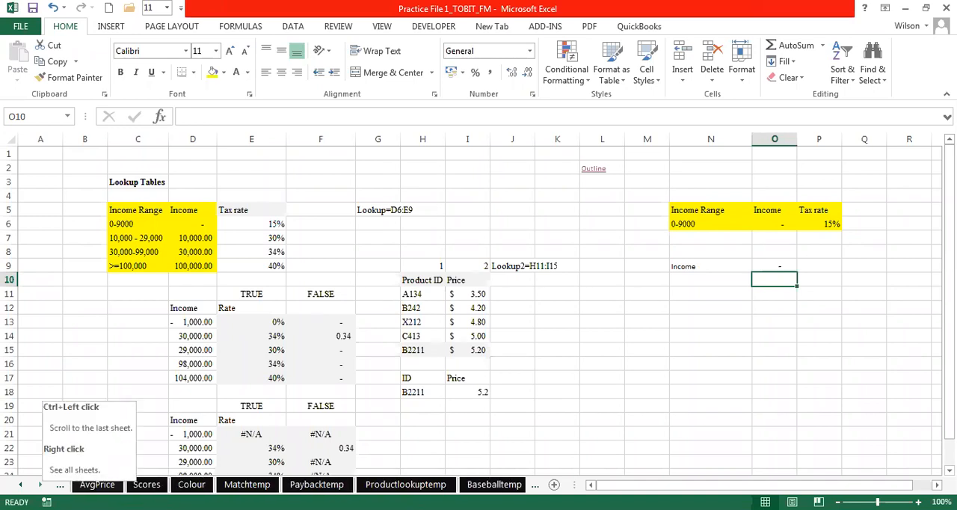
click(40, 485)
click(41, 484)
click(40, 484)
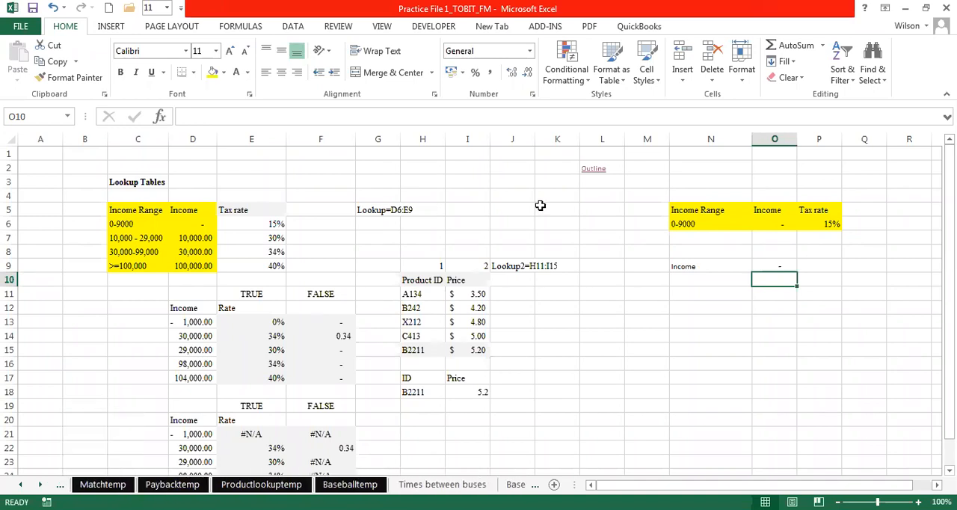
- Go to the Outline sheet, preview the TB Mapping example listed under the IF and IFERROR functions, and return to Outline
click(595, 171)
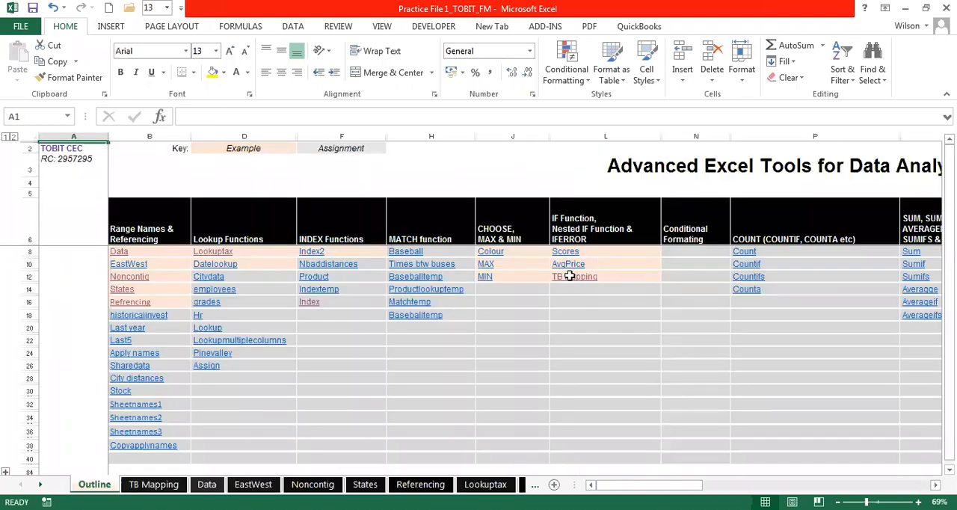
click(570, 276)
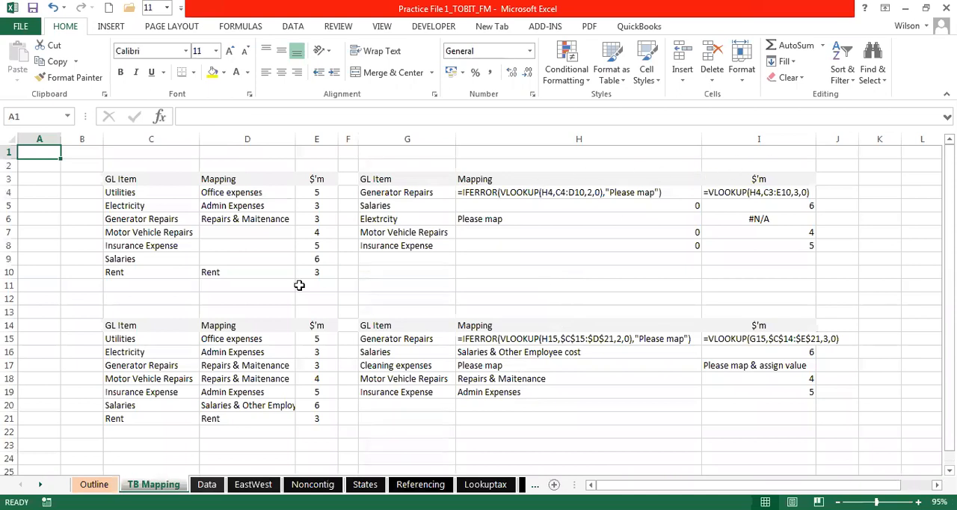
click(91, 483)
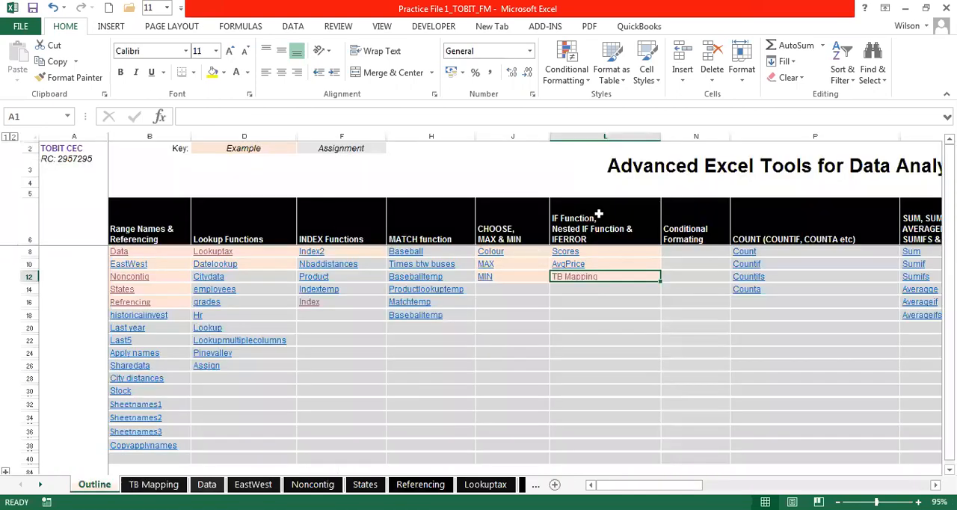
drag(597, 249, 598, 276)
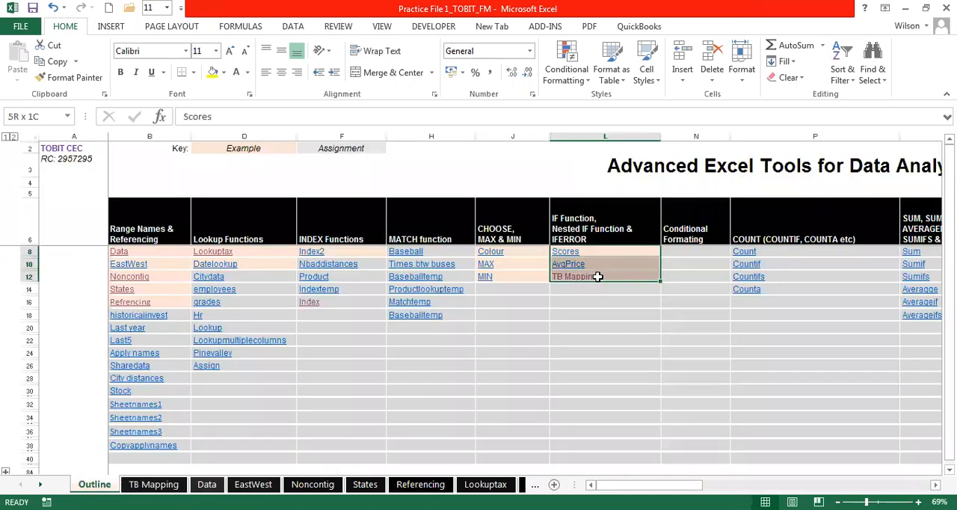
right_click(598, 277)
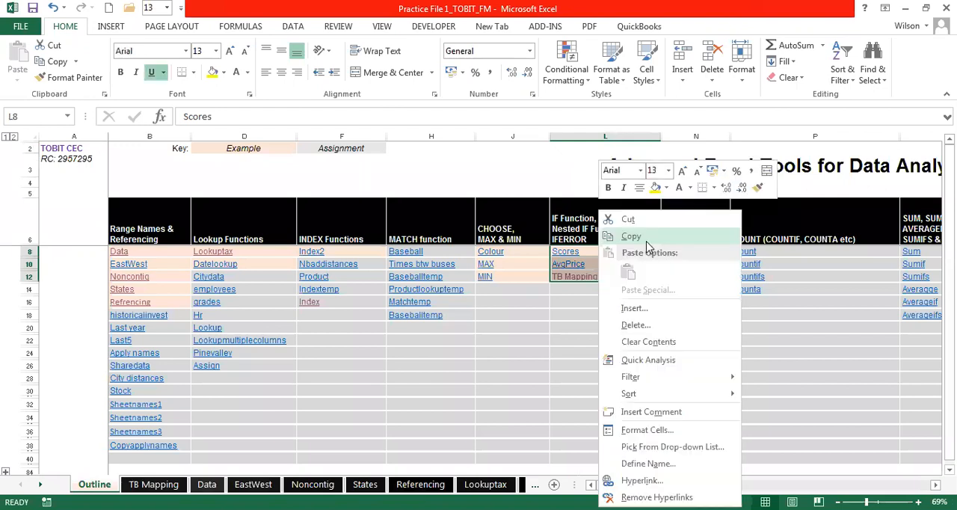
click(631, 236)
click(40, 484)
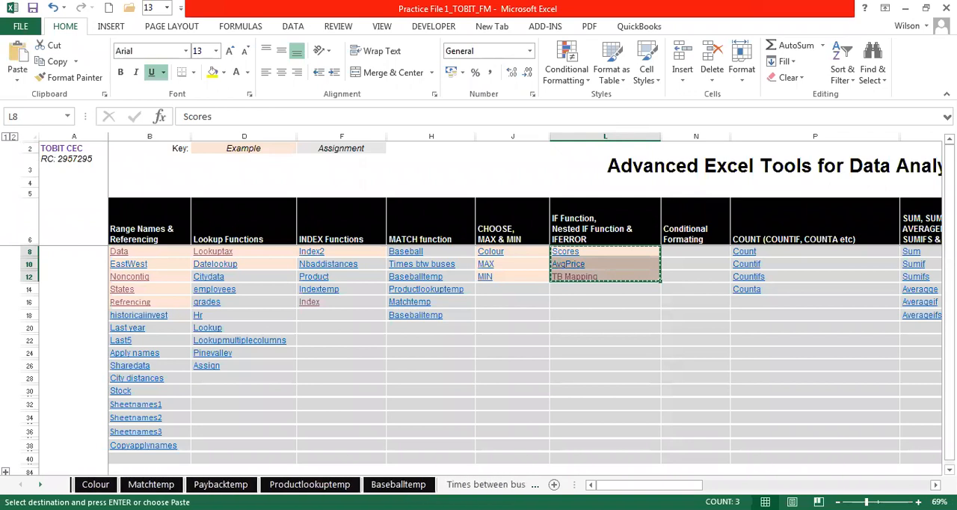
click(21, 484)
click(20, 484)
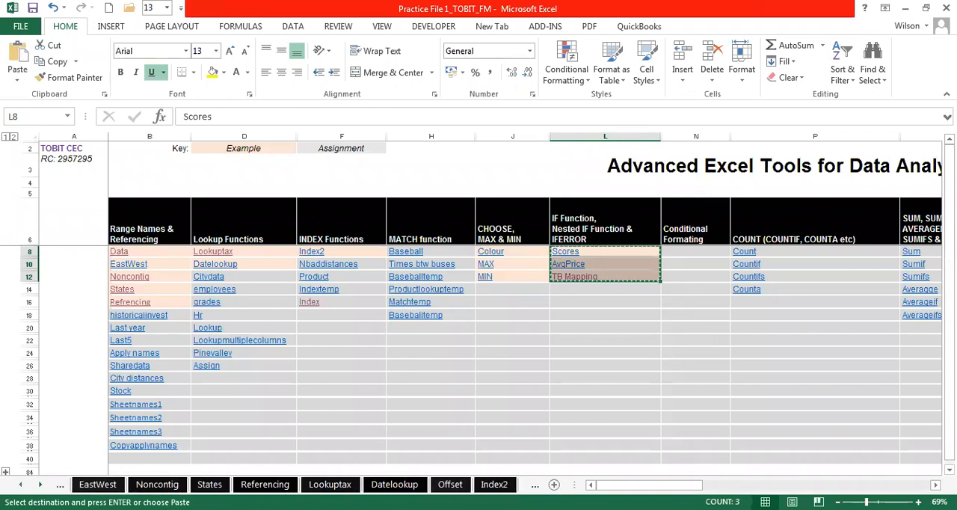
click(20, 484)
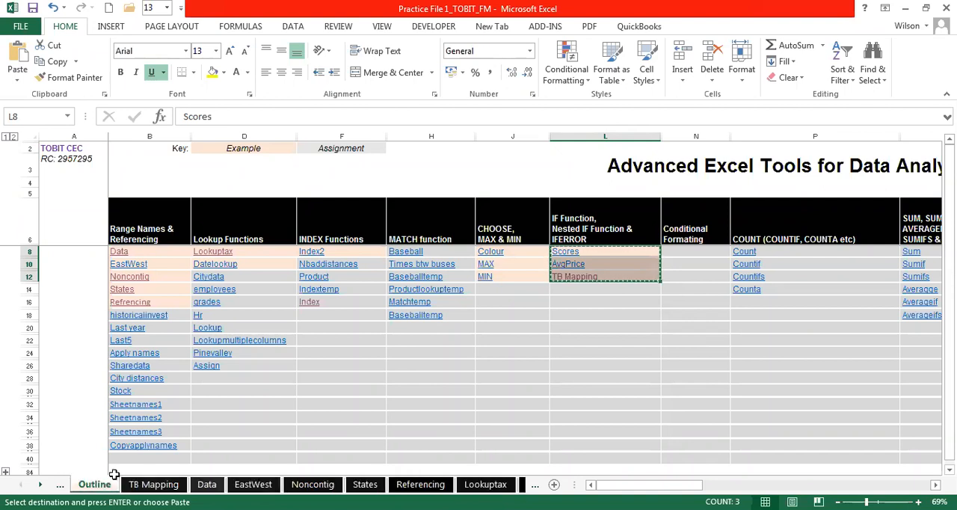
key(ctrl+v)
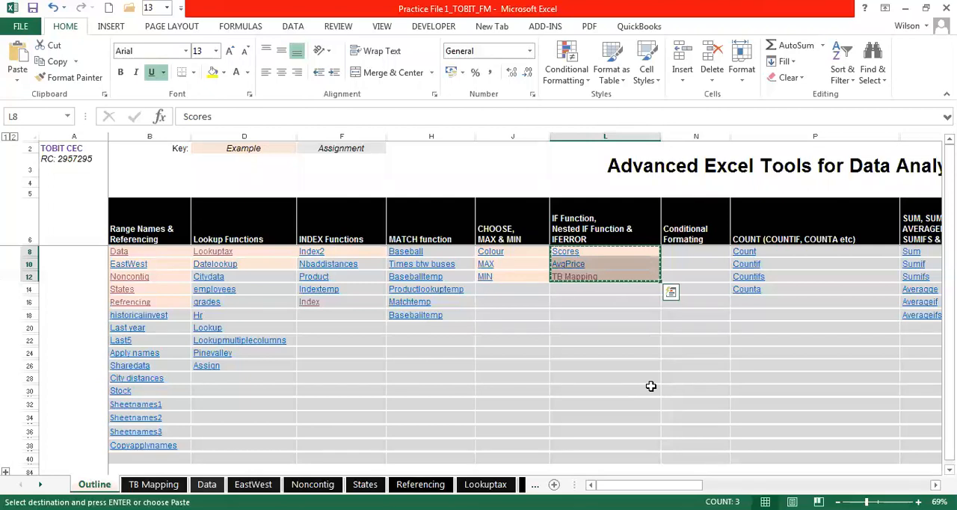
key(Escape)
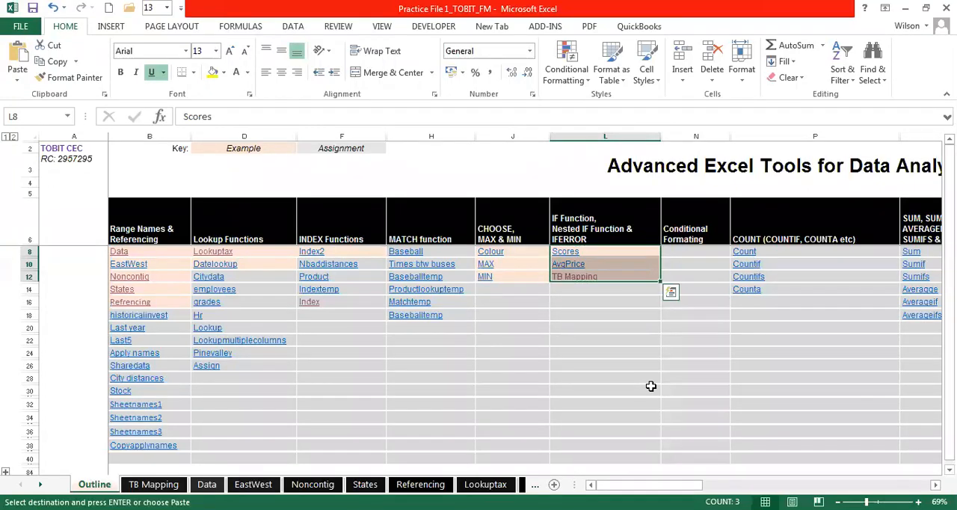
click(577, 301)
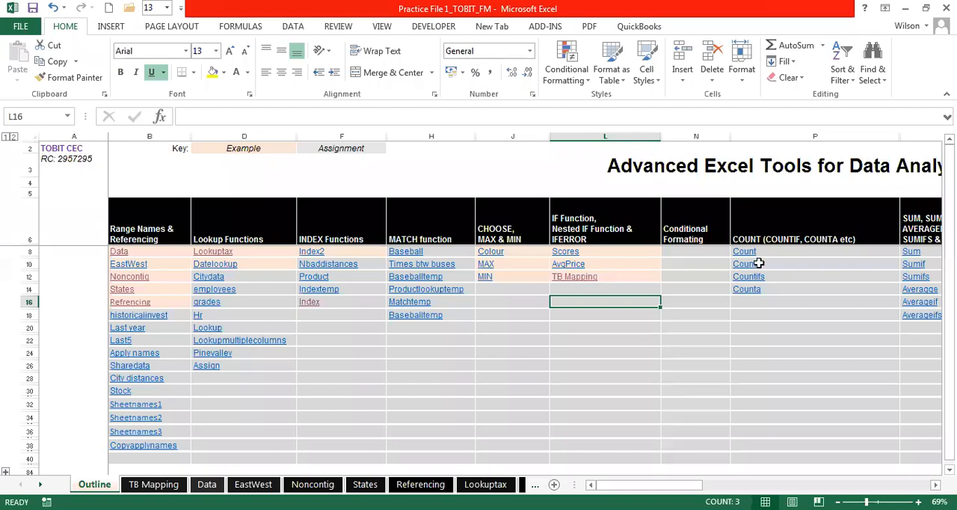
- Open the TB Mapping sheet and review the GL Item, Mapping and $'m headings of its tables
key(ctrl+Page_Down)
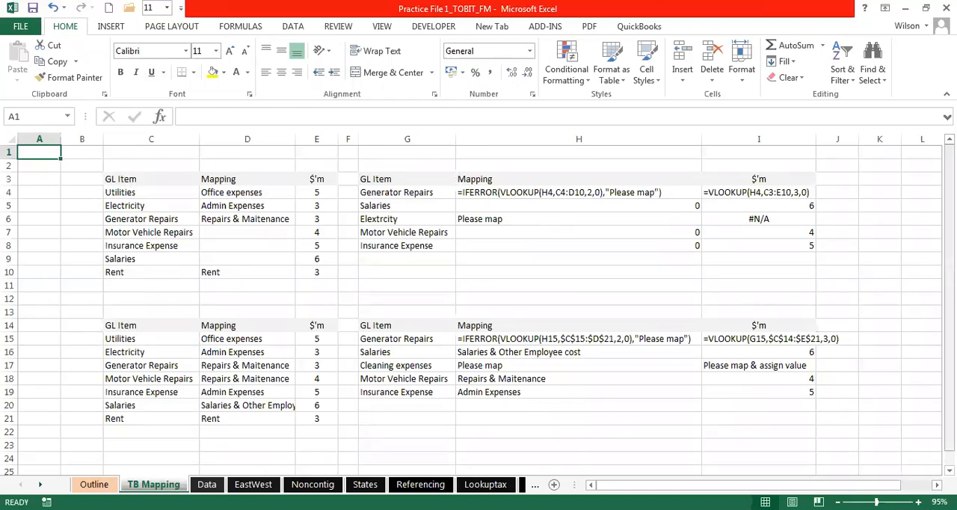
click(127, 179)
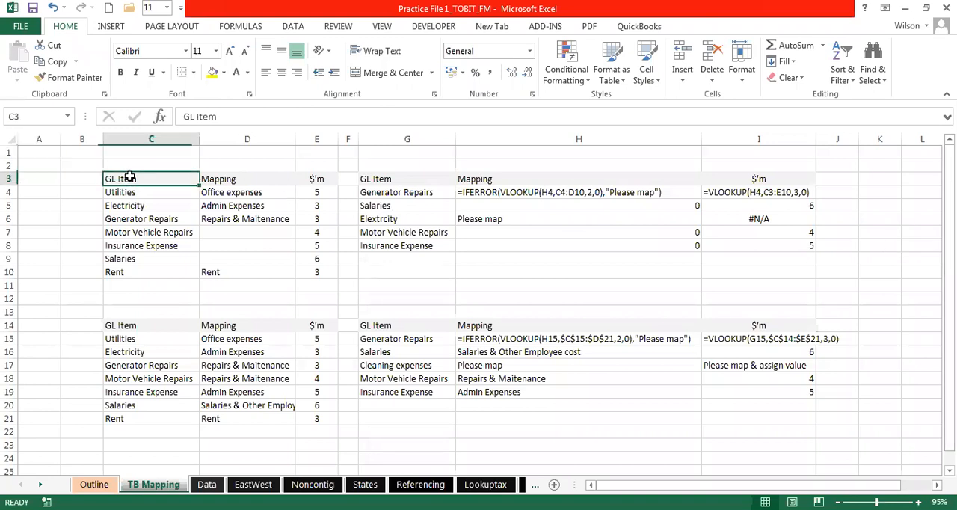
click(316, 180)
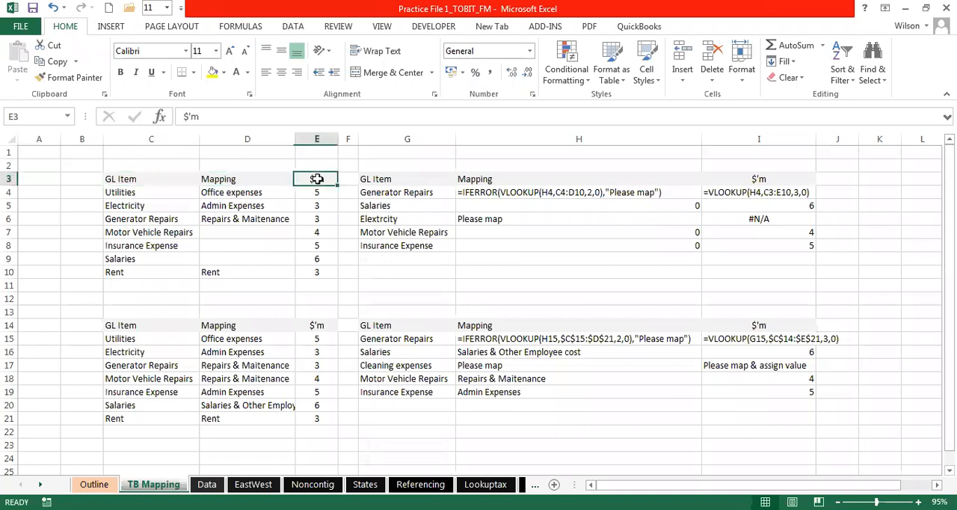
click(405, 180)
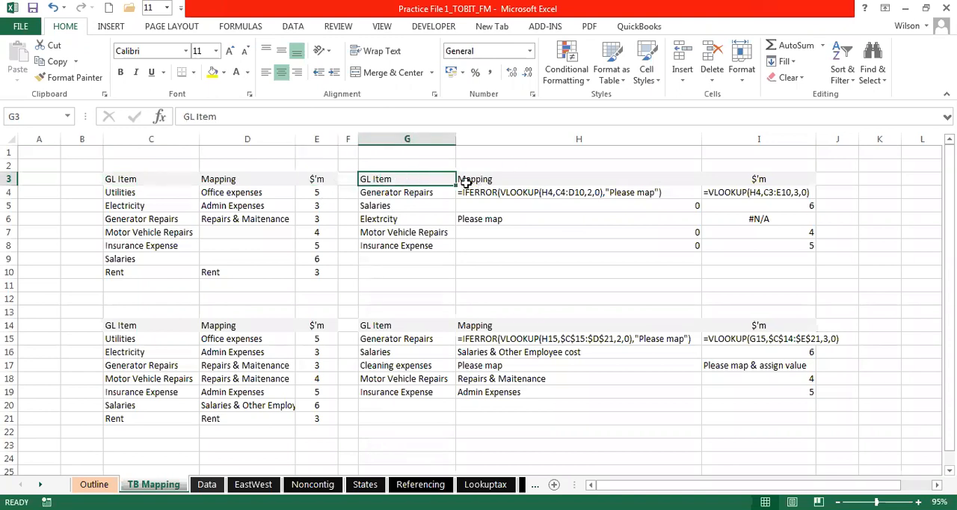
click(507, 182)
click(760, 178)
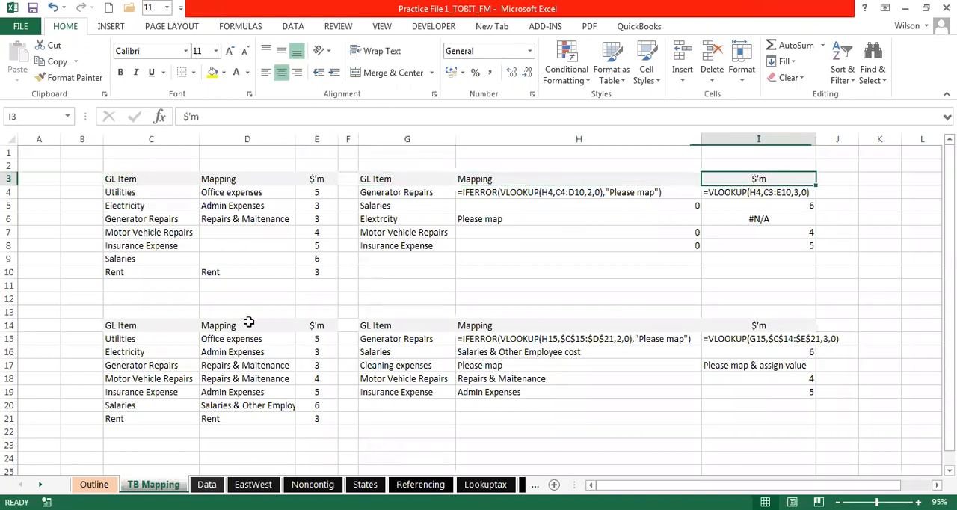
click(157, 325)
click(216, 328)
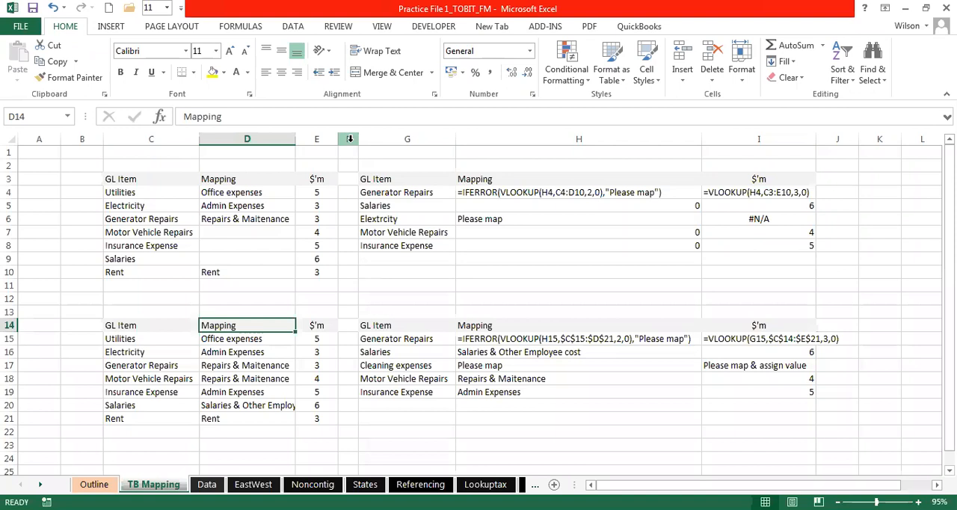
- Review the mapping entries in D6 and D4, matching the Utilities item in C4 to Office expenses
click(229, 215)
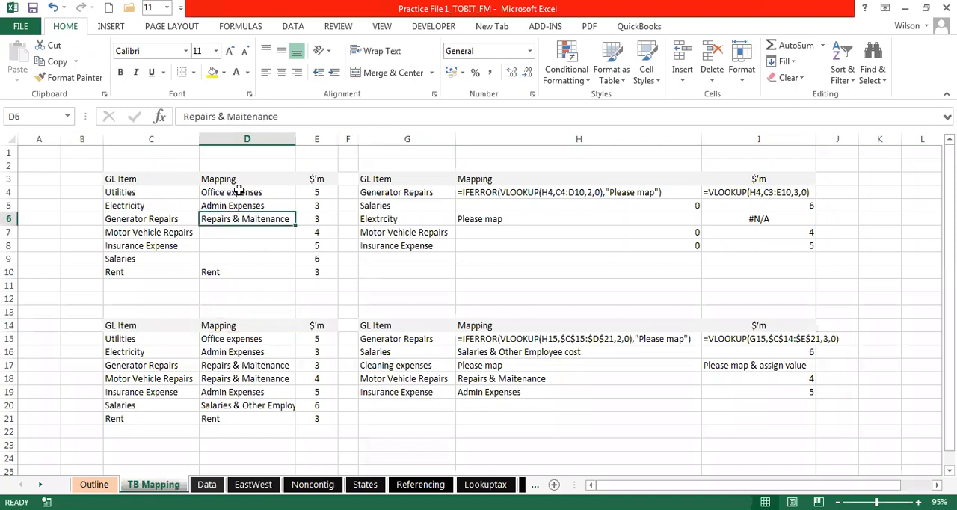
click(236, 191)
click(171, 192)
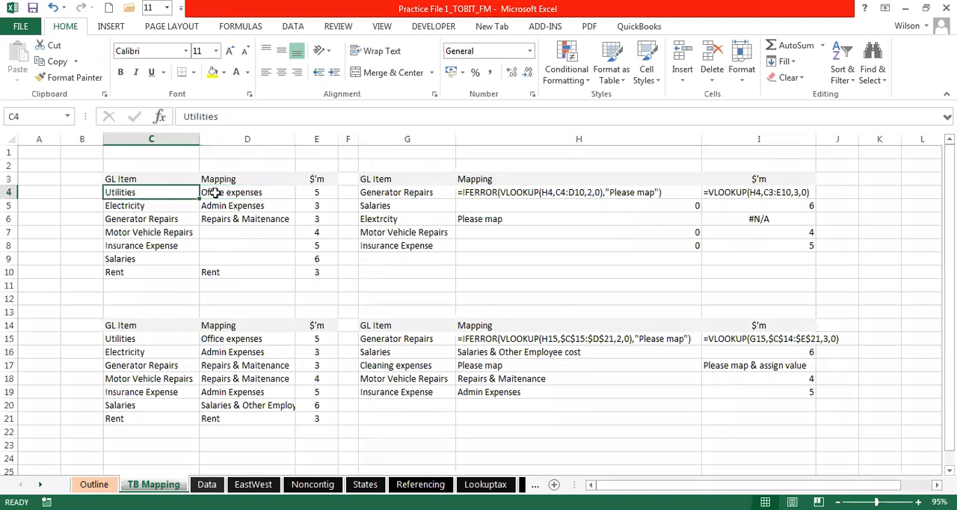
click(238, 192)
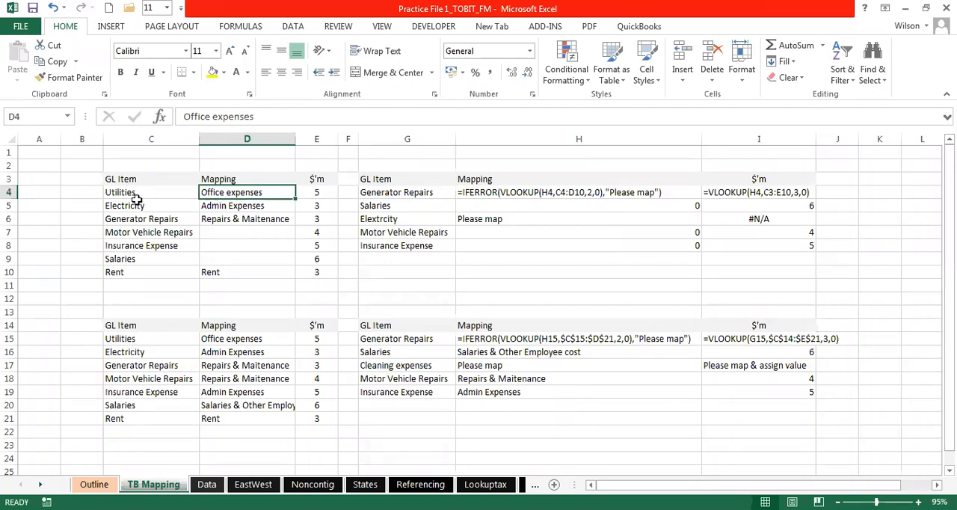
- Examine the list of GL items in C4:C10, going through them one by one from Utilities downward
drag(151, 194, 147, 267)
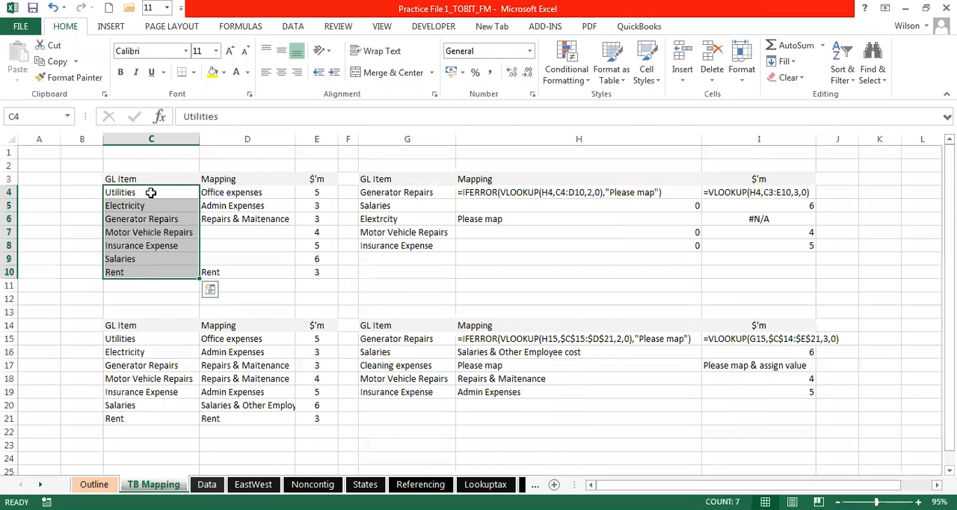
drag(152, 192, 139, 275)
drag(139, 275, 139, 275)
click(135, 192)
key(Down)
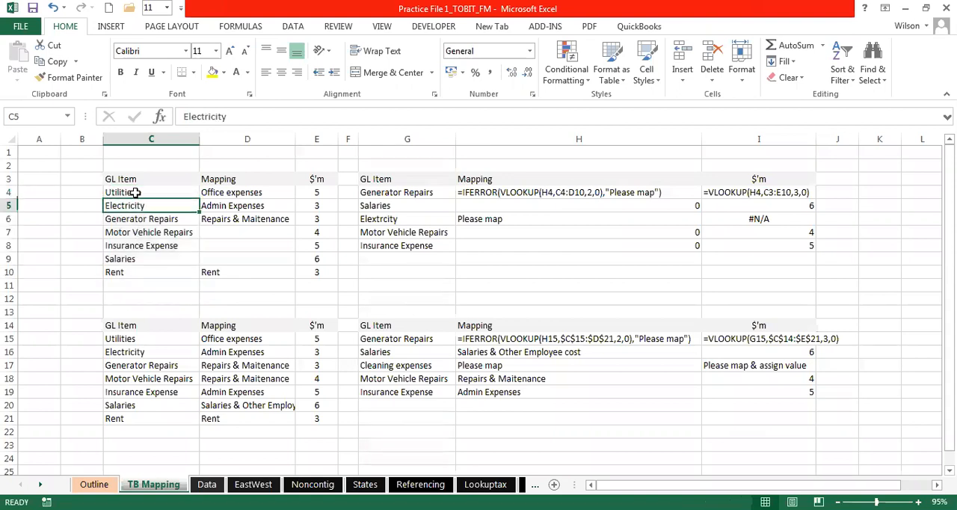
key(Down)
key(Down)
key(Down)
key(Down)
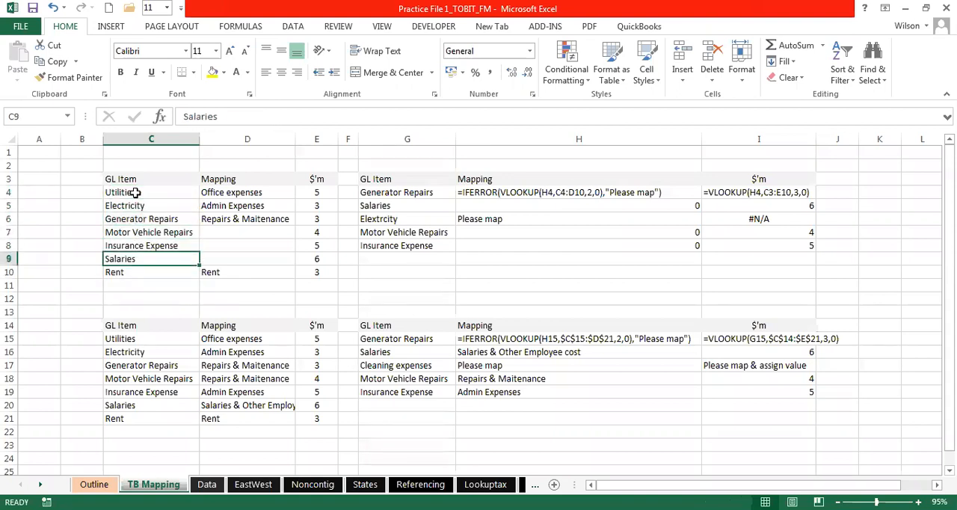
key(Down)
key(Down)
- Compare the GL items in column C of the upper table with the Office expenses mapping in D4
click(259, 195)
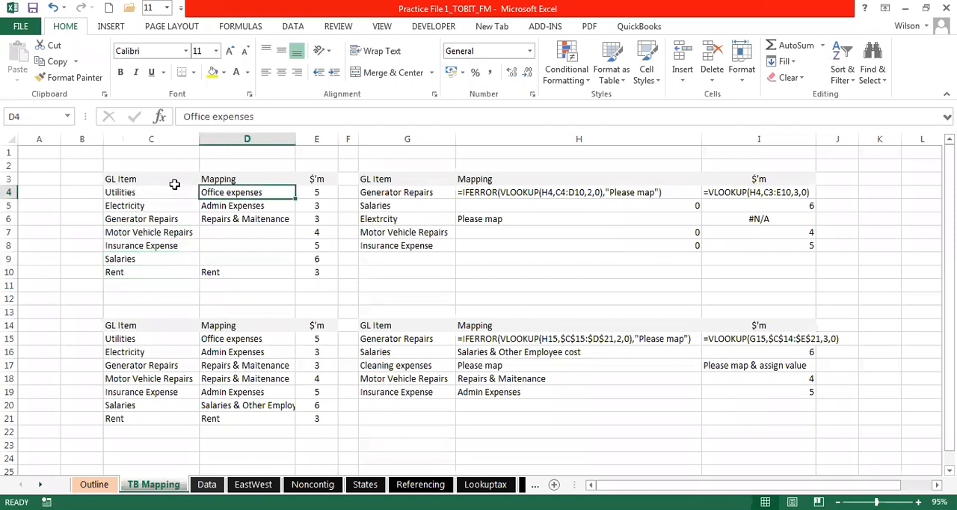
drag(161, 192, 160, 269)
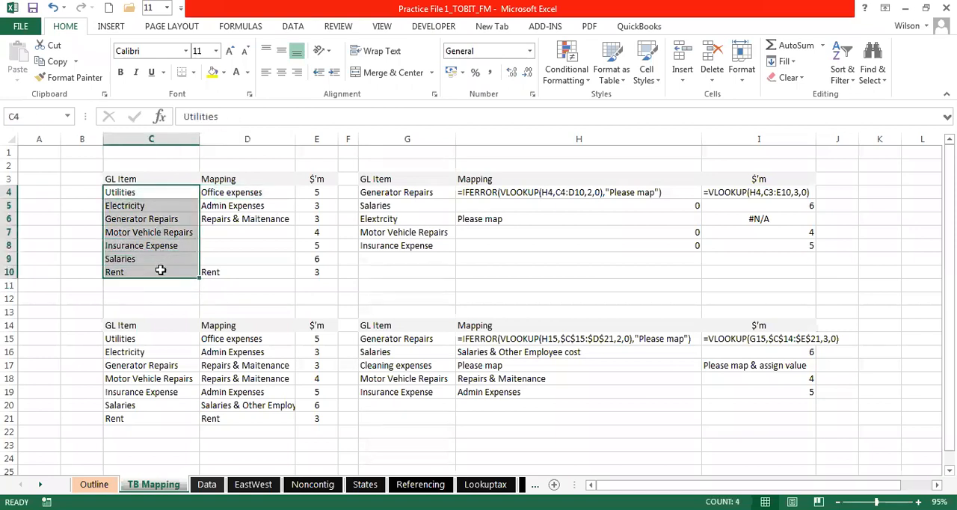
click(237, 195)
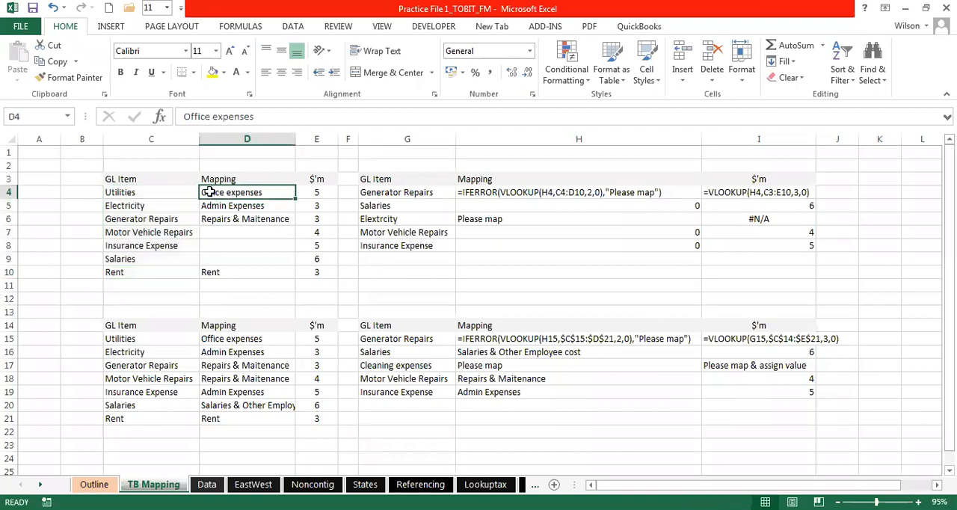
drag(177, 196, 164, 258)
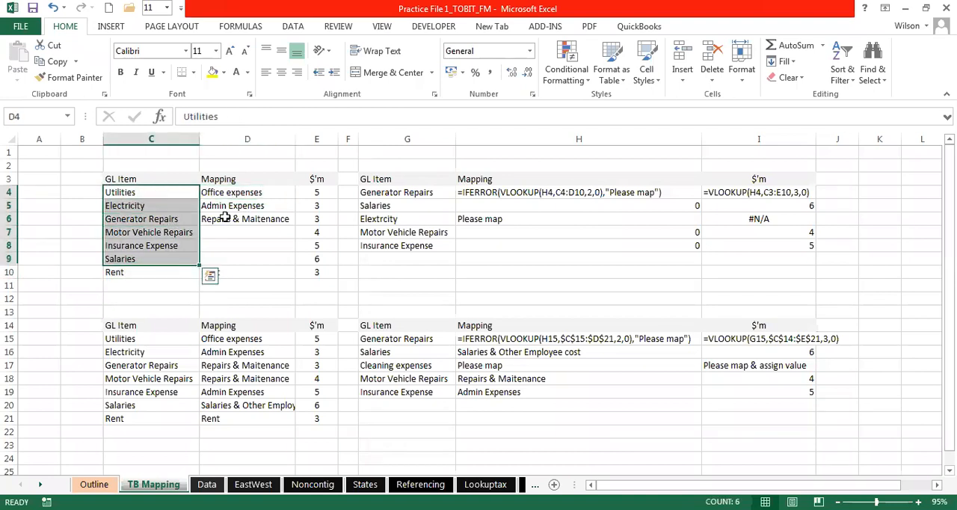
click(131, 195)
click(229, 194)
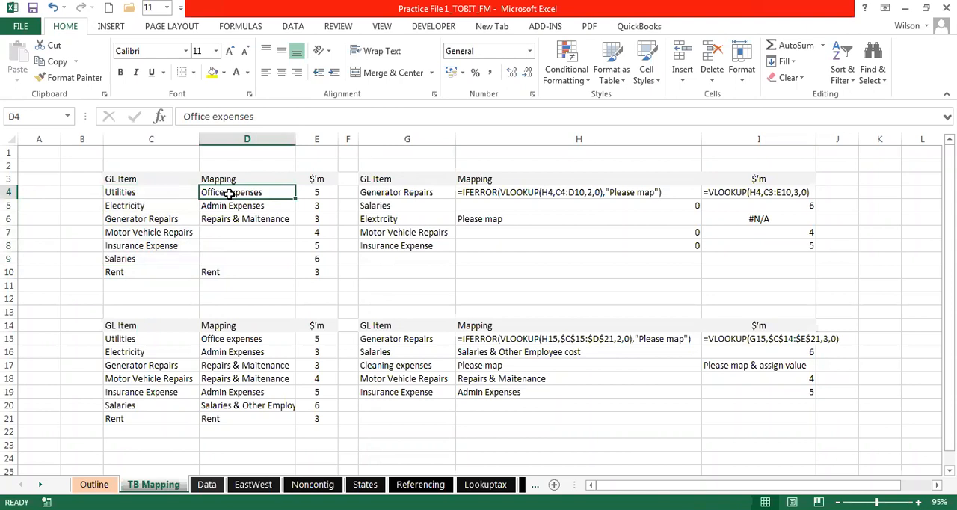
- Review the Admin Expenses and Repairs & Maitenance mappings in D5:D6 against Generator Repairs and the GL items below it
click(243, 207)
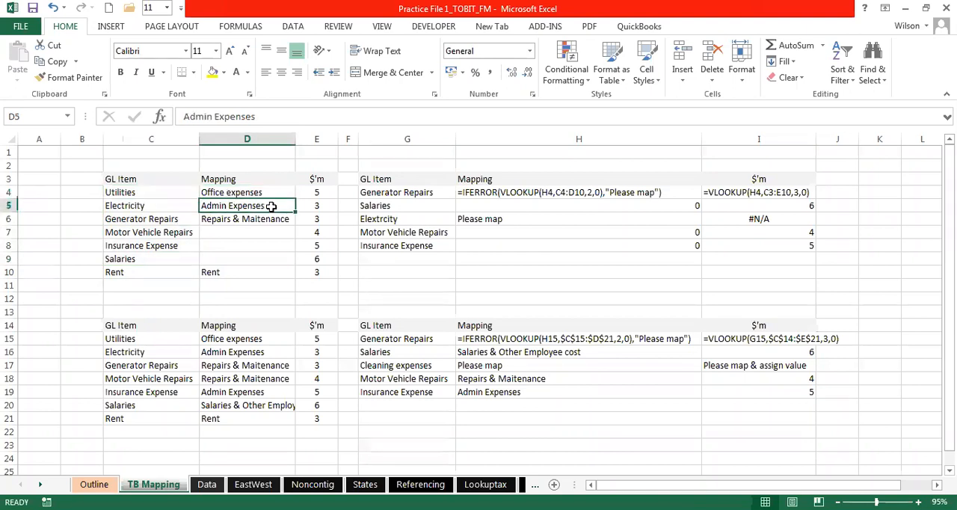
click(263, 218)
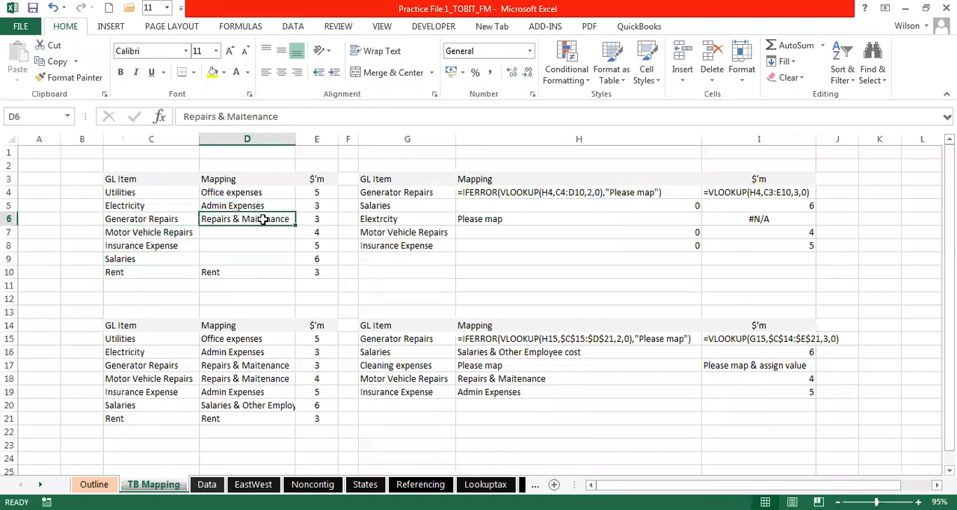
click(173, 219)
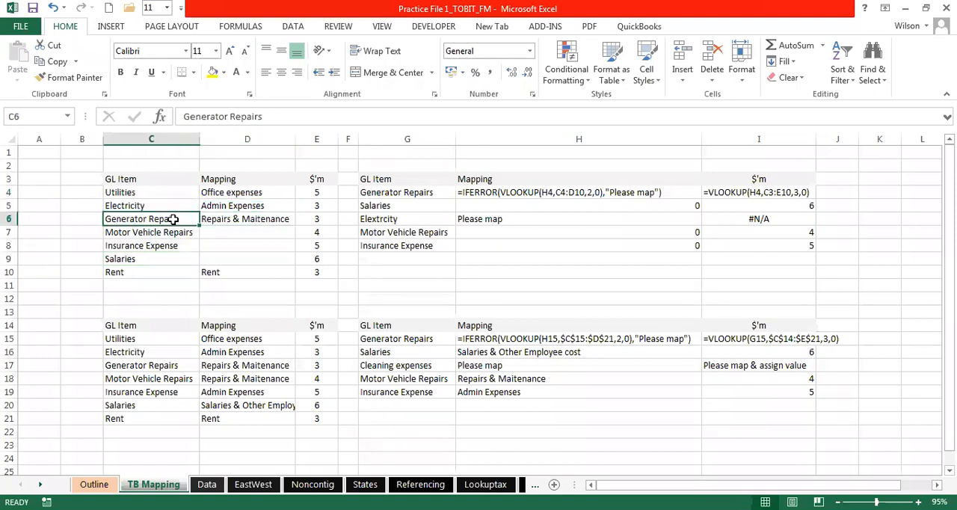
click(258, 214)
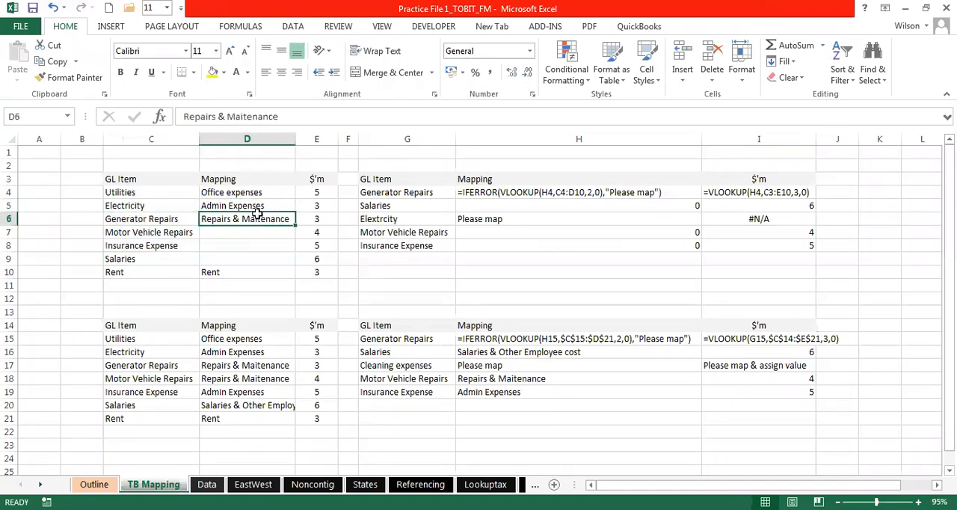
click(157, 220)
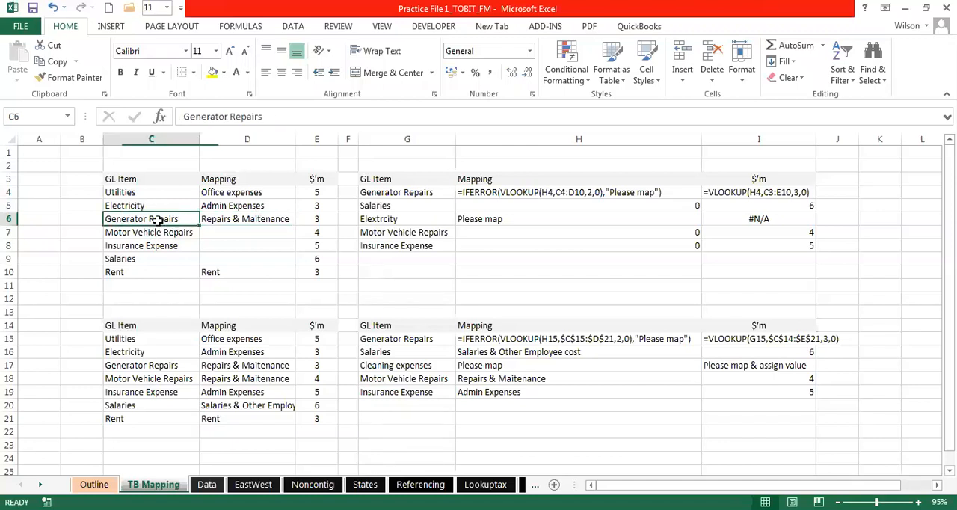
click(158, 234)
click(156, 257)
click(145, 282)
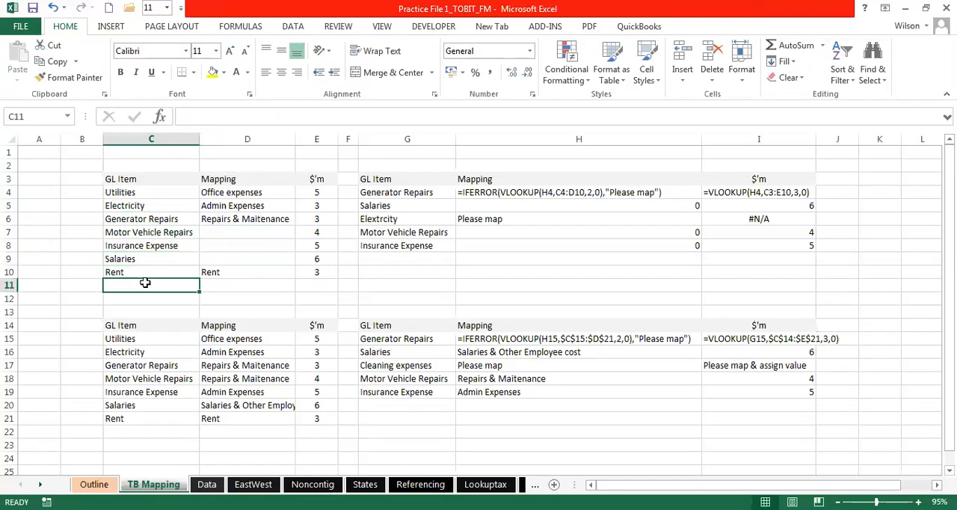
click(269, 219)
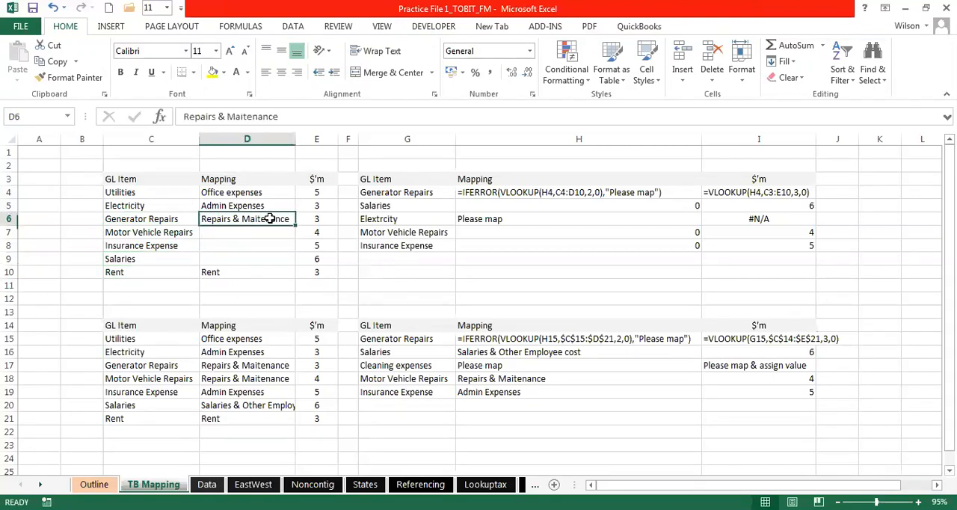
- Review the Office expenses mapping in D4 and the Mapping column header in D3
click(235, 192)
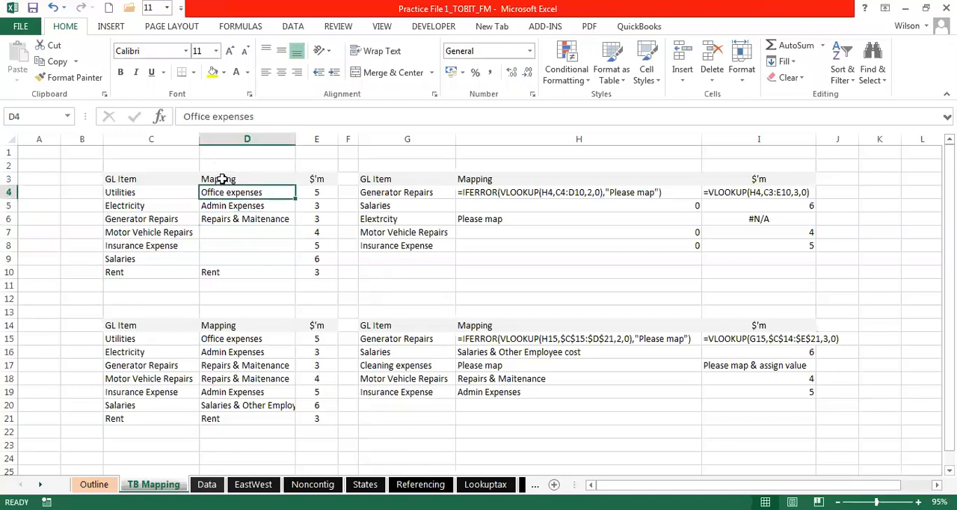
click(224, 181)
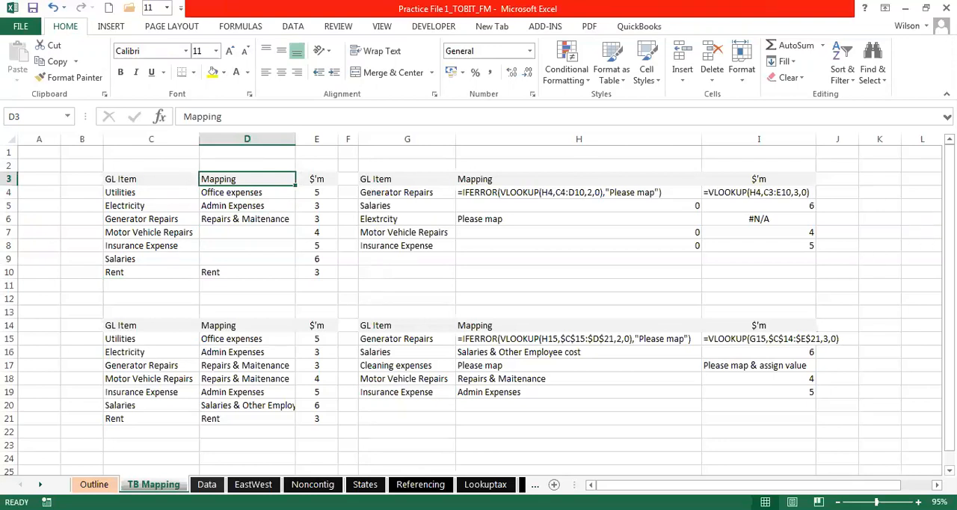
click(936, 485)
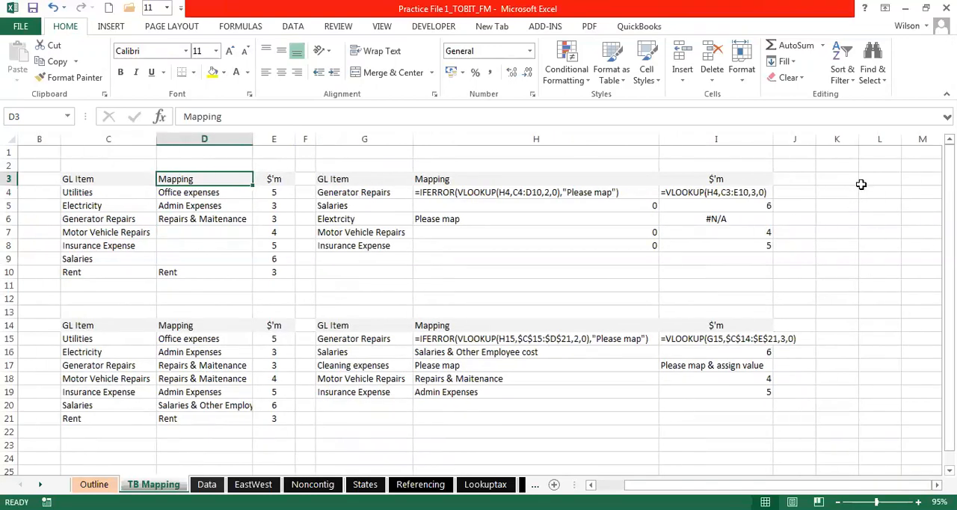
click(873, 192)
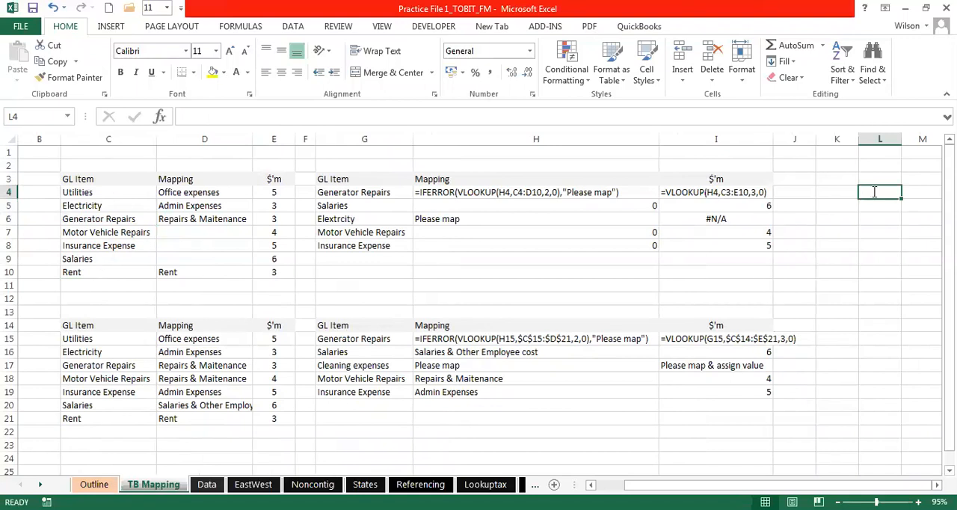
text(s)
key(Return)
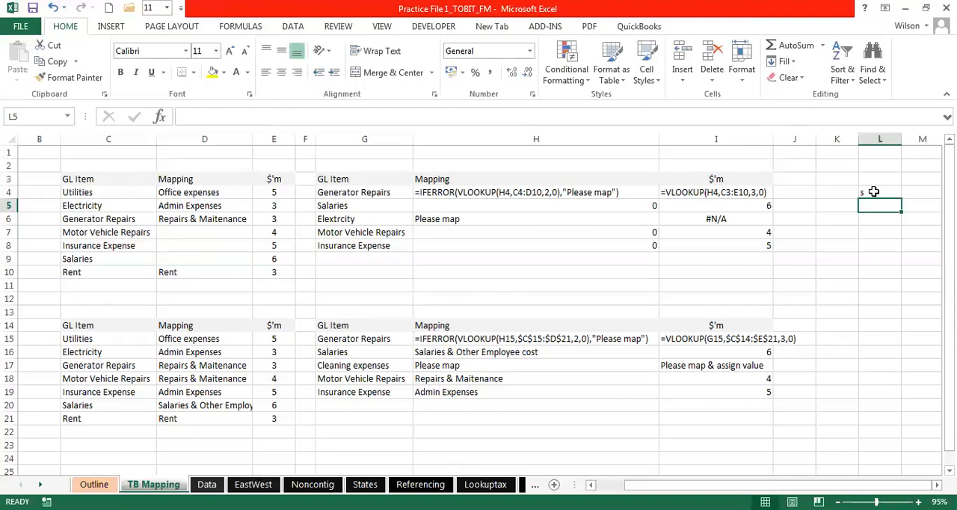
click(871, 193)
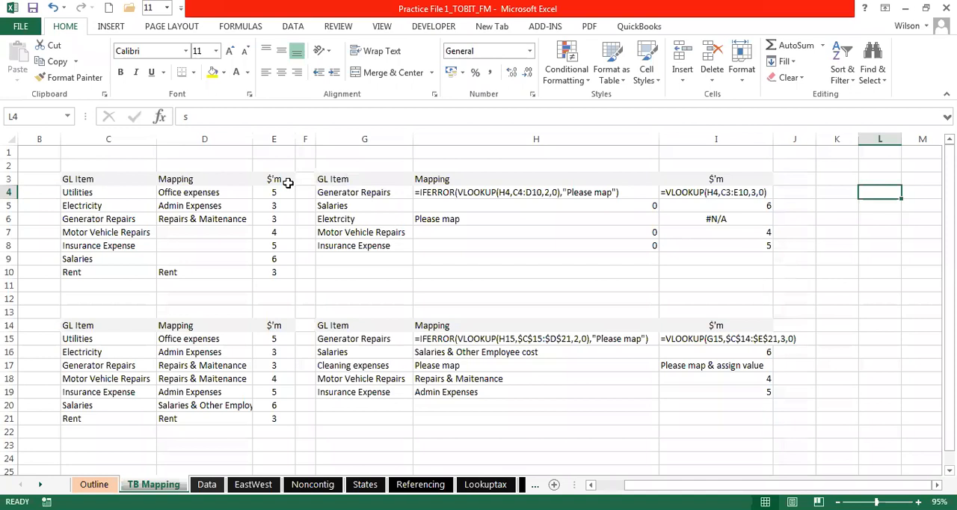
- Compare the GL items in C3:C10 and their mappings in D4:D10 with the IFERROR formula text in H4
drag(96, 181, 95, 274)
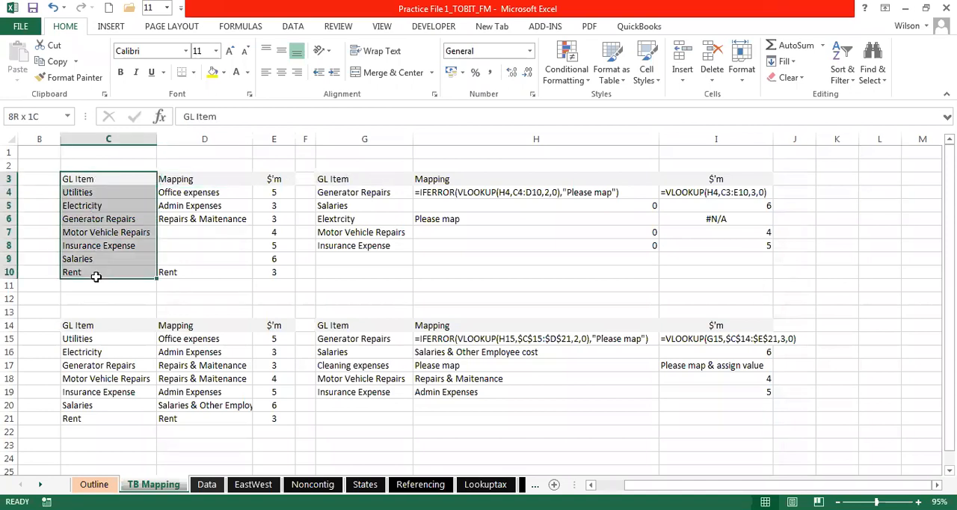
click(499, 193)
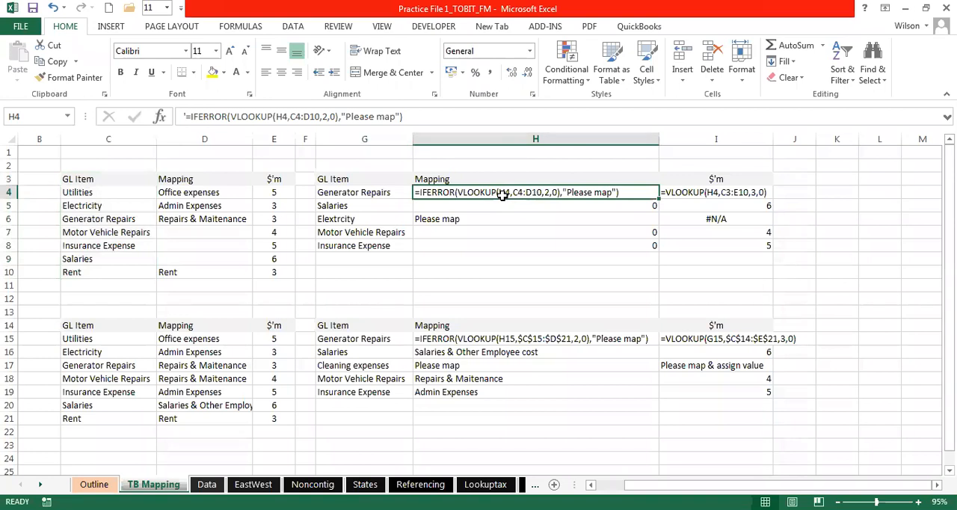
drag(81, 180, 89, 270)
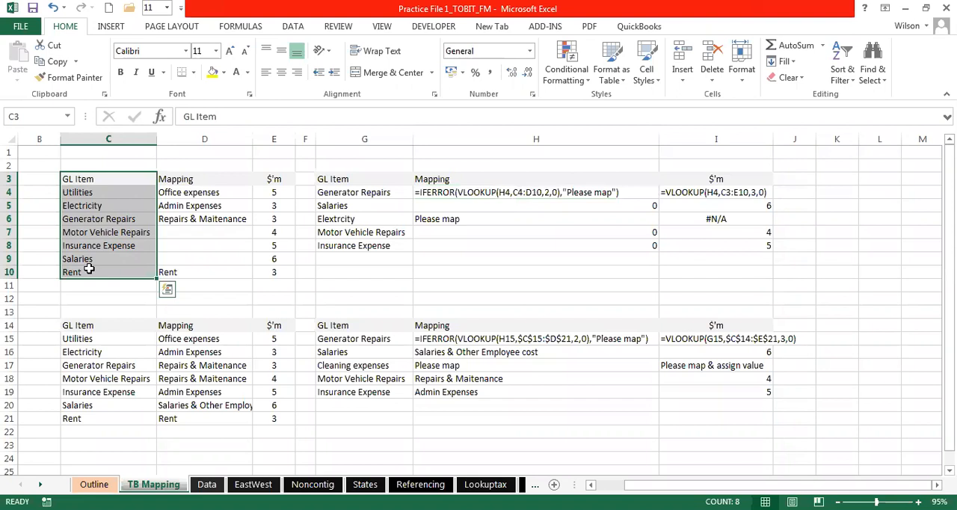
drag(203, 191, 200, 271)
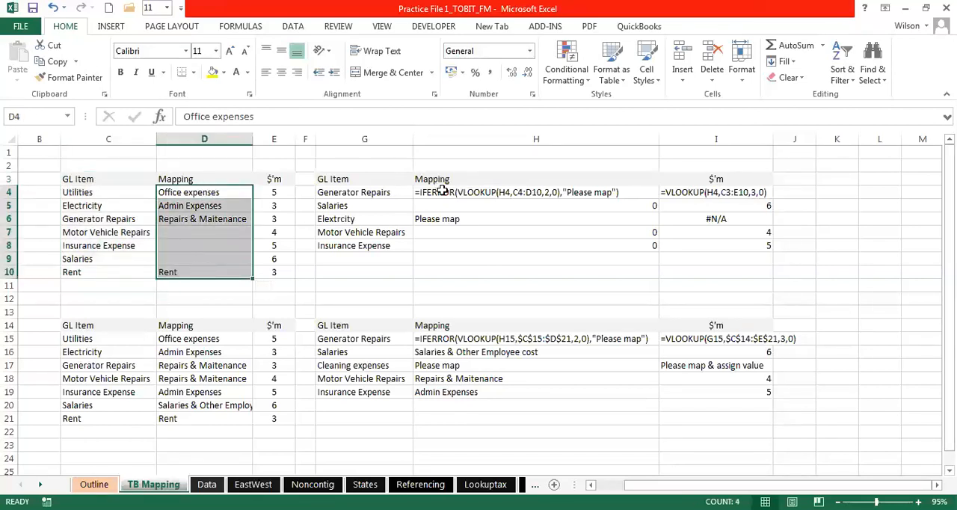
- Trace Generator Repairs from G4 through the GL items in the C3:E10 table to its mapping in D6
drag(382, 189, 380, 242)
drag(347, 196, 348, 198)
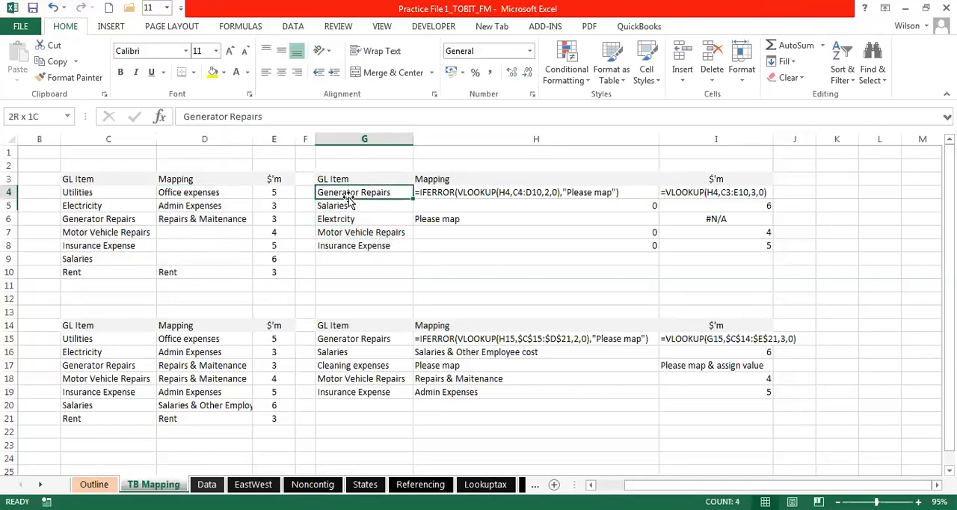
click(78, 179)
drag(82, 219, 84, 272)
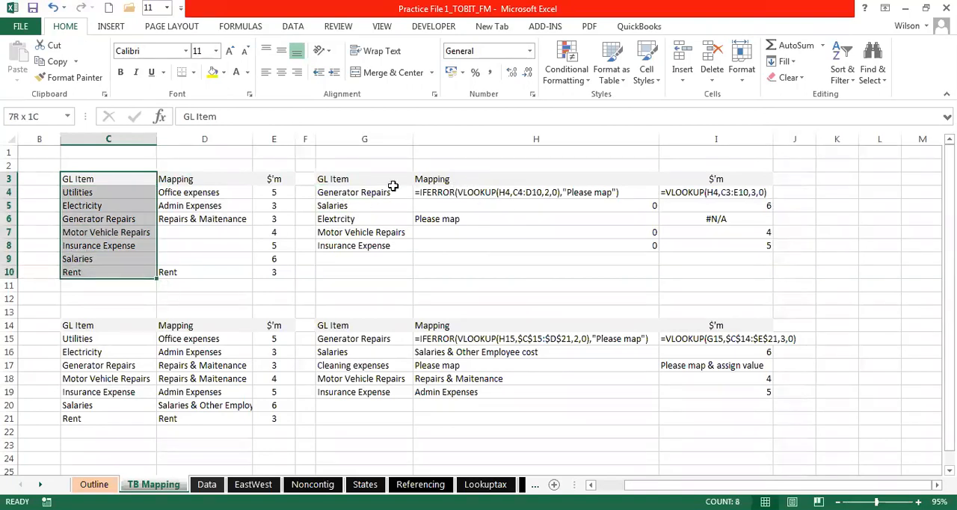
click(364, 195)
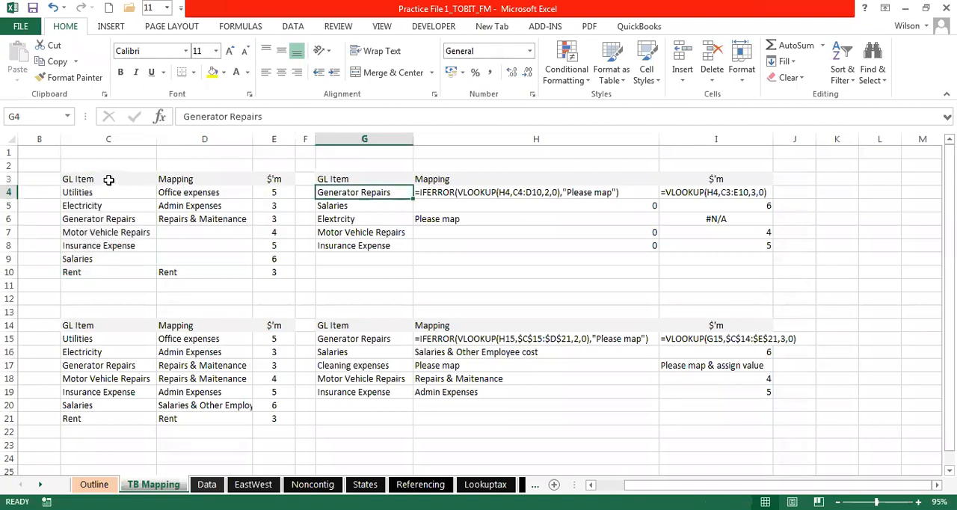
drag(120, 181, 258, 268)
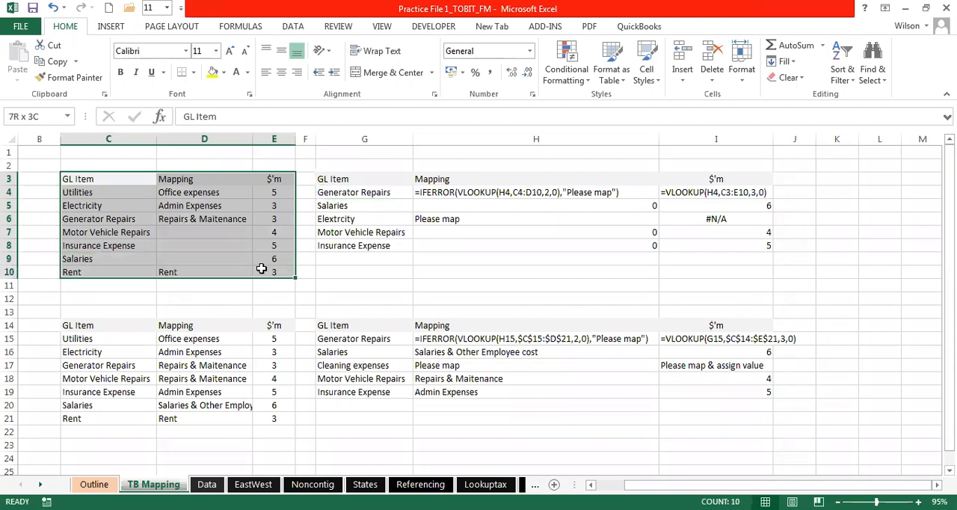
click(232, 217)
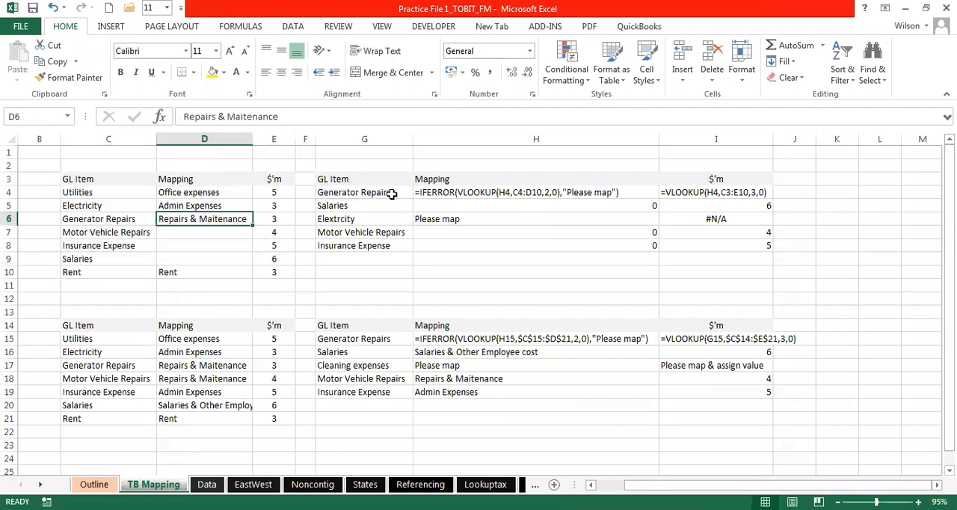
- Turn the formula text in H4 into a live IFERROR formula by removing its leading apostrophe
click(506, 193)
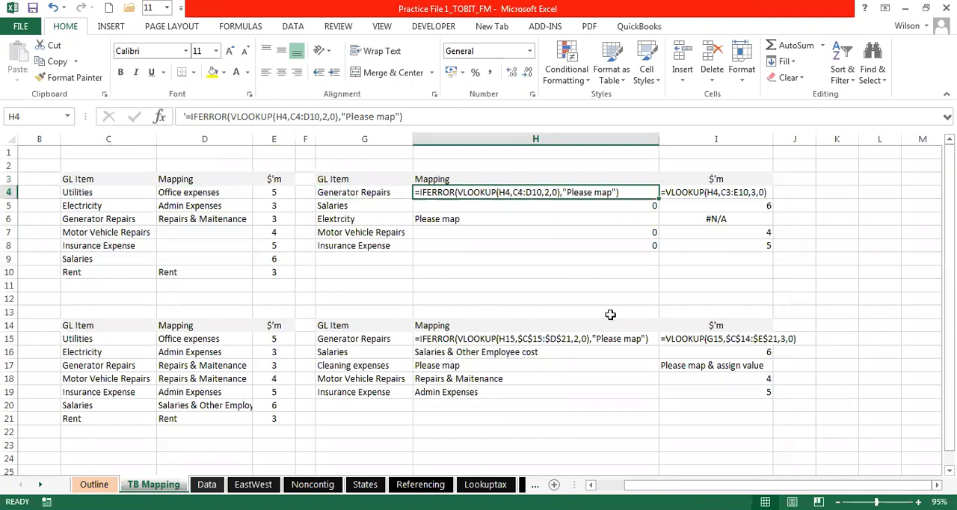
double_click(420, 192)
key(BackSpace)
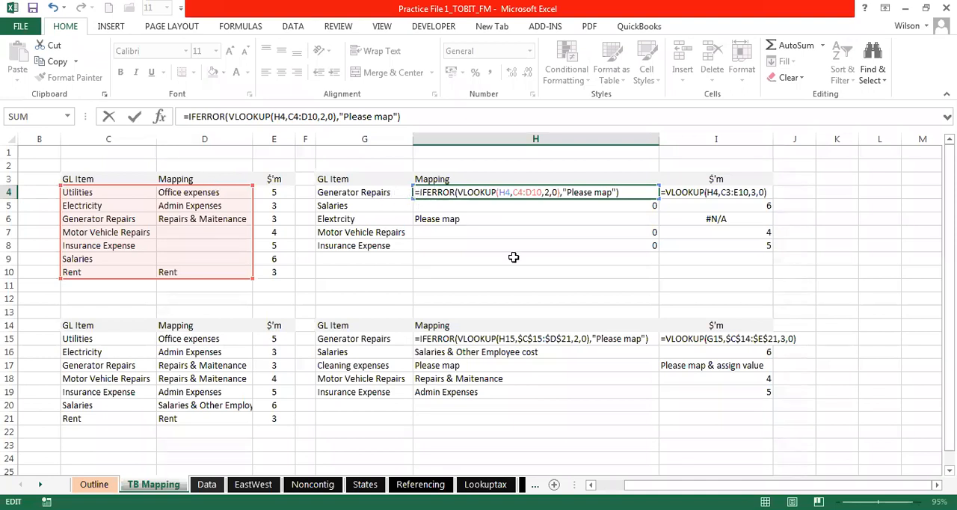
click(590, 484)
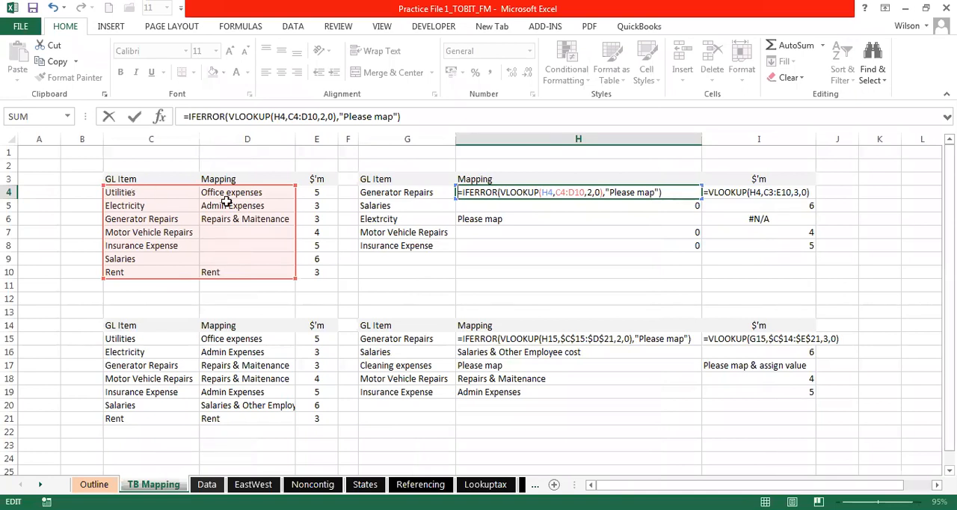
key(Return)
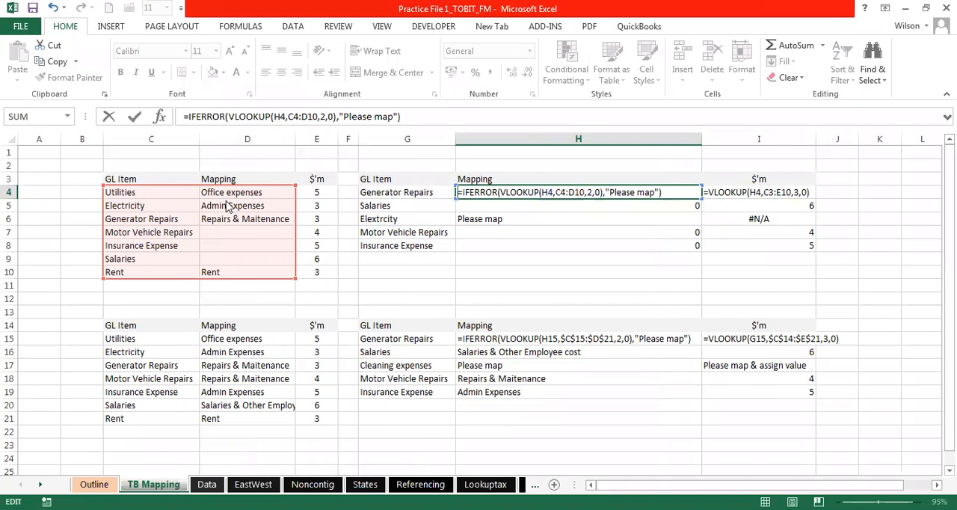
click(452, 299)
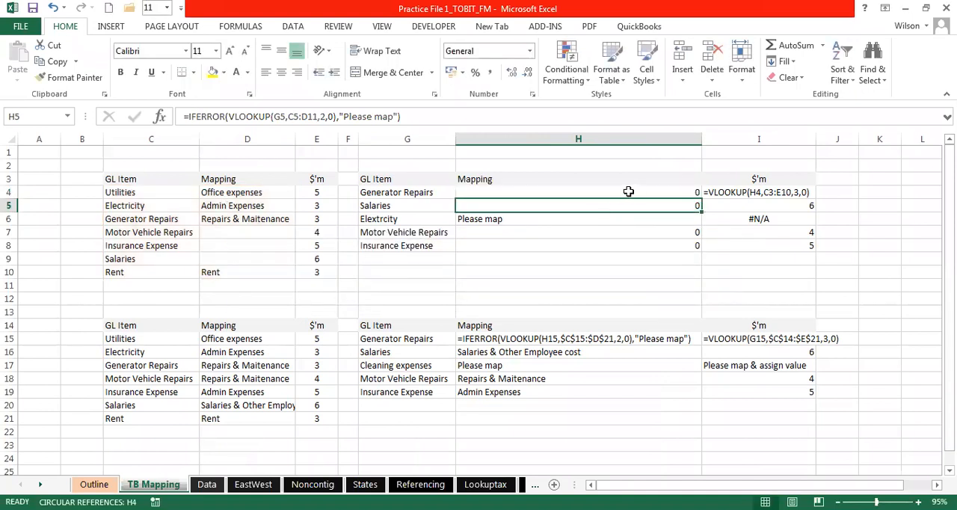
- Inspect the references and arguments of the IFERROR and VLOOKUP formula in H4 without changing it
click(628, 191)
double_click(630, 192)
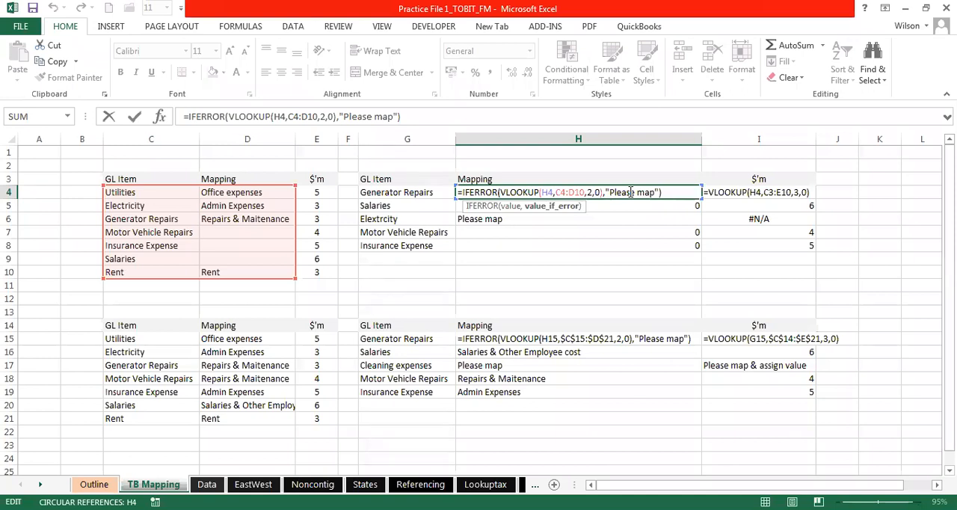
key(Return)
click(626, 192)
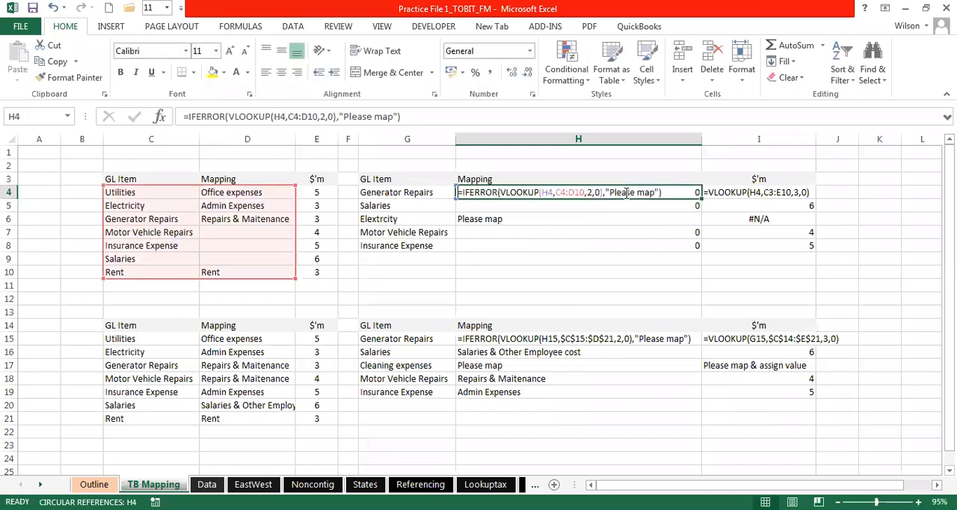
double_click(627, 192)
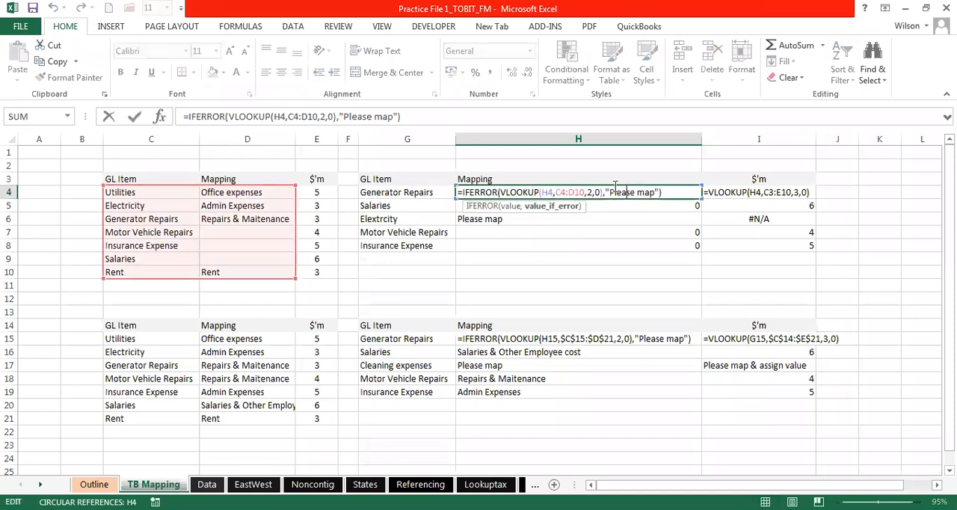
click(499, 193)
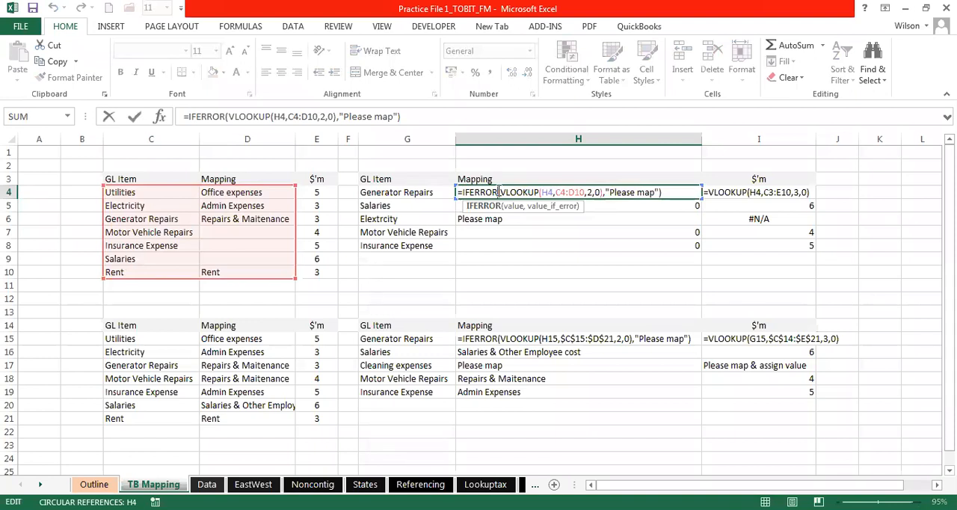
key(Escape)
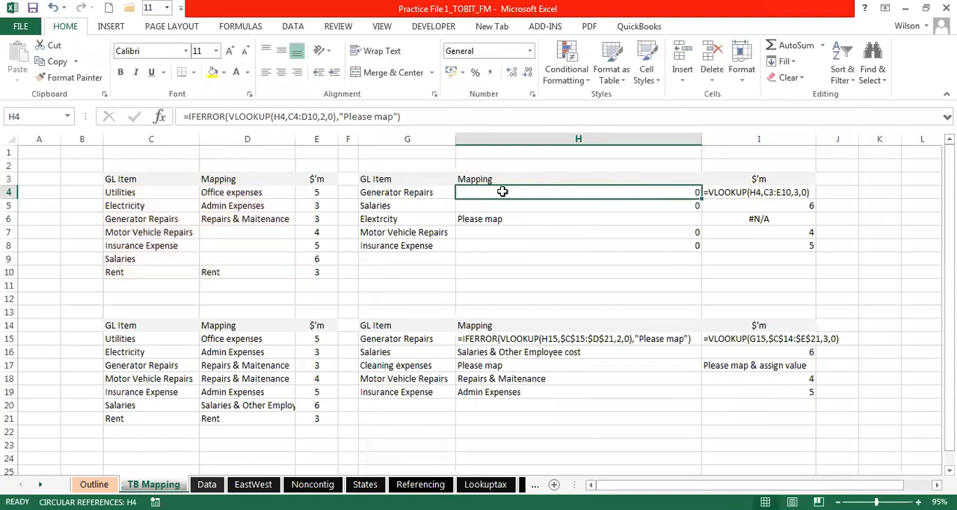
- Start a new formula in H4 for Generator Repairs, nesting VLOOKUP inside IFERROR
click(401, 190)
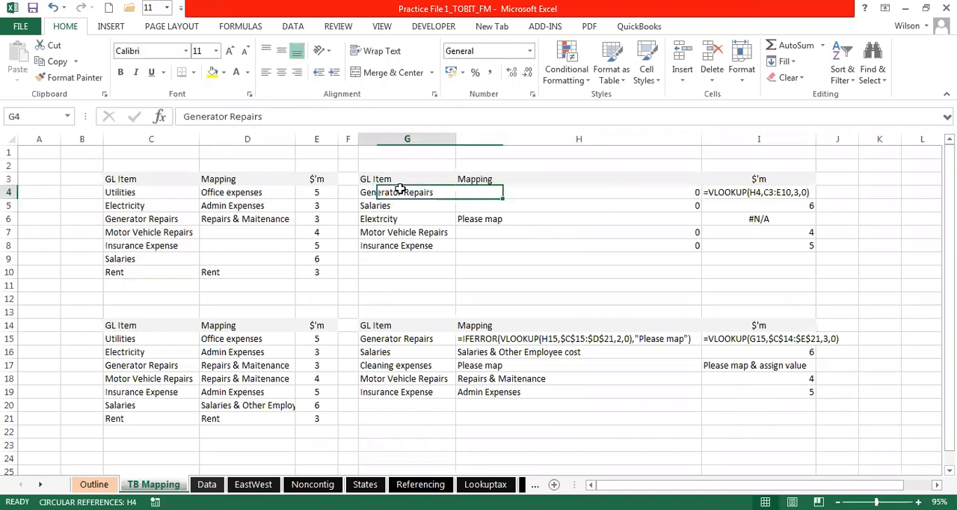
click(502, 191)
text(=)
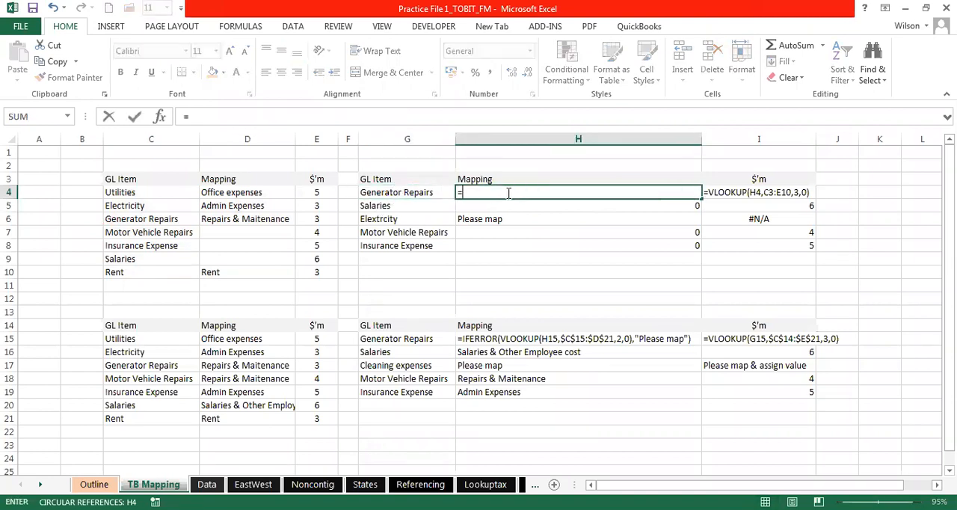
text(if)
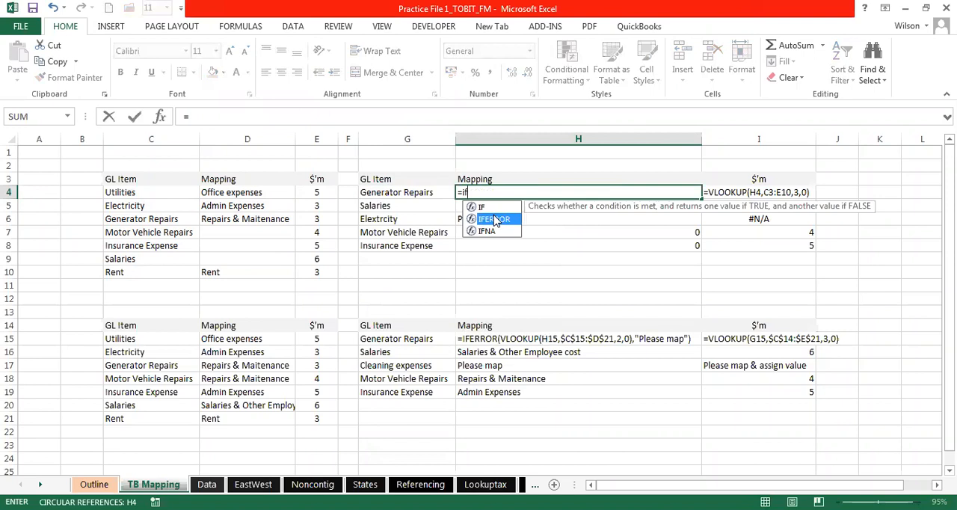
double_click(494, 219)
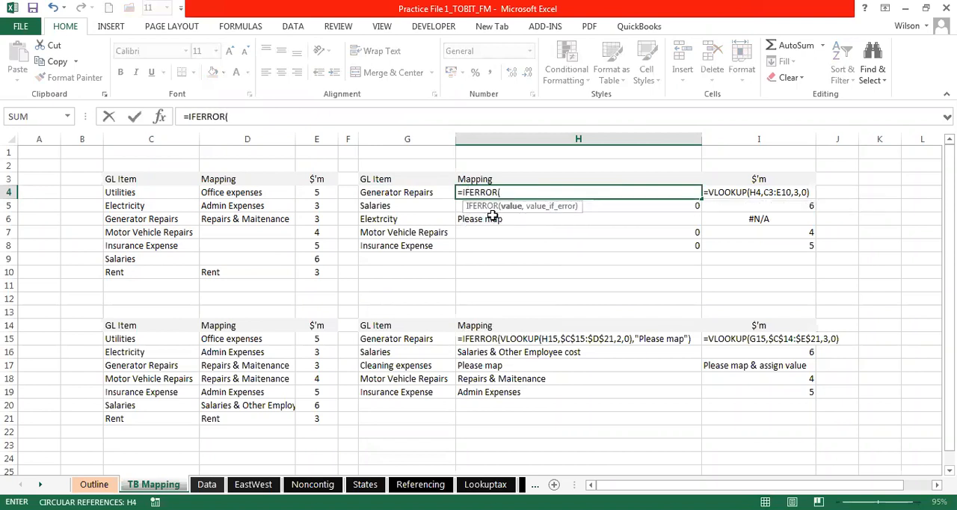
text(vl)
double_click(532, 219)
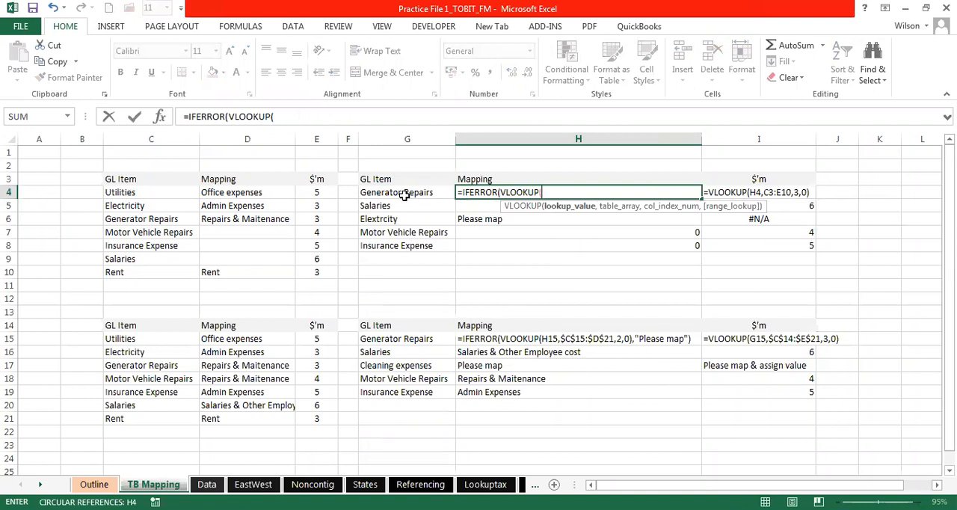
- Complete the VLOOKUP inside H4's IFERROR with lookup value G4, table C3:E10, column index 2 and exact match 0
click(407, 194)
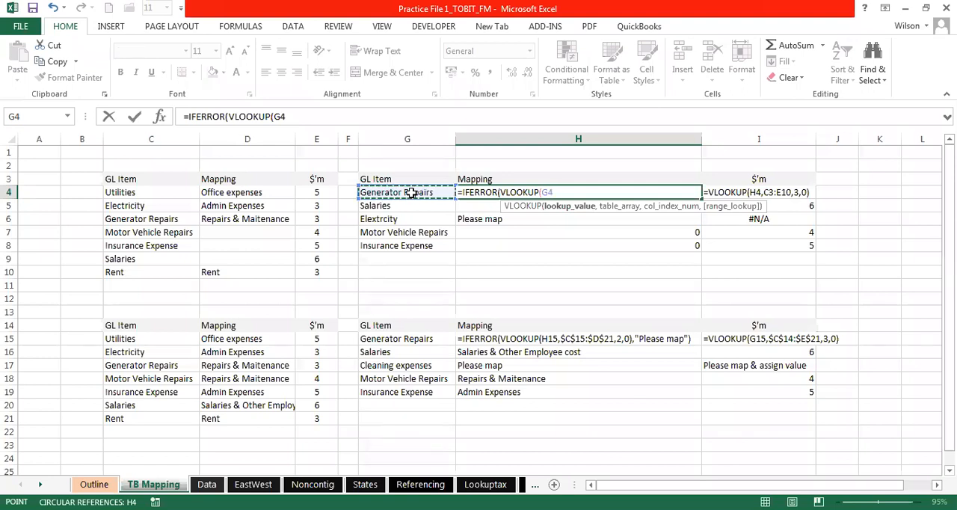
text(,)
click(127, 181)
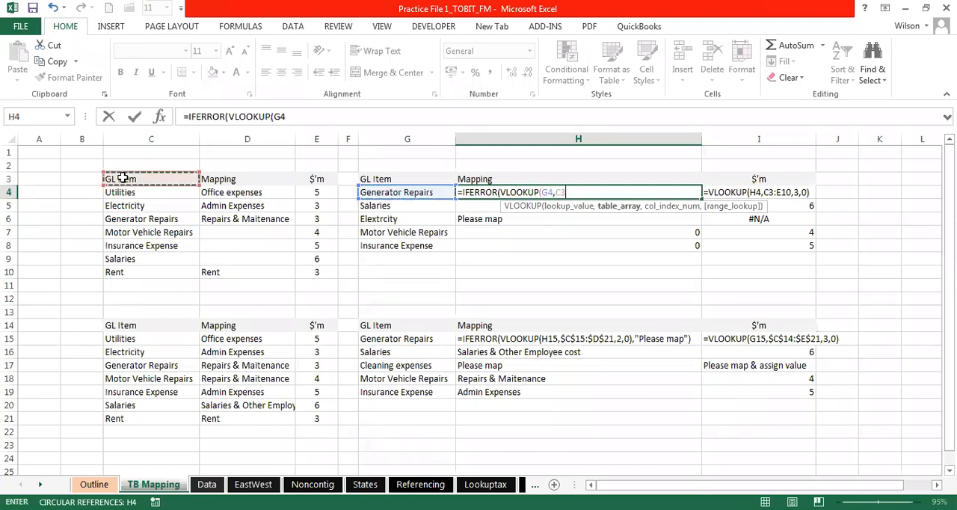
drag(198, 182, 226, 186)
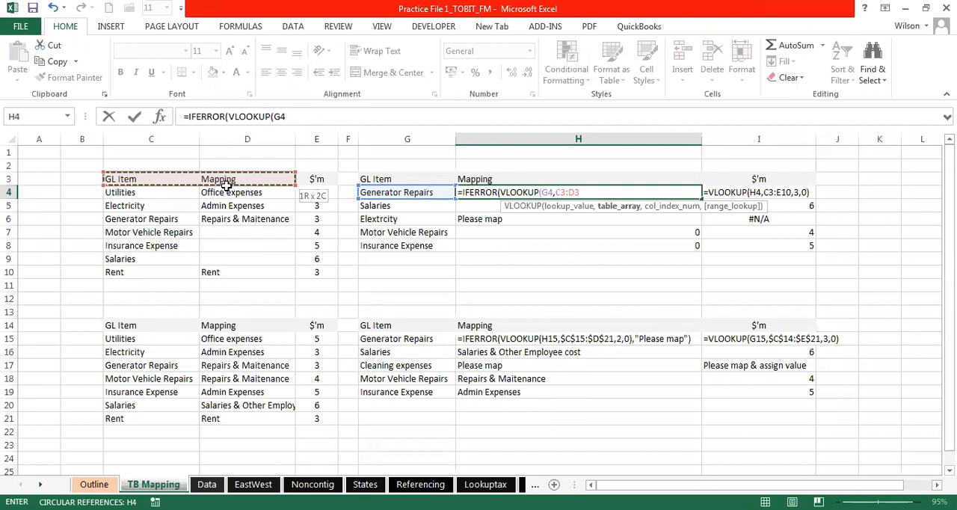
drag(226, 186, 321, 273)
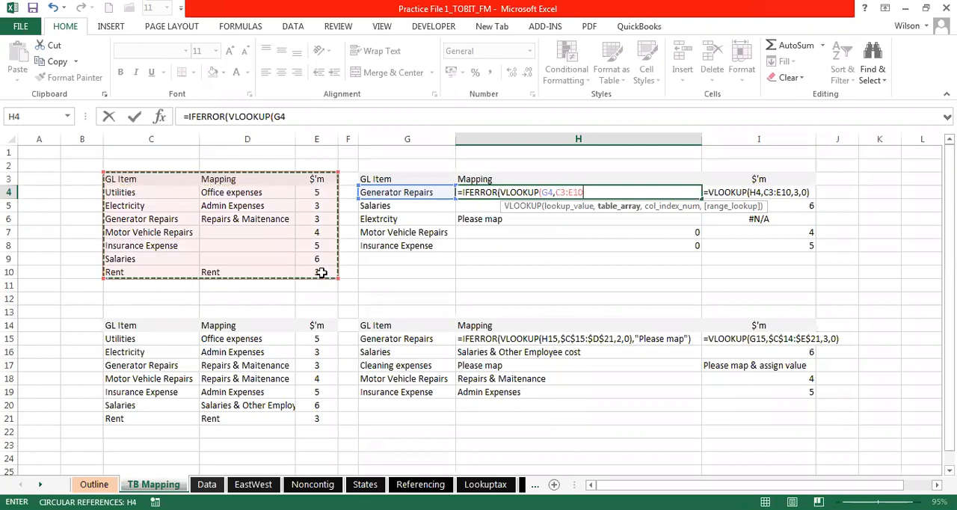
text(,)
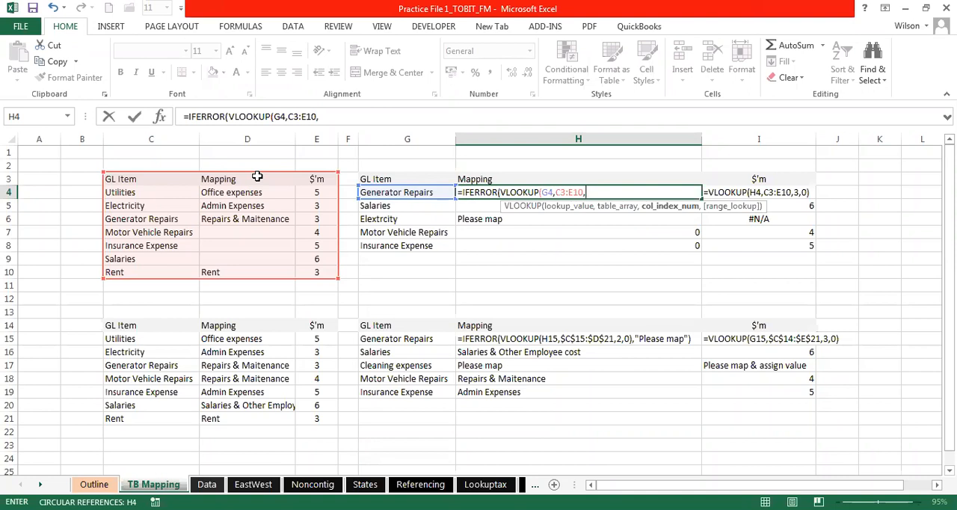
text(2,0)
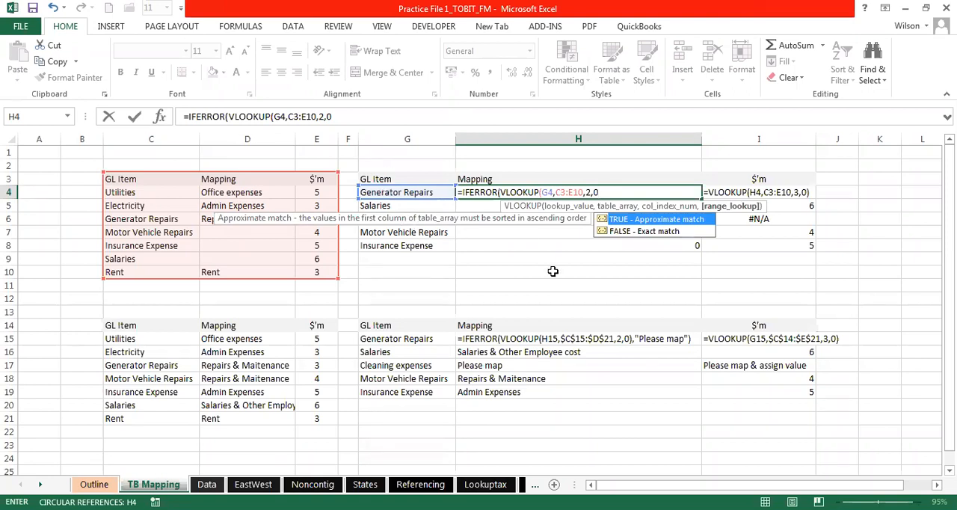
text())
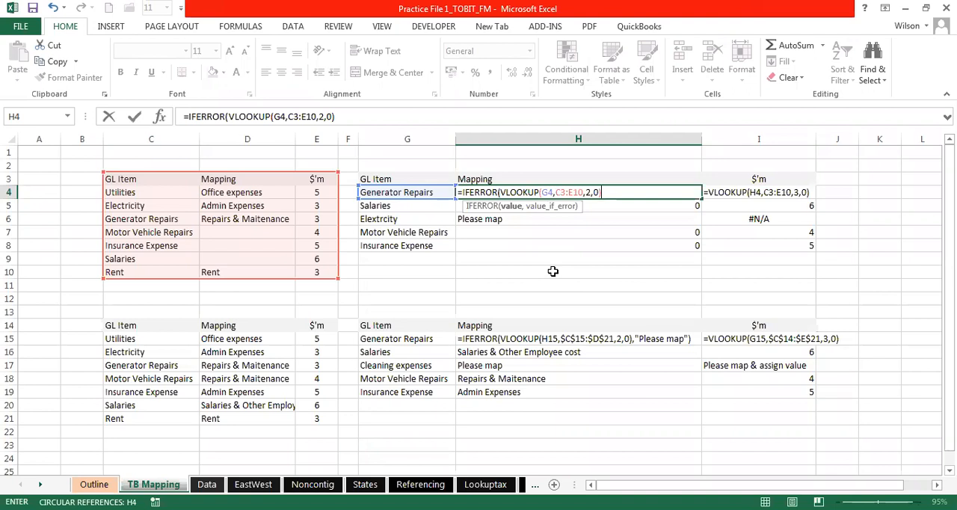
- Set the IFERROR fallback in H4 to "Please map" and enter the finished formula
text(,)
text("Please)
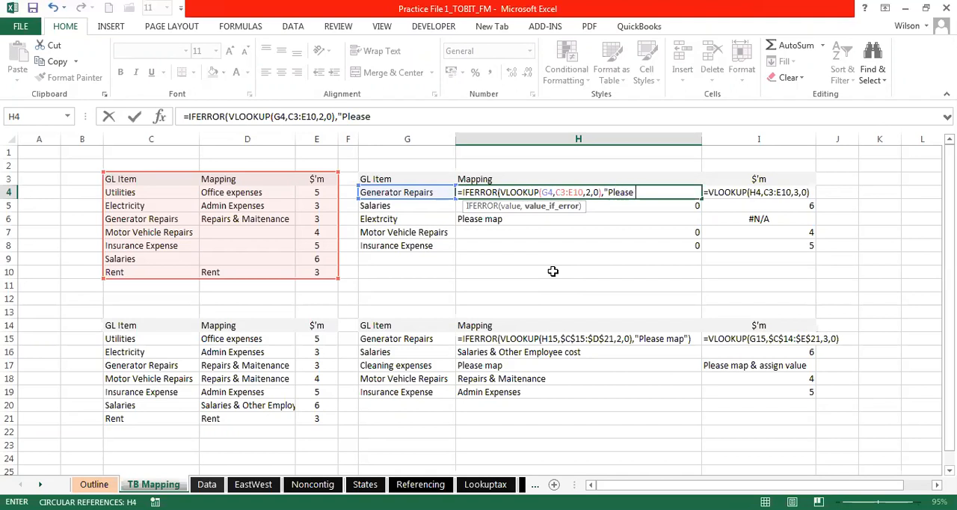
text( map"))
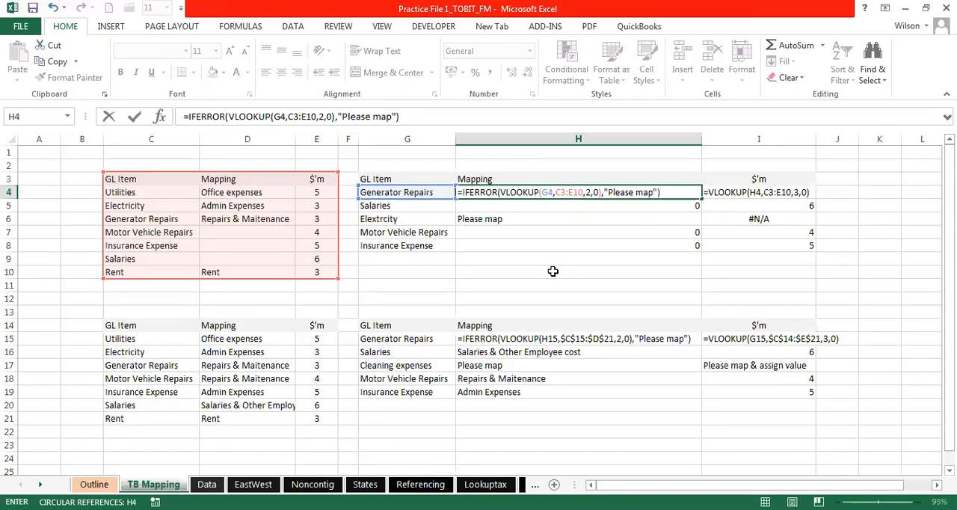
key(Return)
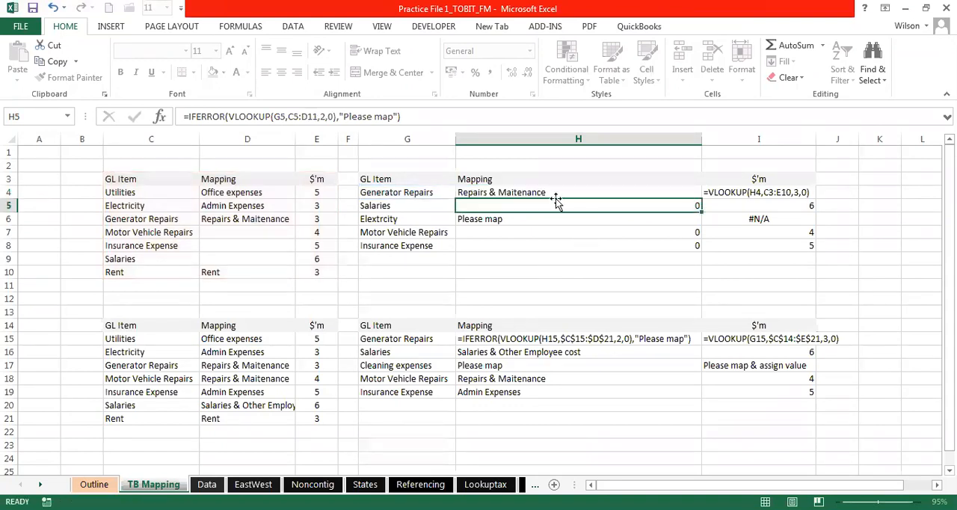
- Fill the H4 formula with its relative table range down through H8
key(Up)
drag(701, 199, 705, 252)
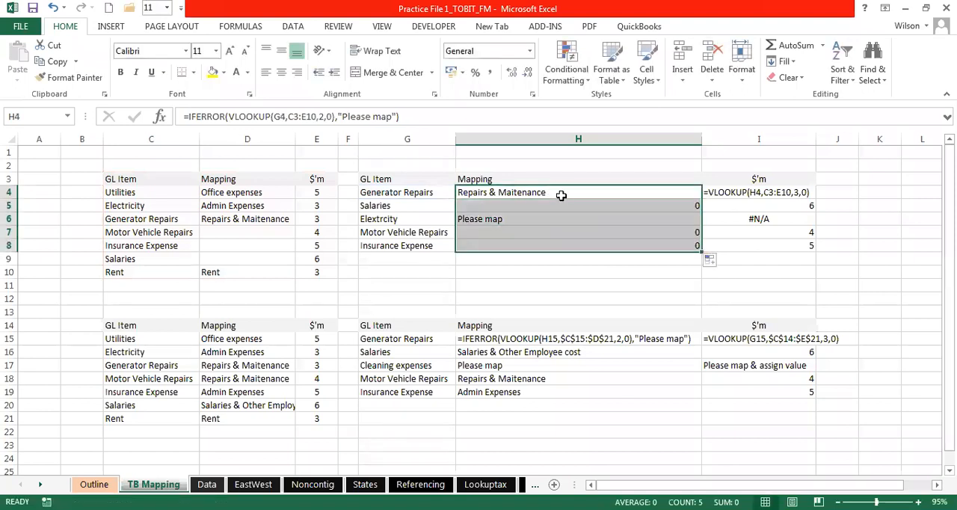
click(560, 196)
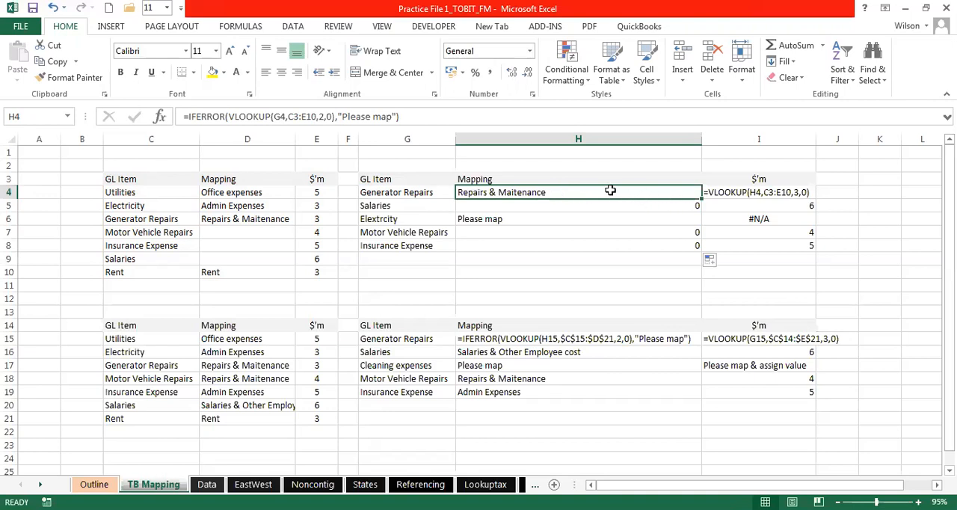
drag(701, 200, 699, 254)
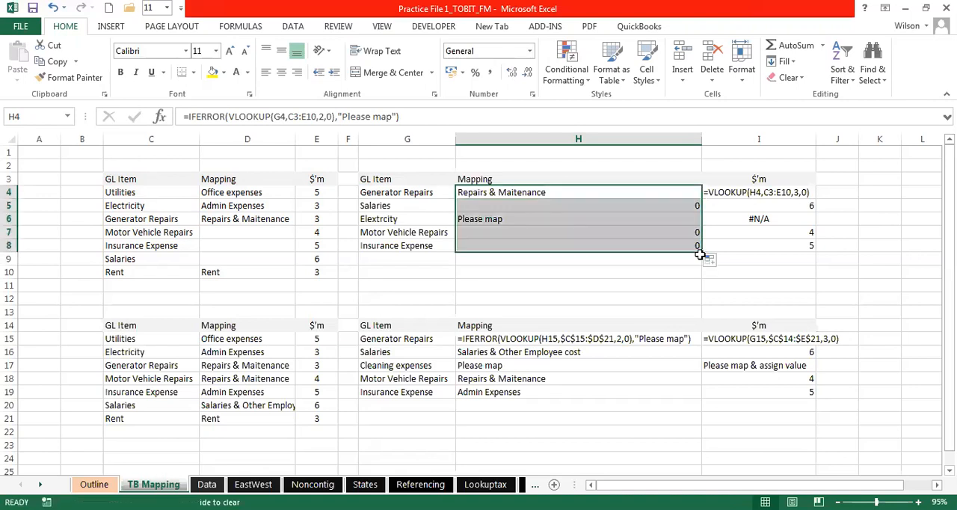
- Inspect the table ranges referenced by the copied formulas in H5, H7 and H8 without changing them
double_click(515, 209)
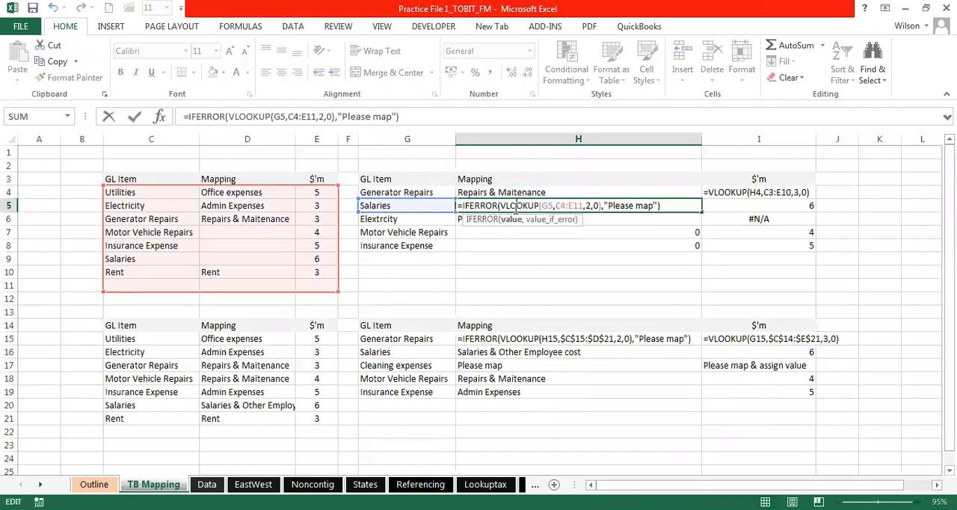
key(Escape)
double_click(498, 232)
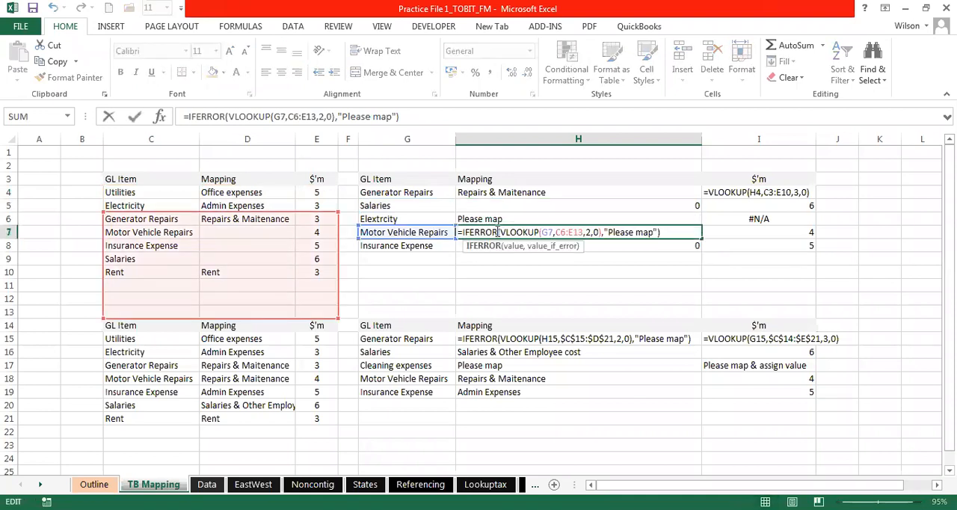
key(Escape)
double_click(482, 246)
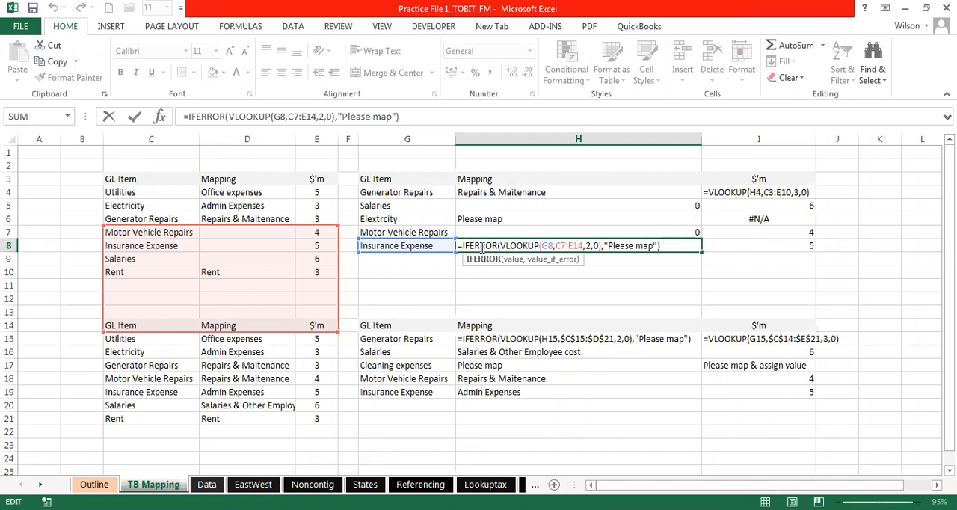
key(ctrl+Return)
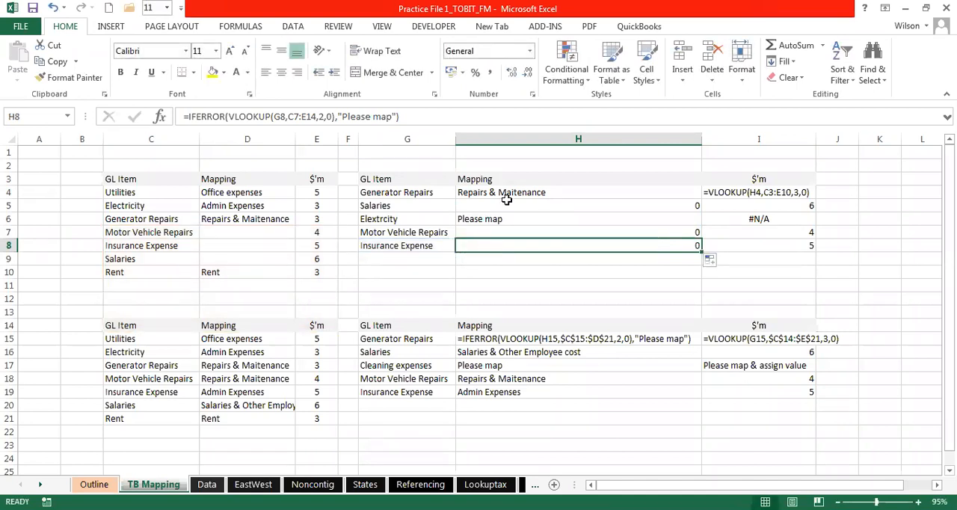
- Make the table range in H4 absolute as $C$3:$E$10 and fill the formula down through H8
key(Up)
key(Up)
key(Up)
key(Up)
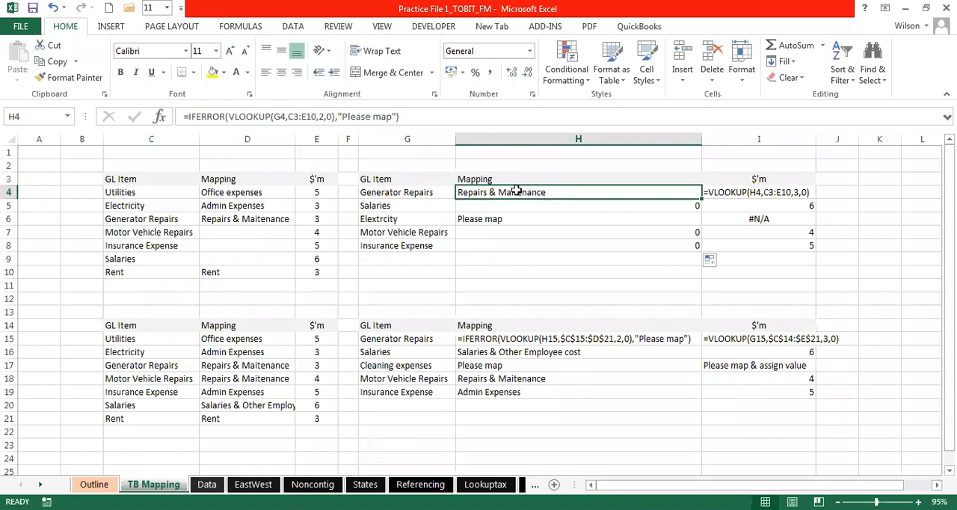
double_click(516, 192)
drag(586, 193, 558, 192)
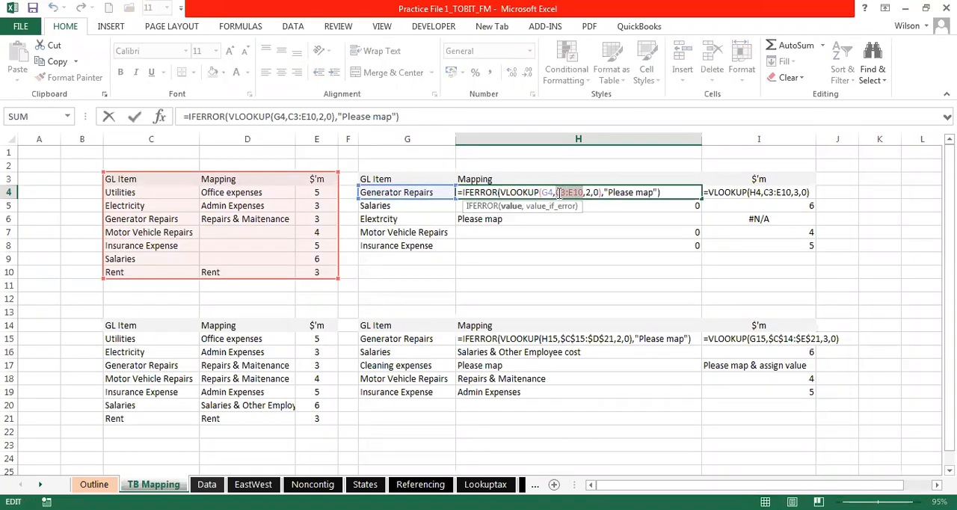
key(F4)
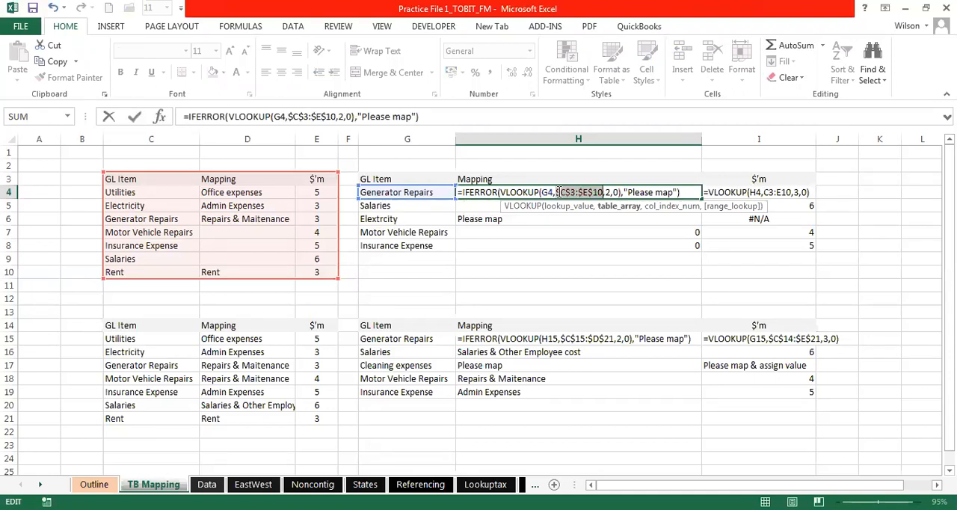
key(Return)
click(557, 193)
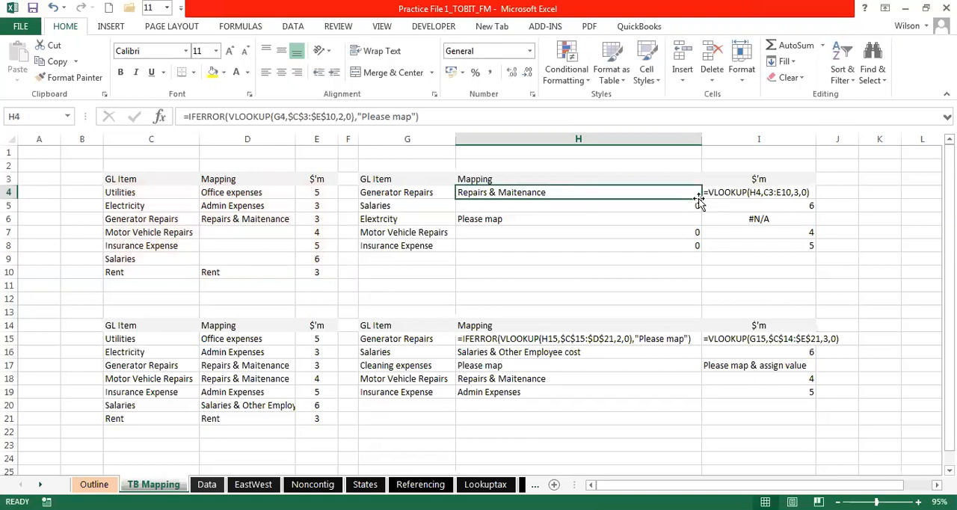
drag(698, 199, 698, 252)
- Define the name May_2020_TB for the GL table data in C4:E10, leaving out the header row
drag(116, 177, 317, 269)
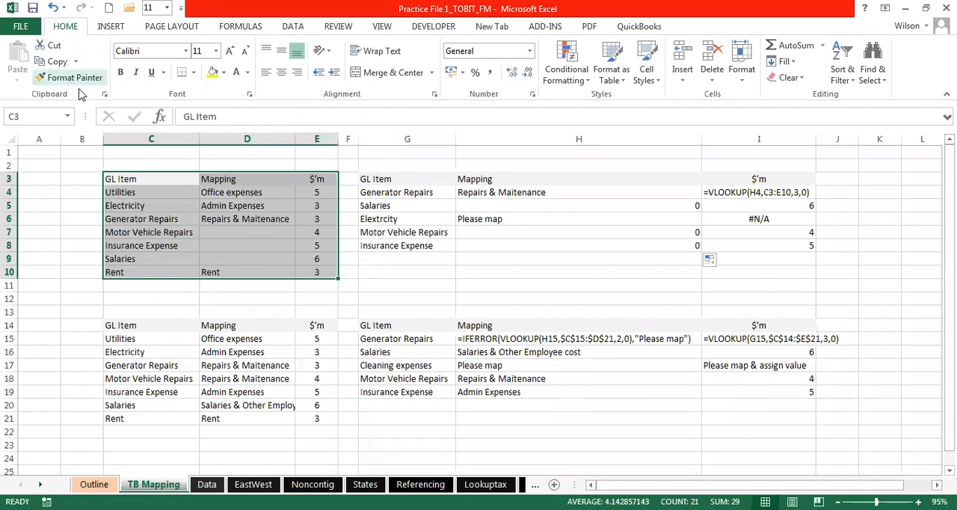
click(215, 188)
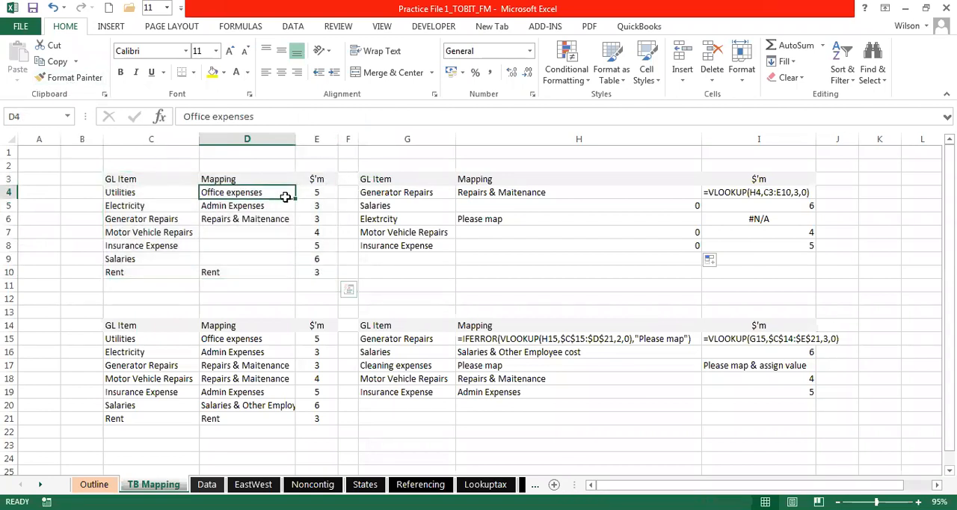
drag(284, 195, 284, 209)
drag(115, 192, 305, 270)
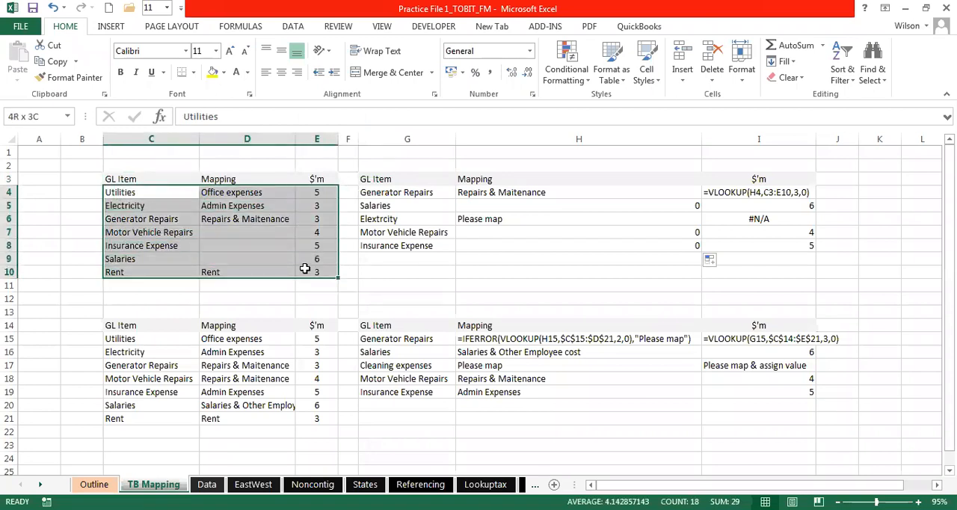
click(23, 115)
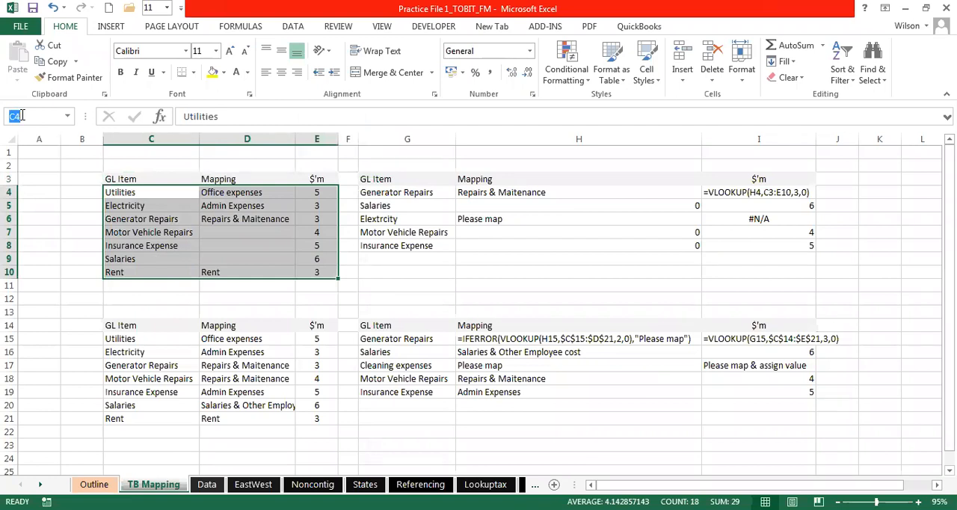
text(Ma)
text(y_2020)
text(_TB)
key(Return)
- Replace the $C$3:$E$10 table range in H4's VLOOKUP with the named range May_2020_TB
click(262, 233)
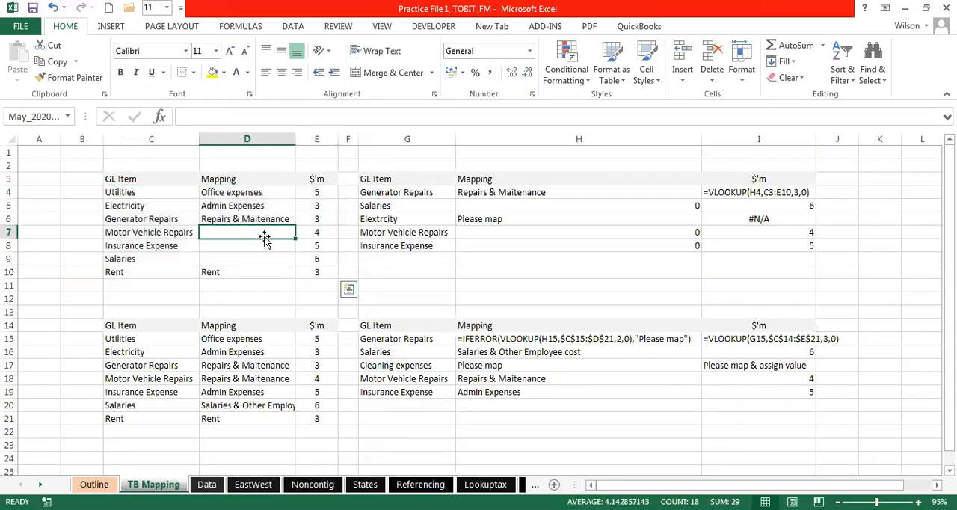
click(494, 203)
double_click(486, 191)
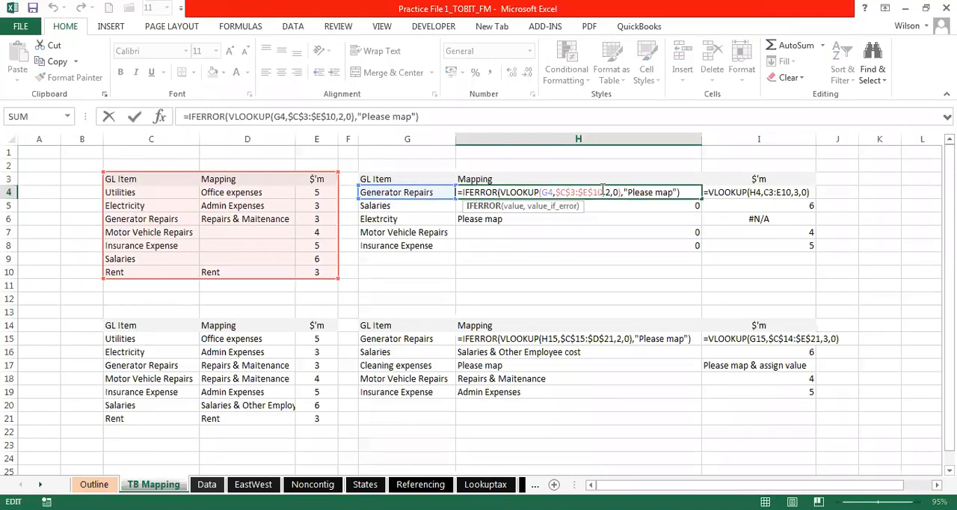
click(602, 190)
key(BackSpace)
key(BackSpace)
key(BackSpace)
key(BackSpace)
key(BackSpace)
key(BackSpace)
key(BackSpace)
key(BackSpace)
key(BackSpace)
key(BackSpace)
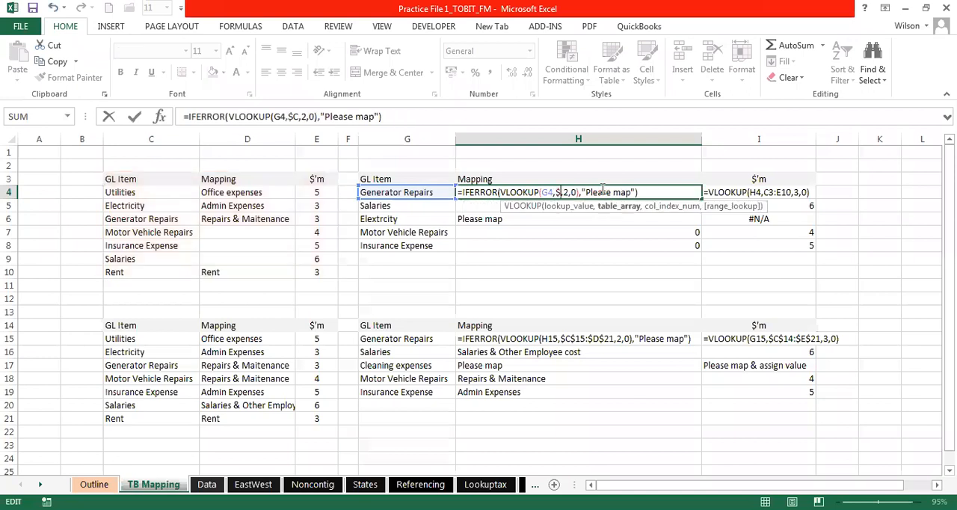
text(Ma)
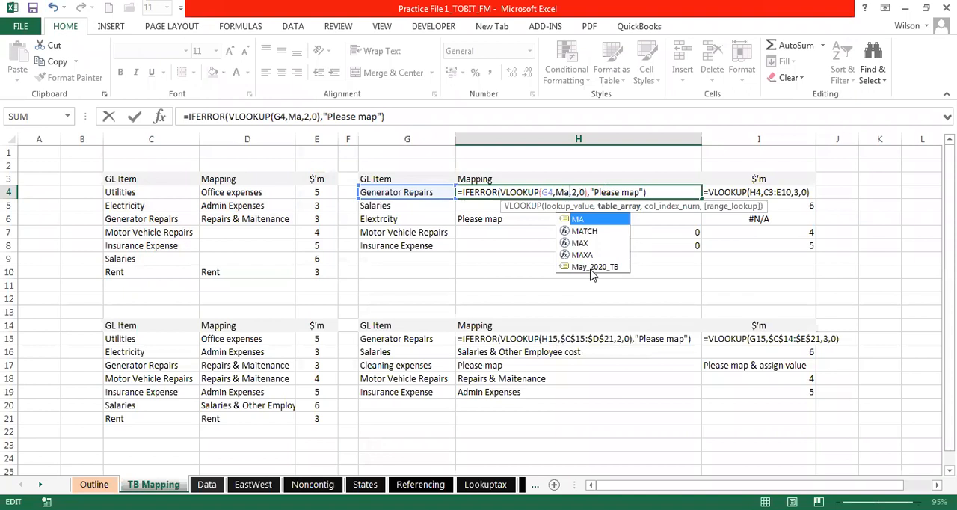
click(592, 269)
double_click(592, 269)
key(Return)
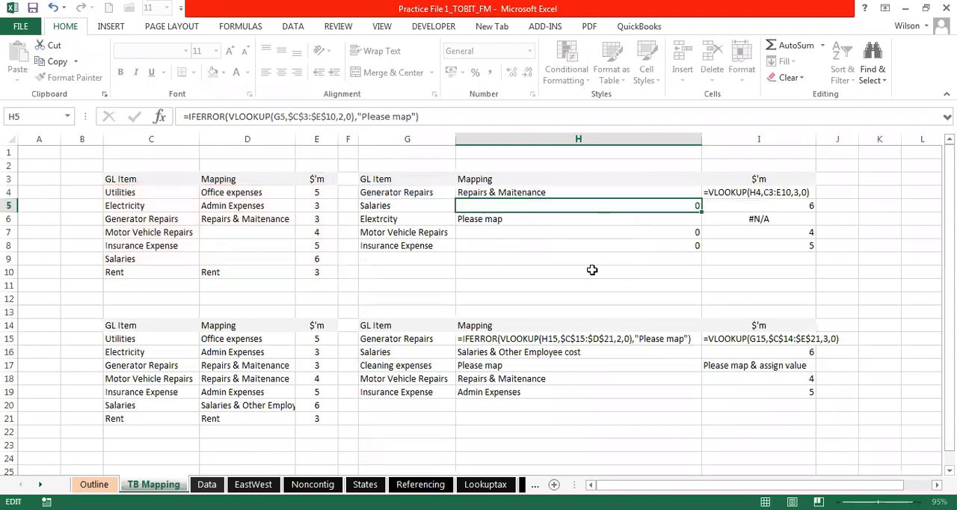
- Fill the named-range formula from H4 down through H8 and check the copied formula in H8
click(667, 195)
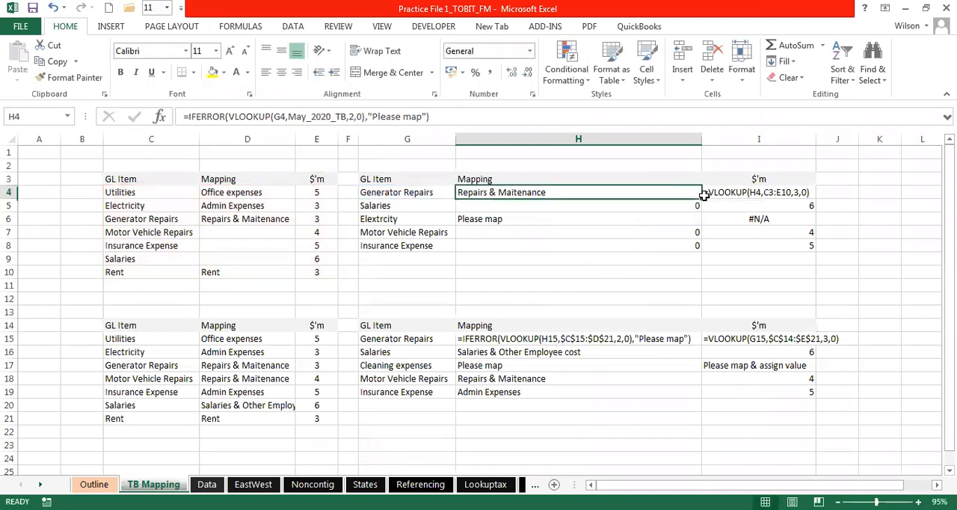
drag(701, 206, 703, 252)
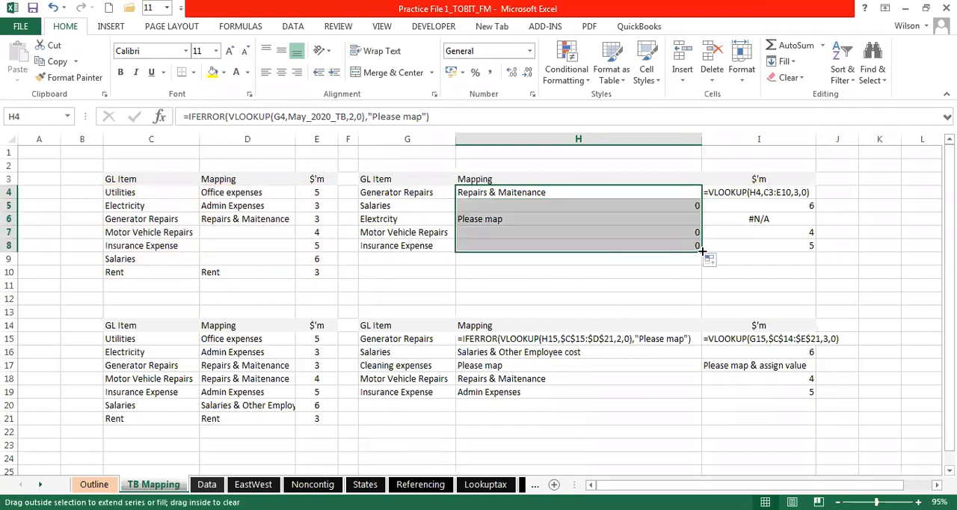
double_click(626, 246)
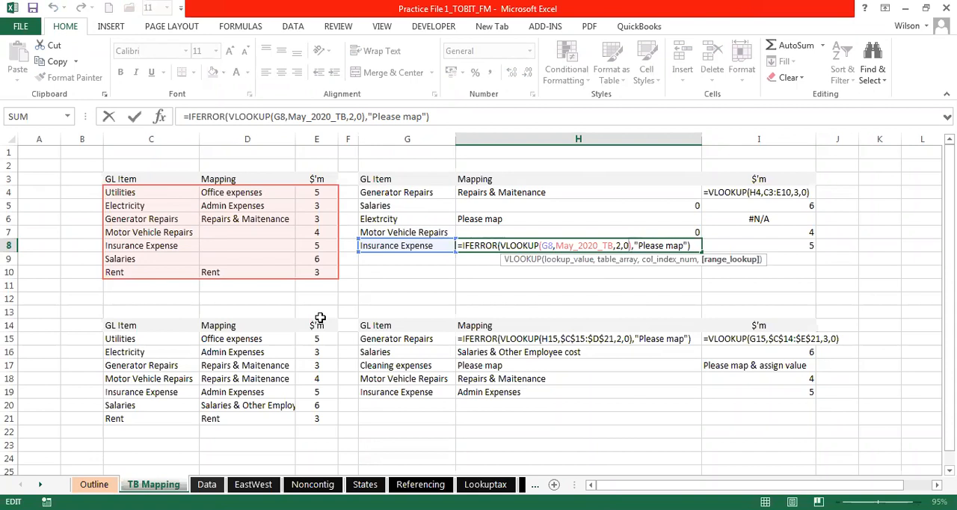
key(Escape)
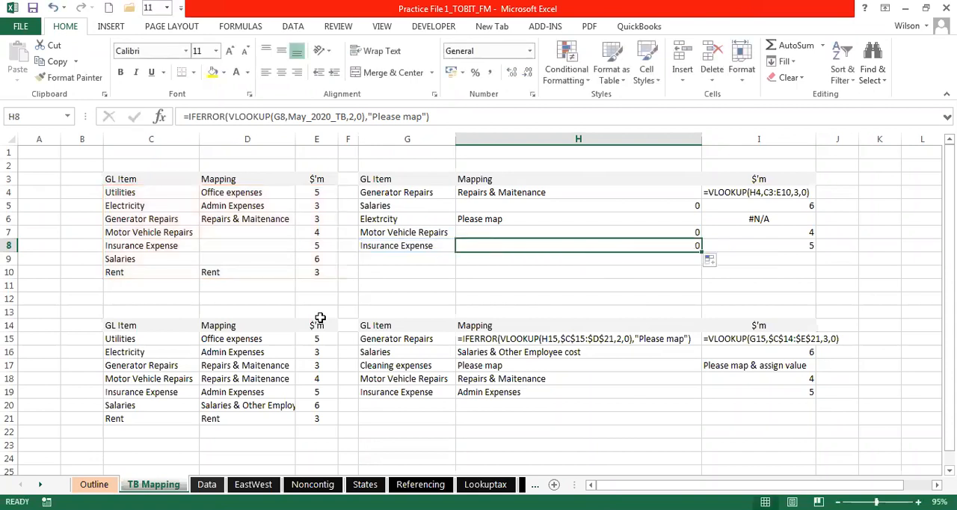
click(552, 192)
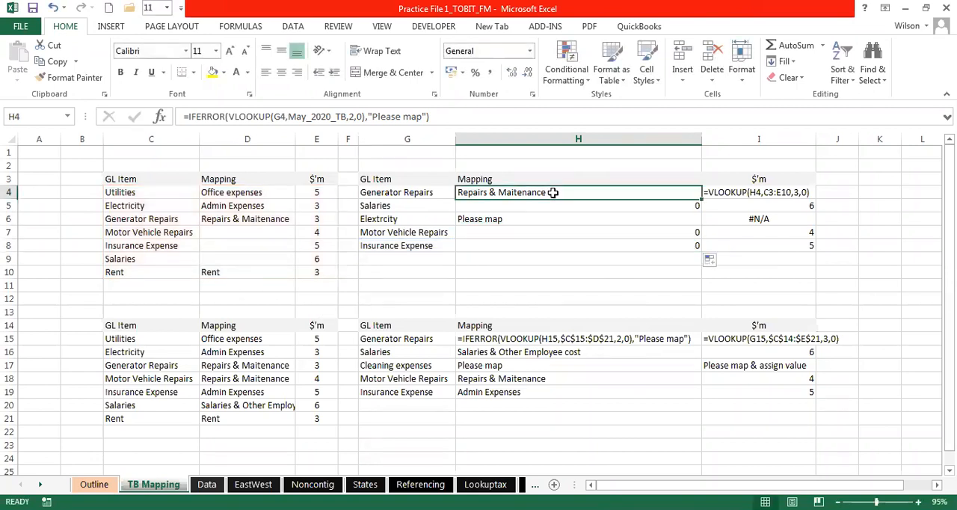
- Correct the misspelled GL item in G6 to Electricity
click(526, 220)
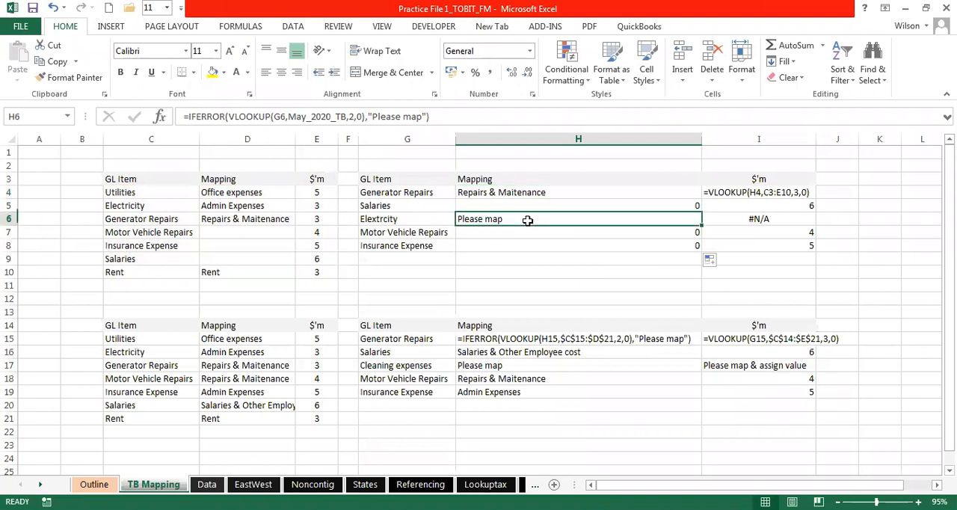
double_click(375, 218)
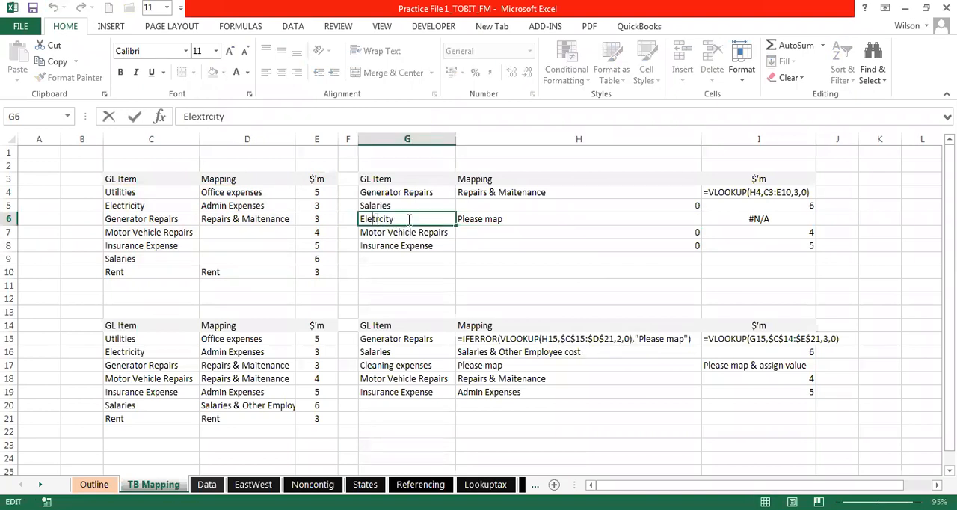
text(c)
key(Return)
double_click(384, 218)
text(i)
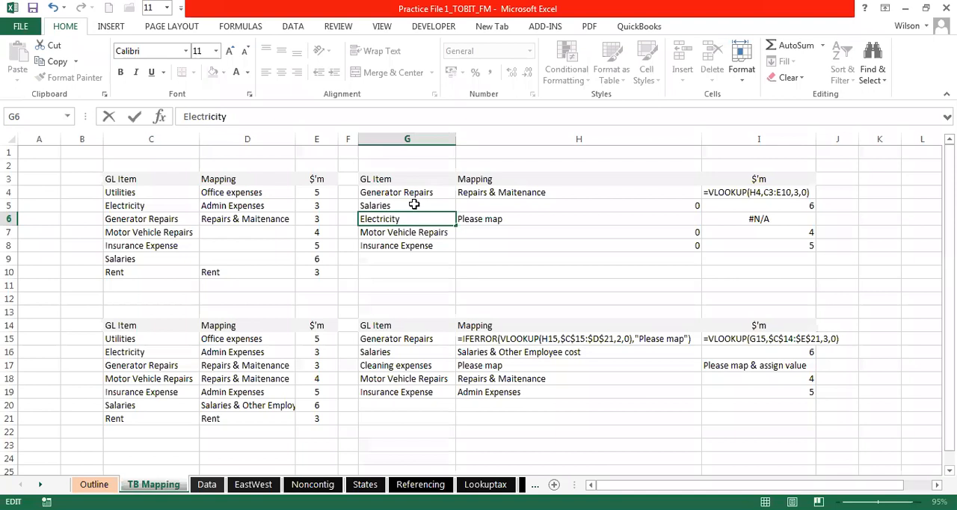
click(413, 205)
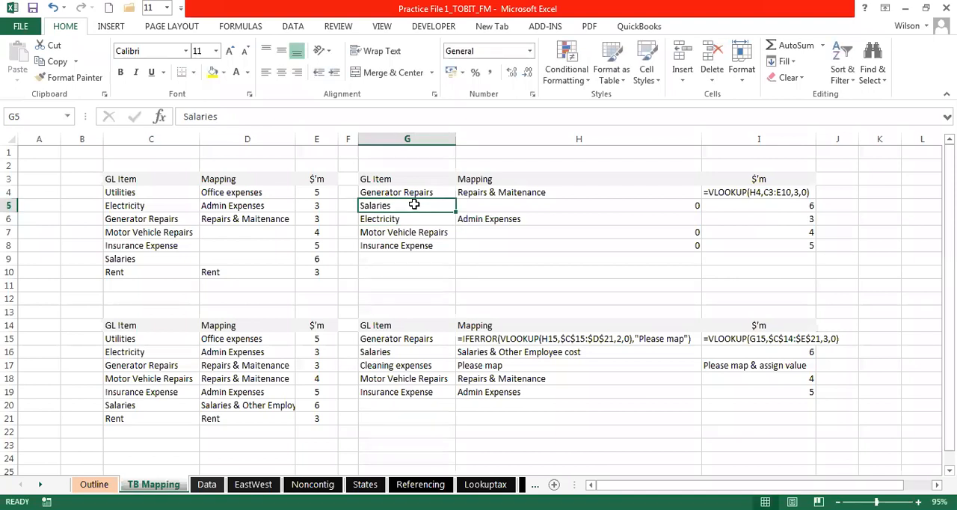
click(400, 218)
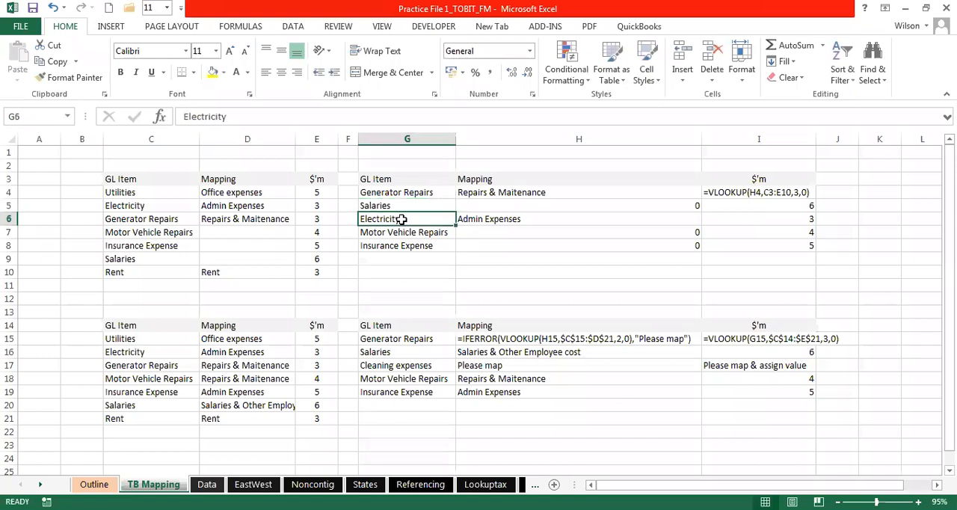
- Inspect the IFERROR VLOOKUP formulas in H6 and H7 and the May_2020_TB range they refer to
click(520, 215)
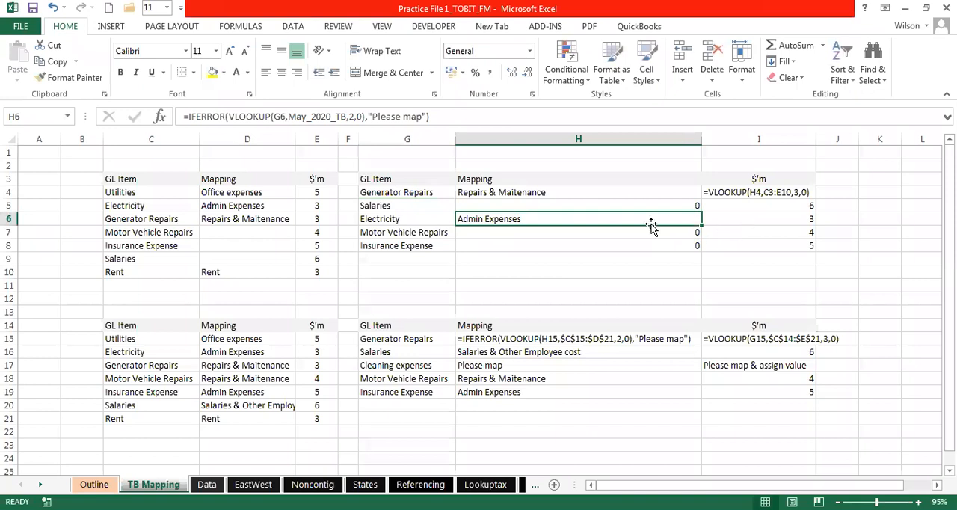
double_click(626, 219)
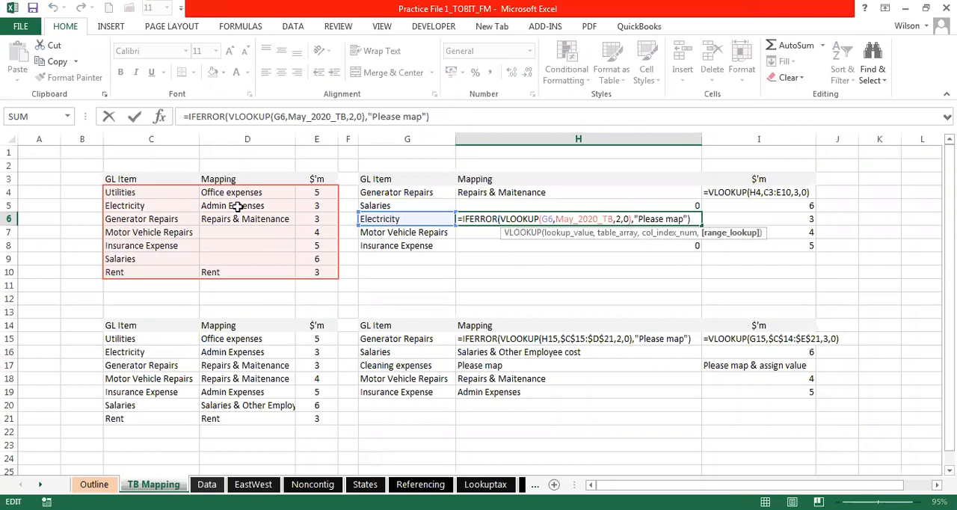
key(Return)
click(471, 221)
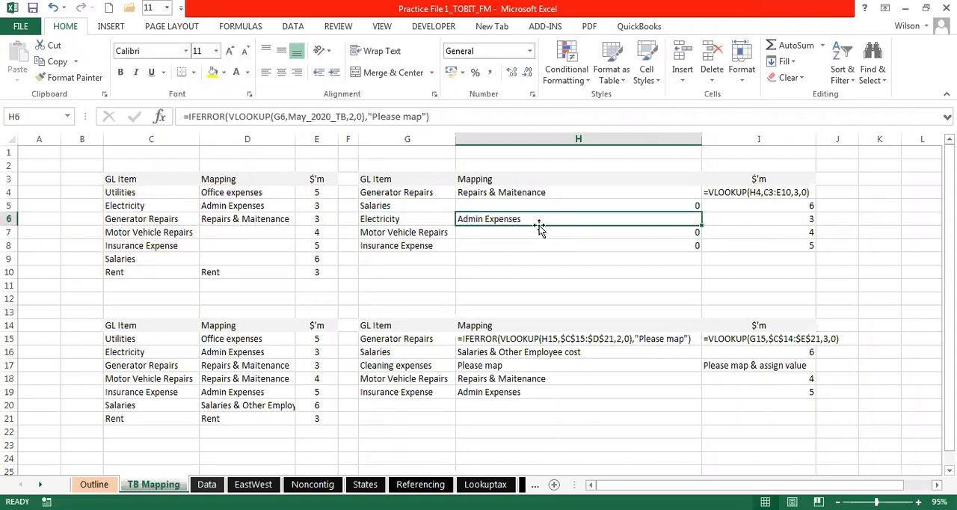
double_click(515, 233)
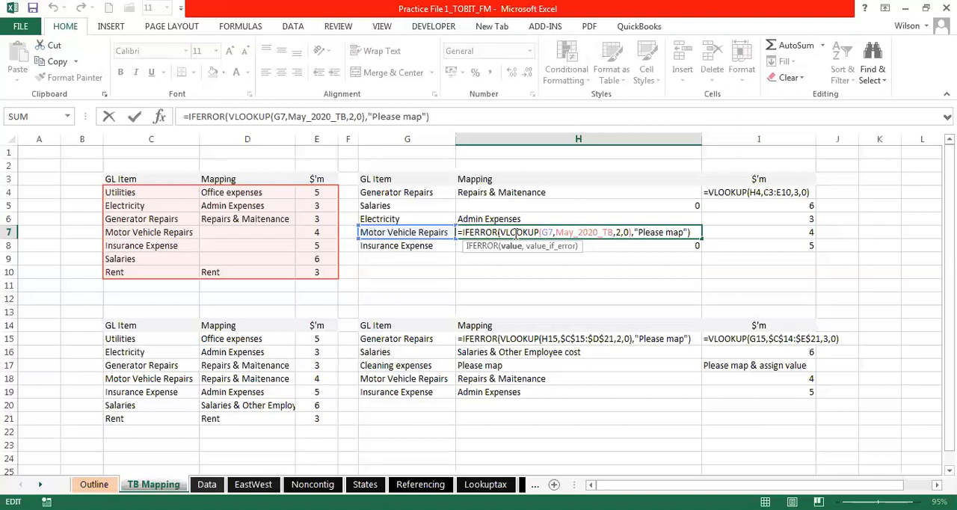
key(Return)
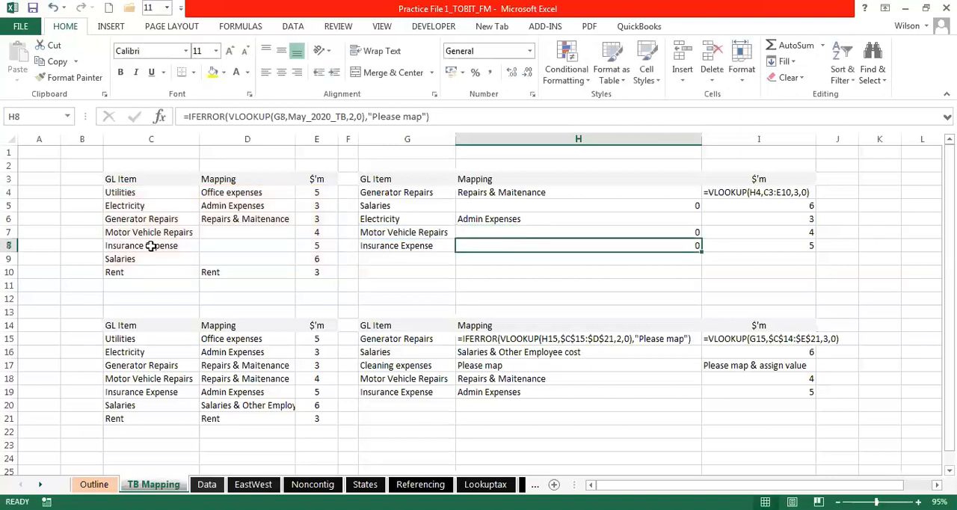
- Enter General Repairs as the mapping for Motor Vehicle Repairs in D7 and check the lookup in H7
click(216, 232)
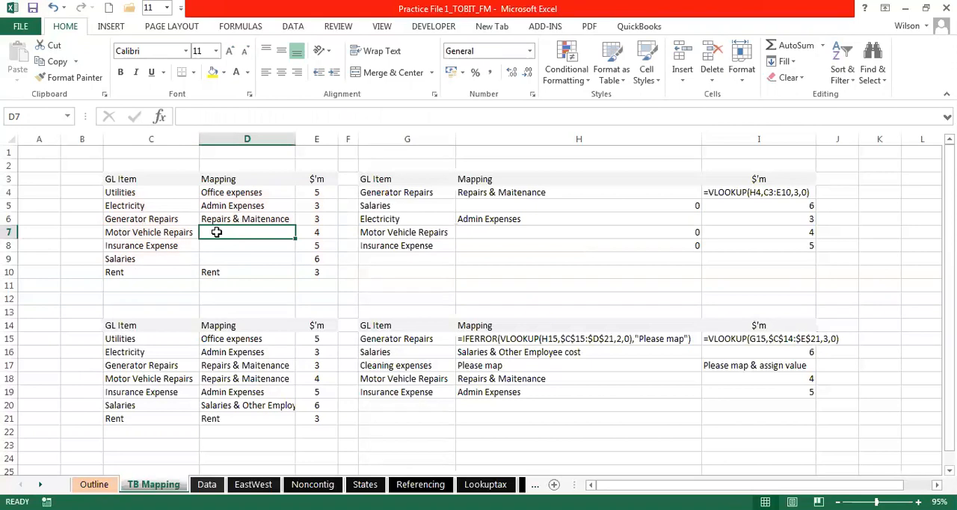
text(Genmer)
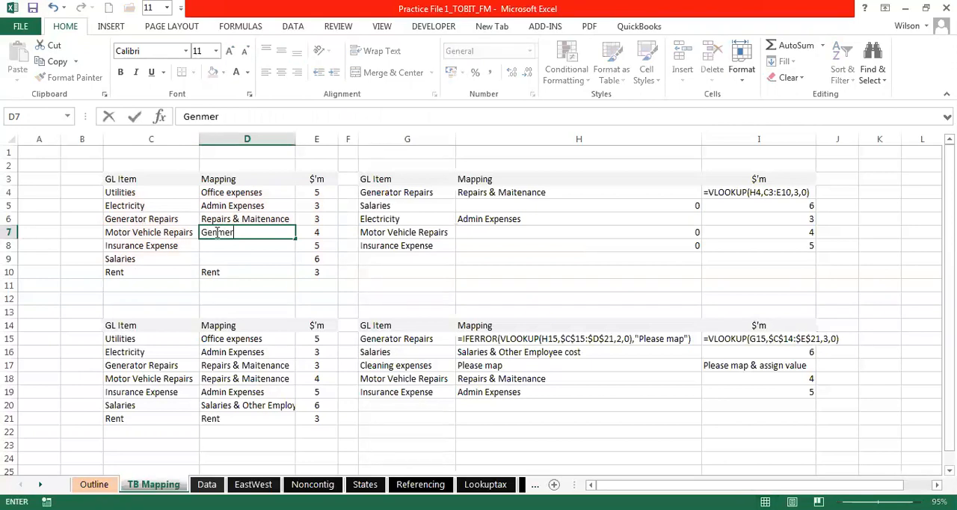
key(BackSpace)
key(BackSpace)
key(BackSpace)
key(BackSpace)
text(ea)
key(BackSpace)
text(ral Repairs)
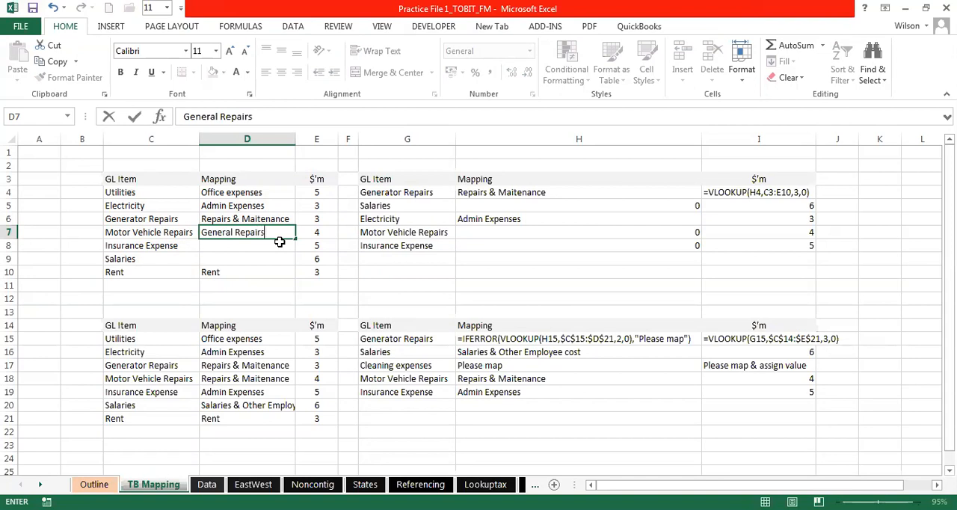
key(Return)
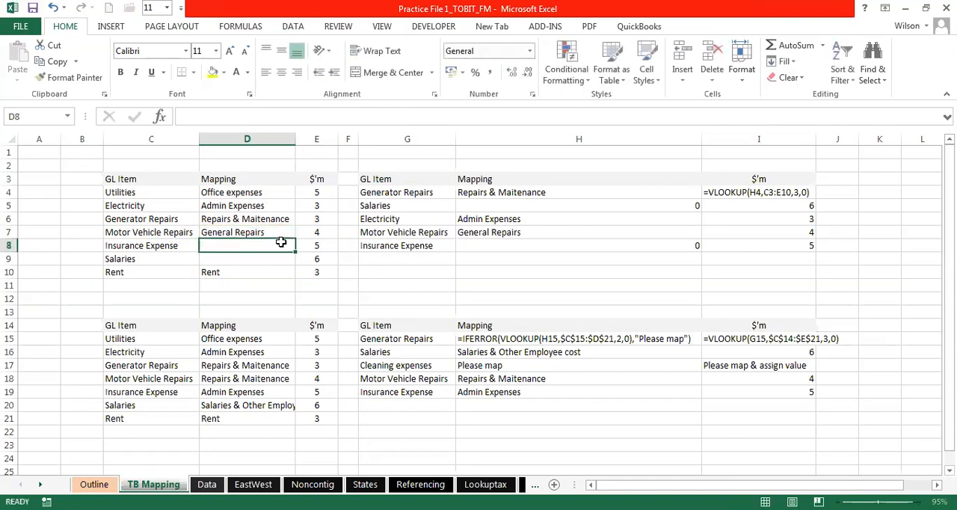
click(537, 232)
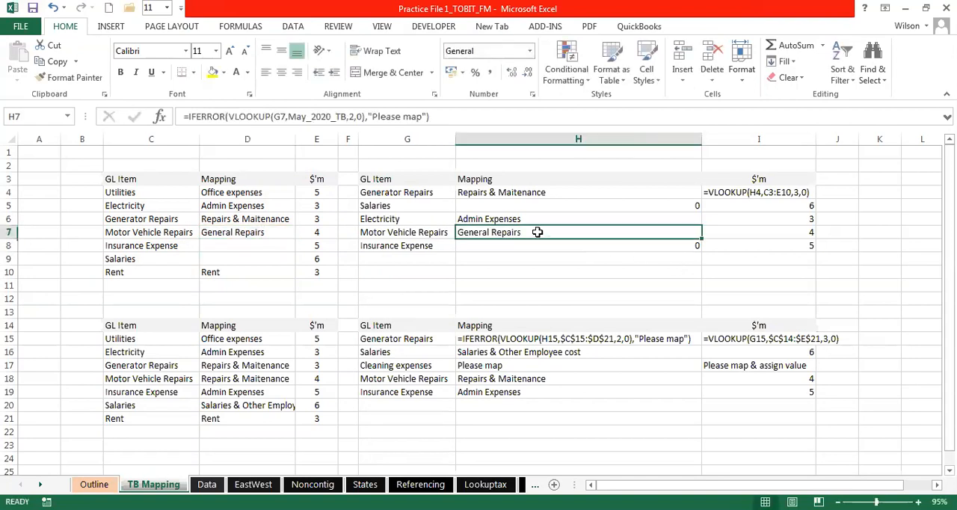
- Clear the Motor Vehicle Repairs mapping in D7 and inspect how the formula in H7 handles the blank cell
click(256, 233)
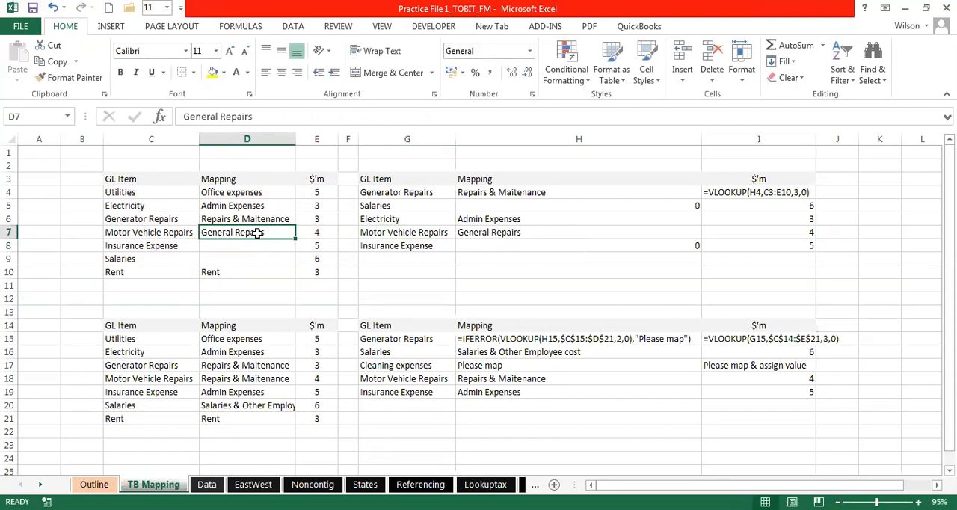
key(Delete)
key(Return)
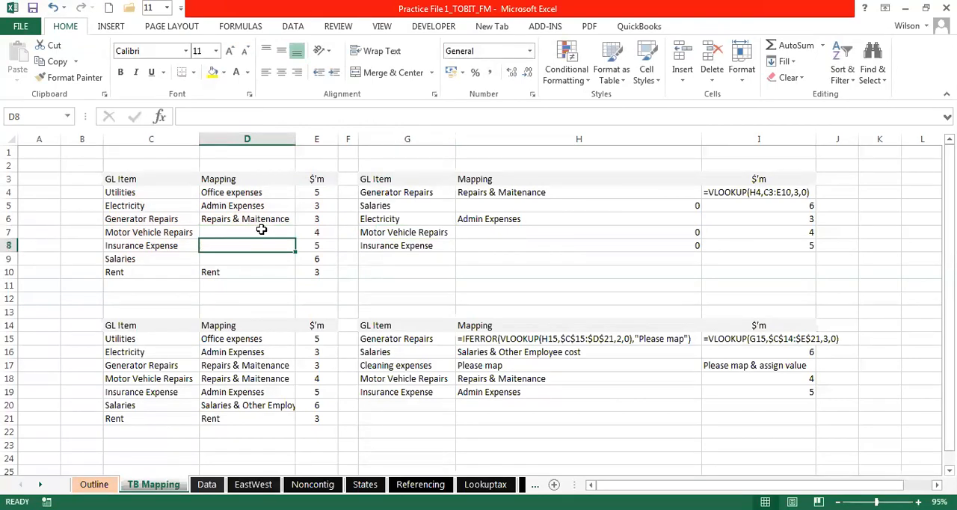
click(258, 233)
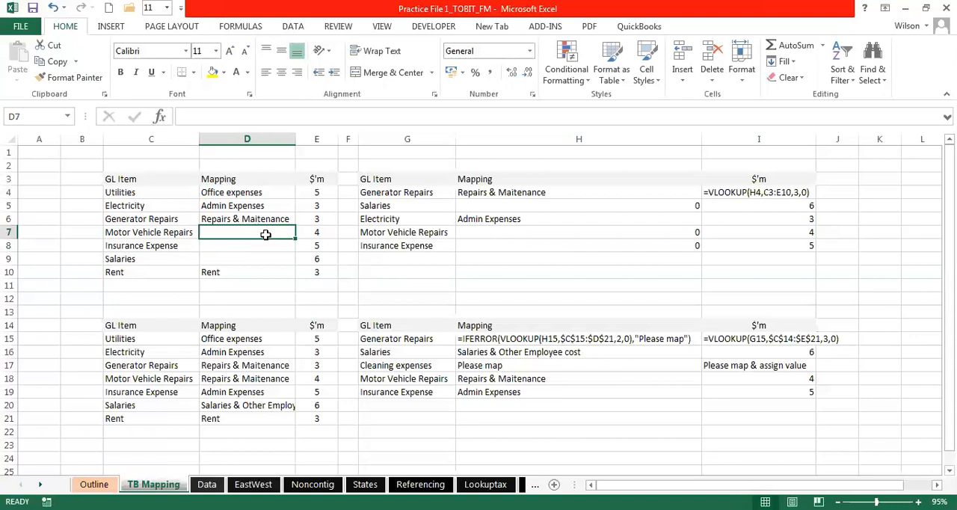
click(499, 219)
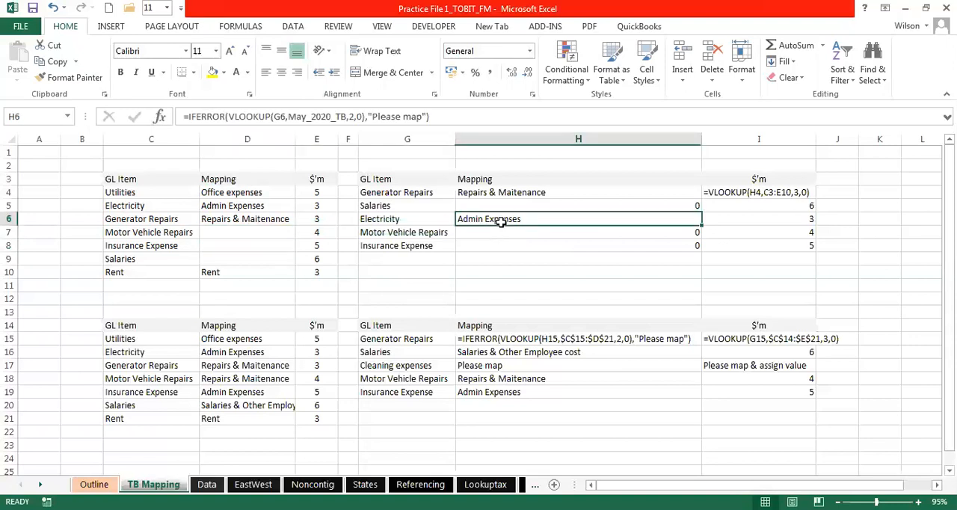
click(235, 236)
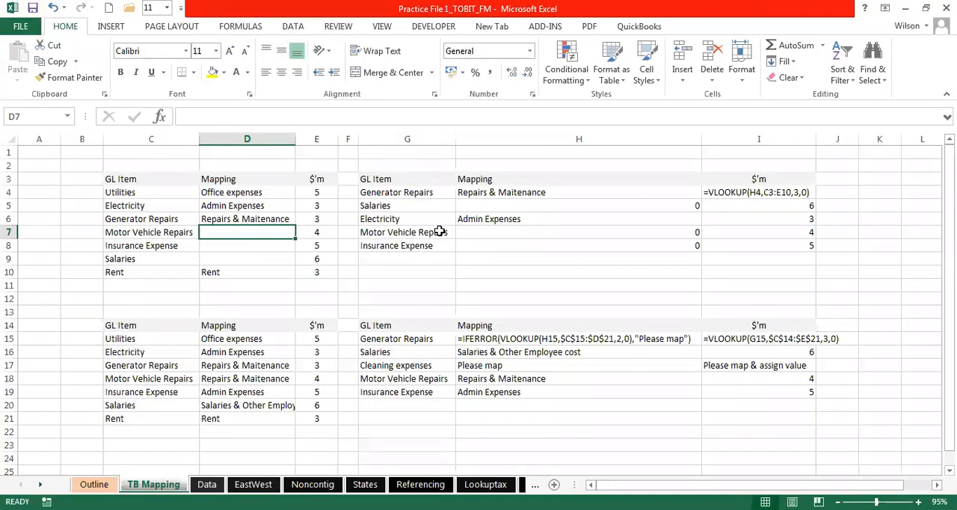
click(495, 232)
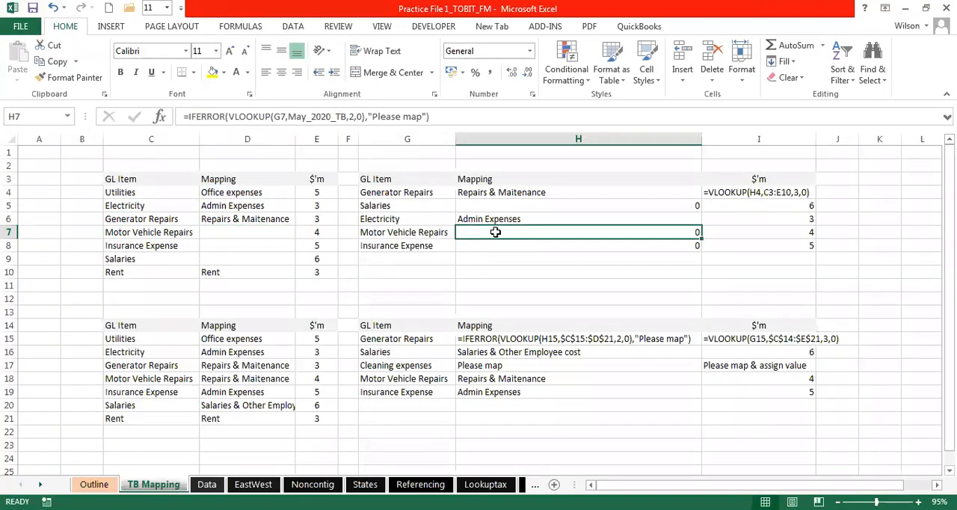
double_click(495, 233)
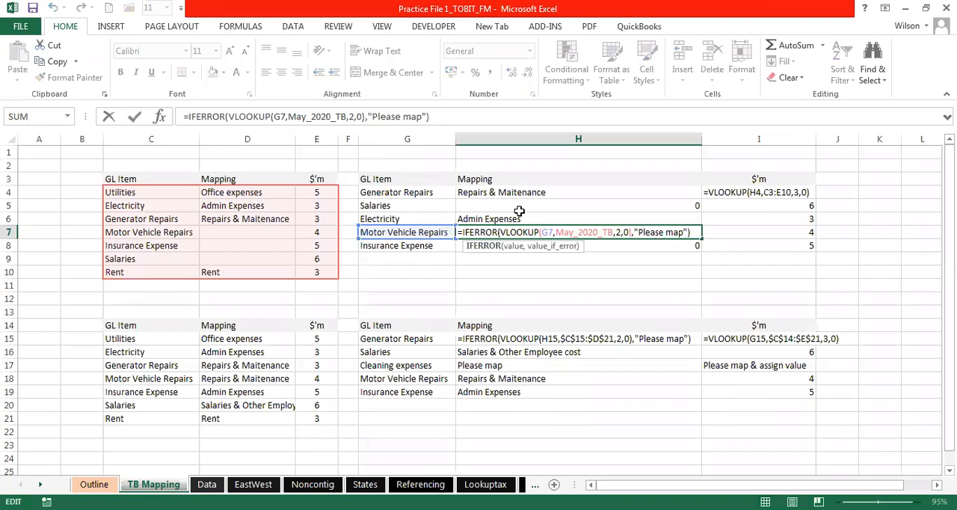
key(Escape)
- Undo the clearing of D7 to restore its General Repairs mapping and check H7
click(51, 7)
click(51, 6)
click(51, 7)
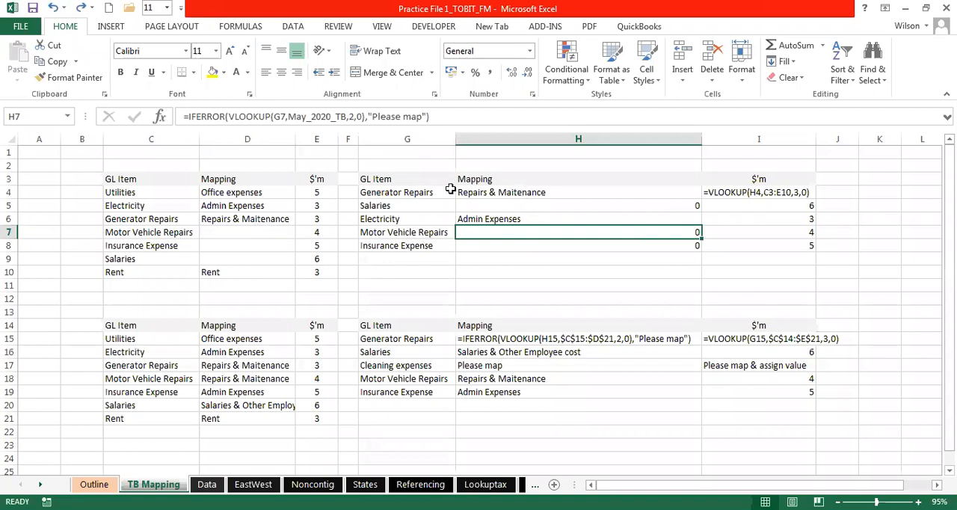
click(82, 9)
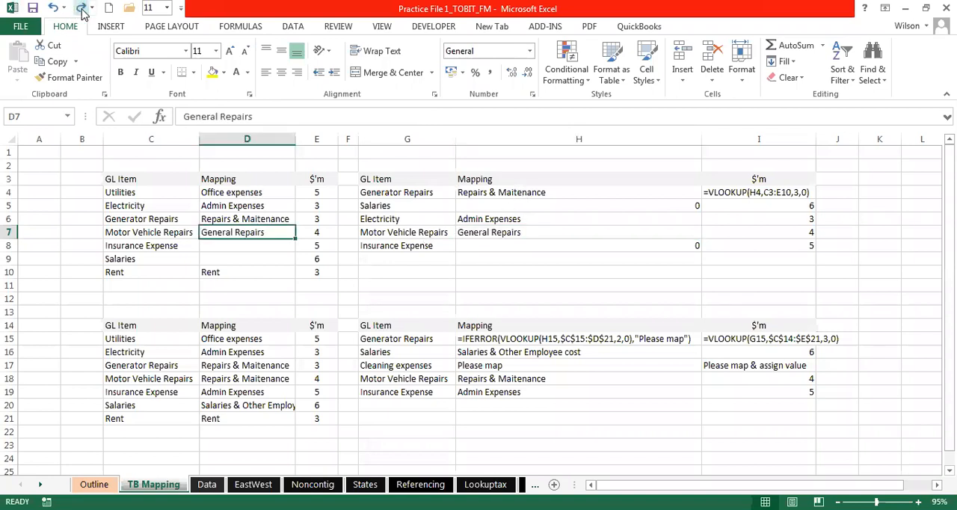
click(486, 232)
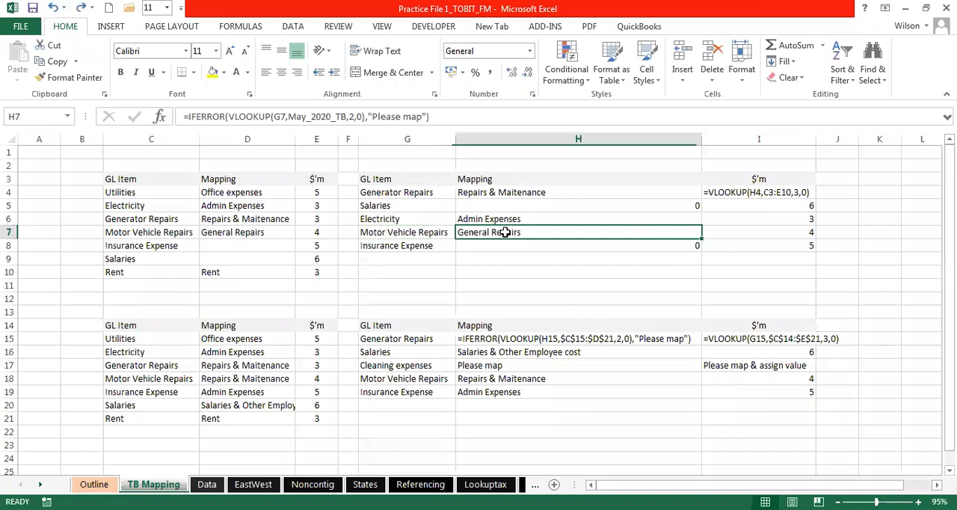
- Review the IFERROR VLOOKUP formula in H4 and fill it down through H10
click(511, 192)
double_click(511, 192)
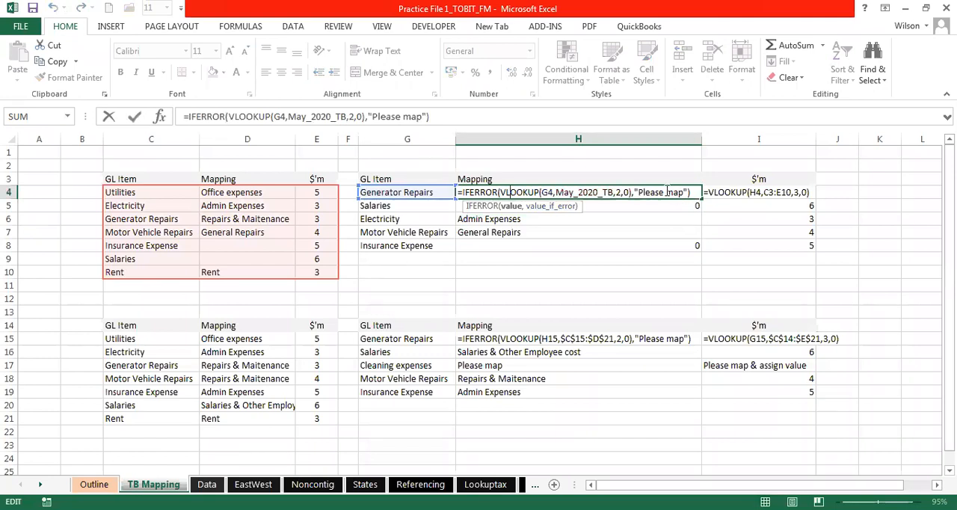
key(Return)
click(536, 192)
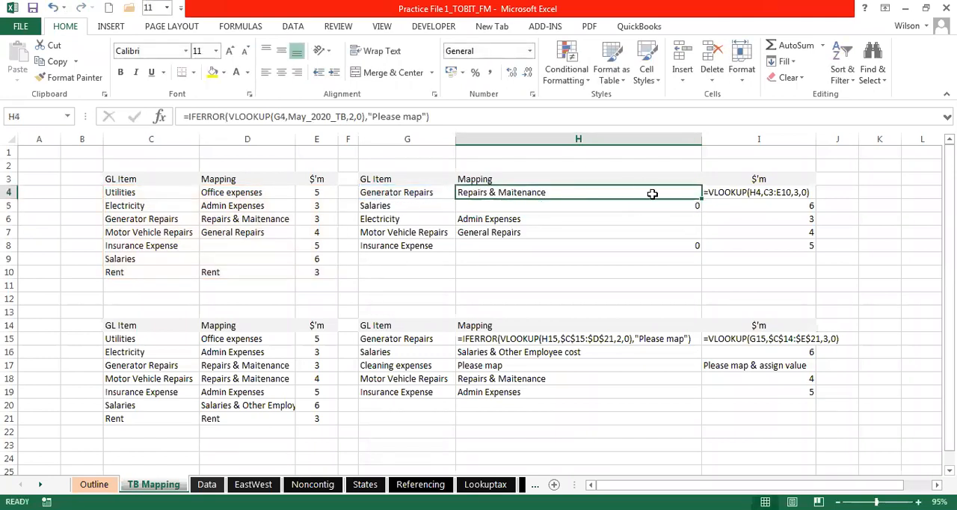
drag(700, 198, 697, 278)
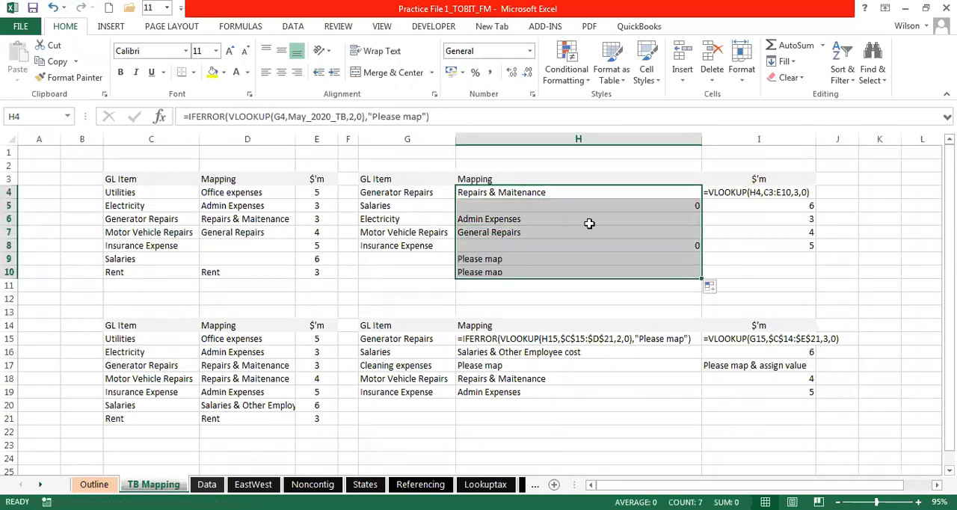
- Examine the mapping results in H7 and H9, the formula in H9 with its blank lookup cell G9, and the GL items in C4:C10
click(488, 260)
click(424, 247)
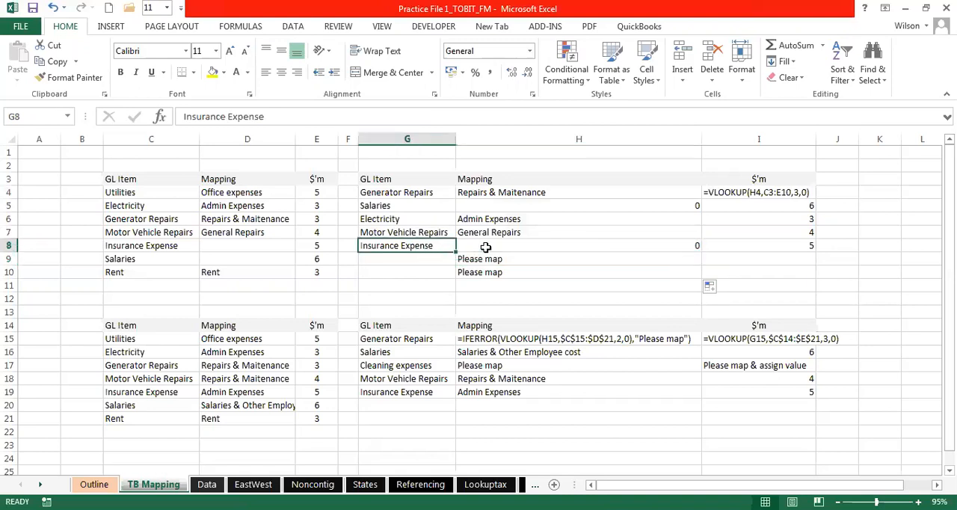
click(241, 233)
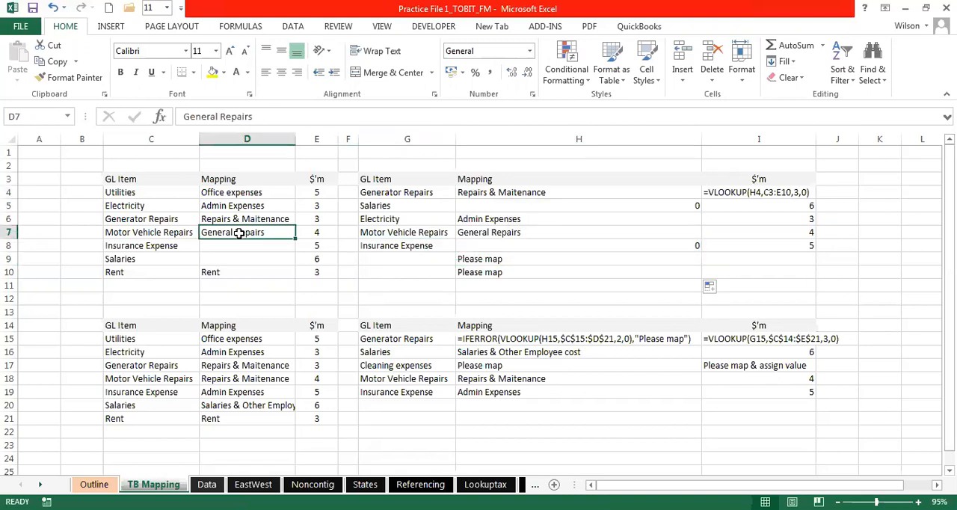
click(501, 231)
click(488, 258)
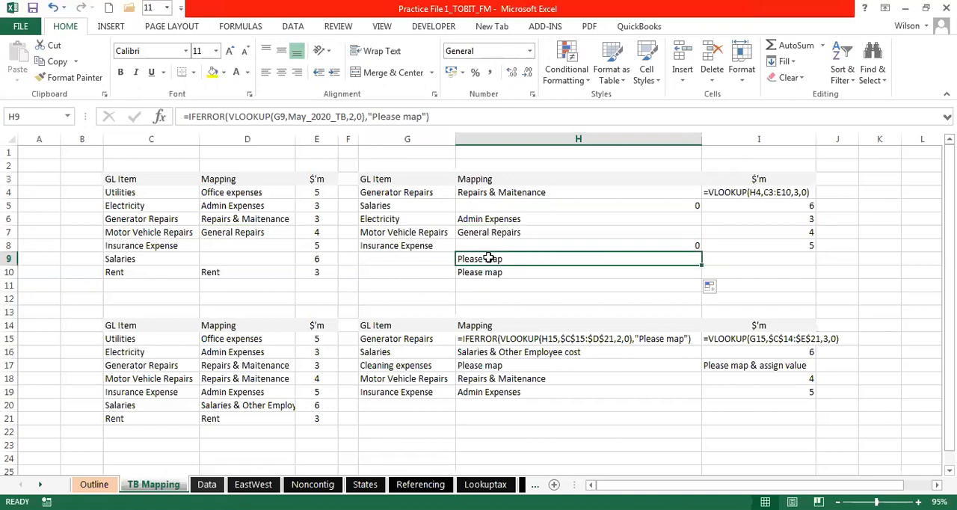
click(424, 257)
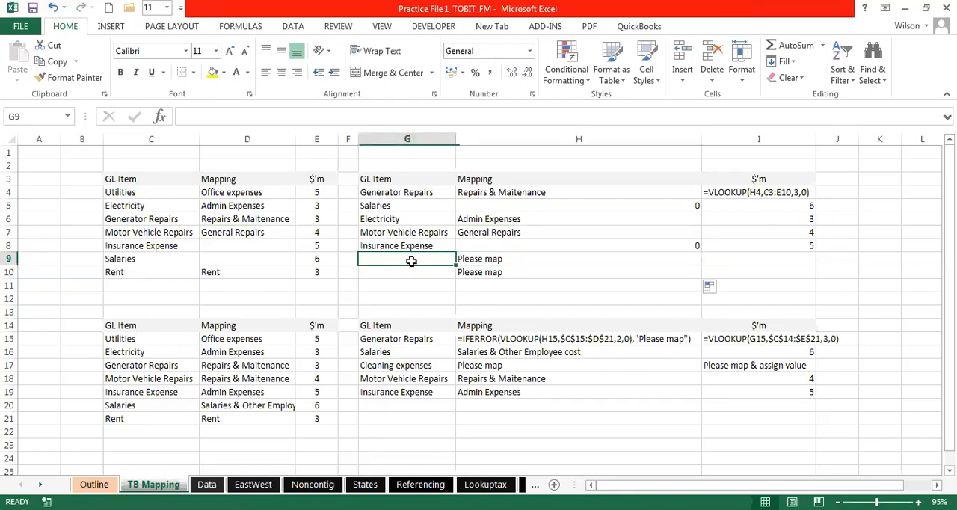
double_click(483, 259)
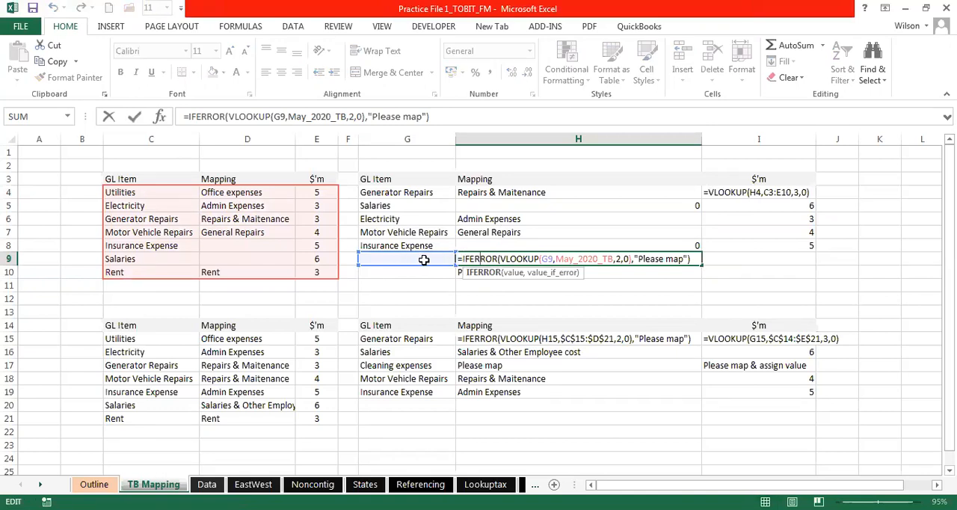
click(398, 259)
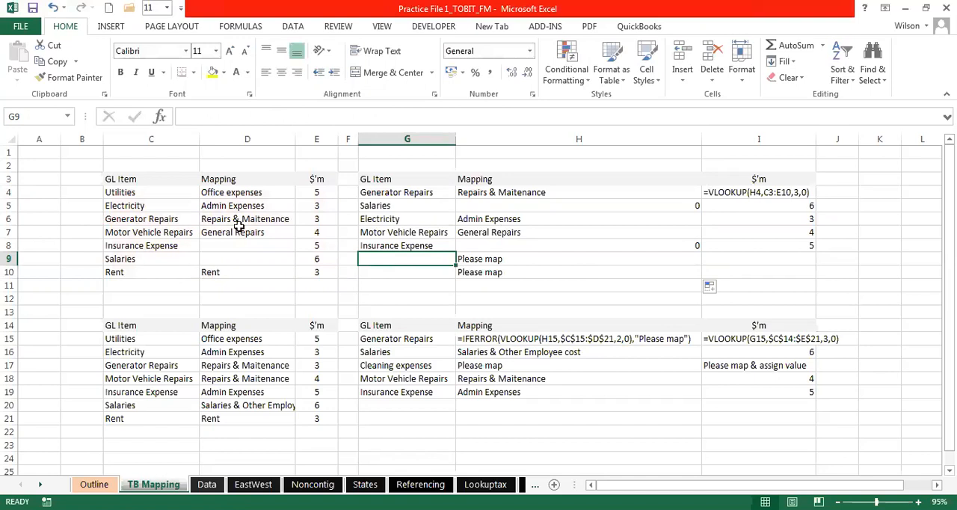
click(143, 192)
drag(145, 251, 145, 260)
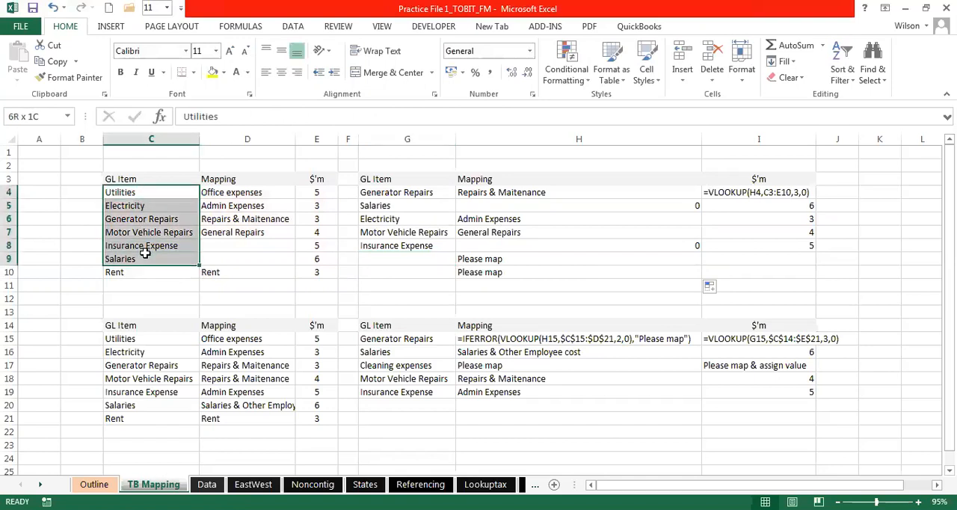
drag(122, 190, 132, 272)
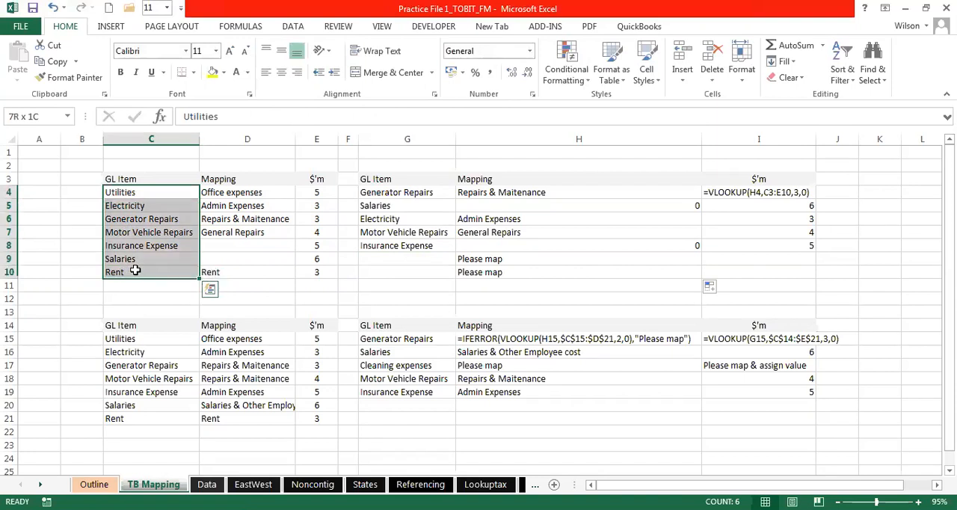
- Enter Stationery as the GL item in G9 and inspect the IFERROR VLOOKUP formula in H9
click(428, 256)
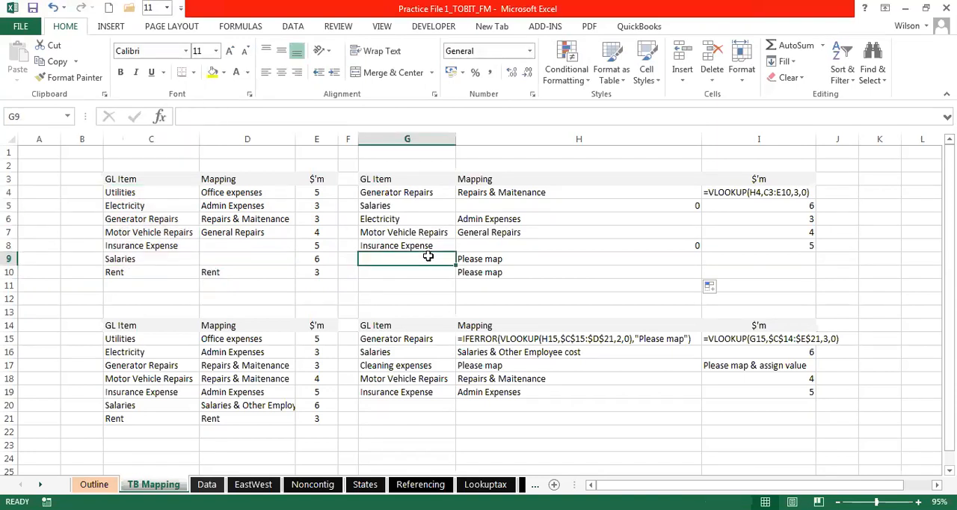
text(Insurance)
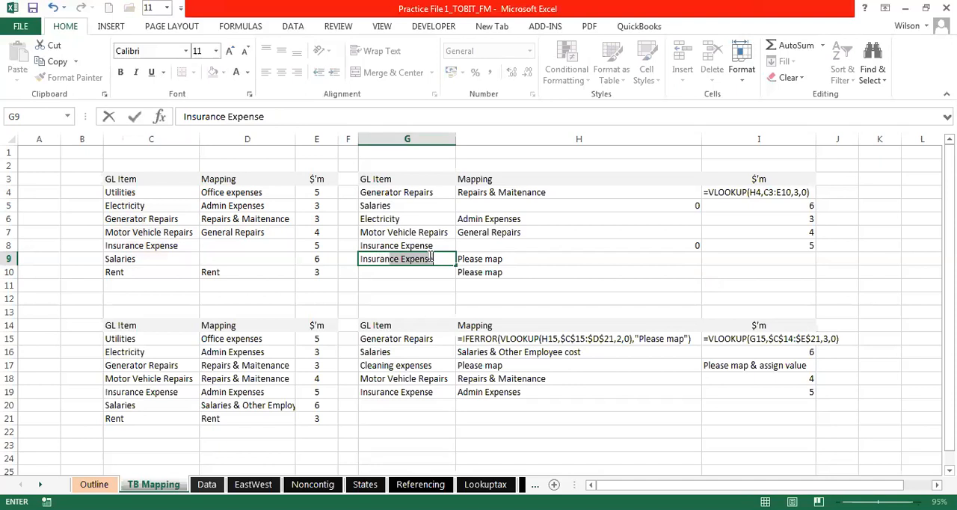
key(BackSpace)
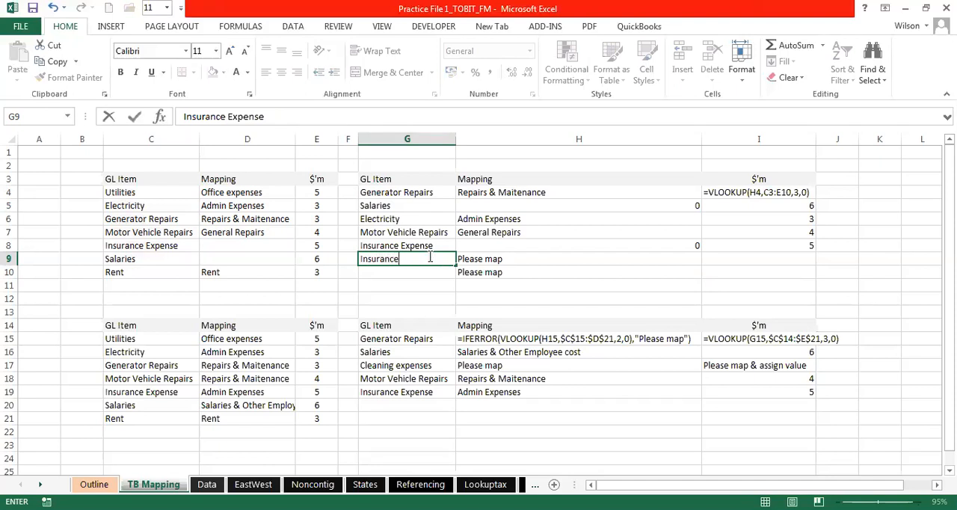
key(BackSpace)
key(BackSpace)
key(BackSpace)
key(BackSpace)
key(BackSpace)
key(BackSpace)
key(BackSpace)
key(BackSpace)
key(BackSpace)
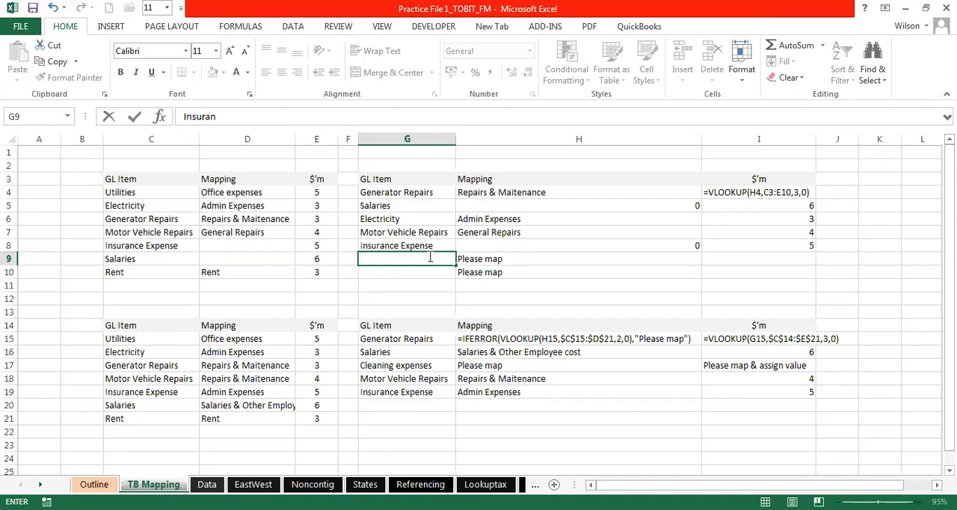
text(Statinery)
key(BackSpace)
key(BackSpace)
key(BackSpace)
key(BackSpace)
text(onery)
key(Return)
click(477, 256)
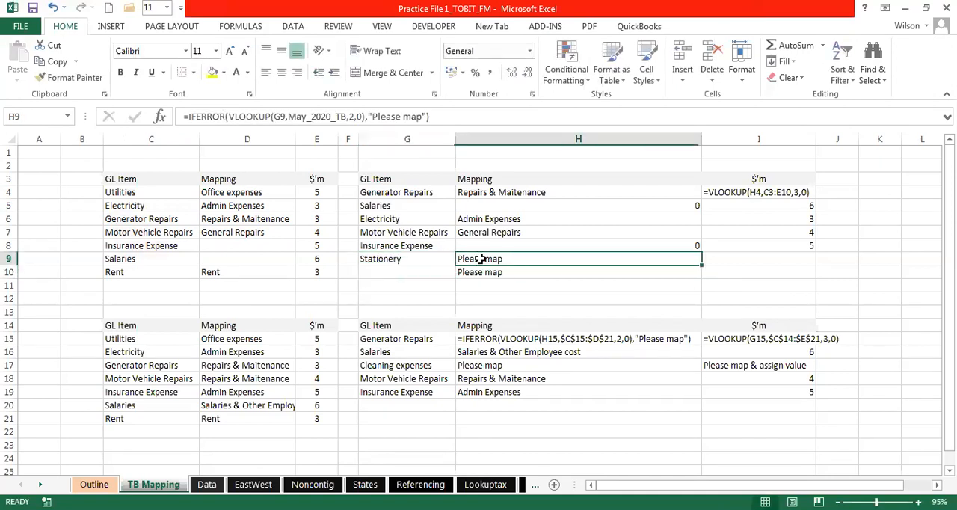
double_click(489, 259)
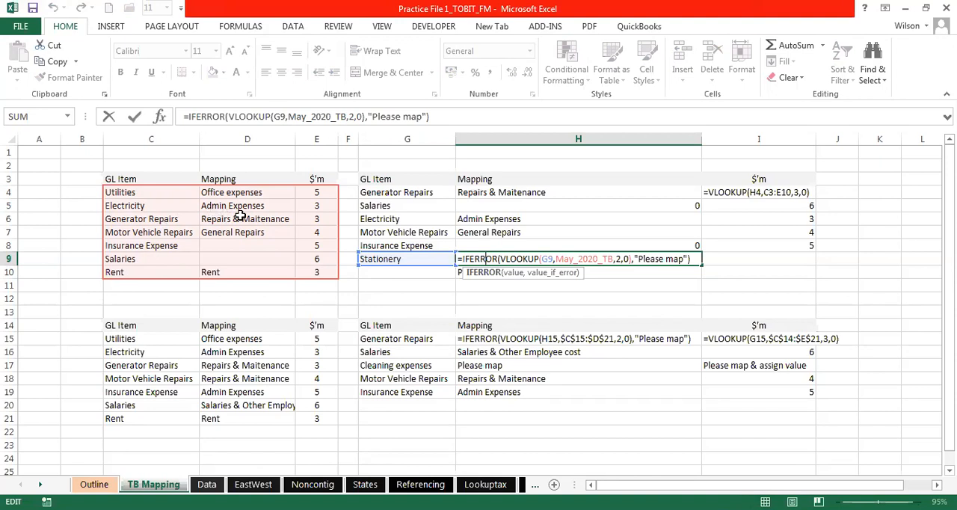
key(Return)
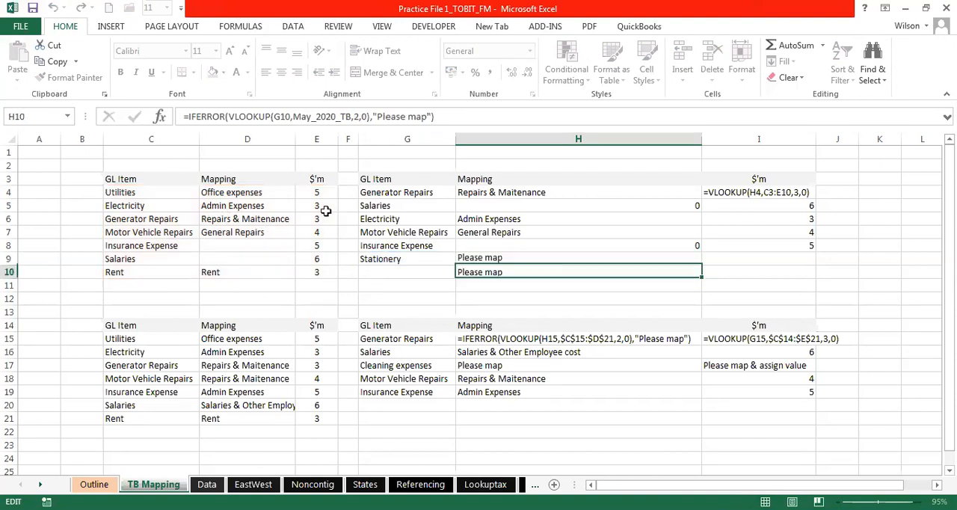
click(471, 259)
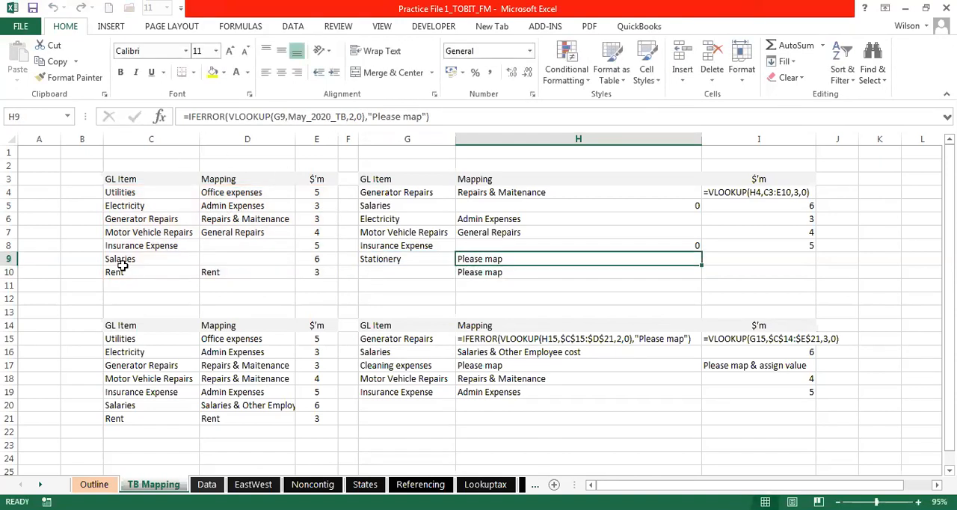
- Copy Stationery from G9 over the Insurance Expense GL item in C8
click(125, 260)
click(147, 247)
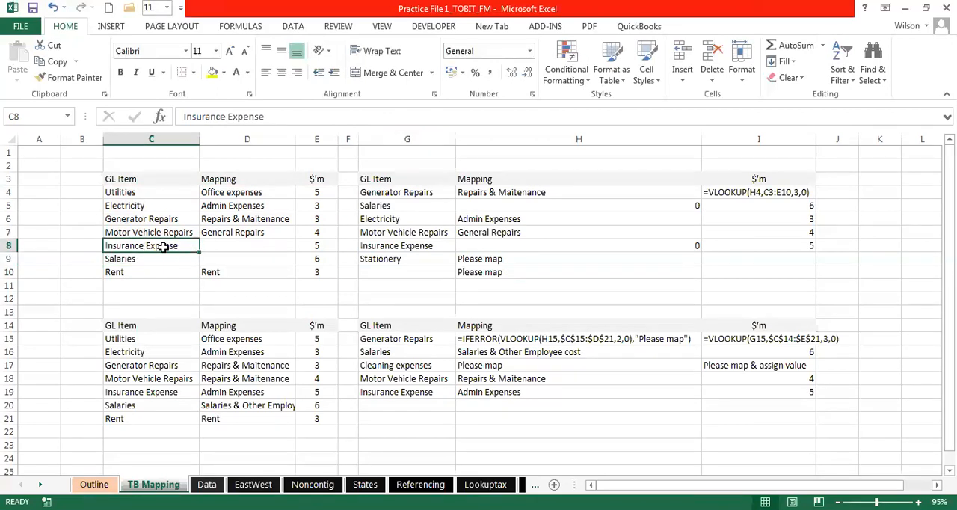
click(392, 259)
key(ctrl+c)
click(157, 246)
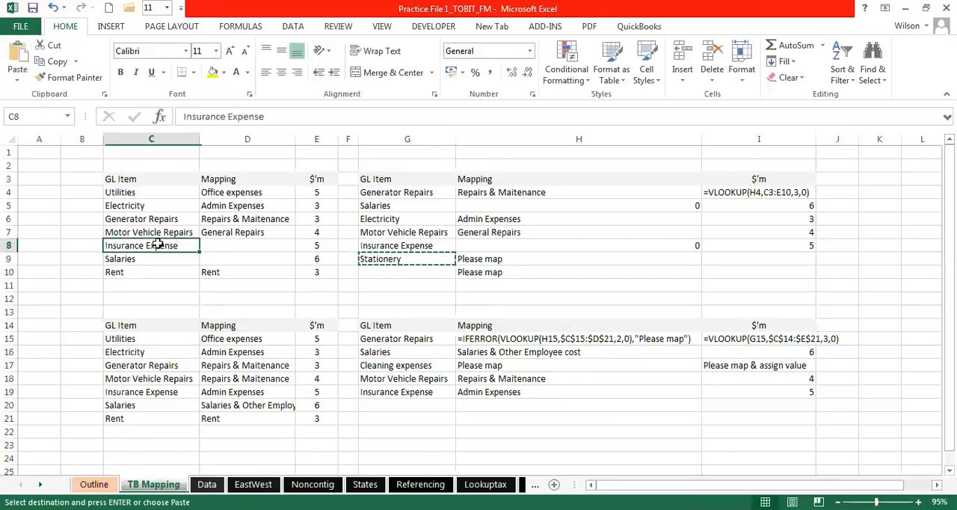
right_click(158, 245)
click(135, 285)
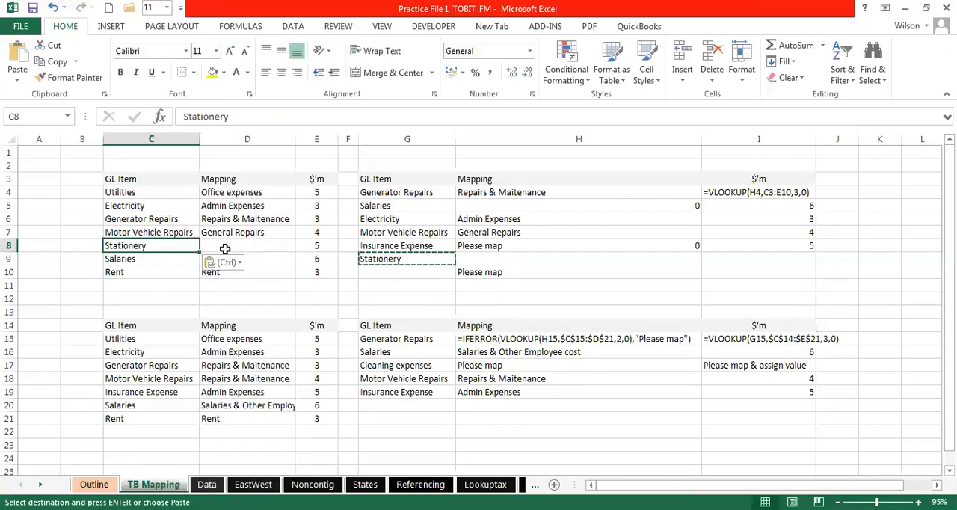
- Enter Gen Expenses as the mapping for Stationery in D8 and check the lookup in H9
click(241, 244)
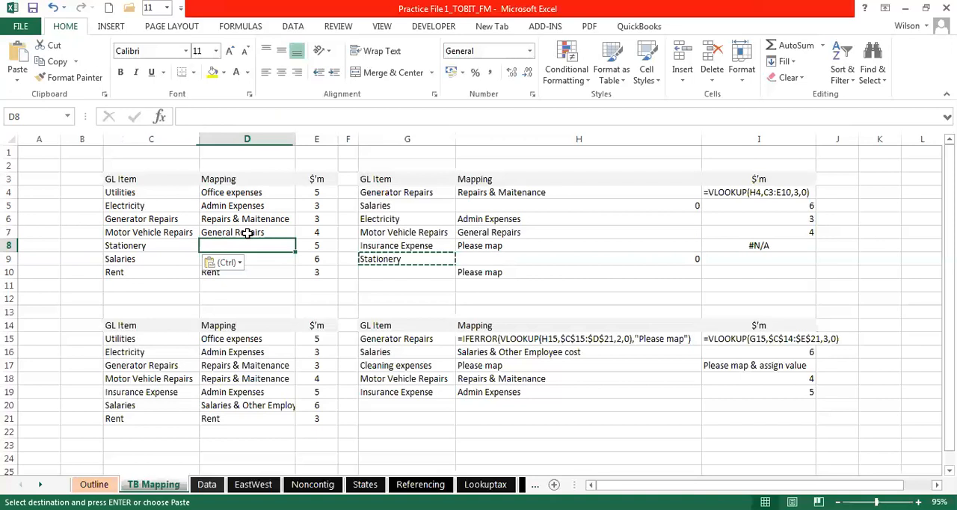
key(Escape)
text(Ge)
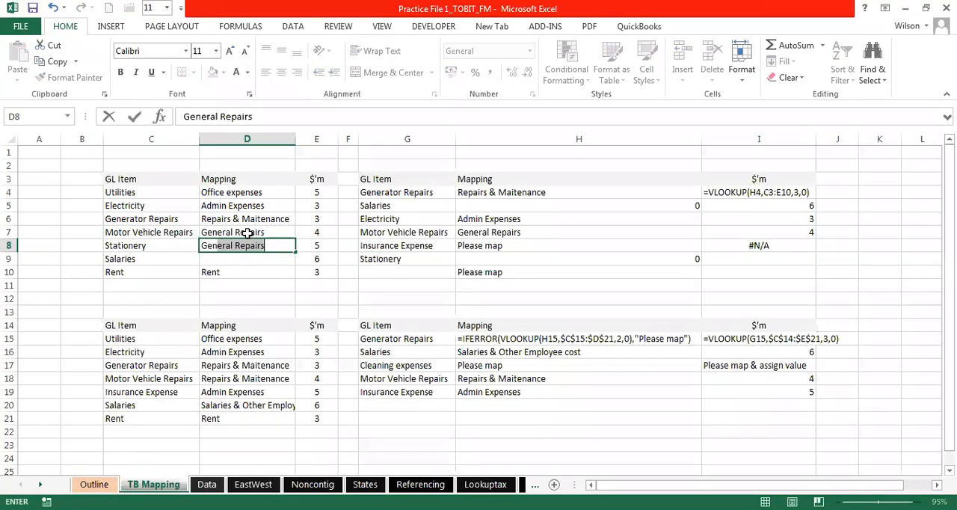
text(n Expenses)
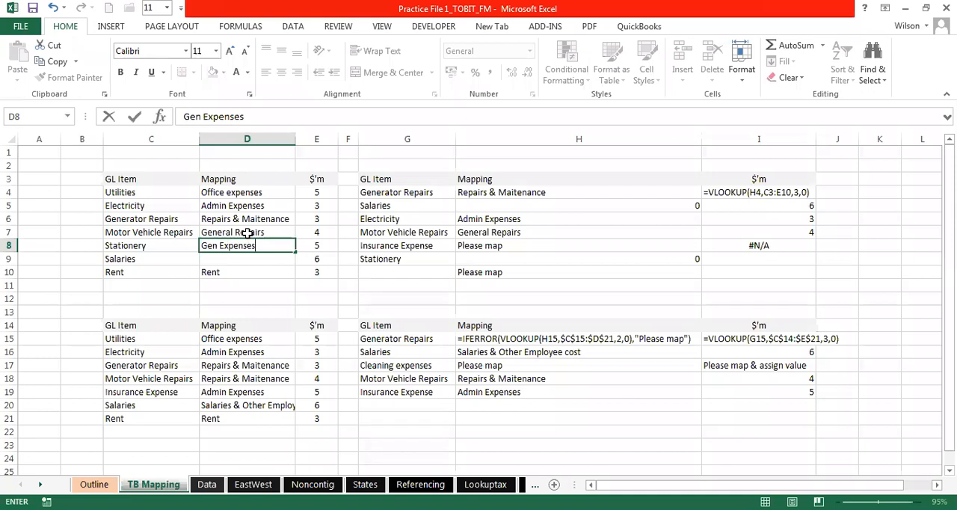
key(Return)
click(487, 258)
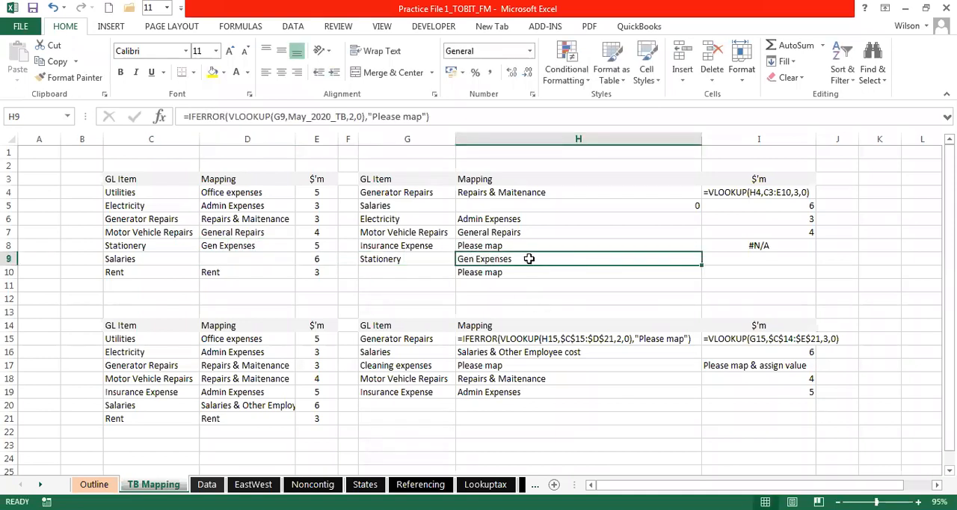
- Compare the lookup results for Insurance Expense in H8 and Salaries in H5 with the blank Salaries mapping in D9
click(617, 215)
click(449, 247)
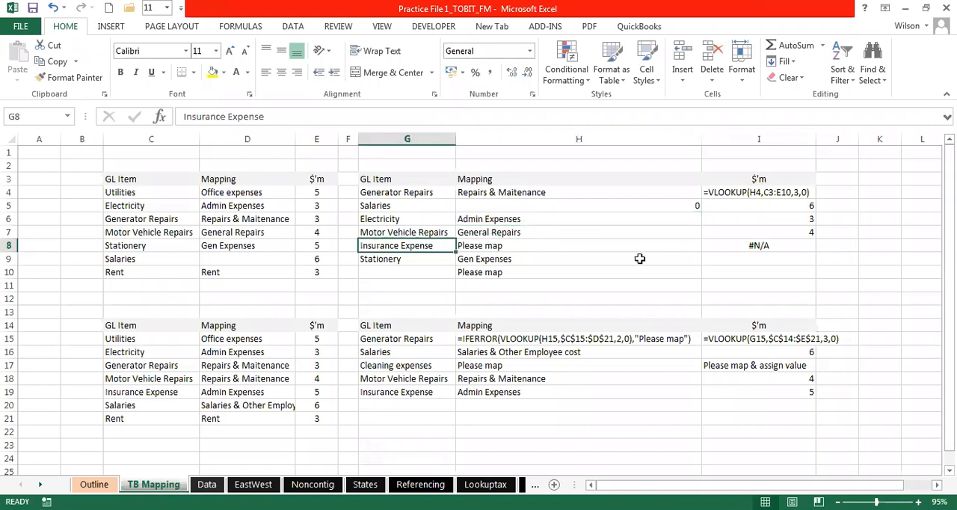
click(566, 244)
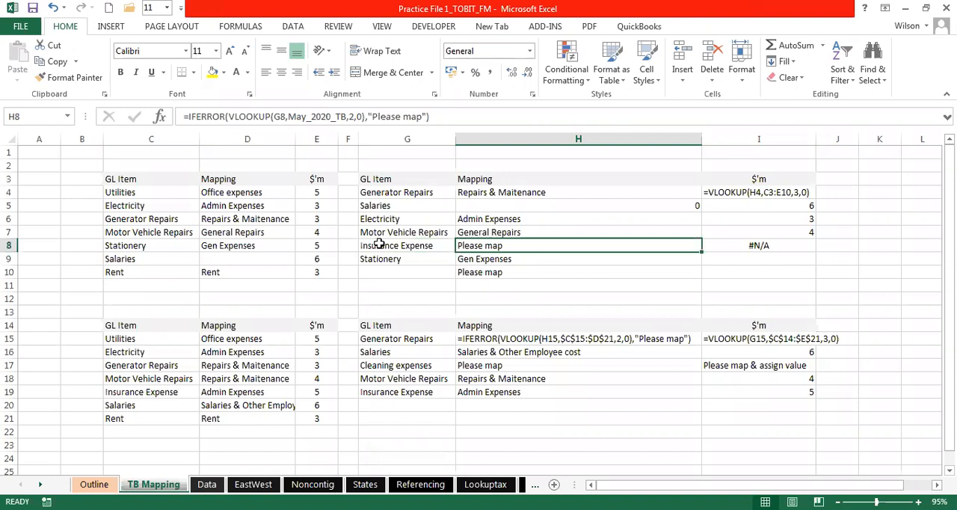
click(430, 219)
click(432, 207)
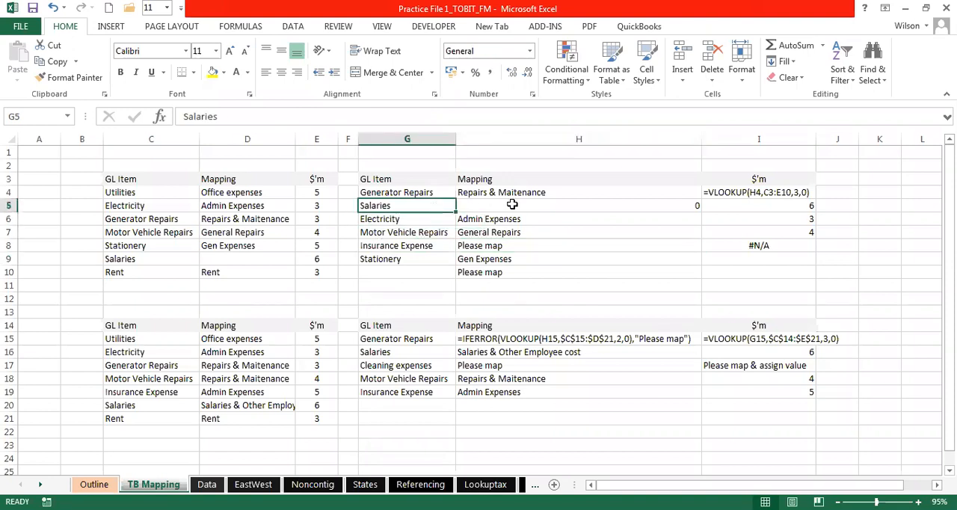
click(509, 205)
click(532, 166)
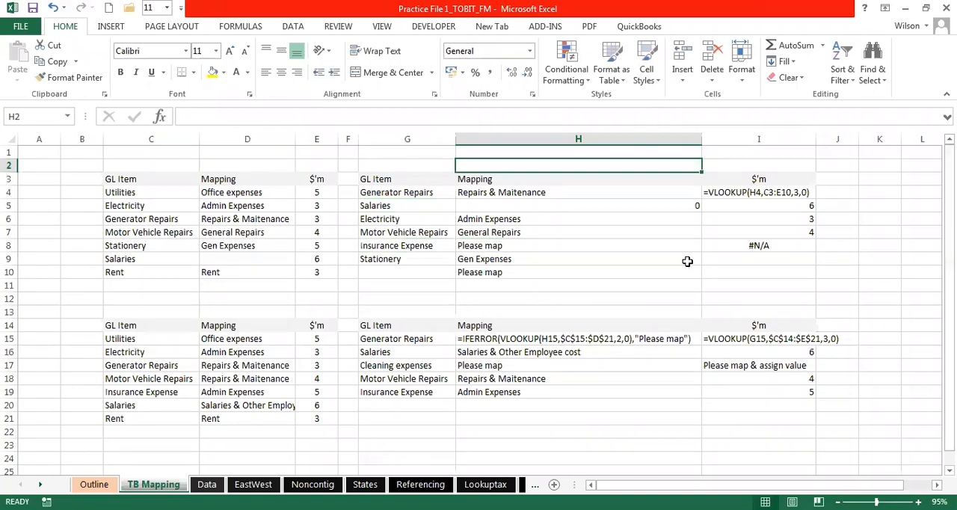
click(497, 243)
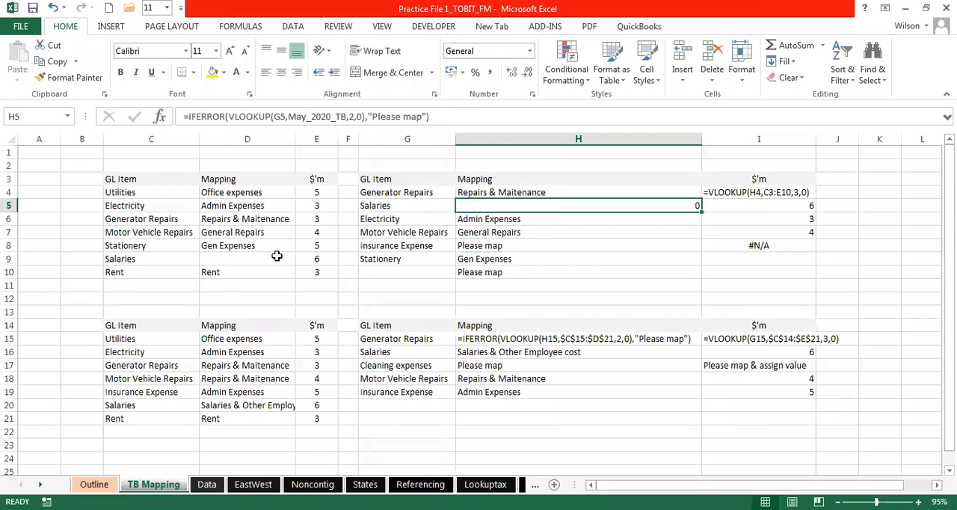
click(249, 256)
key(F2)
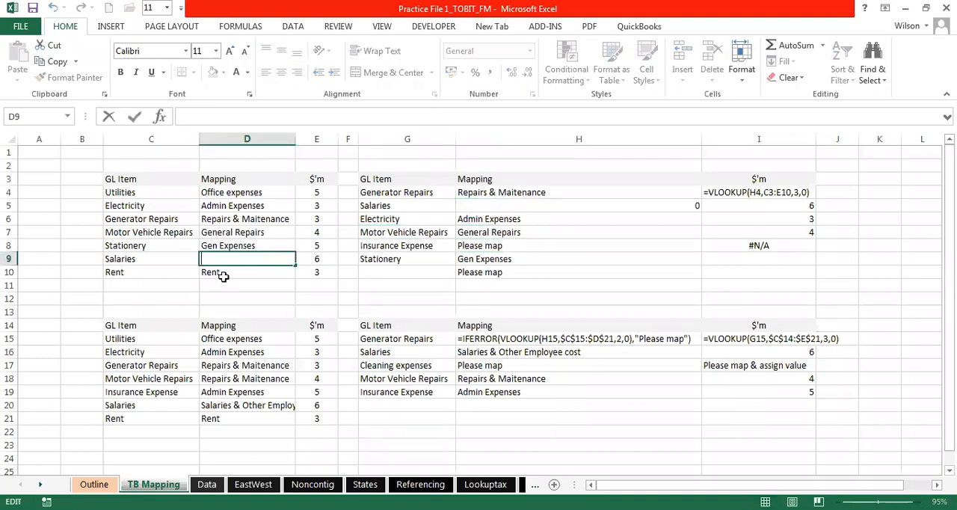
click(214, 271)
click(235, 259)
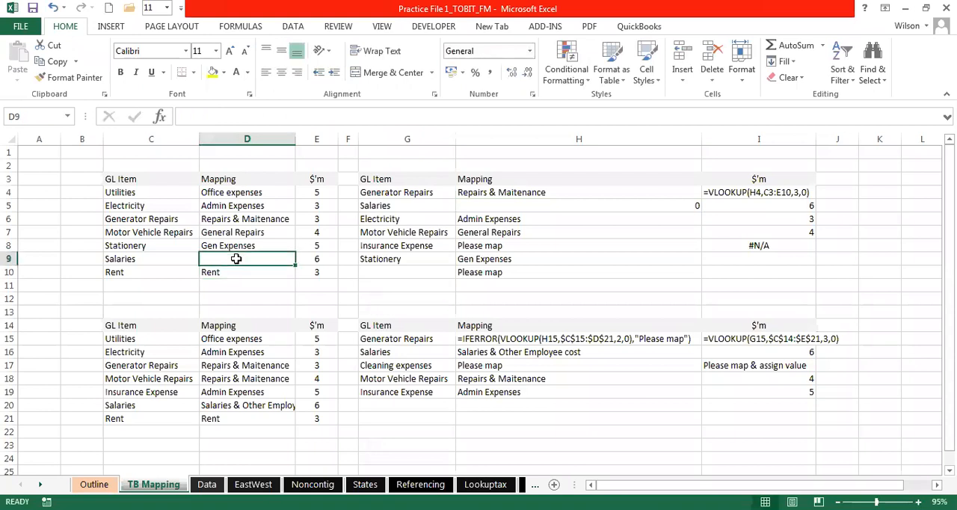
click(546, 215)
click(530, 203)
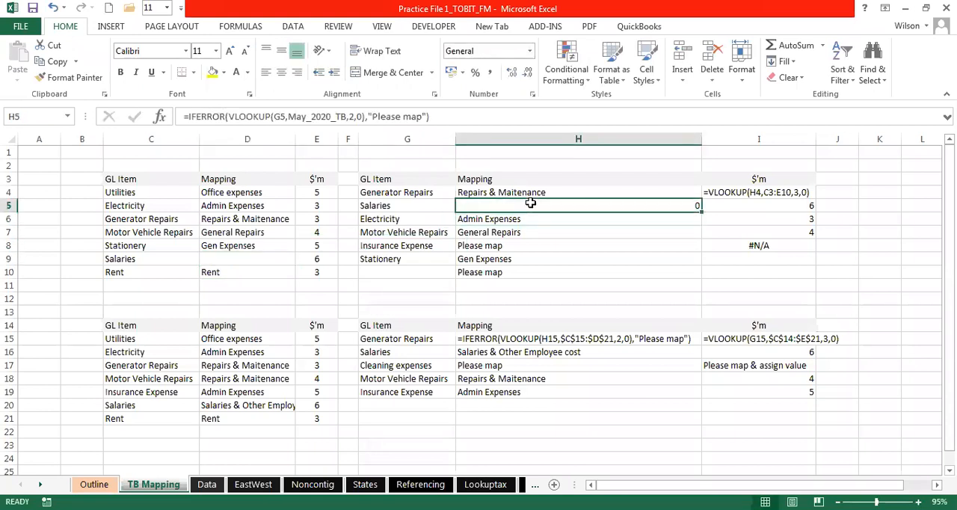
- Enter Payroll cost as the mapping for Salaries in D9 and check the lookup in H5
click(229, 259)
text(Payt)
key(BackSpace)
text(roll)
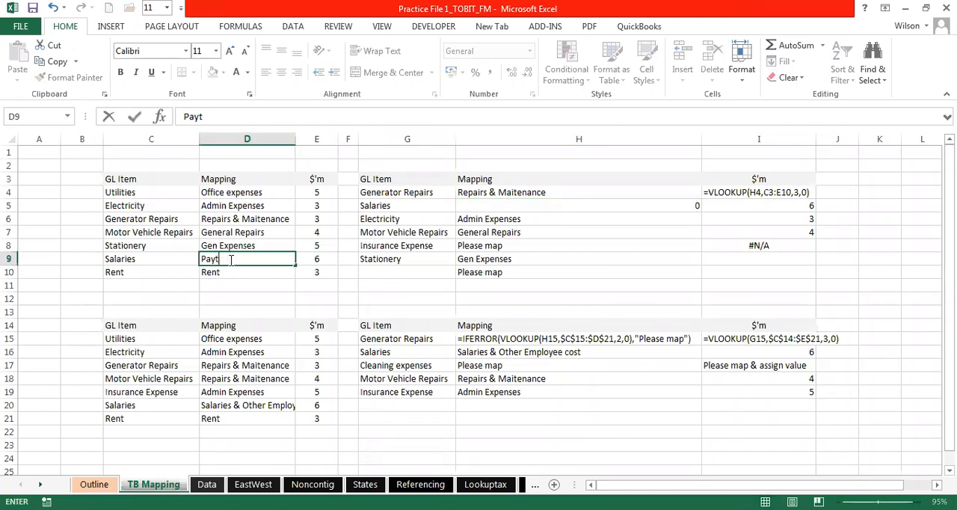
key(BackSpace)
text(roll cost)
key(Return)
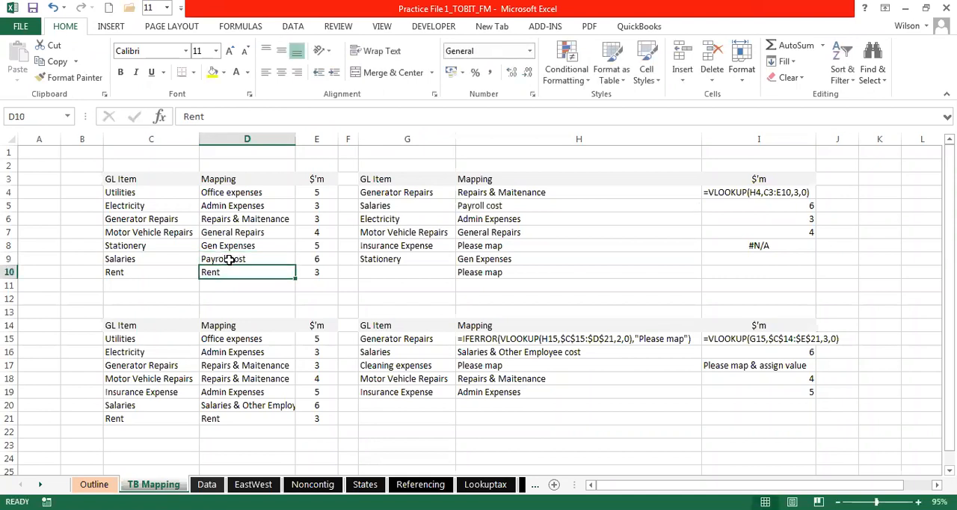
click(516, 204)
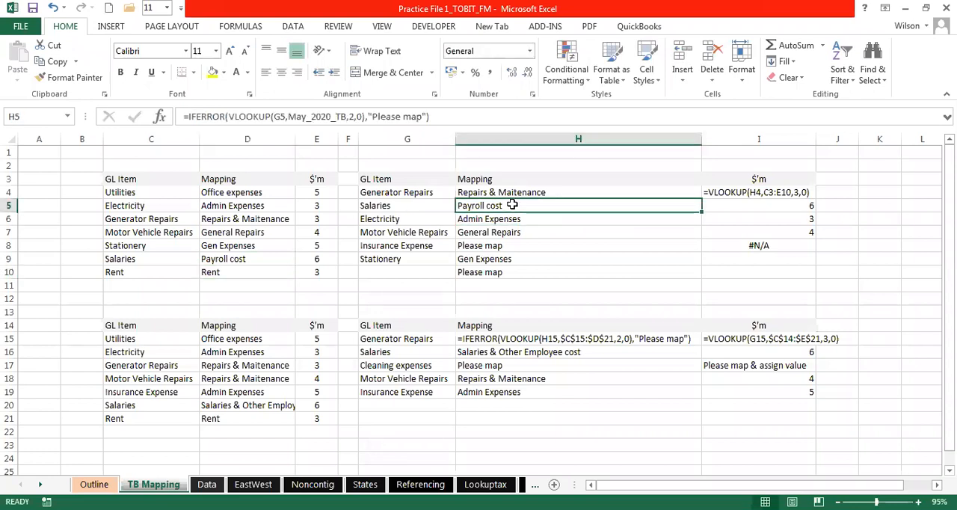
- Replace the Salaries mapping in D9 with 0
click(243, 259)
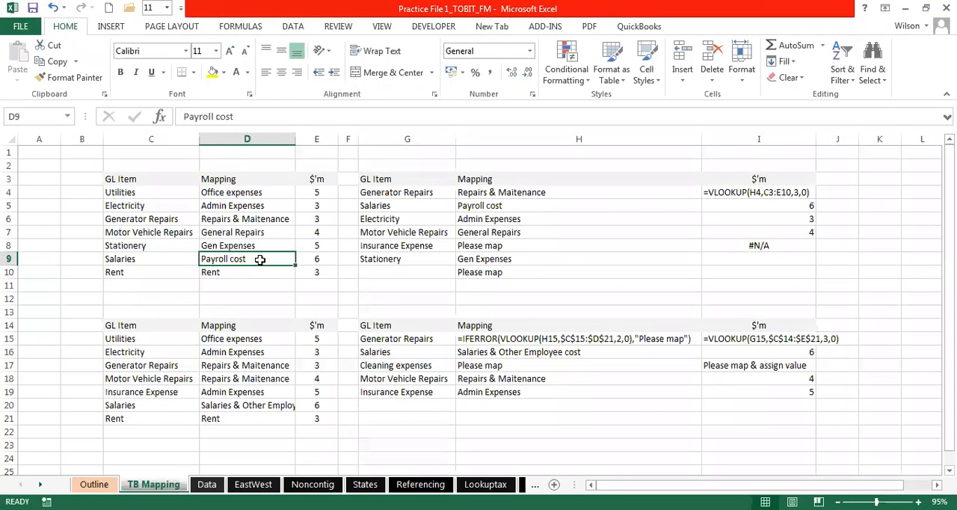
text(0)
key(Return)
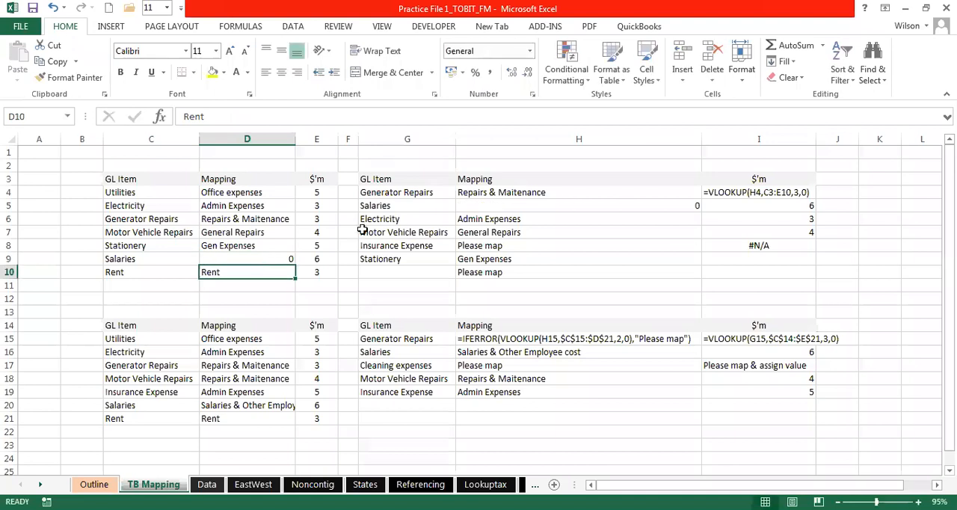
- Try dg as the mapping for Salaries in D9 and clear the cell again
click(259, 257)
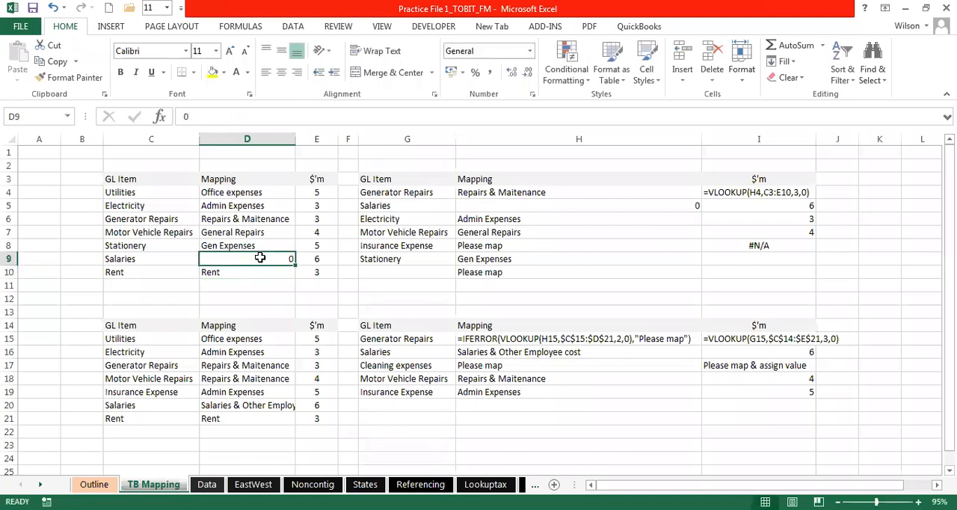
text(dg)
key(Return)
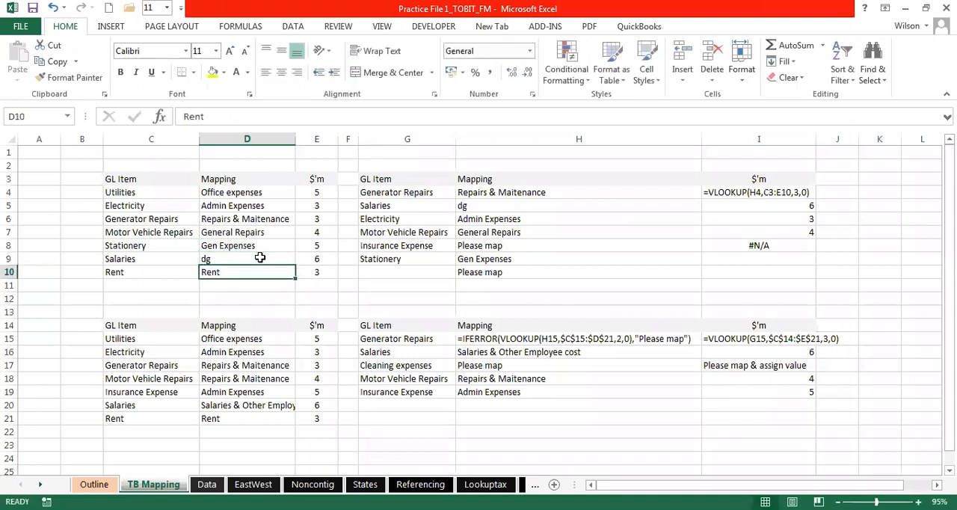
click(234, 254)
key(Delete)
click(426, 196)
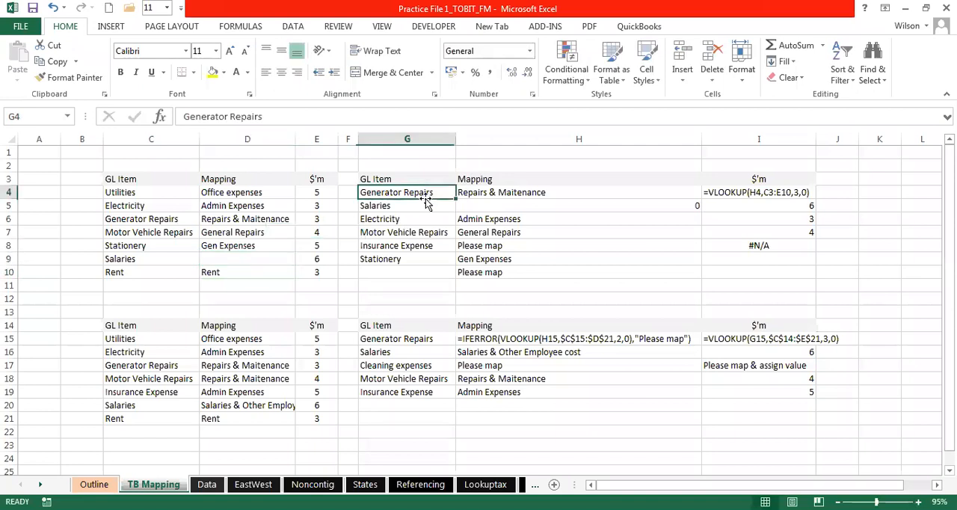
- Inspect the IFERROR and VLOOKUP formula in H10 and the table range it refers to
double_click(489, 273)
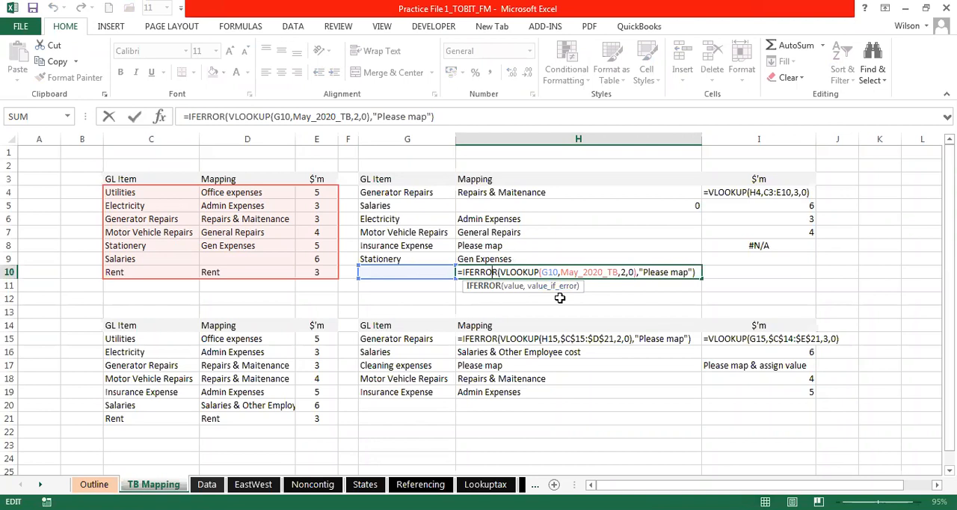
key(ctrl+Return)
double_click(499, 272)
key(Escape)
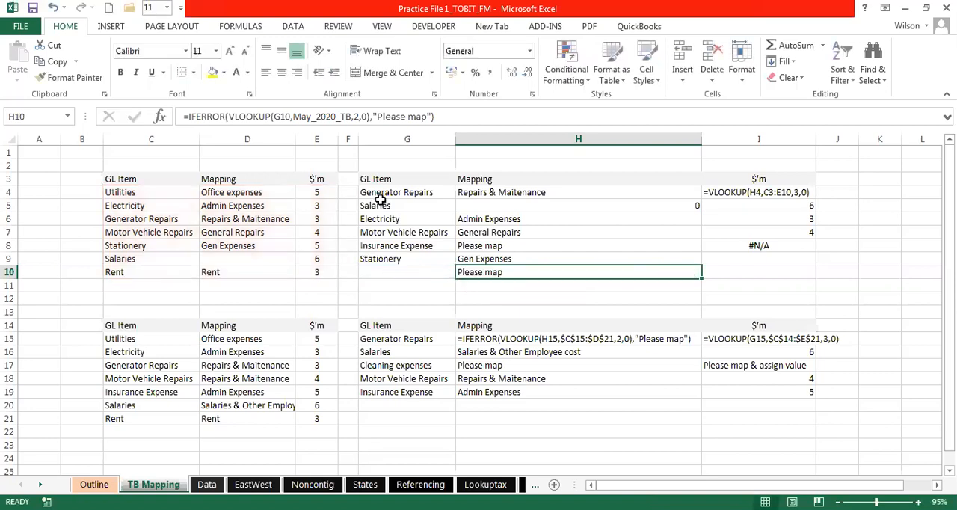
- Highlight the Salaries GL items in G5 and C9 with a yellow fill
click(381, 201)
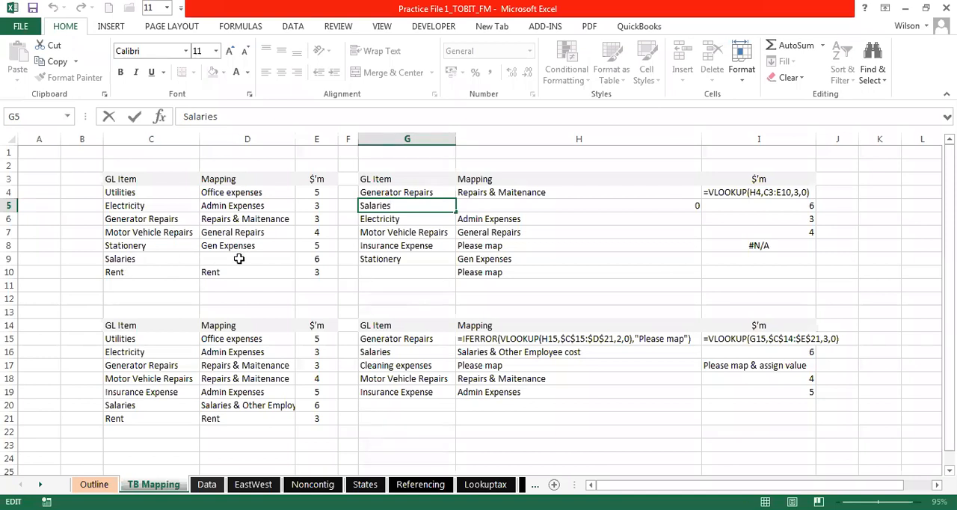
click(391, 218)
click(389, 207)
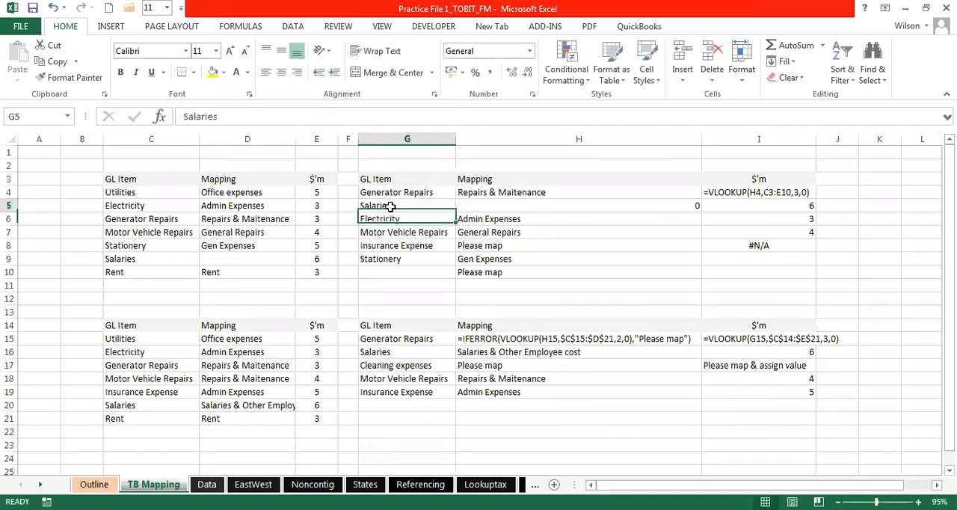
click(213, 73)
click(139, 258)
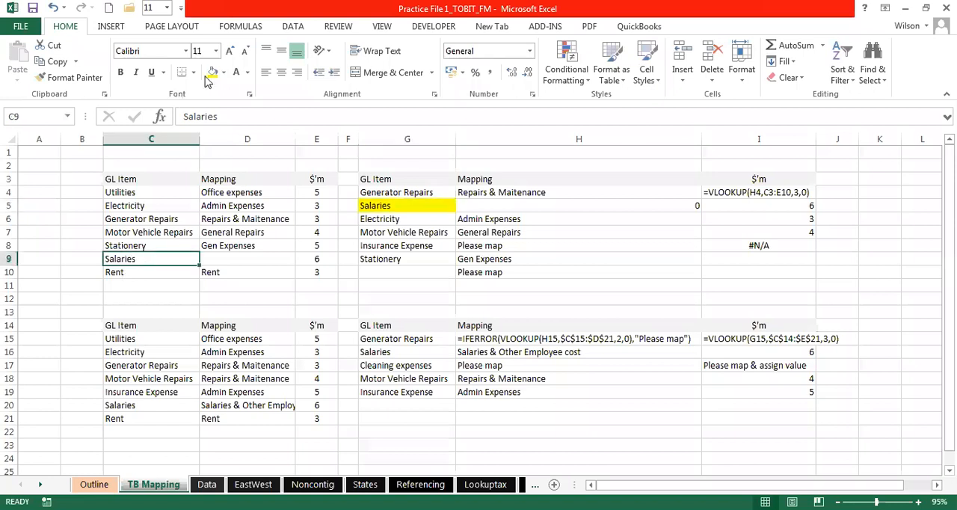
click(212, 74)
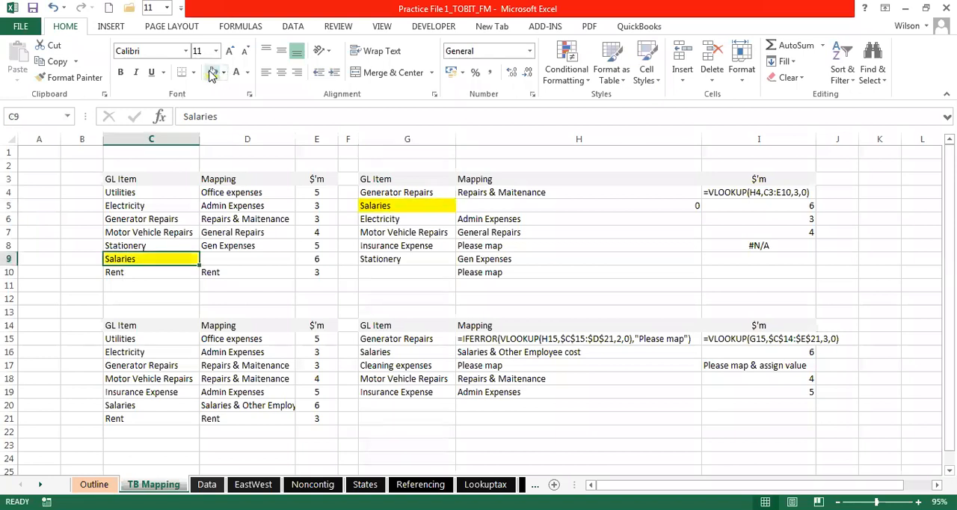
- Fill the blank Salaries mapping cell D9 with blue
click(279, 259)
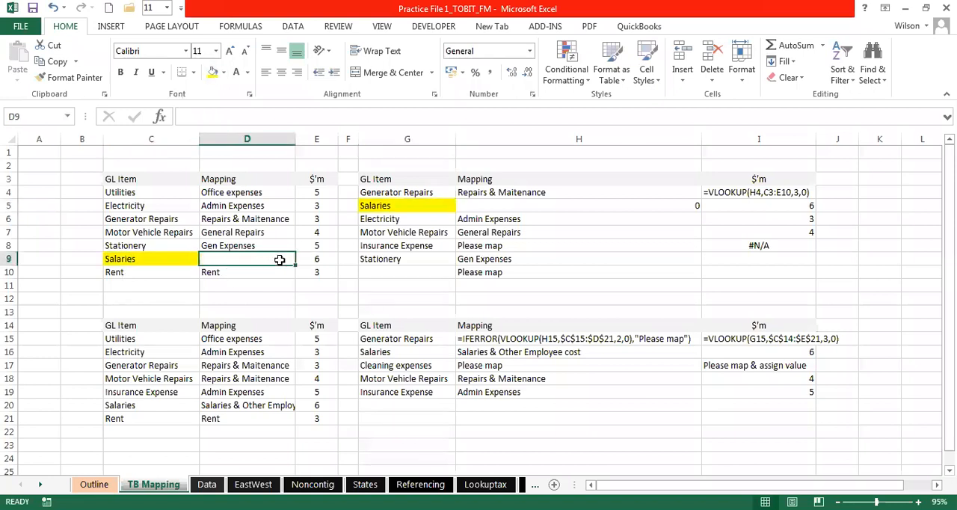
click(222, 73)
click(263, 110)
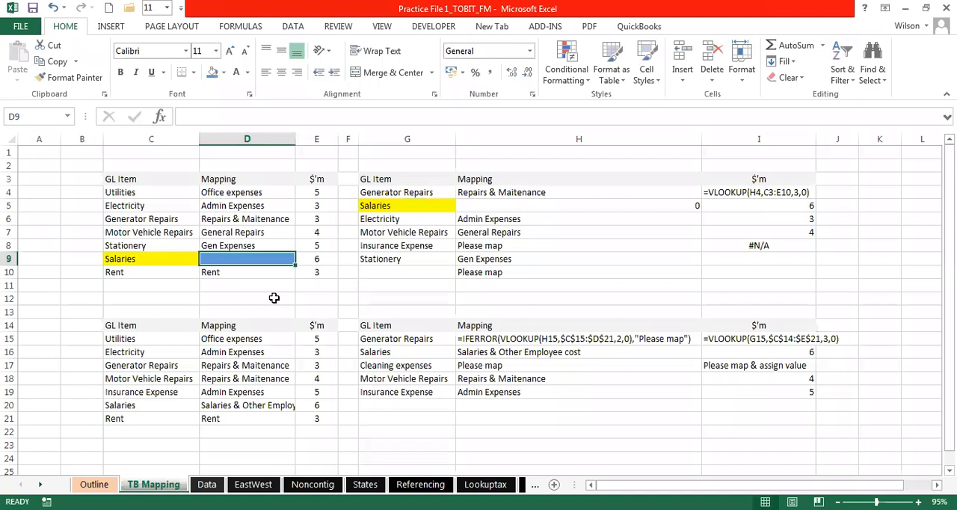
- Replace the Salaries GL item in G5 with cost and check the lookup formulas in H5, H16 and H4:H10
click(397, 204)
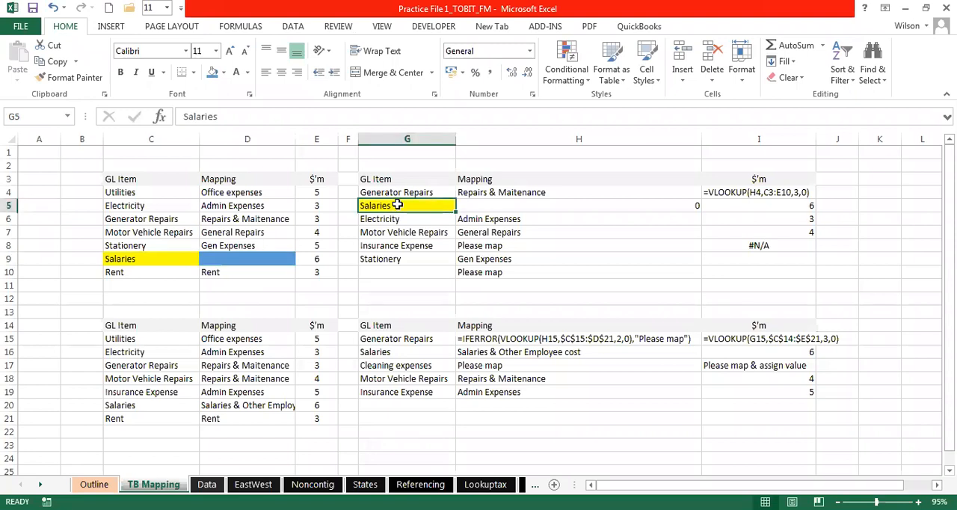
text(cost)
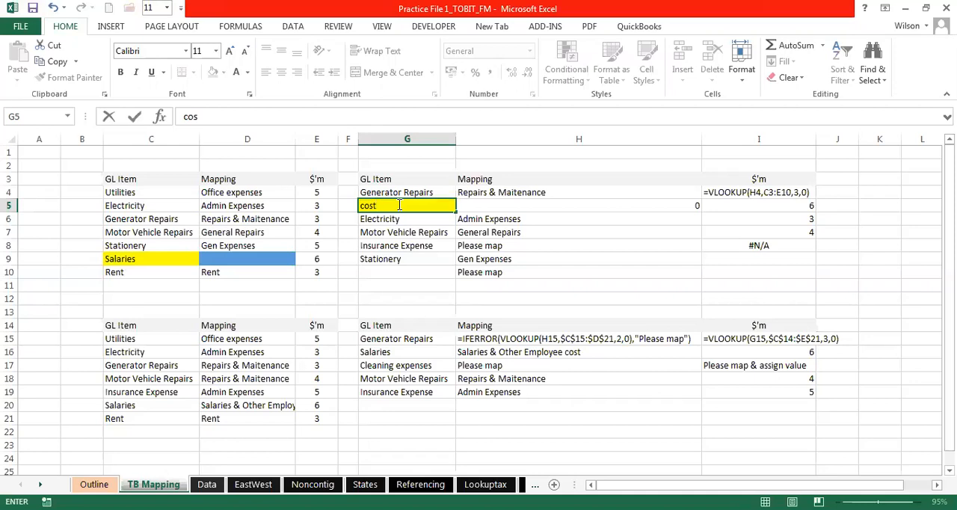
key(Return)
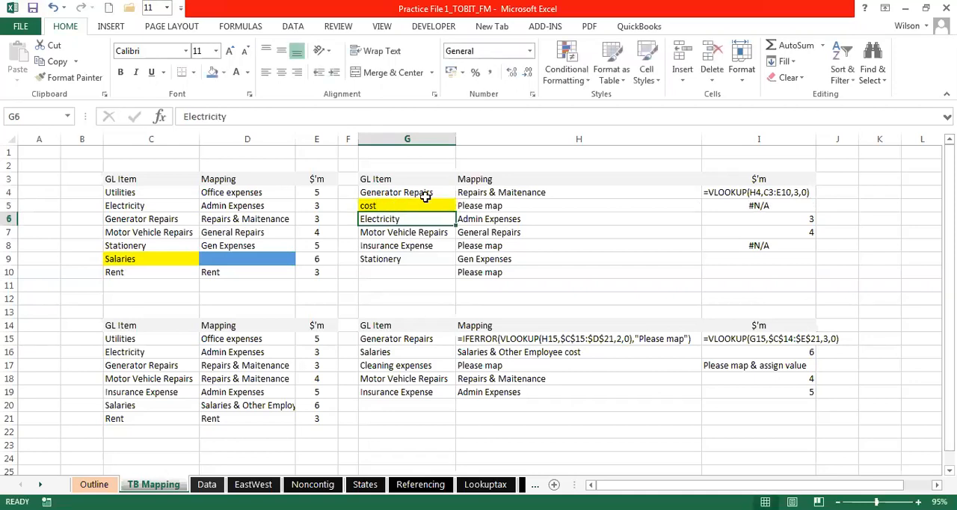
click(476, 202)
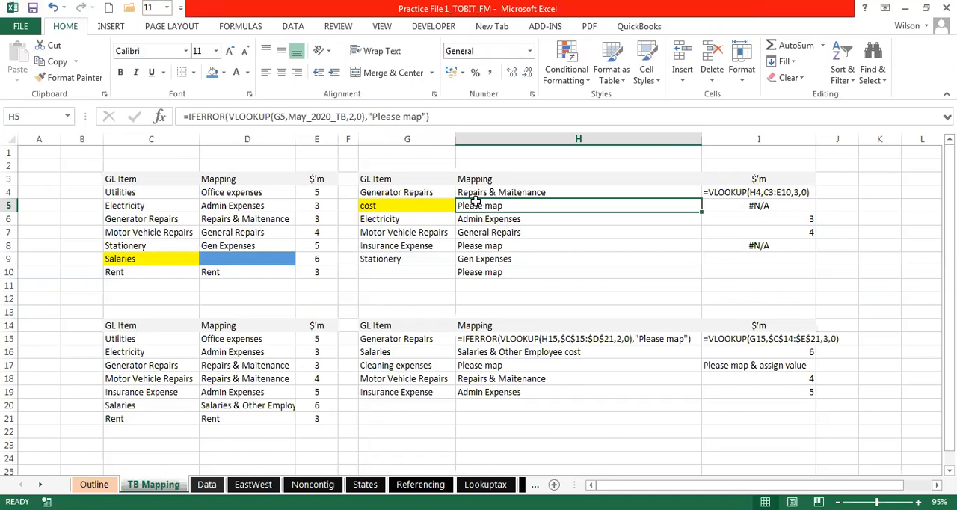
click(482, 349)
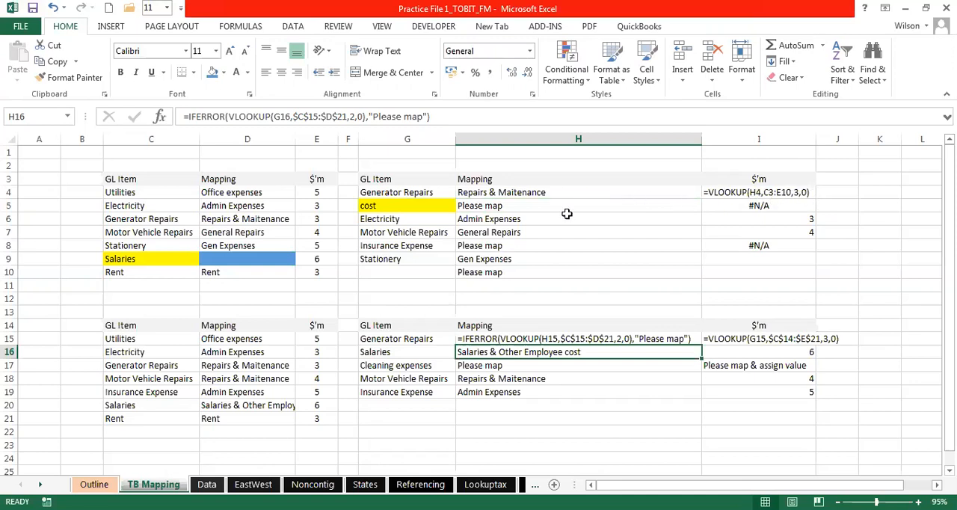
click(517, 196)
drag(516, 200, 517, 271)
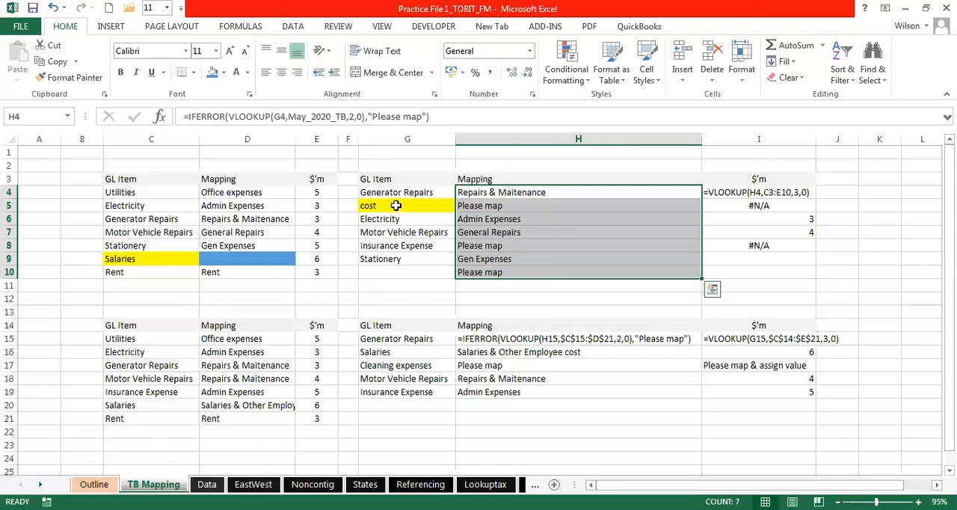
- Change the GL item in G5 back to Salaries
click(396, 206)
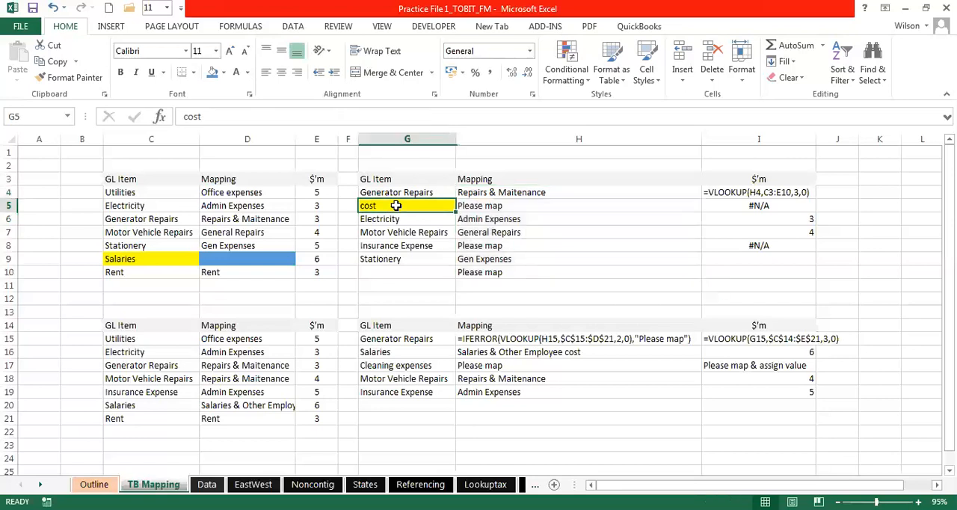
text(Salaries)
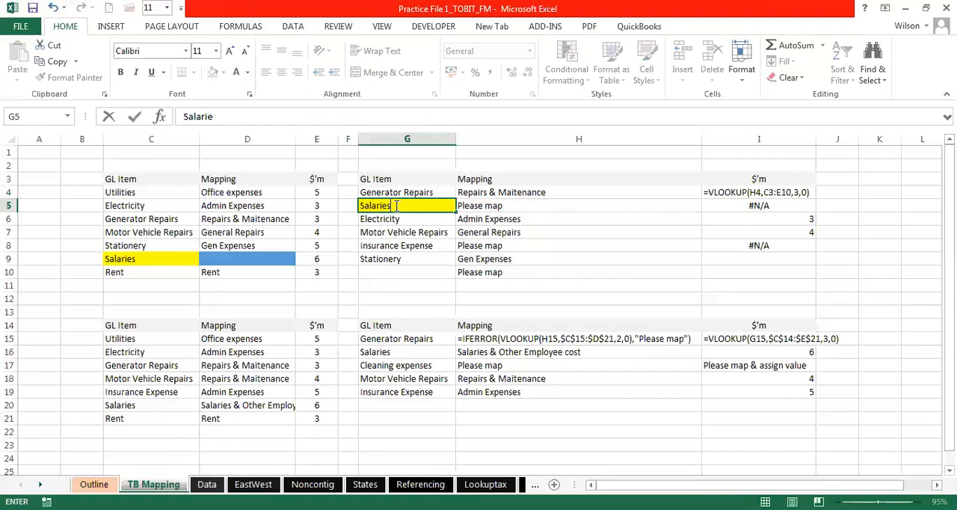
key(Return)
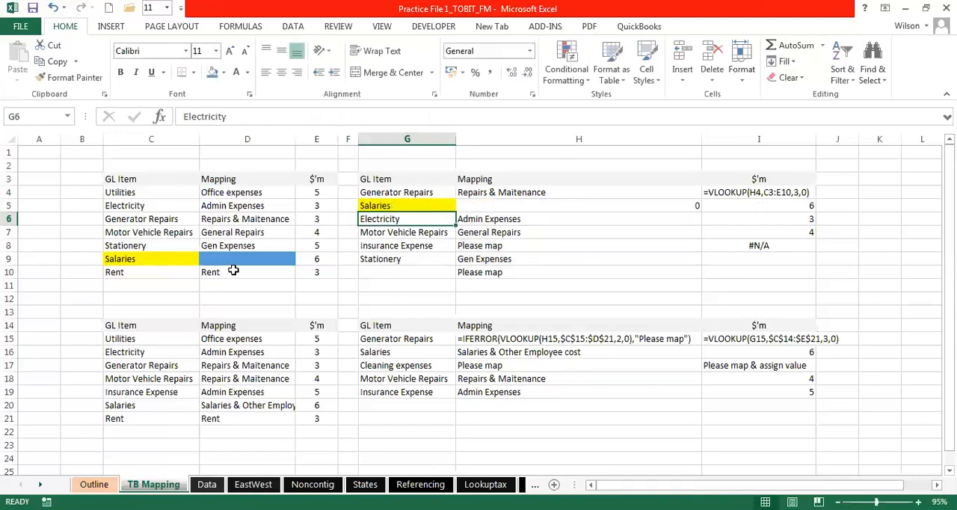
- Enter Payroll cost as the mapping for Salaries in the blue cell D9
click(241, 259)
text(Pa)
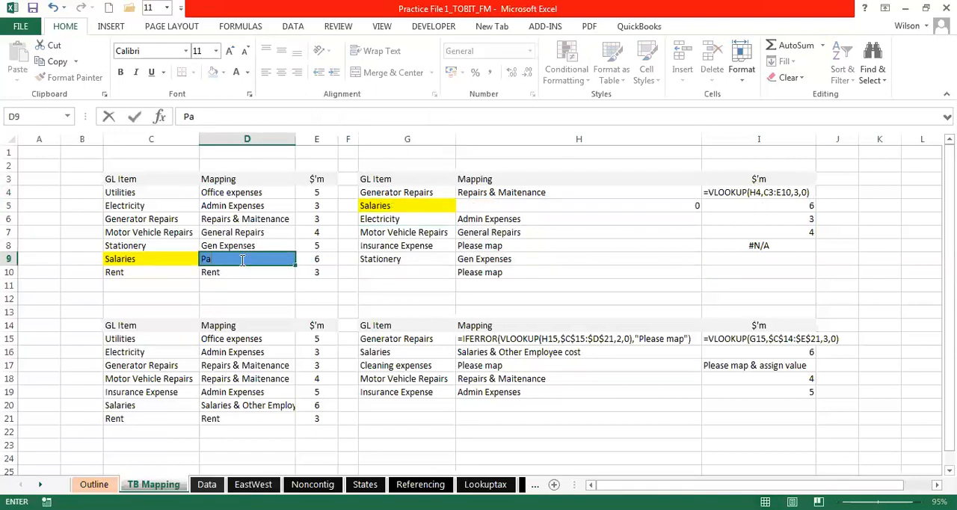
text(yroll cost)
key(Return)
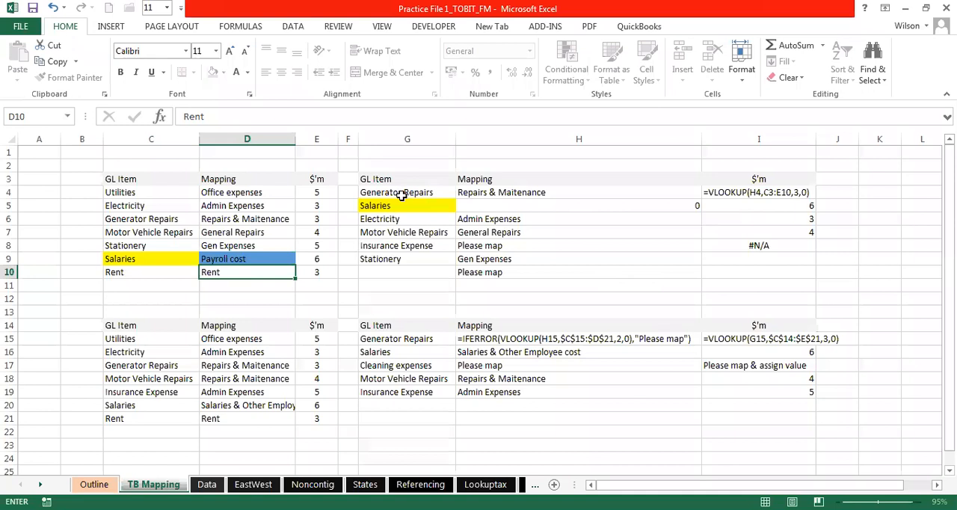
- Compare the source $'m amounts in E4:E10 with the $'m lookup column in I4:I9
click(777, 189)
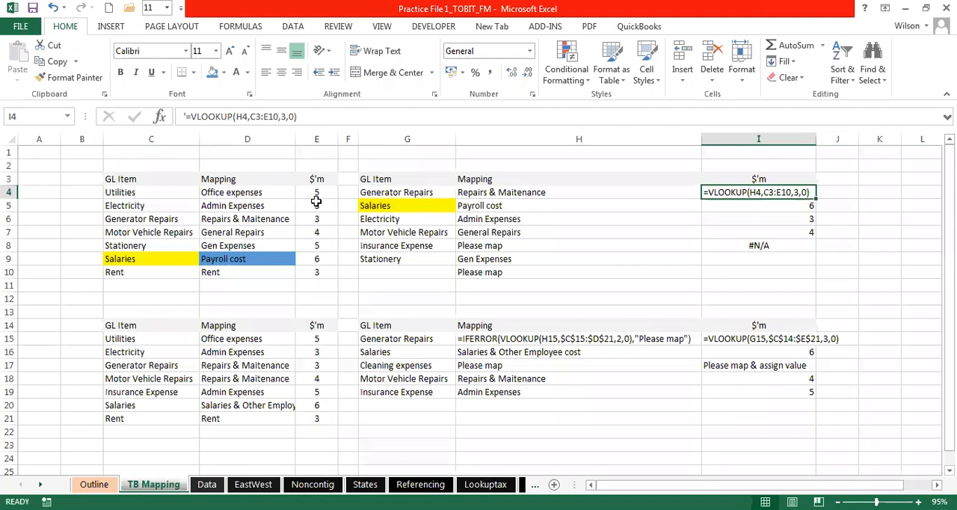
drag(316, 193, 317, 267)
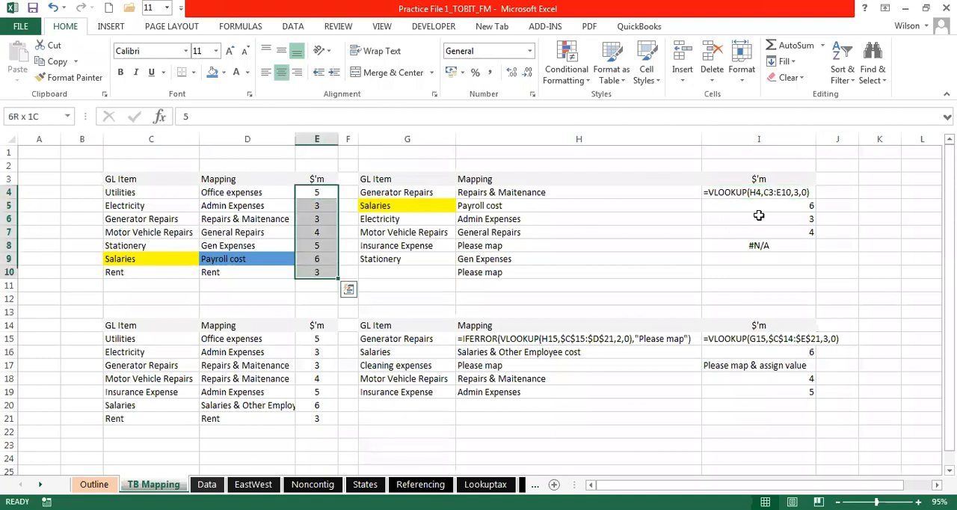
drag(774, 192, 775, 258)
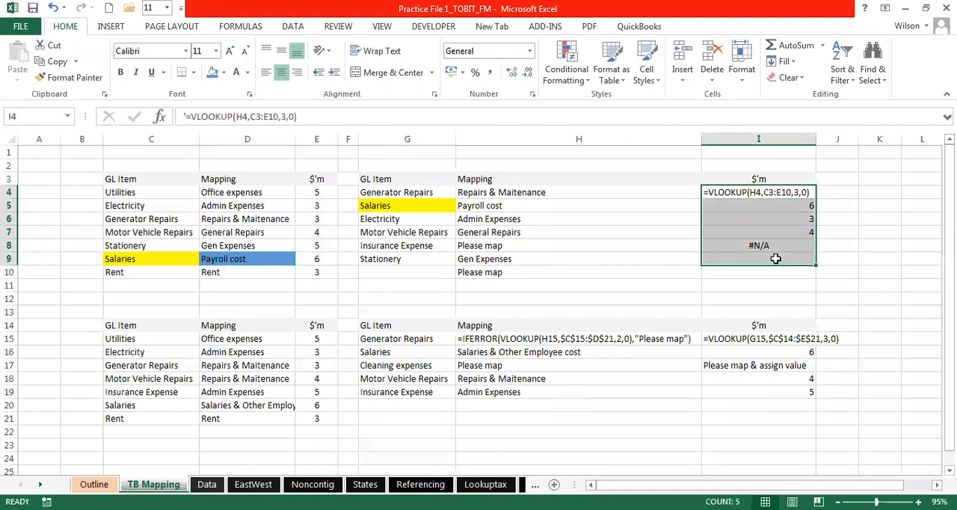
- Start a VLOOKUP formula in I4 with G4 as the lookup value and the May_2020_TB range as the table array
click(750, 192)
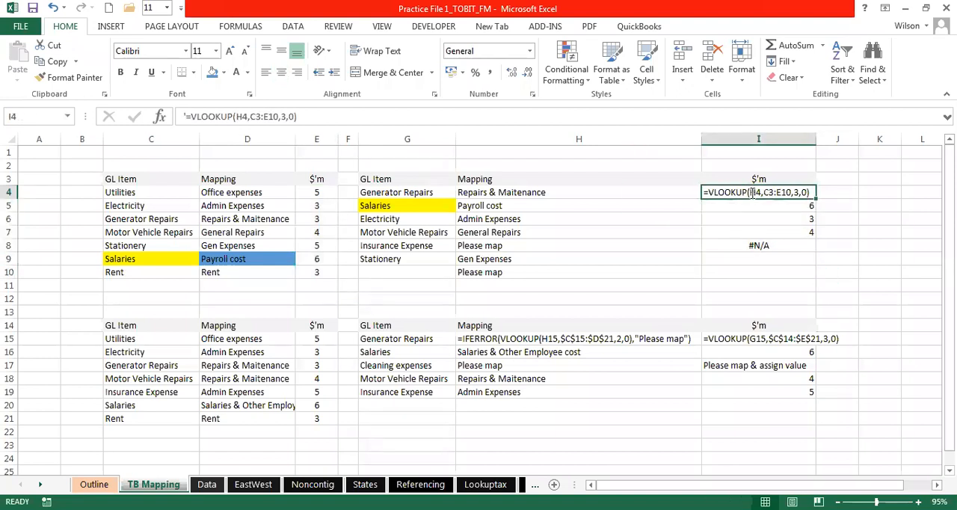
text(=vlo)
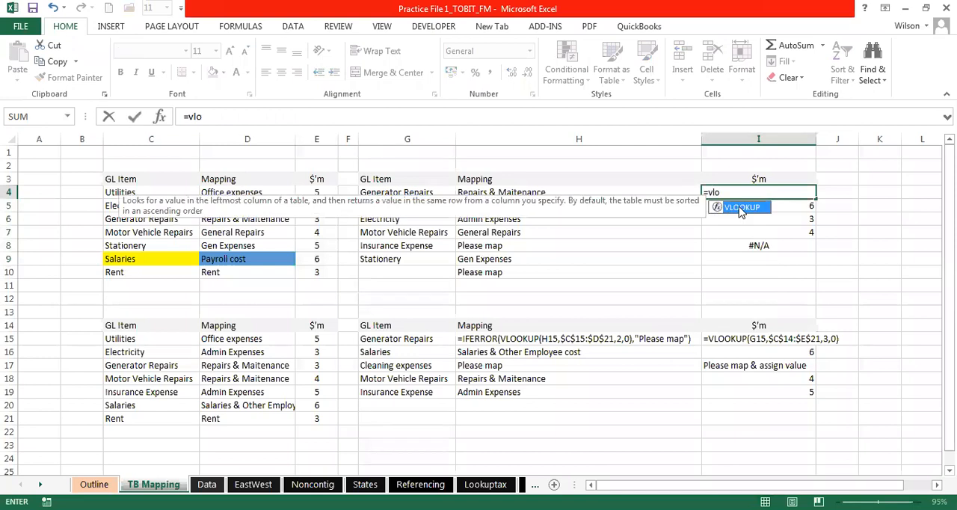
double_click(740, 207)
click(389, 192)
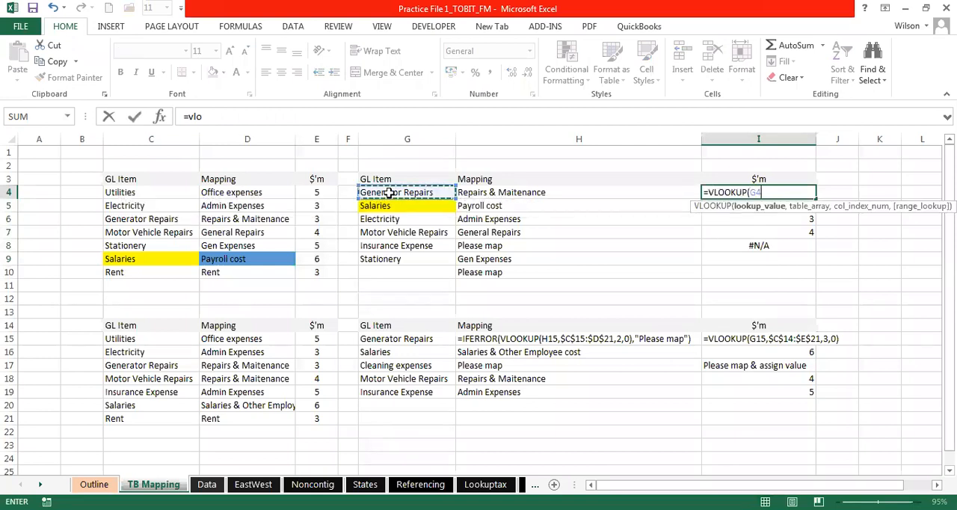
text(,)
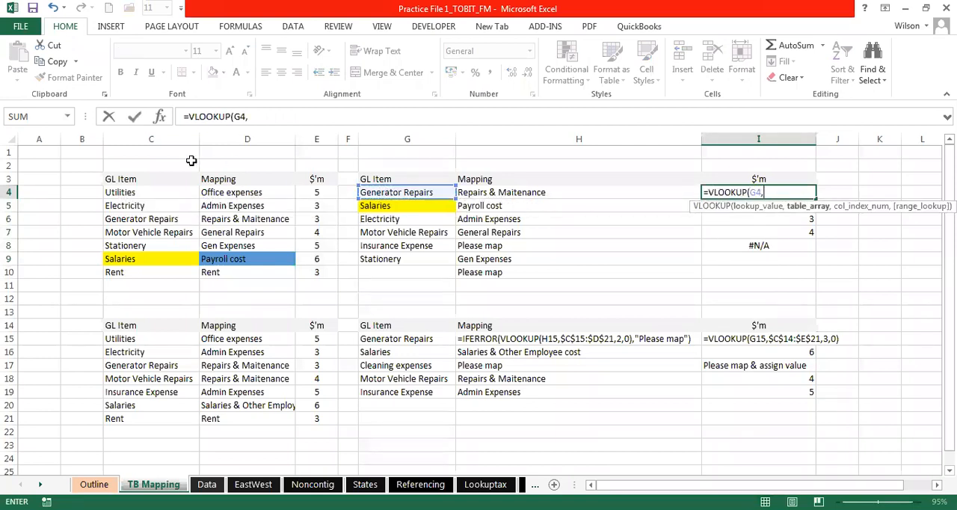
click(122, 192)
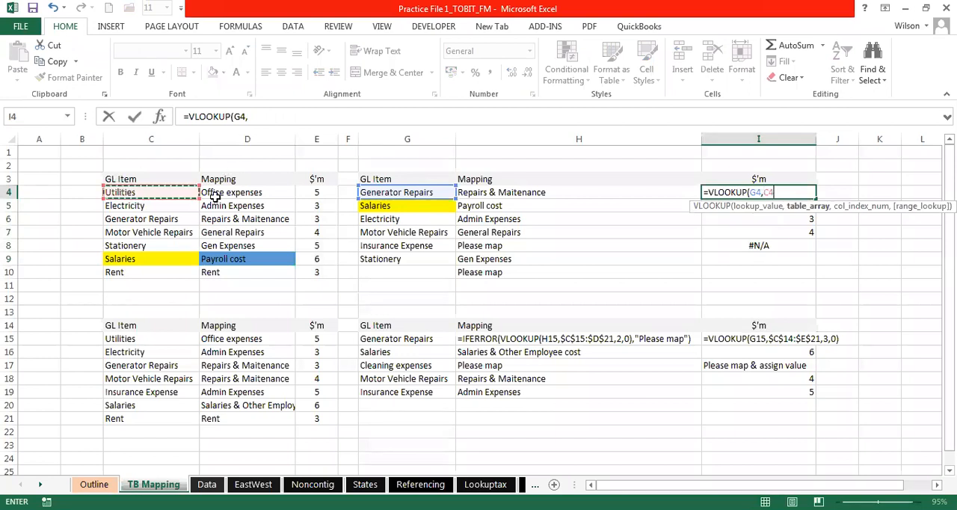
drag(214, 196, 314, 270)
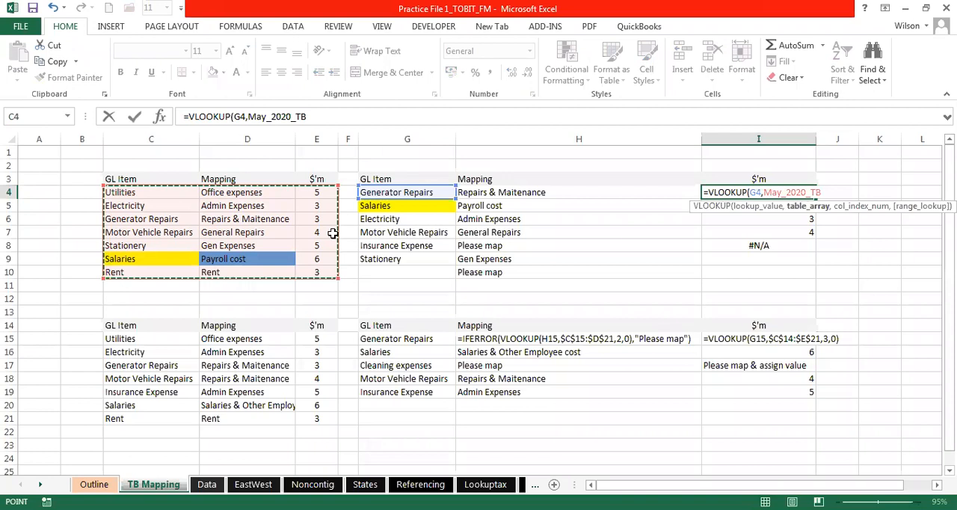
click(316, 112)
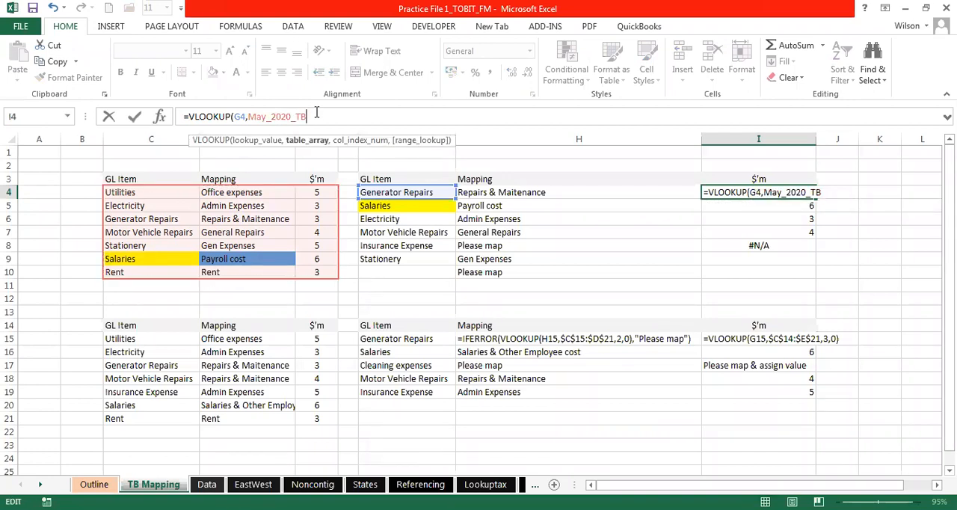
- Complete the VLOOKUP in I4 with column index 3, exact match 0 and the closing parenthesis
text(,3,0)
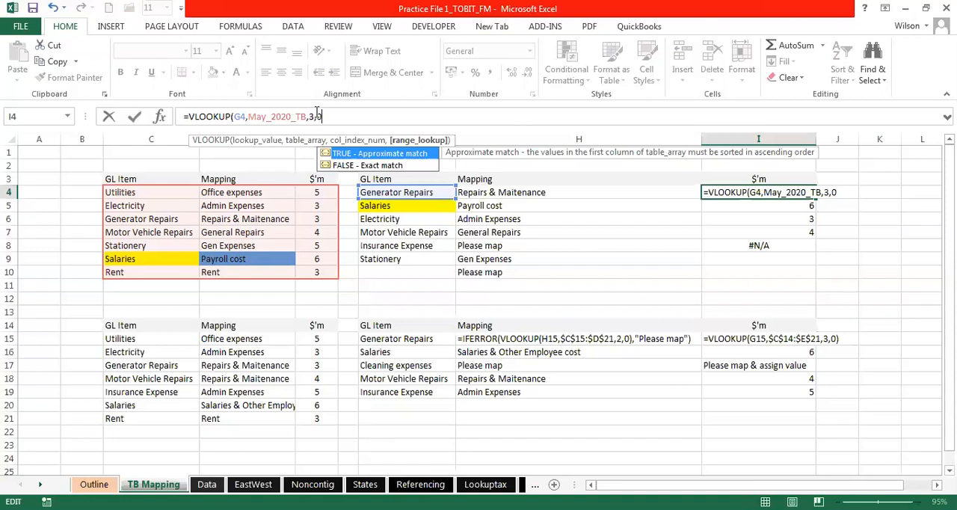
text())
click(321, 116)
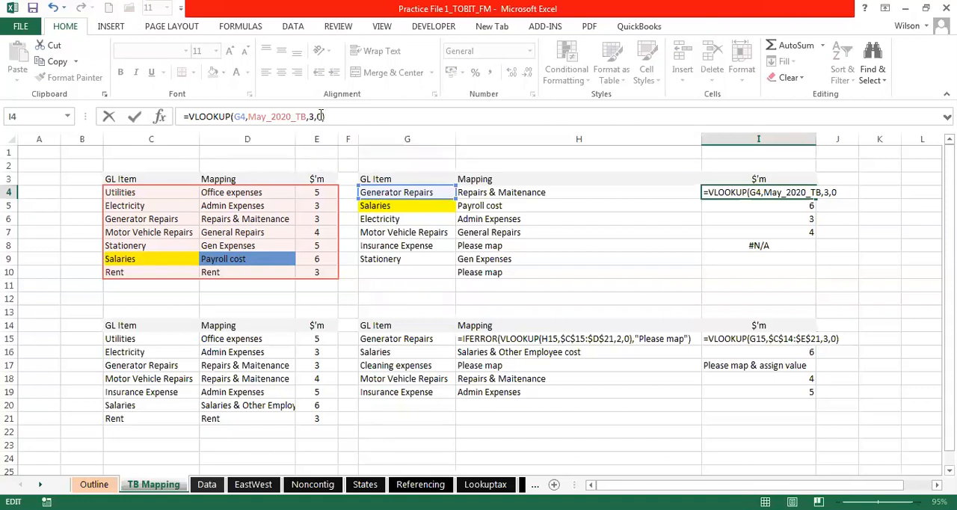
- Try FALSE in place of 0 as the range lookup argument in I4, and restore it to 0
click(321, 116)
key(BackSpace)
text(fal)
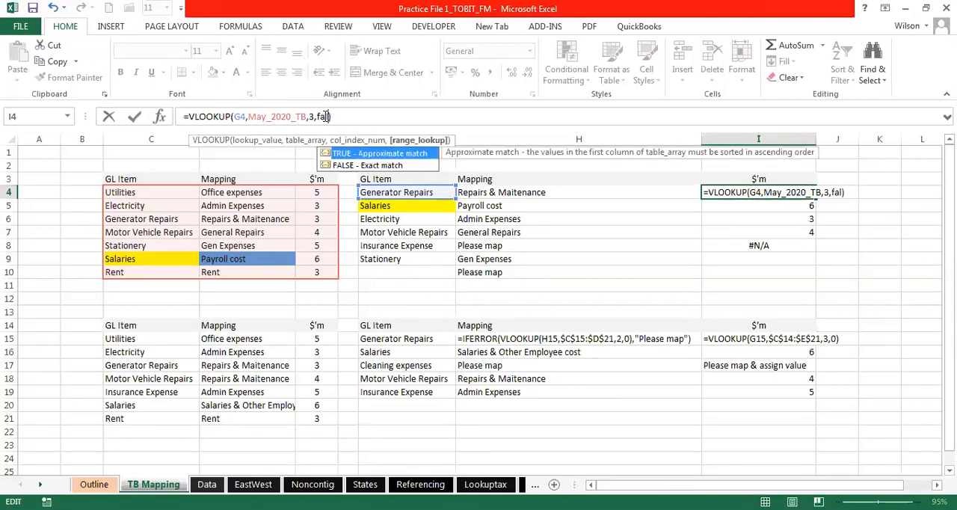
text(se)
key(BackSpace)
key(BackSpace)
key(BackSpace)
key(BackSpace)
key(BackSpace)
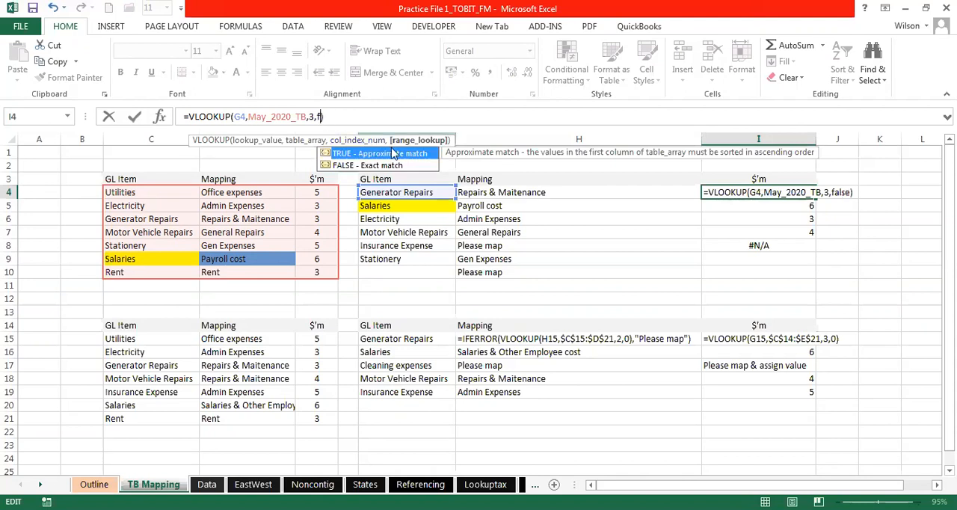
text(0)
key(BackSpace)
text(0)
- Commit the VLOOKUP formula in I4 and copy it down the $'m column to I10
key(ctrl+Return)
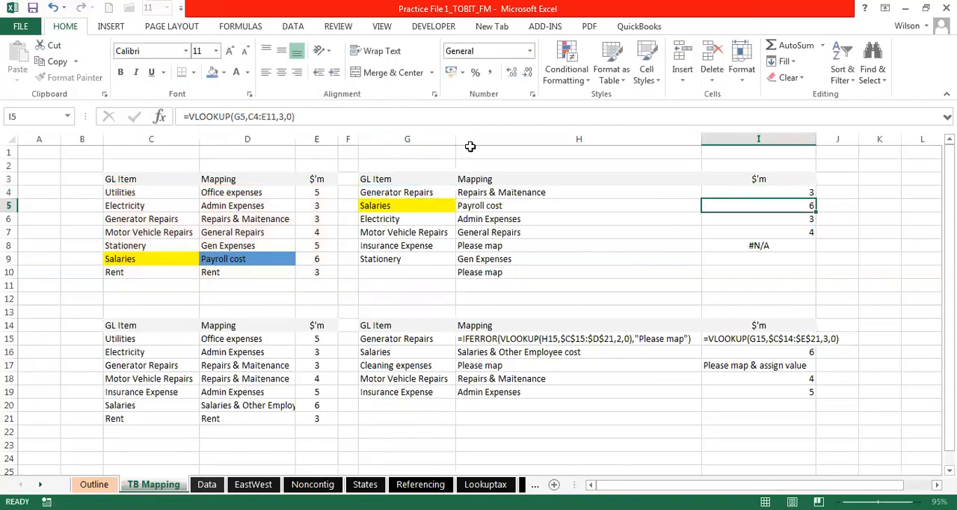
drag(815, 198, 813, 274)
click(791, 219)
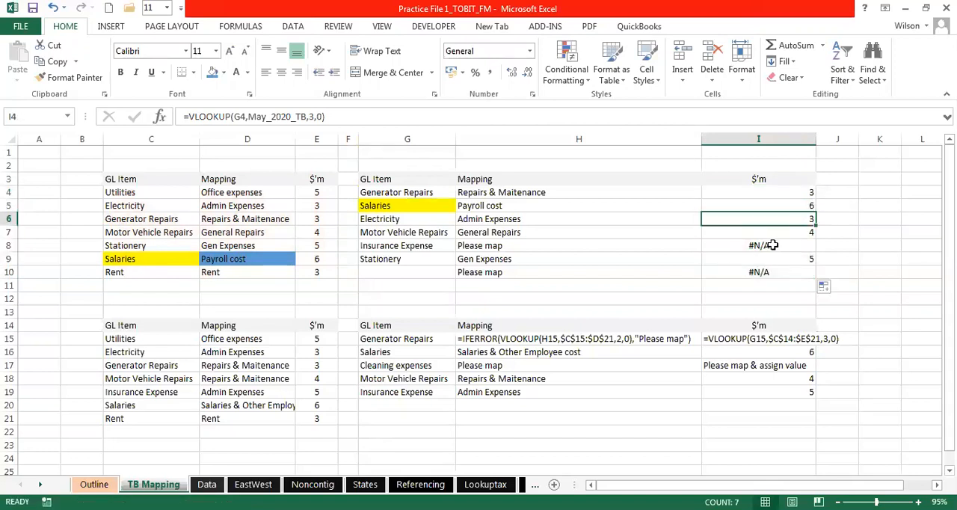
click(772, 245)
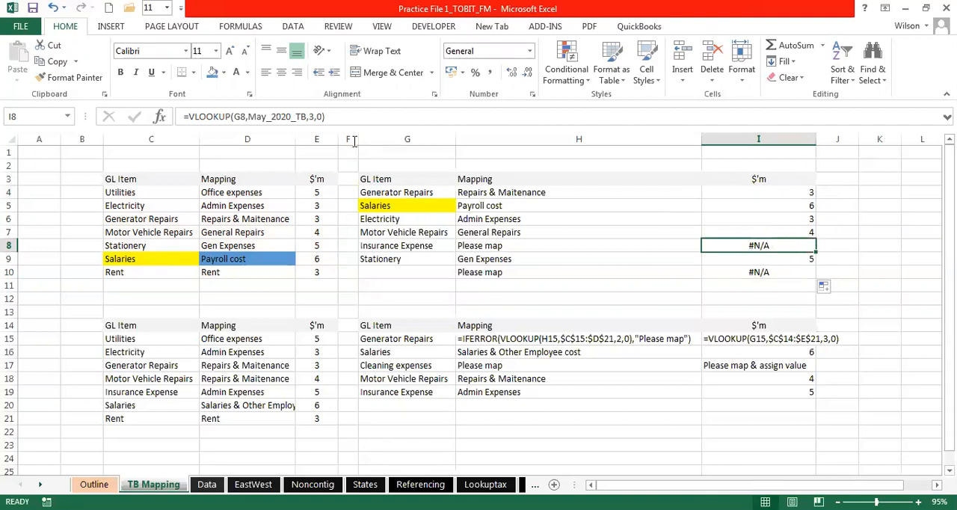
- Wrap the VLOOKUP formula in I4 in IFERROR so that errors return 0
click(784, 190)
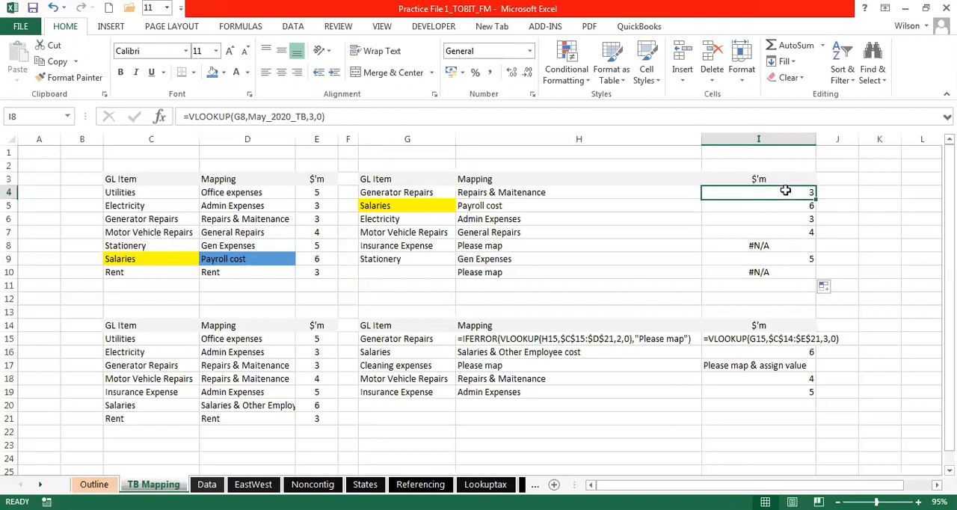
click(191, 114)
text(if)
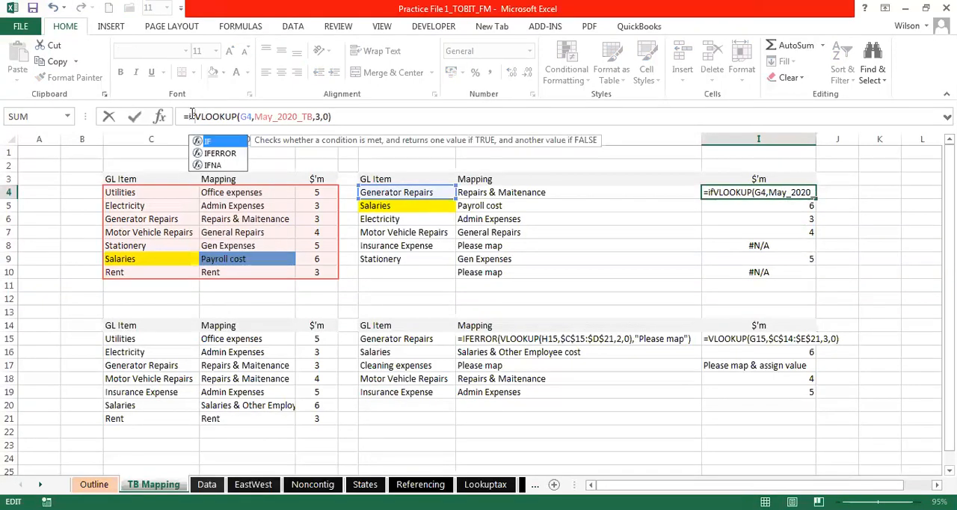
double_click(220, 153)
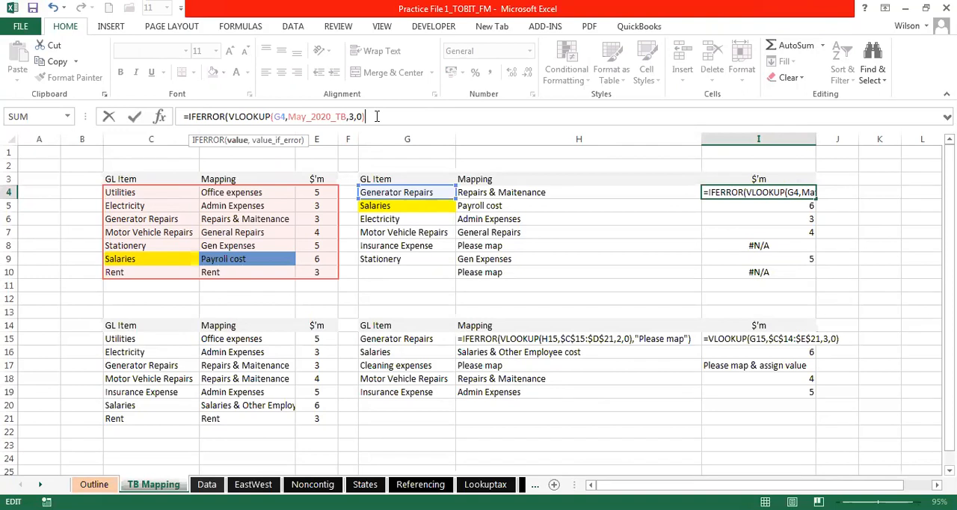
text(,0)
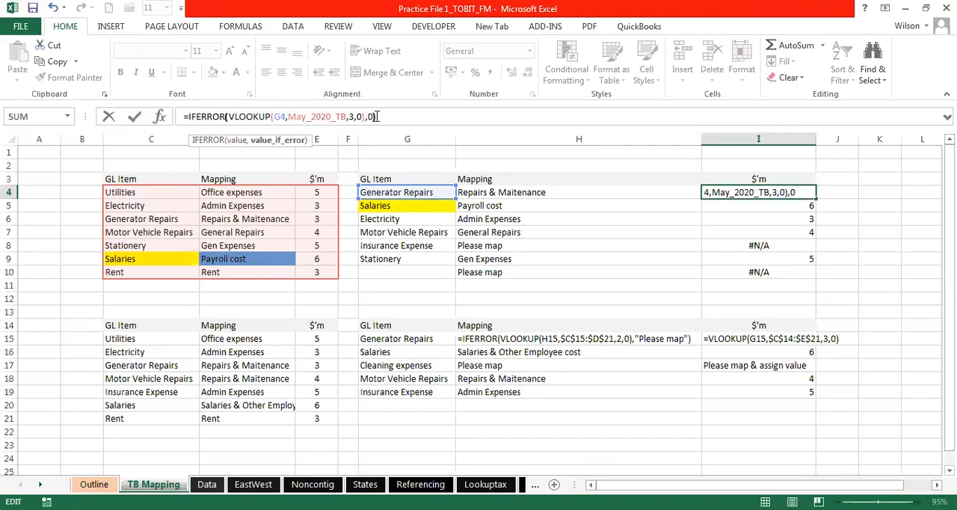
key(Return)
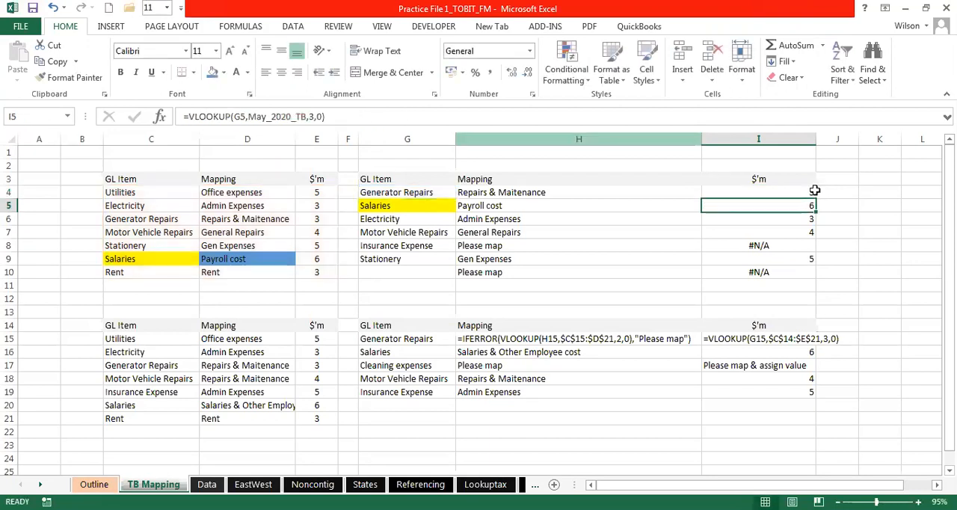
- Copy the IFERROR formula from I4 down to I10 and apply the comma number style to I4:I10
click(810, 192)
drag(813, 196, 816, 277)
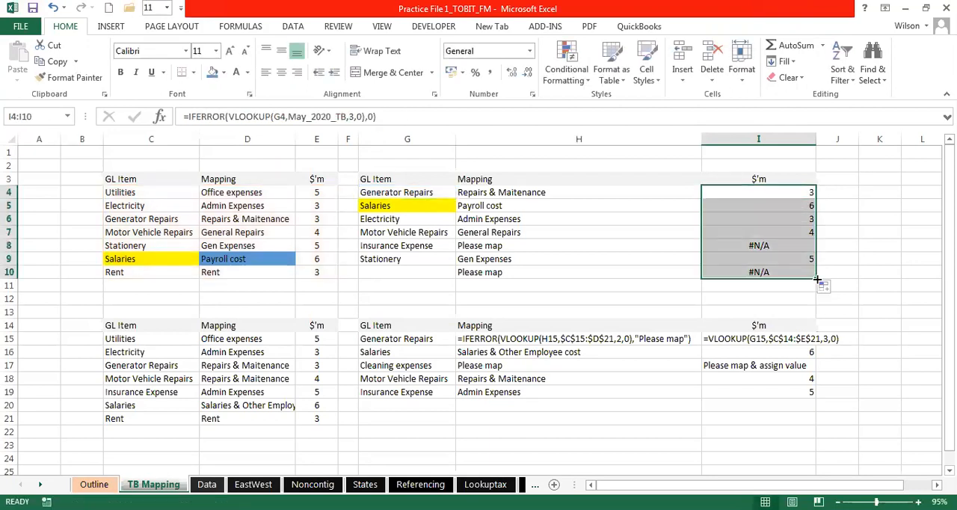
click(490, 71)
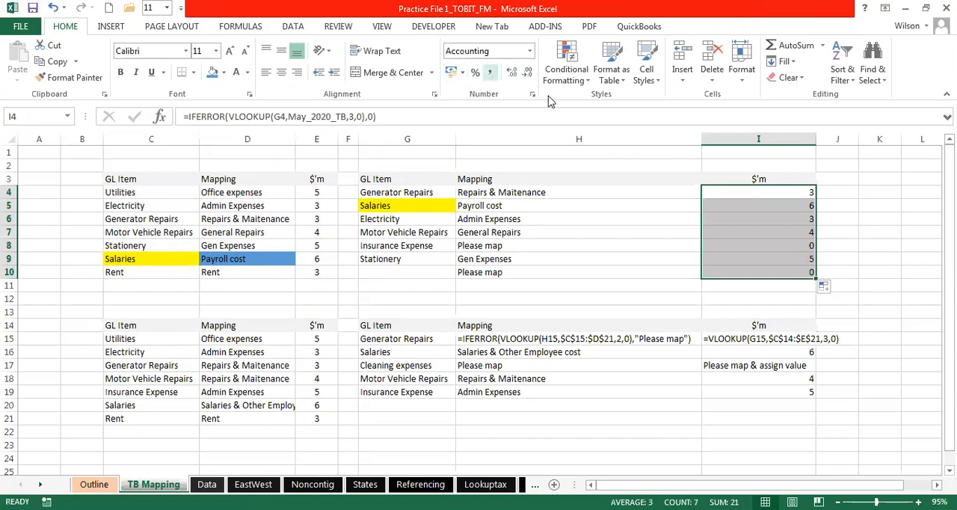
- Examine the unmatched items in I8 and I10 against the mapping formula in H8 and the source table
click(792, 247)
click(790, 269)
click(739, 245)
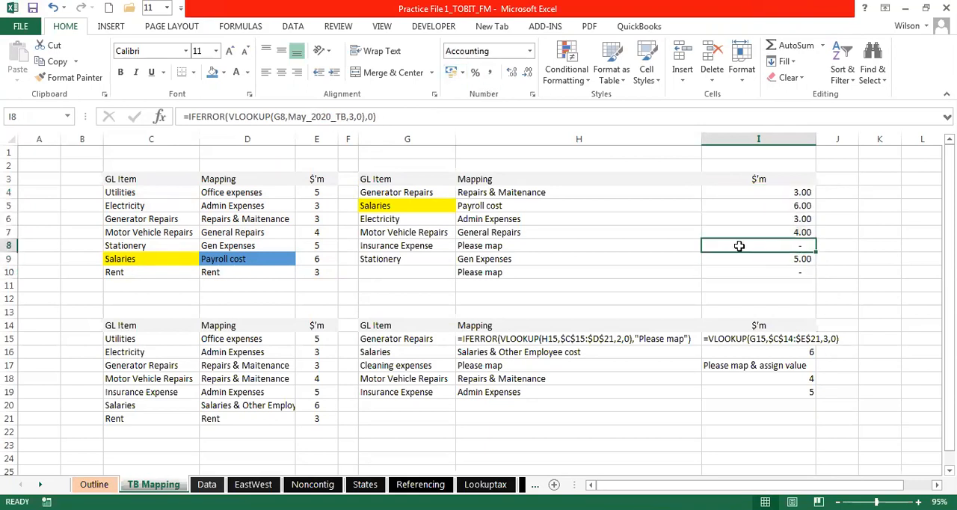
click(523, 244)
click(120, 180)
drag(120, 180, 258, 279)
click(487, 246)
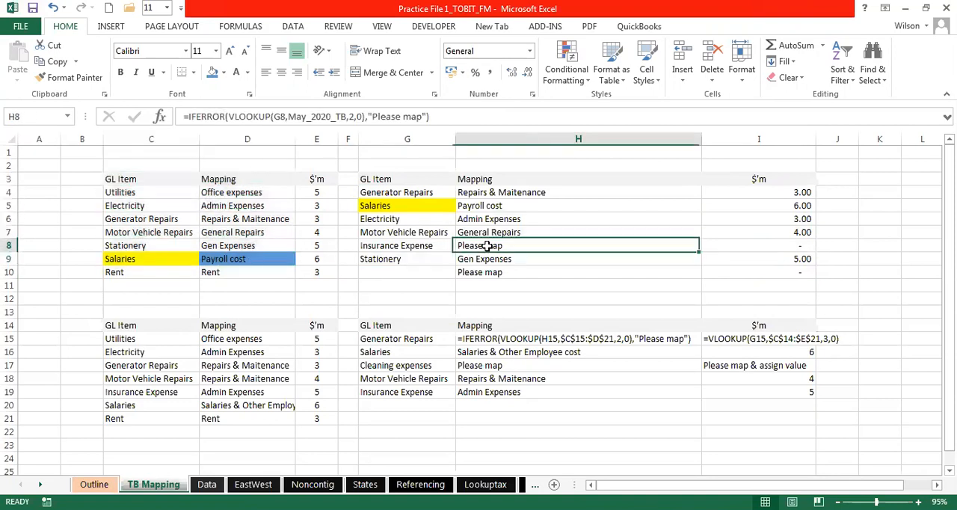
click(785, 247)
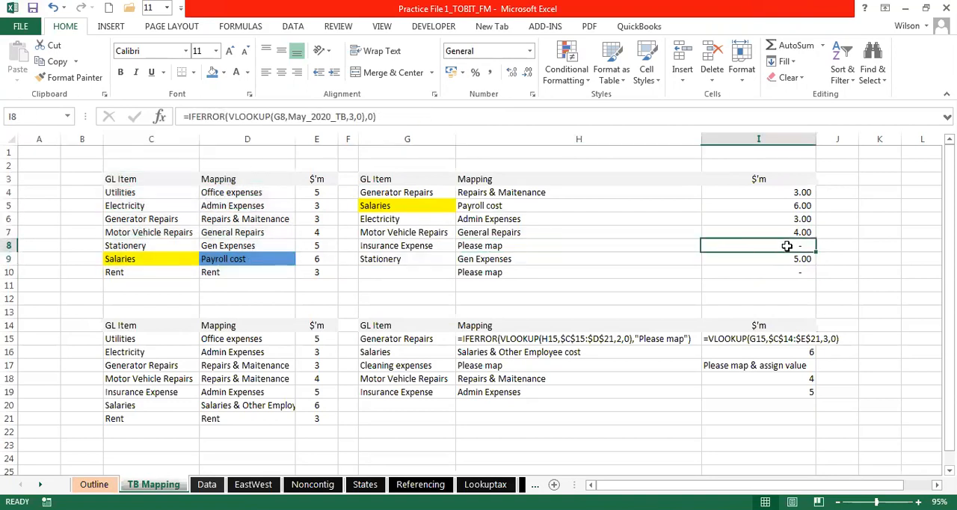
click(762, 271)
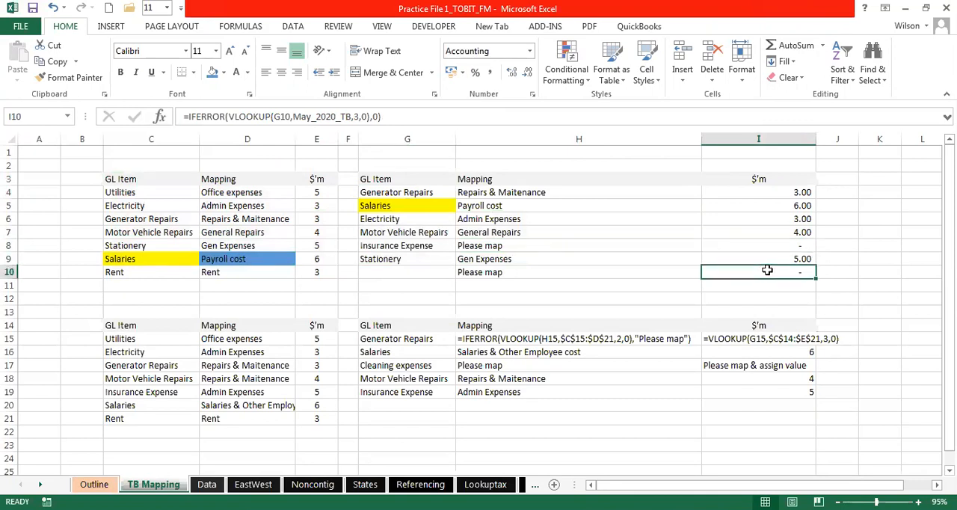
click(758, 209)
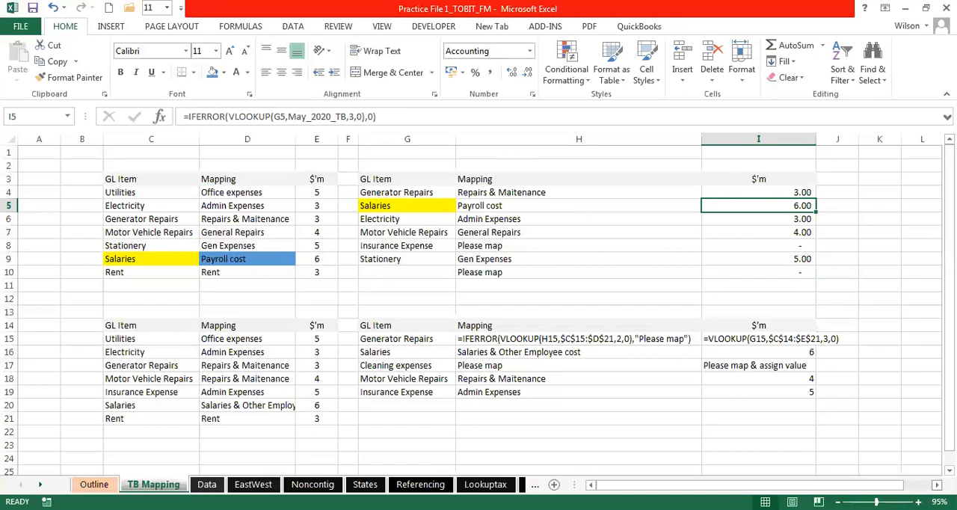
- Shade the Mapping and $'m lookup results in H3:I10 with a light blue-grey fill
scroll(655, 158, right, 3)
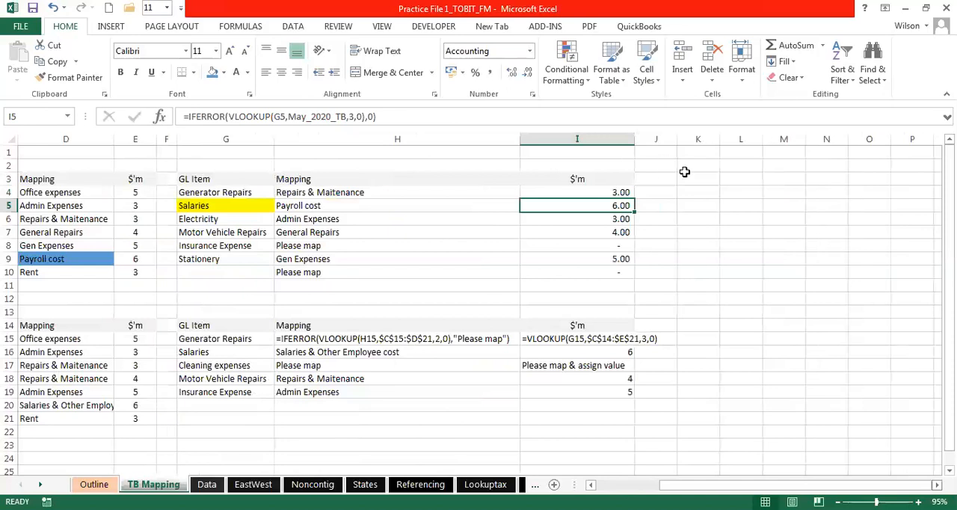
drag(307, 174, 615, 269)
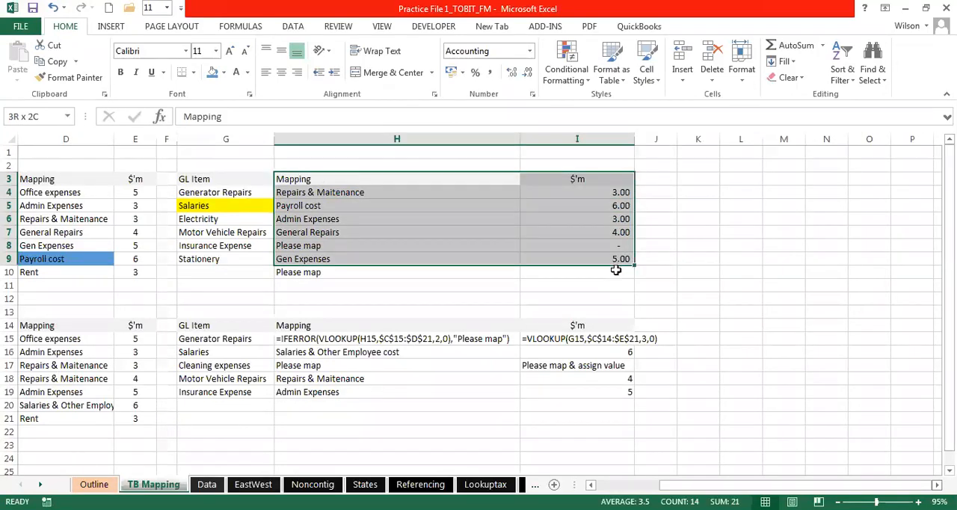
key(shift+Down)
click(222, 73)
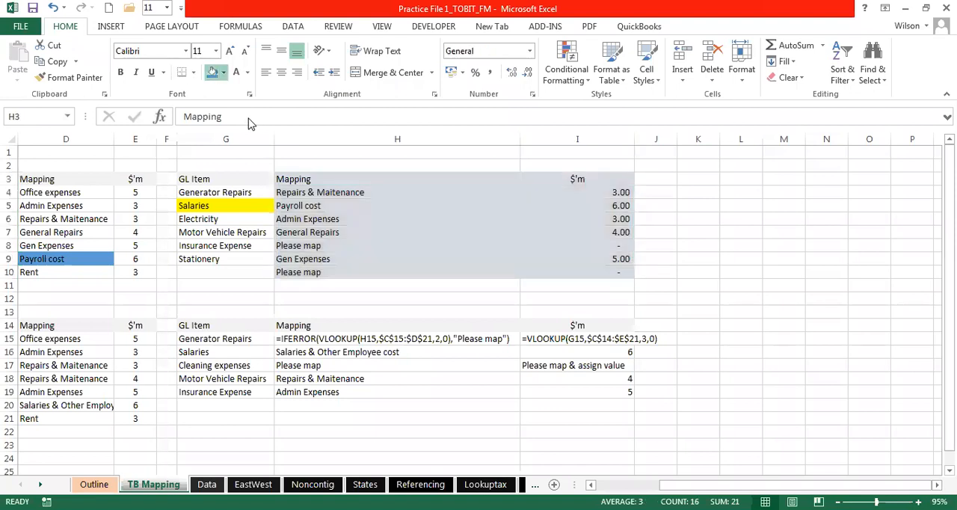
click(713, 207)
drag(303, 183, 560, 268)
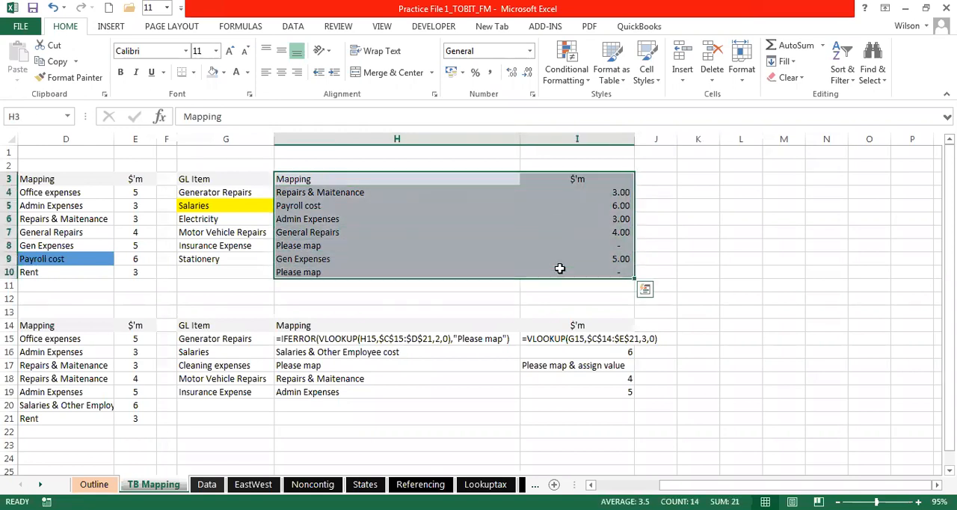
click(697, 192)
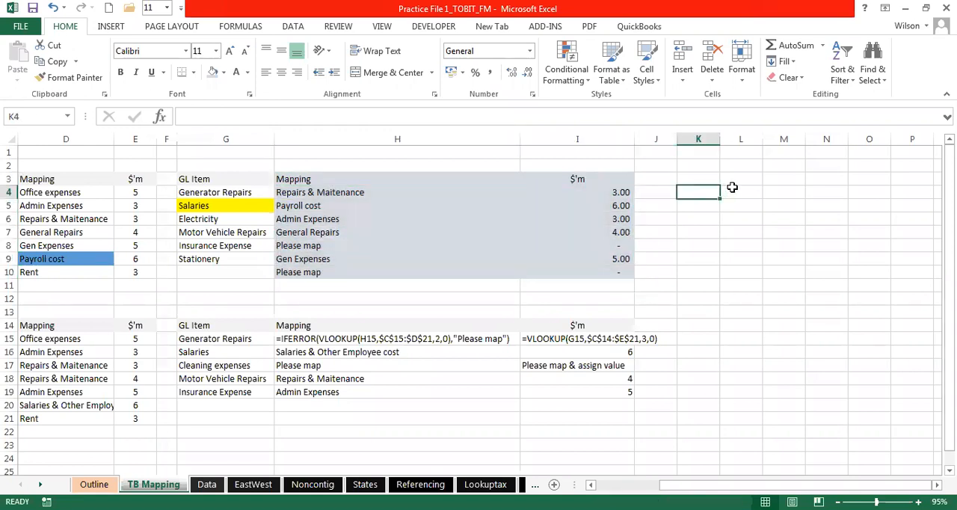
- Enter the income statement labels turnover, COG and GP in L4:L6
click(741, 192)
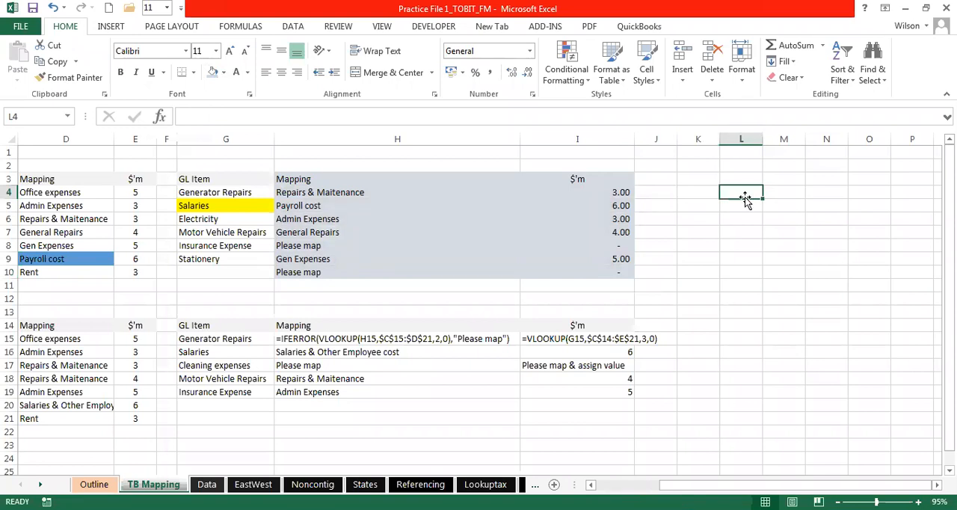
text(turn)
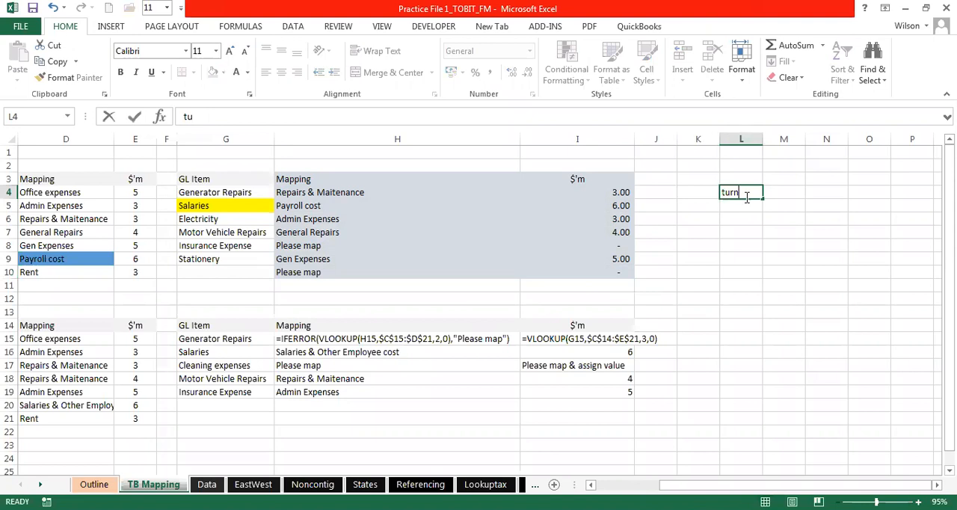
text(over)
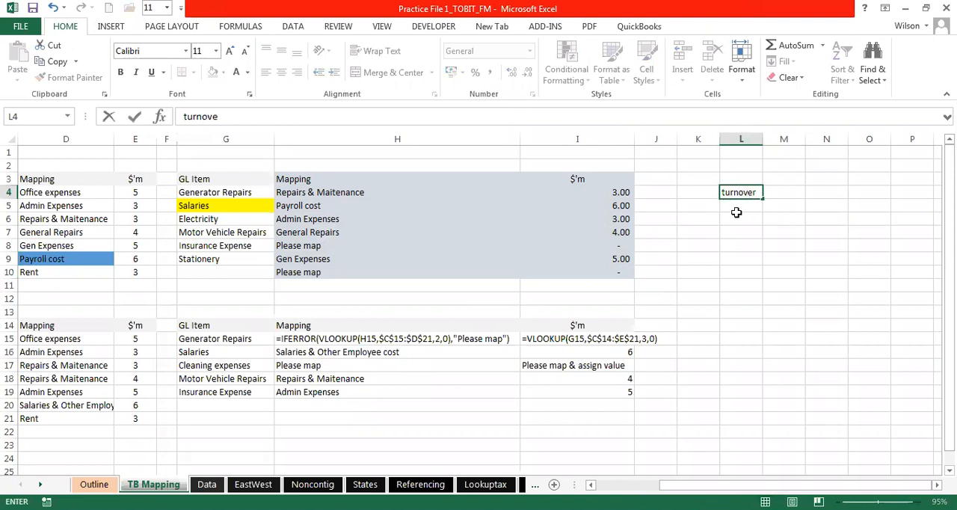
key(Return)
text(co)
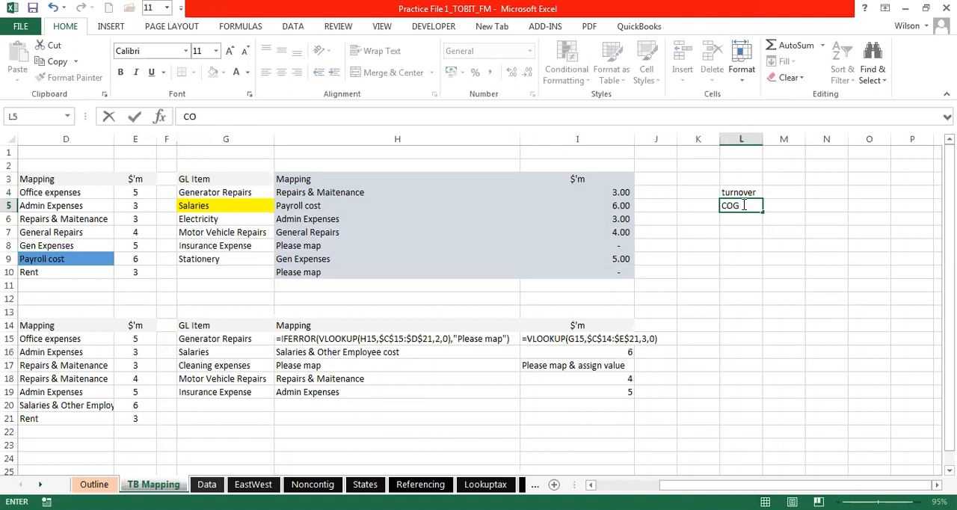
text(G)
key(Return)
text(GO)
key(Return)
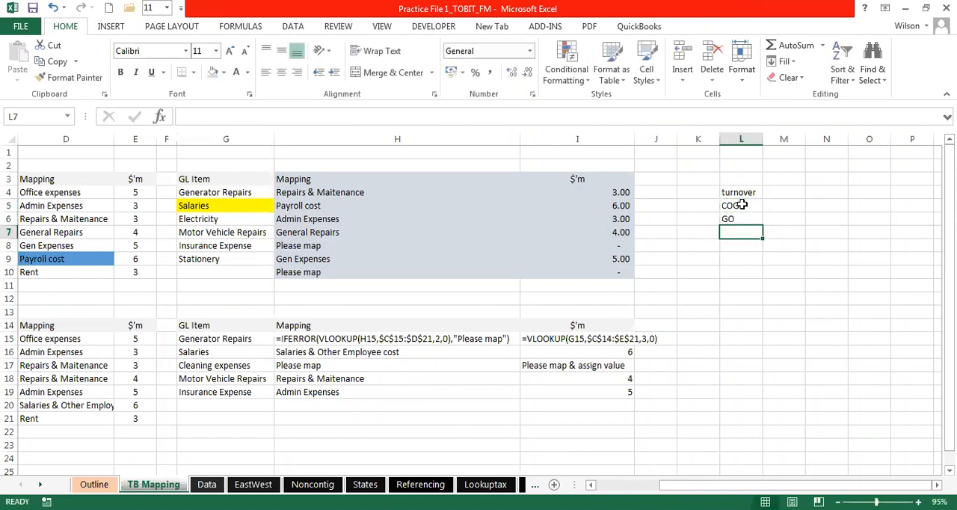
click(744, 218)
text(GP)
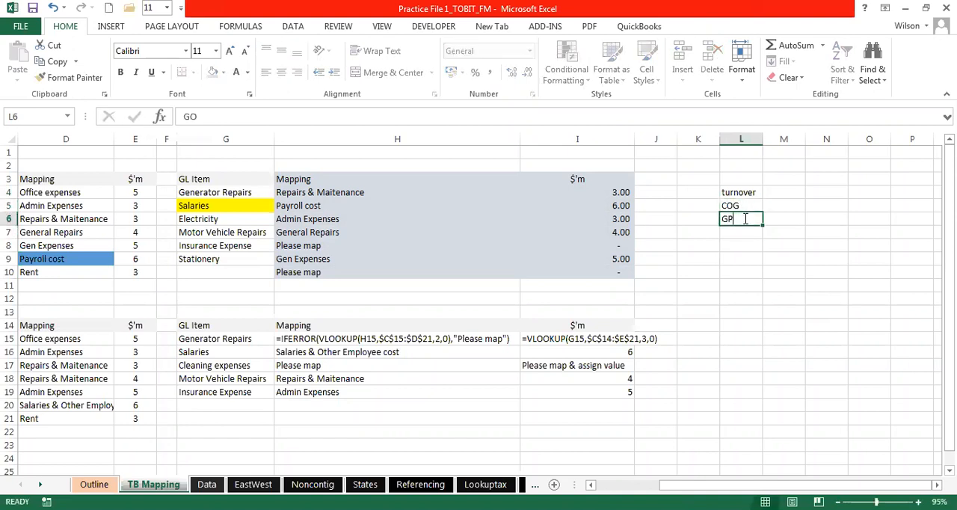
key(Return)
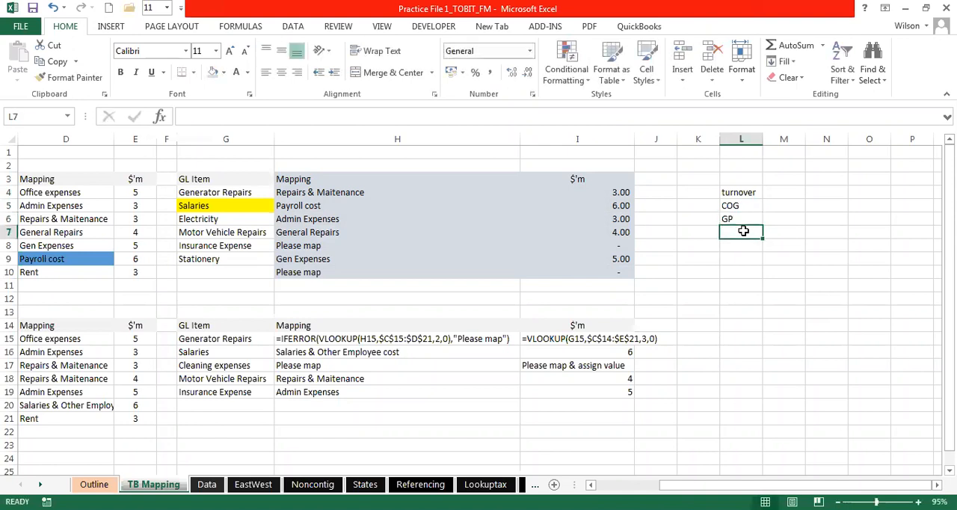
- Continue the income statement labels with OI, OPEX and EBITDA in L7:L9
text(OTH)
key(BackSpace)
key(BackSpace)
text(I)
key(Return)
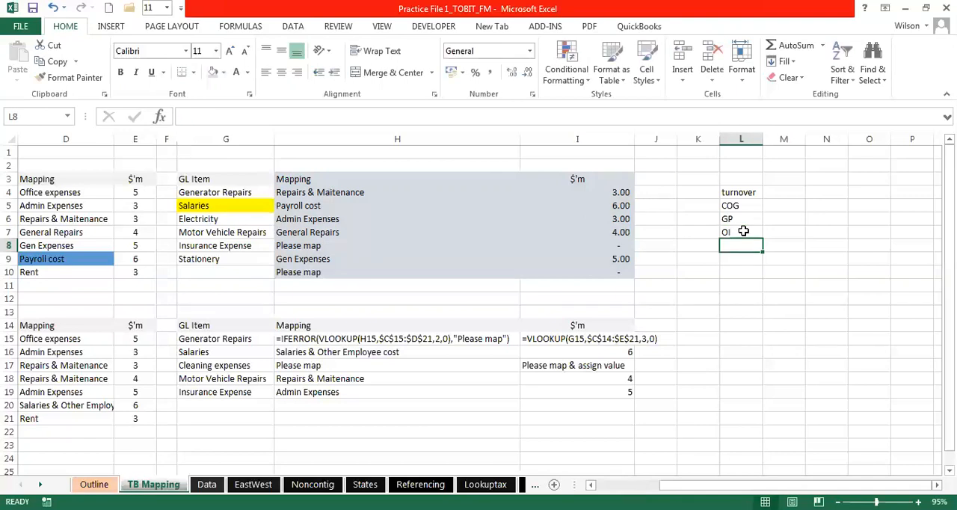
text(OPEX)
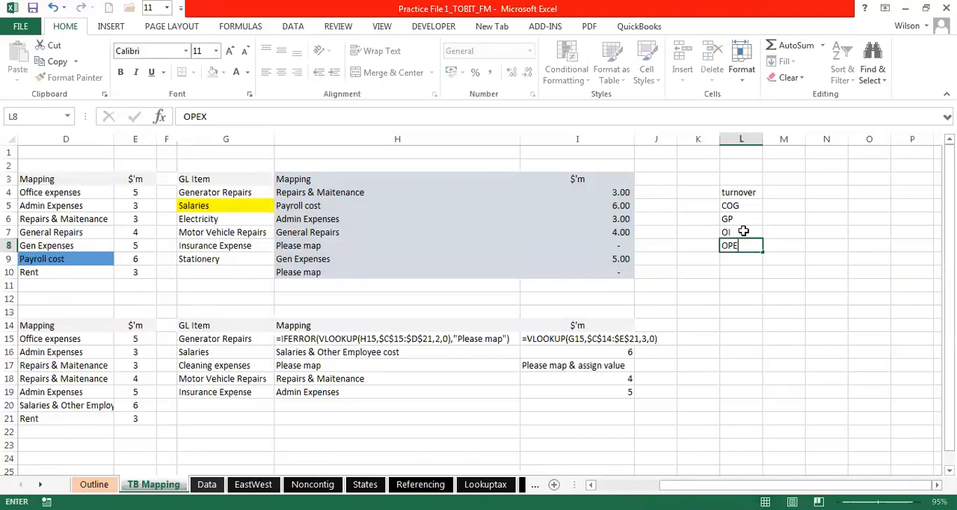
key(Return)
text(EBITDA)
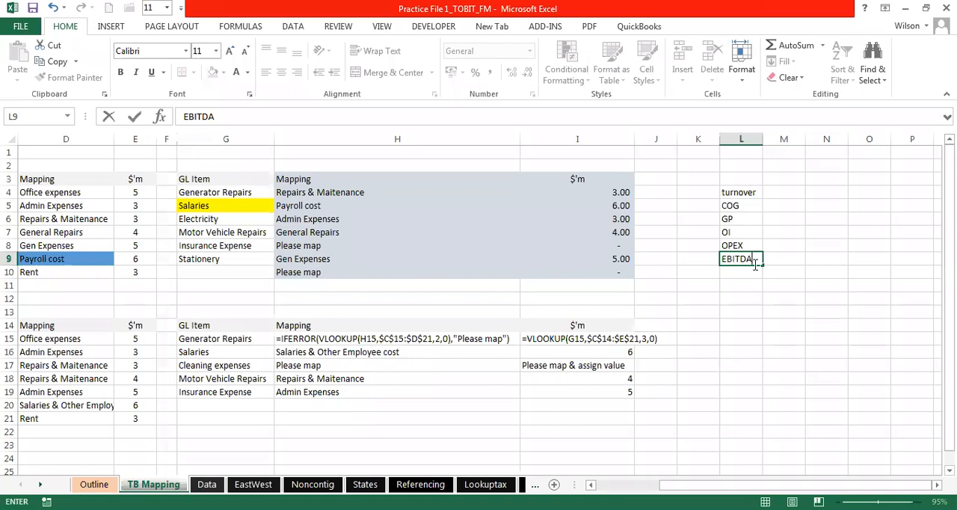
click(735, 282)
click(739, 271)
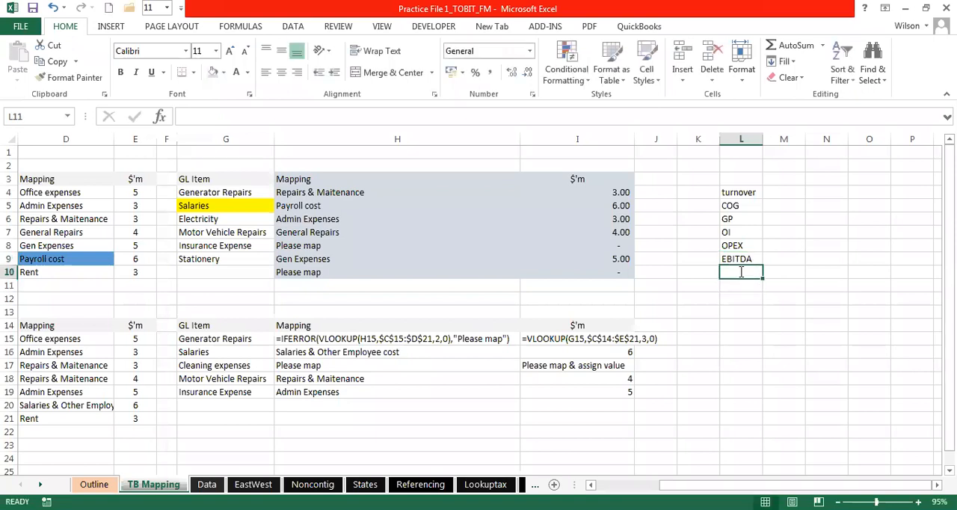
- Add the income statement label DE in L10 and PAT in L14
text(DE)
key(Return)
key(Return)
key(Return)
key(Return)
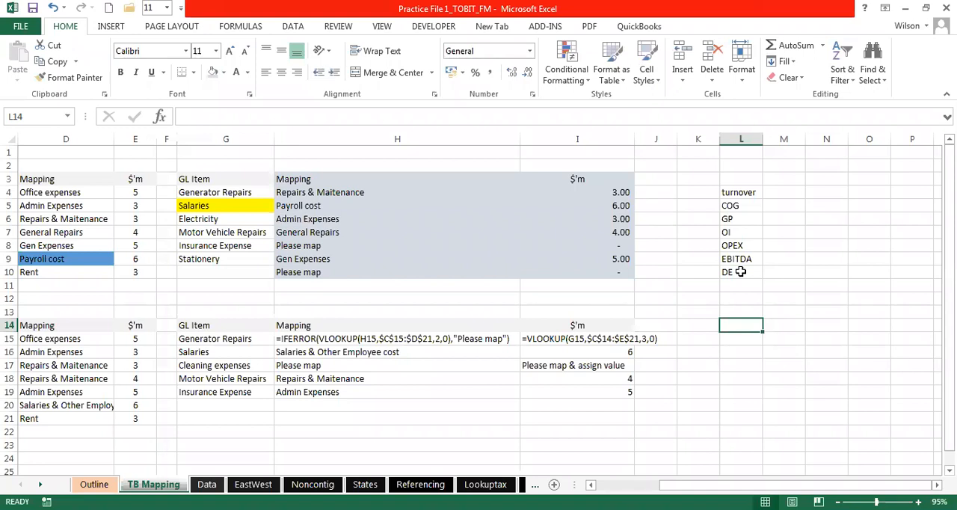
text(PAT)
key(Return)
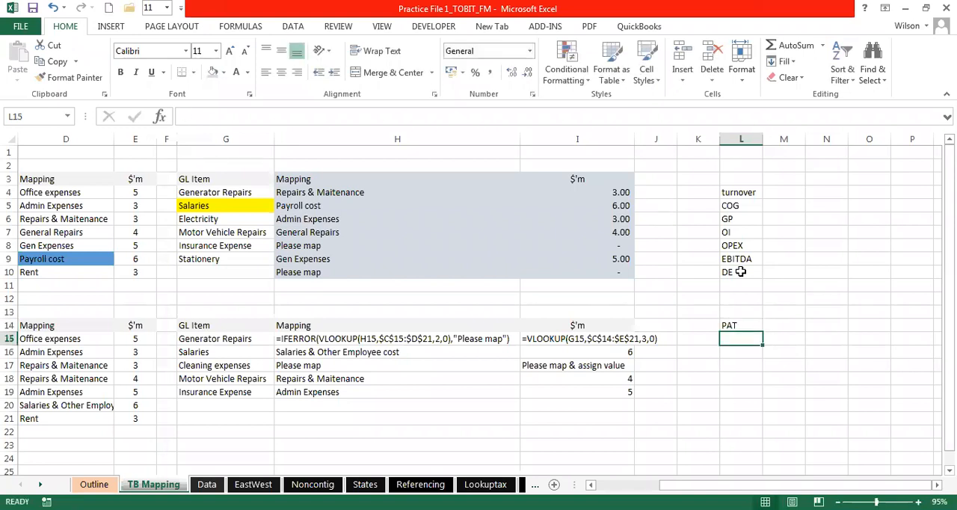
click(785, 219)
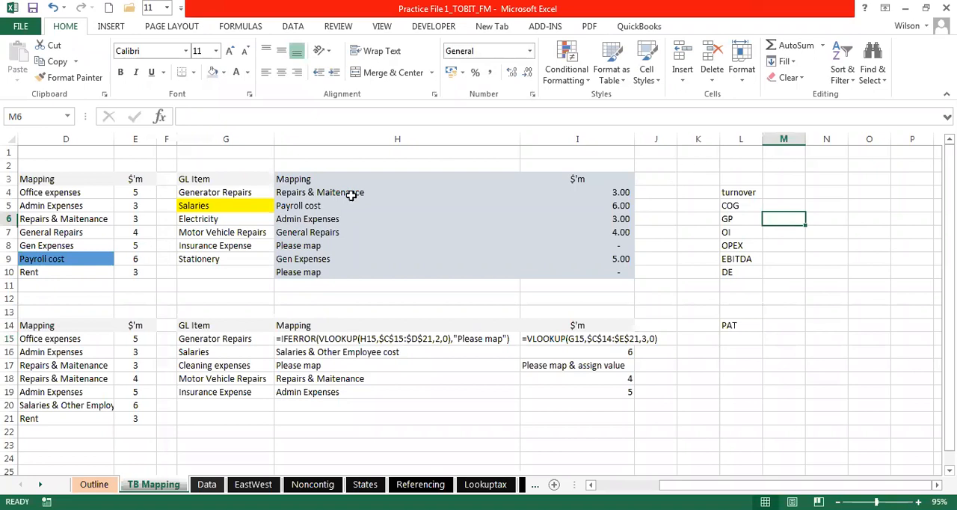
- Review the mapped results in H3:I10, and compare the second practice table's GL items and mapping formulas with its source table in C14:E21
drag(302, 179, 576, 272)
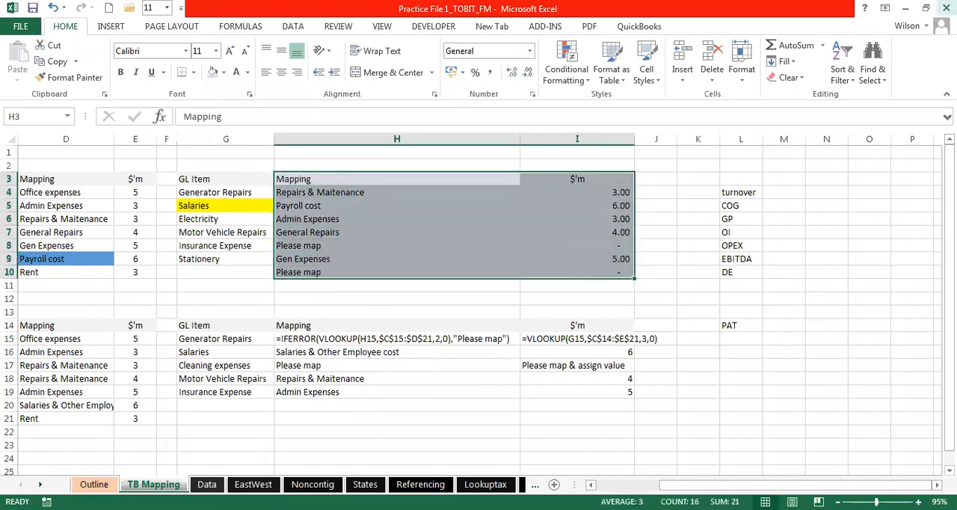
click(782, 205)
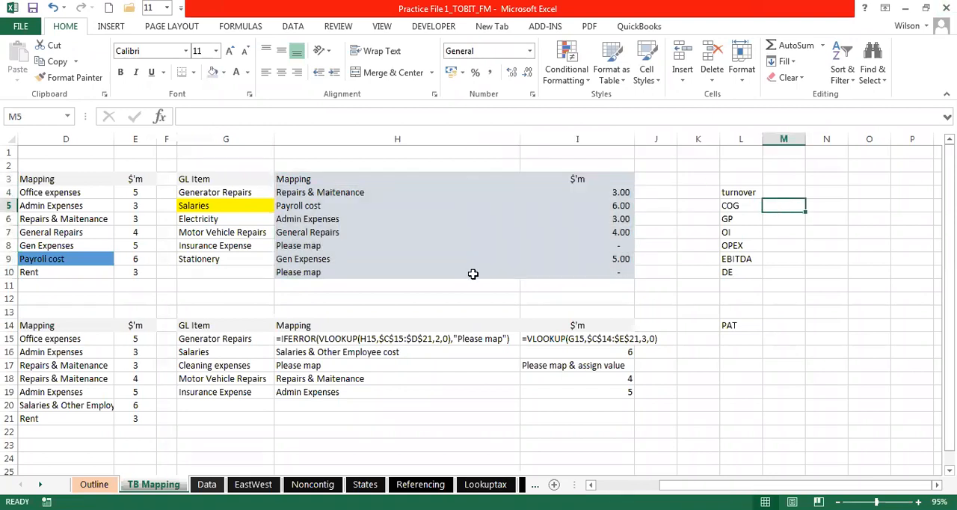
click(361, 364)
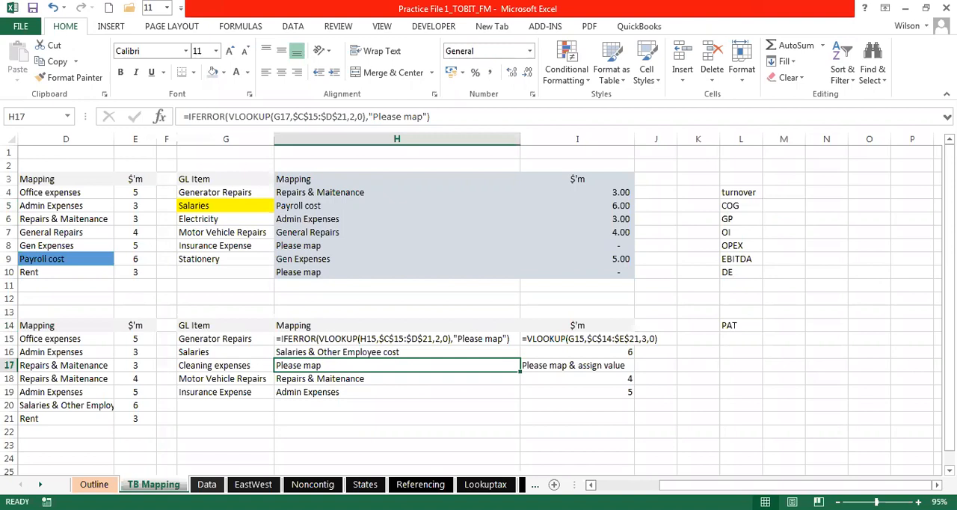
click(590, 485)
click(590, 484)
click(591, 485)
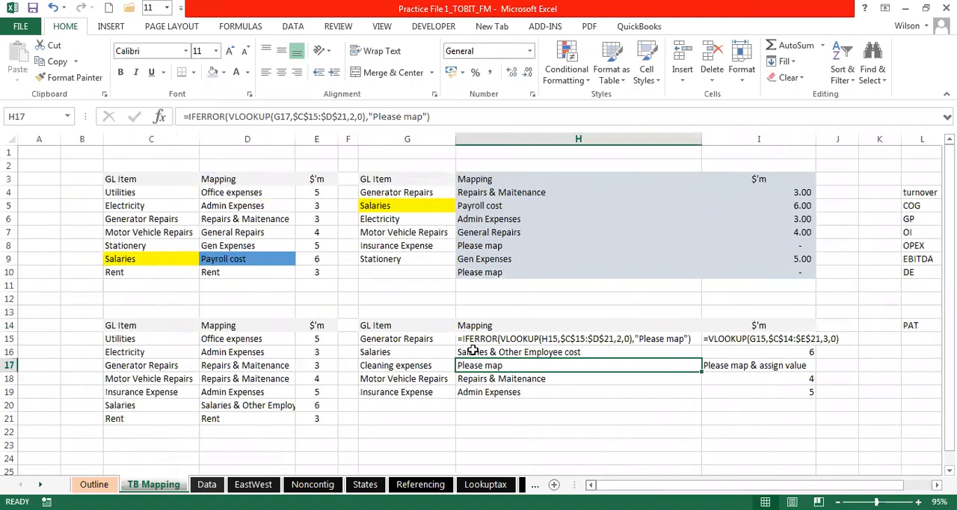
click(402, 295)
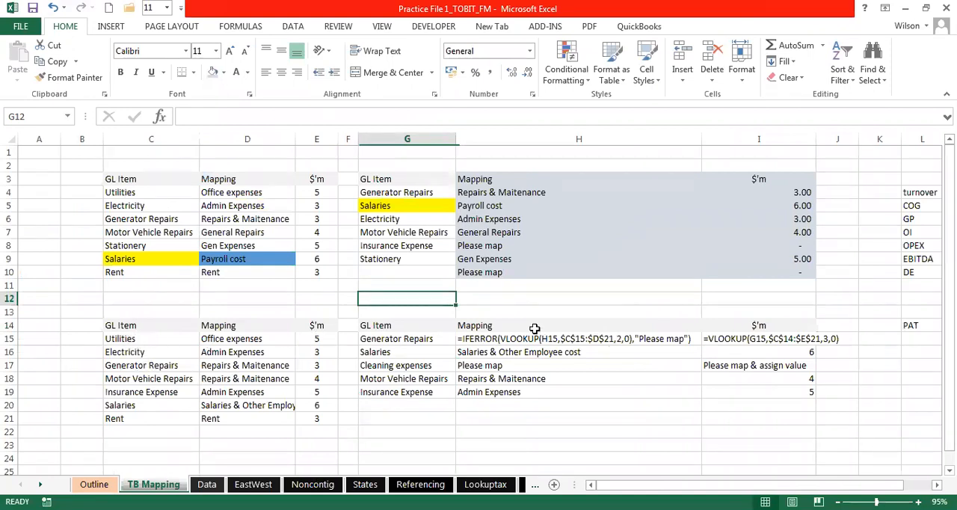
click(598, 338)
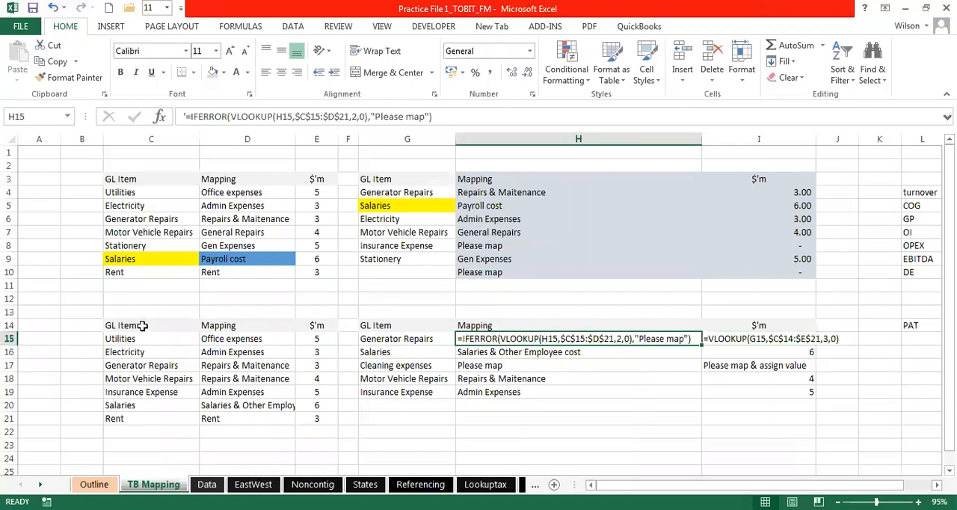
drag(490, 352, 497, 387)
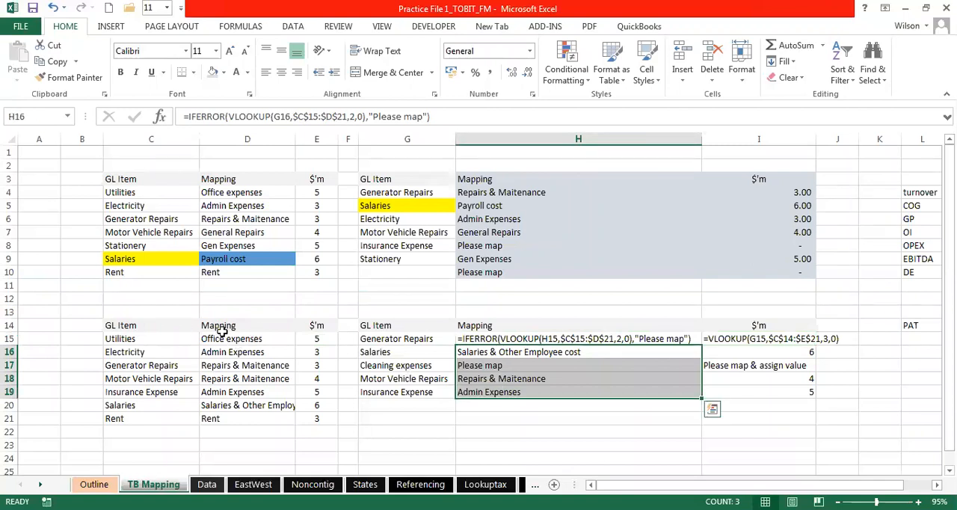
drag(394, 338, 396, 405)
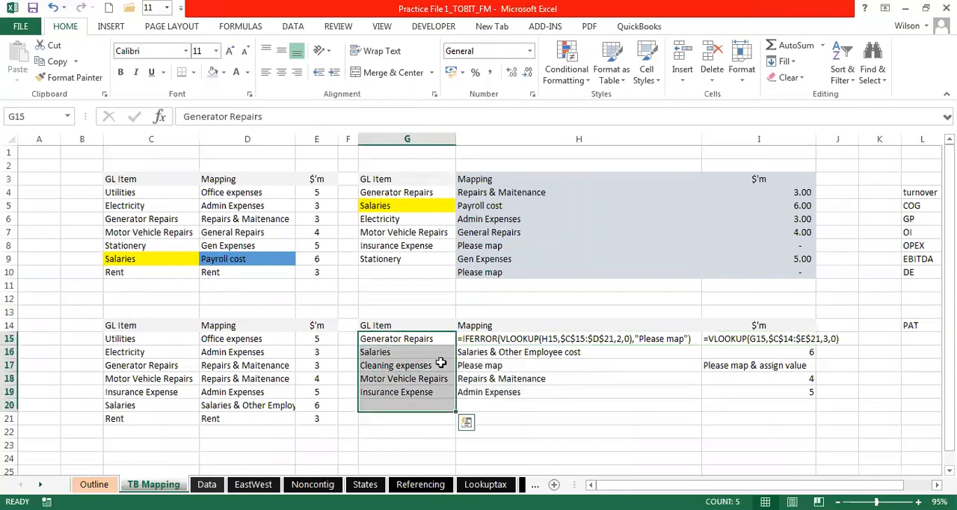
drag(226, 337, 233, 432)
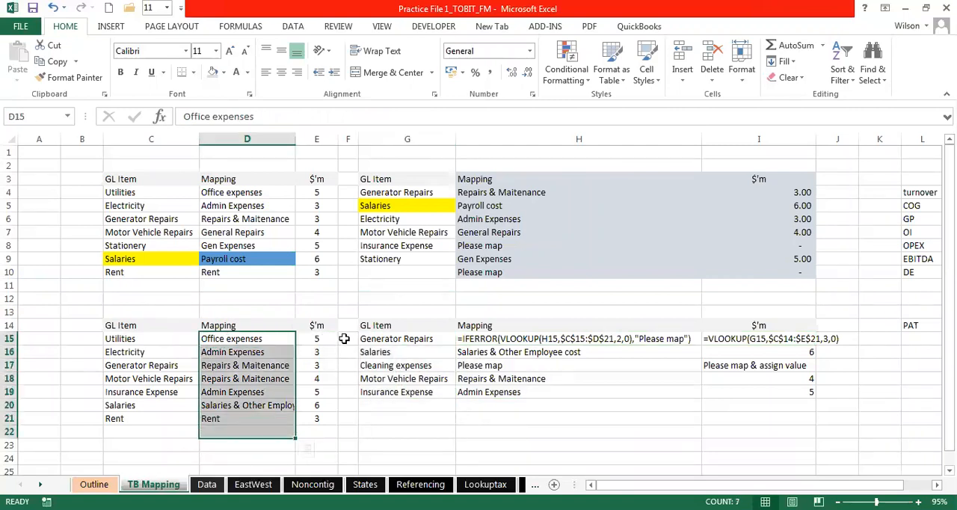
drag(126, 325, 318, 371)
- Shade the second table's lookup results in H15:I20 light blue-grey and widen column I to fit the VLOOKUP formula text in I15
drag(525, 340, 527, 405)
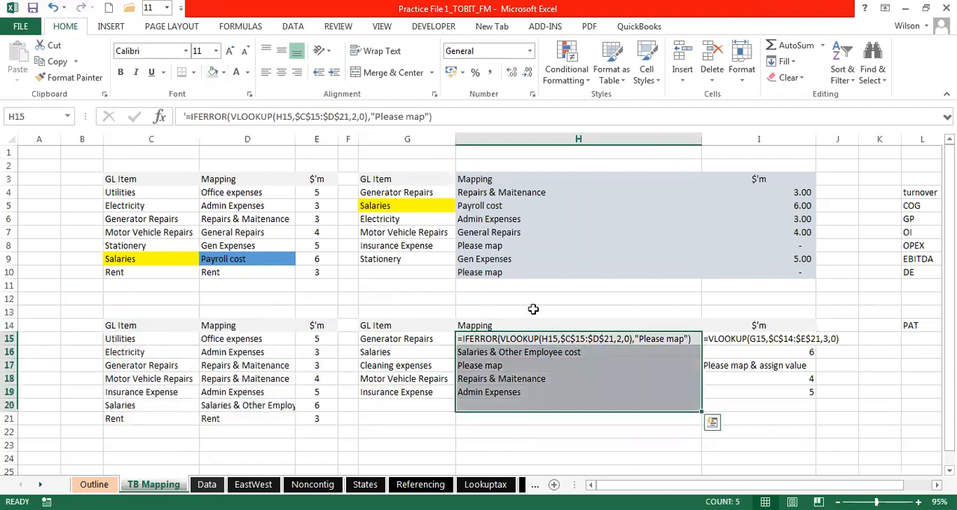
drag(756, 340, 756, 407)
click(560, 339)
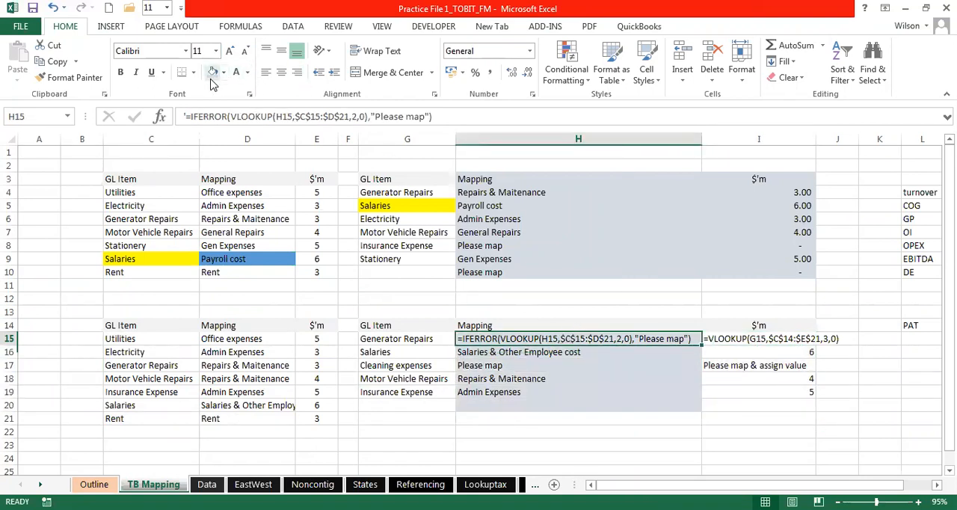
drag(767, 339, 764, 405)
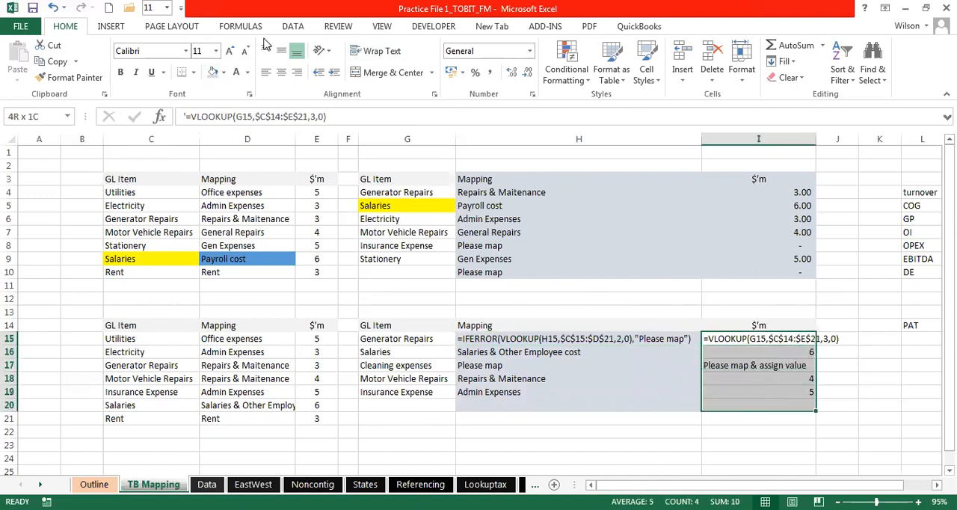
click(626, 390)
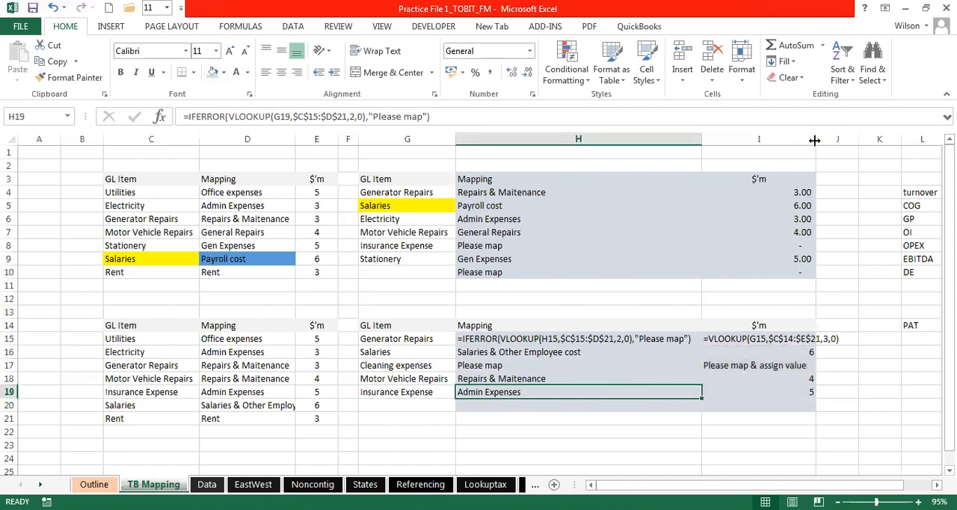
drag(814, 139, 845, 140)
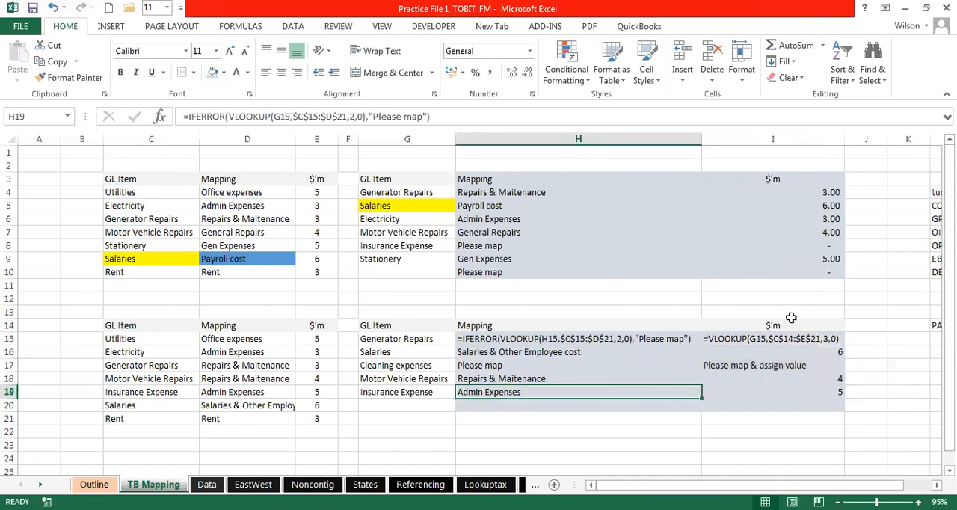
click(717, 300)
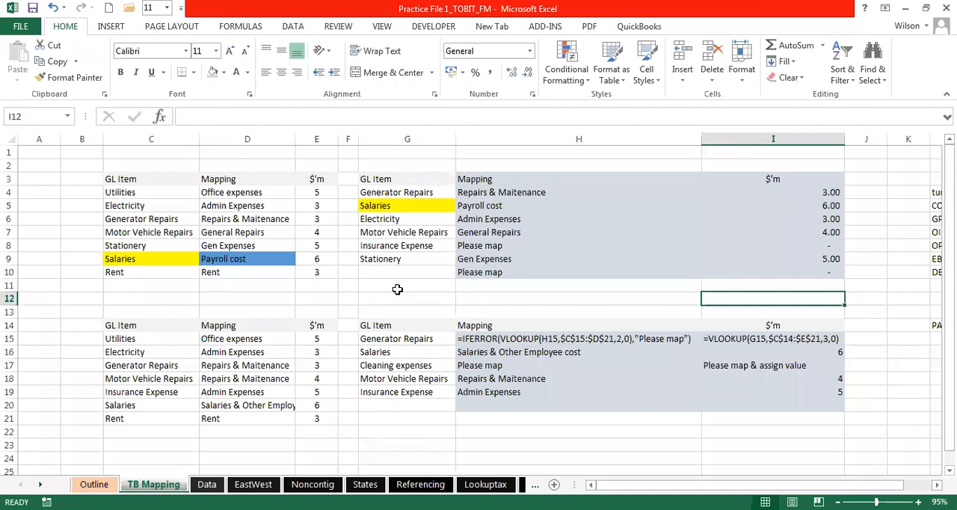
click(395, 287)
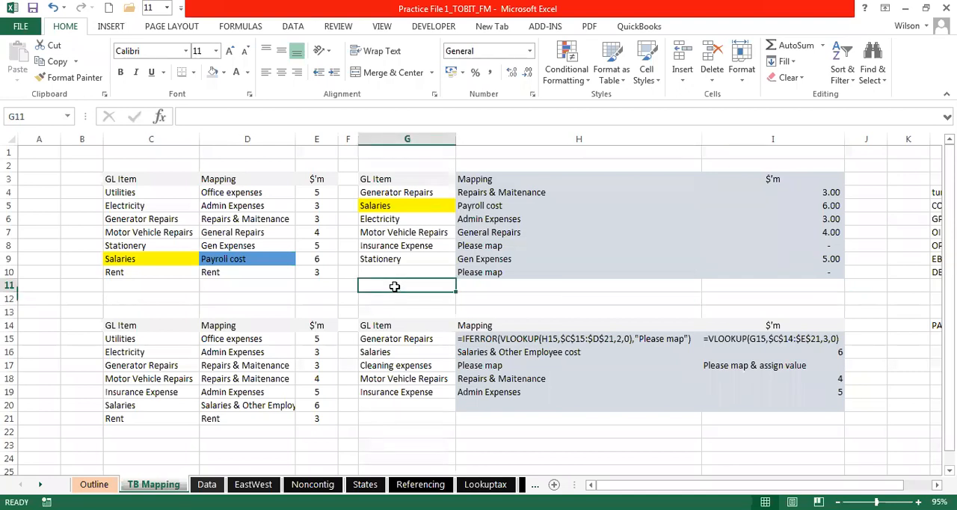
click(385, 272)
click(258, 286)
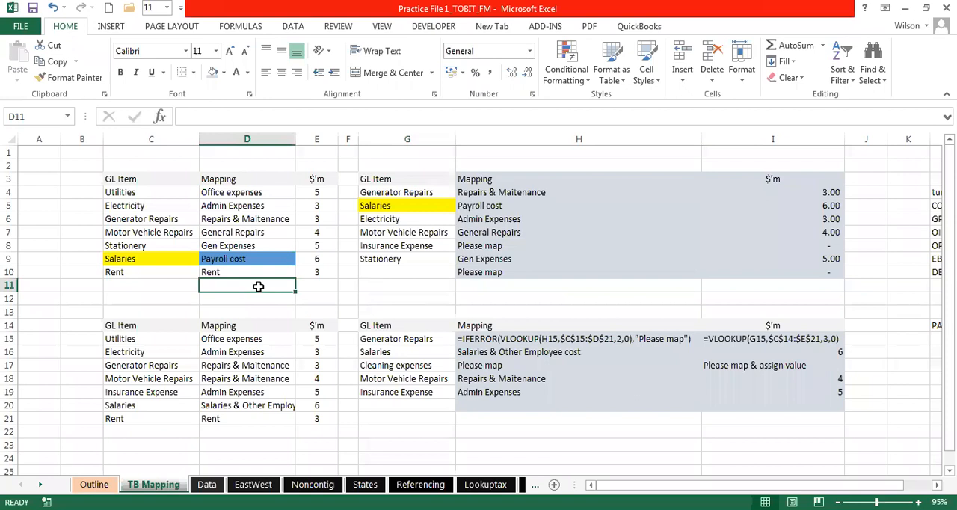
click(306, 287)
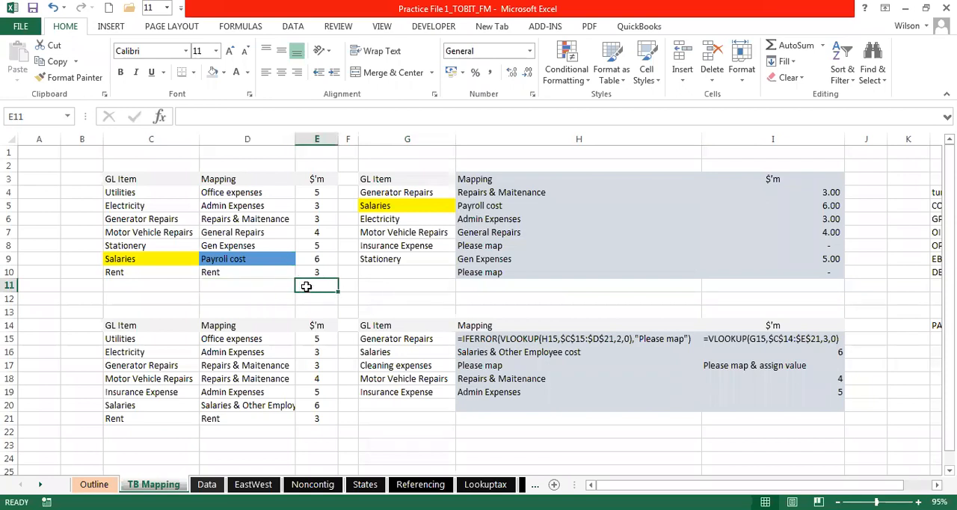
click(343, 287)
click(378, 285)
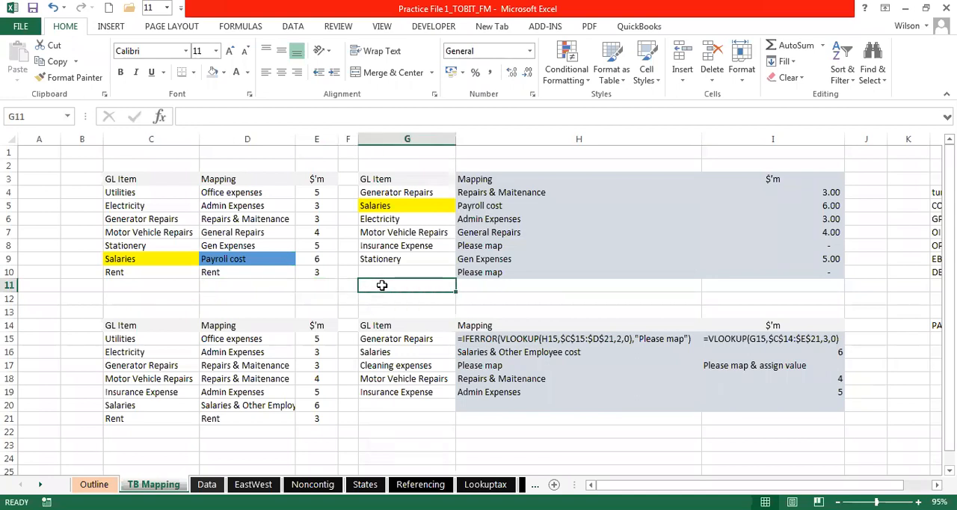
click(346, 284)
click(386, 283)
click(495, 290)
click(390, 290)
click(311, 285)
click(247, 284)
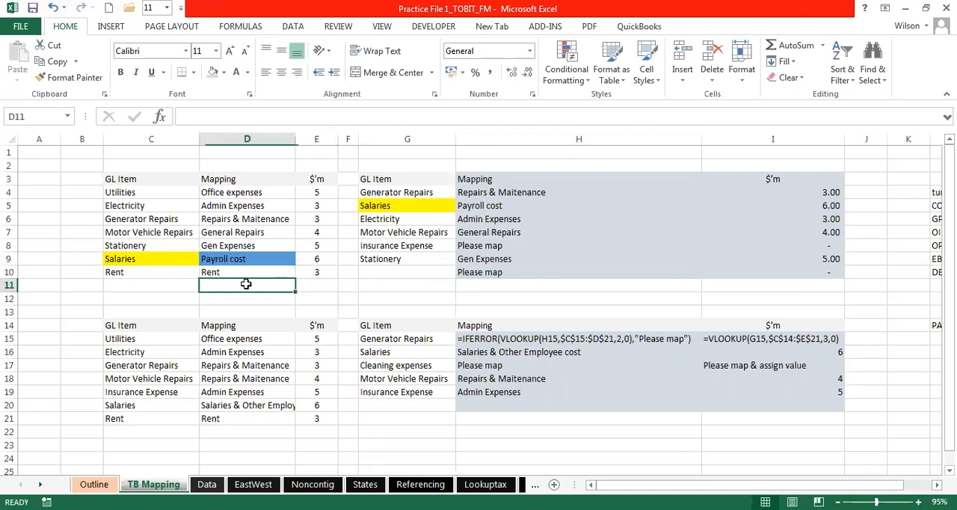
click(165, 284)
click(88, 287)
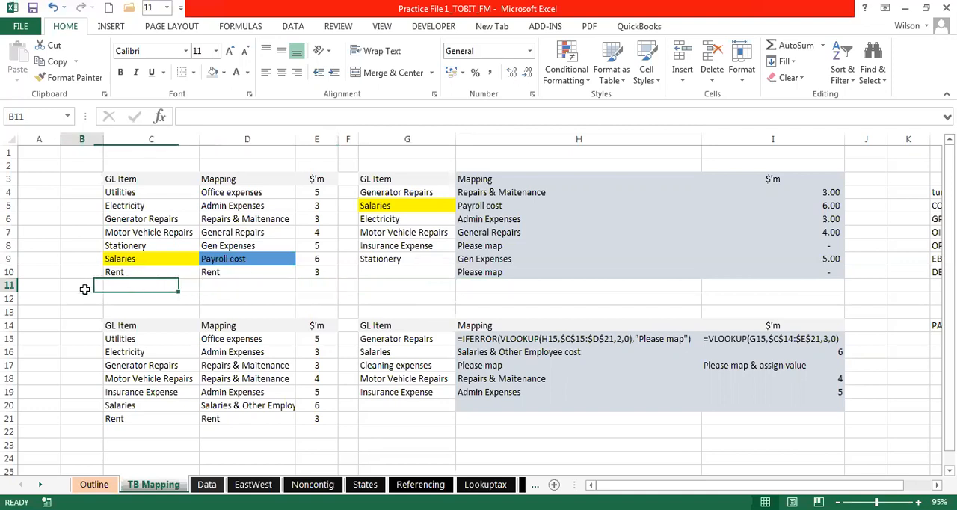
click(32, 288)
click(37, 189)
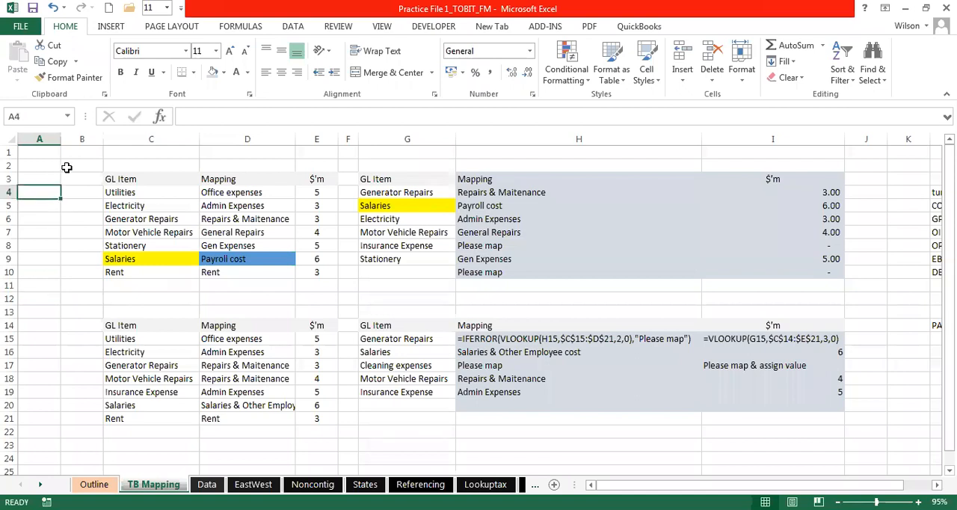
click(67, 166)
click(124, 161)
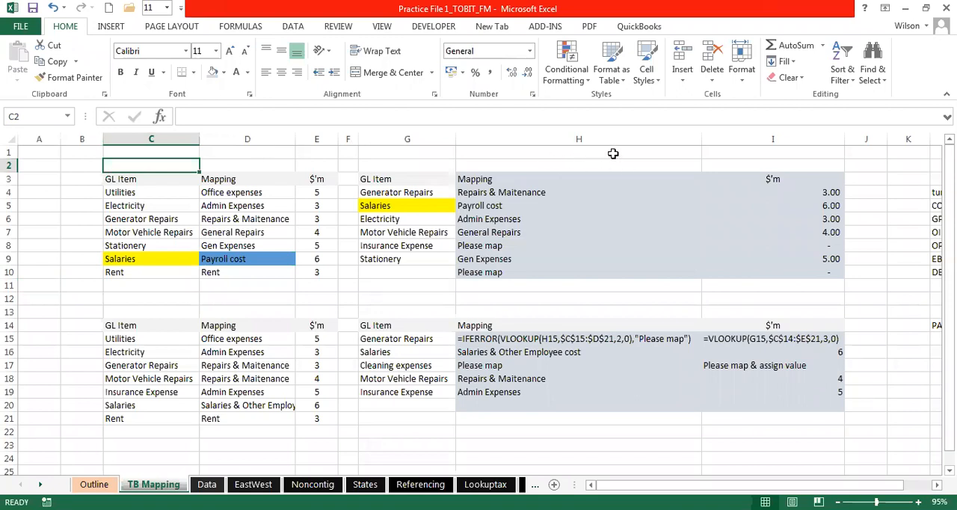
click(528, 151)
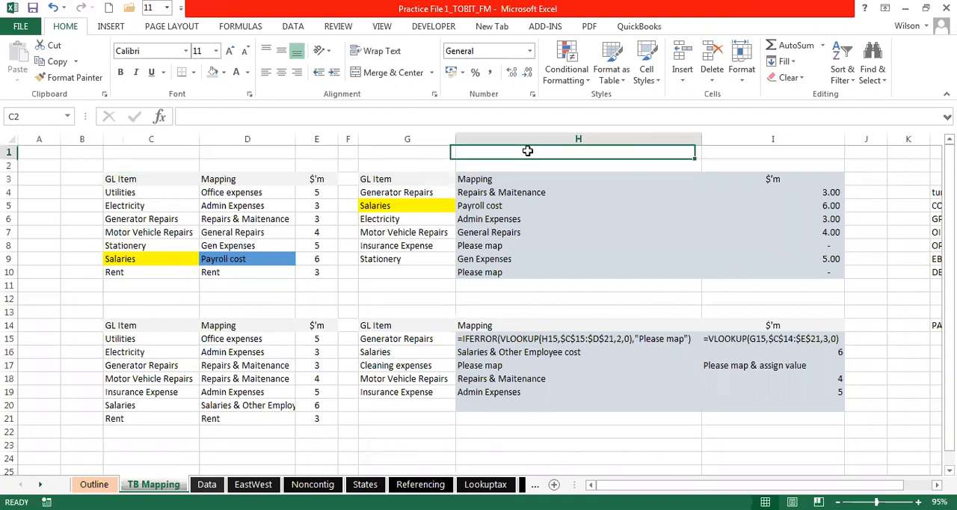
click(425, 154)
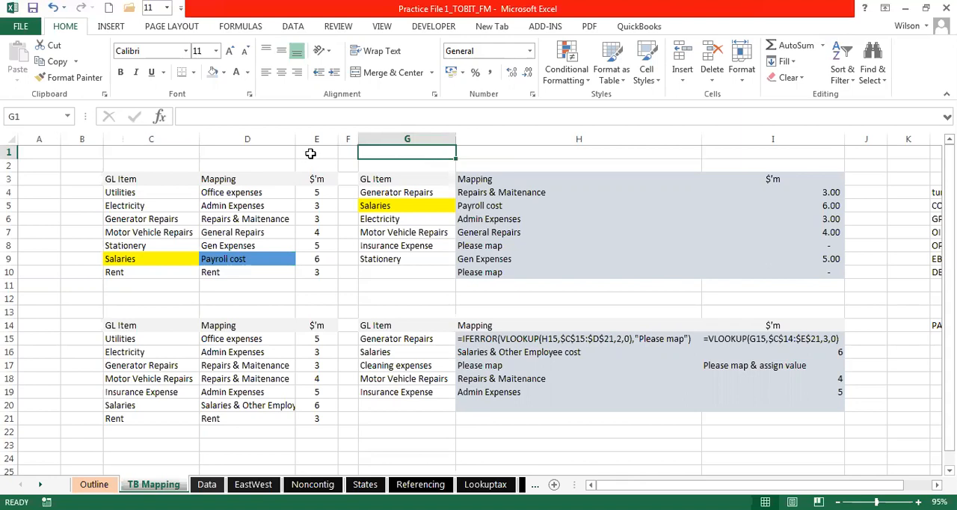
click(261, 155)
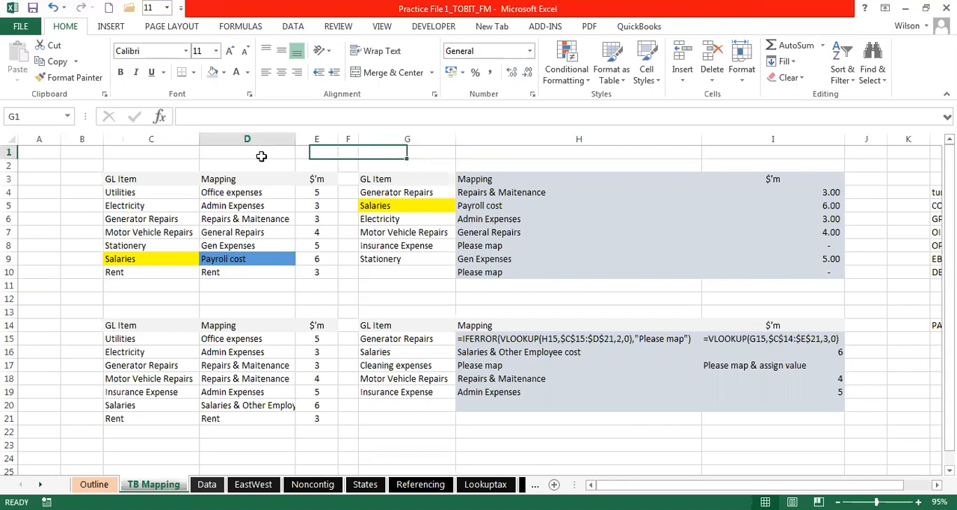
click(162, 155)
click(82, 154)
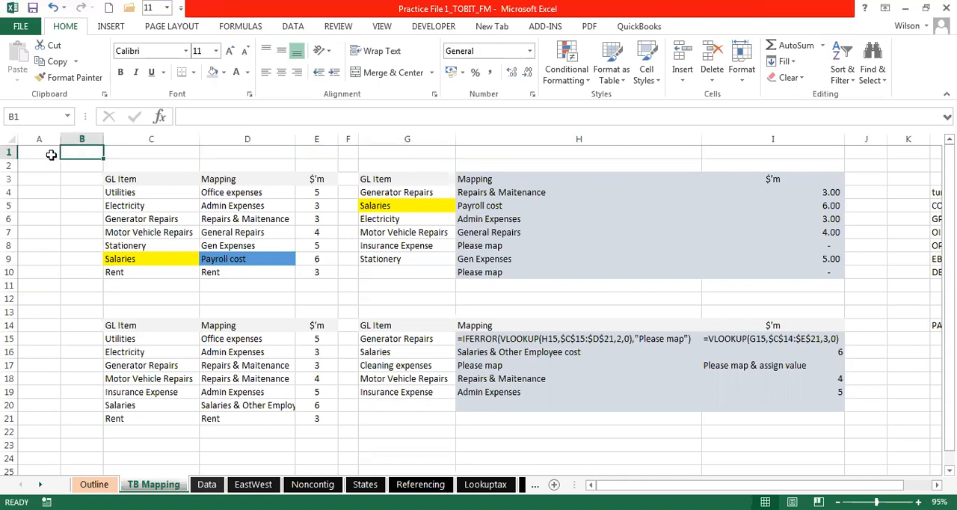
click(51, 155)
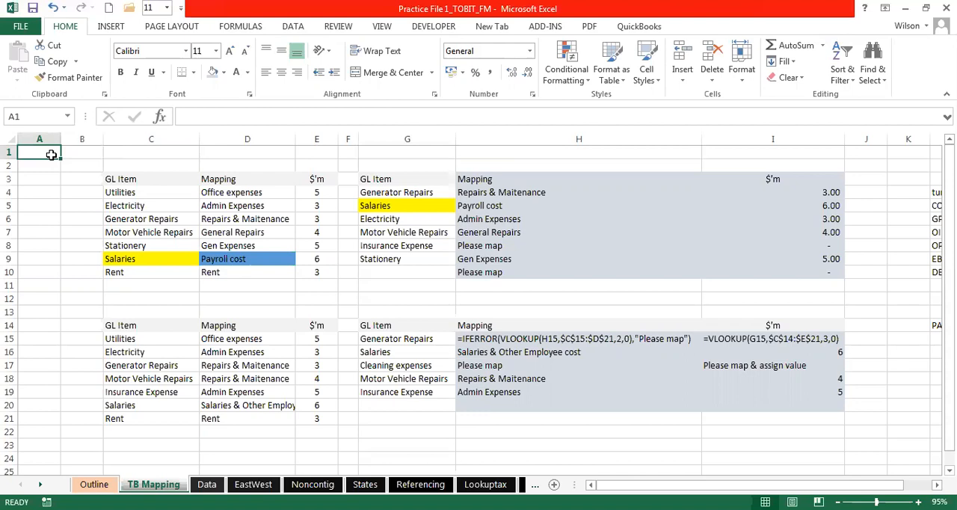